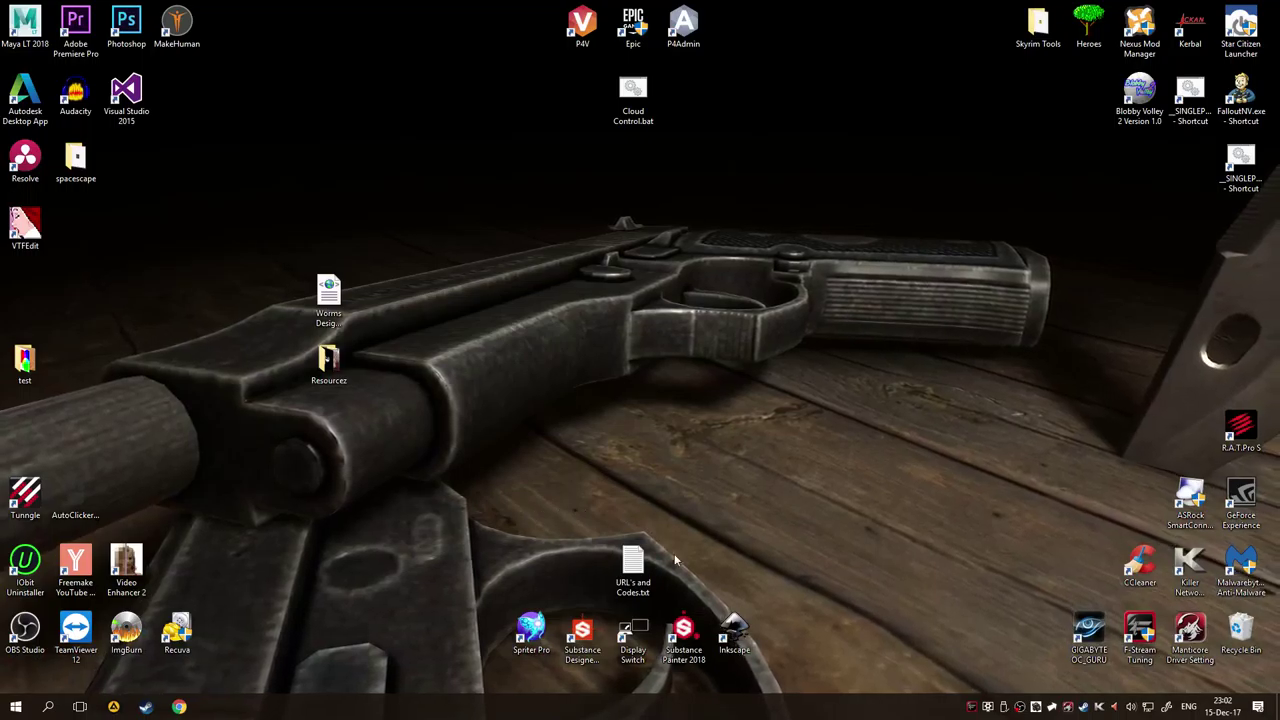
Launch Substance Painter from its desktop shortcut.
double_click(684, 630)
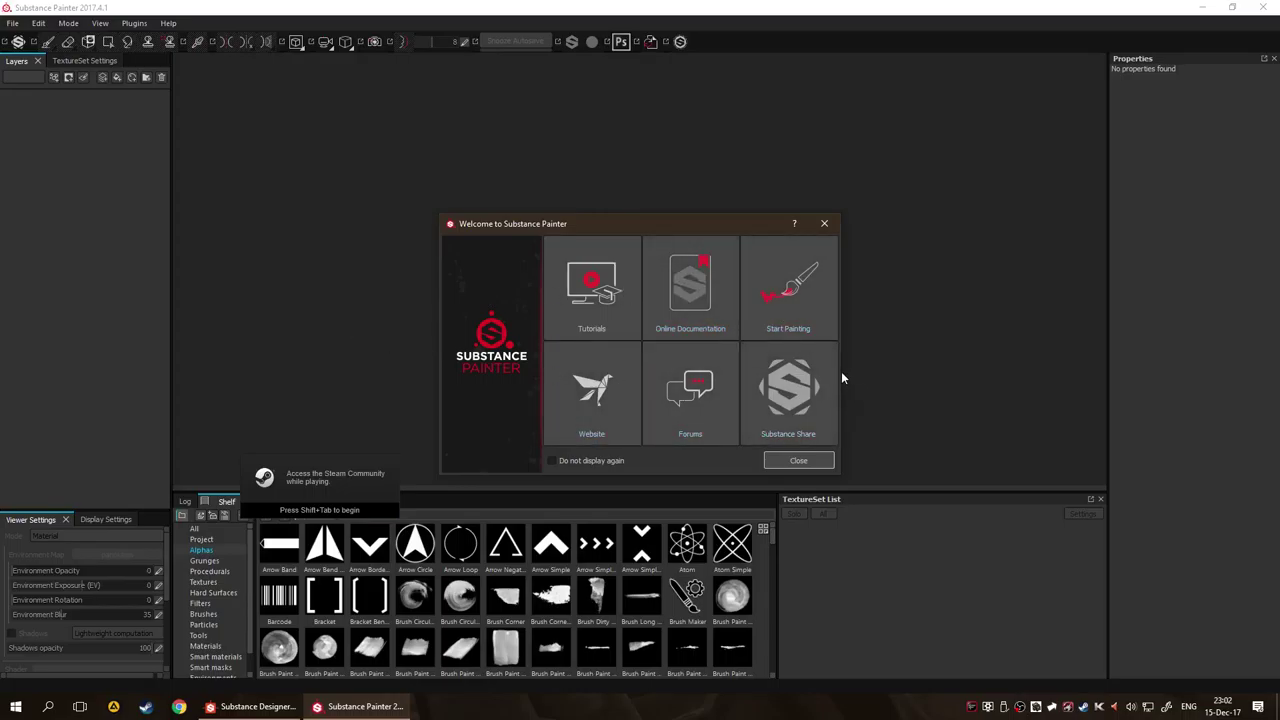
Close Painter's welcome window with Start Painting, then bring Substance Designer to the front.
left_click(792, 280)
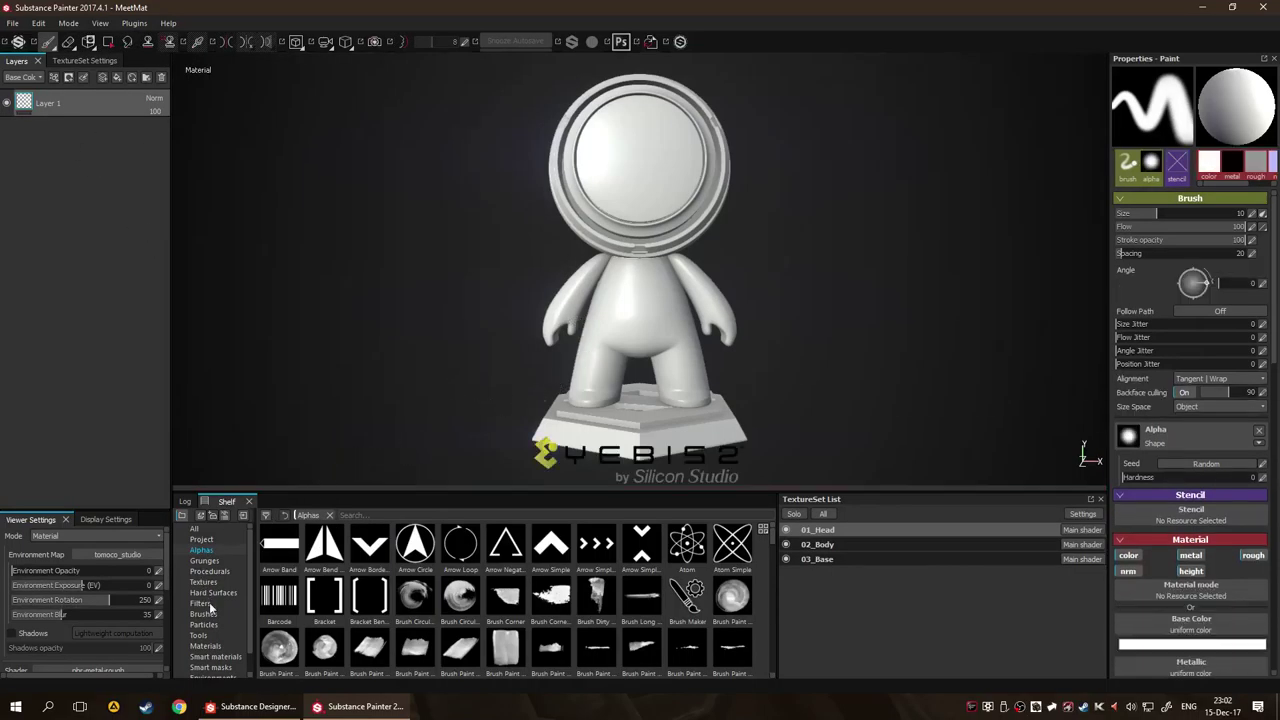
left_click(257, 706)
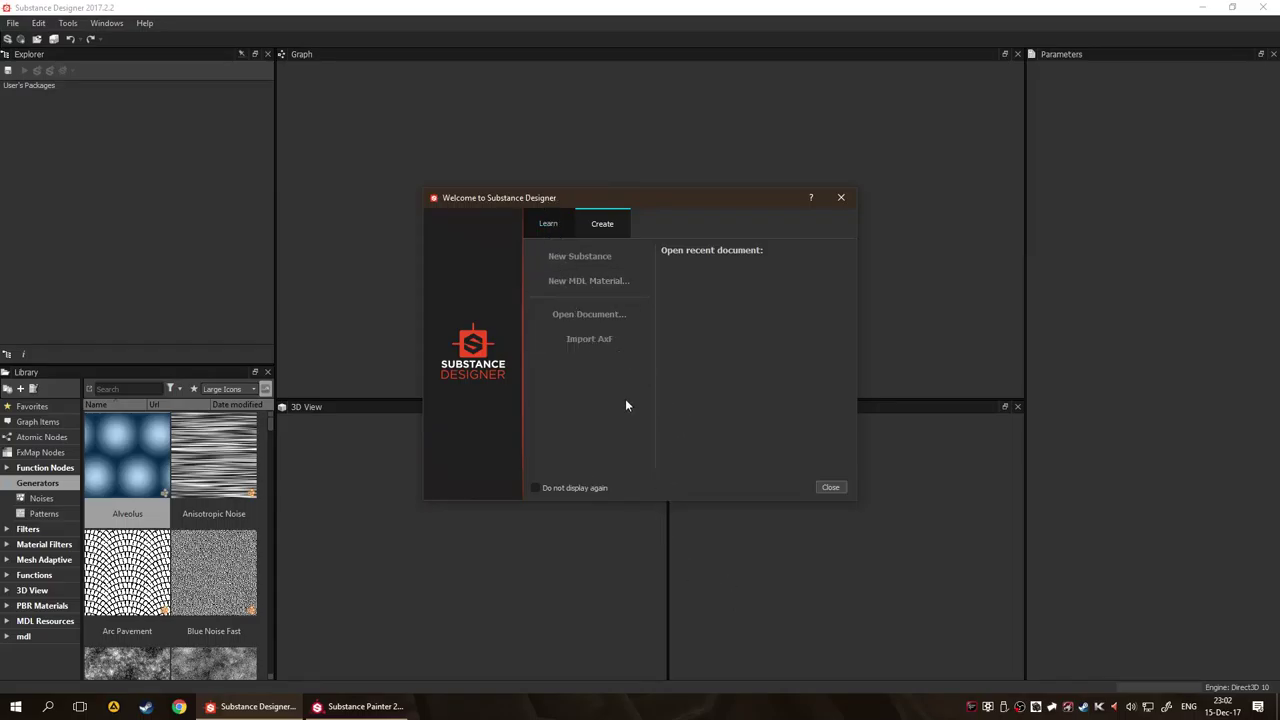
Create New_Graph from the Physically Based (Metallic/Roughness) template in the Welcome dialog.
left_click(548, 223)
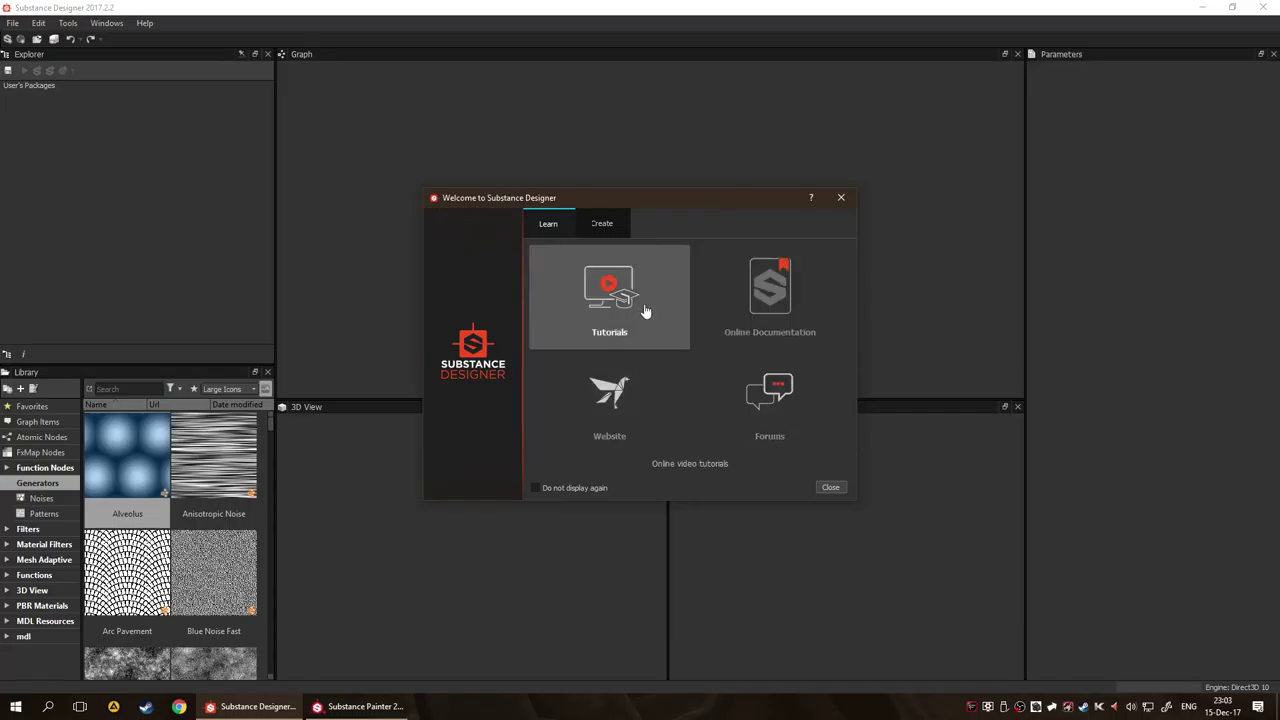
left_click(604, 231)
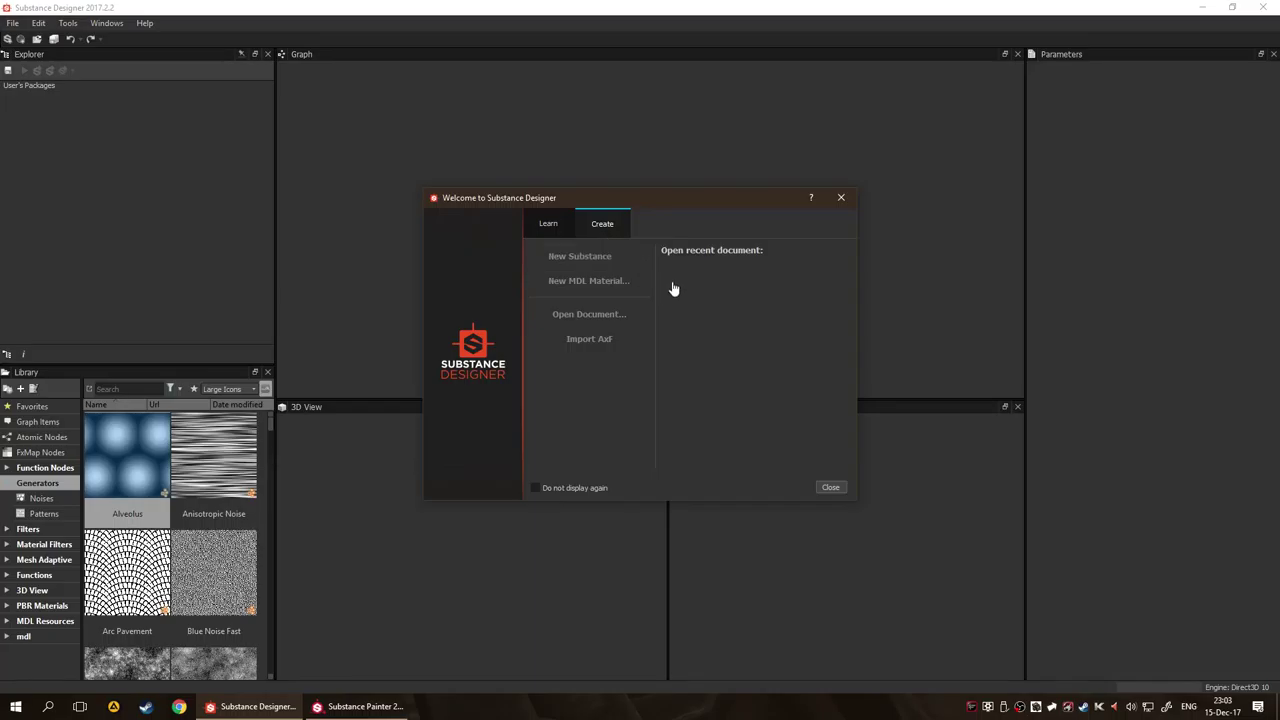
left_click(614, 257)
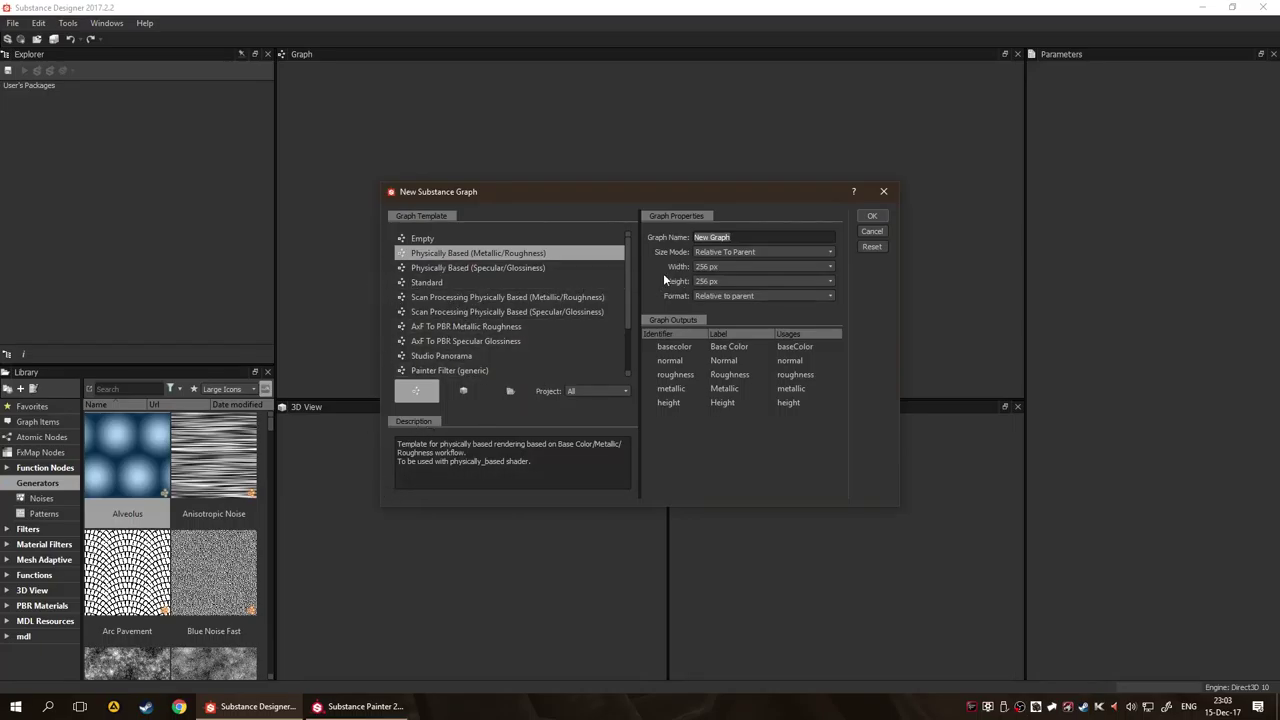
left_click(872, 216)
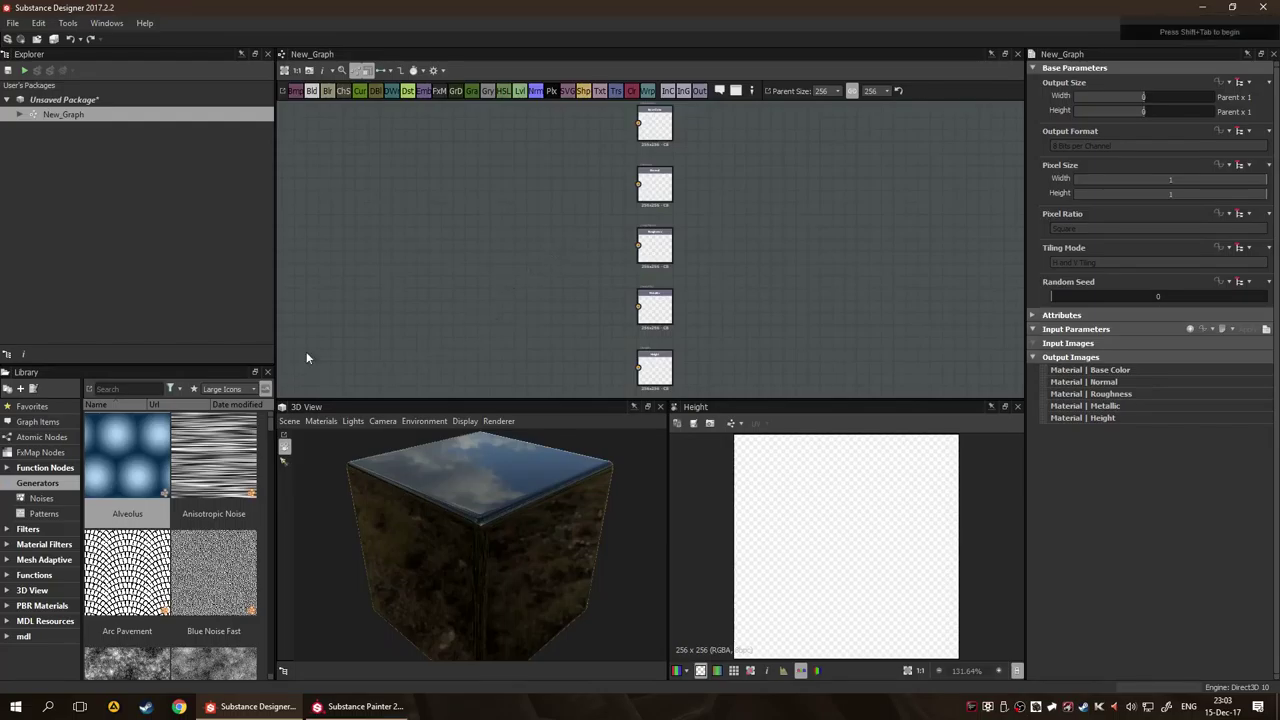
Reset Substance Designer to its default window layout, then switch to Substance Painter.
left_click_drag(463, 287, 700, 286)
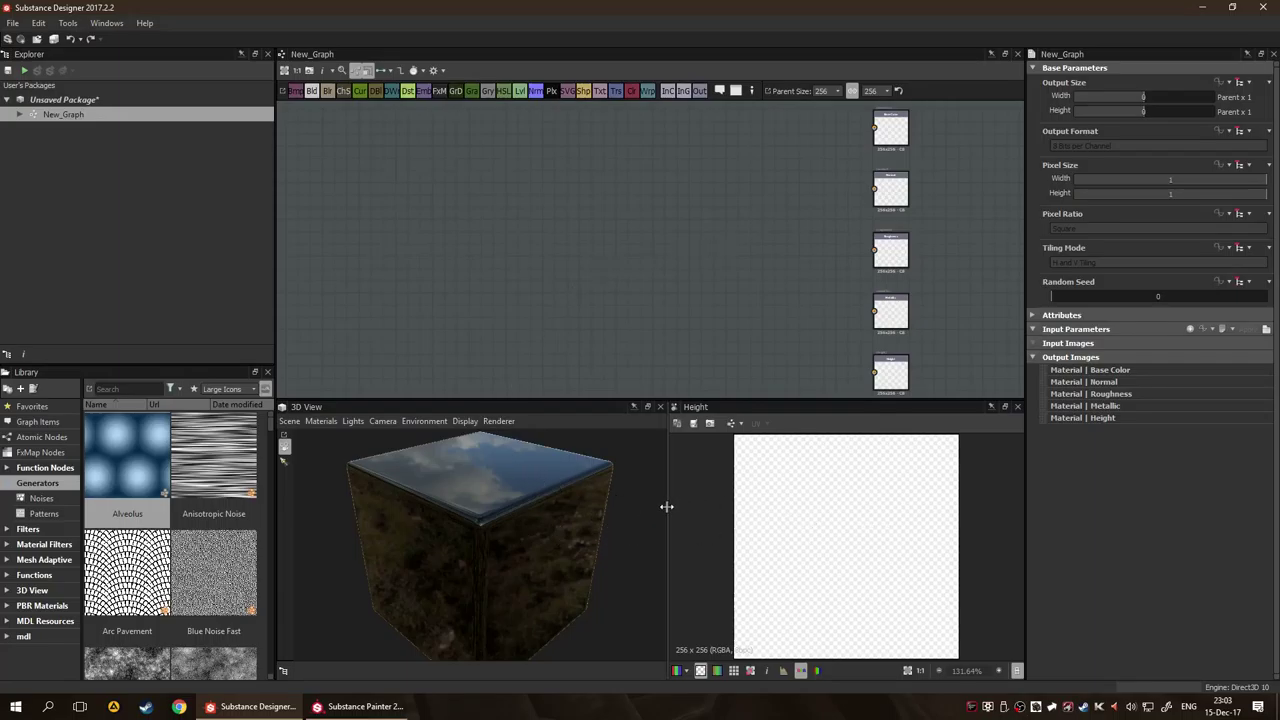
left_click_drag(666, 507, 643, 508)
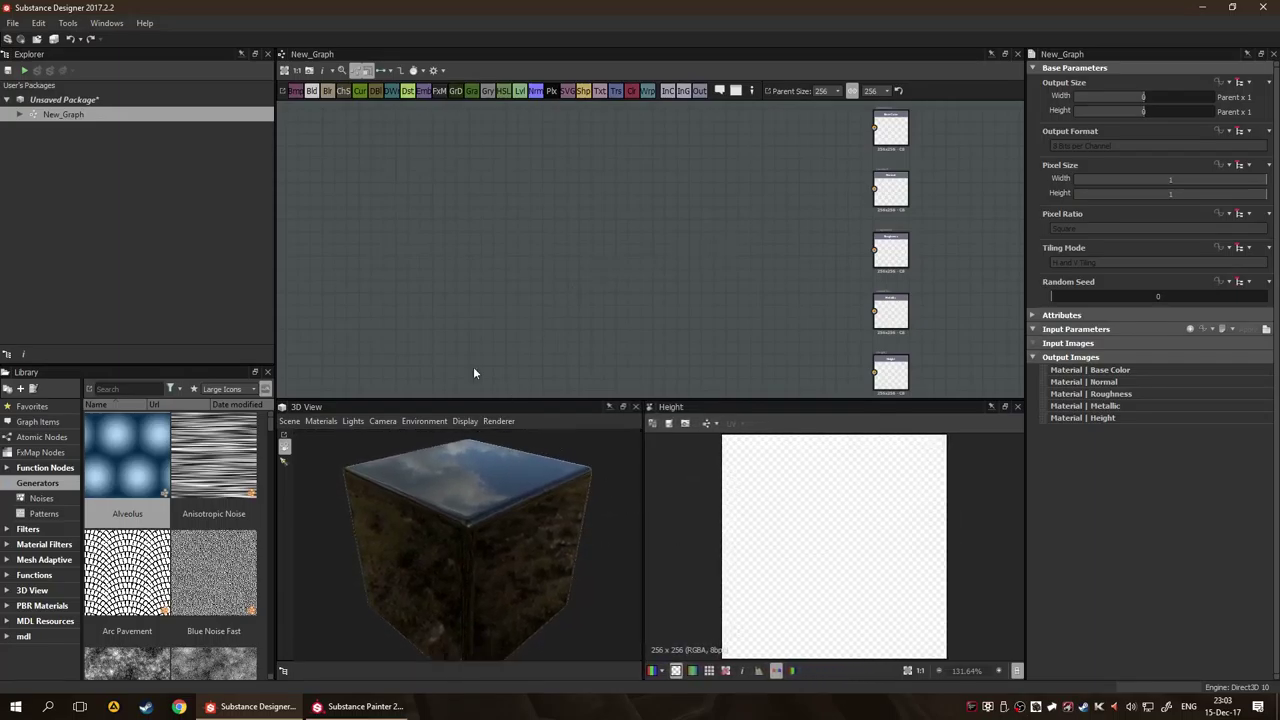
left_click(107, 23)
left_click(142, 92)
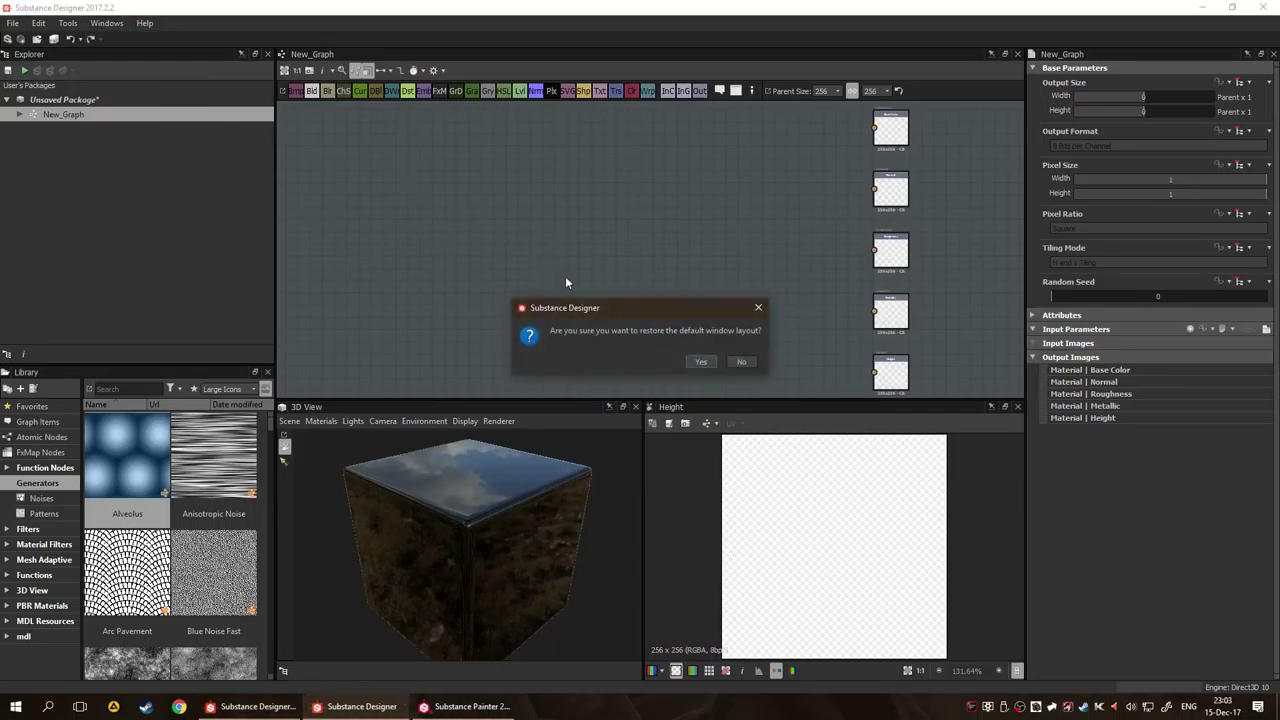
left_click(701, 362)
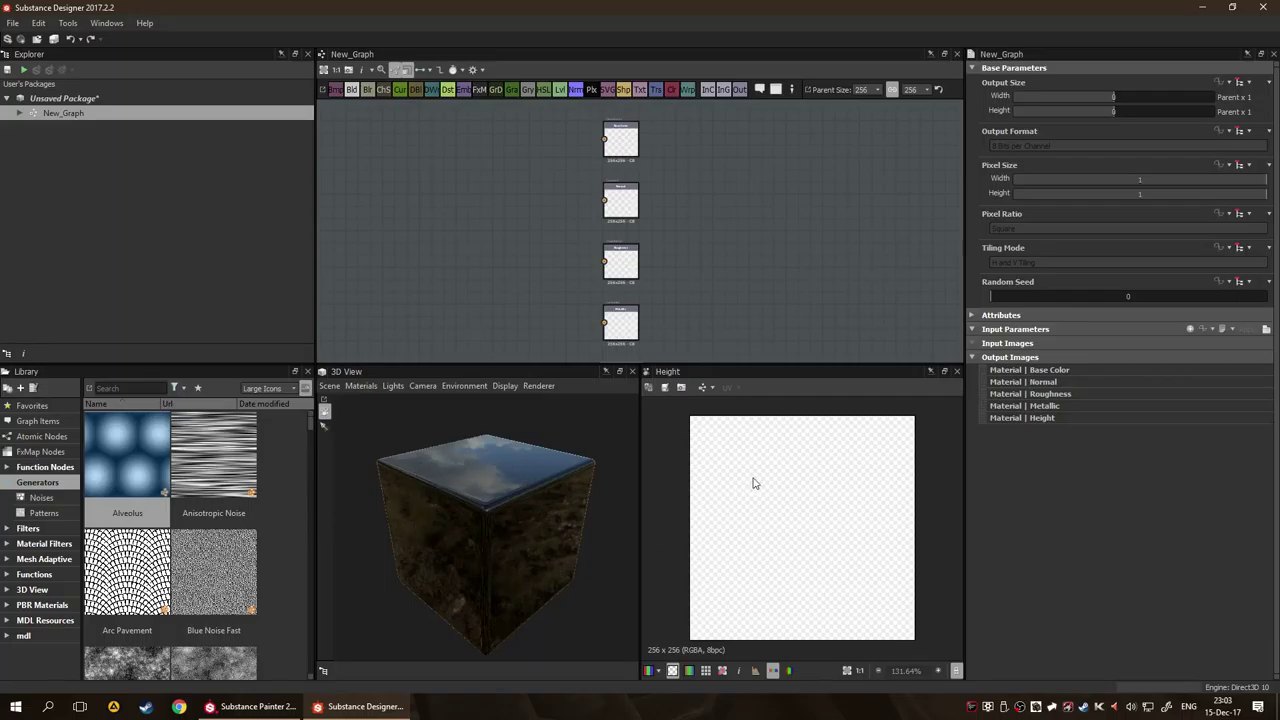
scroll(854, 567, "up", 1)
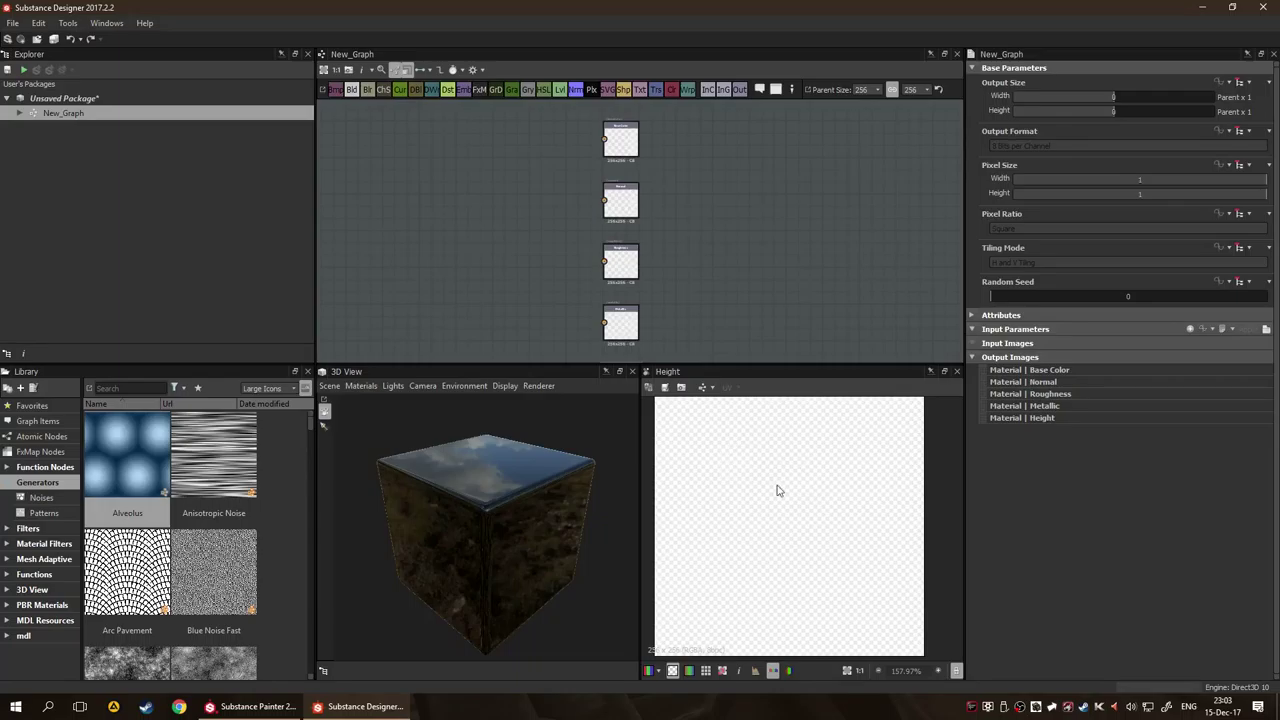
left_click(282, 712)
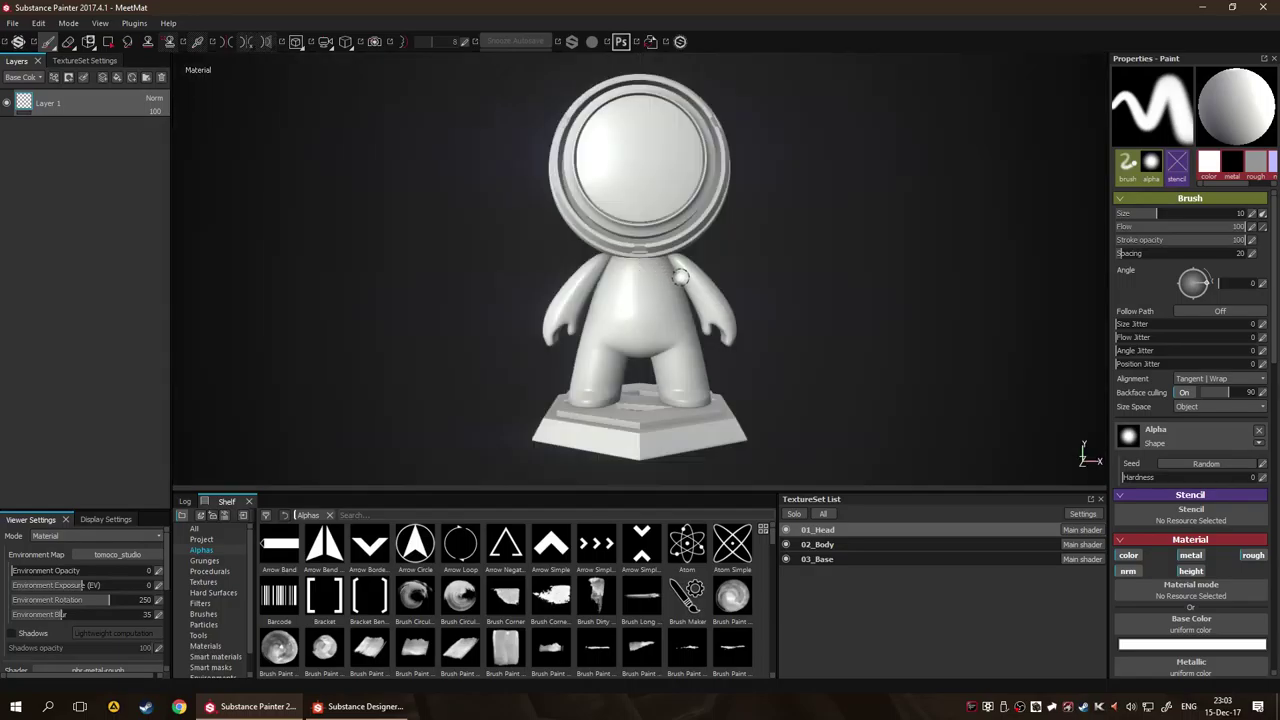
key("F1")
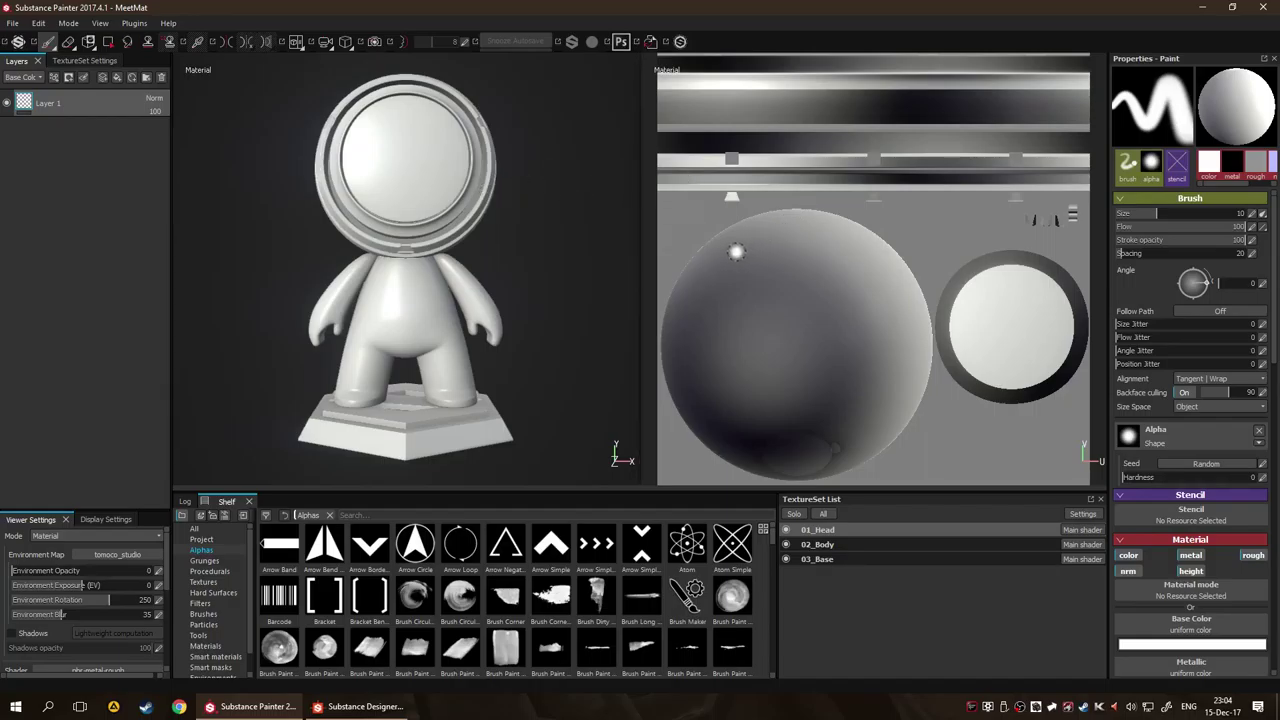
key("F2")
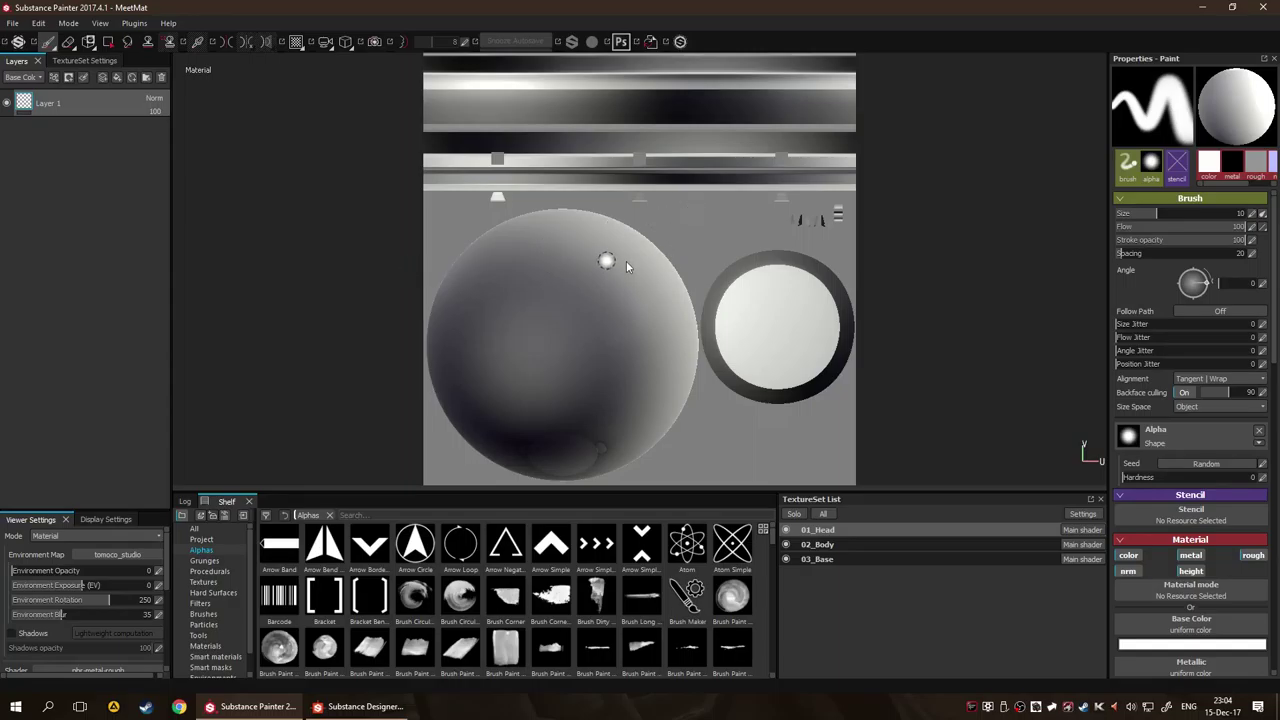
key("F2")
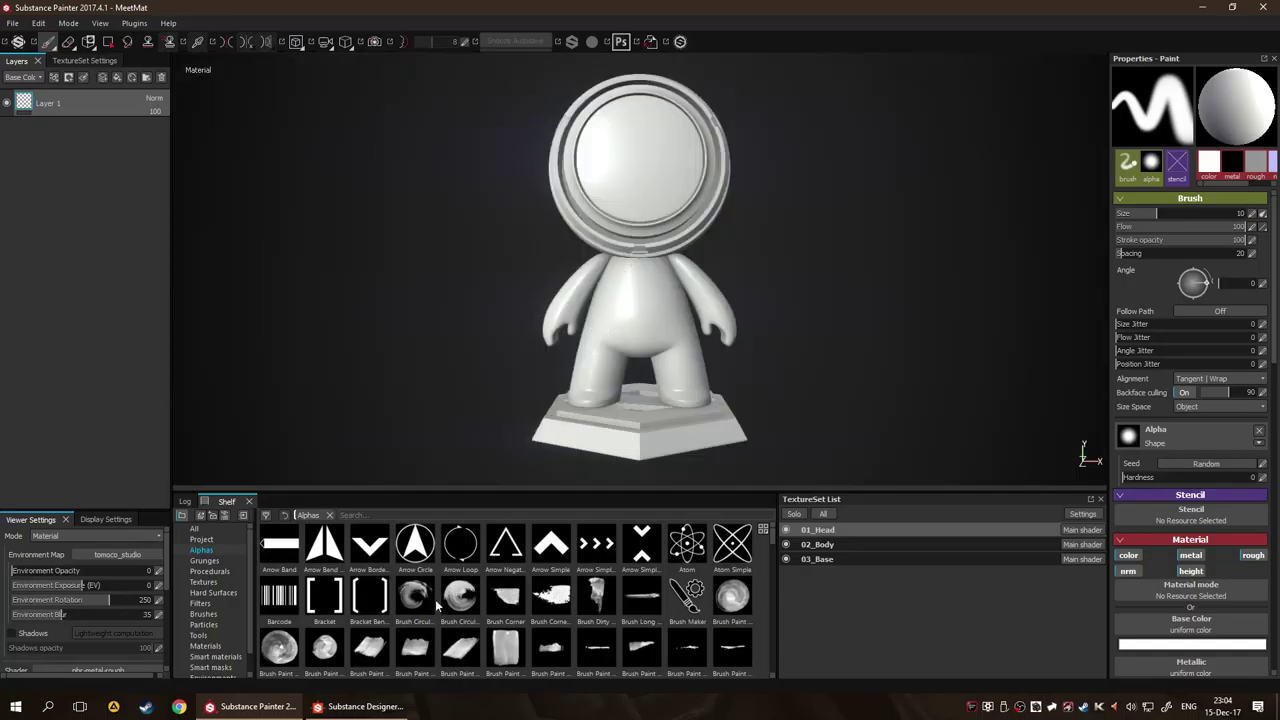
left_click(358, 706)
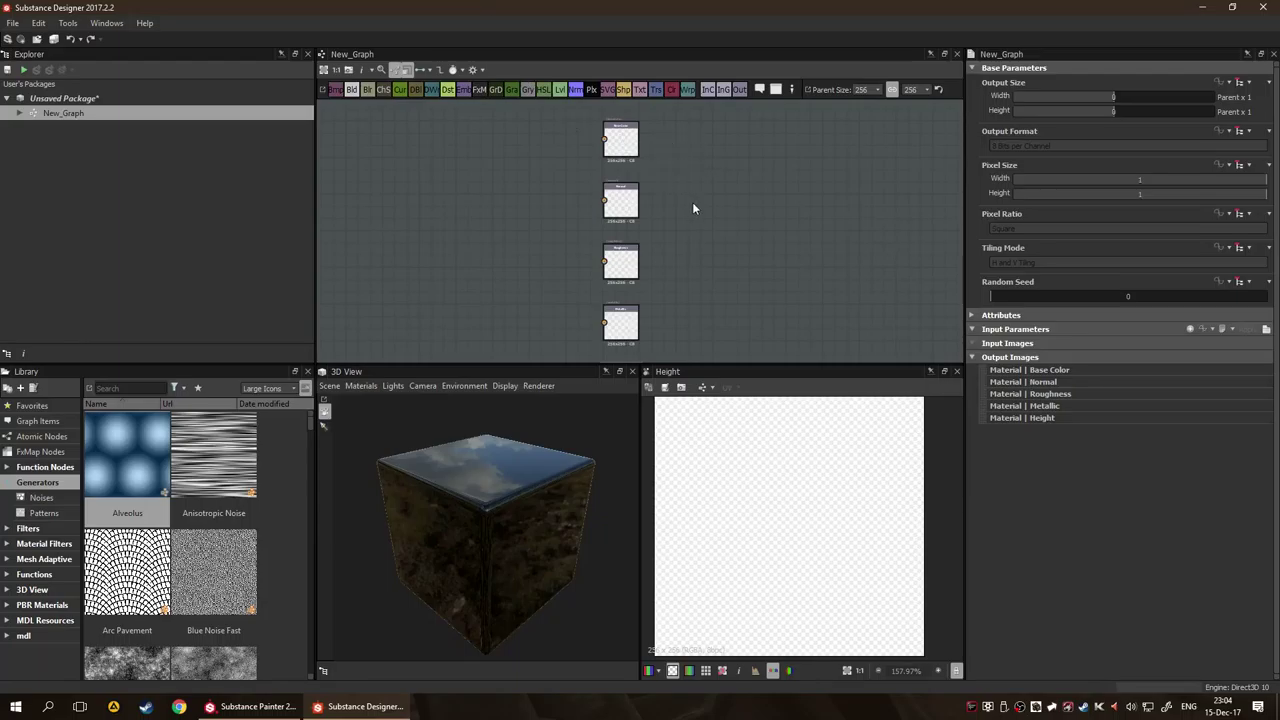
left_click(215, 706)
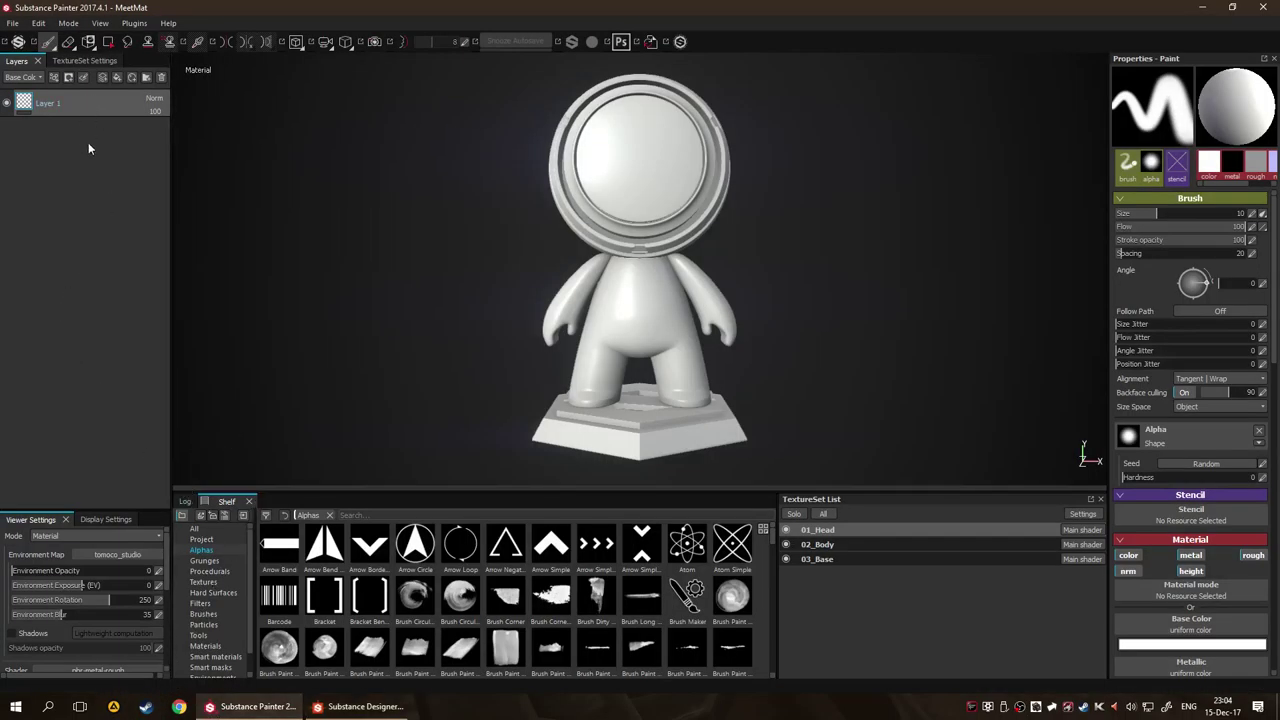
Delete Layer 1 and open the Substance Source material library.
key("Delete")
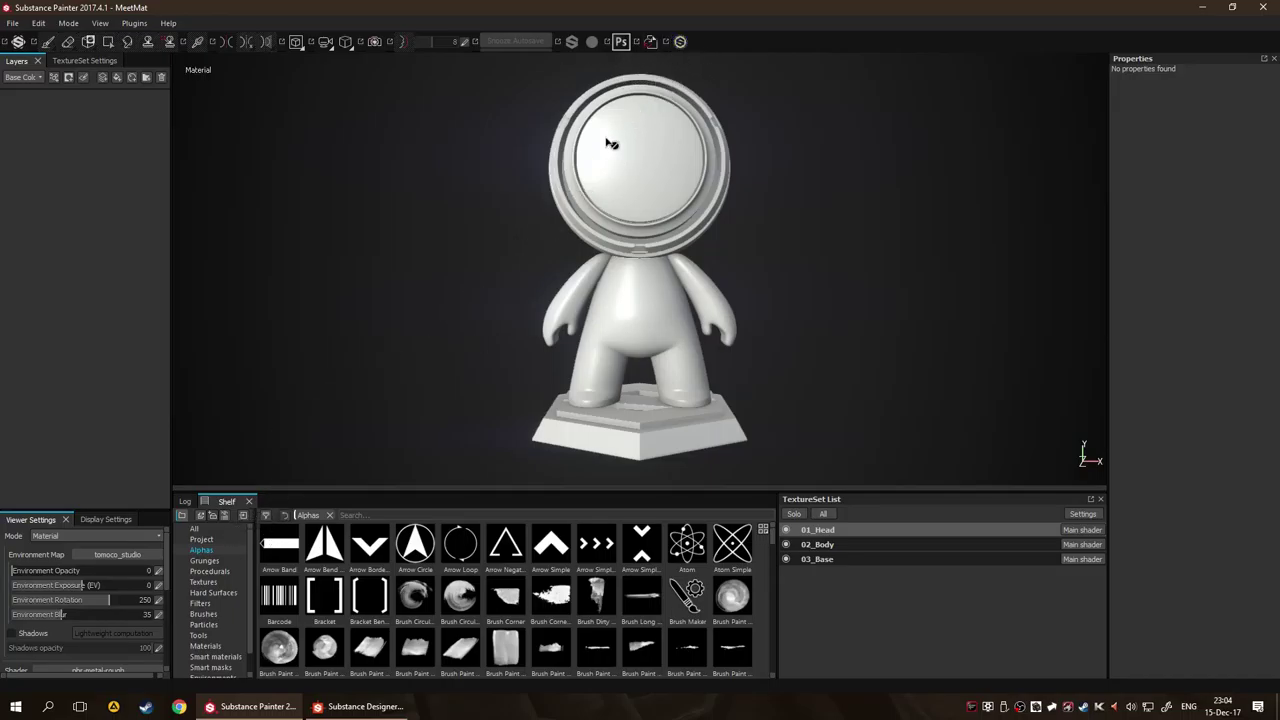
left_click(680, 41)
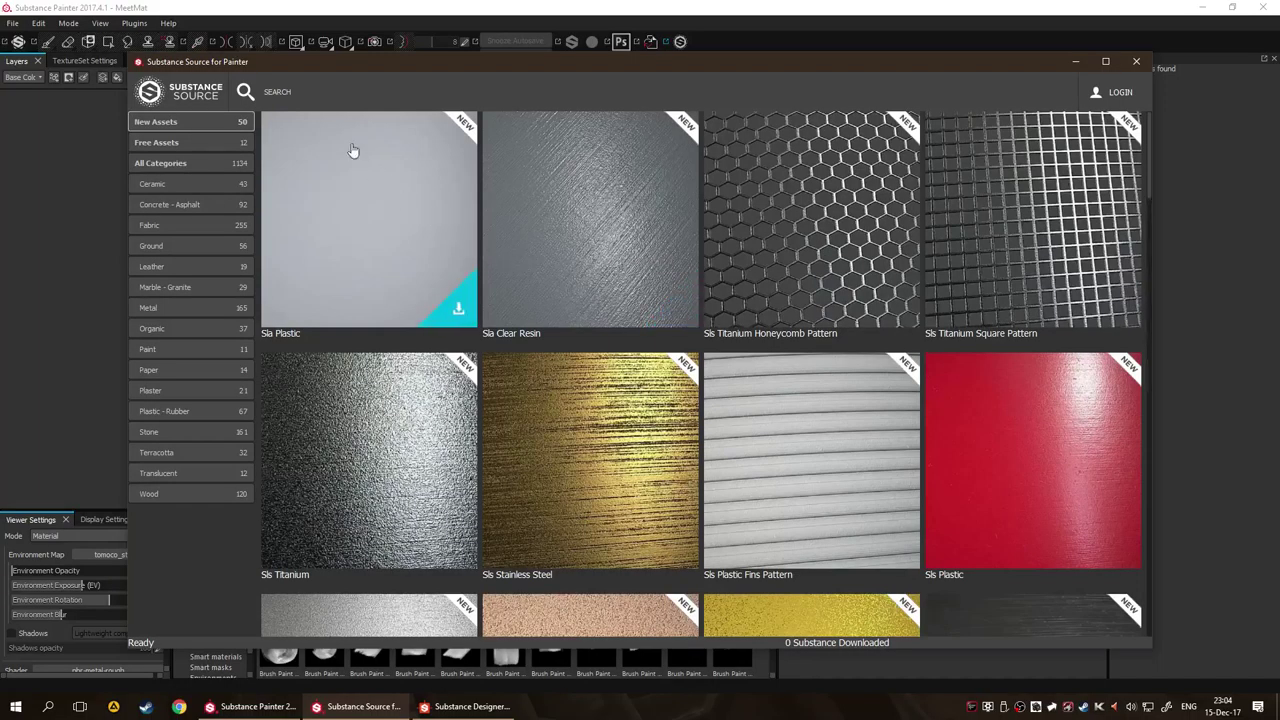
Search Substance Source for 'sand', browse the 31 results, then close the browser.
left_click(301, 91)
type("sand")
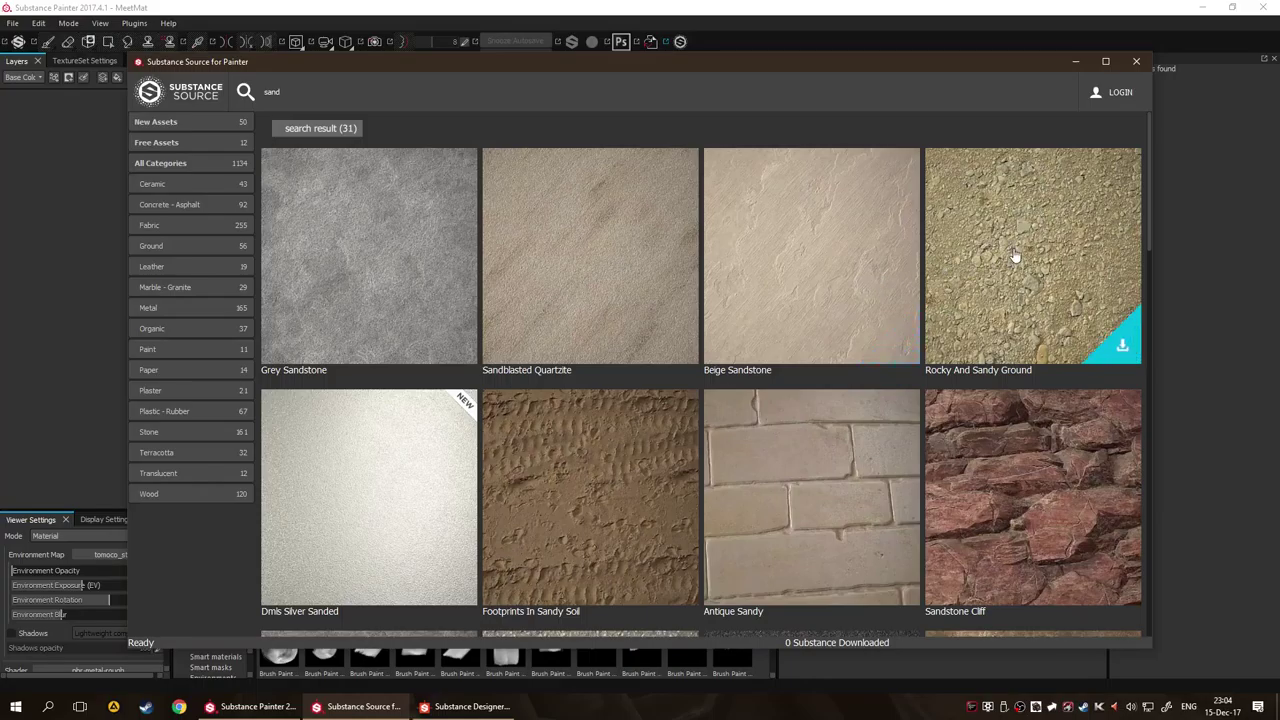
scroll(1003, 265, "down", 3)
scroll(594, 323, "down", 5)
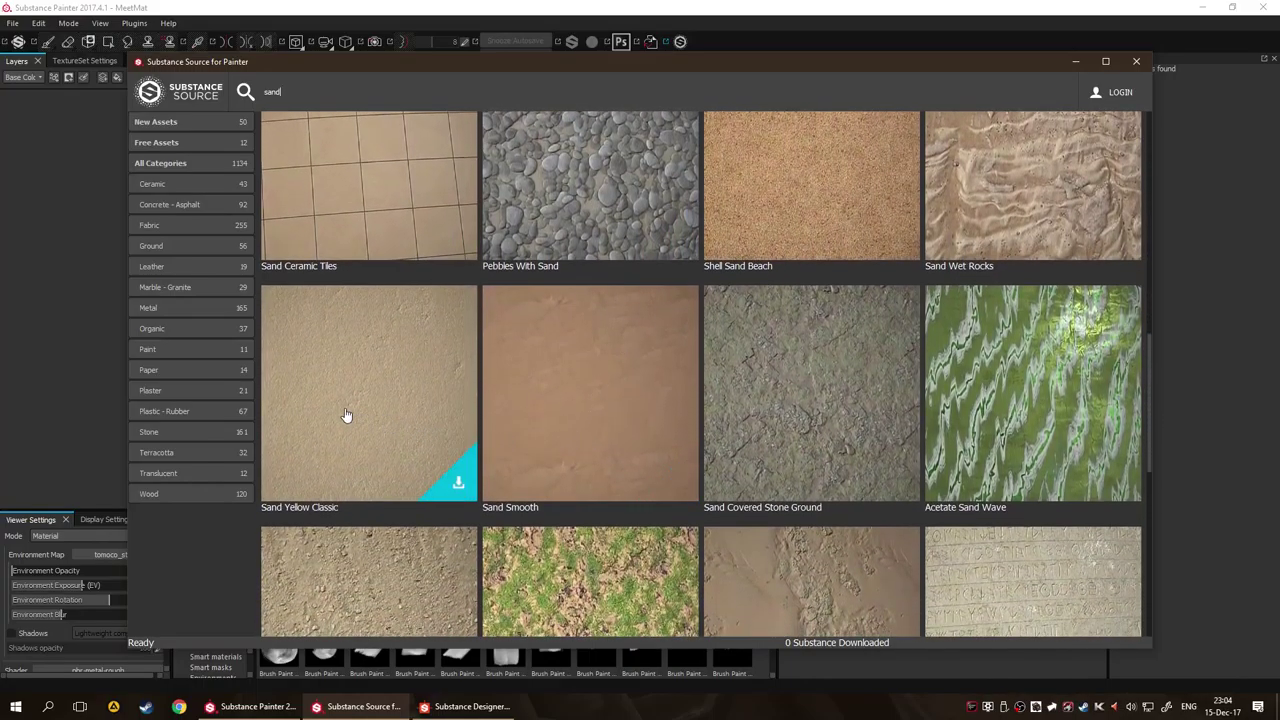
scroll(526, 320, "down", 3)
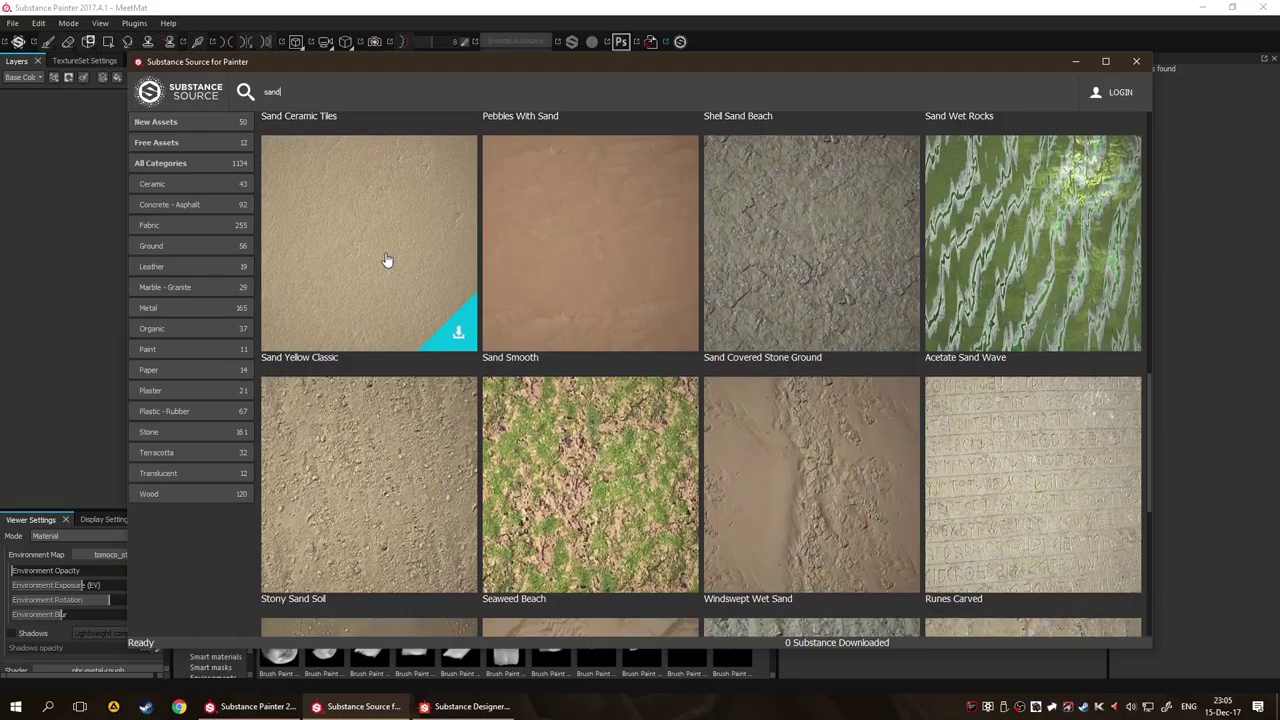
scroll(429, 434, "down", 1)
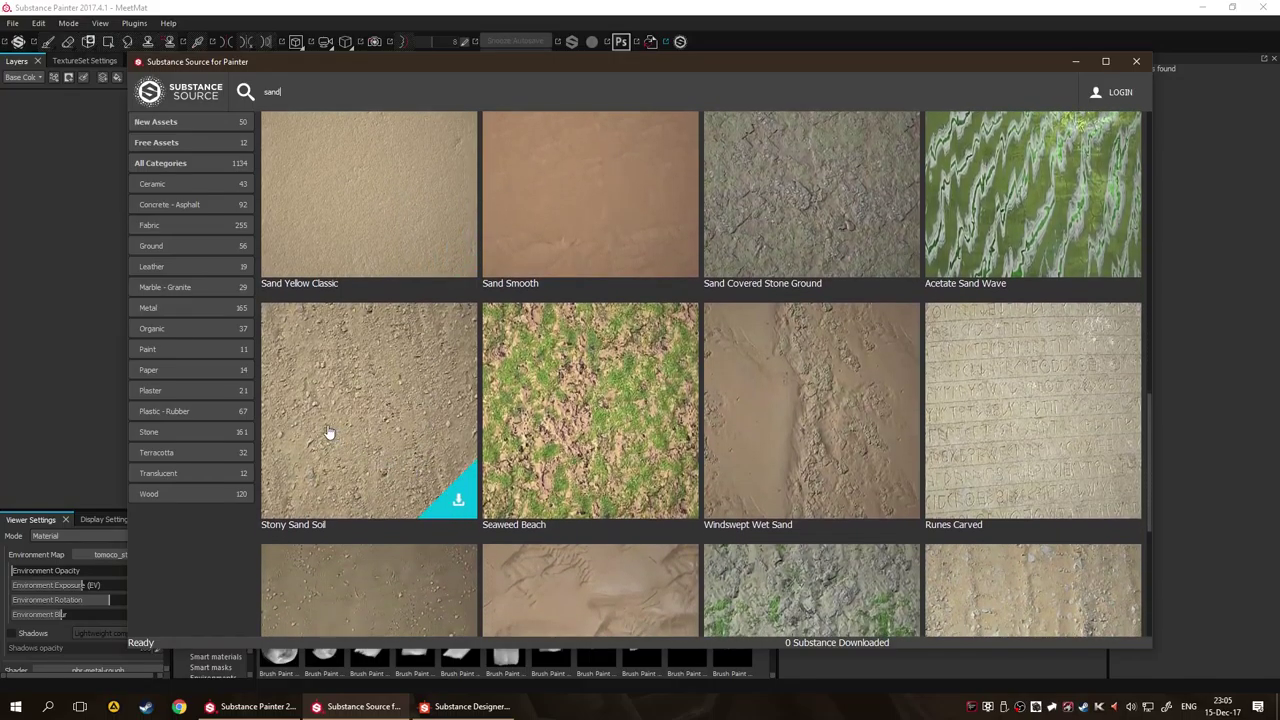
scroll(390, 459, "down", 1)
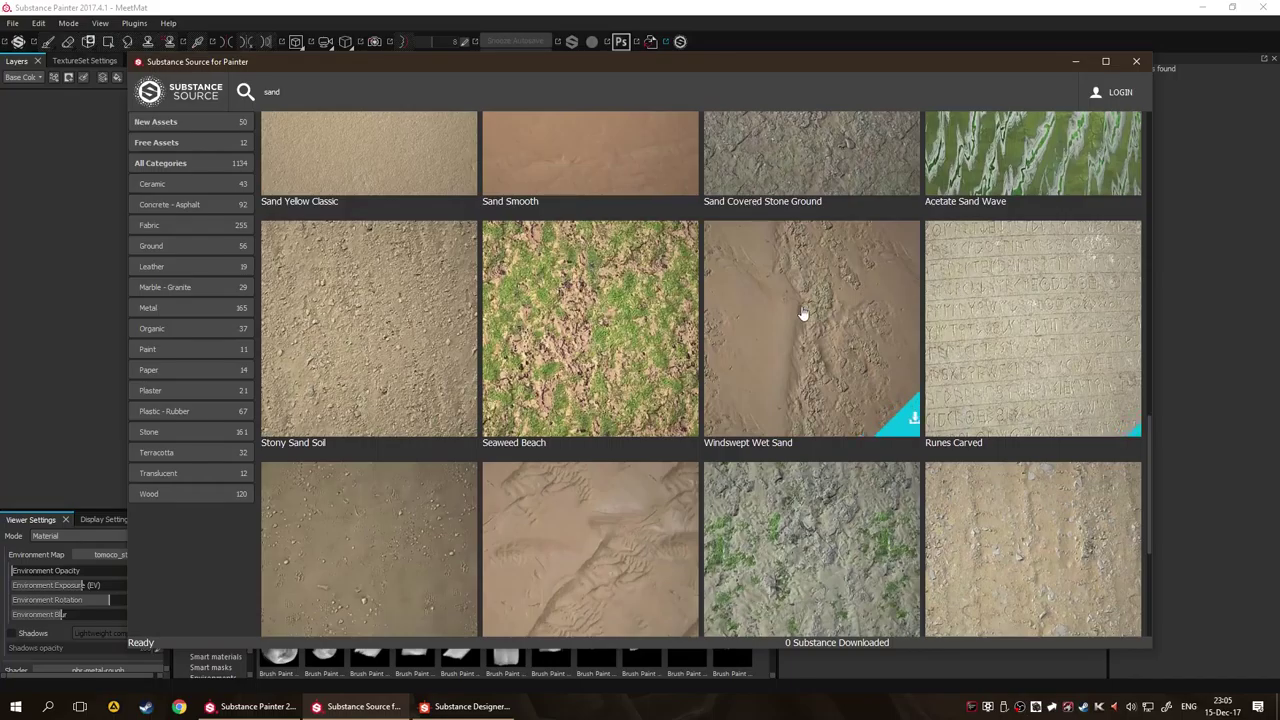
scroll(829, 329, "down", 4)
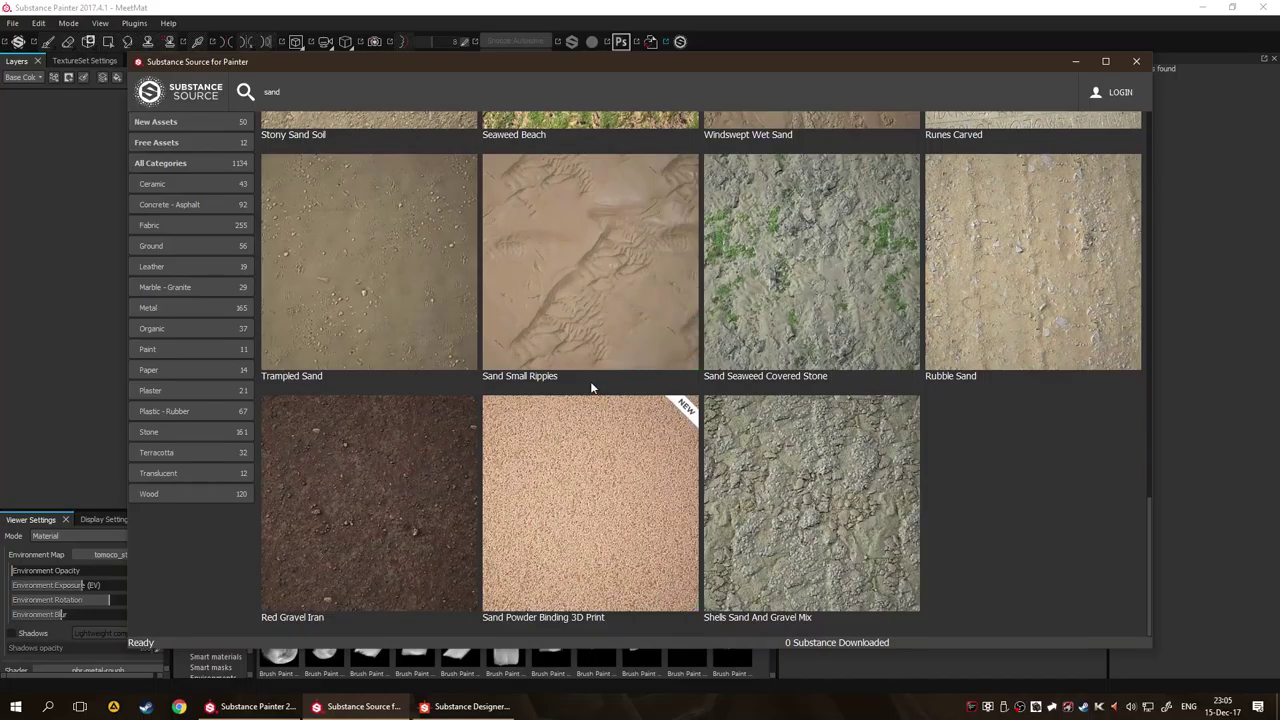
scroll(584, 395, "up", 6)
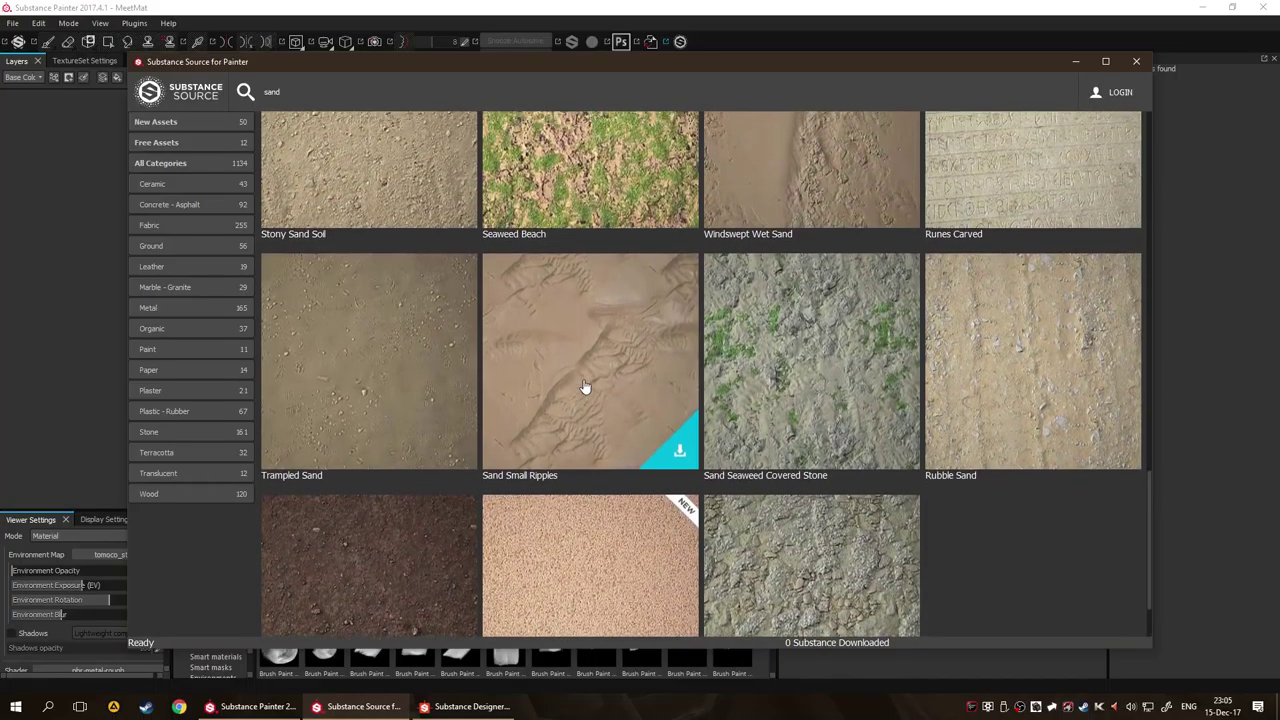
scroll(585, 388, "up", 10)
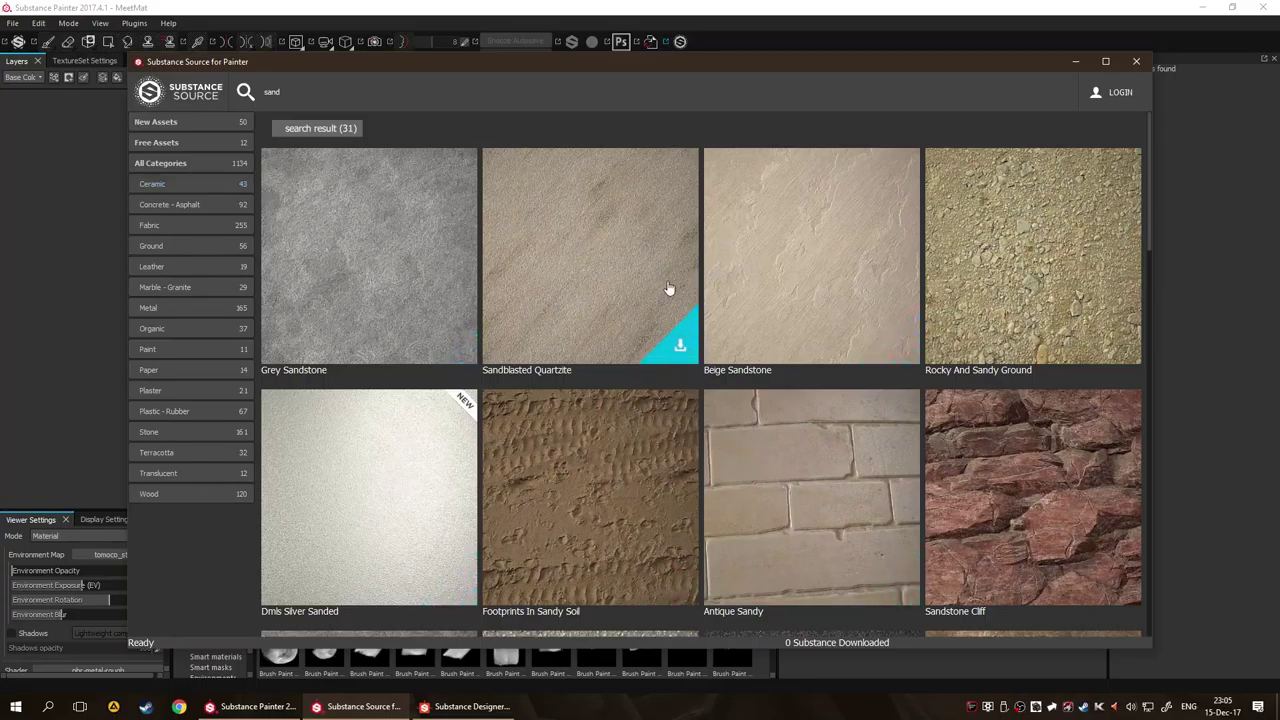
scroll(915, 340, "down", 1)
scroll(800, 380, "down", 5)
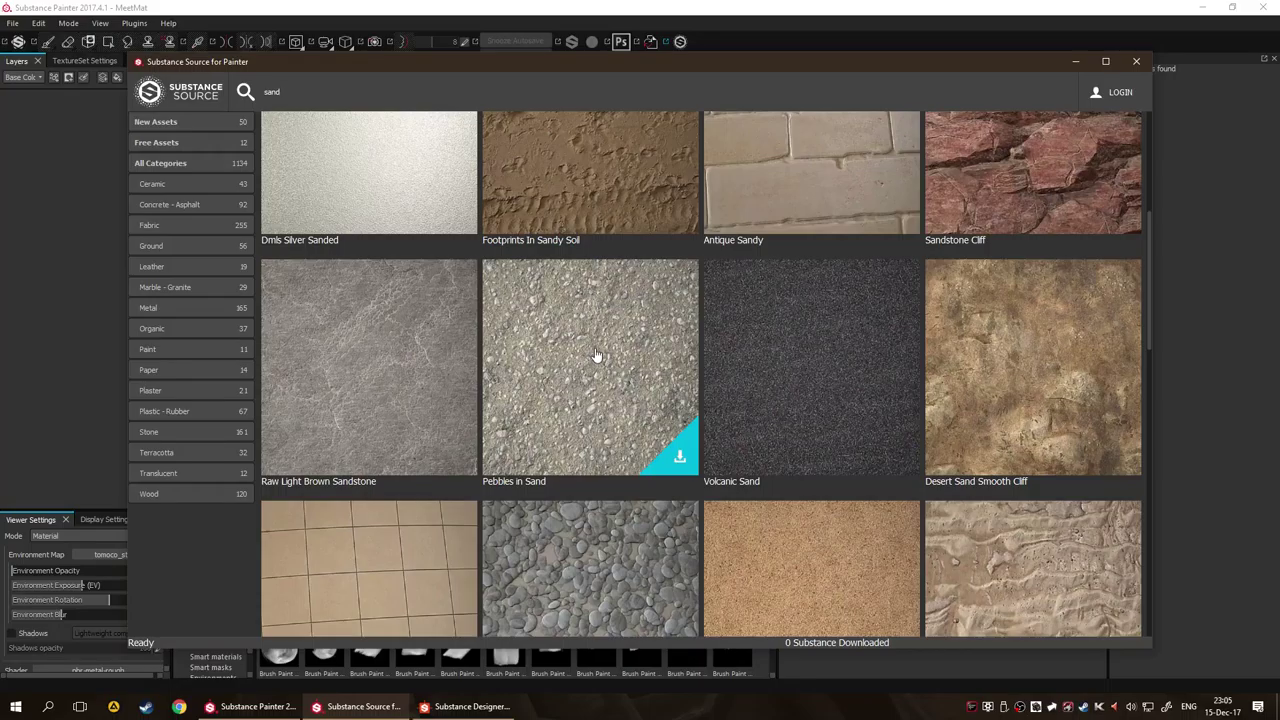
scroll(596, 356, "down", 3)
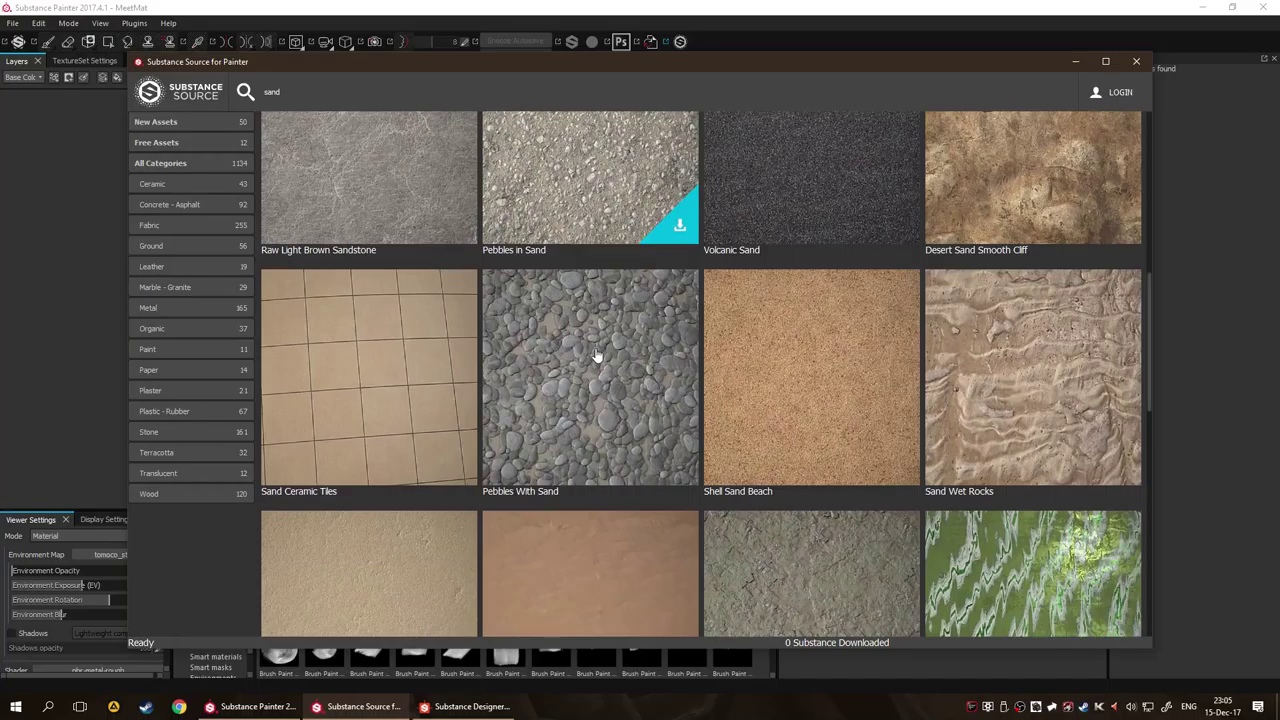
left_click(1136, 61)
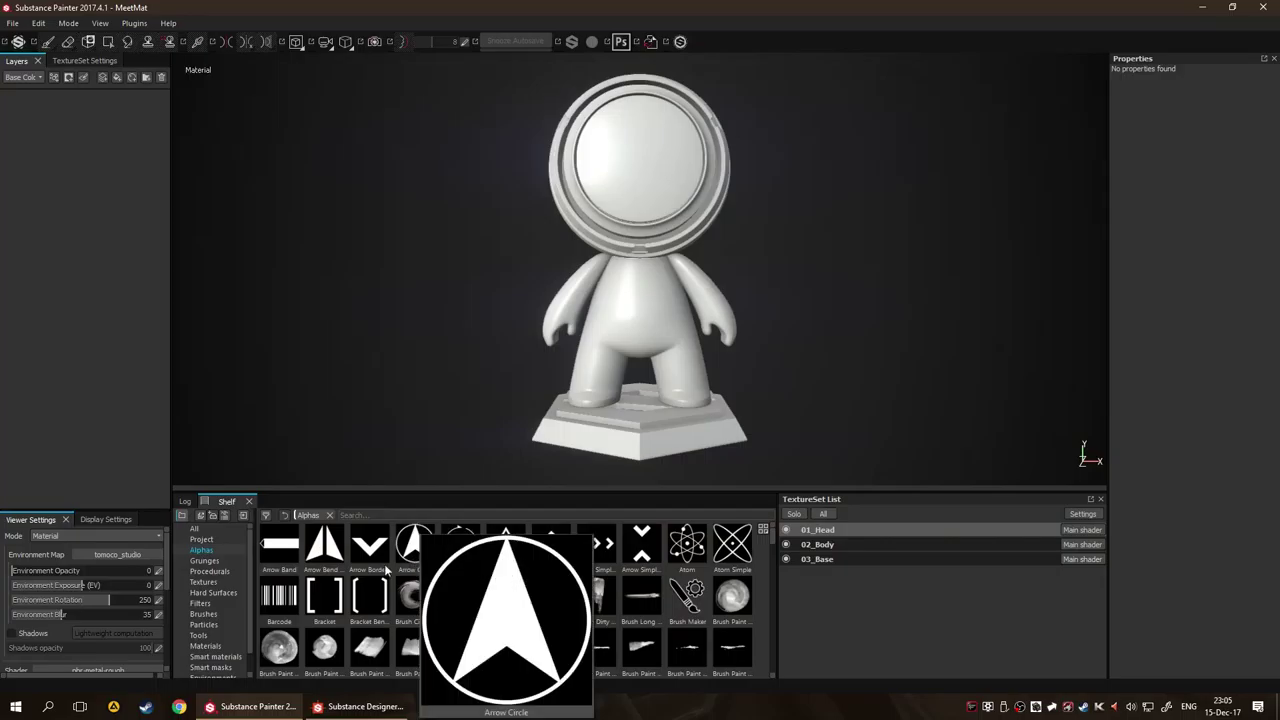
Apply the Machinery smart material from the Shelf's Smart materials onto the mannequin's head.
scroll(204, 572, "down", 1)
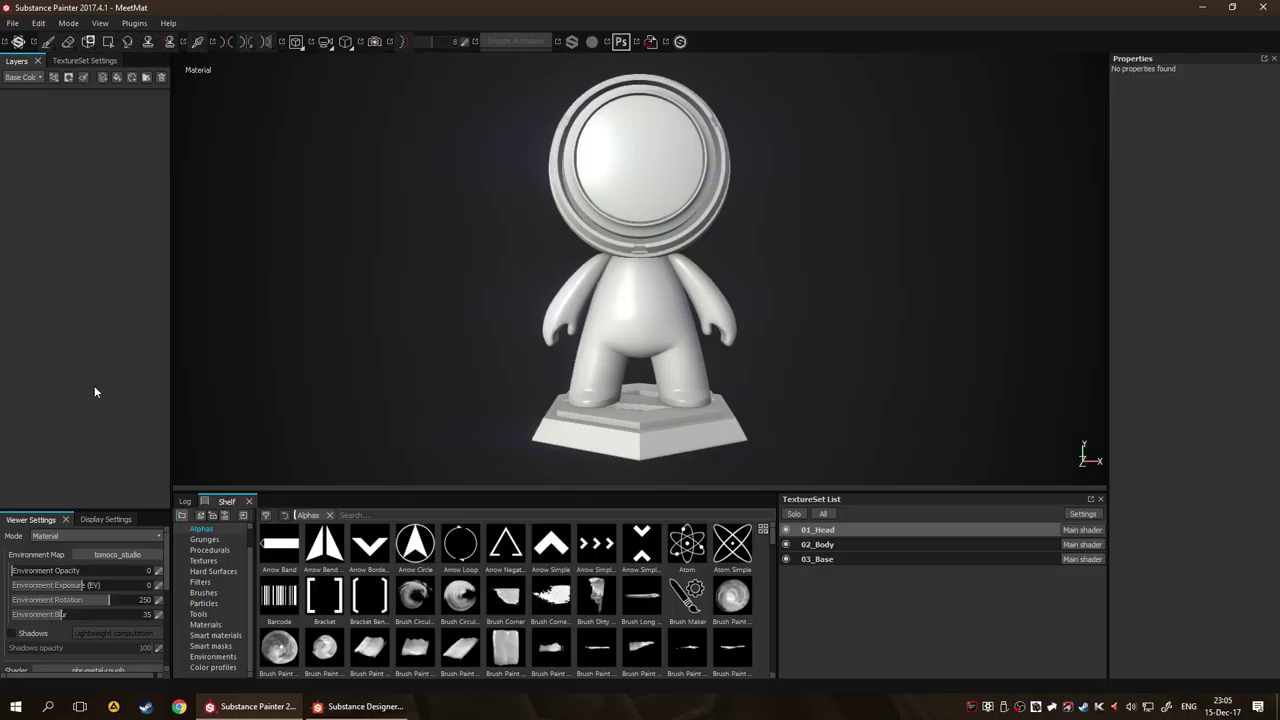
left_click(224, 637)
scroll(500, 600, "down", 5)
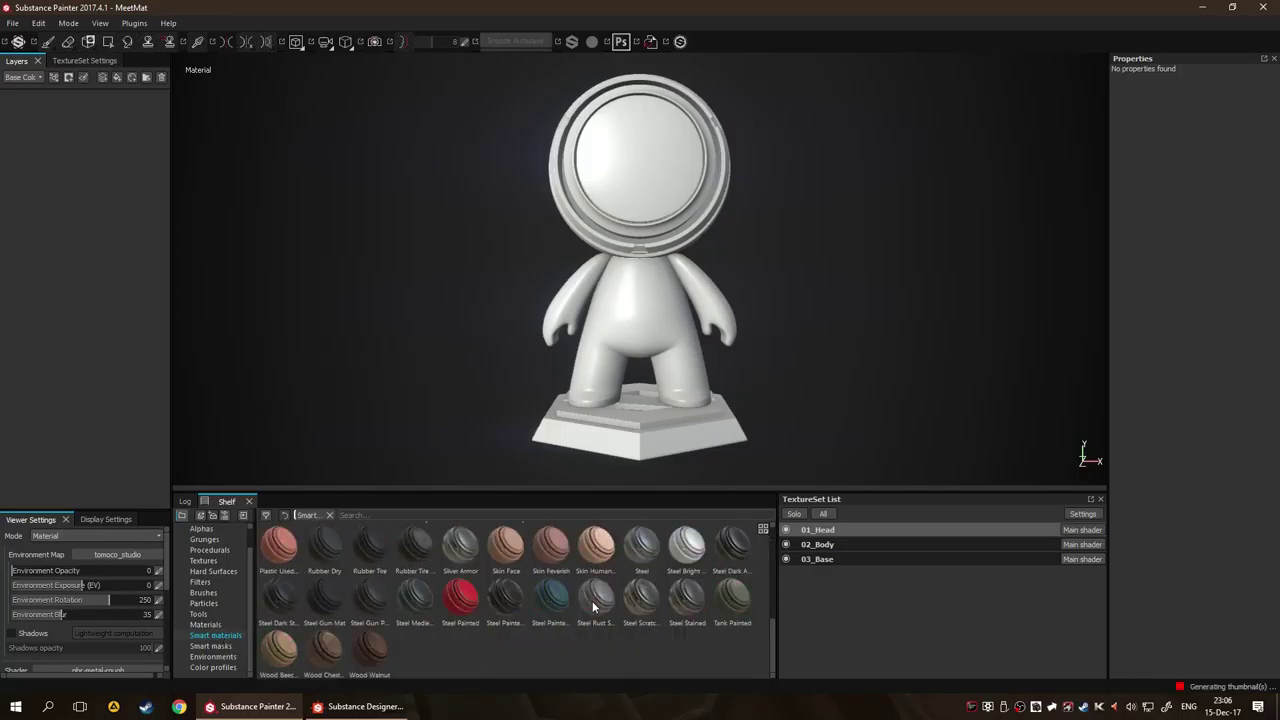
scroll(592, 601, "up", 3)
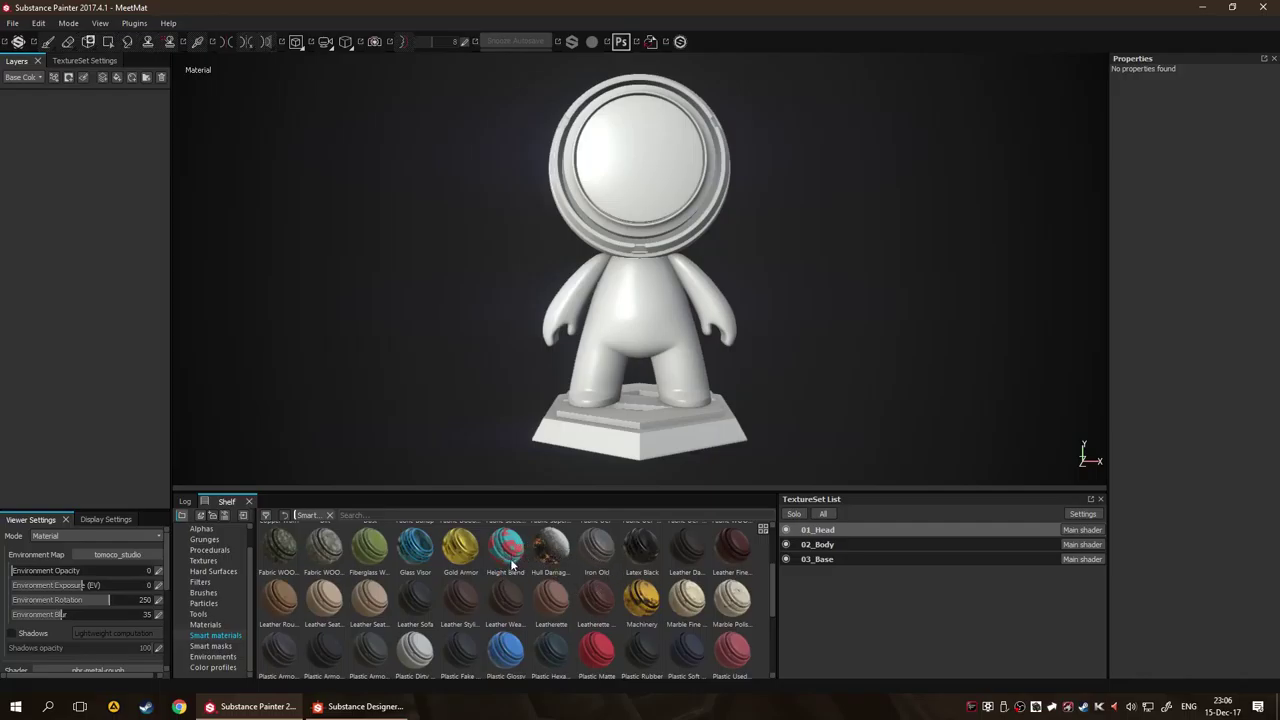
left_click_drag(641, 597, 186, 399)
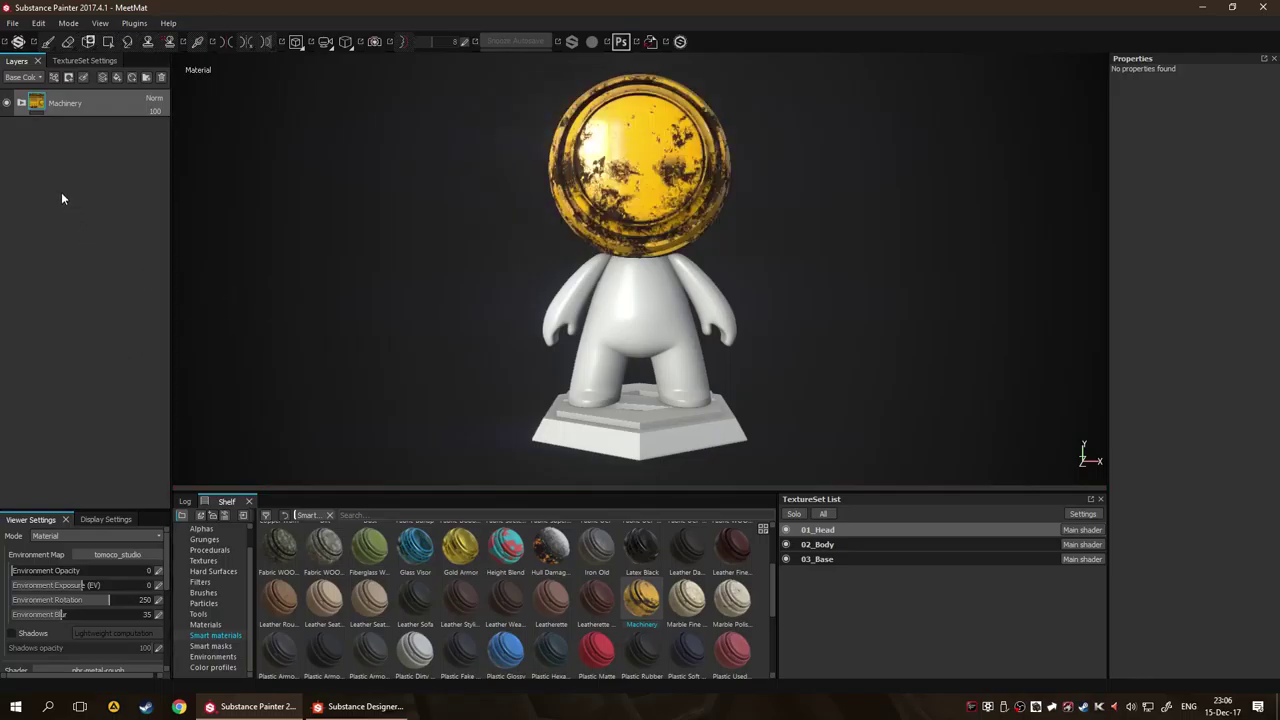
Instantiate the Machinery layer onto the 02_Body and 03_Base texture sets, then view 02_Body.
right_click(75, 112)
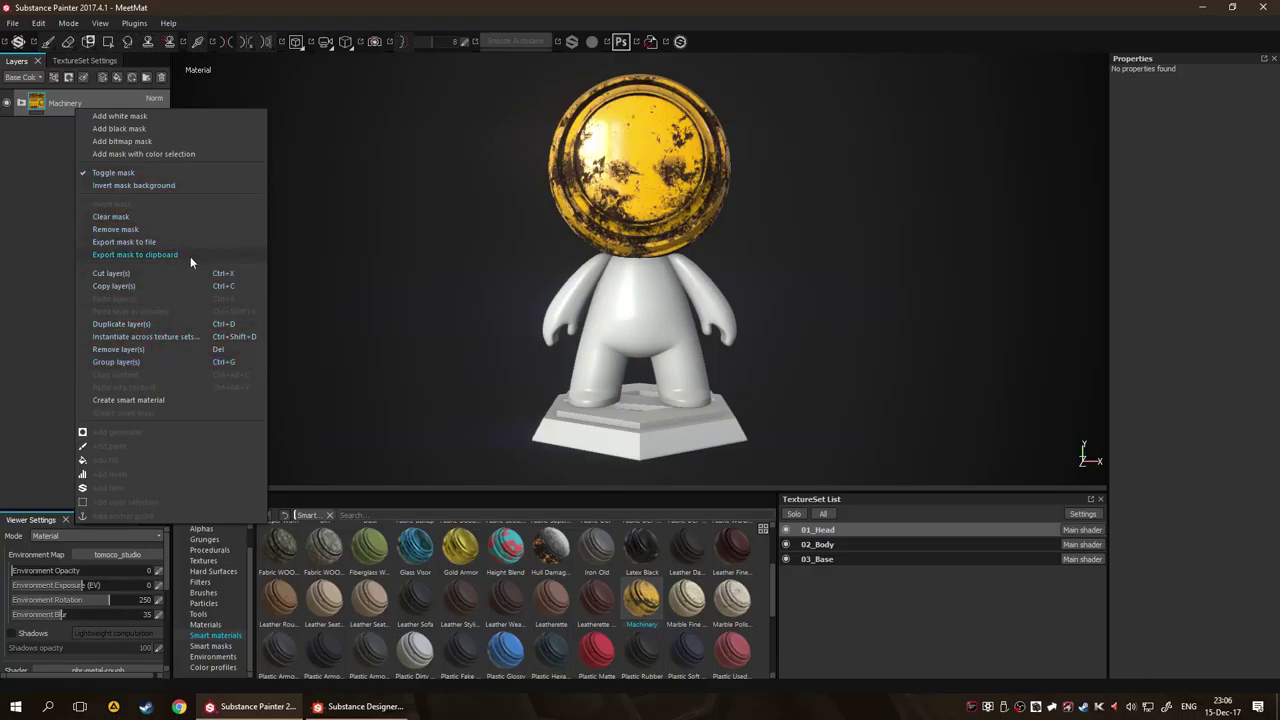
left_click(178, 338)
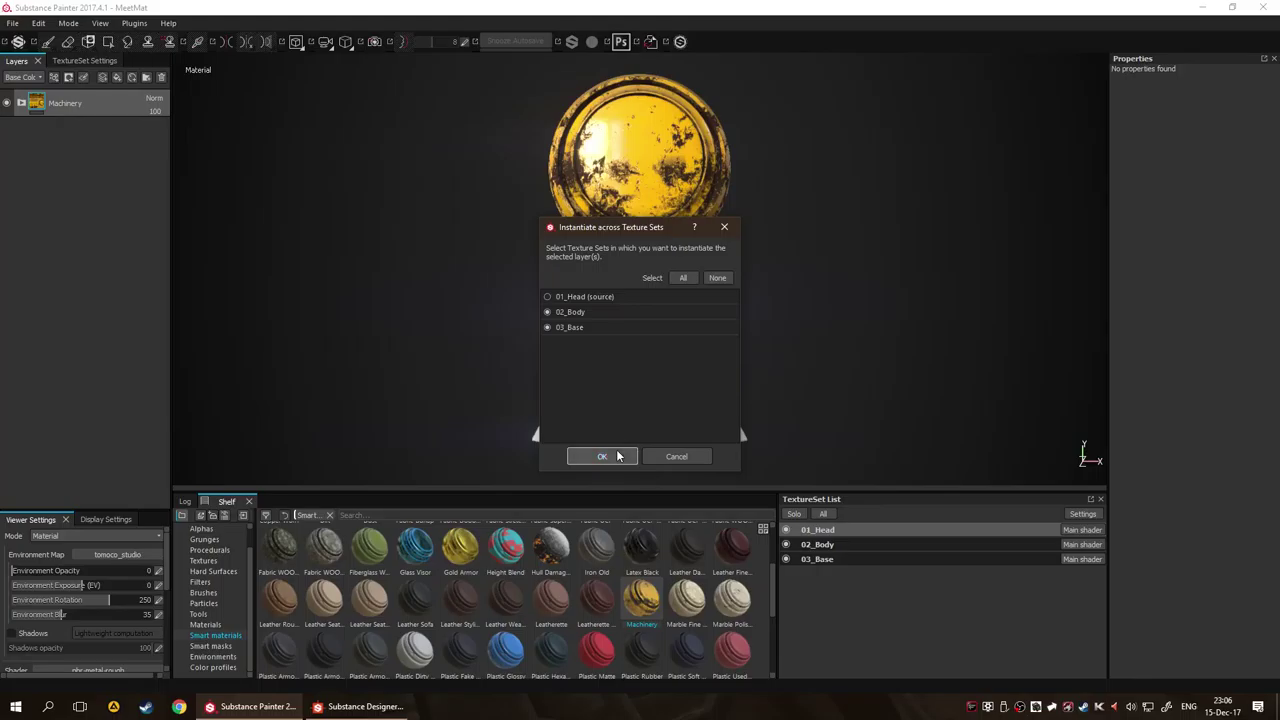
left_click(602, 456)
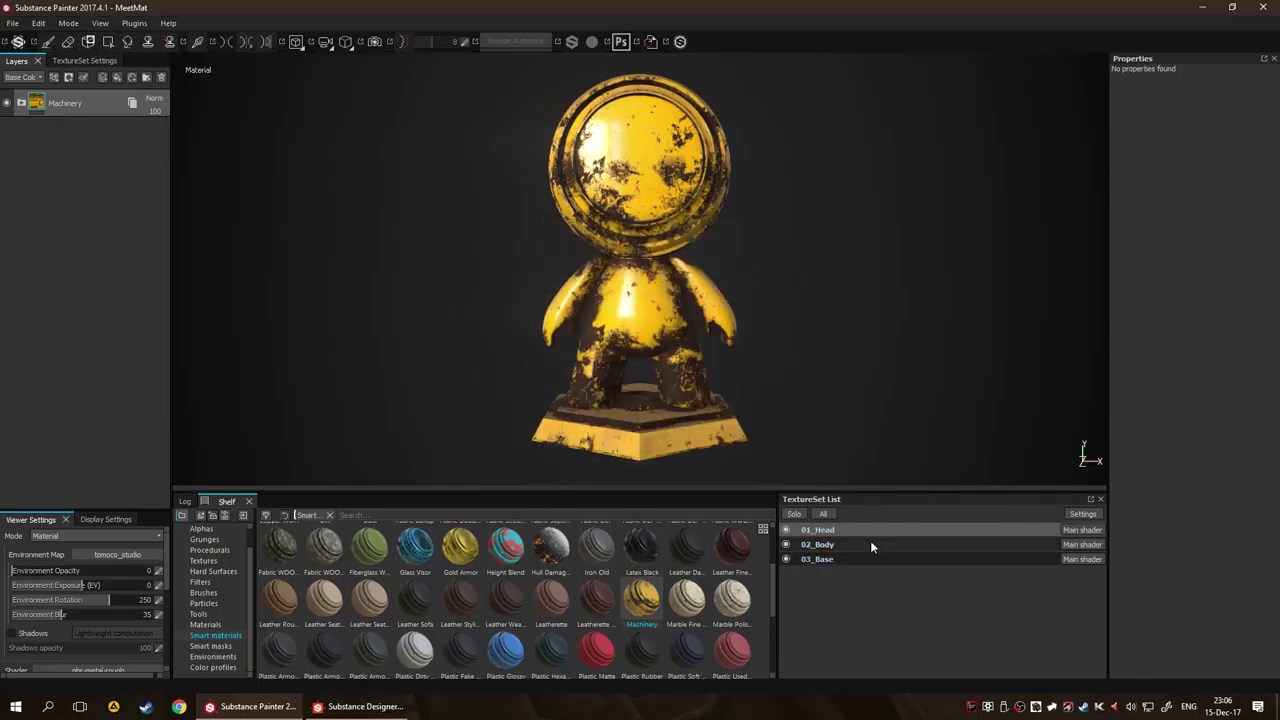
left_click(22, 104)
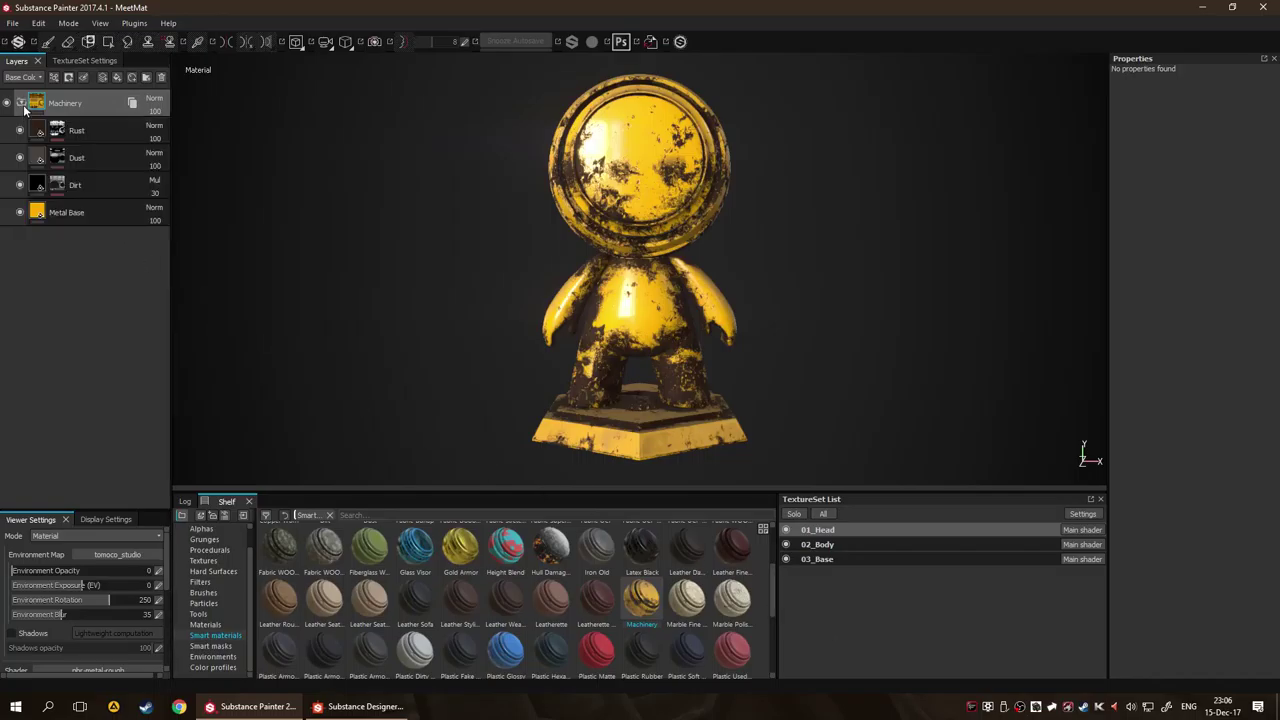
left_click(857, 542)
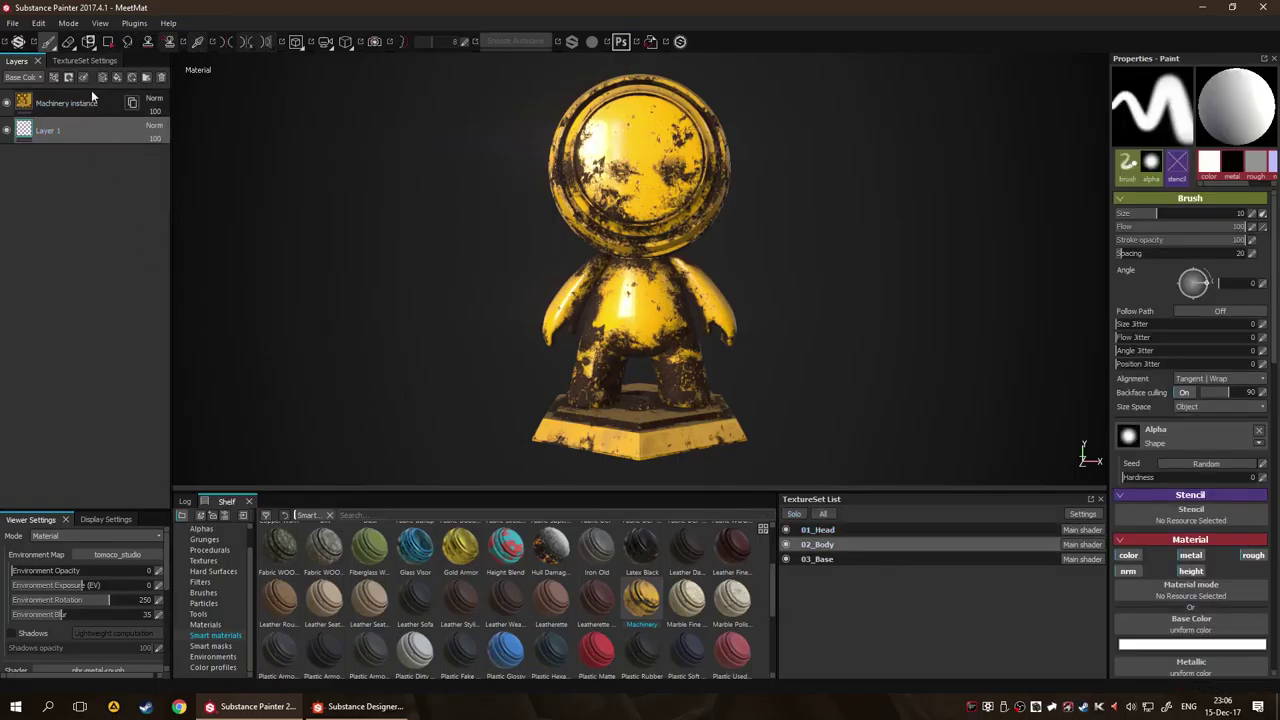
Return to 01_Head and expand Machinery to show its Rust, Dust, Dirt and Metal Base layers.
left_click(92, 101)
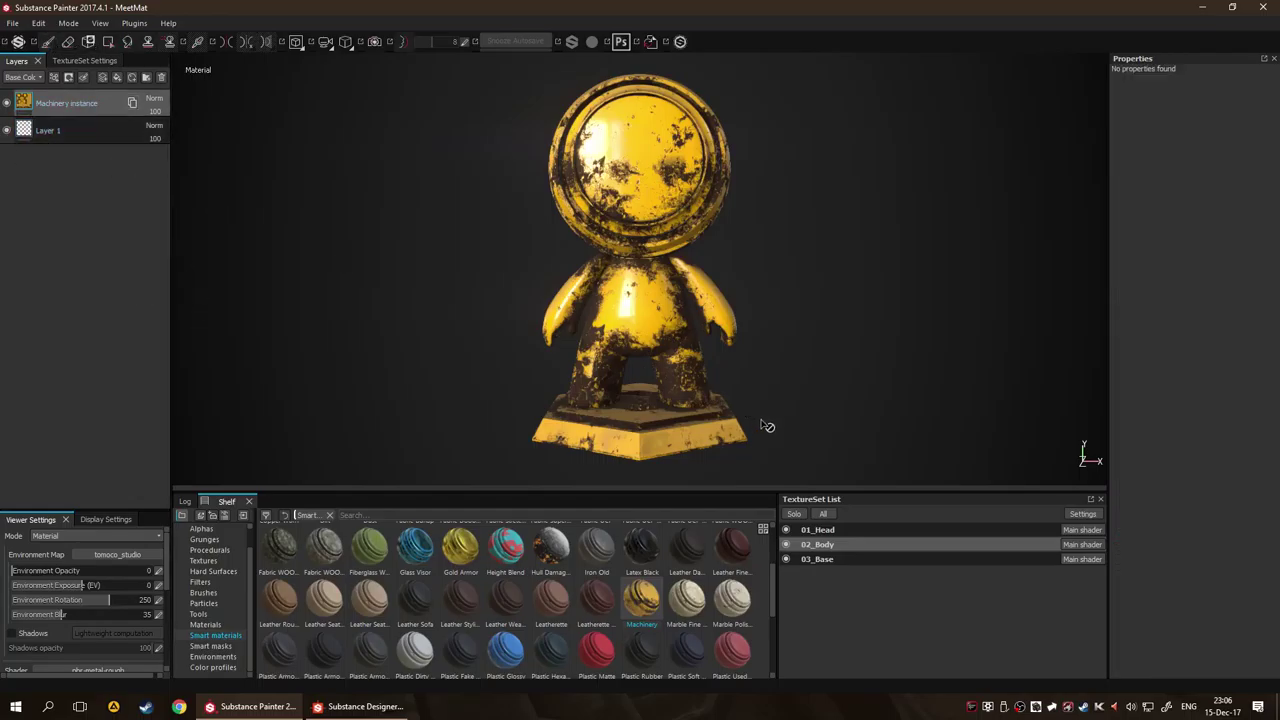
left_click(838, 529)
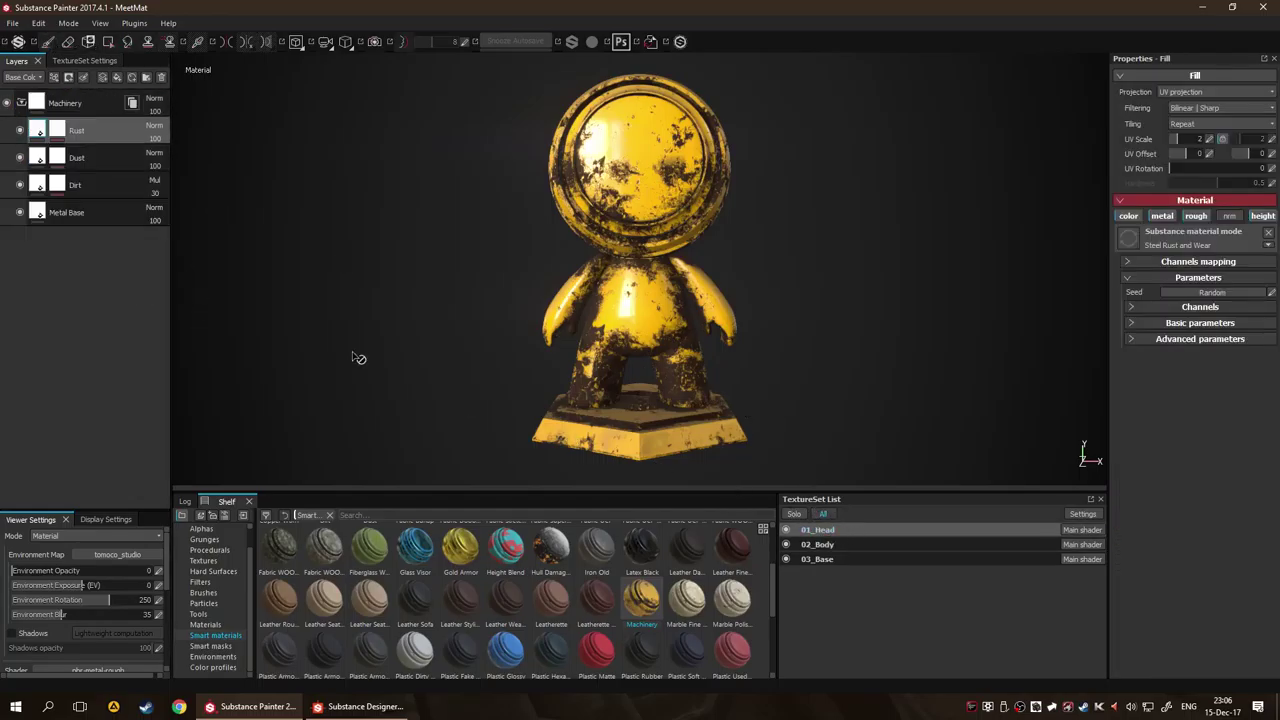
left_click(86, 106)
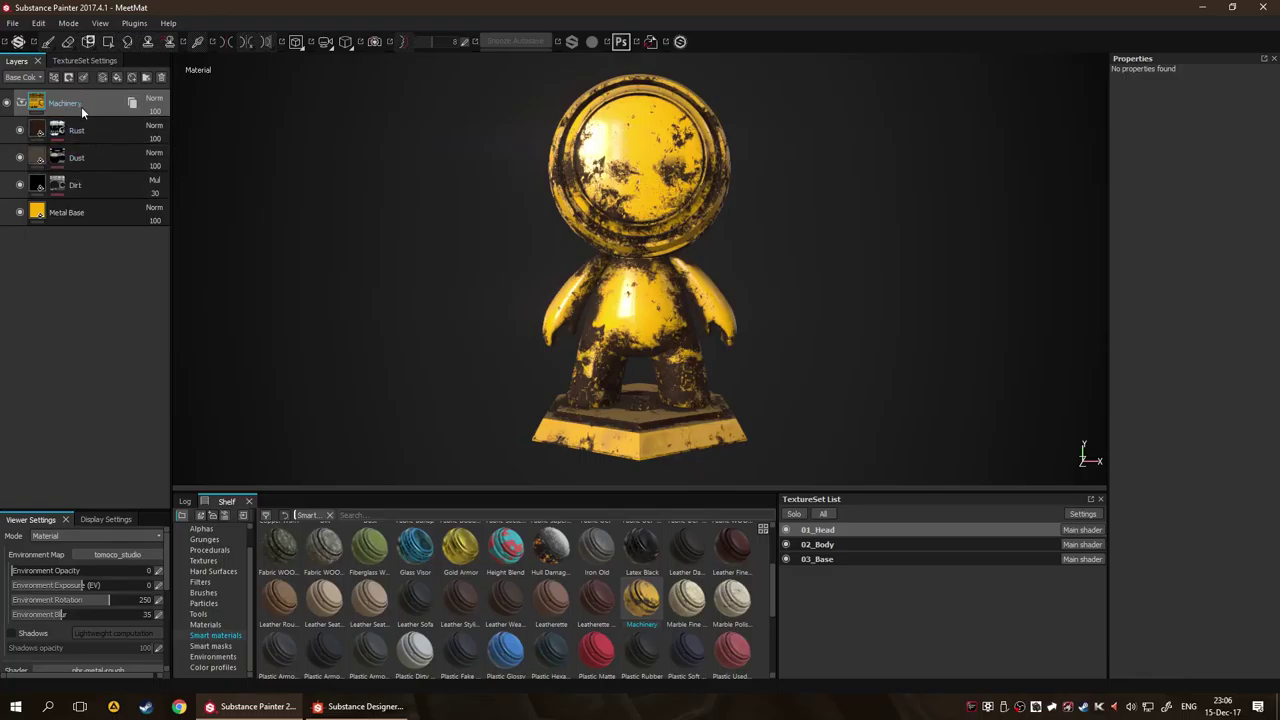
left_click(21, 103)
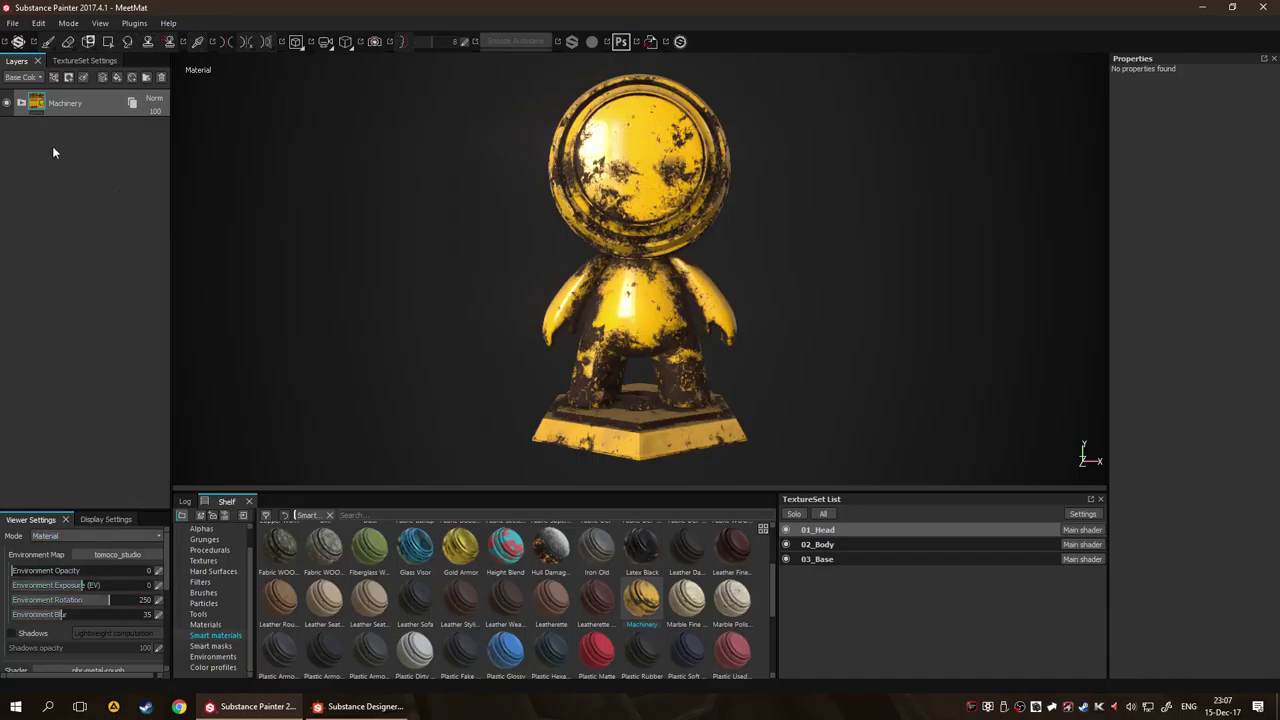
left_click(21, 103)
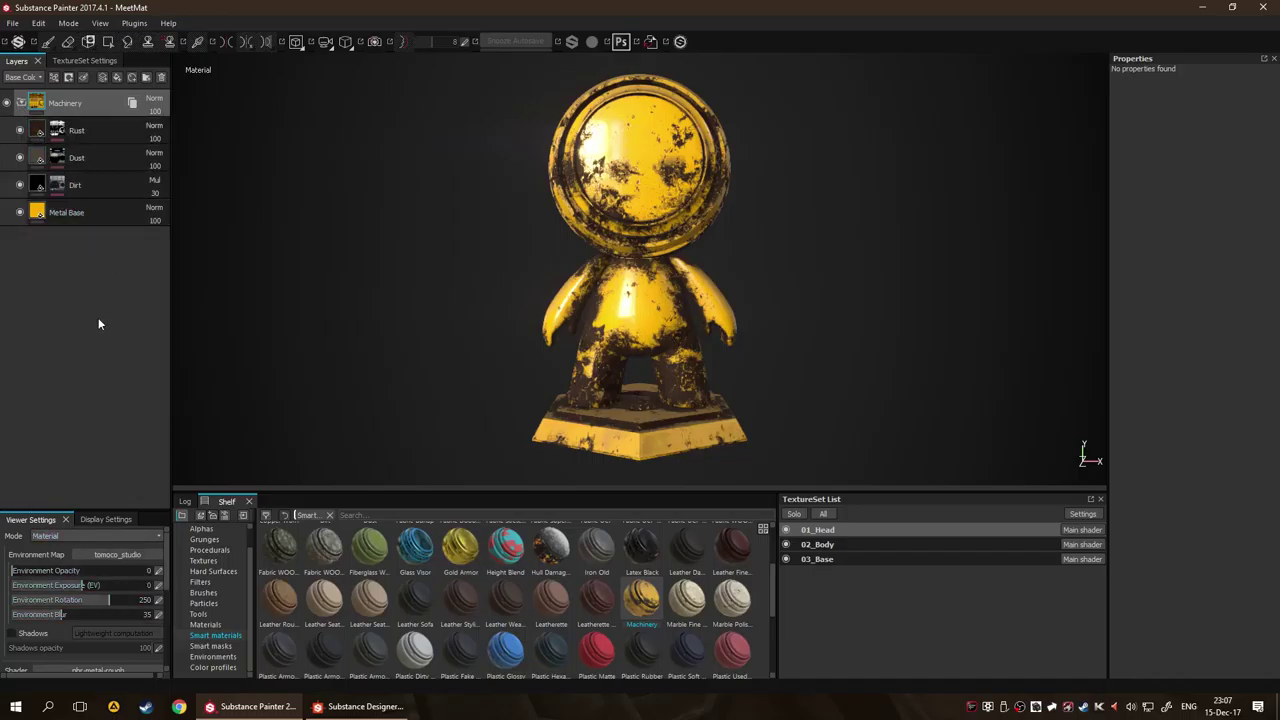
Widen the Properties panel and inspect the Rust layer's MG Mask generator settings.
left_click(40, 131)
left_click(57, 131)
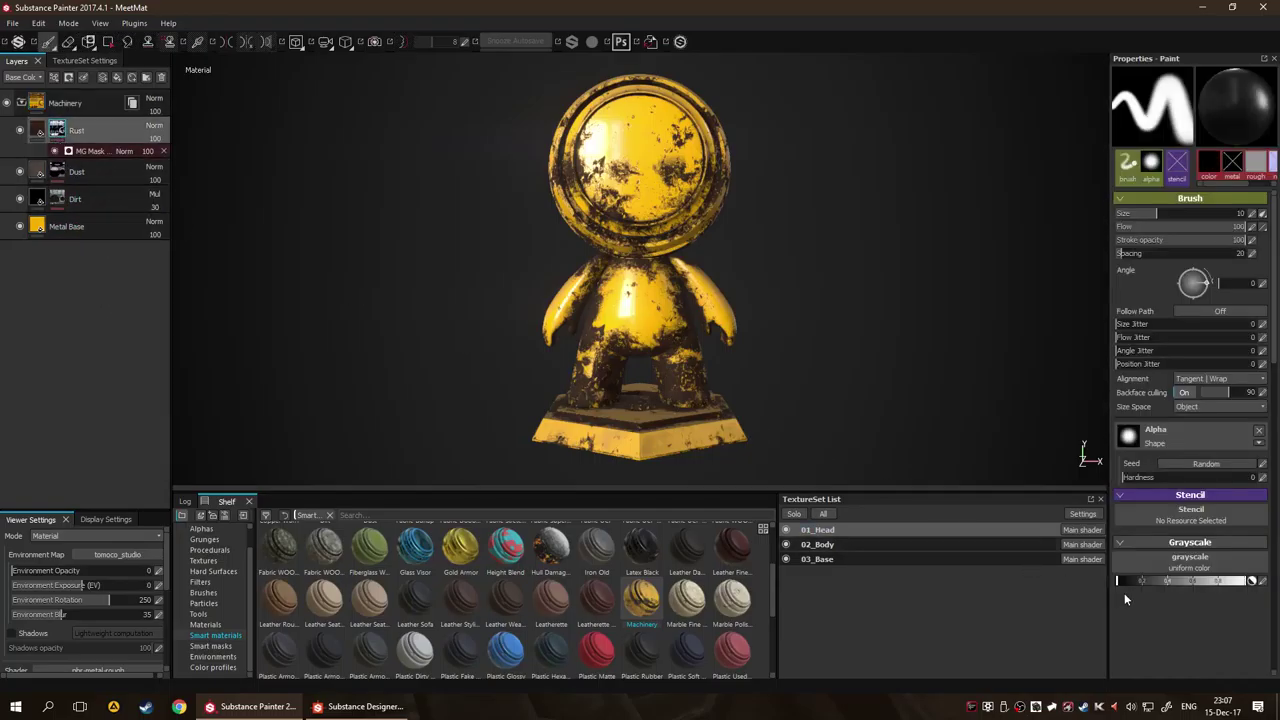
left_click_drag(1088, 597, 1061, 597)
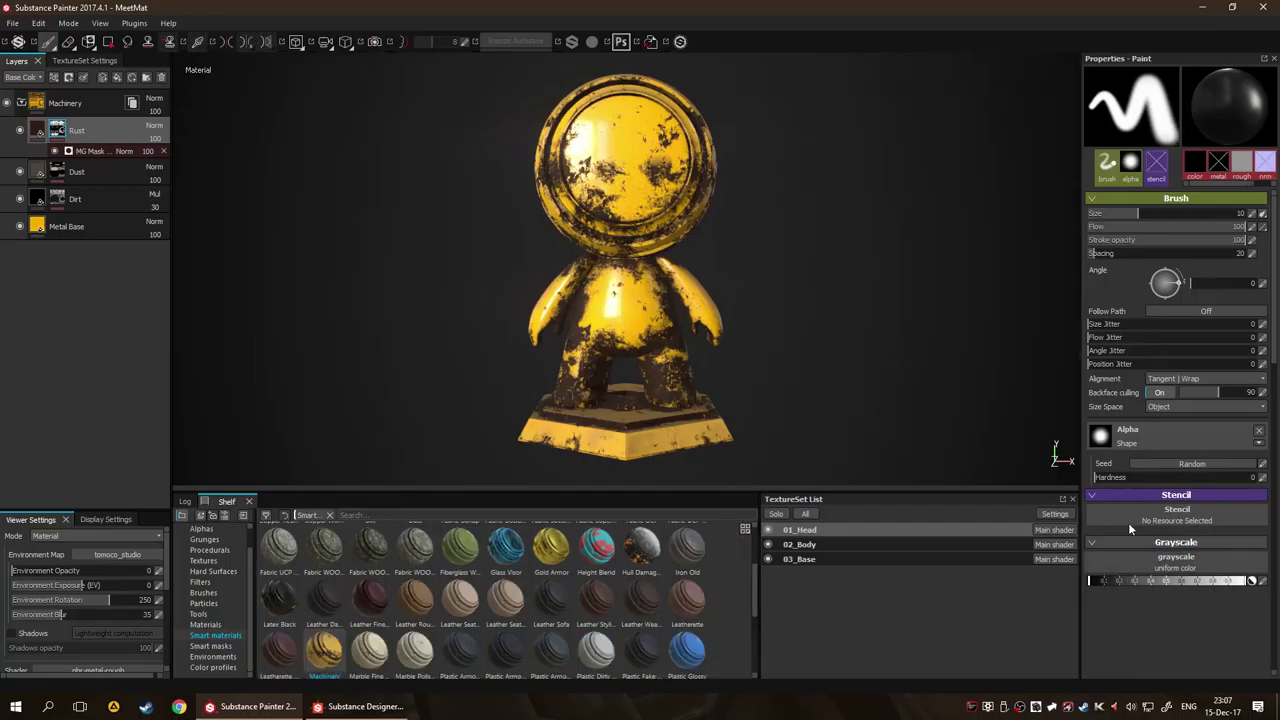
scroll(1151, 418, "down", 5)
scroll(1151, 418, "up", 5)
left_click(80, 151)
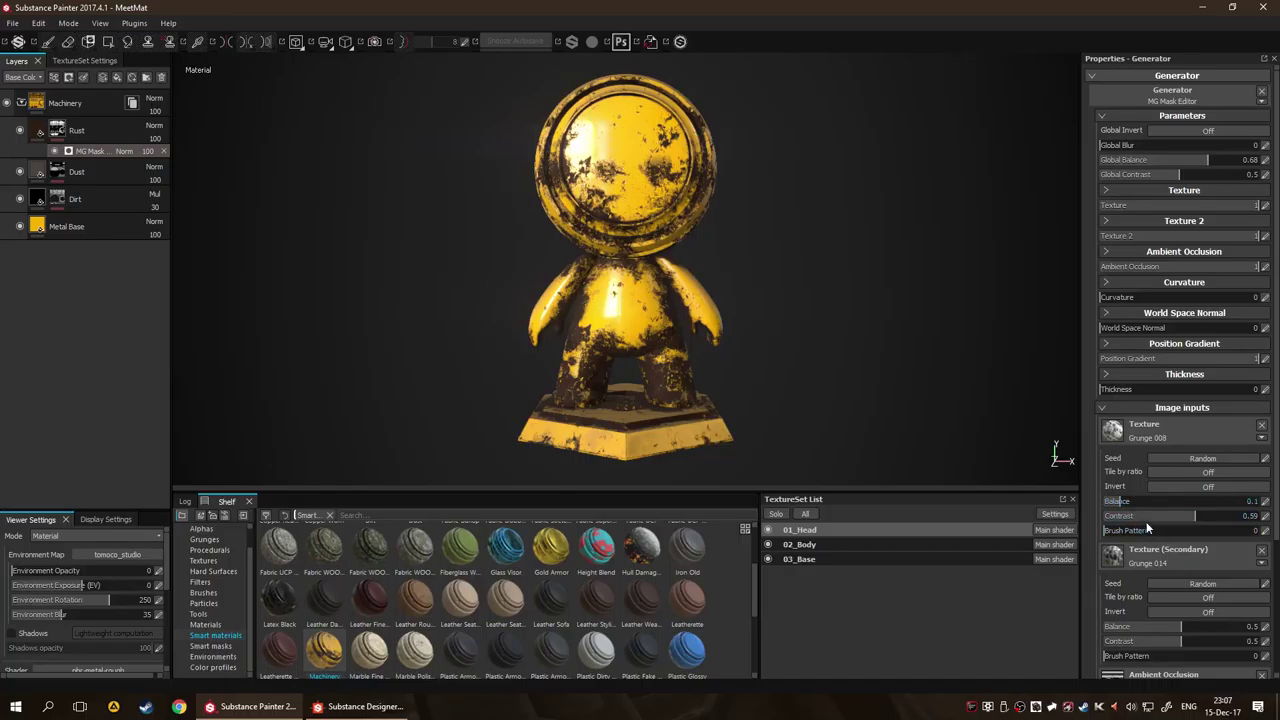
scroll(1190, 515, "down", 3)
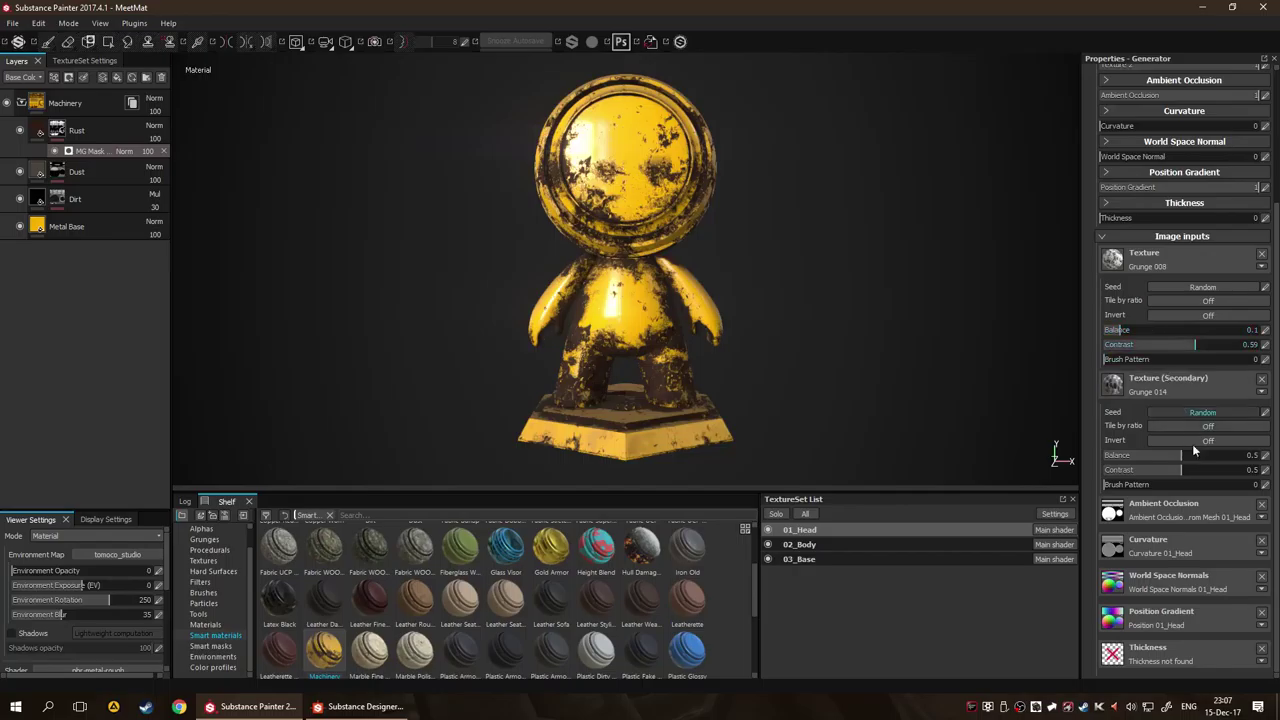
scroll(1165, 445, "up", 3)
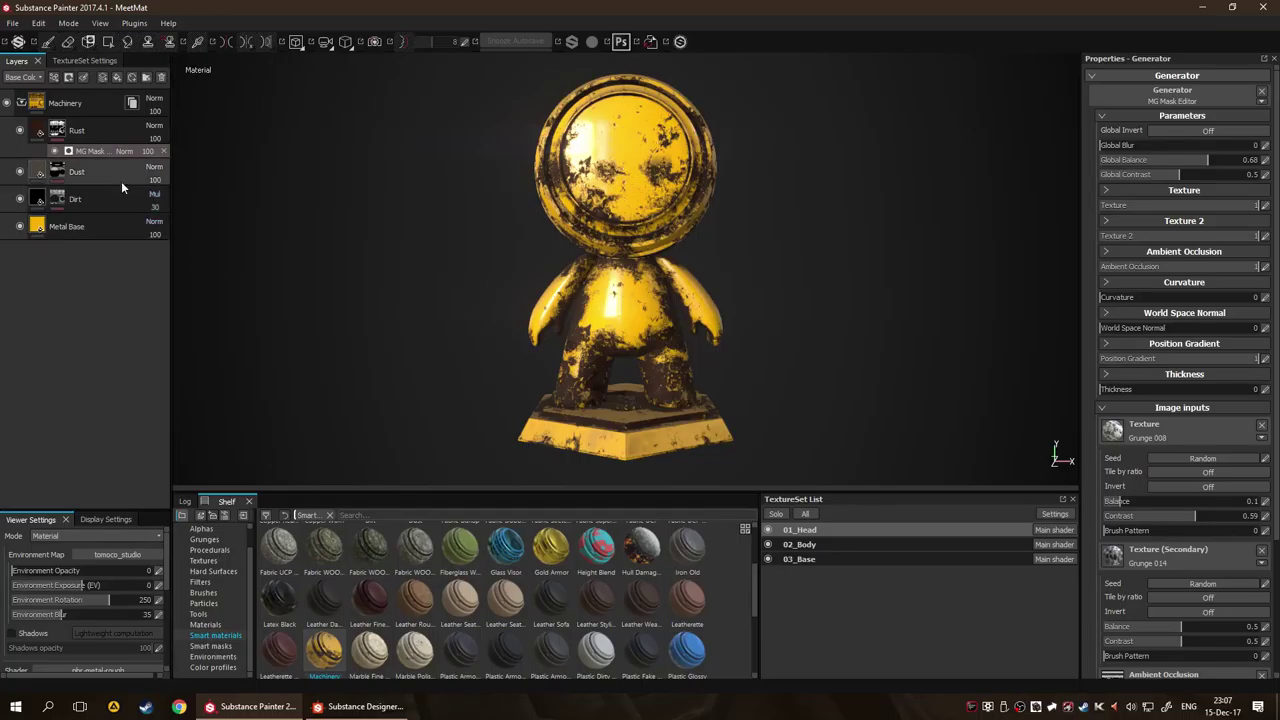
Inspect the MG Mask generator settings of the Dust and Dirt layers.
left_click(60, 175)
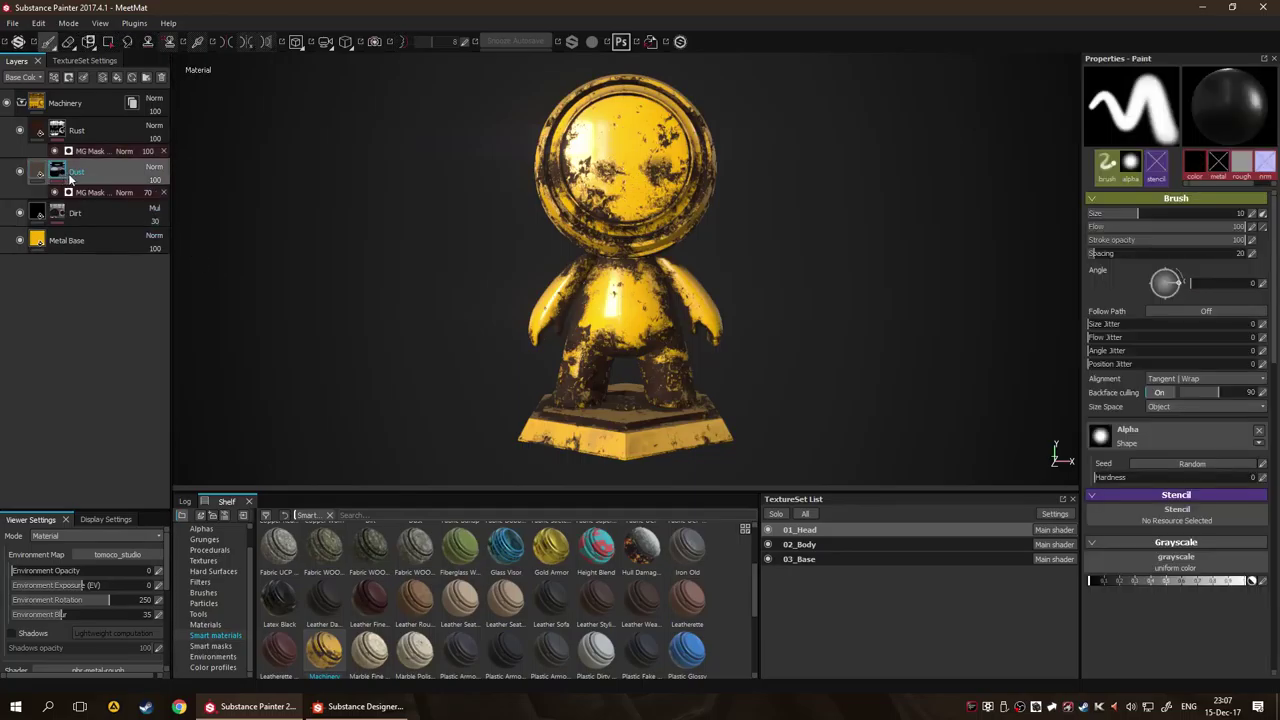
left_click(92, 194)
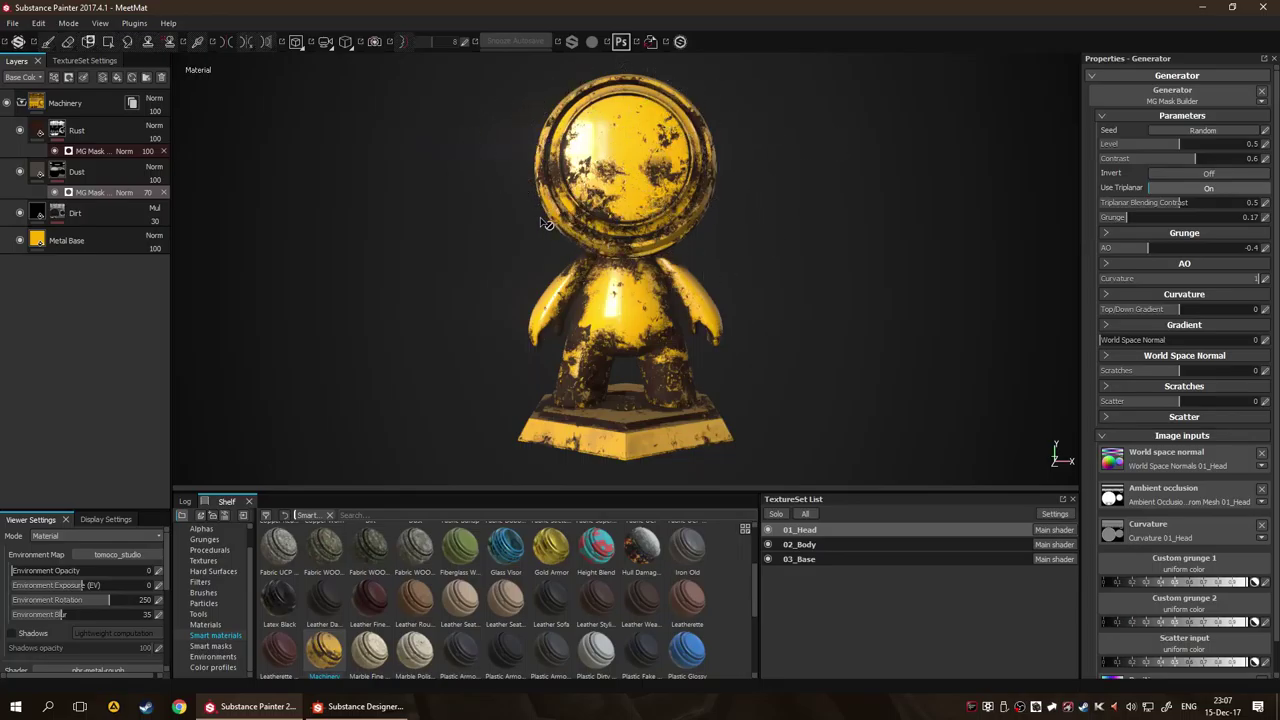
left_click(48, 214)
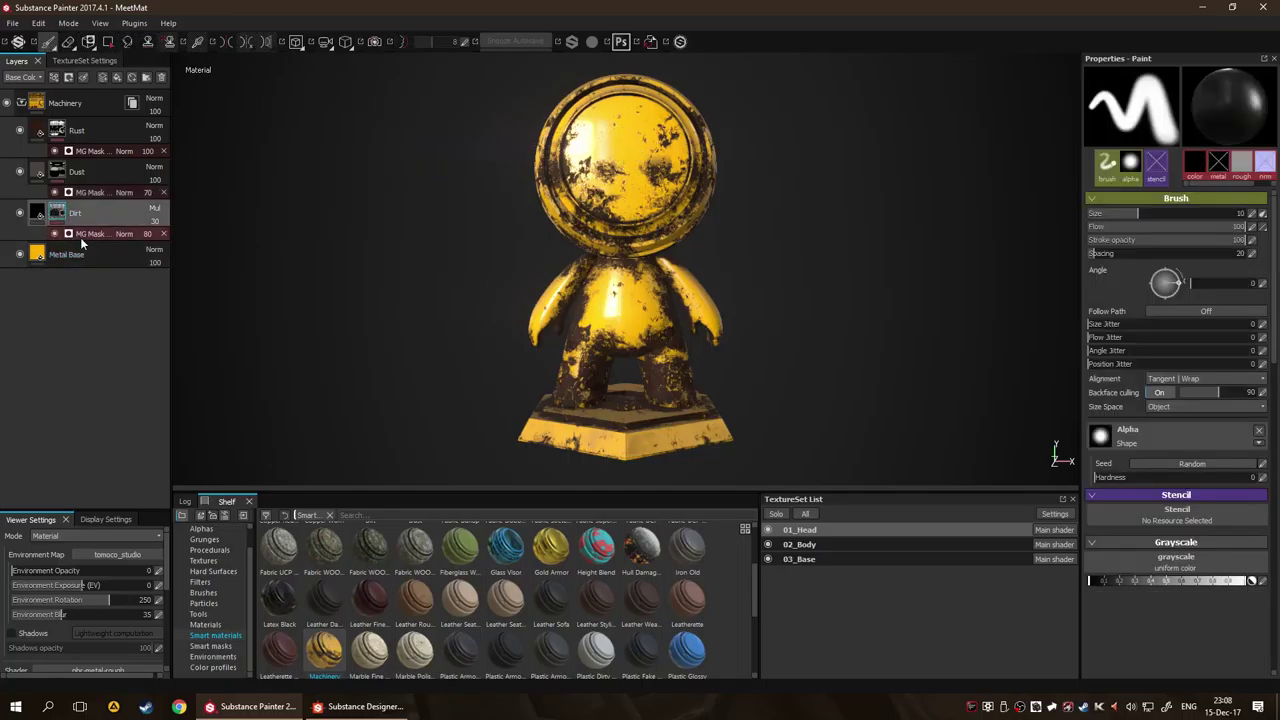
left_click(80, 237)
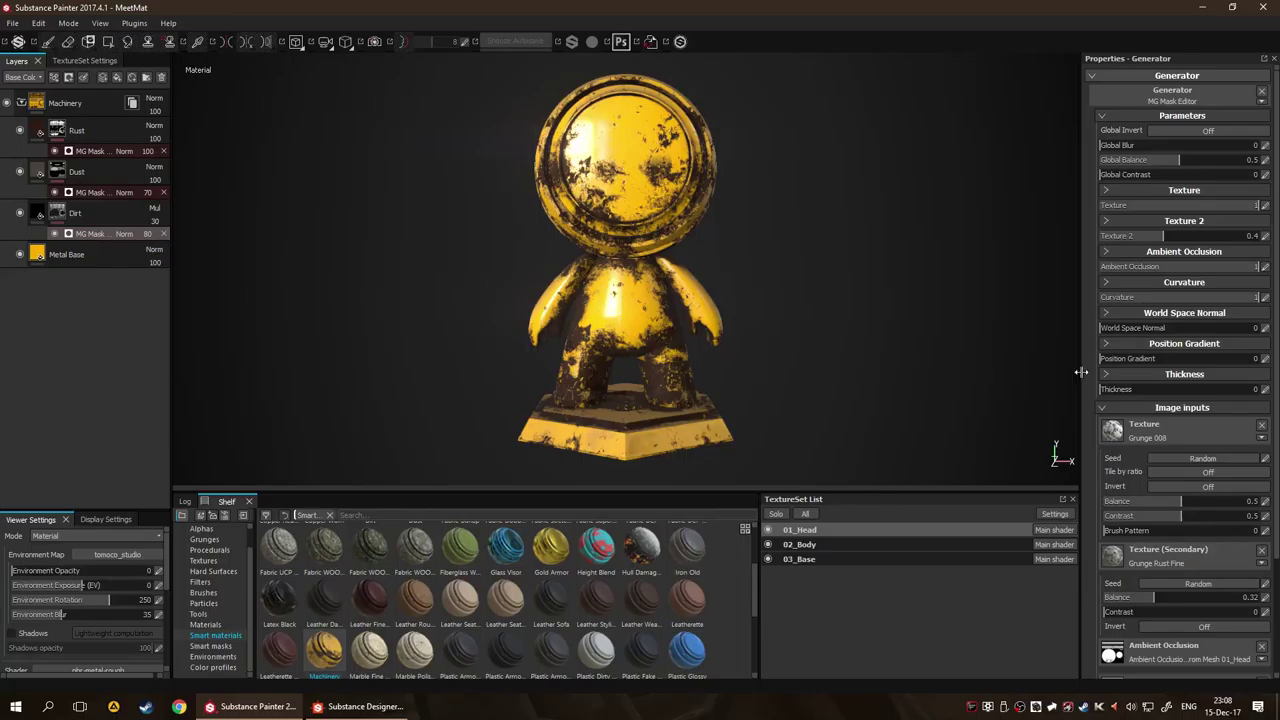
scroll(1198, 423, "down", 3)
scroll(1206, 412, "up", 3)
left_click_drag(490, 247, 584, 256)
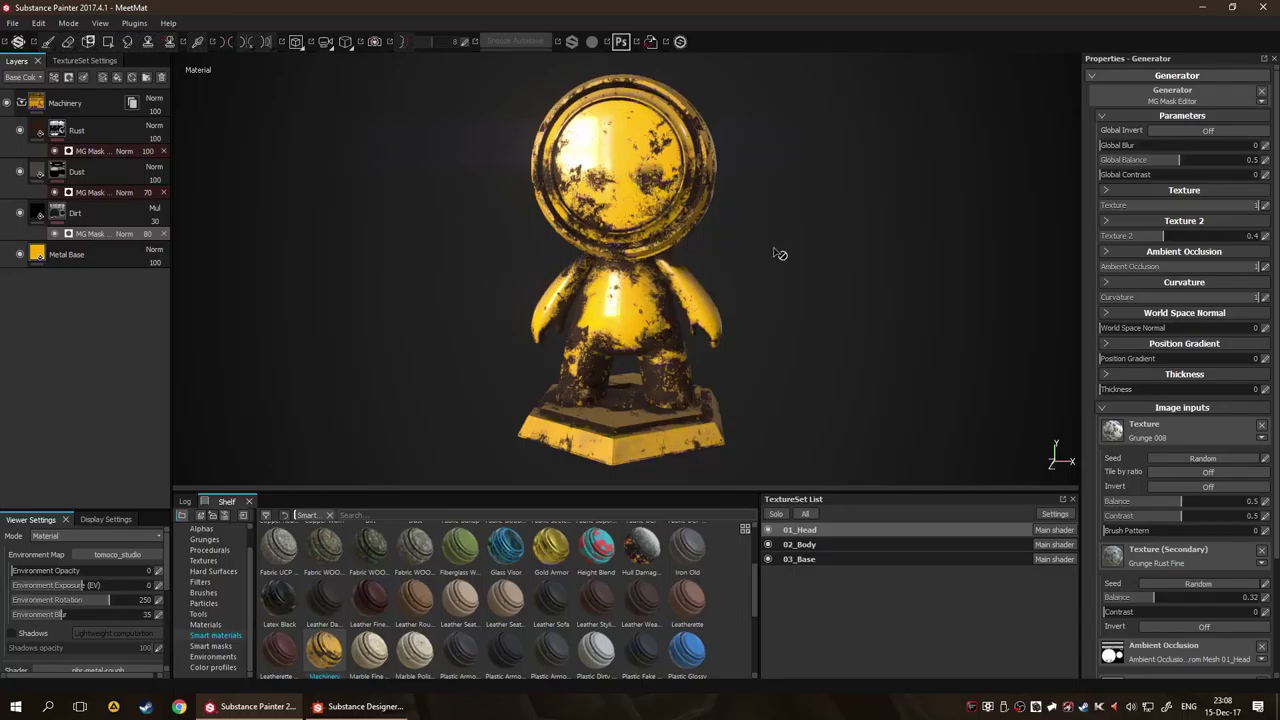
left_click_drag(777, 251, 751, 267)
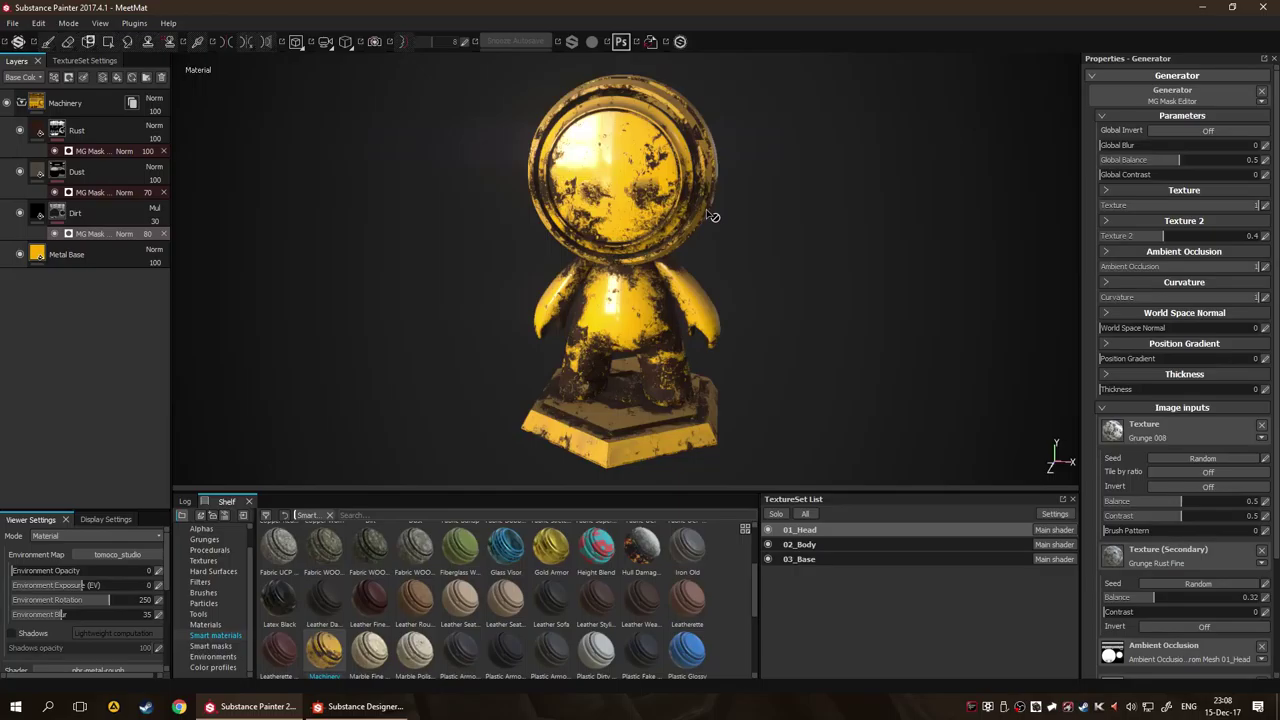
left_click_drag(674, 277, 773, 276)
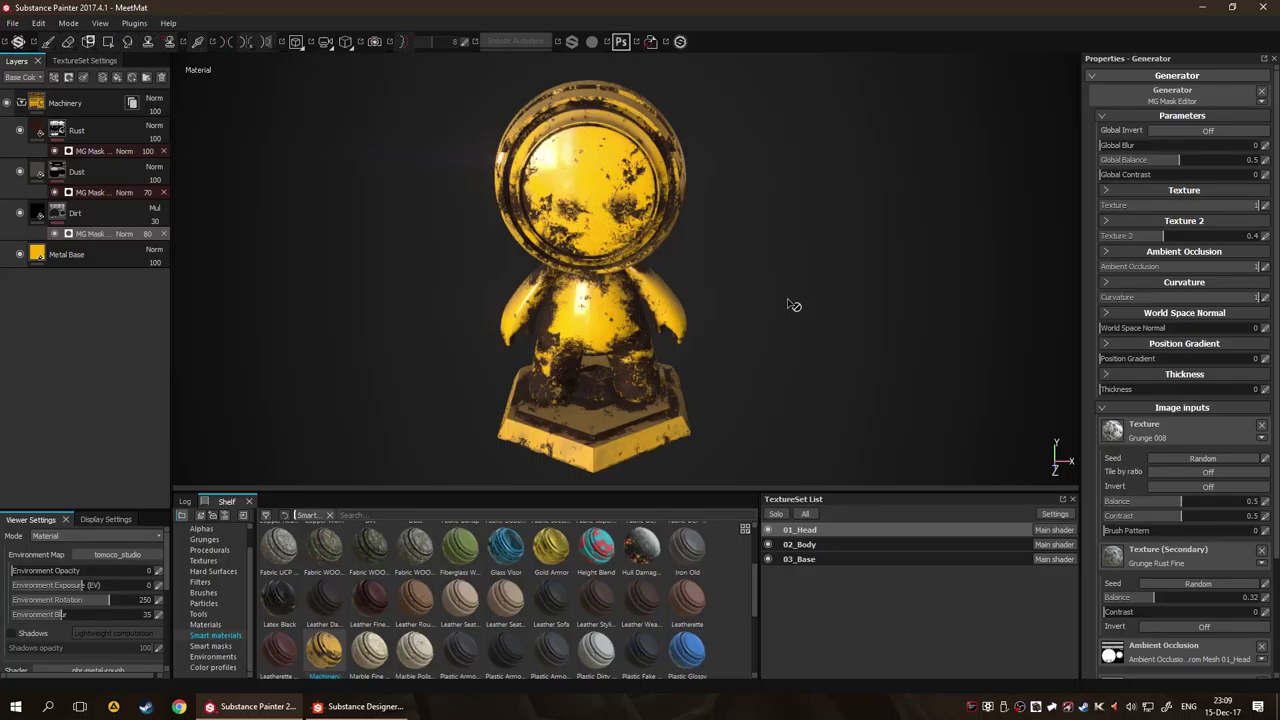
scroll(230, 560, "up", 2)
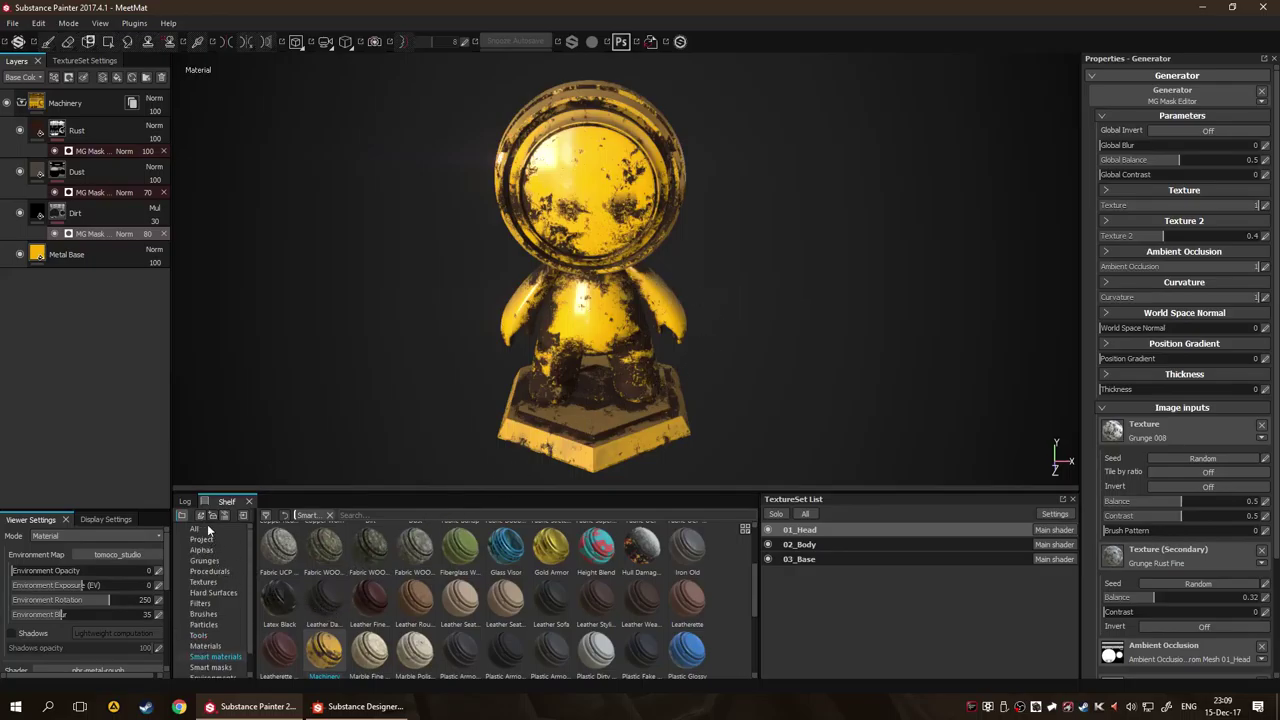
Search all shelf resources for 'brick' and pick the Bricks 01 resource.
left_click(205, 527)
left_click(327, 516)
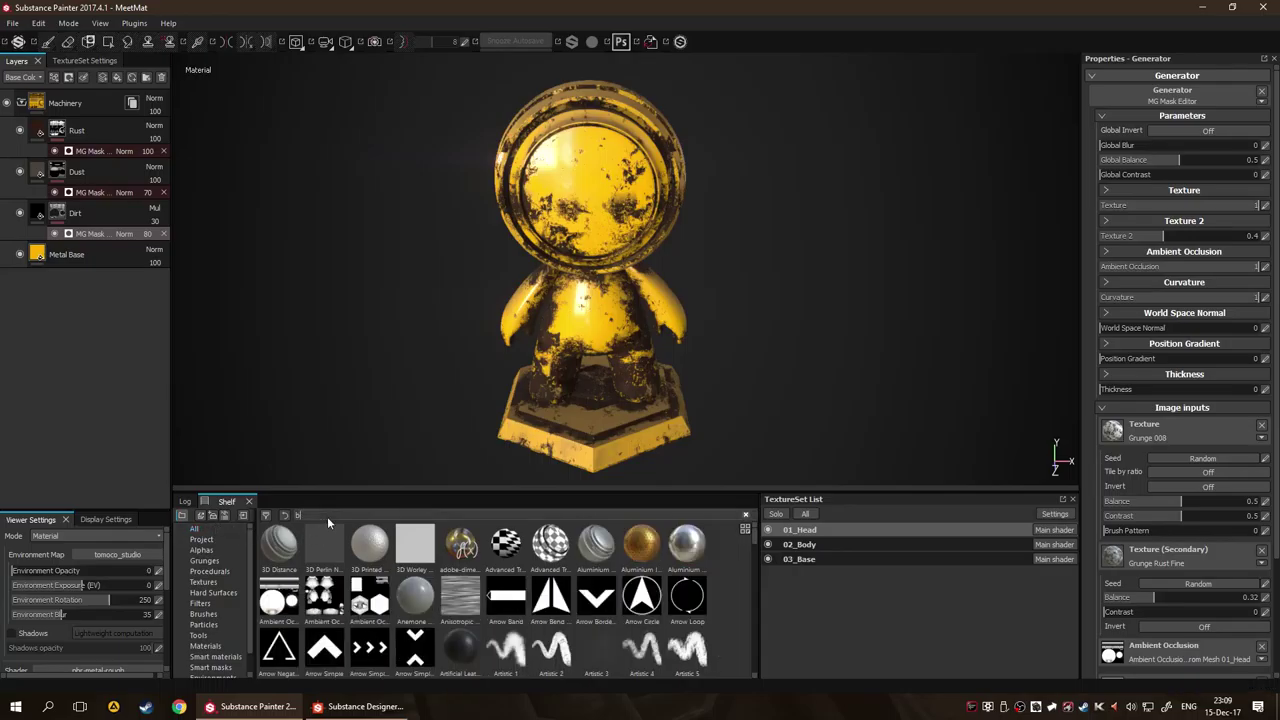
type("brick")
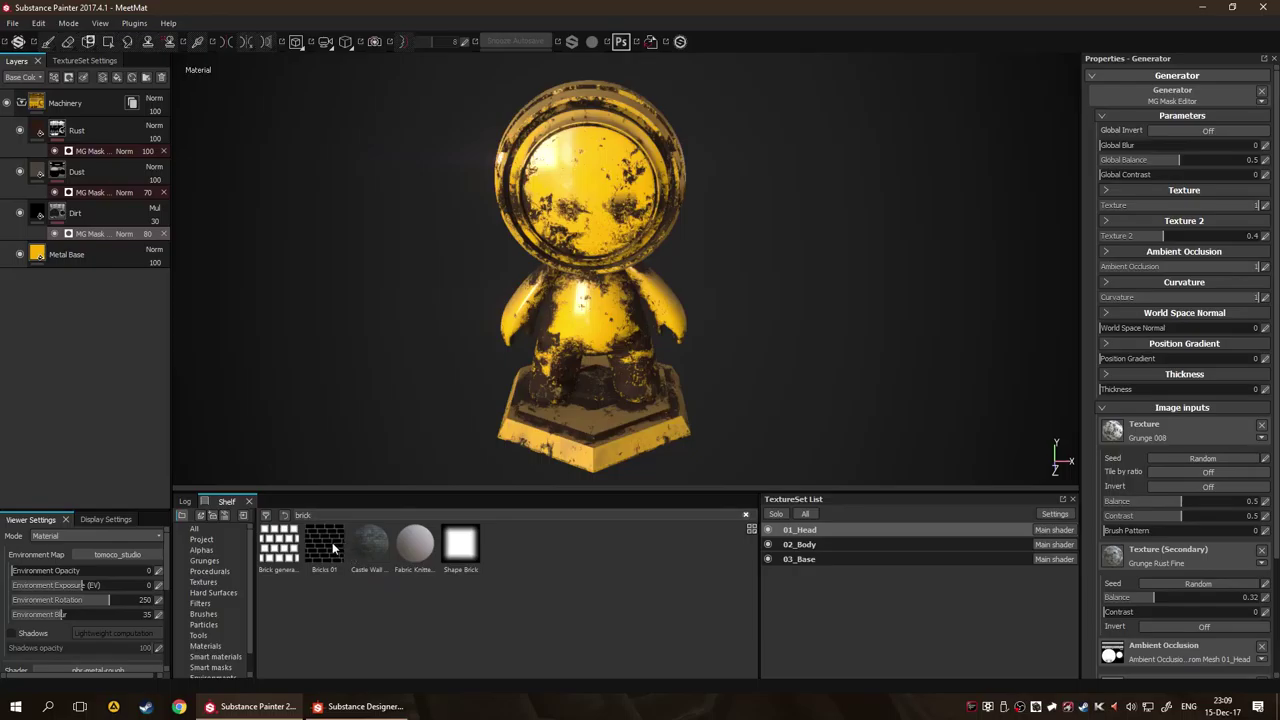
left_click(332, 542)
mouse_move(332, 557)
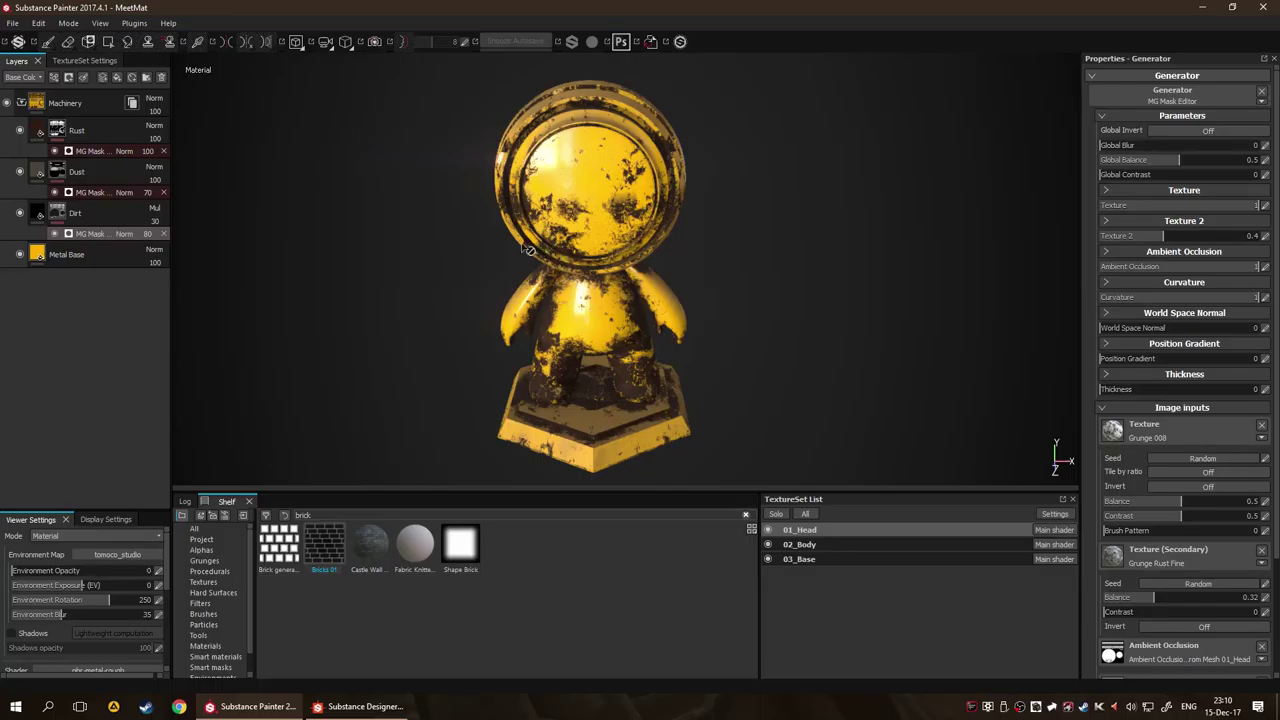
Inspect another layer's mask generator settings and orbit the model back to a front view.
left_click(116, 160)
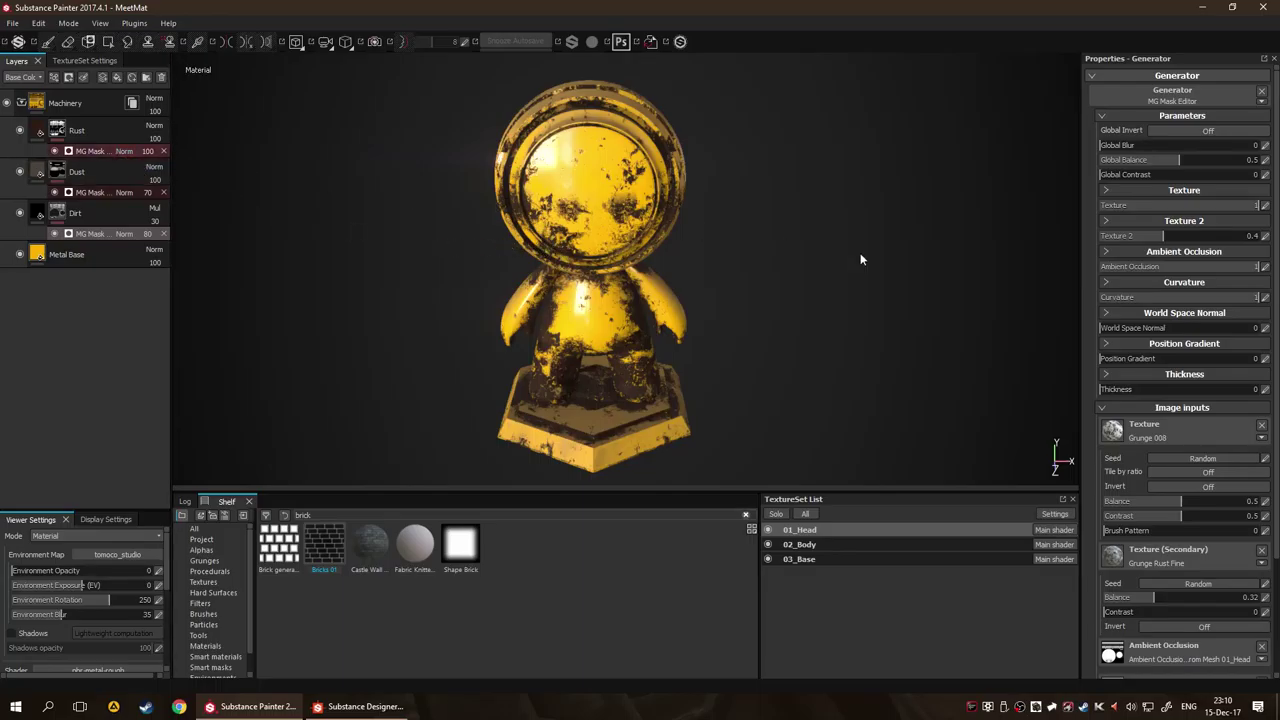
scroll(1231, 430, "down", 4)
scroll(1231, 430, "up", 1)
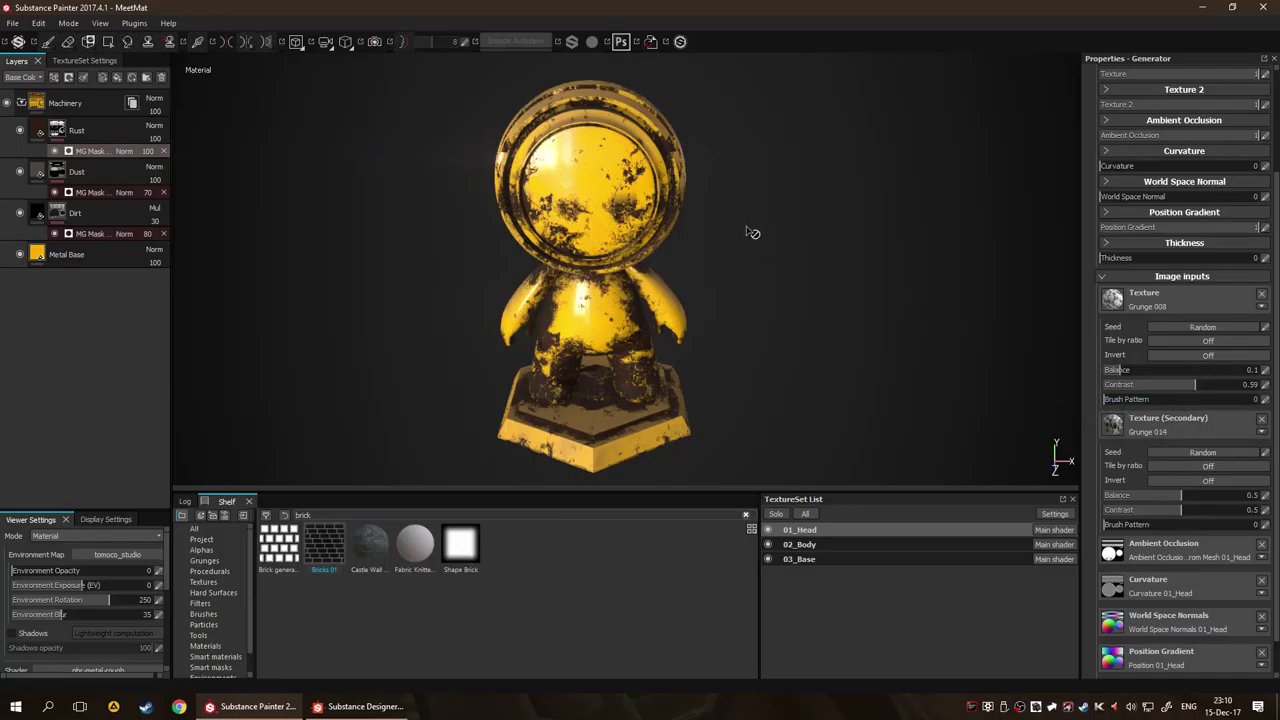
scroll(225, 648, "down", 1)
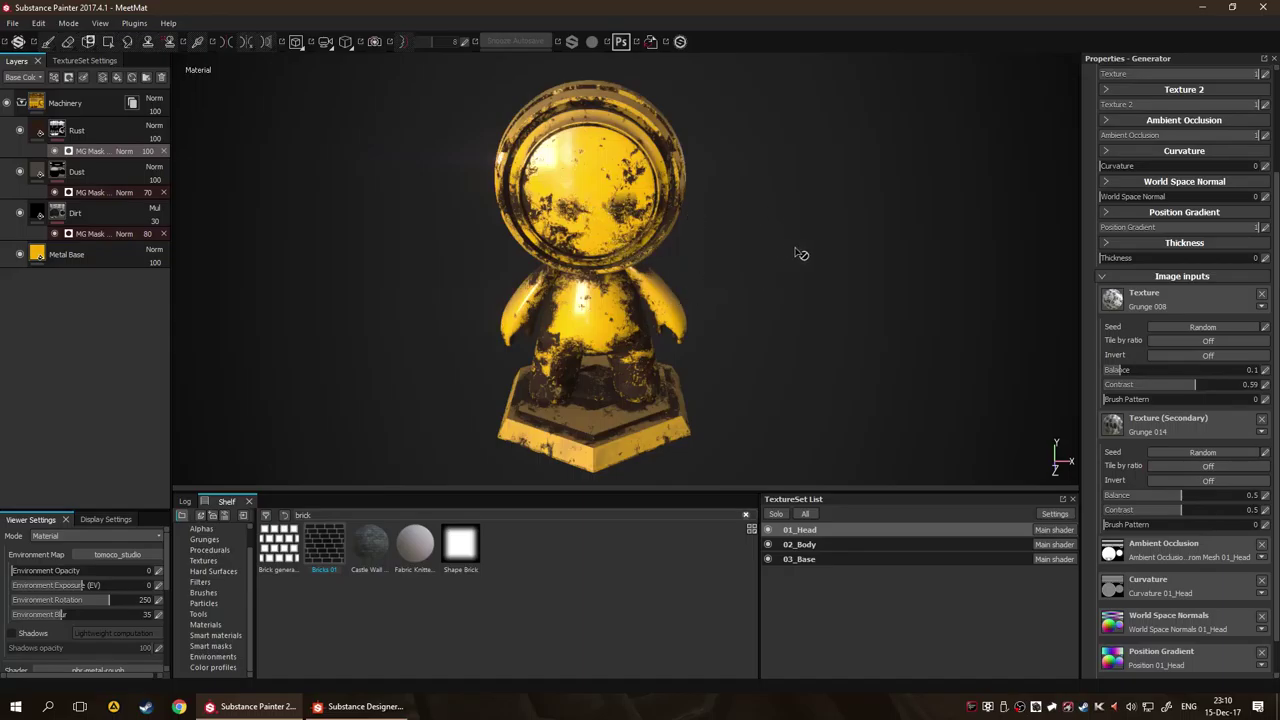
mouse_move(800, 251)
left_mouse_down()
mouse_move(491, 234)
mouse_move(782, 264)
left_mouse_up()
left_click_drag(863, 263, 817, 271)
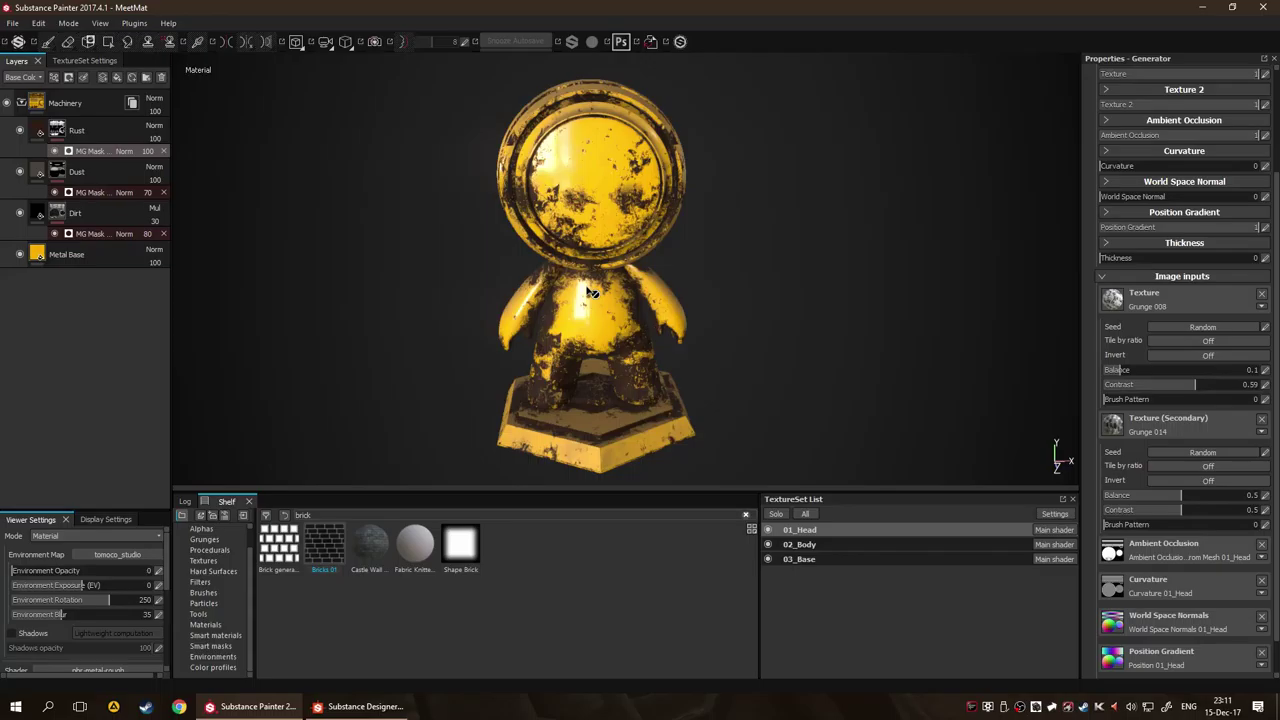
Add Aluminium Pure from the Materials shelf as a fill layer under the Machinery folder.
left_click(206, 625)
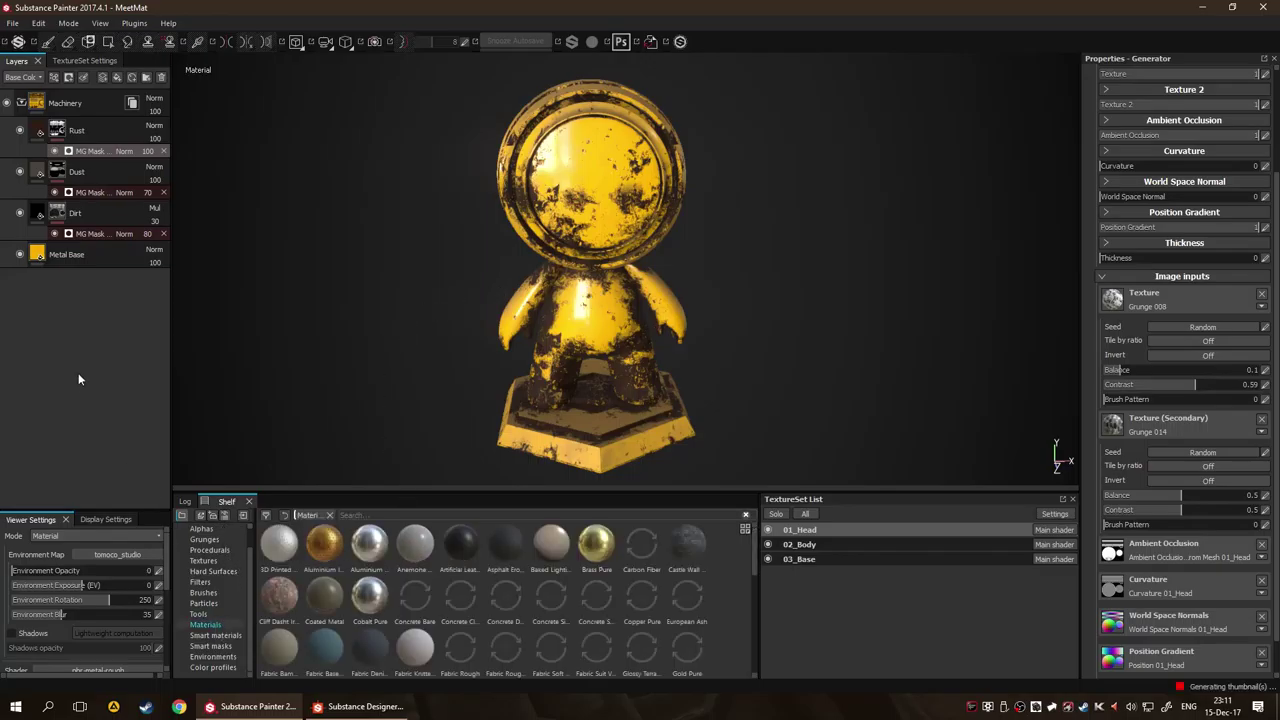
left_click(65, 103)
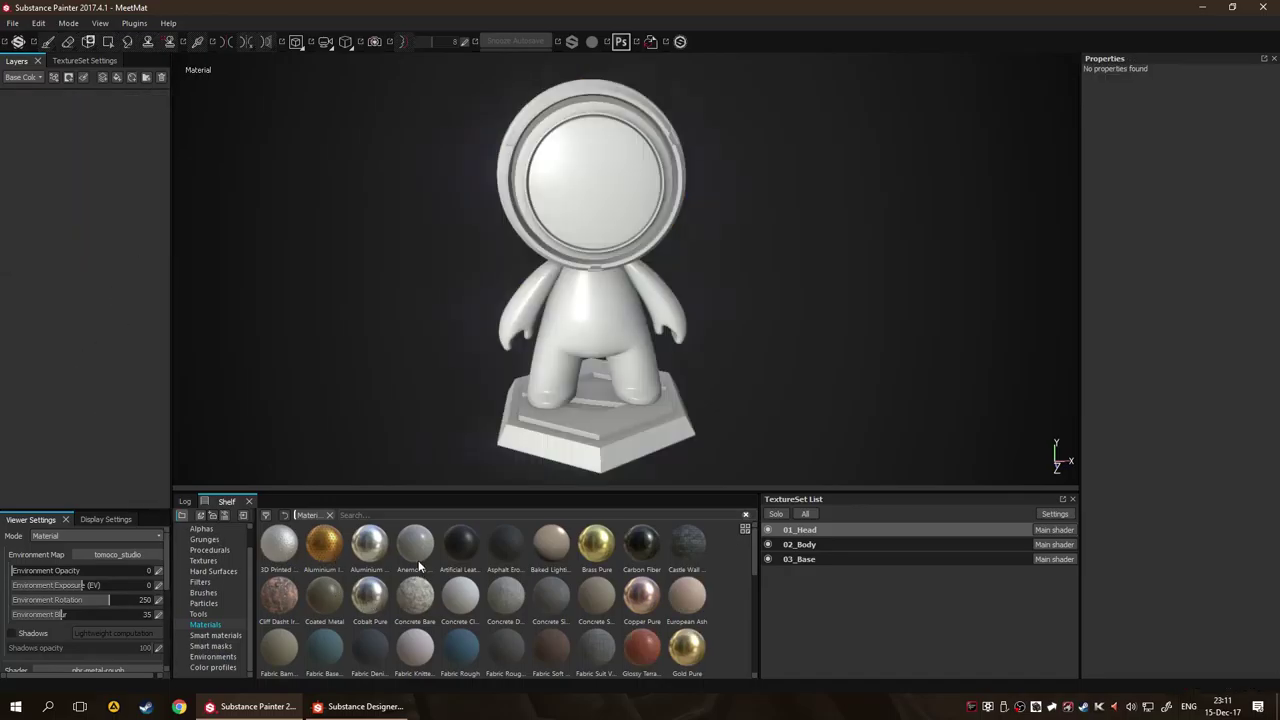
left_click(341, 555)
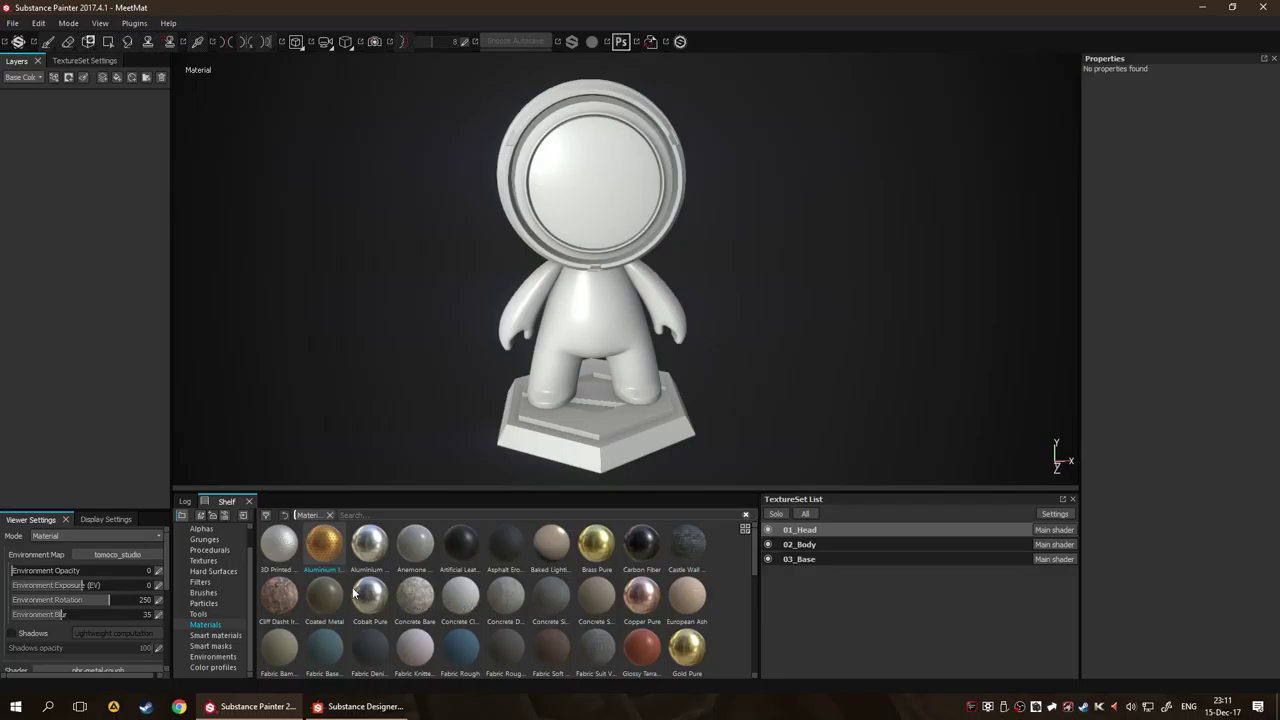
left_click(370, 555)
left_click_drag(369, 547, 77, 317)
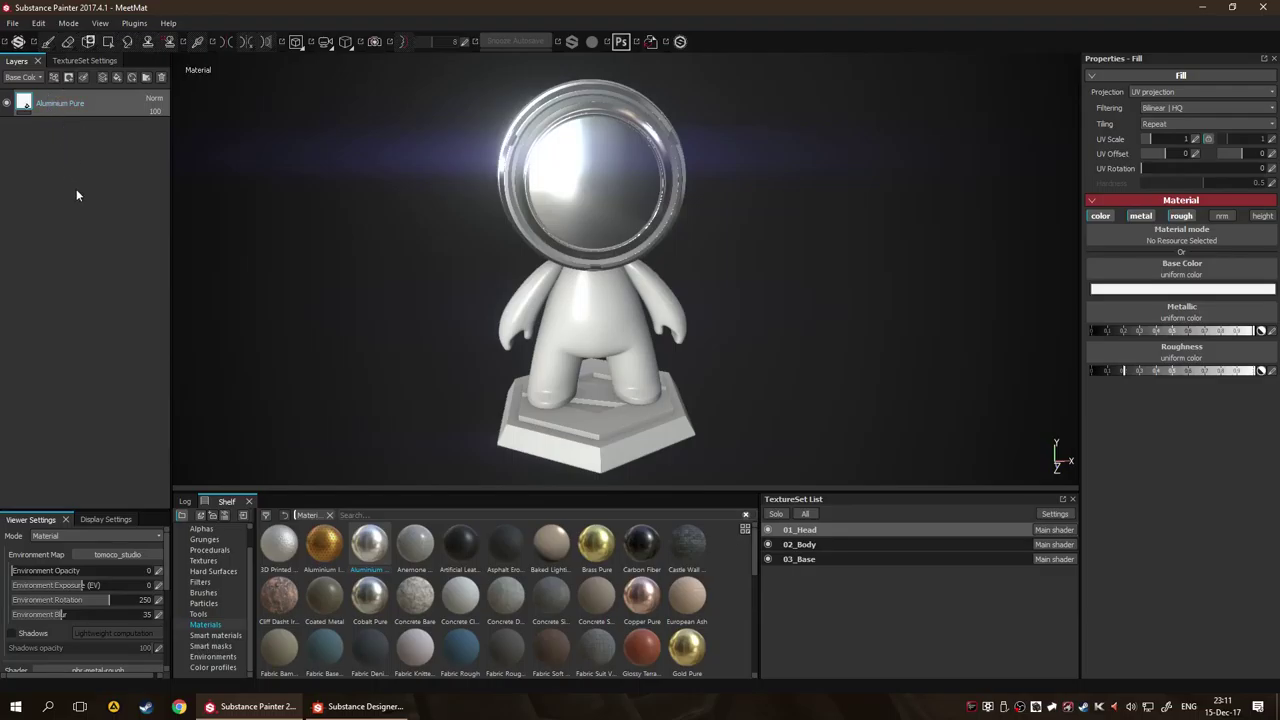
Add Aluminium Insulator as a second layer, hide it, and select Aluminium Pure.
left_click_drag(318, 555, 96, 394)
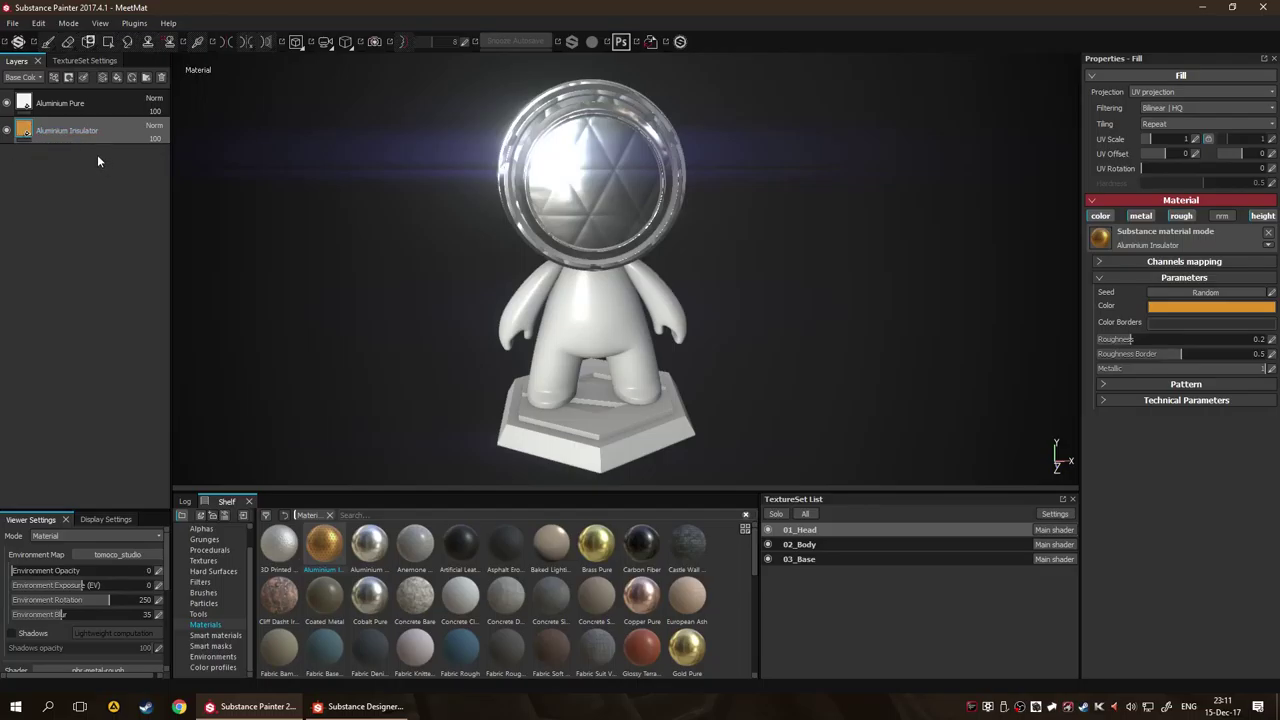
left_click(7, 130)
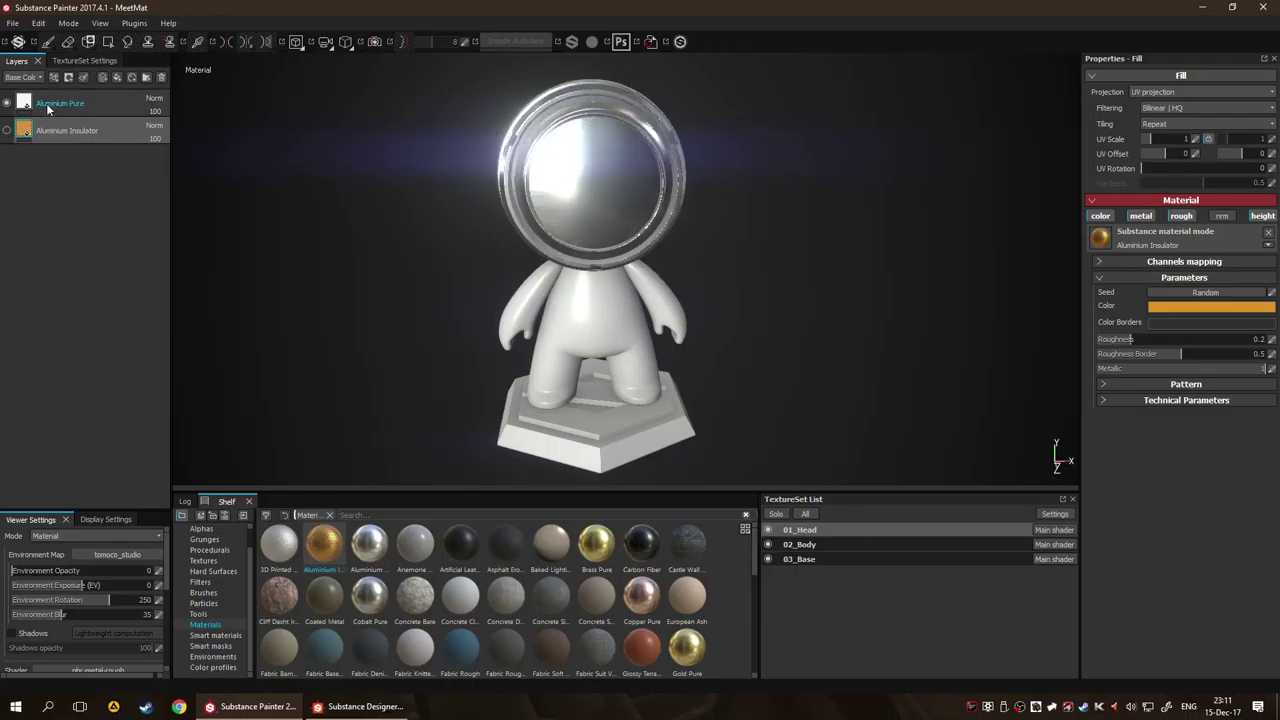
left_click(75, 104)
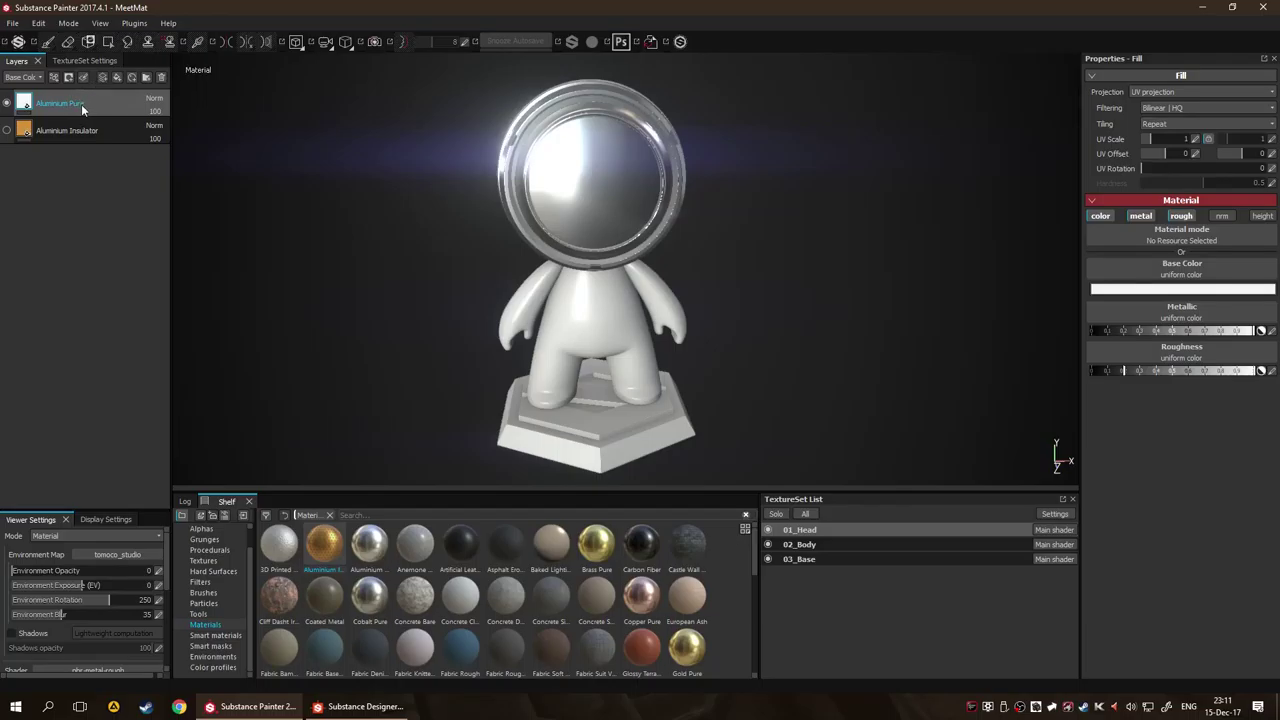
right_click(81, 104)
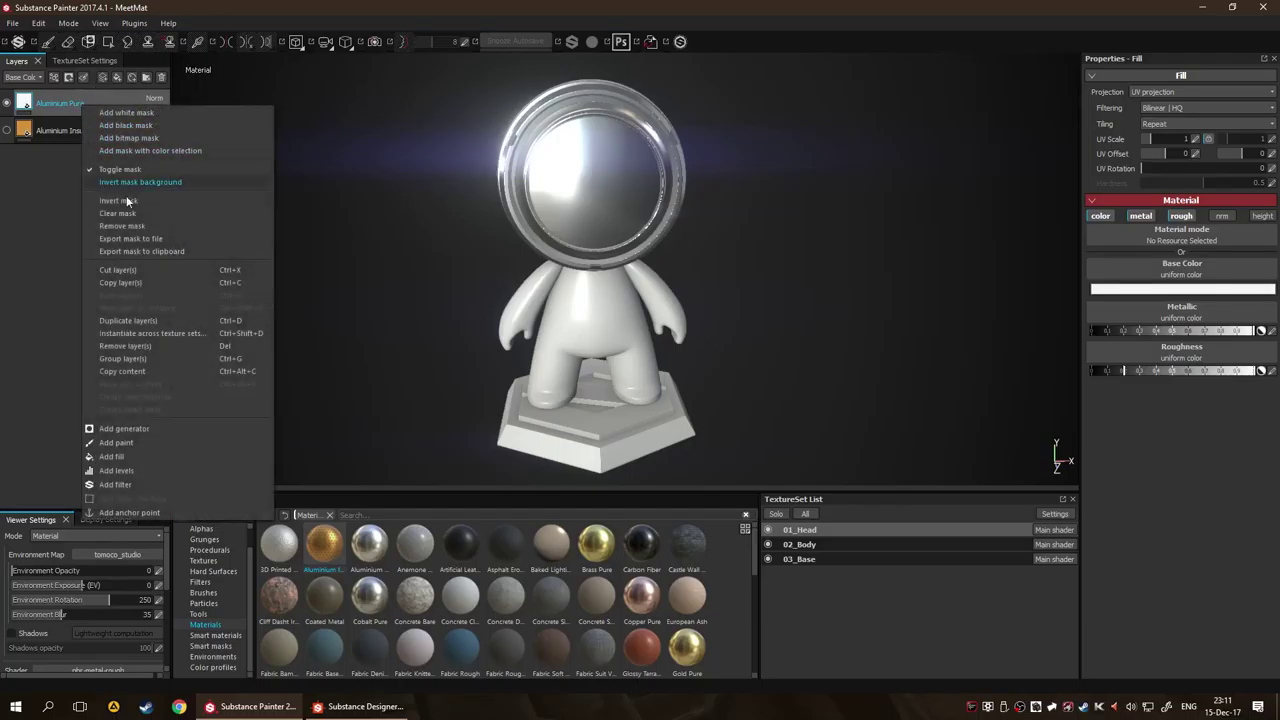
left_click(264, 486)
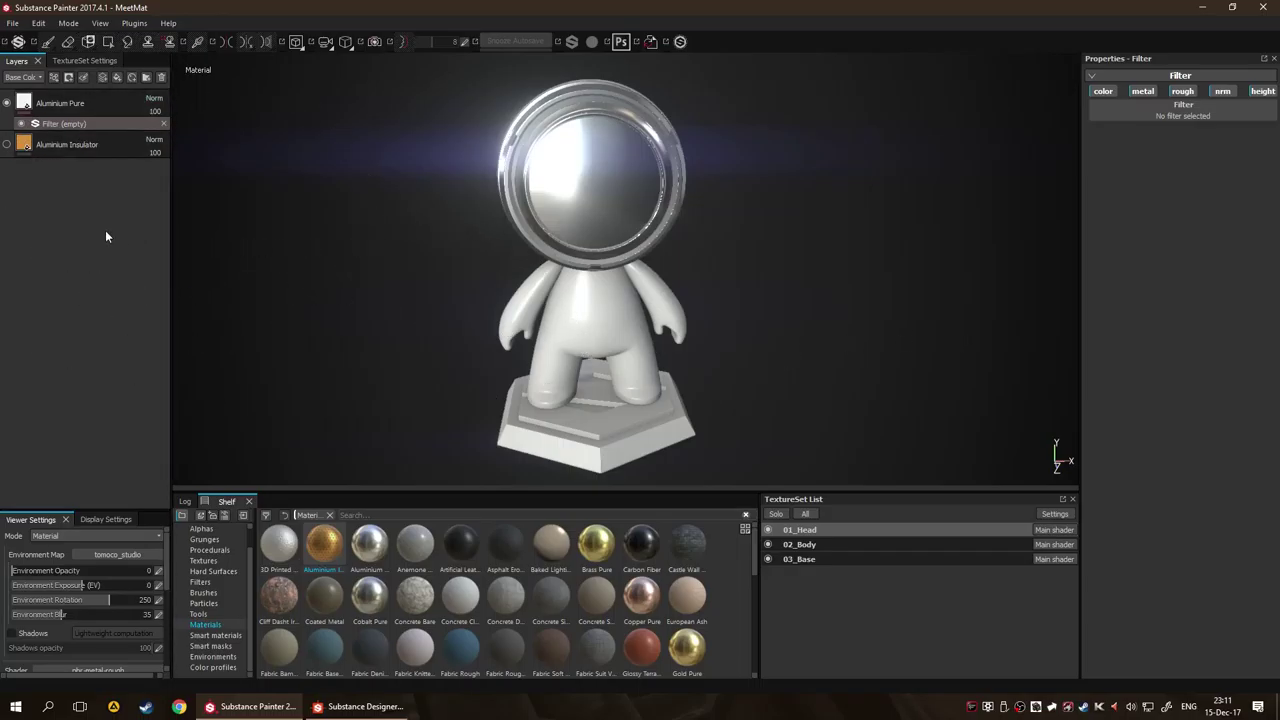
left_click(164, 123)
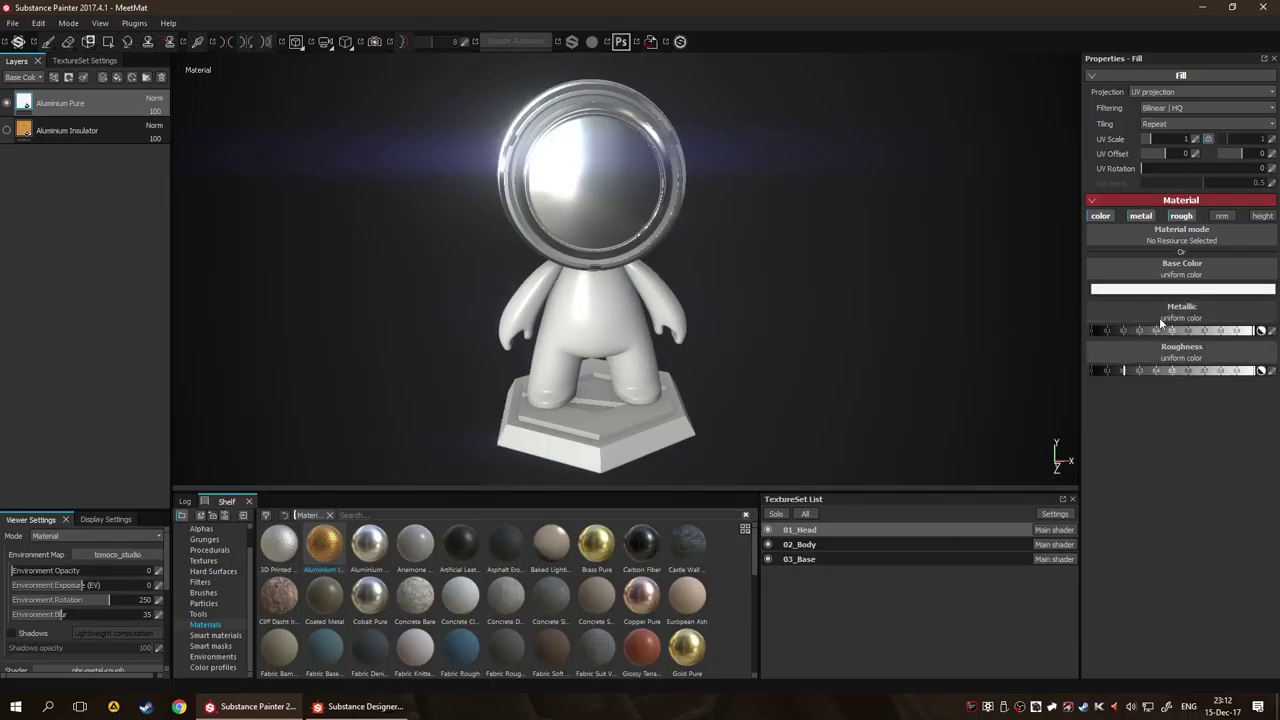
left_click(1194, 290)
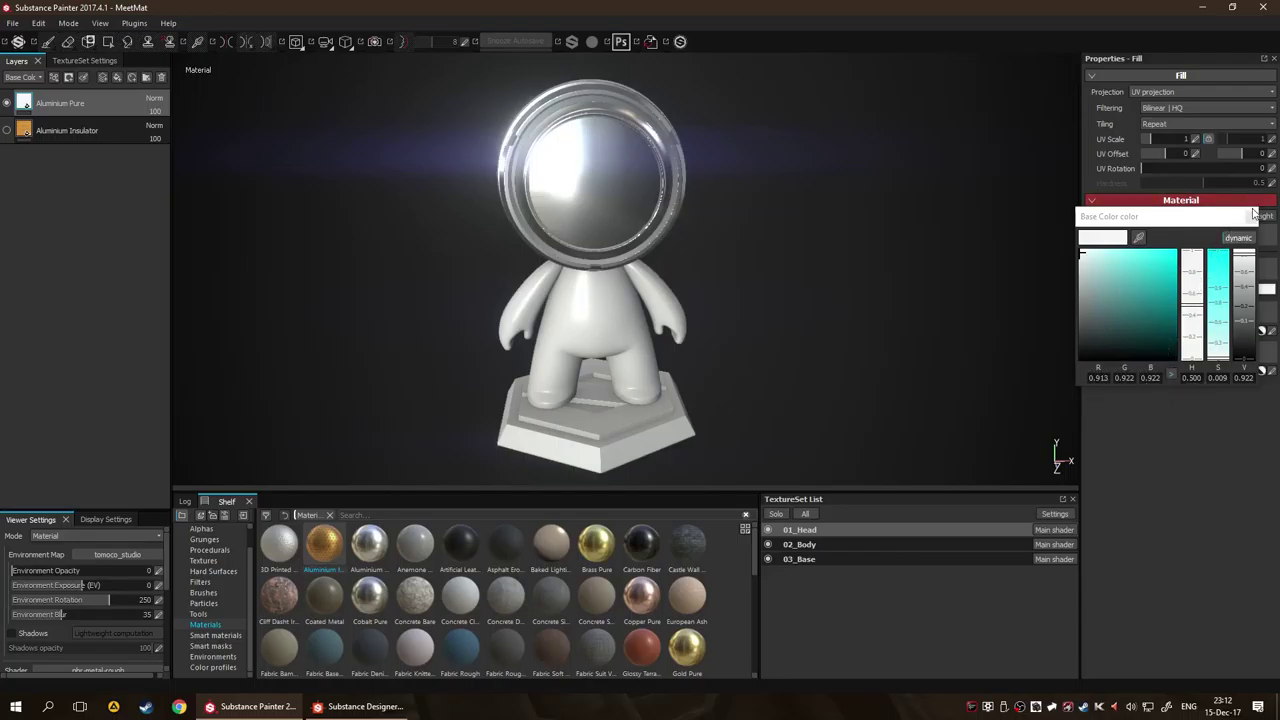
left_click(1147, 440)
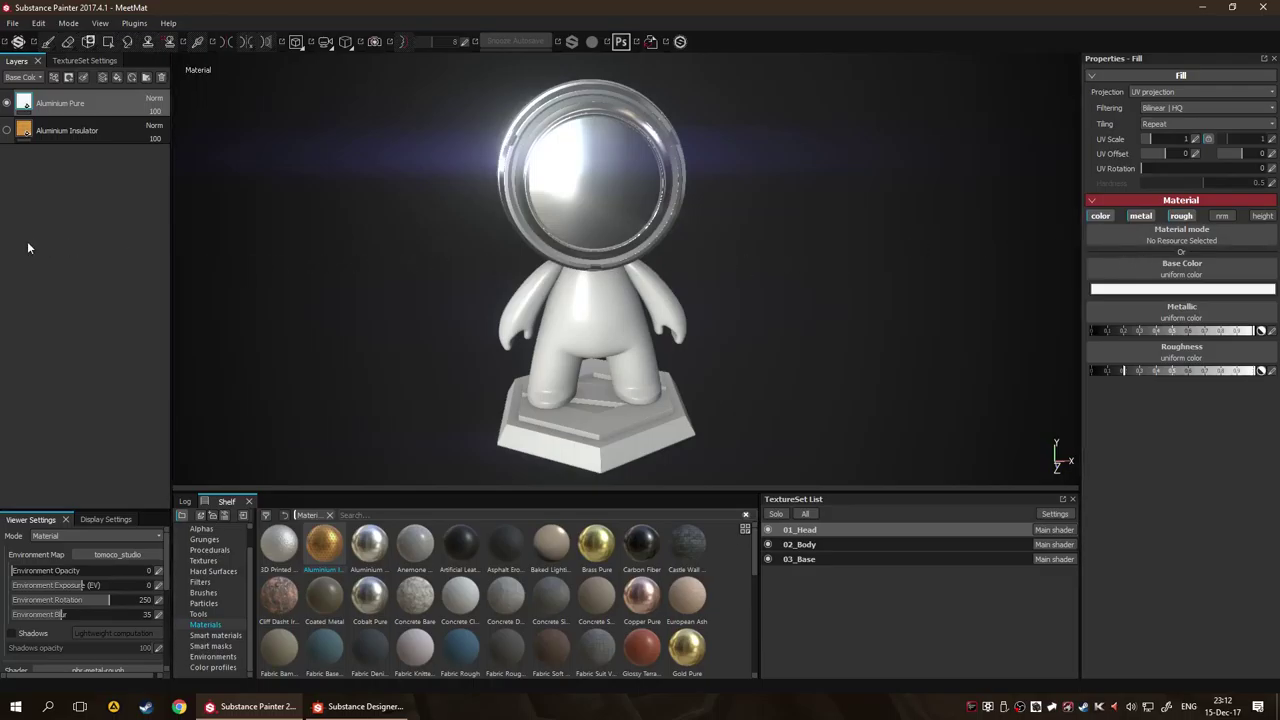
Hide Aluminium Pure, show Aluminium Insulator, and orbit to see the gold head's side.
left_click(6, 103)
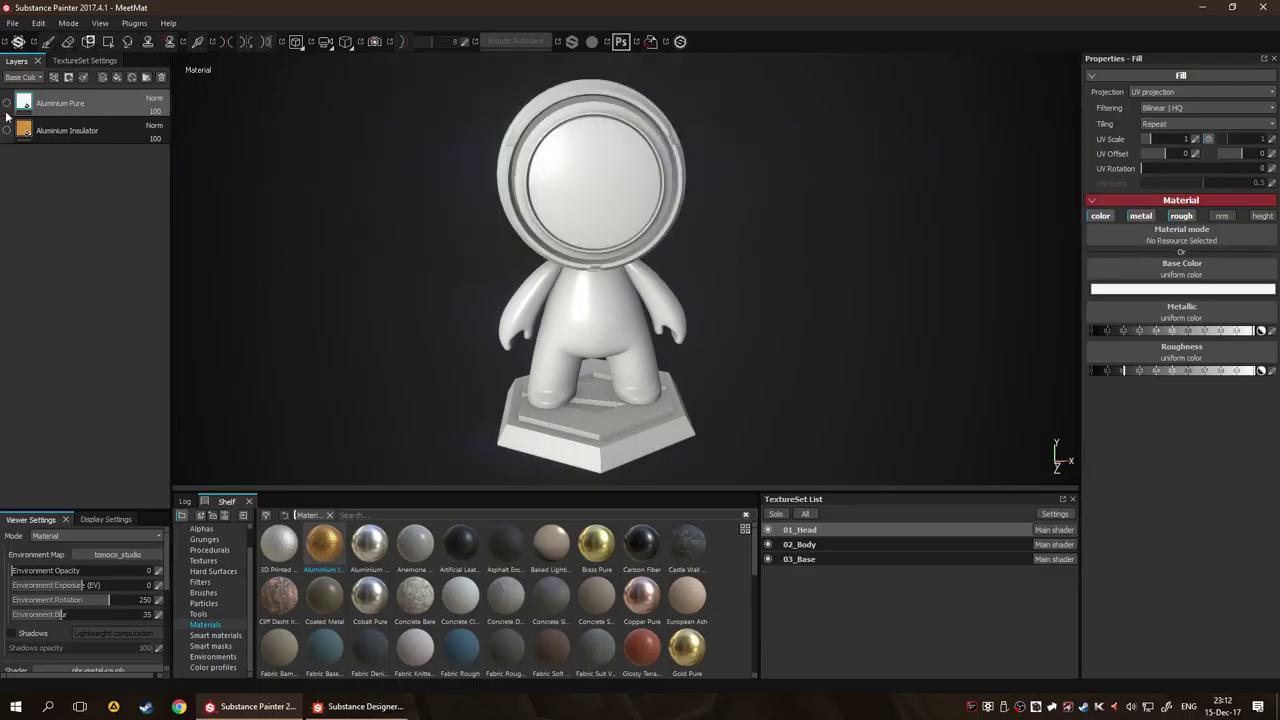
left_click(6, 130)
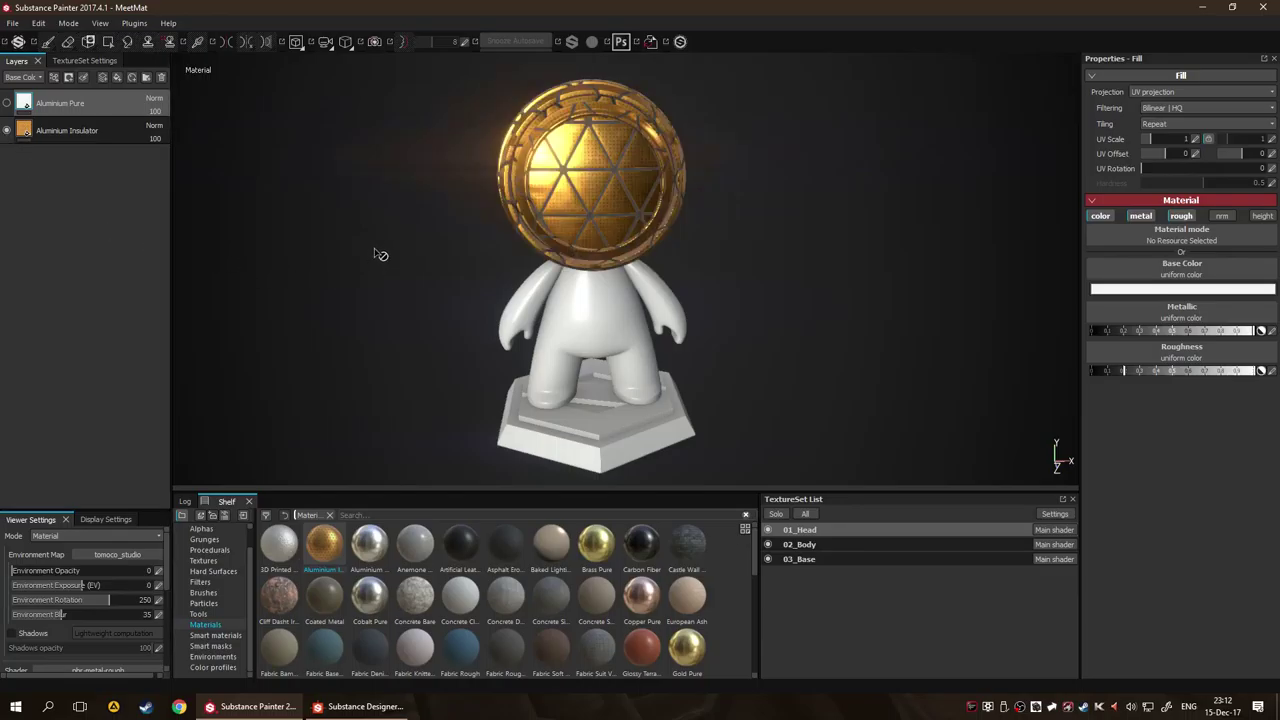
left_click_drag(375, 254, 491, 290)
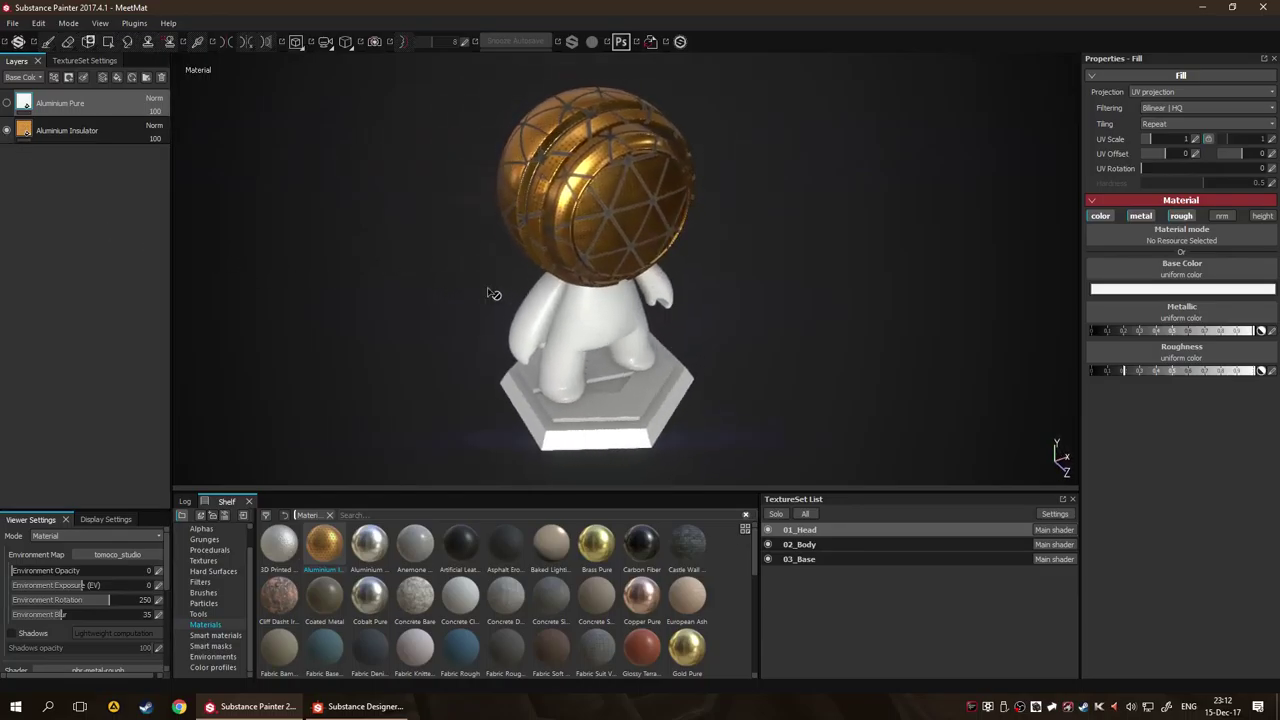
Select the Aluminium Insulator layer, check its output channel settings, and expand its Channels mapping.
left_click(127, 135)
left_click_drag(430, 235, 645, 302)
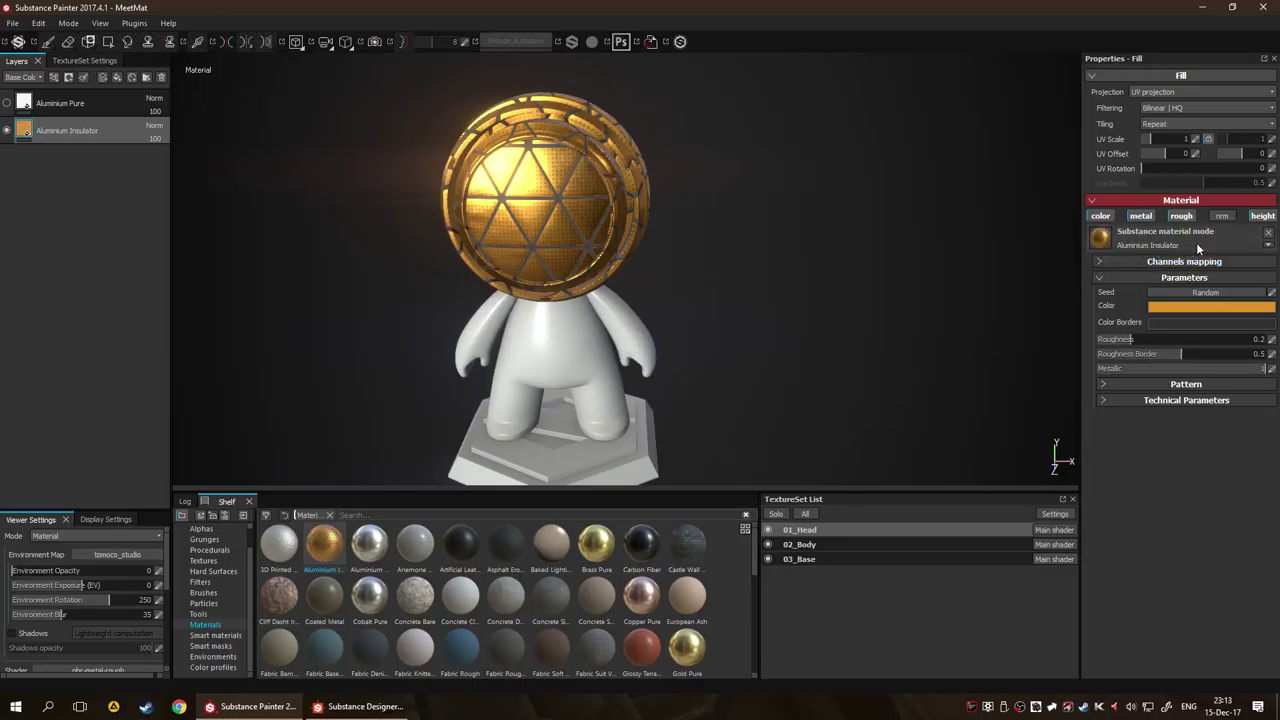
left_click(1267, 247)
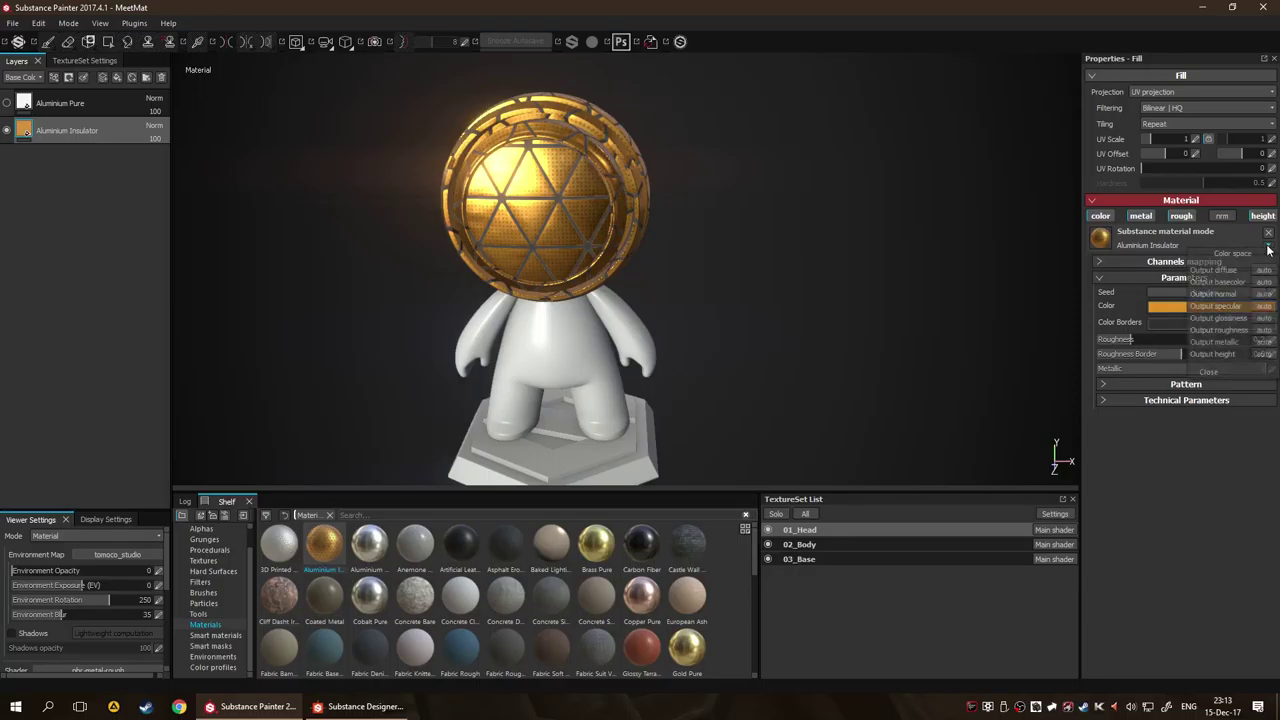
left_click(1219, 502)
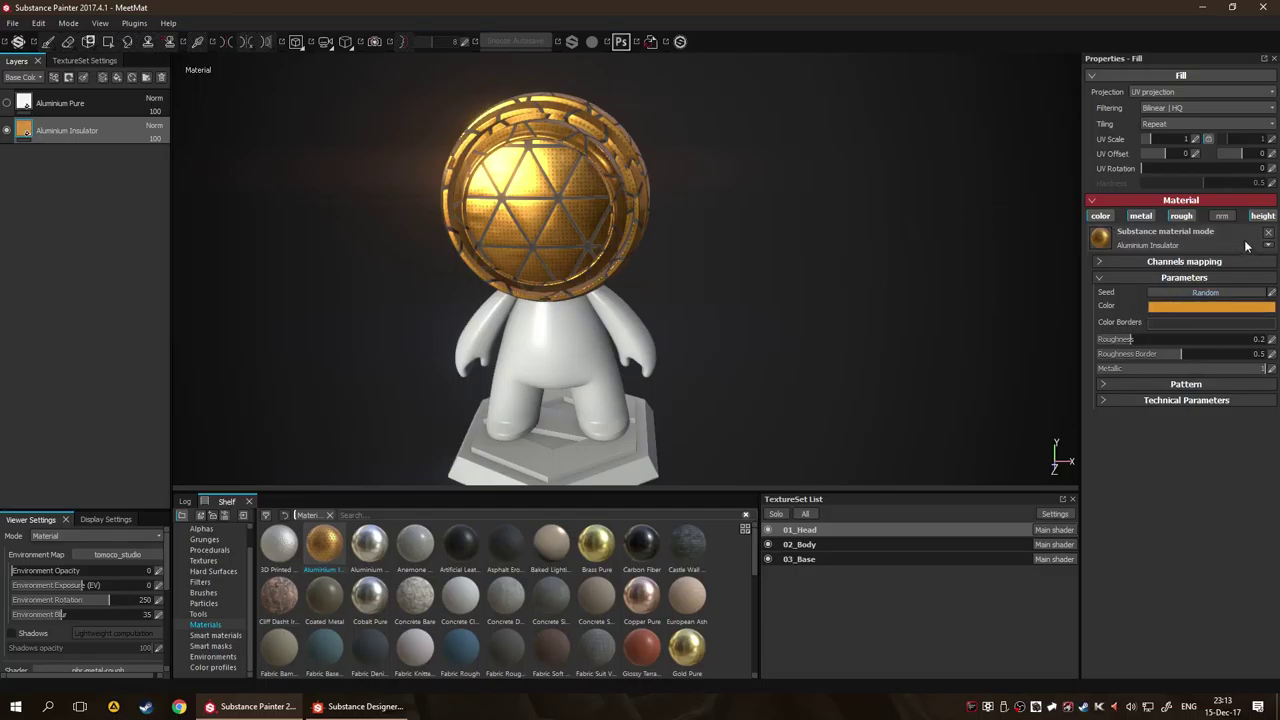
left_click(1102, 262)
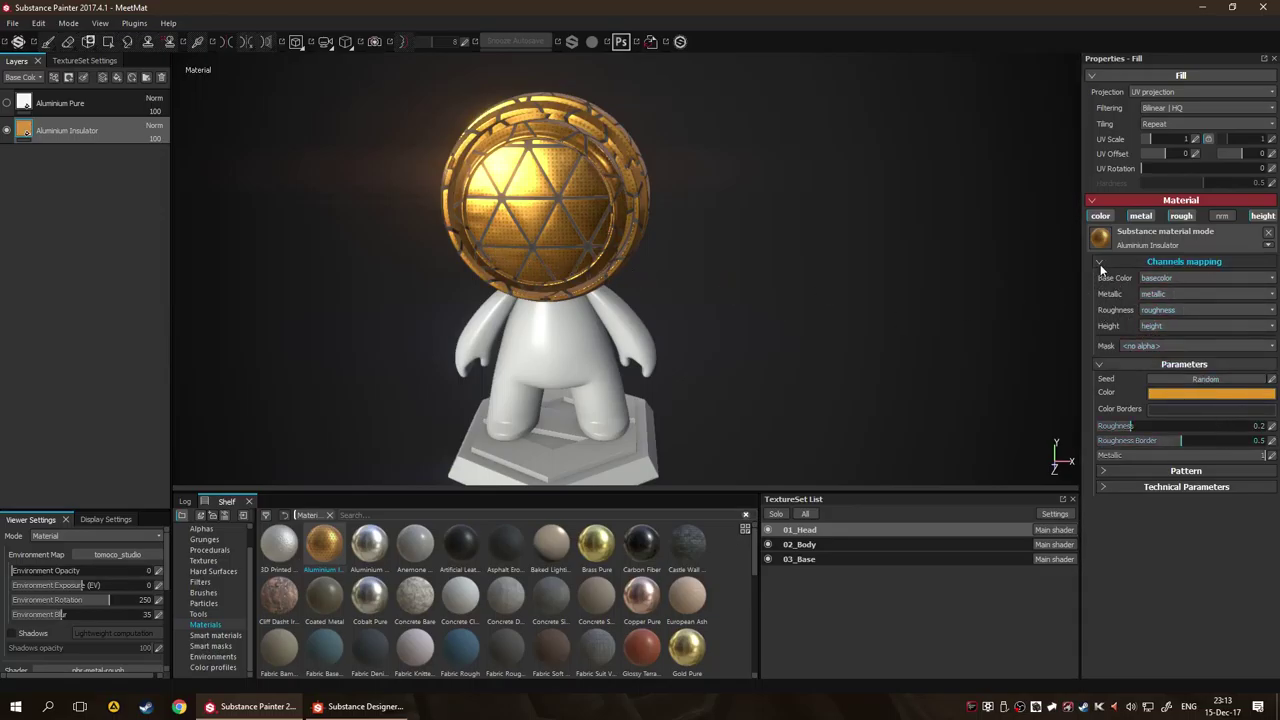
Keep the Insulator's mask channel at <no alpha> and collapse Channels mapping.
left_click(1125, 346)
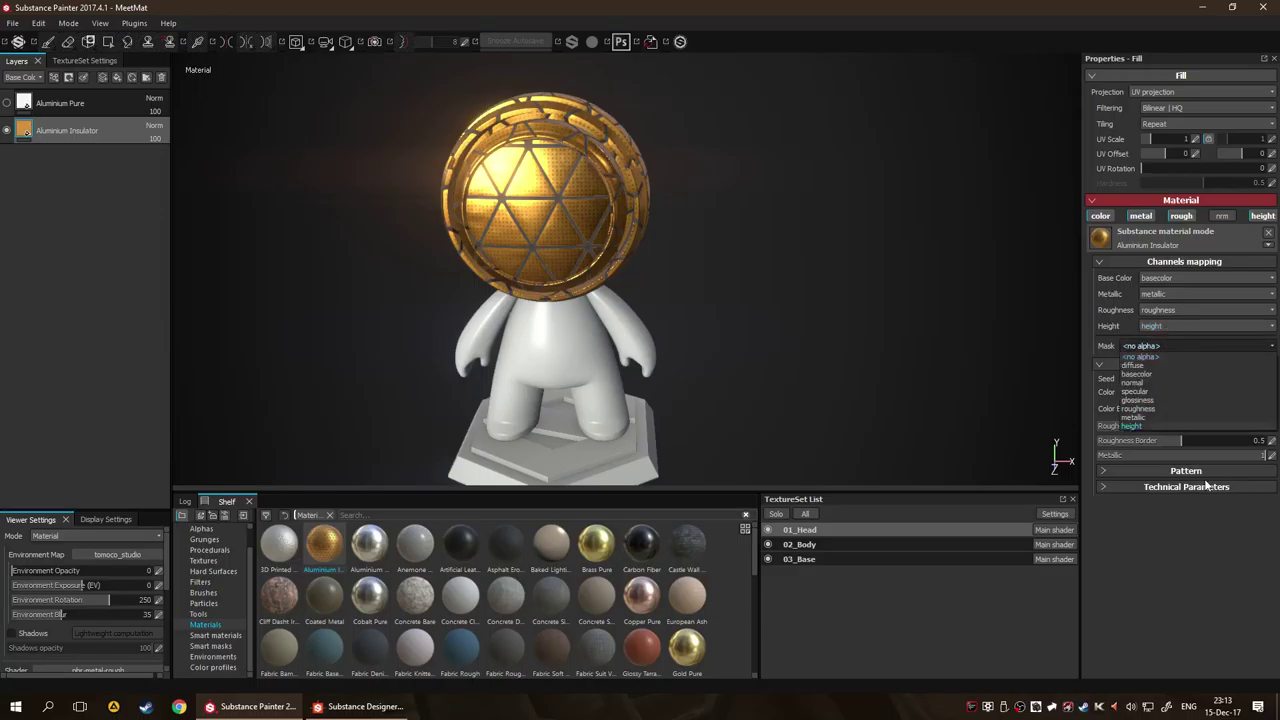
left_click(1200, 603)
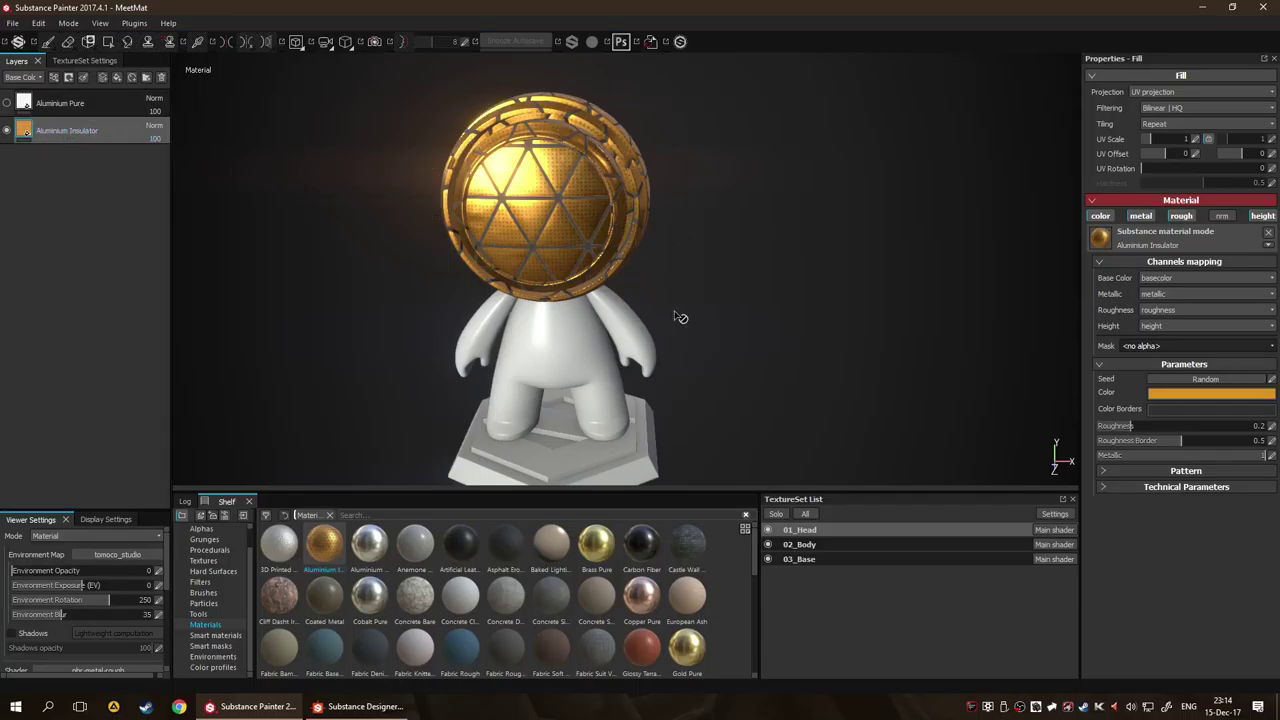
left_click(1122, 261)
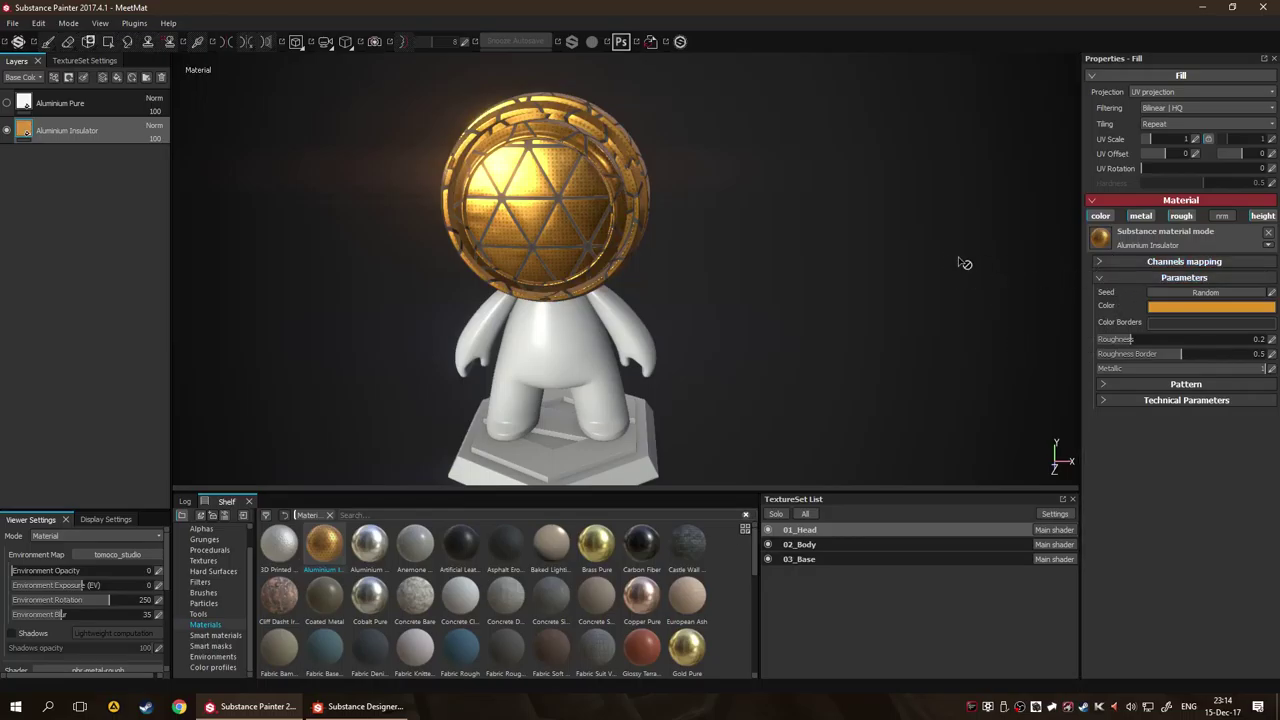
Zoom and orbit until the helmet sphere faces front, then expand the Pattern settings.
scroll(916, 234, "up", 3)
left_click_drag(876, 197, 666, 211)
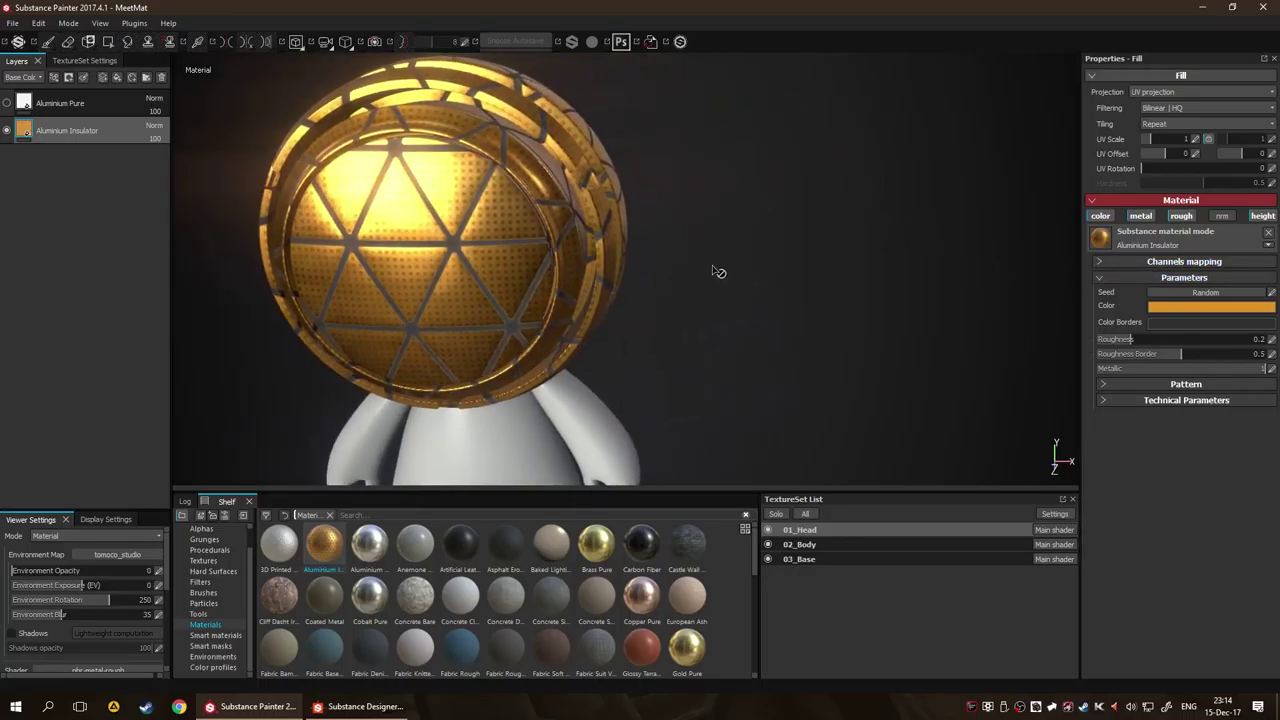
left_click_drag(724, 242, 538, 217)
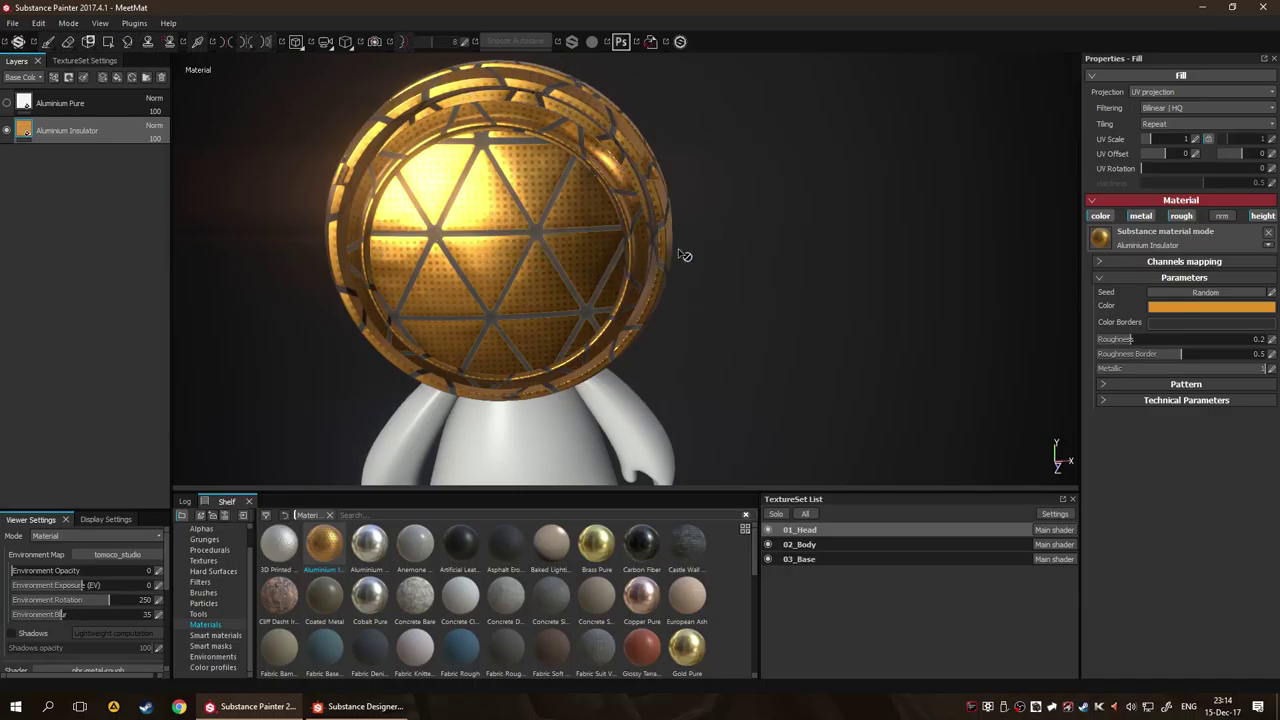
left_click_drag(684, 255, 541, 284)
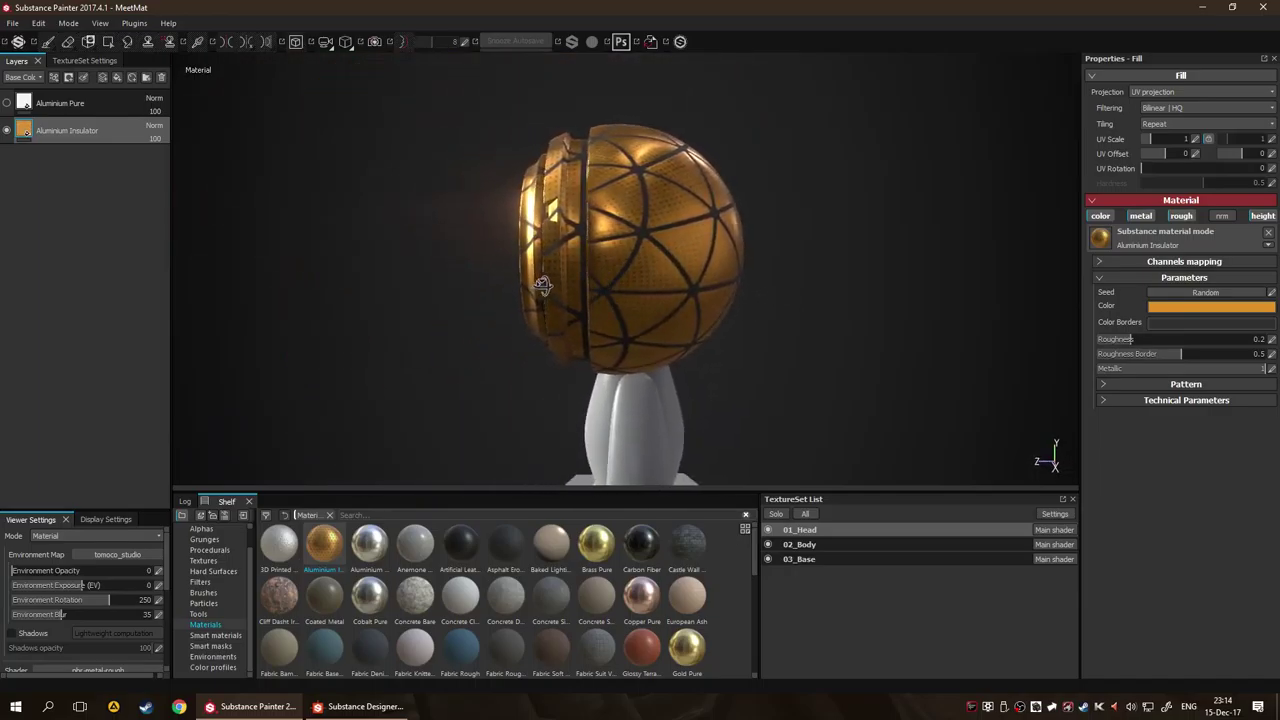
left_click_drag(804, 212, 520, 245)
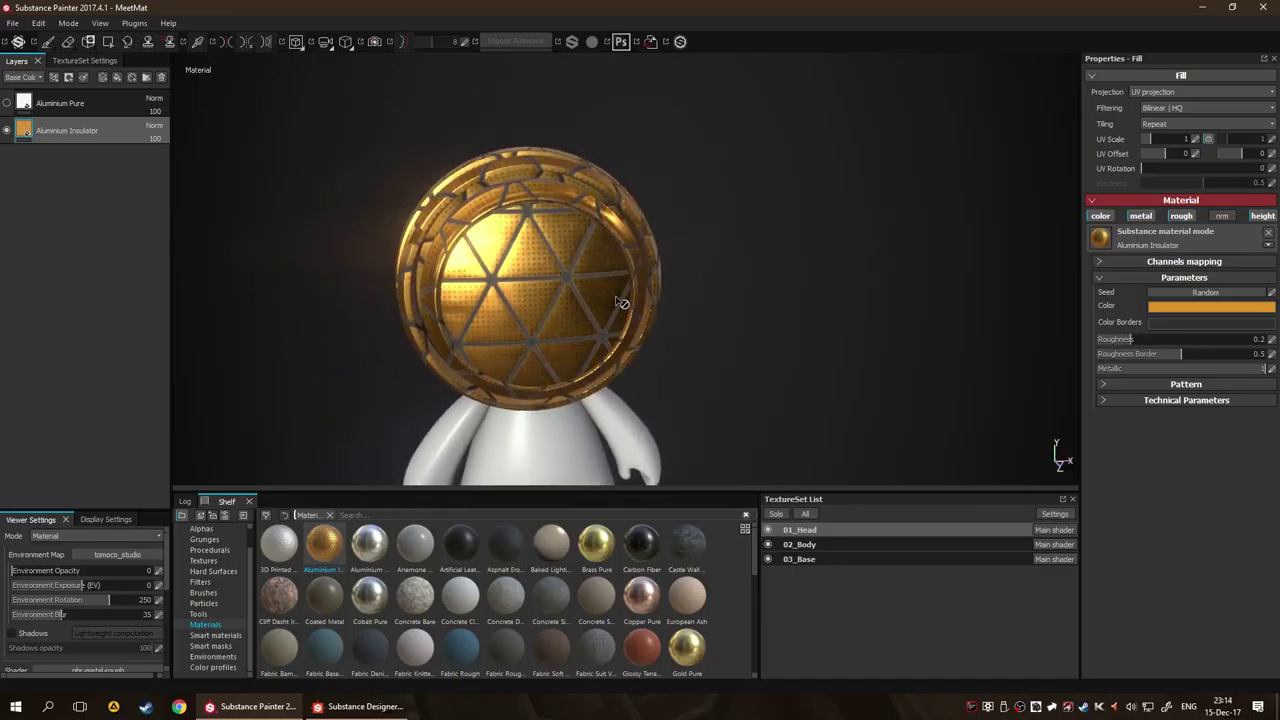
scroll(520, 267, "up", 3)
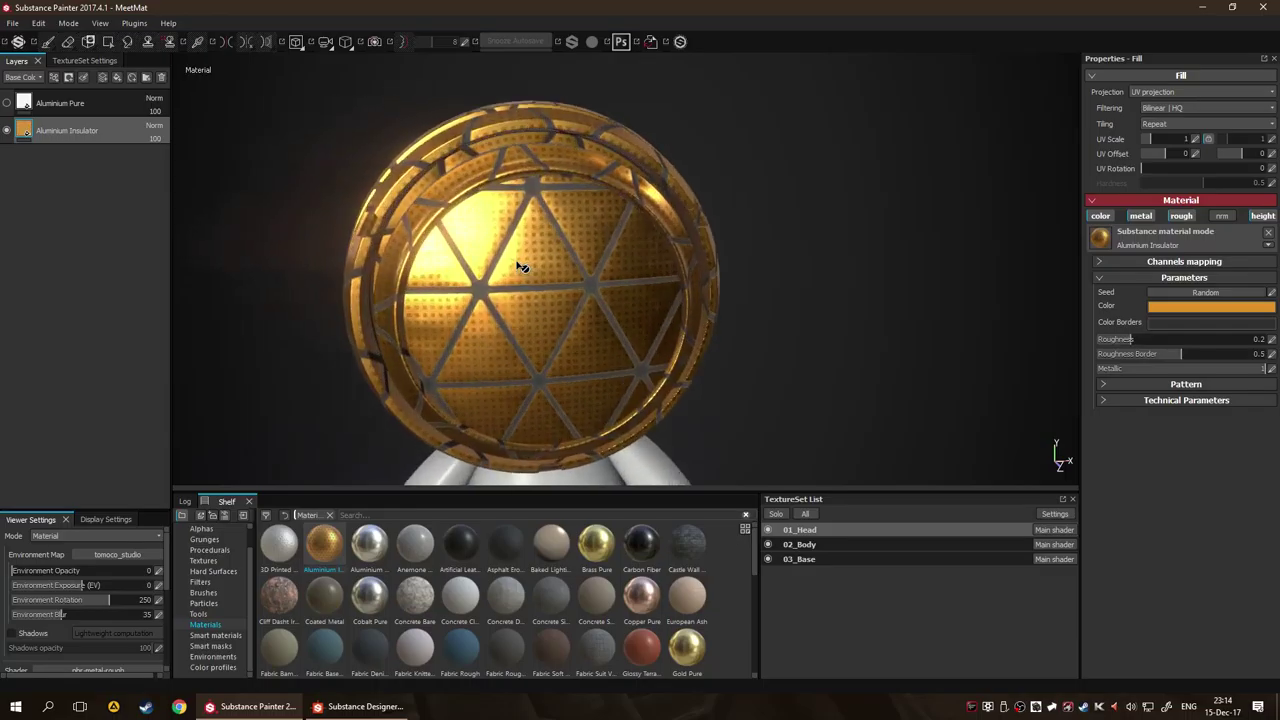
scroll(520, 267, "up", 4)
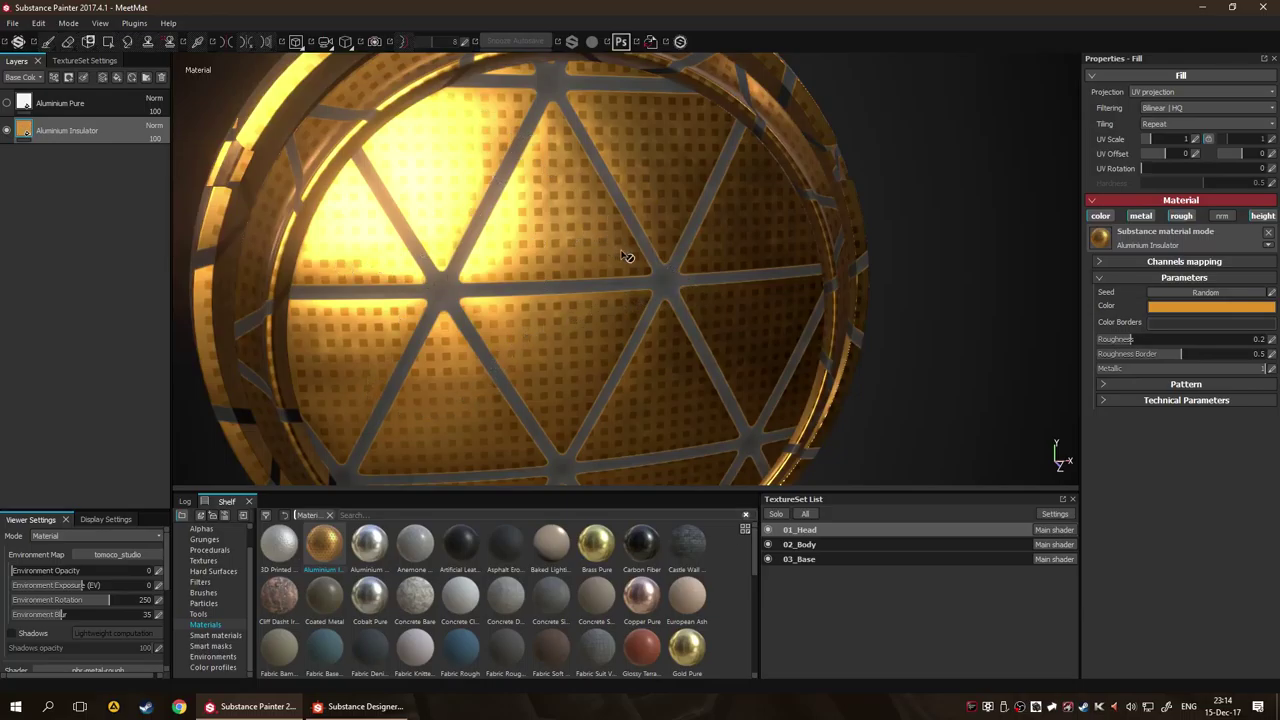
scroll(628, 263, "down", 4)
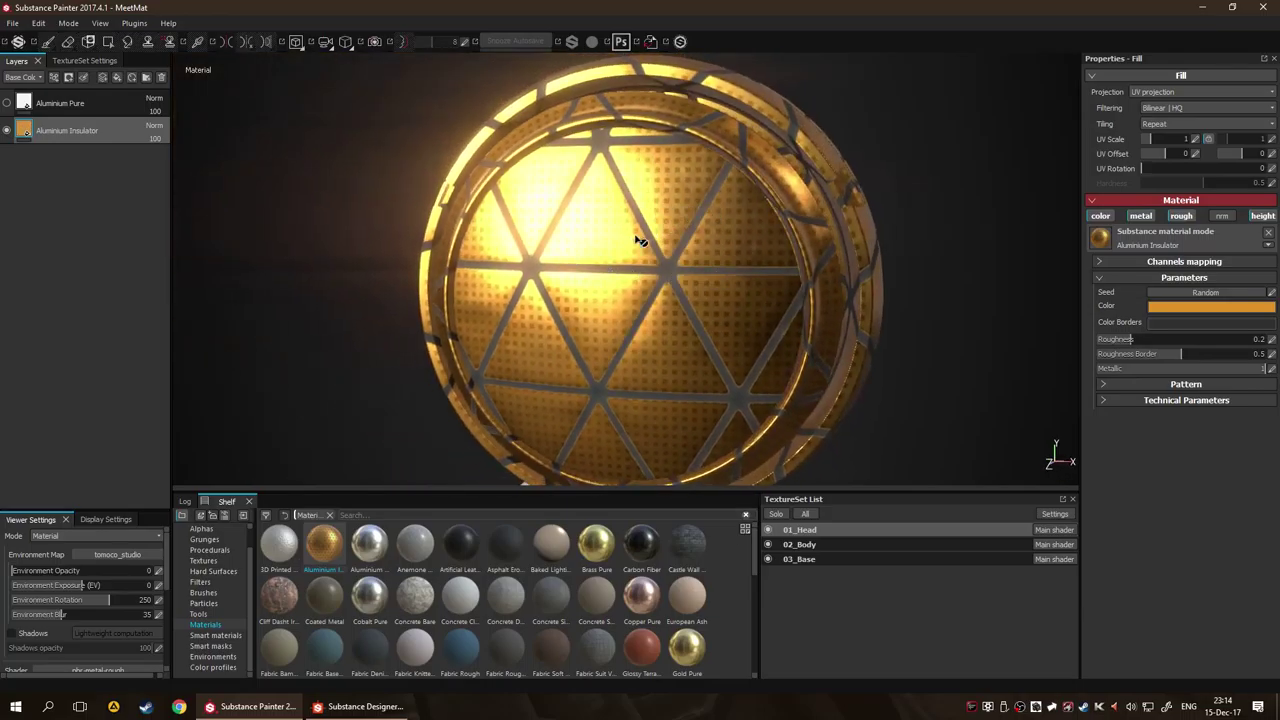
left_click_drag(640, 240, 703, 257)
left_click_drag(524, 236, 586, 257)
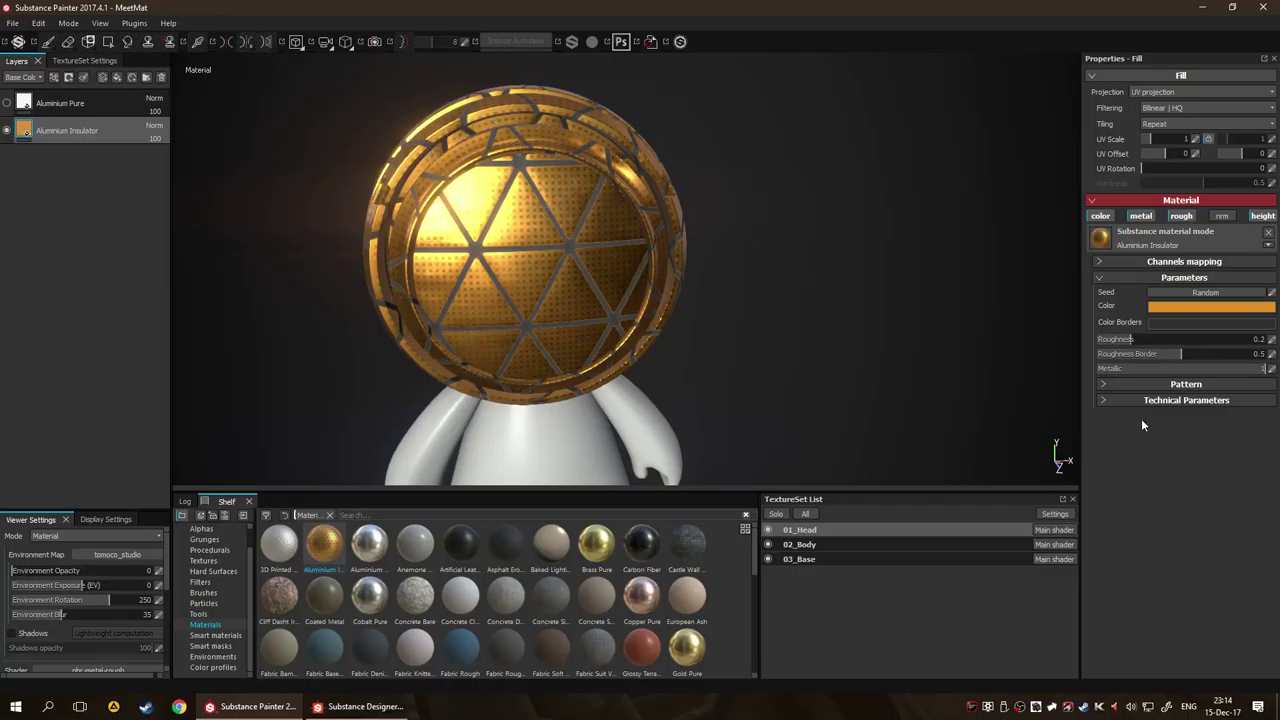
left_click(1104, 386)
Raise the Insulator's roughness to 0.42 and roughness border to 0.37.
left_click_drag(1134, 340, 1159, 353)
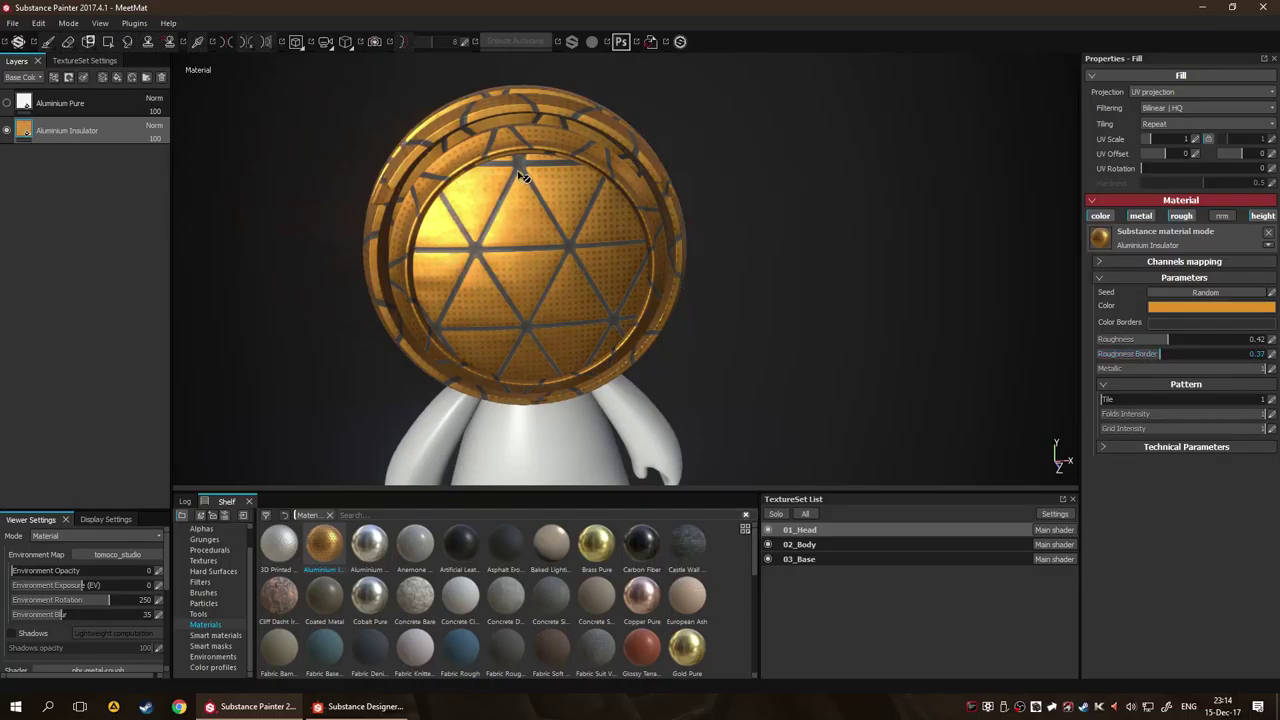
left_click_drag(1219, 370, 1268, 382)
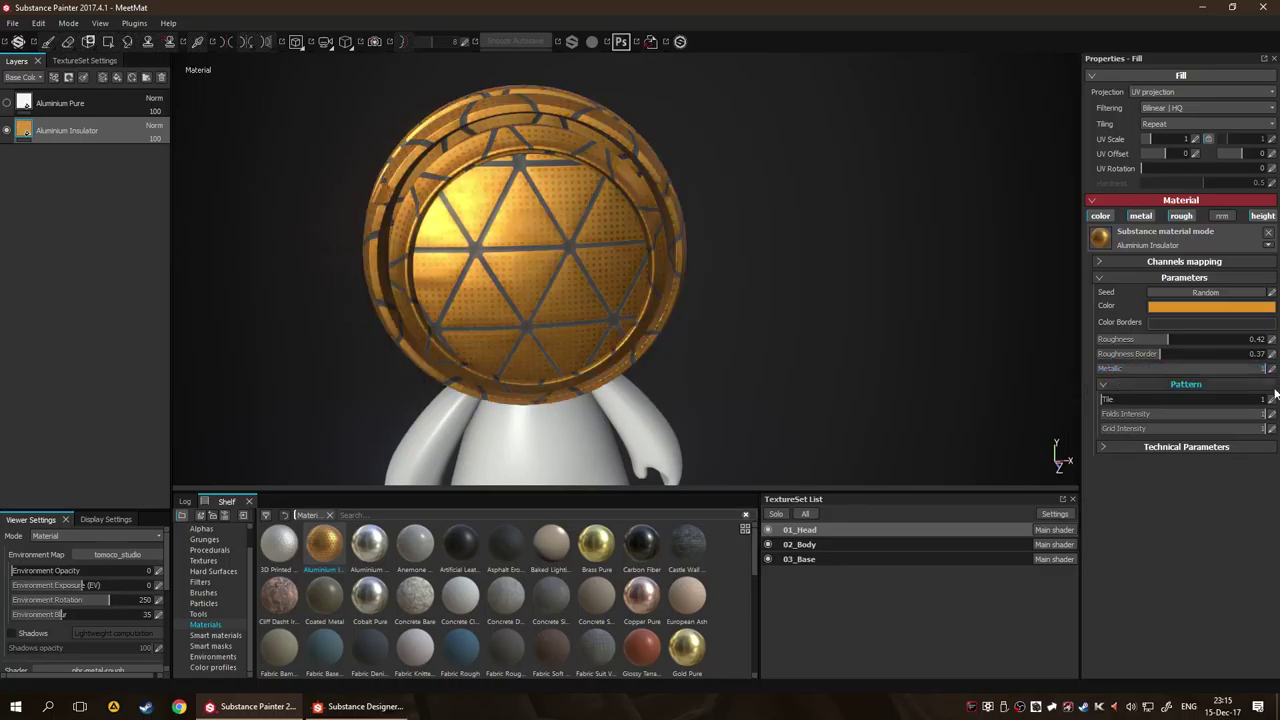
left_click(1121, 413)
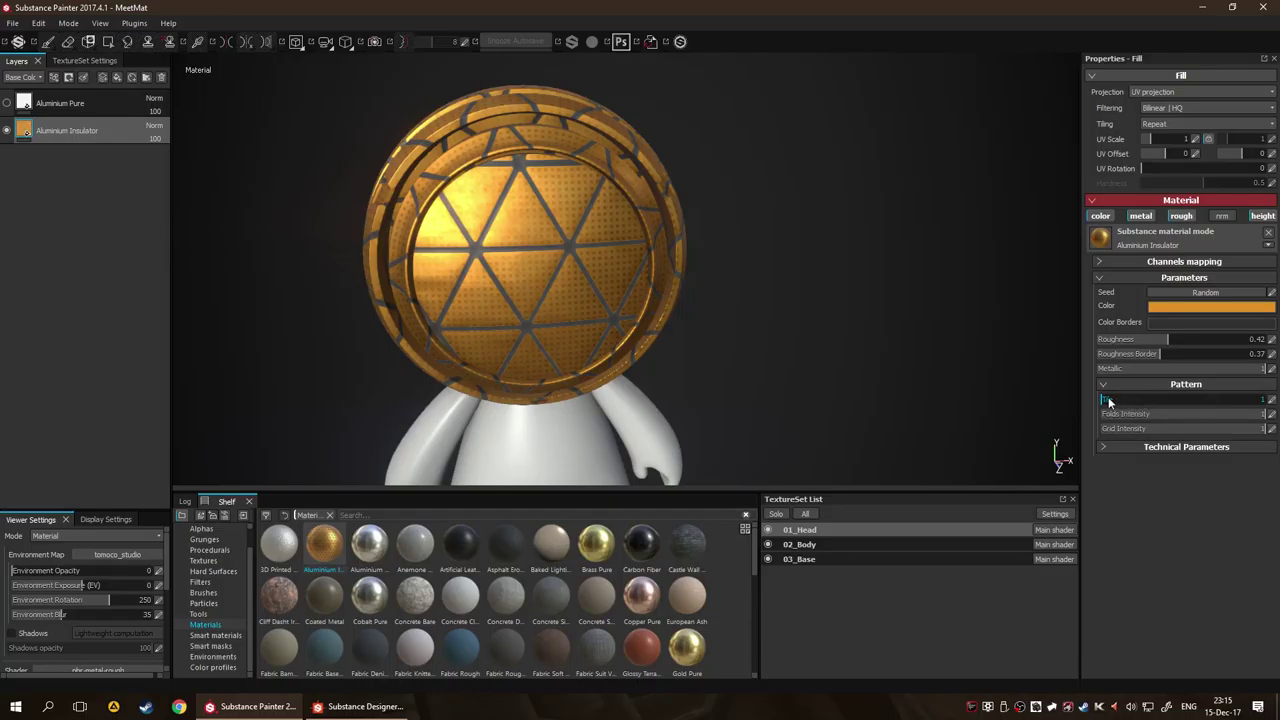
Set the pattern Tile value to 3 for a finer triangle pattern.
left_click(1263, 399)
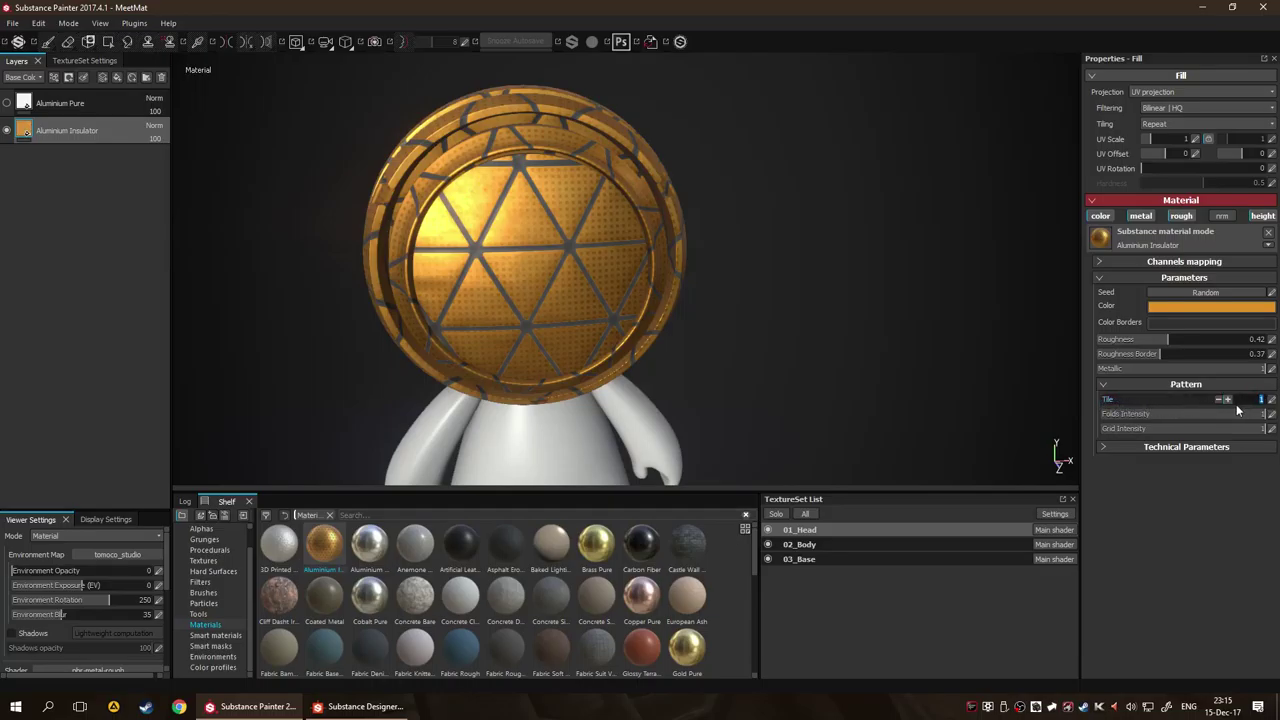
type("3")
key("Return")
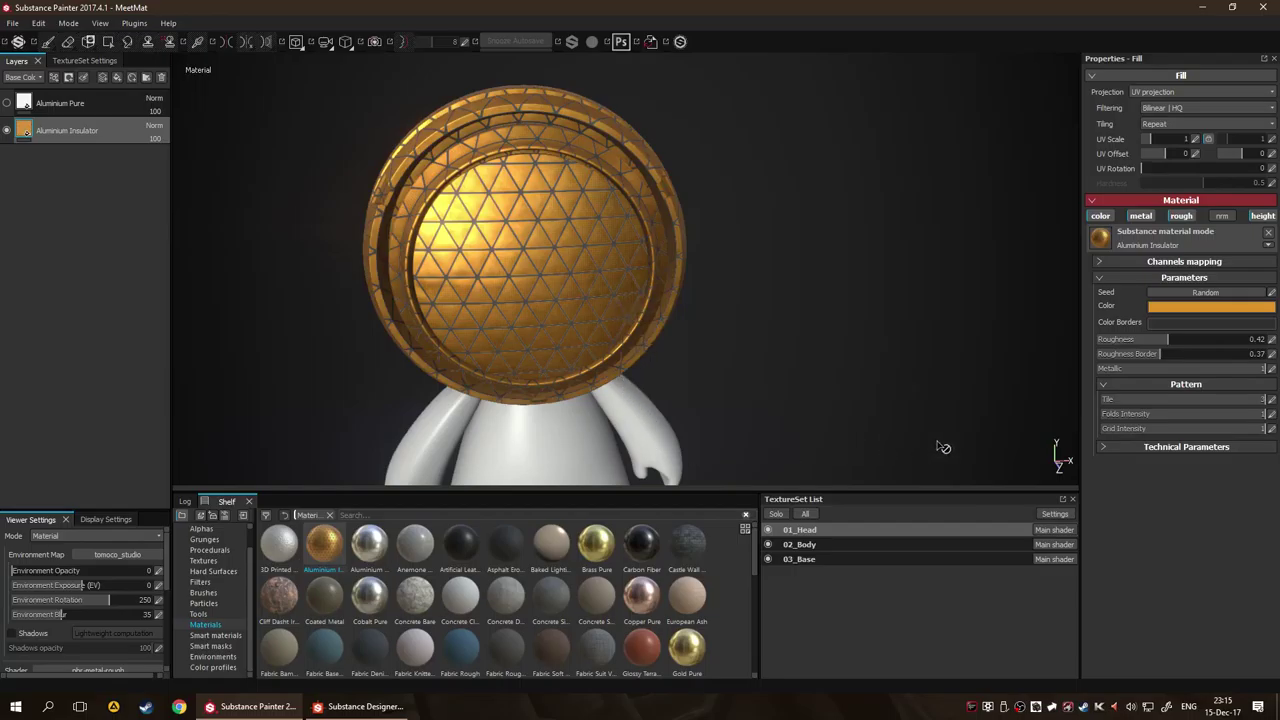
Trial a lower Folds Intensity, then restore it to full while checking the sphere's edge.
left_click_drag(1262, 414, 1222, 414)
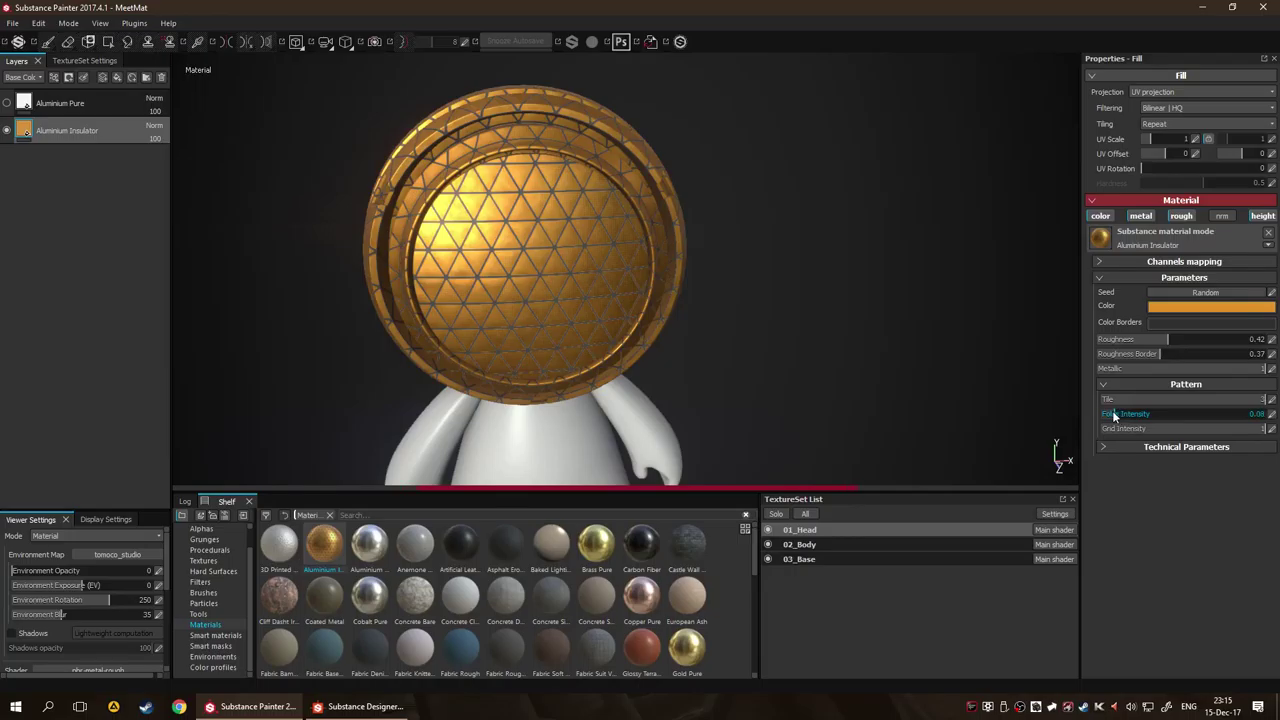
scroll(563, 251, "up", 5)
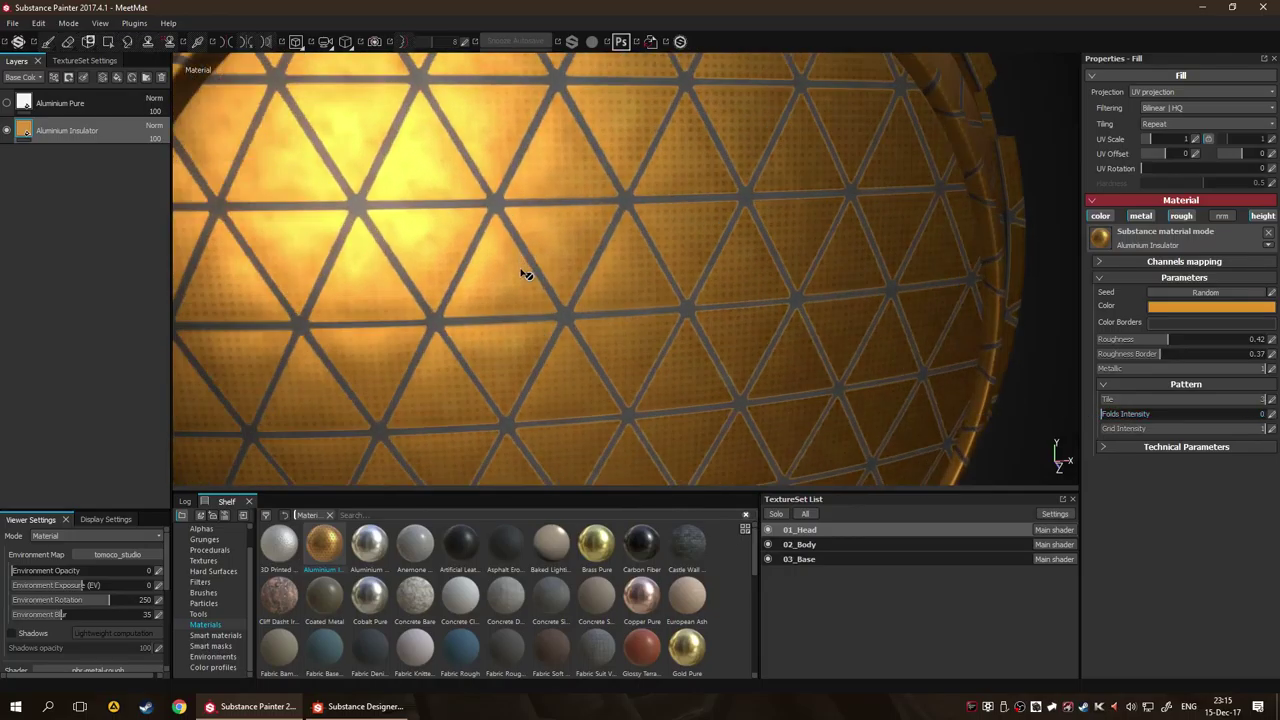
left_click_drag(526, 274, 711, 251)
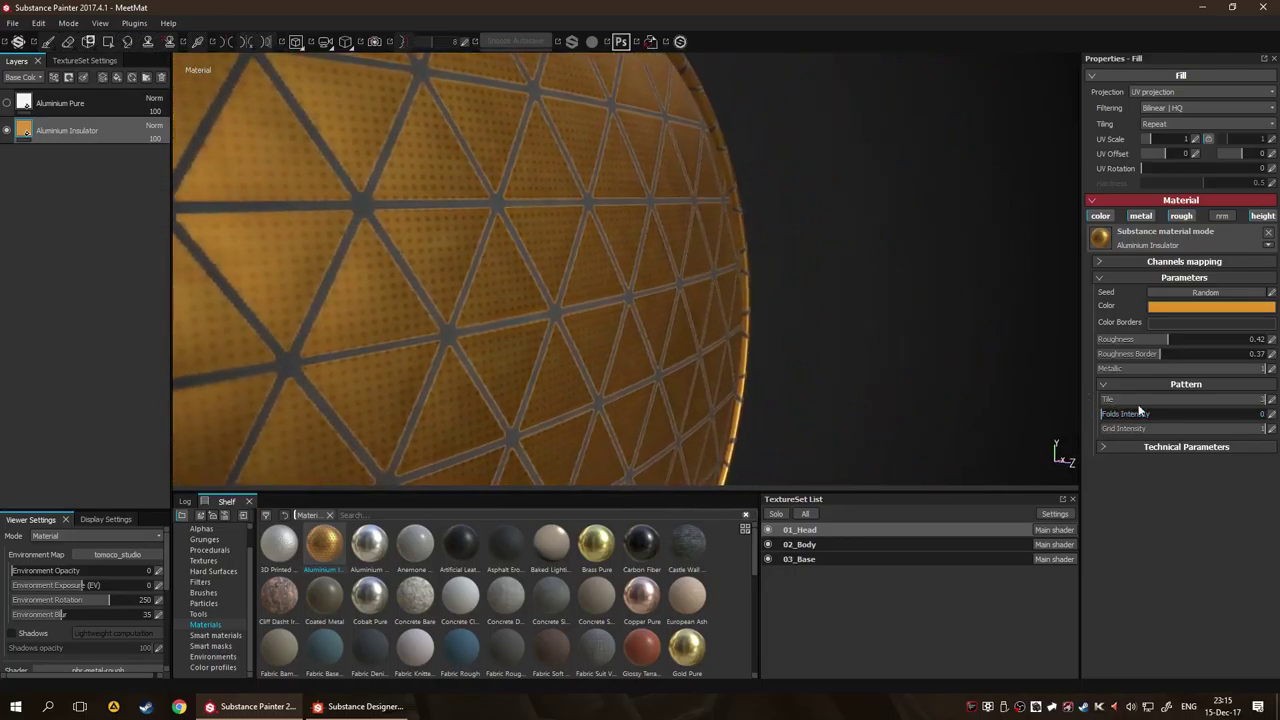
left_click_drag(1250, 420, 1272, 418)
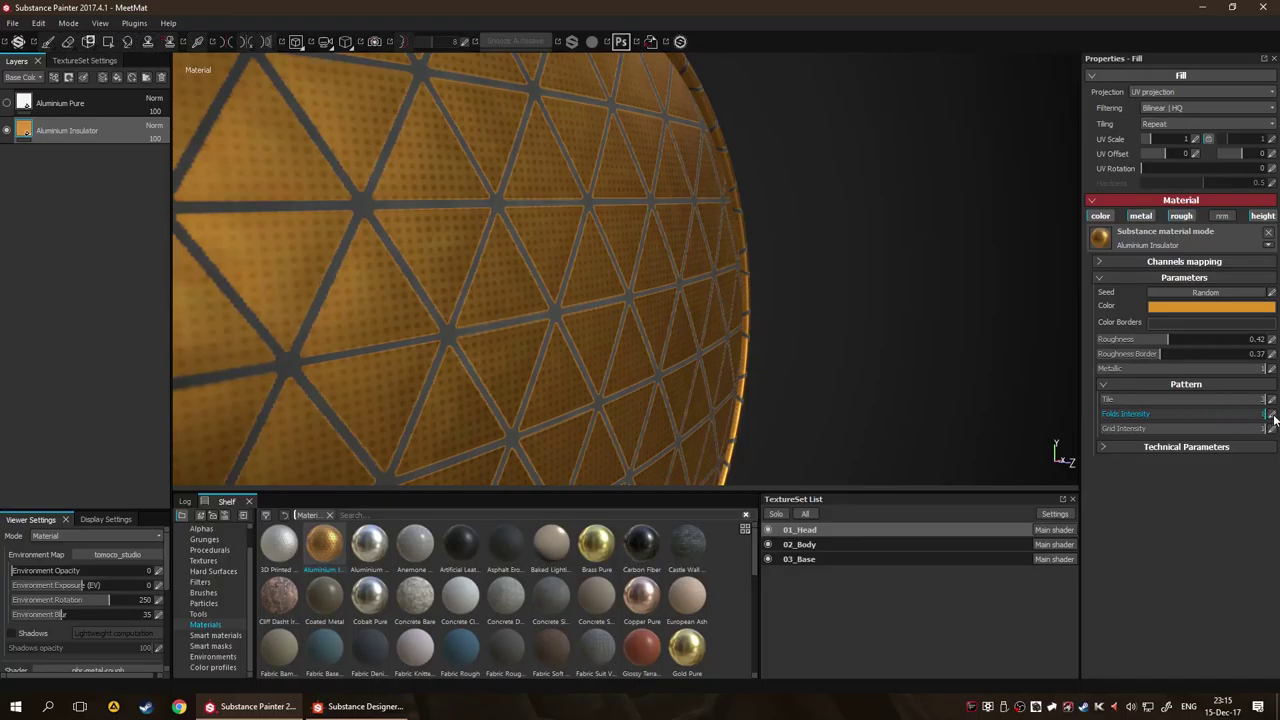
left_click_drag(694, 357, 766, 290)
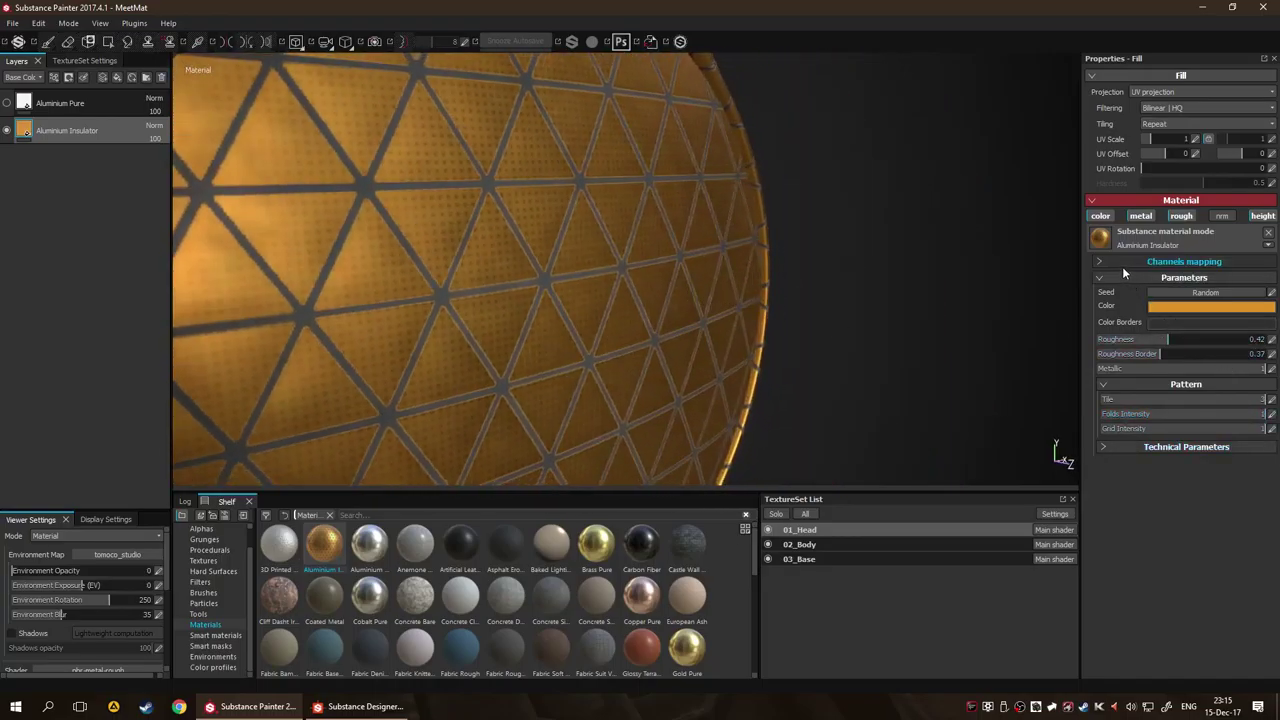
left_click(1182, 340)
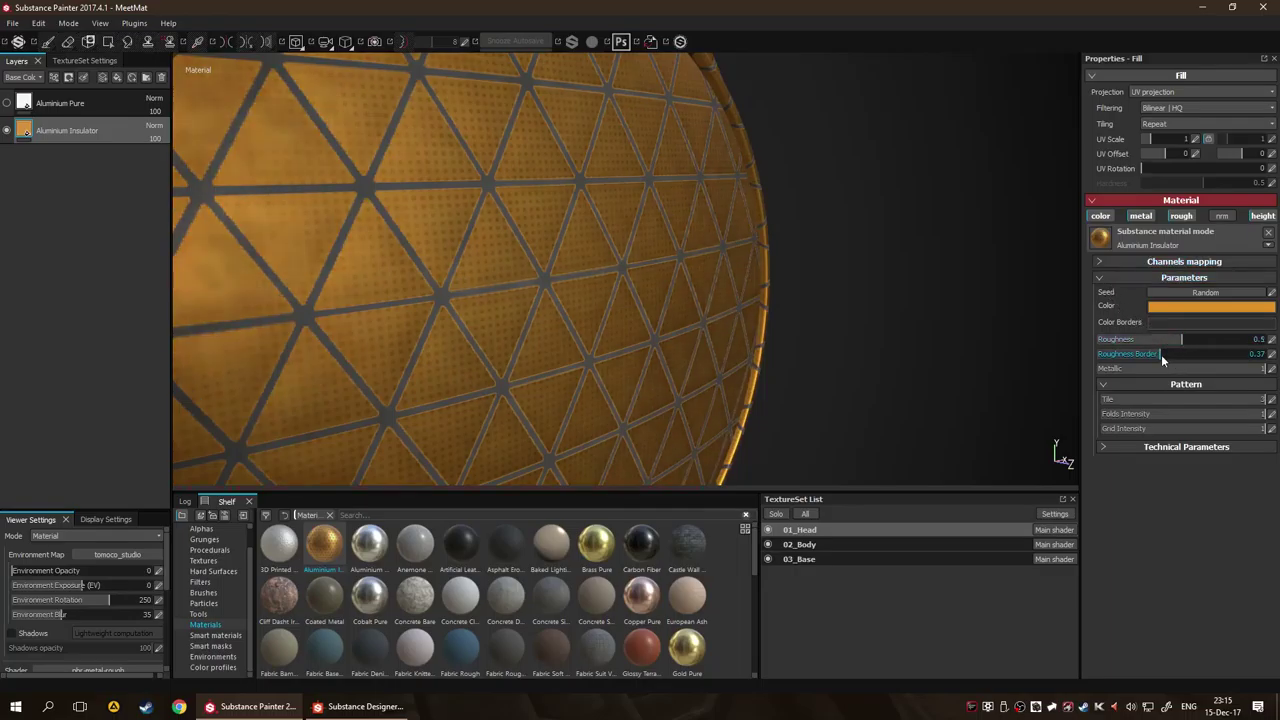
Set the roughness border to 0.33 and the fold intensity to 1.
mouse_move(1149, 350)
left_mouse_down()
mouse_move(1206, 348)
mouse_move(1156, 348)
left_mouse_up()
left_click_drag(654, 329, 675, 326)
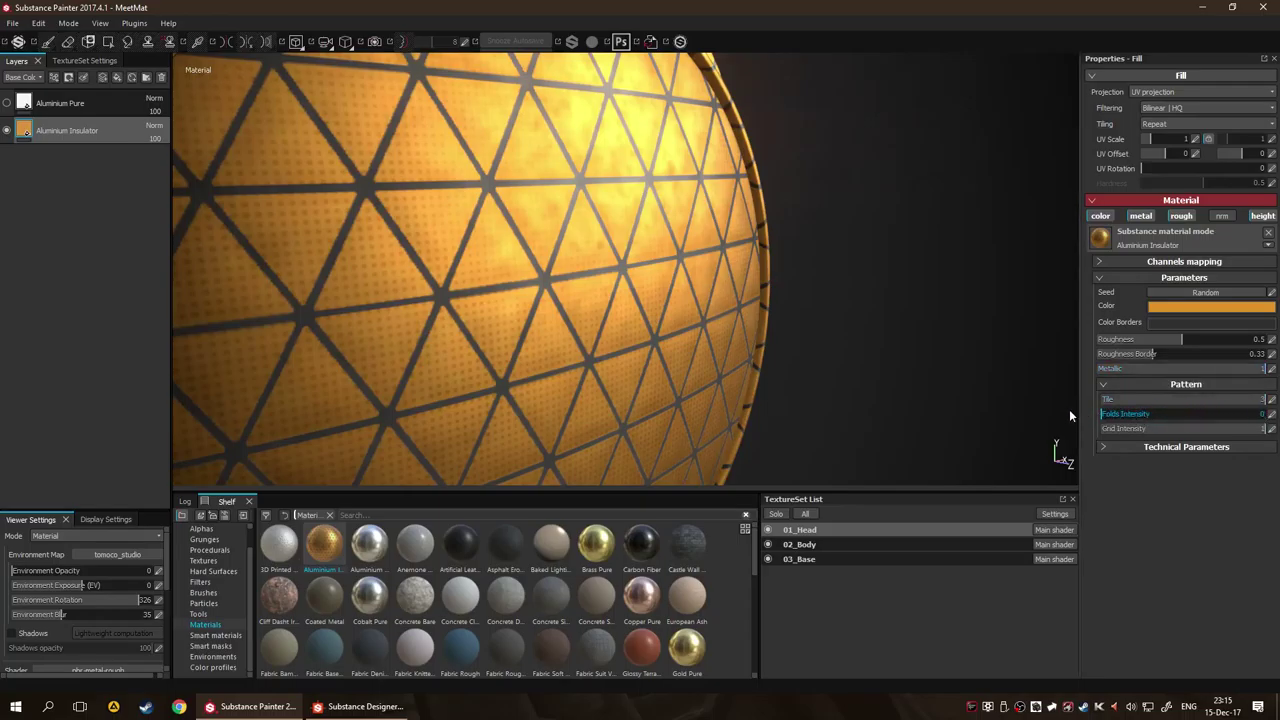
left_click_drag(1240, 418, 1266, 418)
double_click(1266, 418)
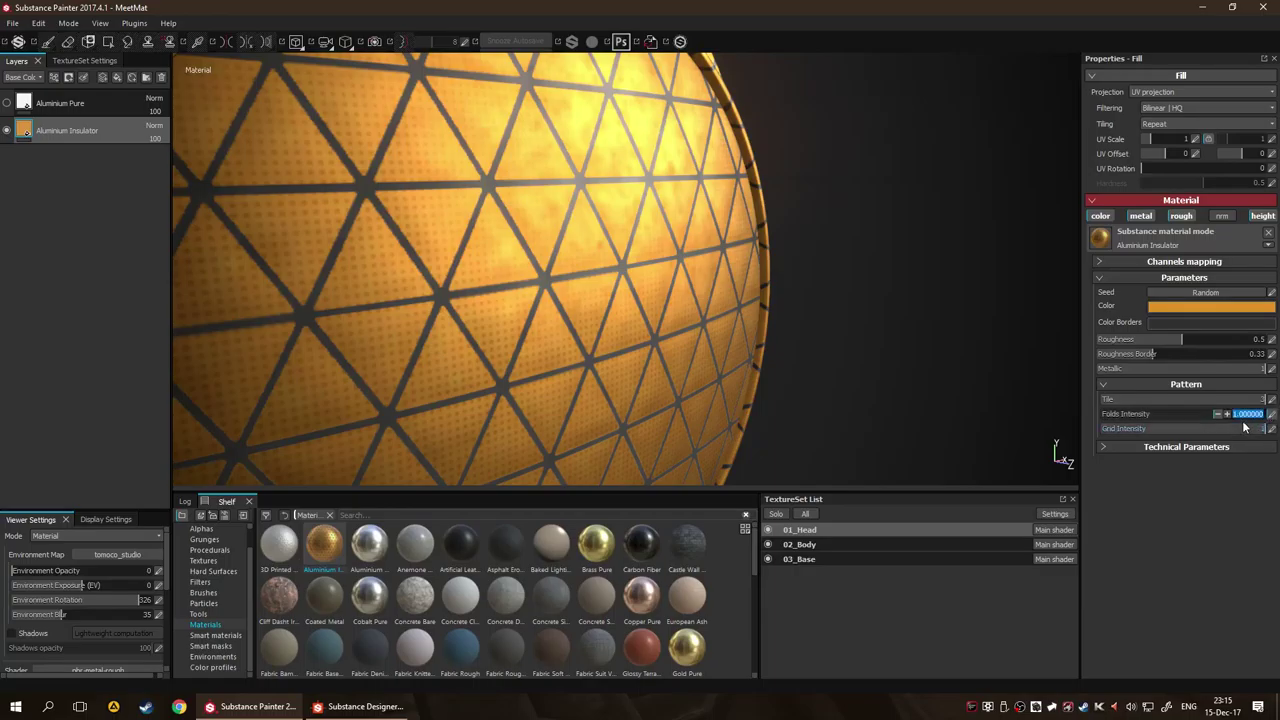
key("Return")
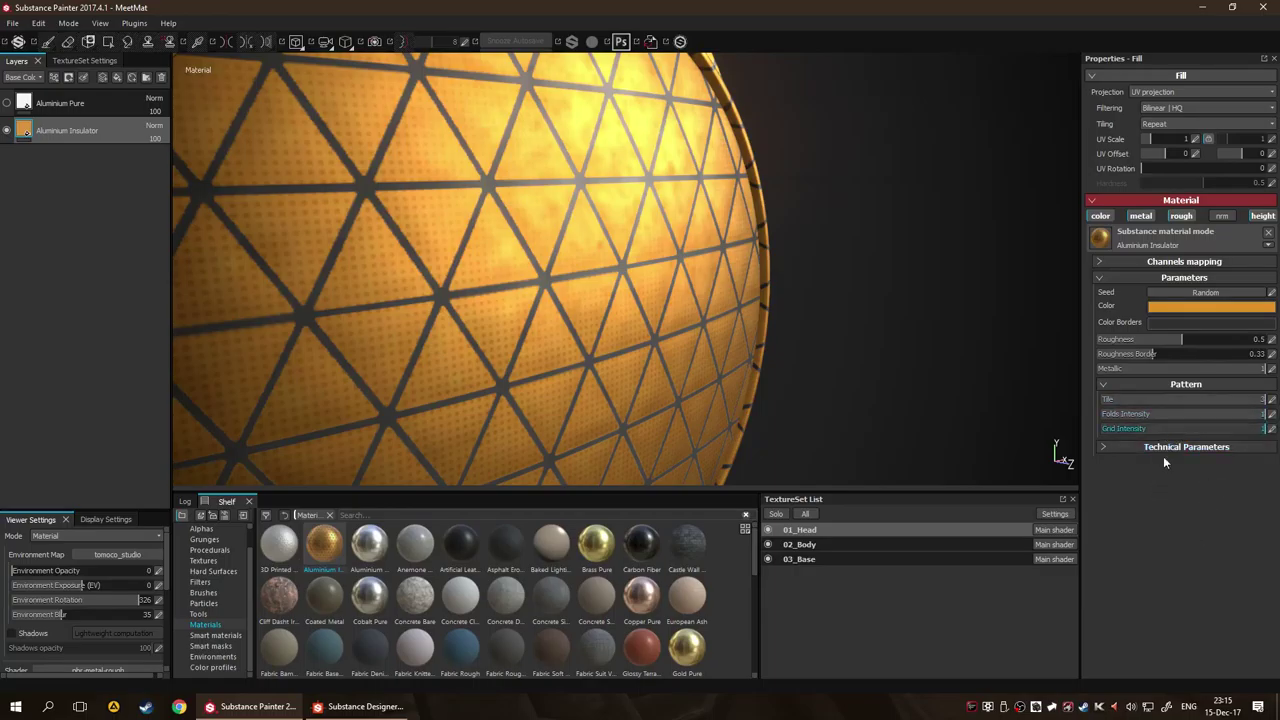
Trial Grid Intensity, lower fold intensity to 0.79, and turn the sphere front-on.
left_click_drag(1210, 440, 1274, 430)
left_click_drag(509, 206, 435, 270)
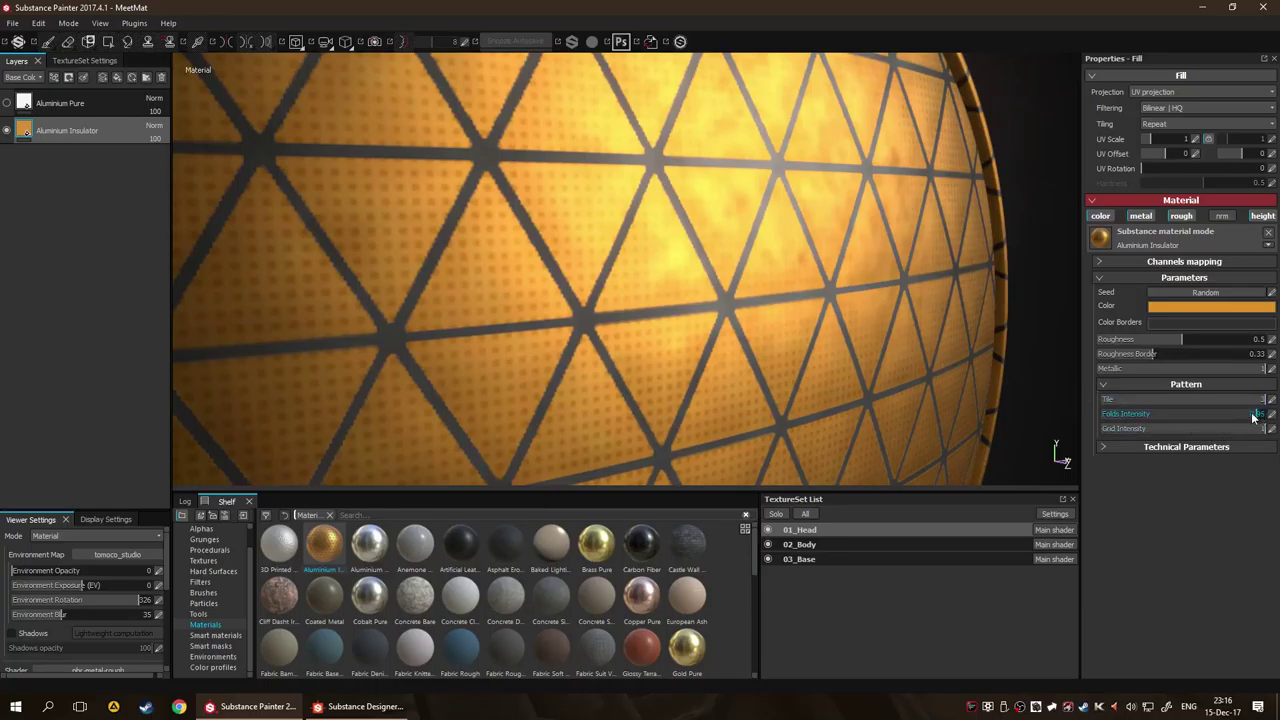
mouse_move(1254, 418)
left_mouse_down()
mouse_move(1152, 418)
mouse_move(1266, 418)
mouse_move(1106, 420)
mouse_move(1278, 435)
mouse_move(1068, 440)
mouse_move(1240, 440)
mouse_move(1212, 440)
mouse_move(1230, 425)
left_mouse_up()
scroll(895, 363, "down", 3)
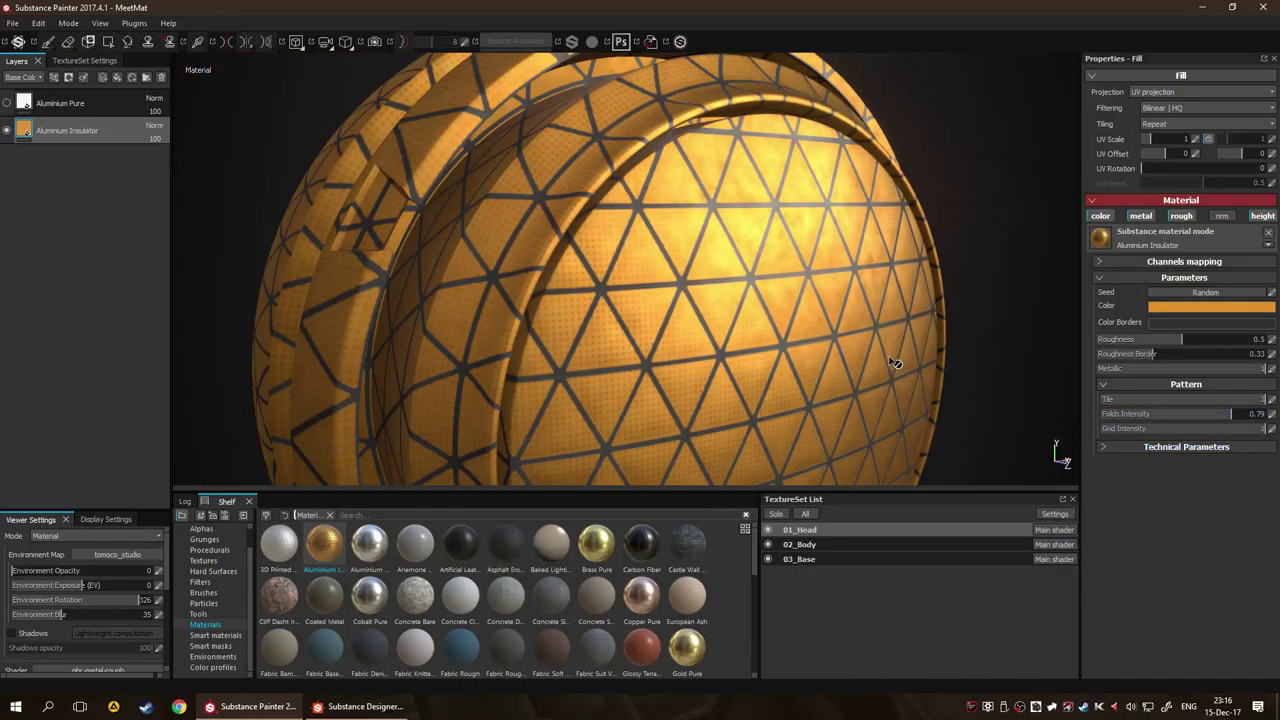
left_click_drag(871, 320, 808, 346)
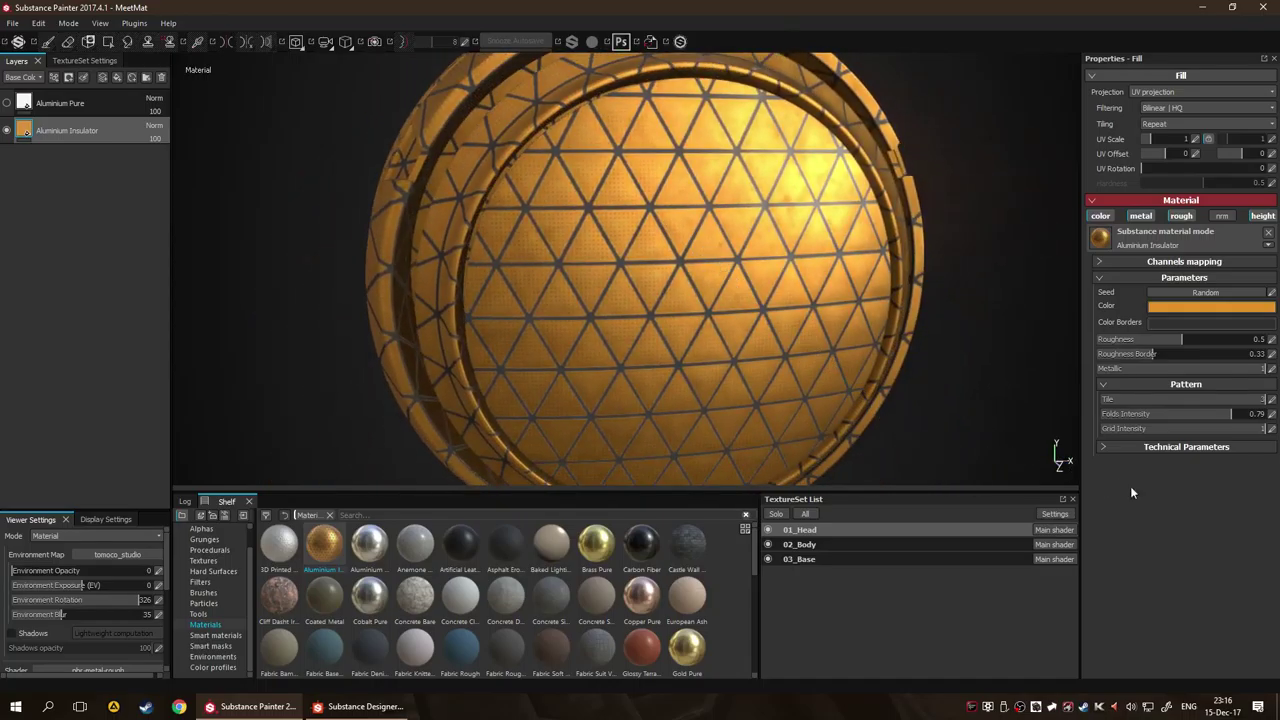
left_click(1107, 447)
Strengthen the normal intensity and raise the height range to 0.26.
left_click_drag(857, 352, 726, 322)
scroll(795, 312, "up", 5)
left_click_drag(1183, 463, 1272, 465)
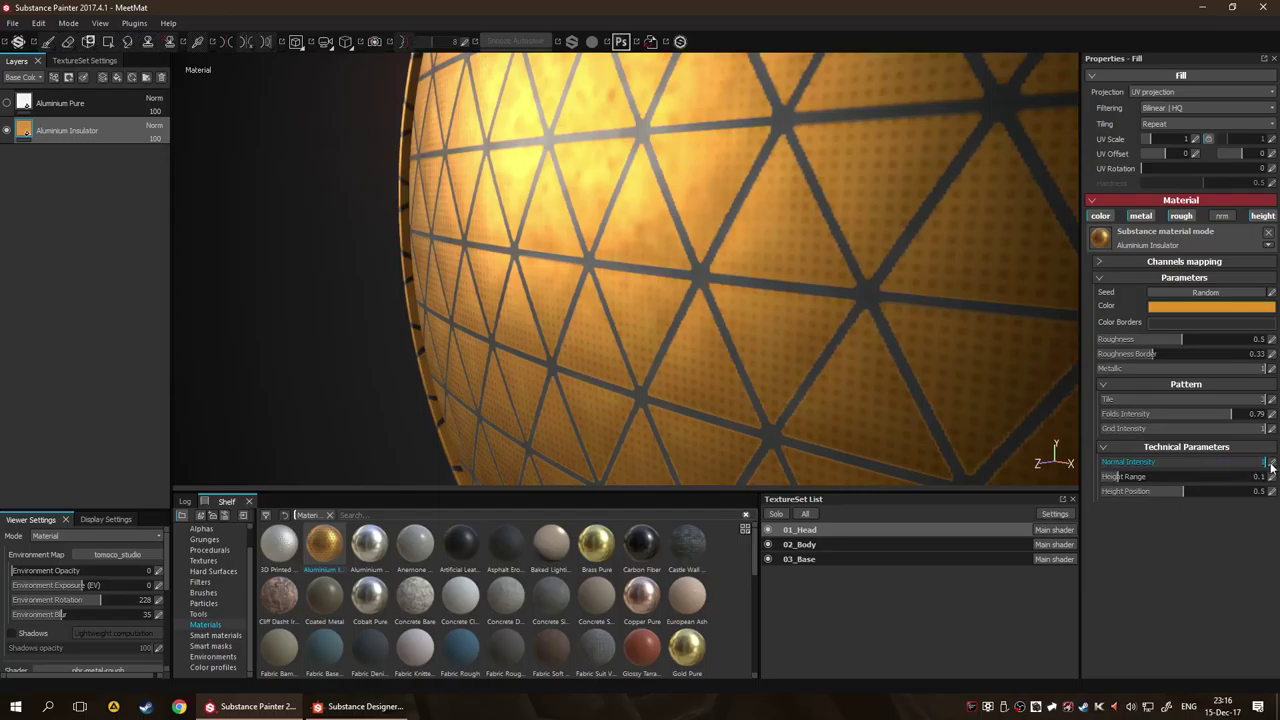
left_click_drag(1130, 481, 1145, 479)
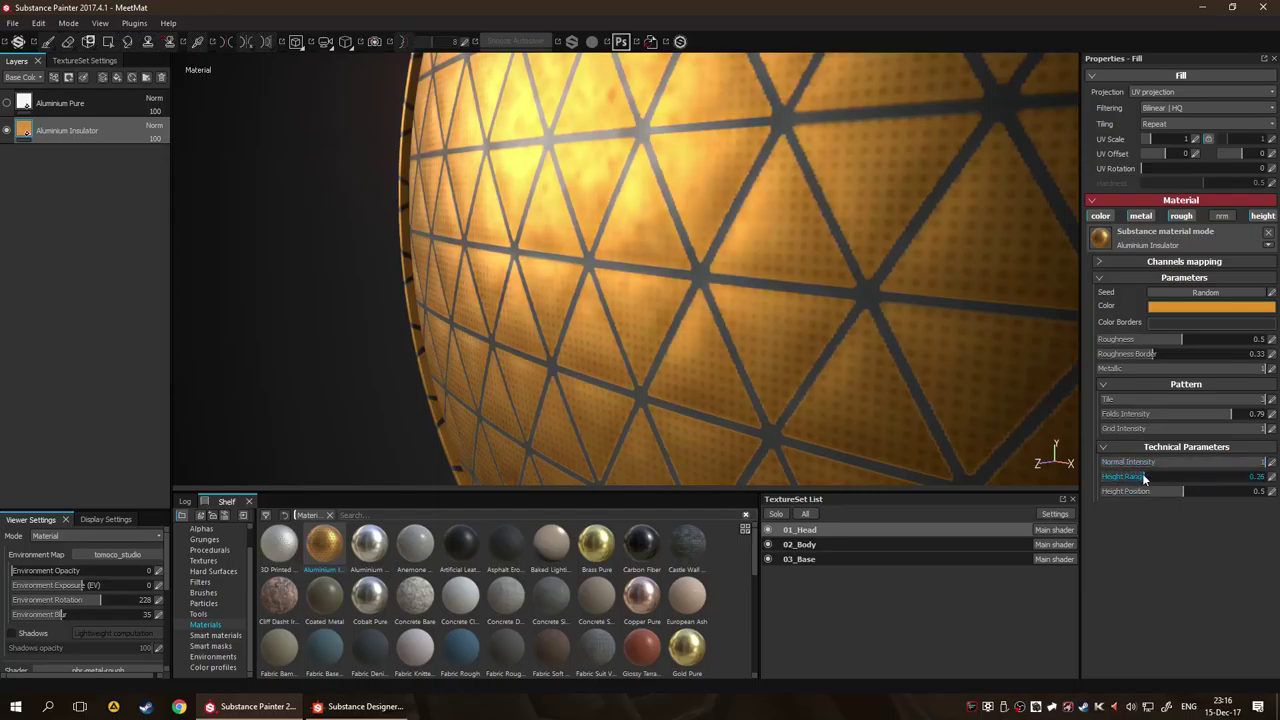
mouse_move(736, 297)
left_mouse_down()
mouse_move(579, 294)
mouse_move(583, 317)
mouse_move(609, 294)
mouse_move(744, 312)
left_mouse_up()
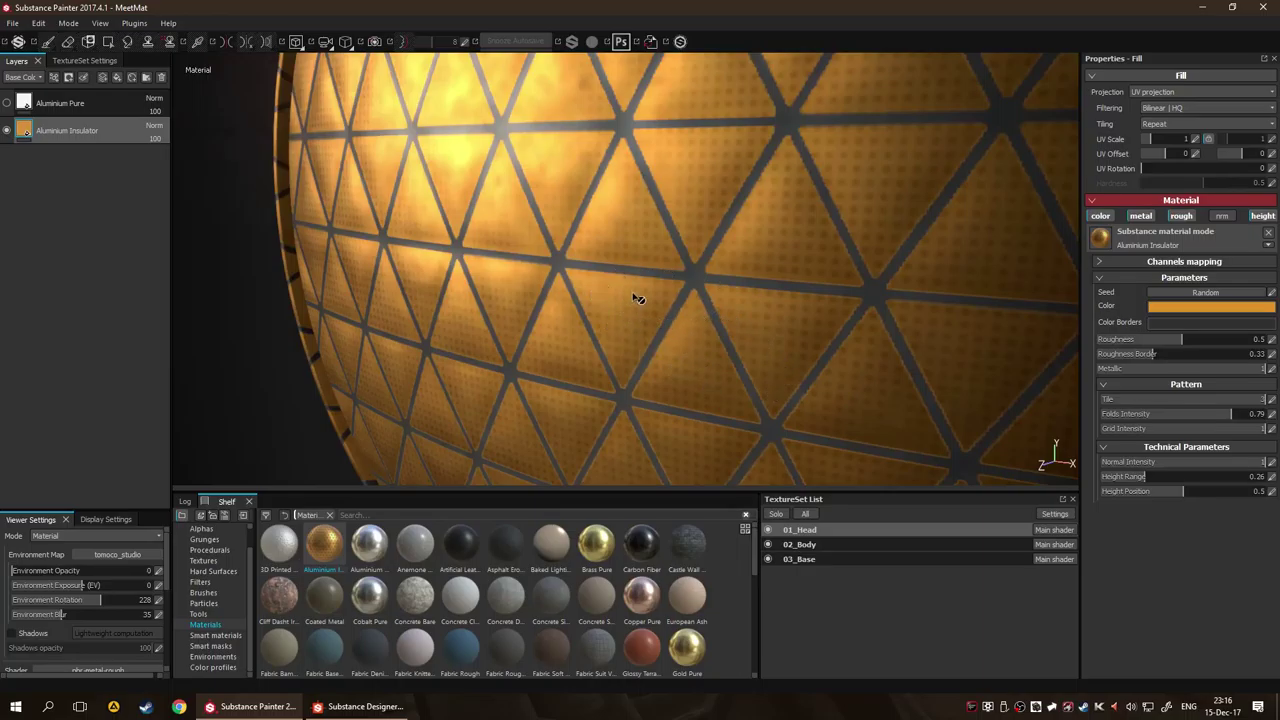
left_click_drag(630, 298, 556, 336)
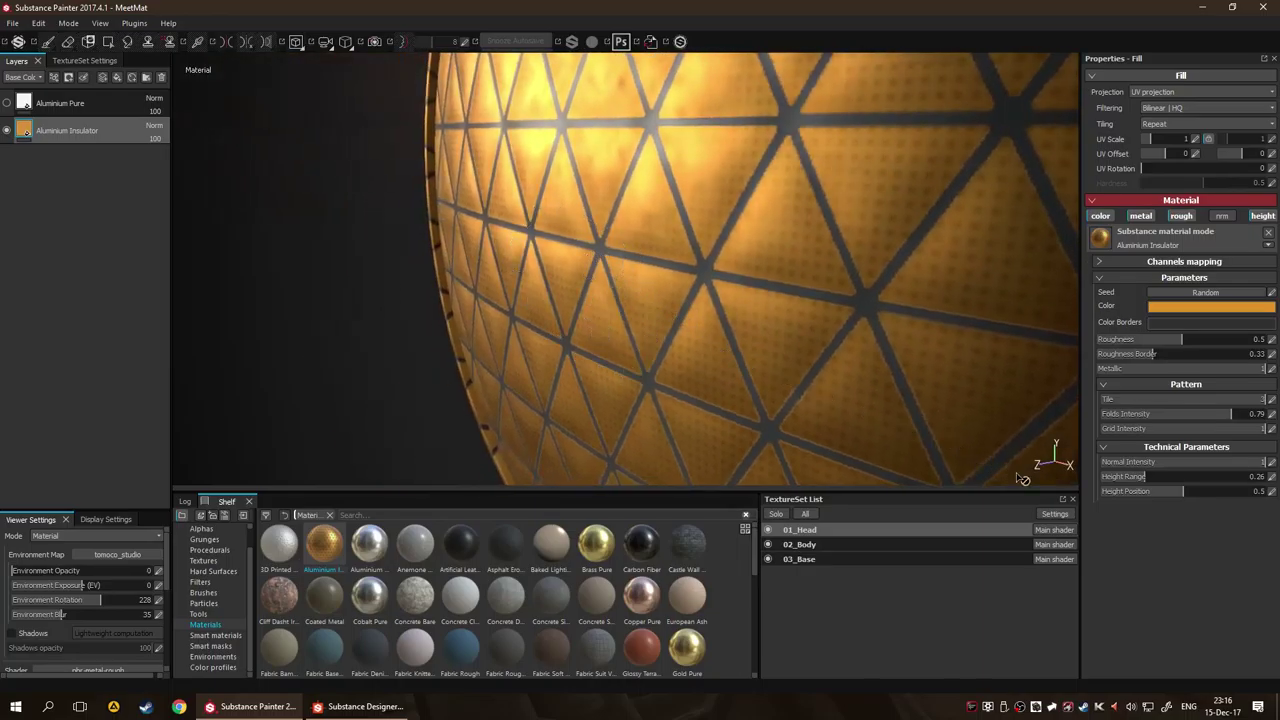
Set the height position to 0.57 and pull back to view the whole head and body.
left_click(1197, 491)
left_click_drag(1203, 497, 1163, 501)
left_click_drag(1245, 499, 1194, 498)
left_click_drag(766, 412, 903, 334)
left_click_drag(803, 334, 731, 283)
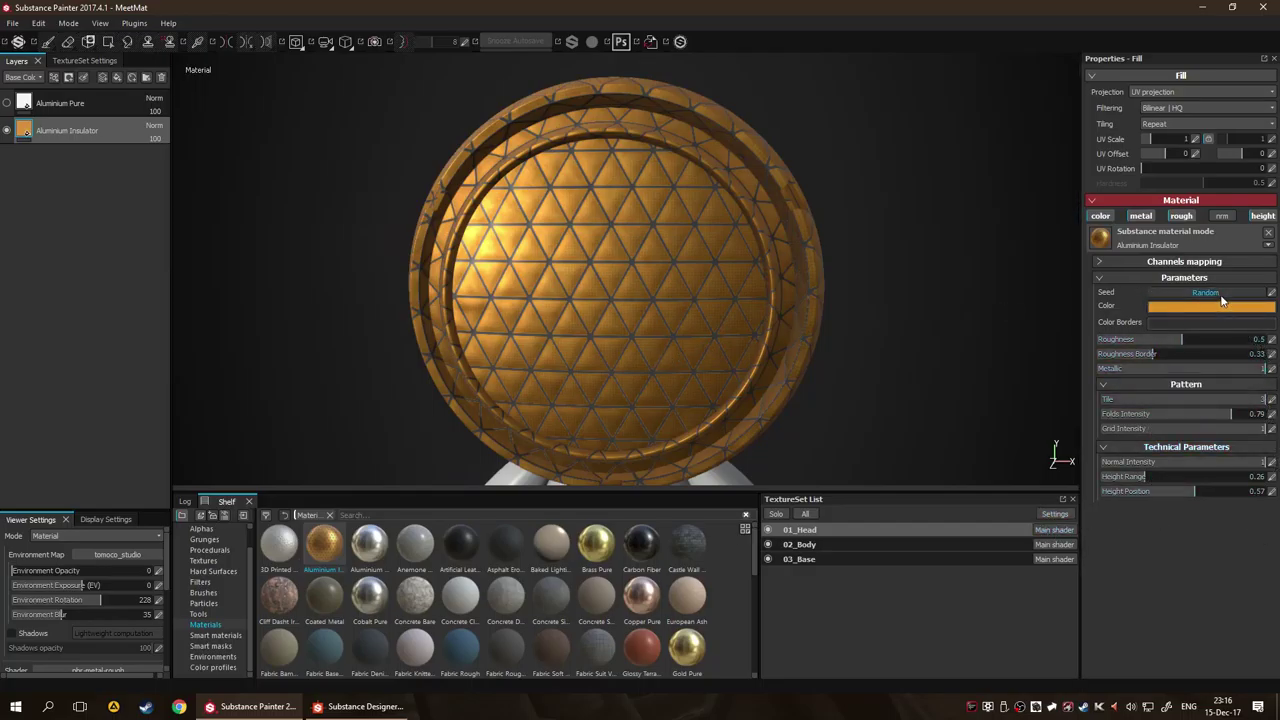
scroll(486, 286, "up", 5)
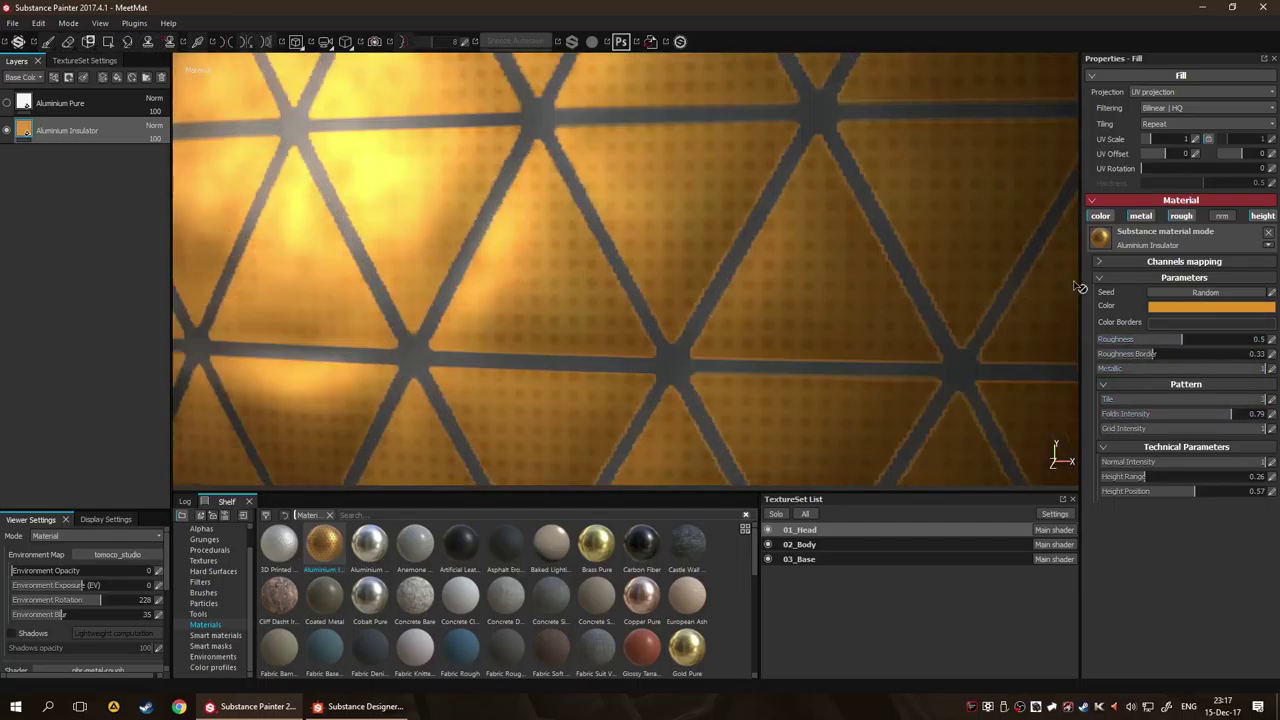
Re-roll the Aluminium Insulator fill's seed, which now reads 76652873.
left_click(1222, 296)
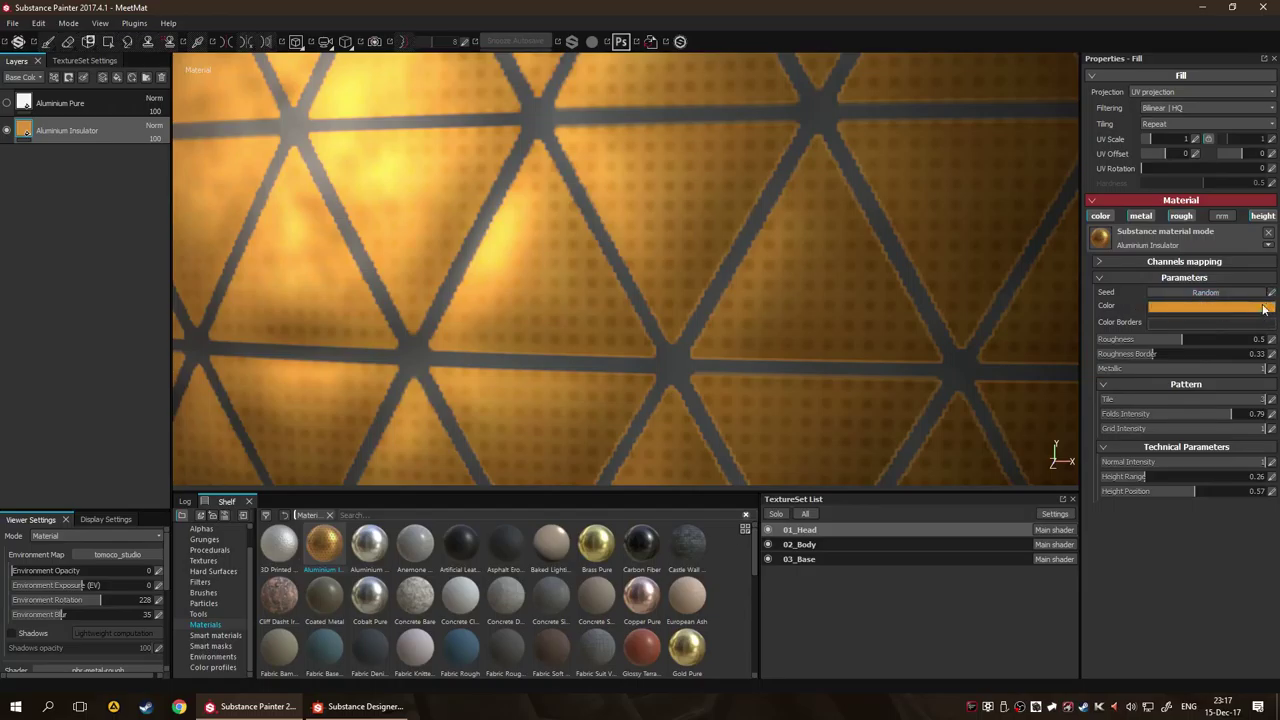
left_click(1272, 292)
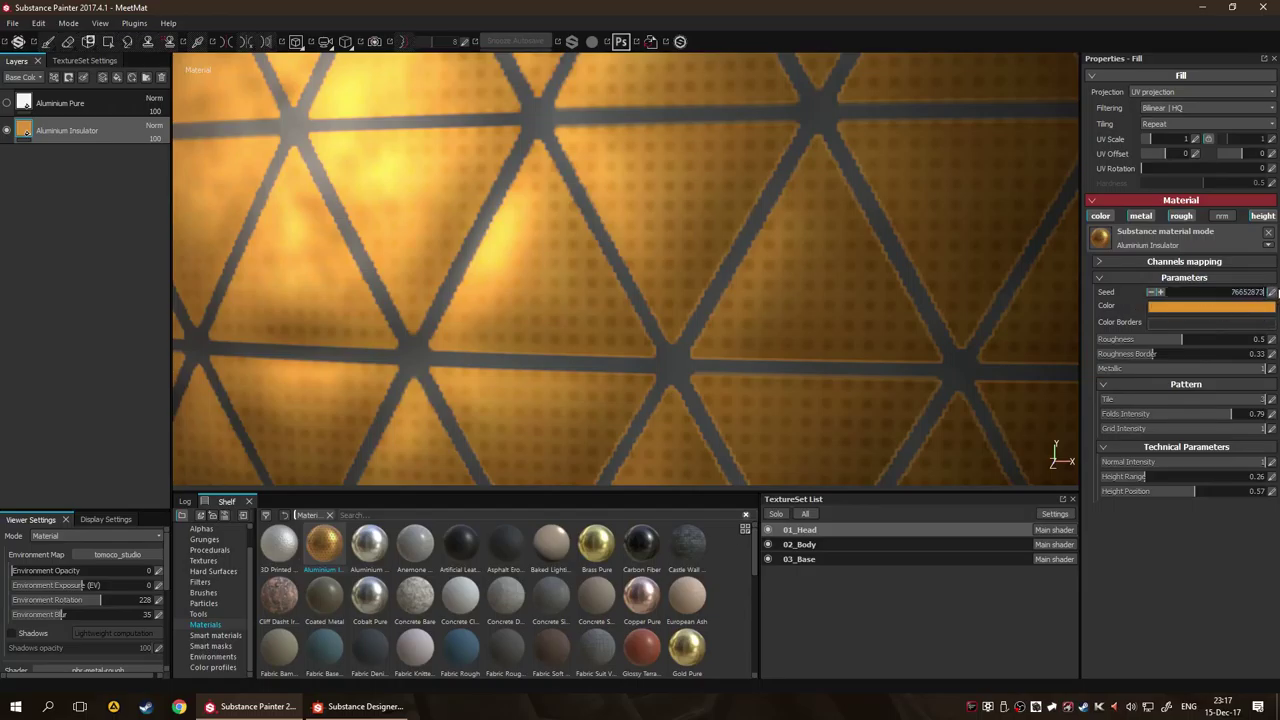
left_click(1272, 292)
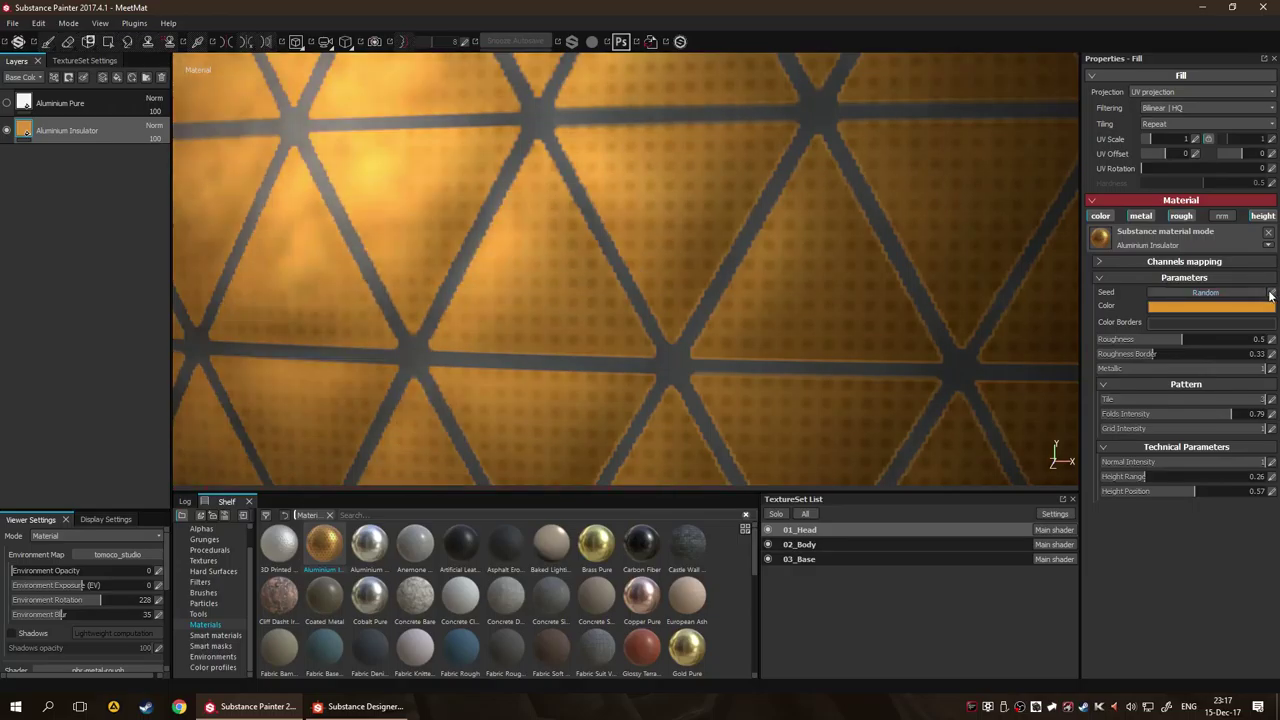
Generate two more random seeds for the Aluminium Insulator fill.
left_click(1272, 292)
left_click(1272, 292)
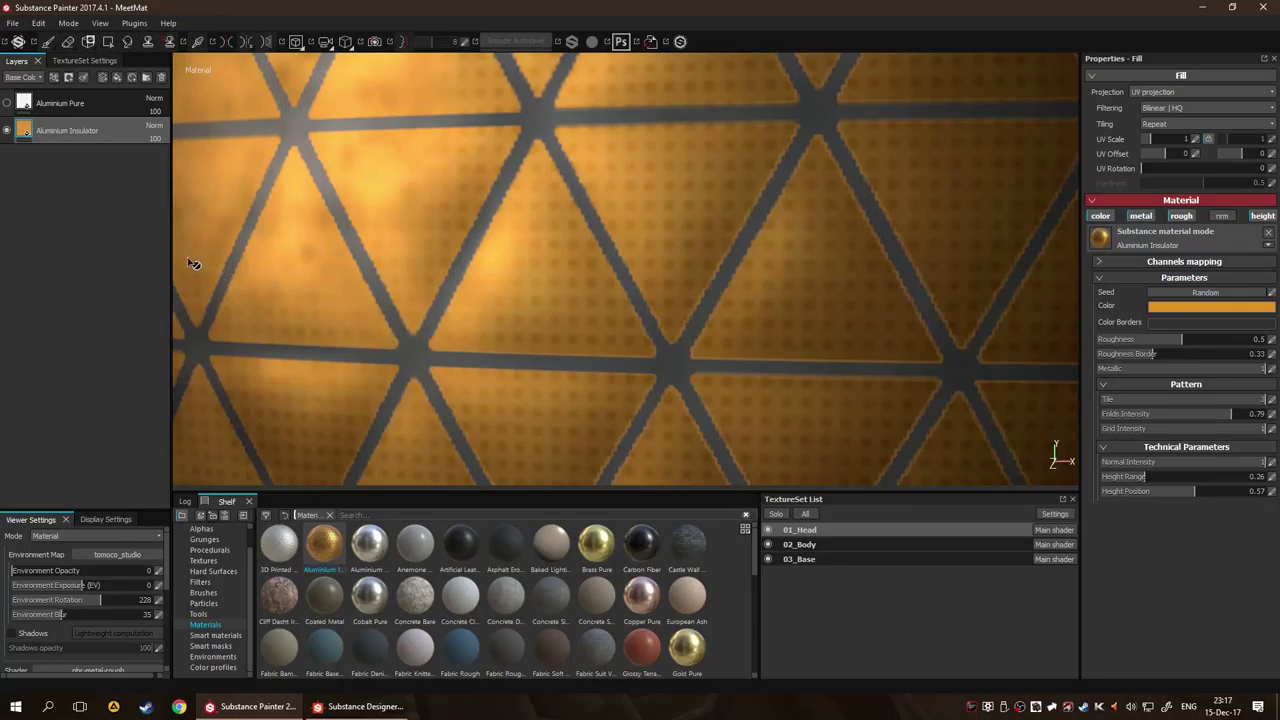
scroll(444, 279, "down", 3)
scroll(408, 266, "up", 3)
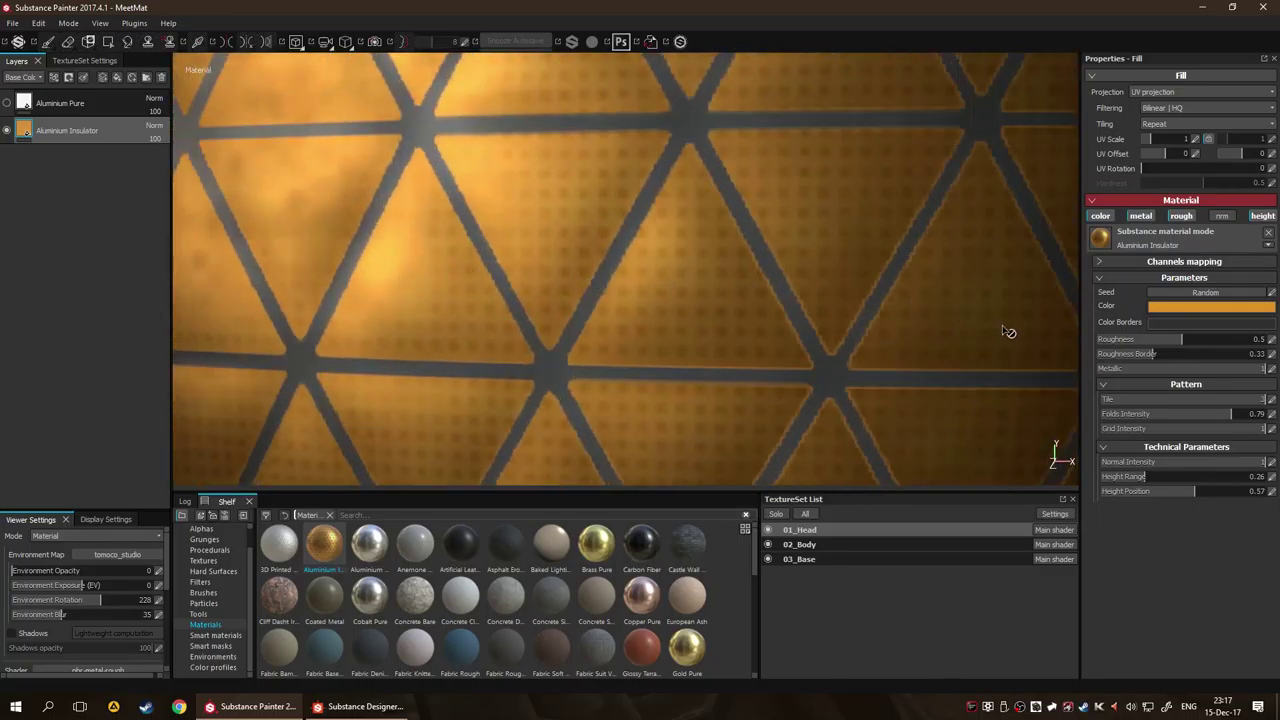
Pick a soft violet base colour for the Aluminium Insulator fill in place of orange.
left_click(1192, 309)
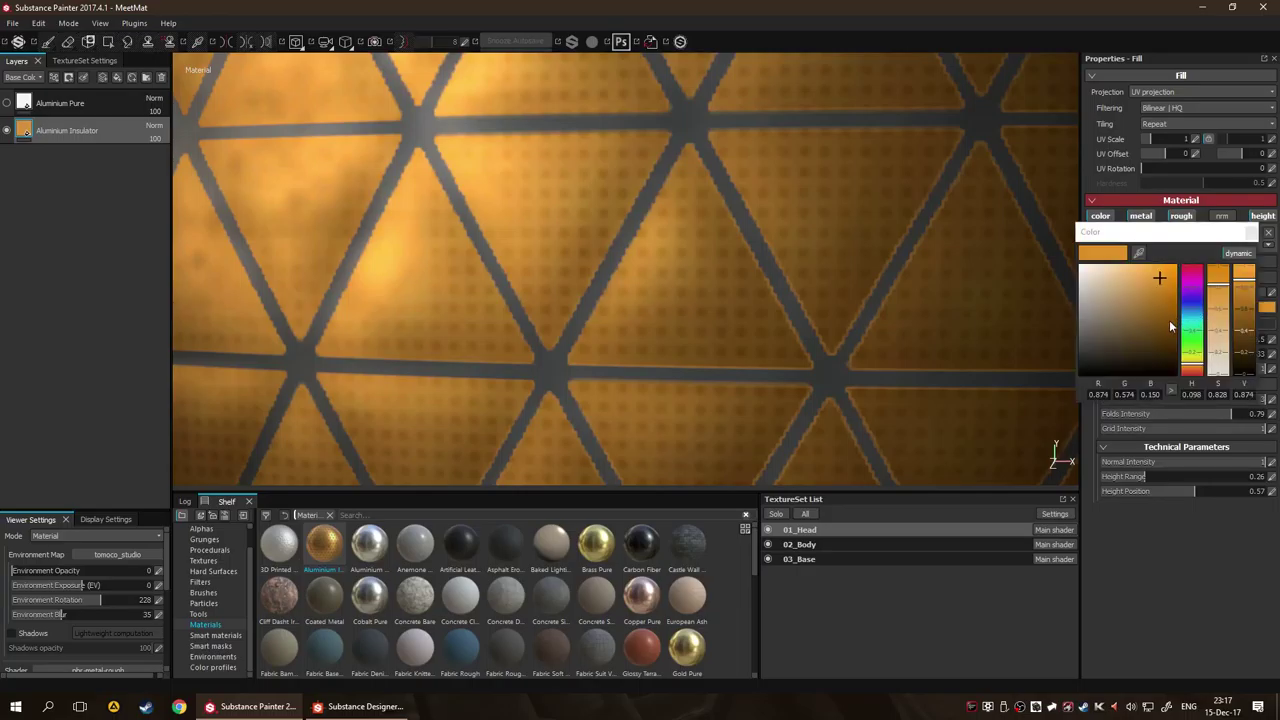
left_click(1191, 298)
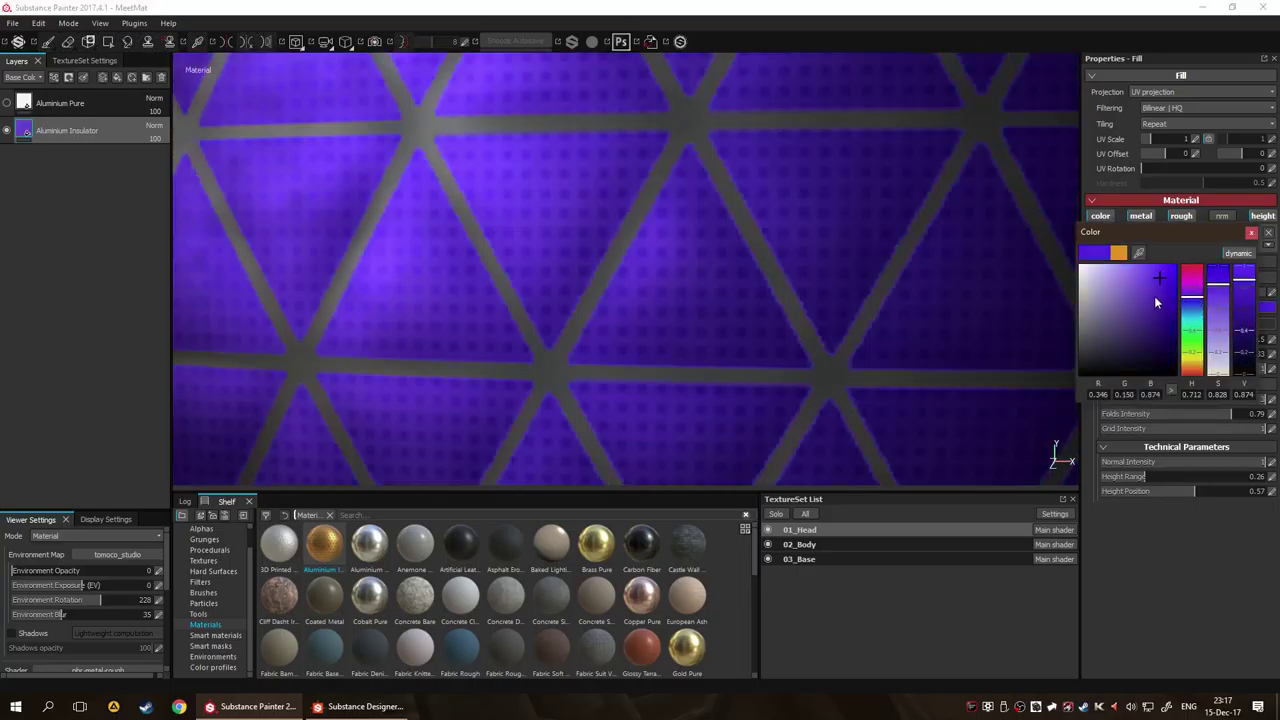
left_click(1153, 295)
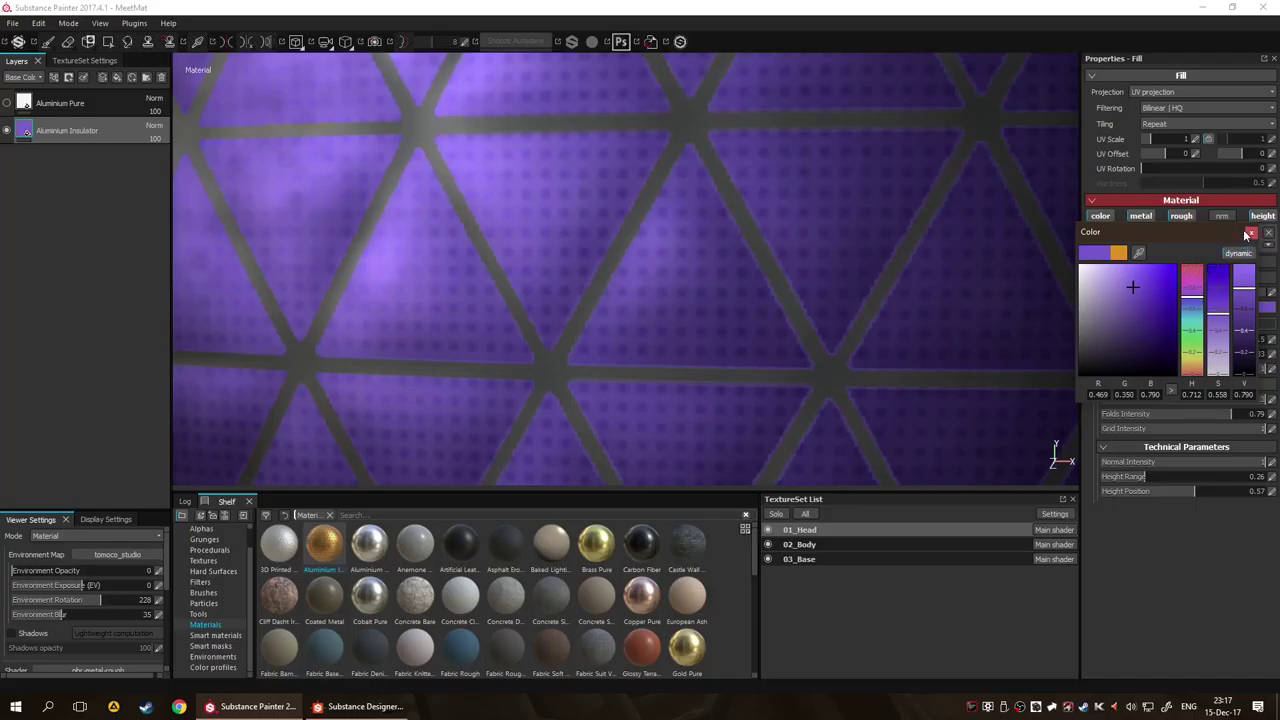
left_click(1251, 233)
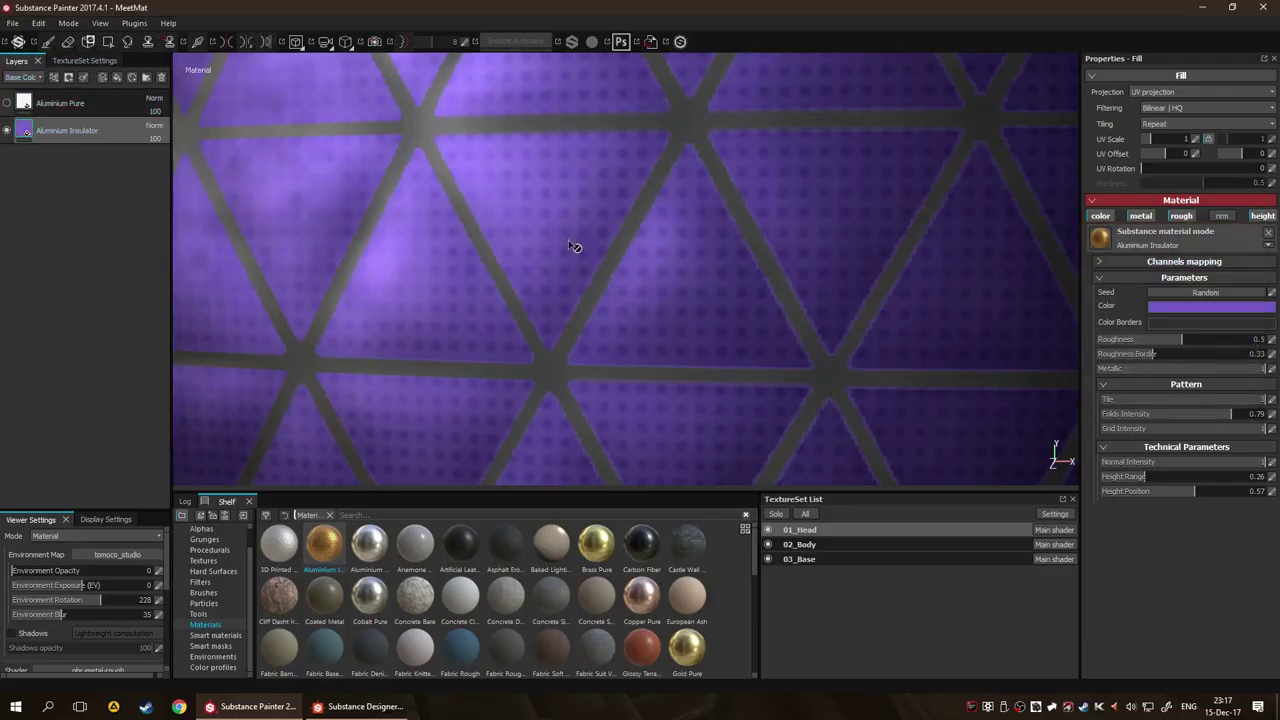
scroll(573, 246, "down", 5)
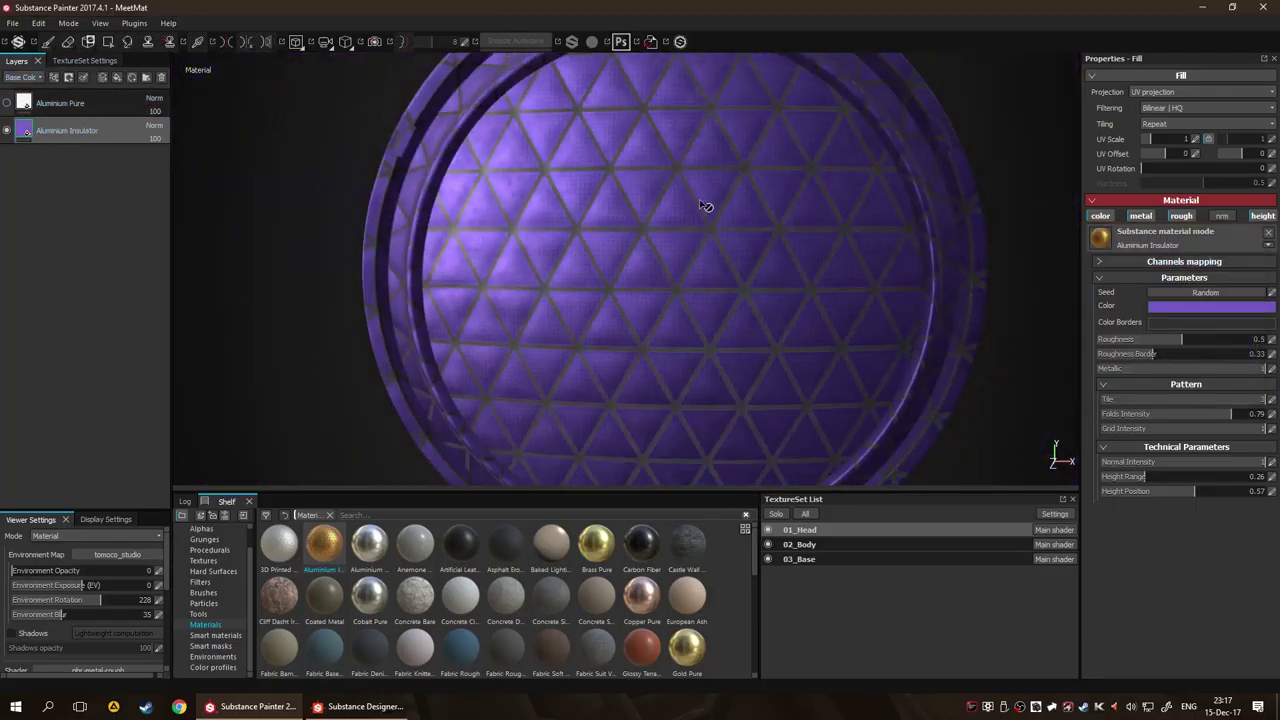
left_click(1180, 323)
Make the grid borders red and enable the normal channel at 0.48 intensity.
left_click_drag(1160, 331, 1154, 309)
left_click(1251, 251)
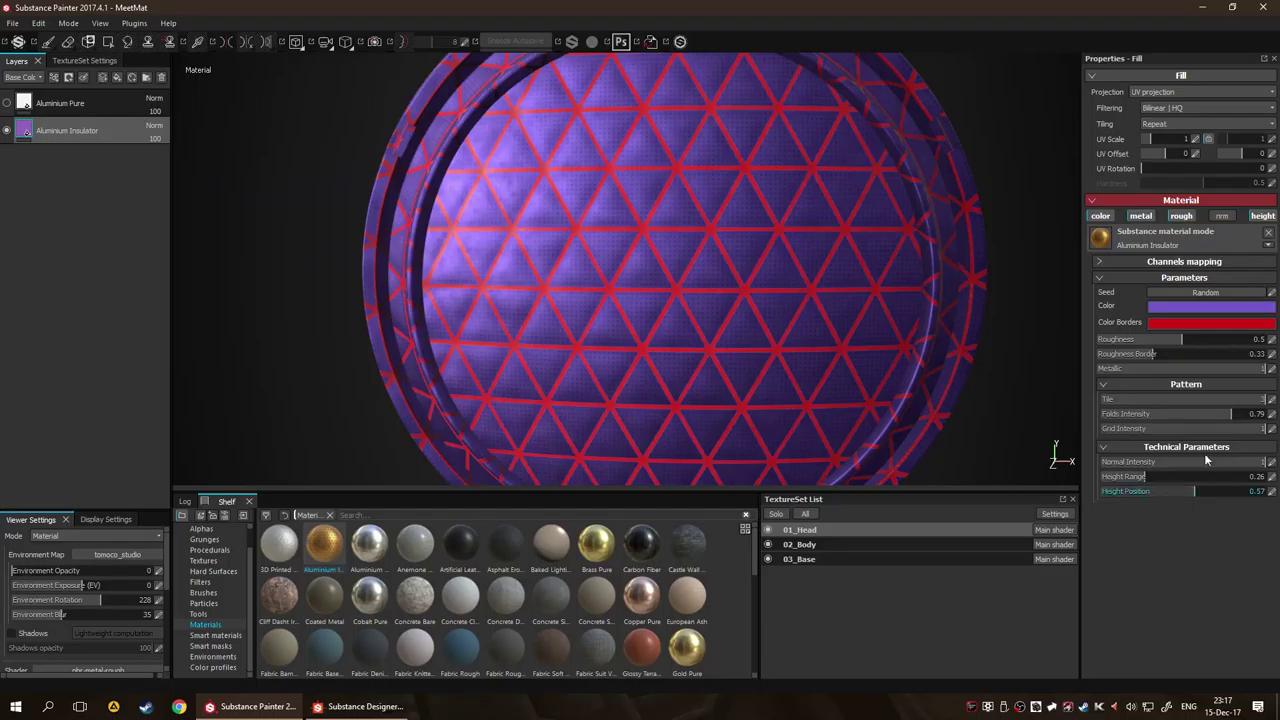
left_click(1223, 216)
left_click_drag(894, 334, 760, 330)
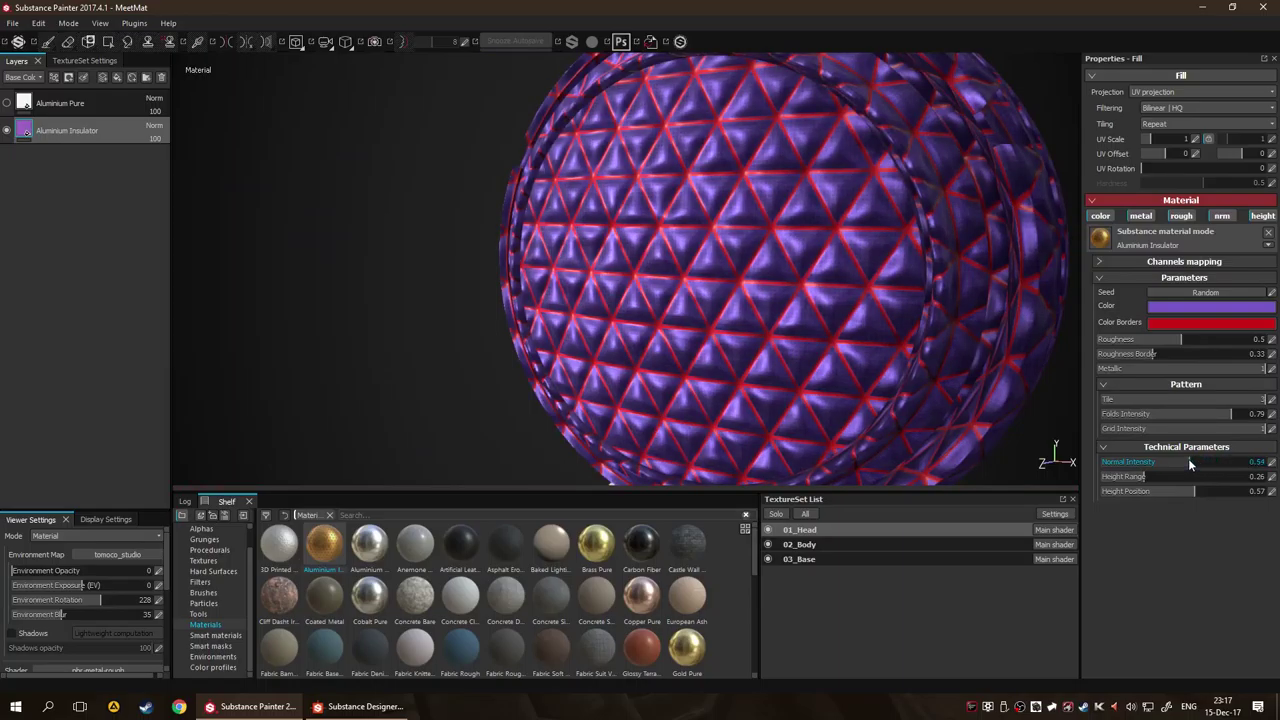
left_click_drag(1188, 463, 1181, 462)
mouse_move(880, 340)
left_mouse_down()
mouse_move(620, 351)
mouse_move(1080, 346)
mouse_move(866, 349)
left_mouse_up()
Recentre the purple head in view and lower the fill's roughness to 0.28.
scroll(866, 349, "down", 3)
left_click_drag(936, 370, 524, 354)
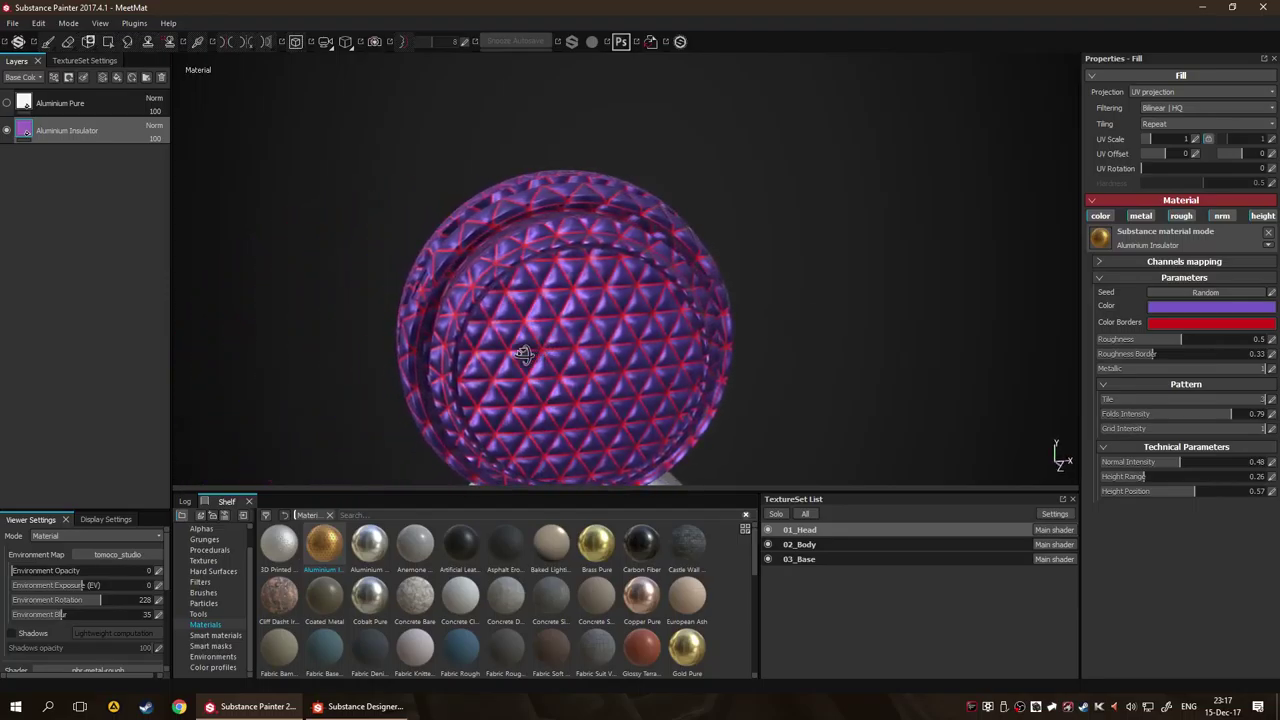
scroll(694, 306, "up", 3)
left_click(1141, 339)
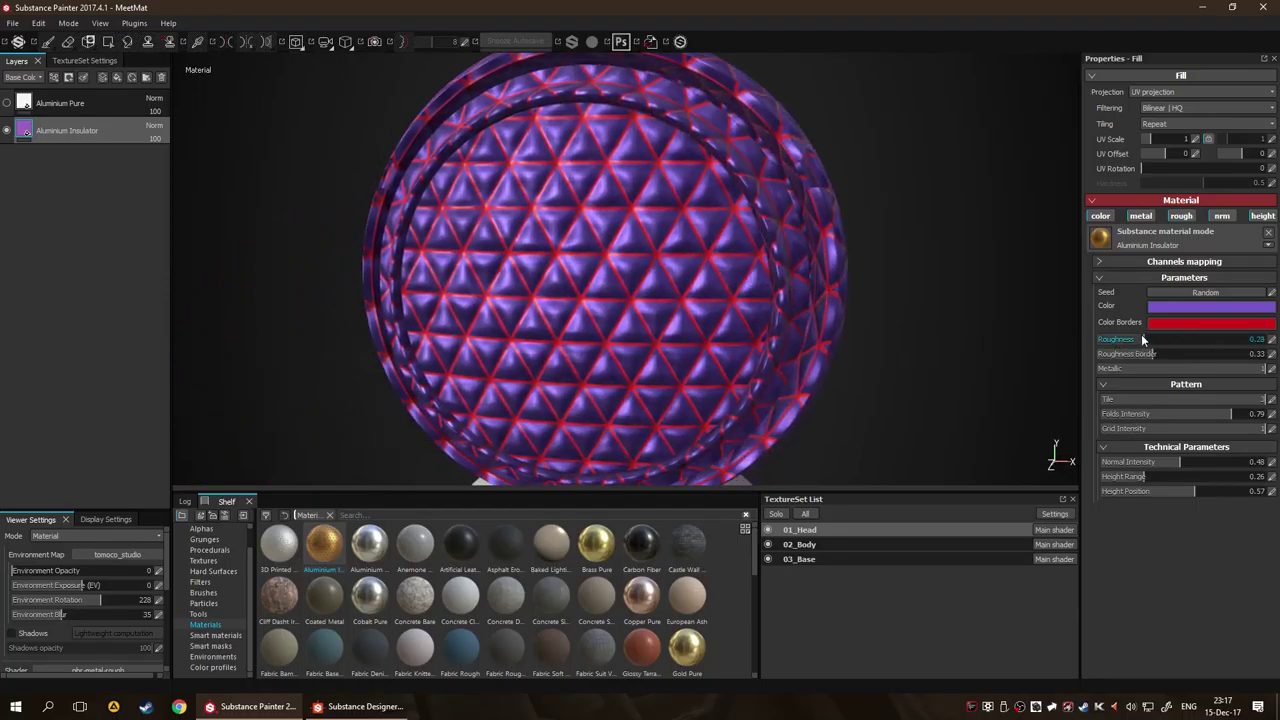
Soften the head's sheen with roughness 0.6, roughness border 0.47 and metallic 0.62.
left_click_drag(1142, 339, 1199, 339)
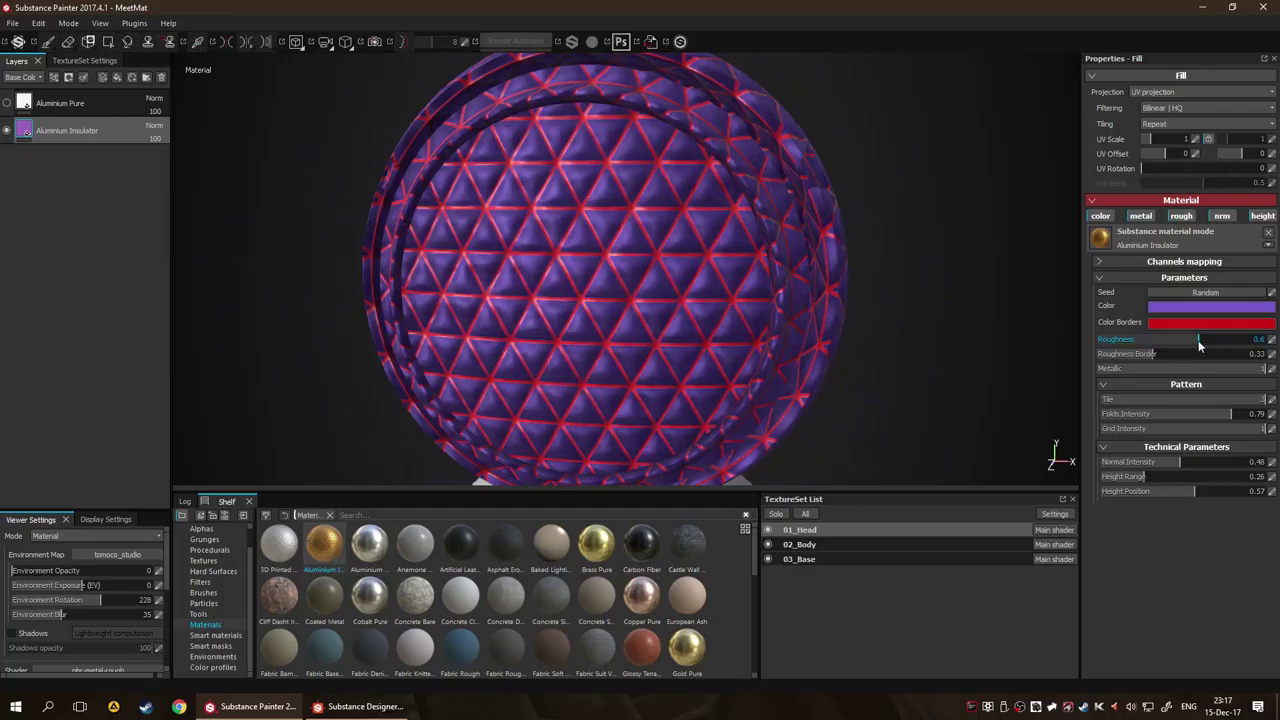
left_click_drag(1262, 368, 1177, 368)
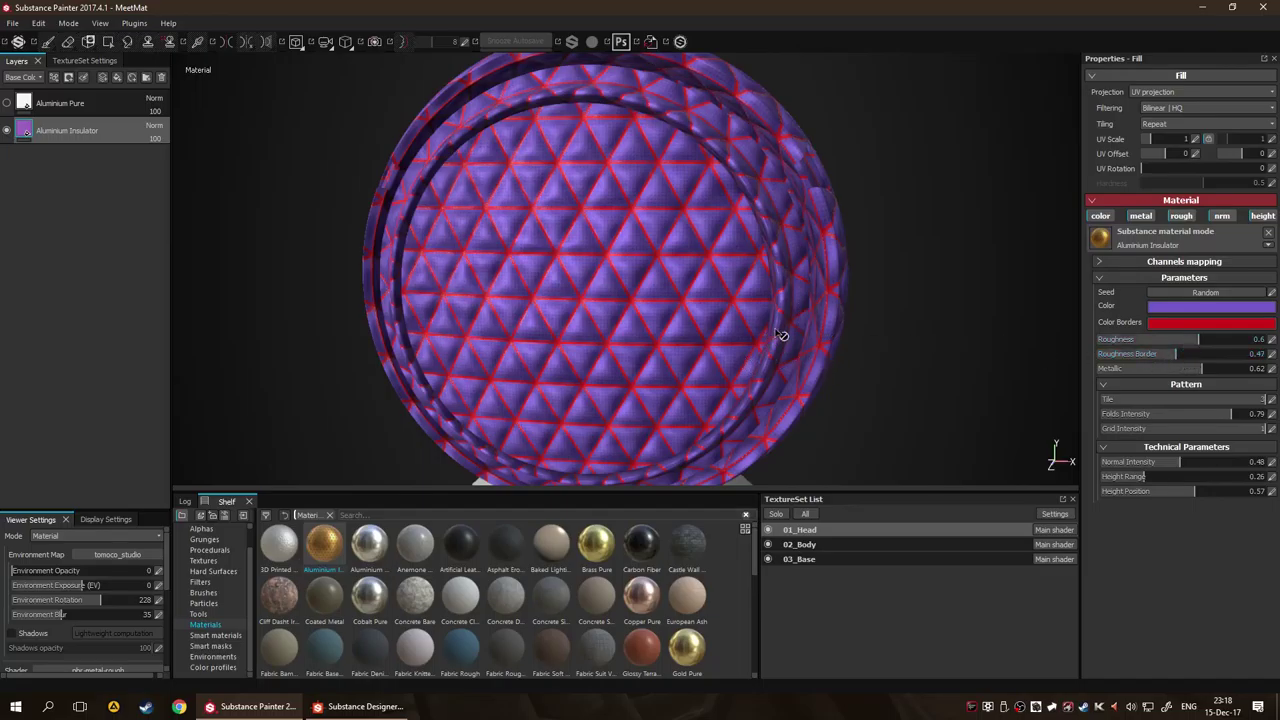
scroll(745, 255, "down", 3)
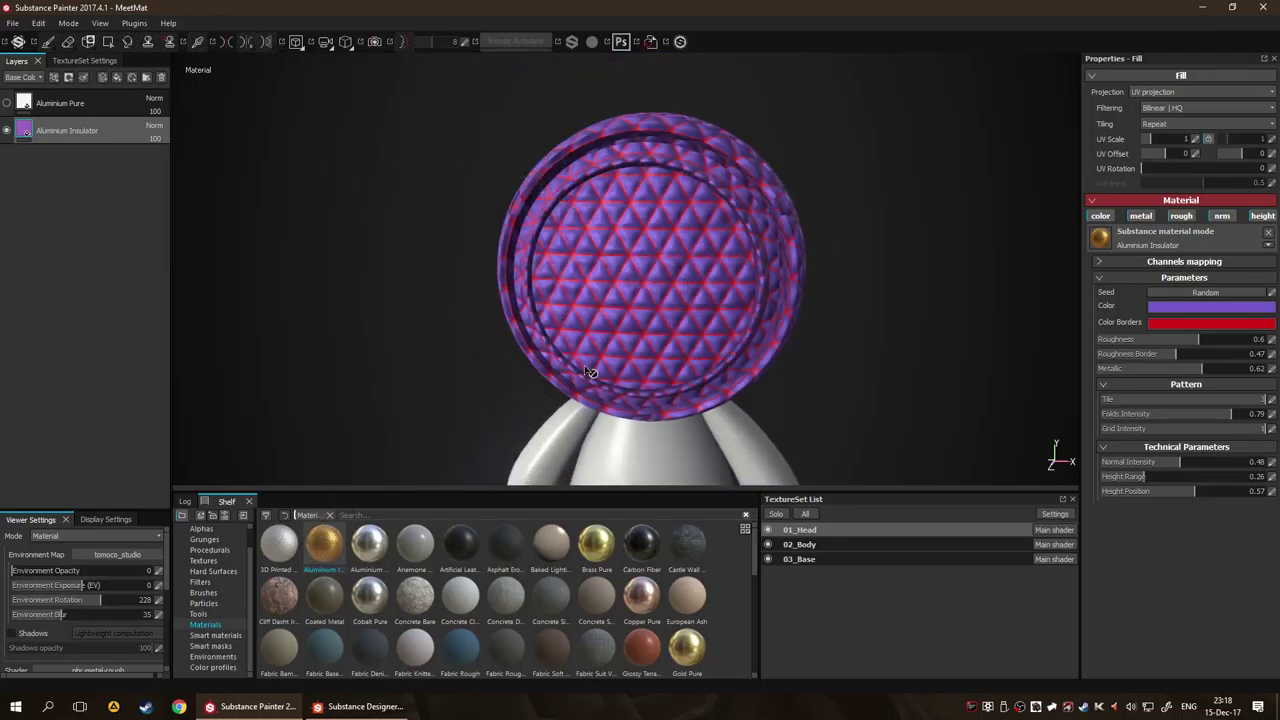
left_click_drag(590, 372, 845, 285)
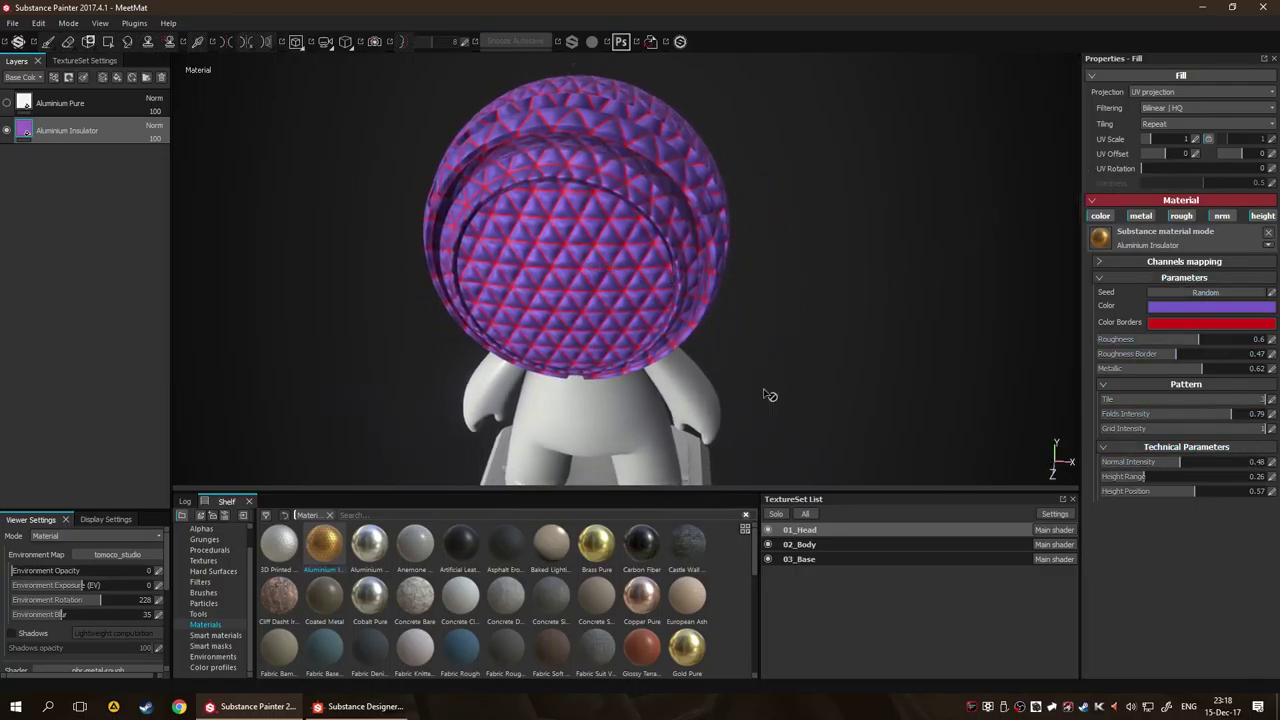
left_click_drag(700, 390, 650, 255)
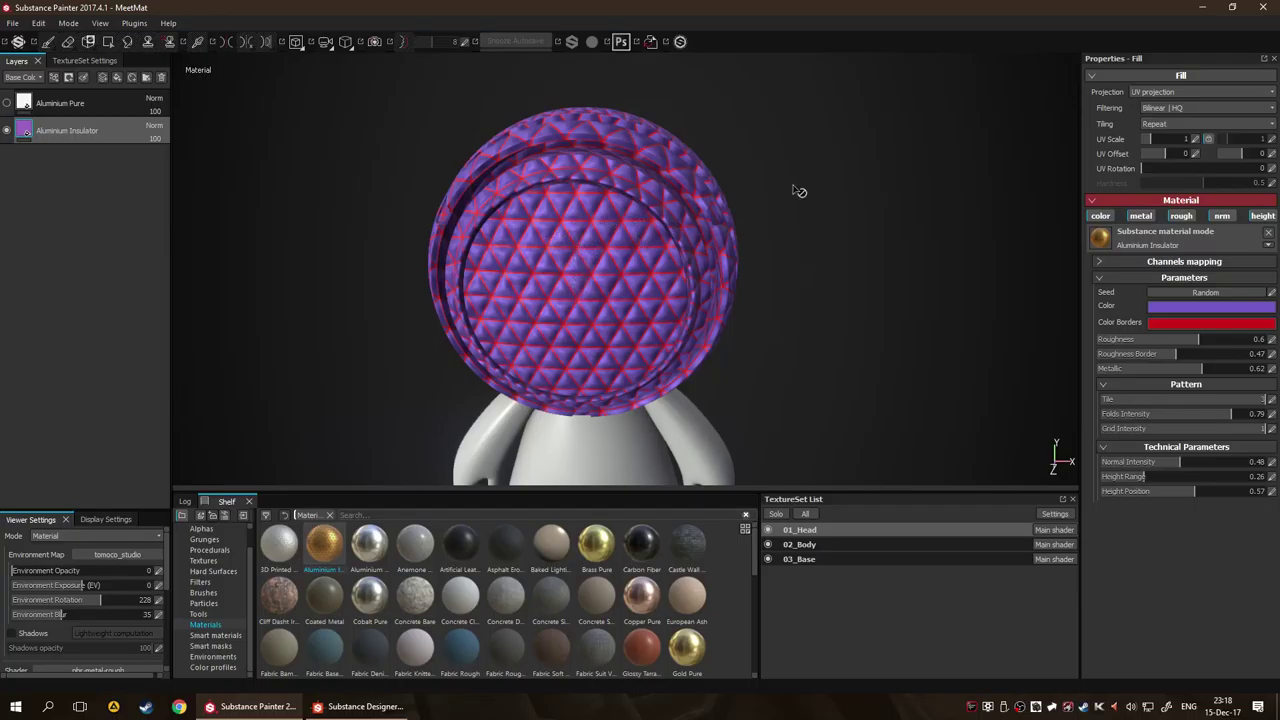
scroll(545, 222, "up", 5)
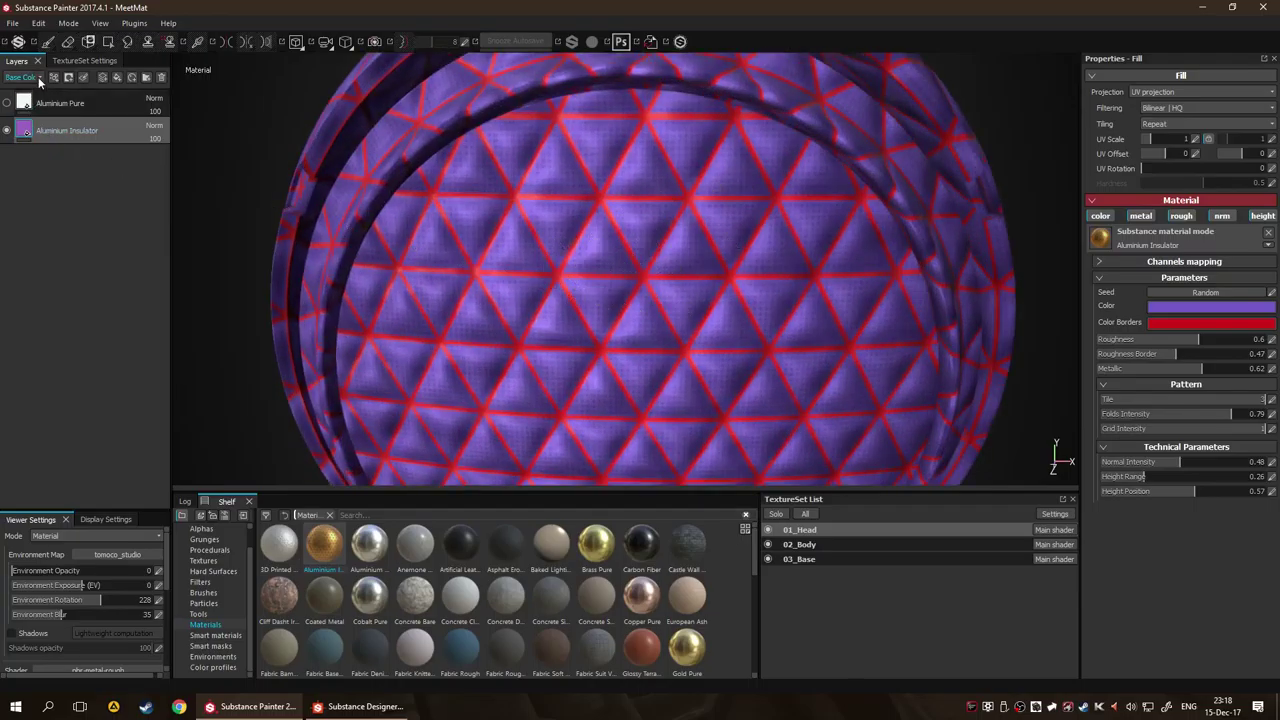
scroll(589, 246, "down", 5)
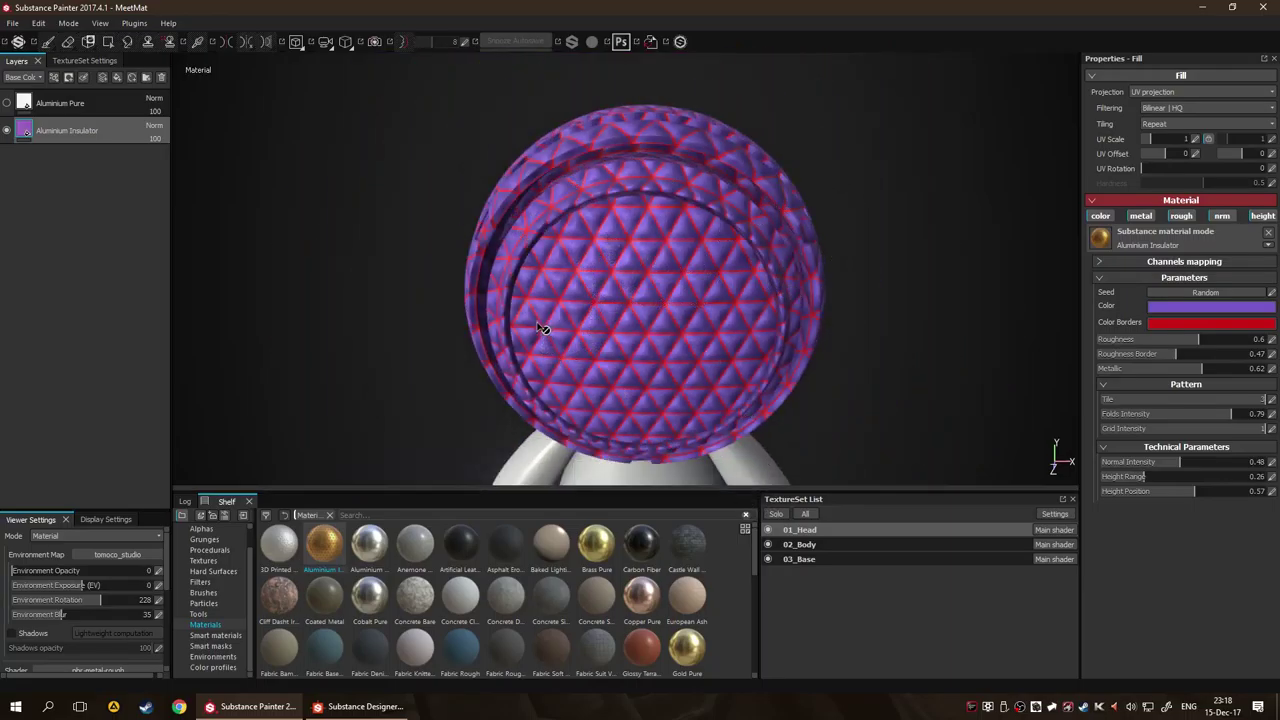
left_click_drag(782, 238, 763, 183)
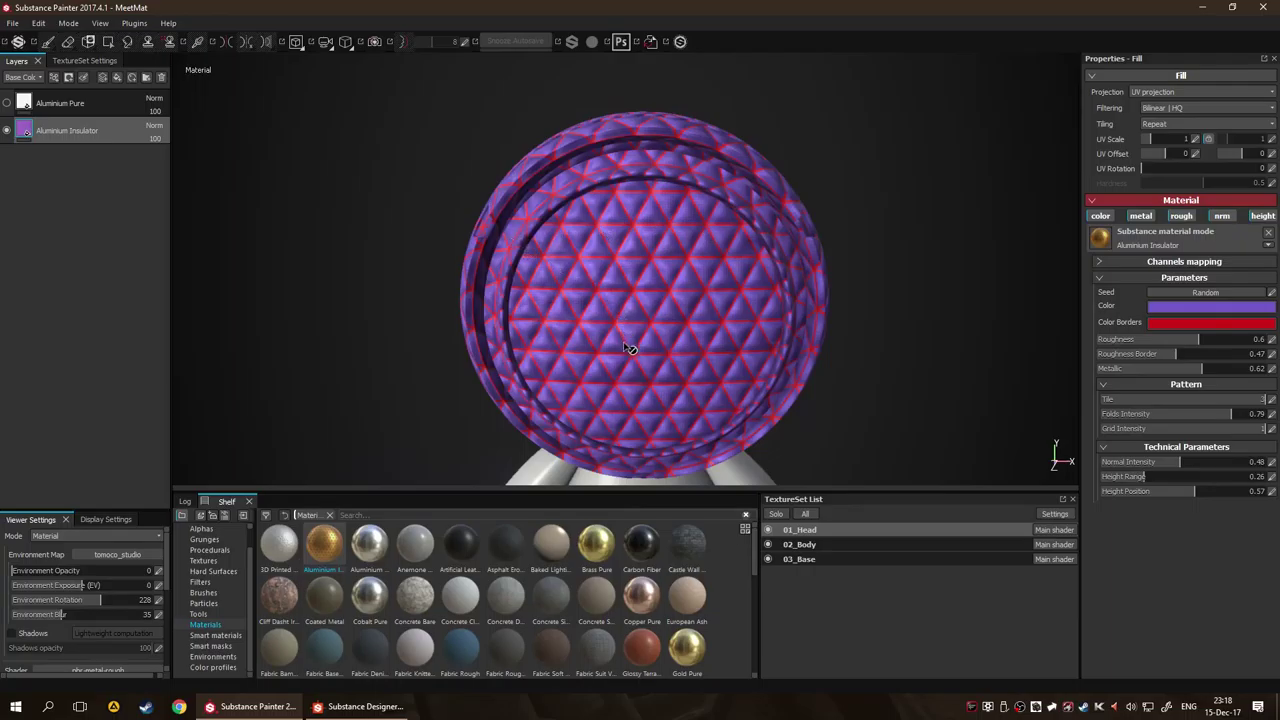
left_click(204, 529)
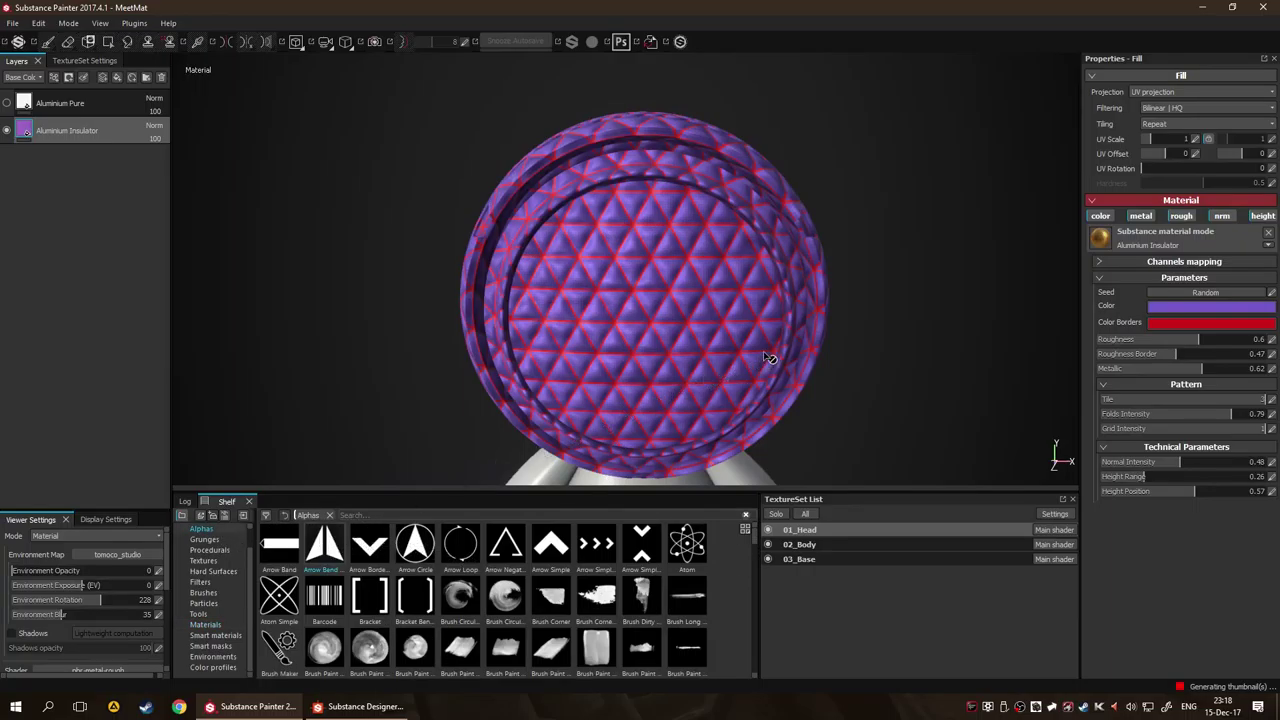
Orbit around the purple, red-bordered head from the side and top, then go to Substance Designer.
left_click_drag(770, 359, 800, 230)
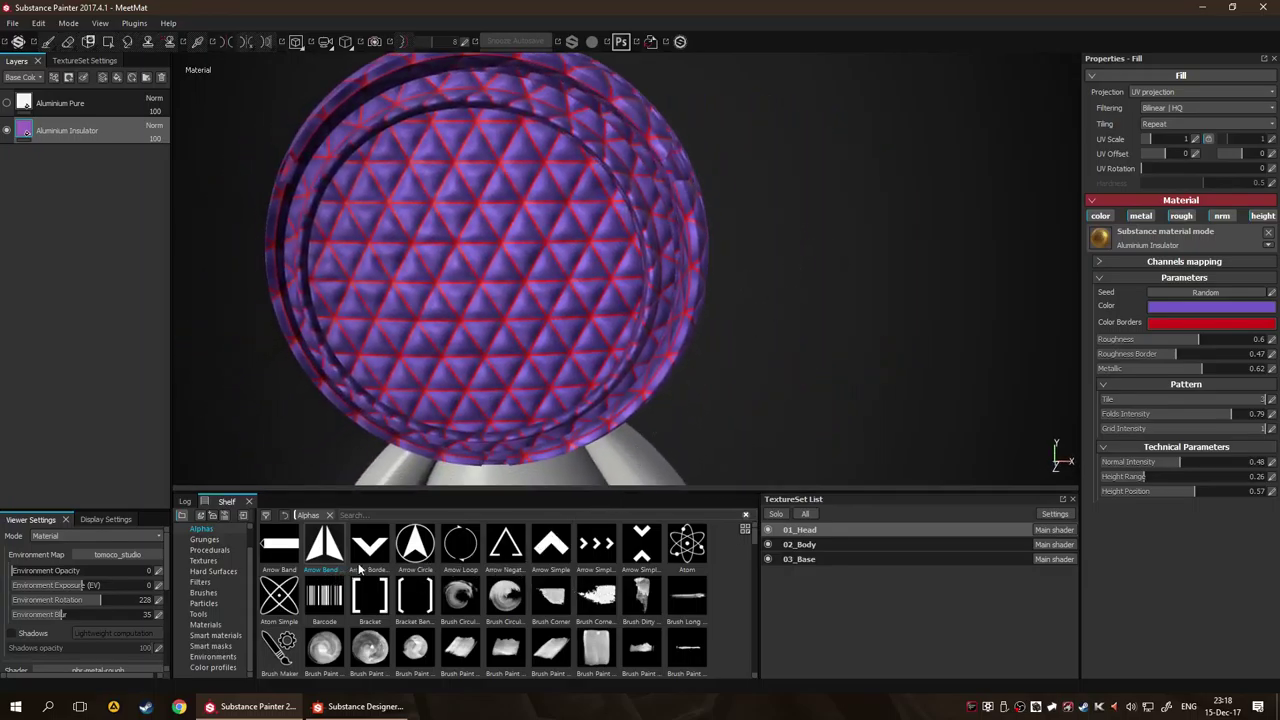
scroll(377, 600, "down", 10)
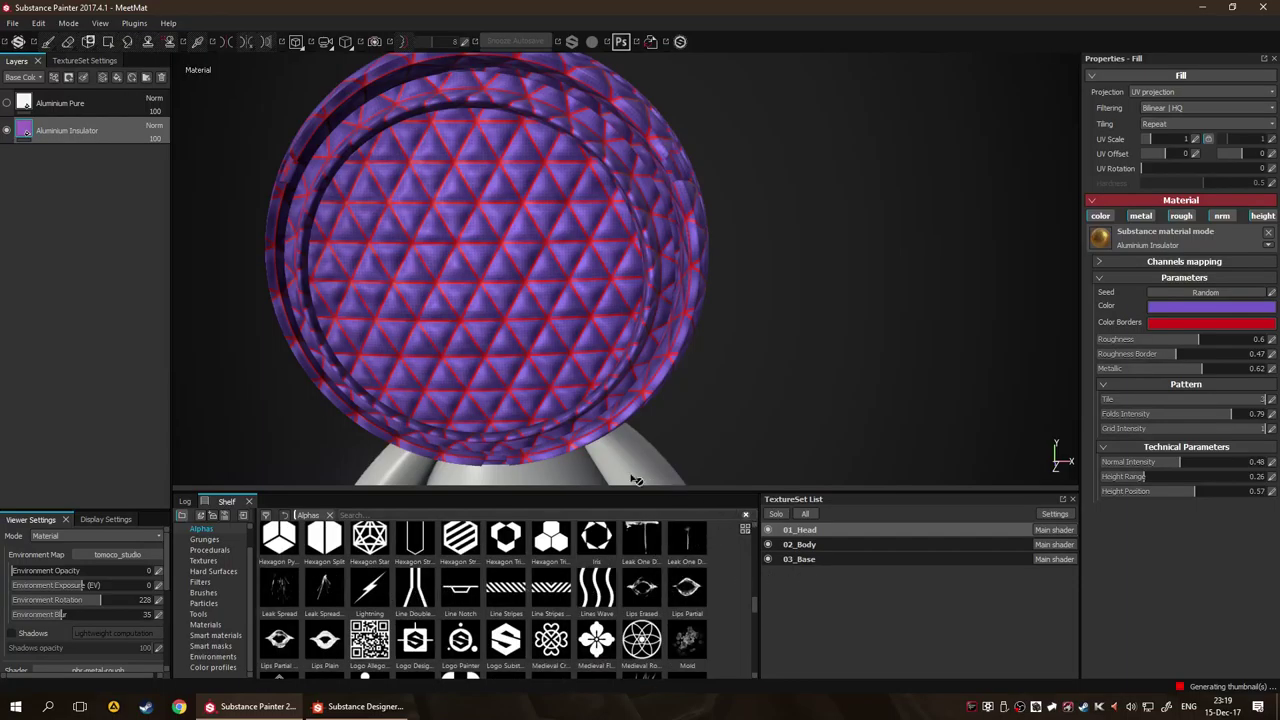
scroll(517, 329, "down", 2)
left_click_drag(517, 329, 660, 316)
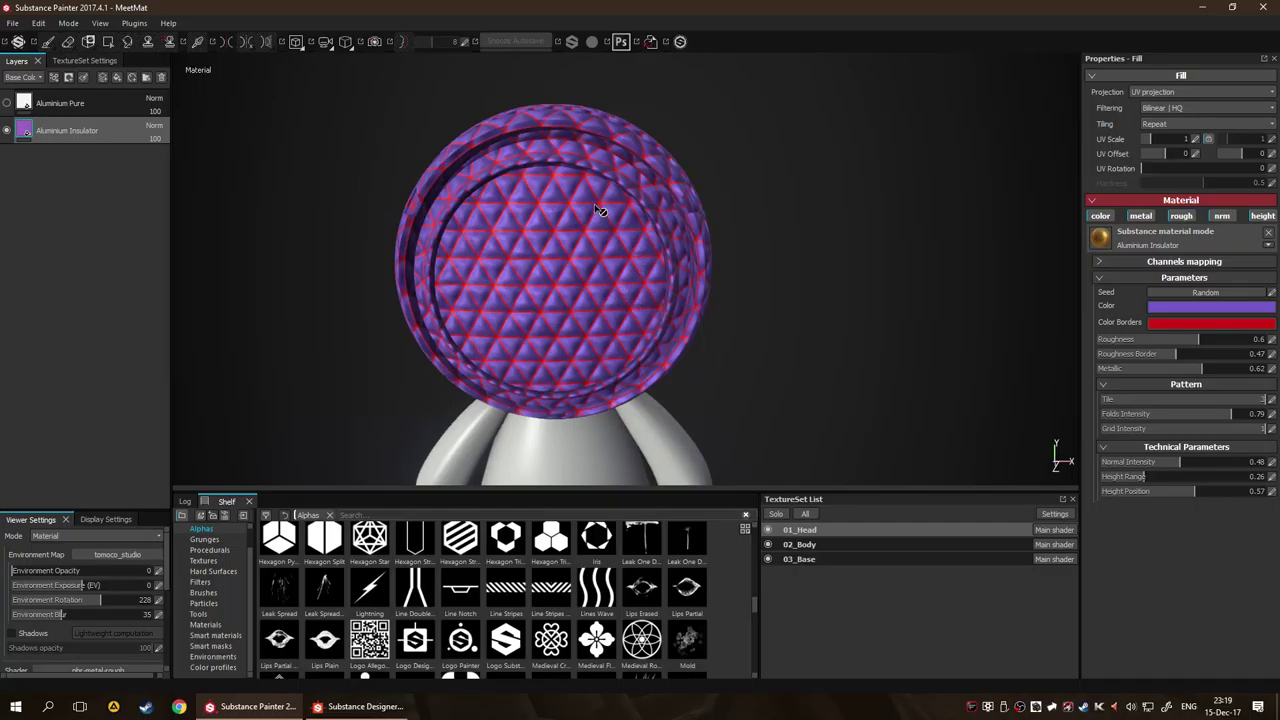
left_click_drag(585, 236, 574, 277)
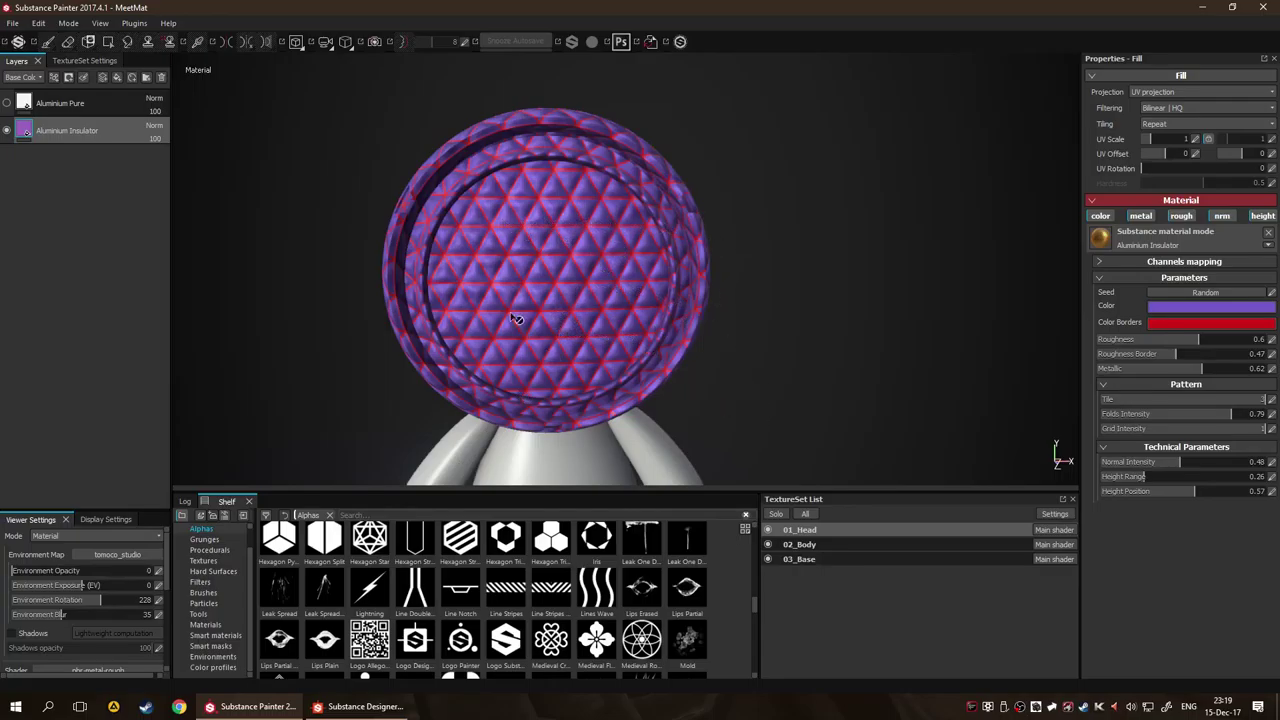
left_click(360, 706)
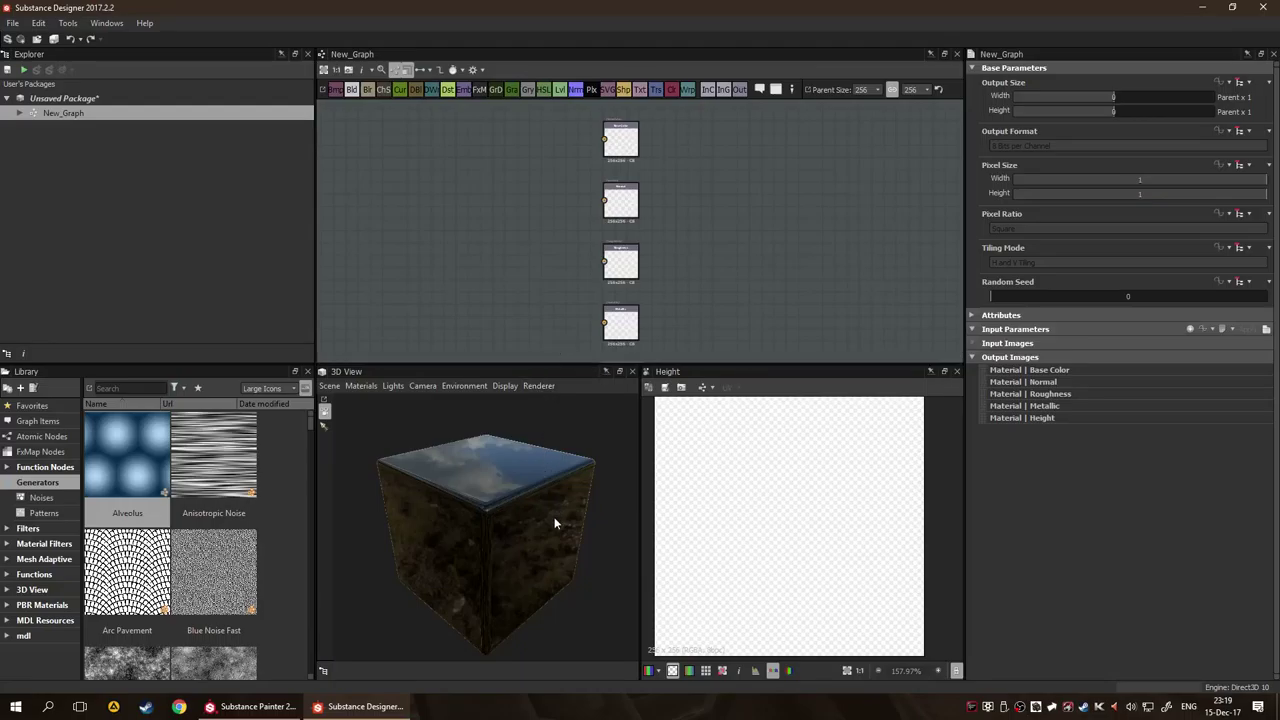
mouse_move(552, 518)
left_mouse_down()
mouse_move(451, 514)
mouse_move(560, 526)
mouse_move(542, 552)
mouse_move(545, 532)
left_mouse_up()
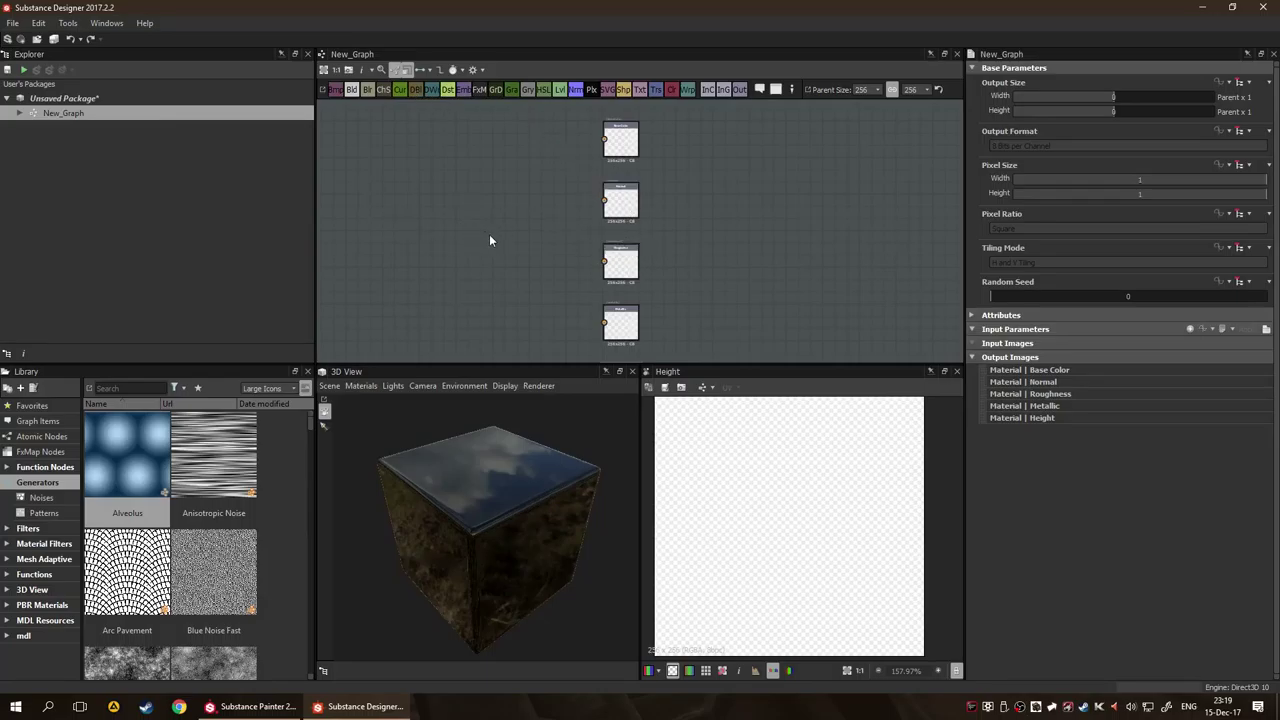
left_click(270, 705)
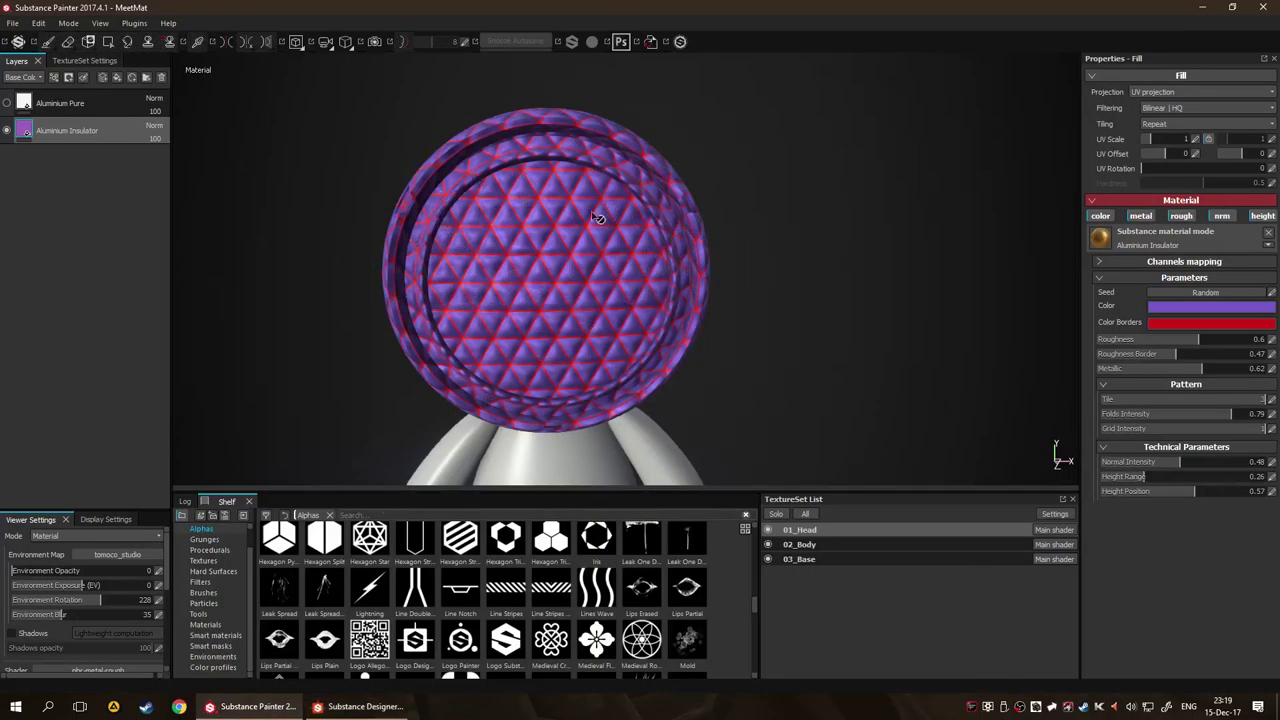
key("alt+Tab")
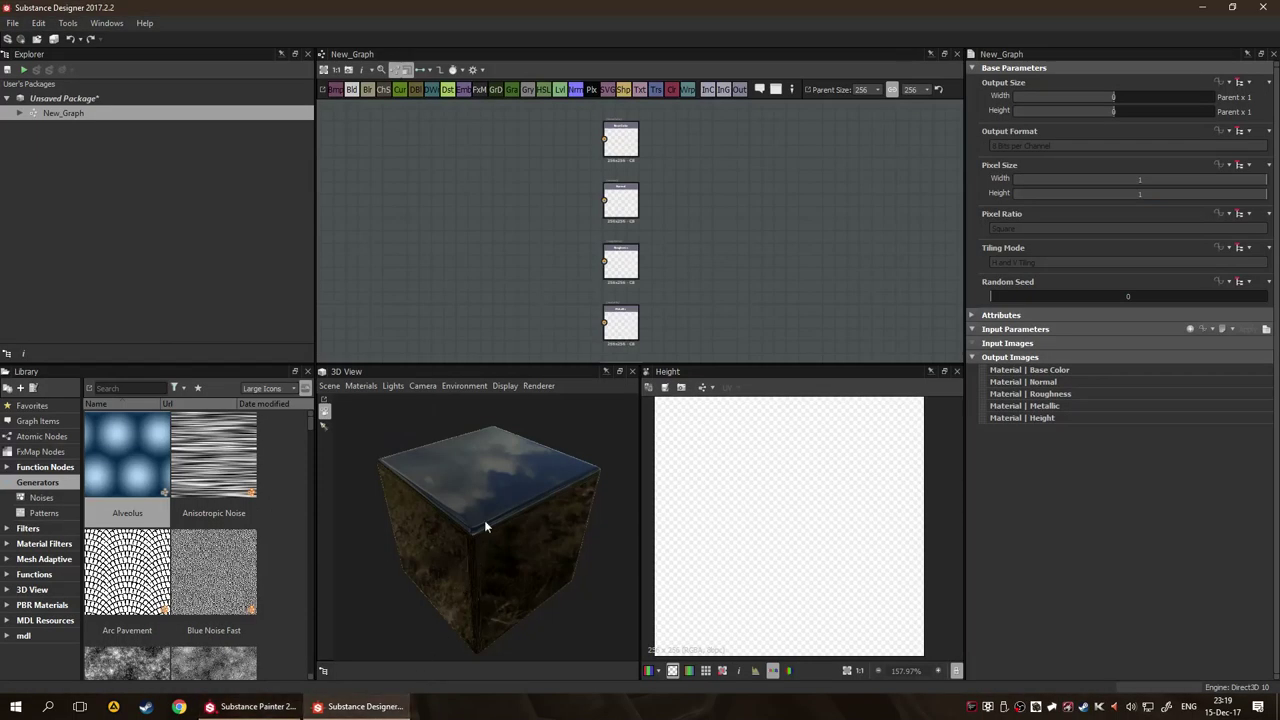
left_click_drag(477, 244, 577, 244)
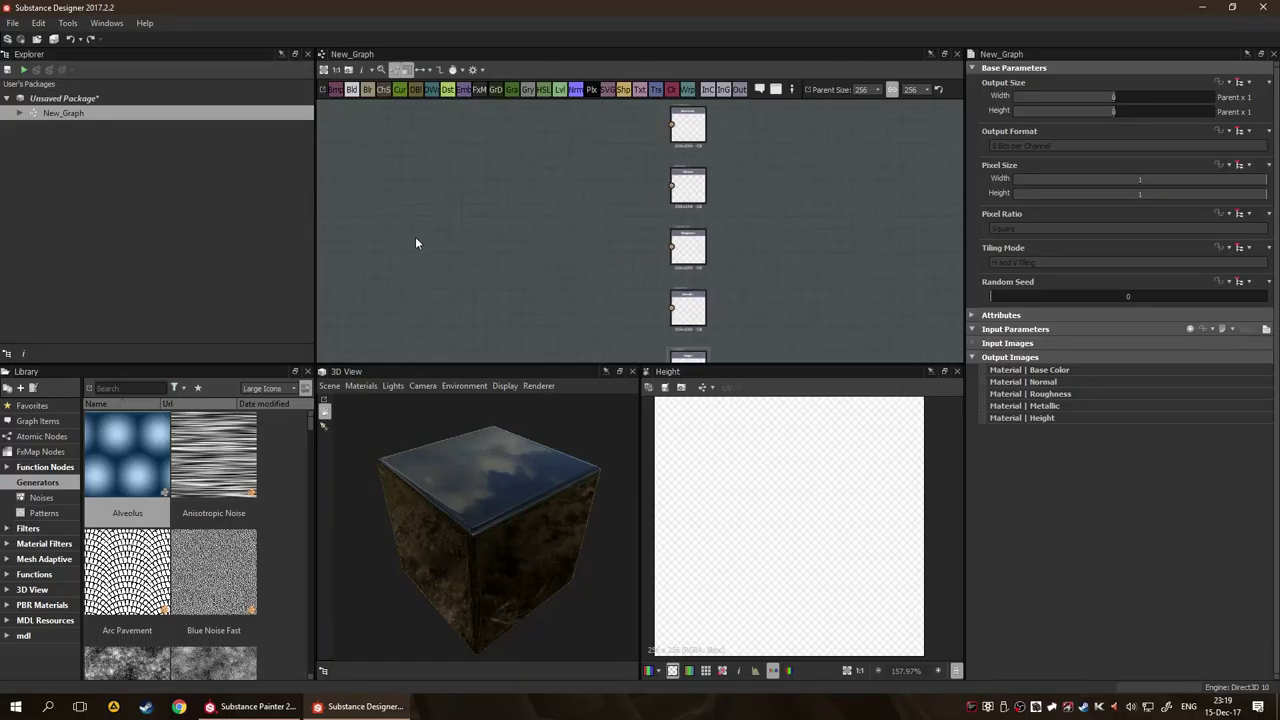
Filter the library to PBR Materials and drag Cardboard 001 into New_Graph.
left_click(14, 544)
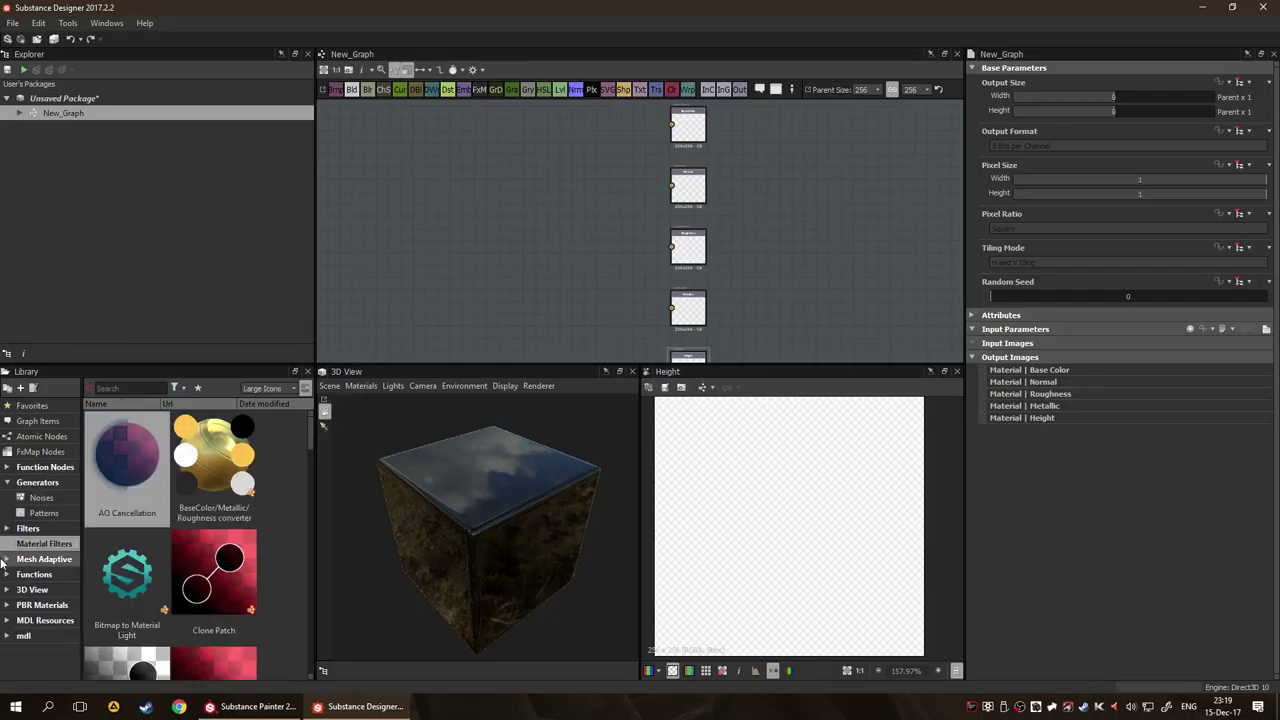
left_click(40, 605)
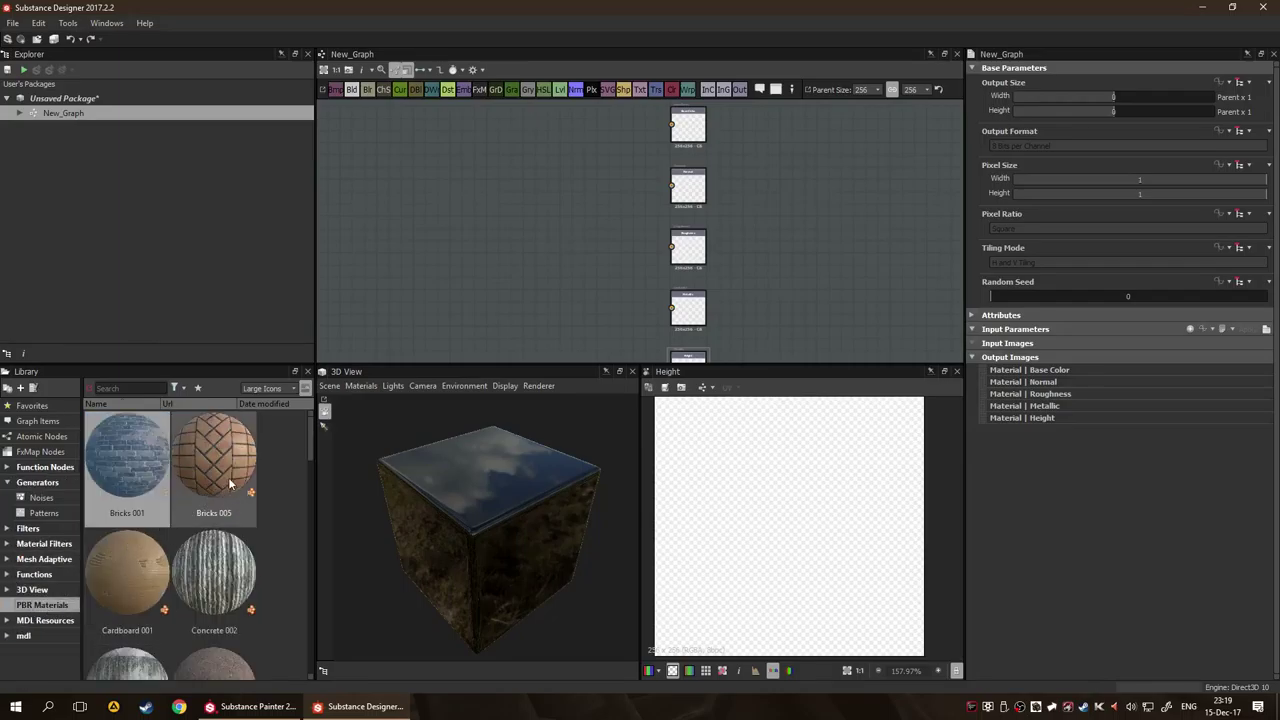
scroll(243, 485, "down", 3)
scroll(243, 485, "down", 1)
scroll(266, 483, "down", 2)
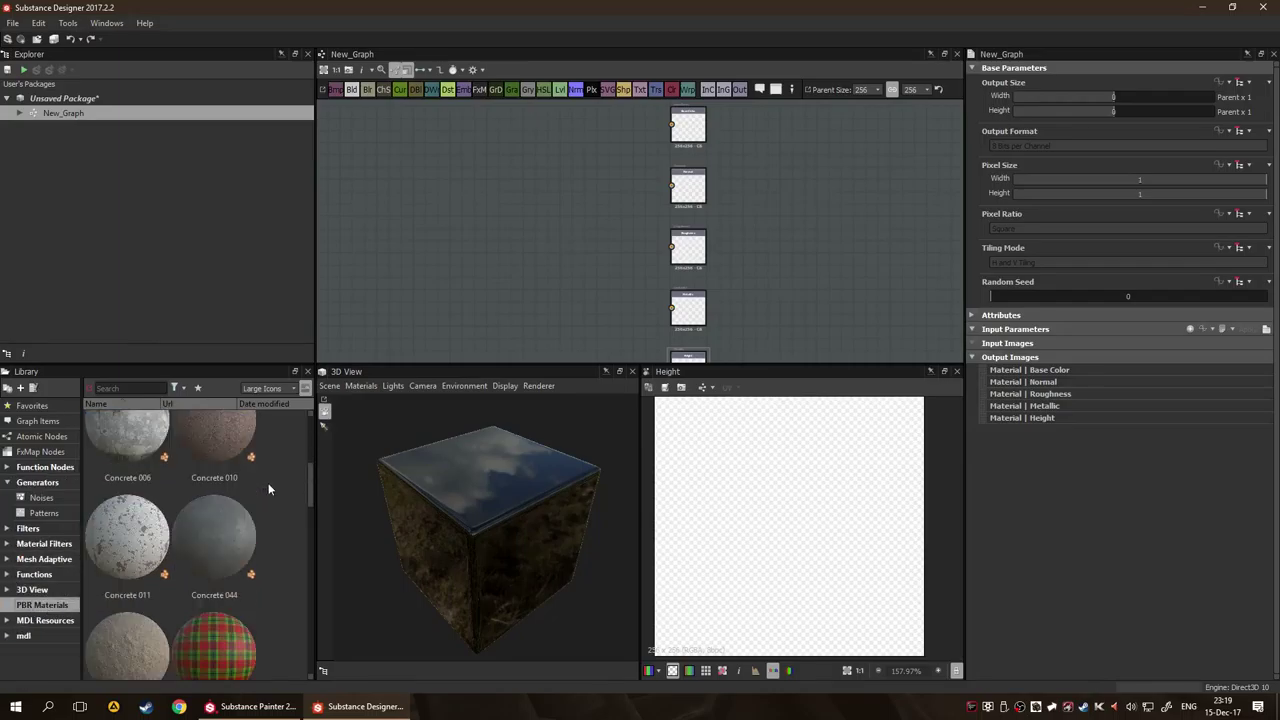
scroll(270, 490, "down", 3)
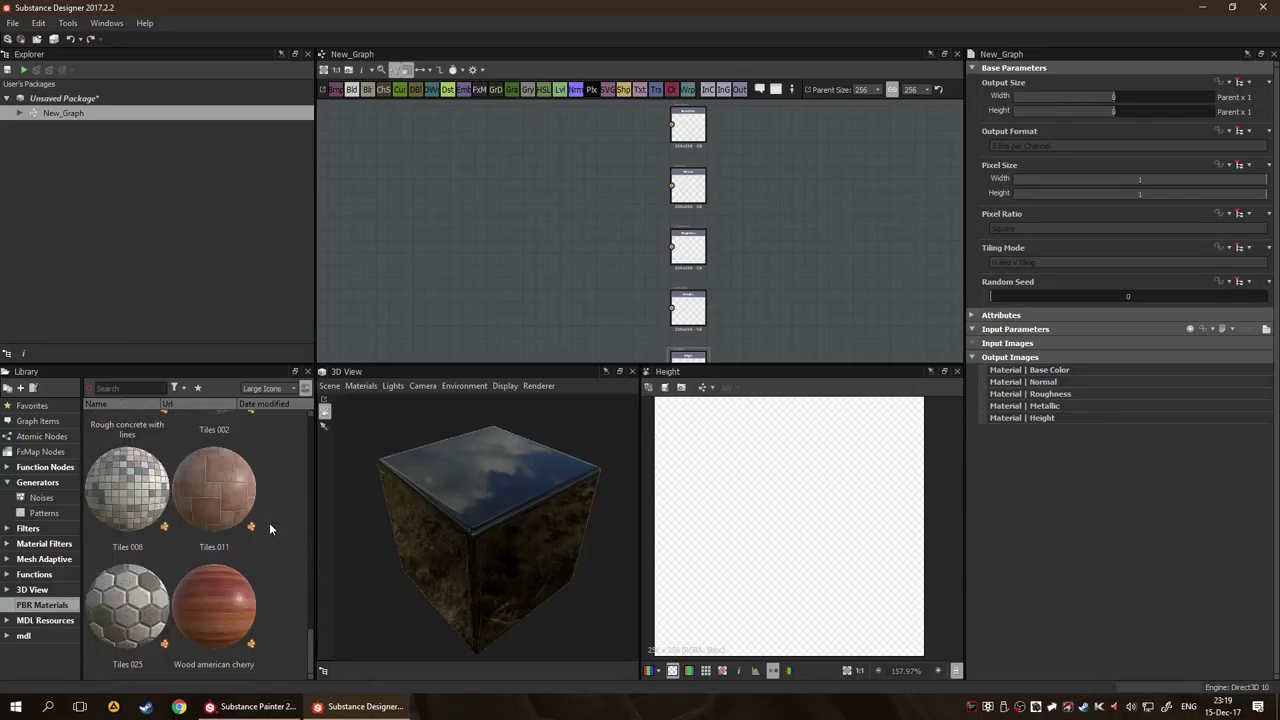
scroll(269, 524, "up", 3)
scroll(266, 531, "down", 3)
scroll(276, 524, "up", 5)
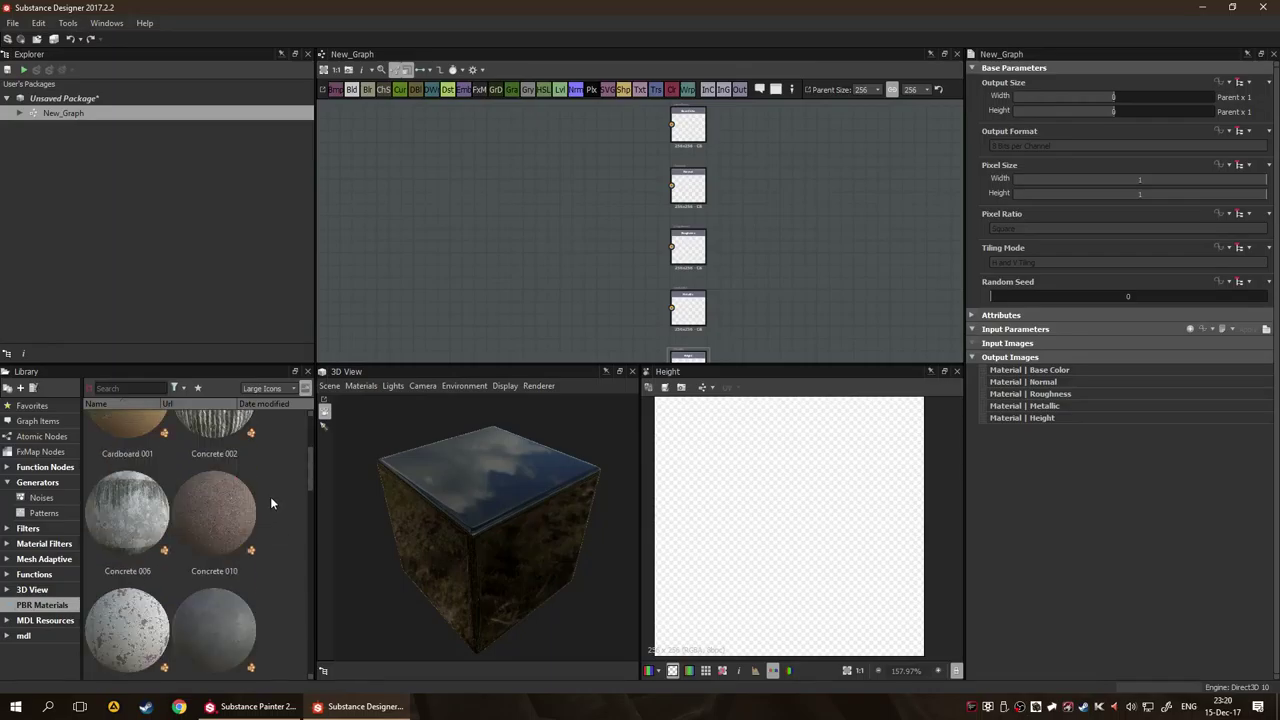
scroll(270, 496, "up", 1)
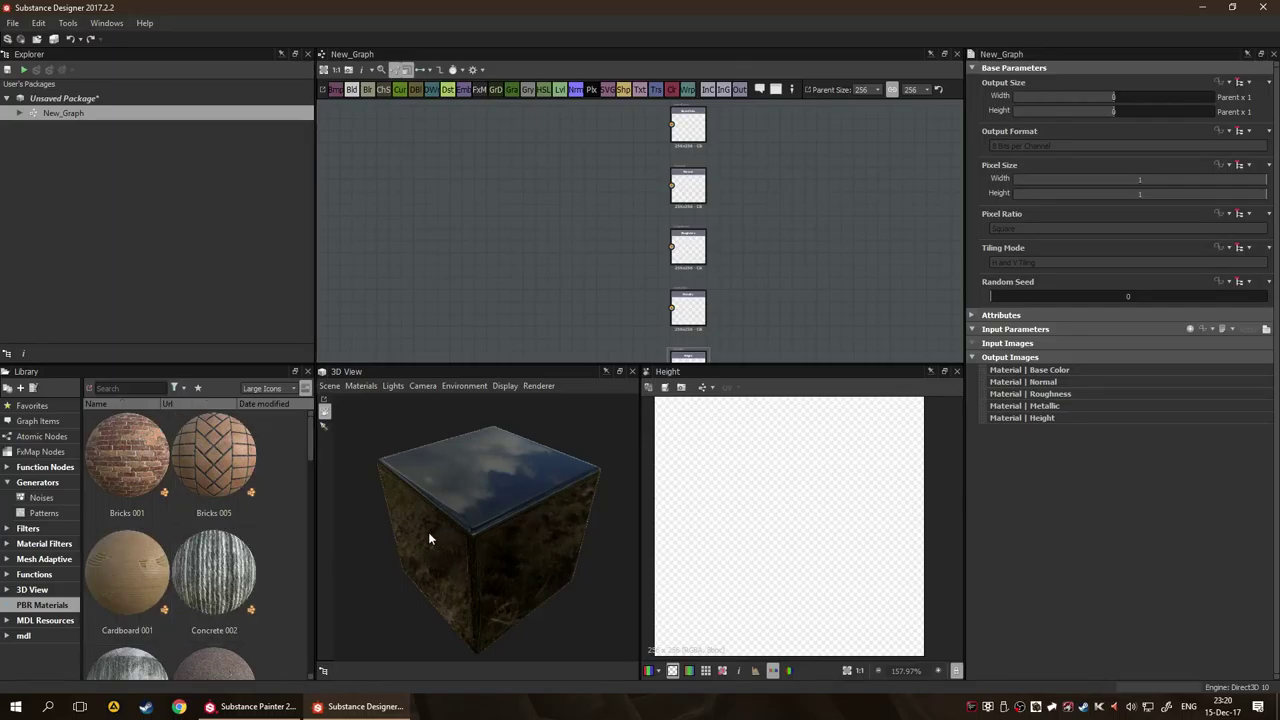
left_click_drag(128, 549, 469, 202)
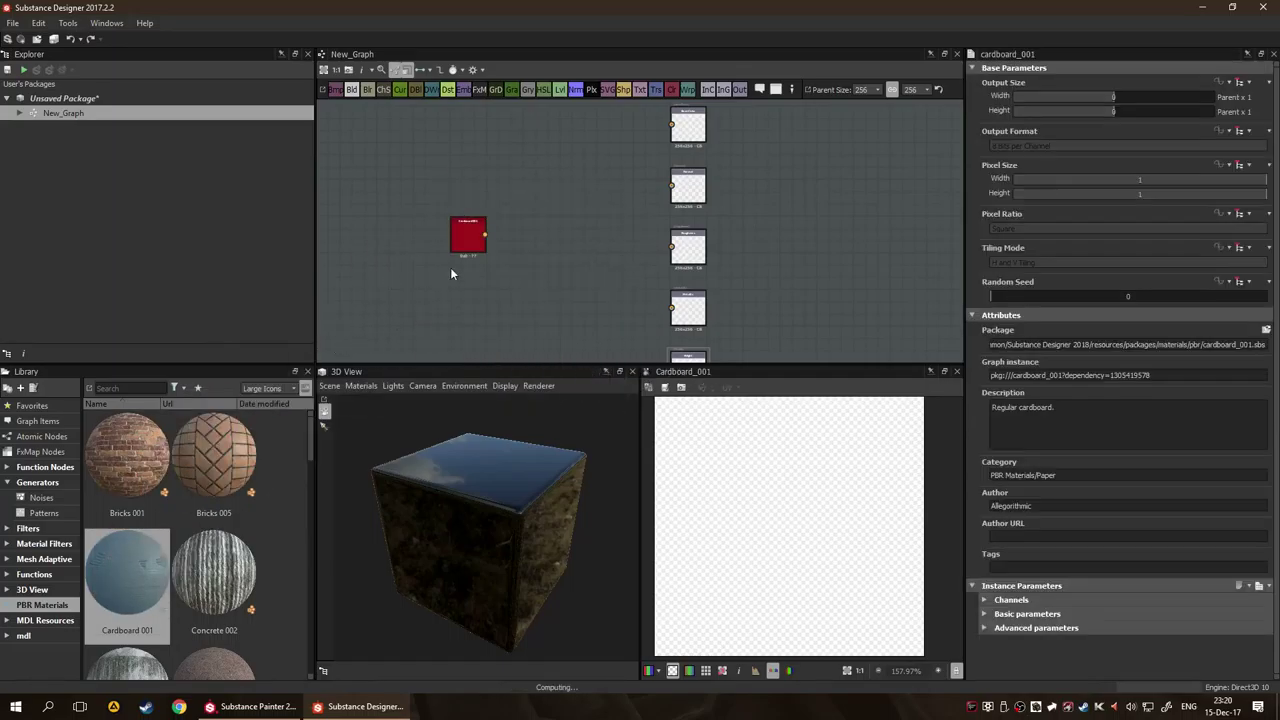
Connect Cardboard 001's outputs to New_Graph's output nodes and check the tan cardboard cube.
scroll(450, 267, "up", 2)
scroll(522, 280, "down", 2)
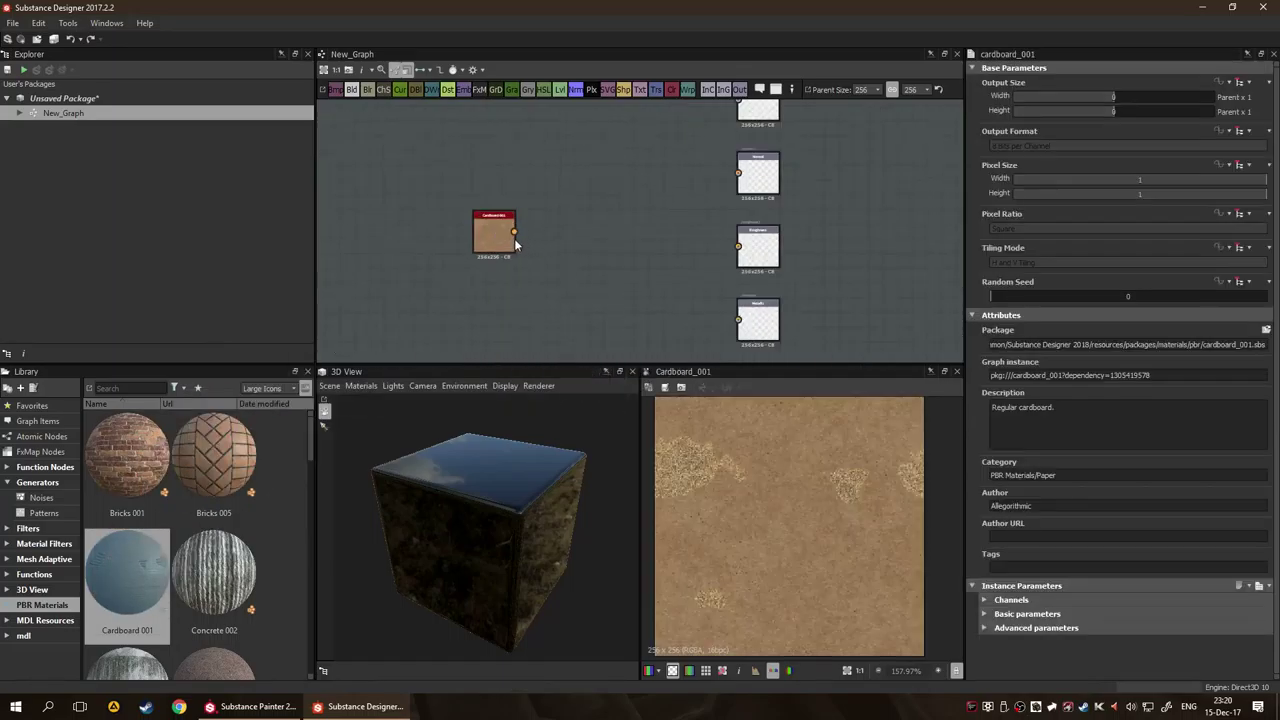
left_click_drag(608, 266, 543, 261)
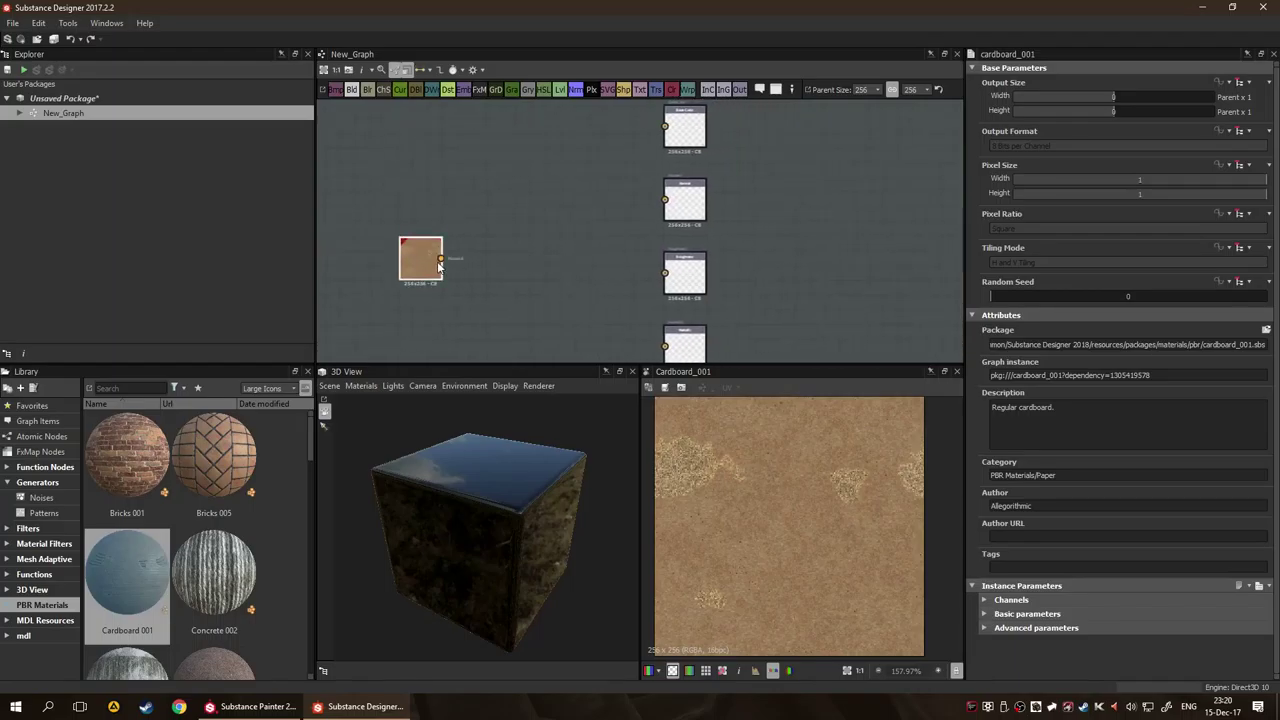
left_click_drag(441, 259, 664, 128)
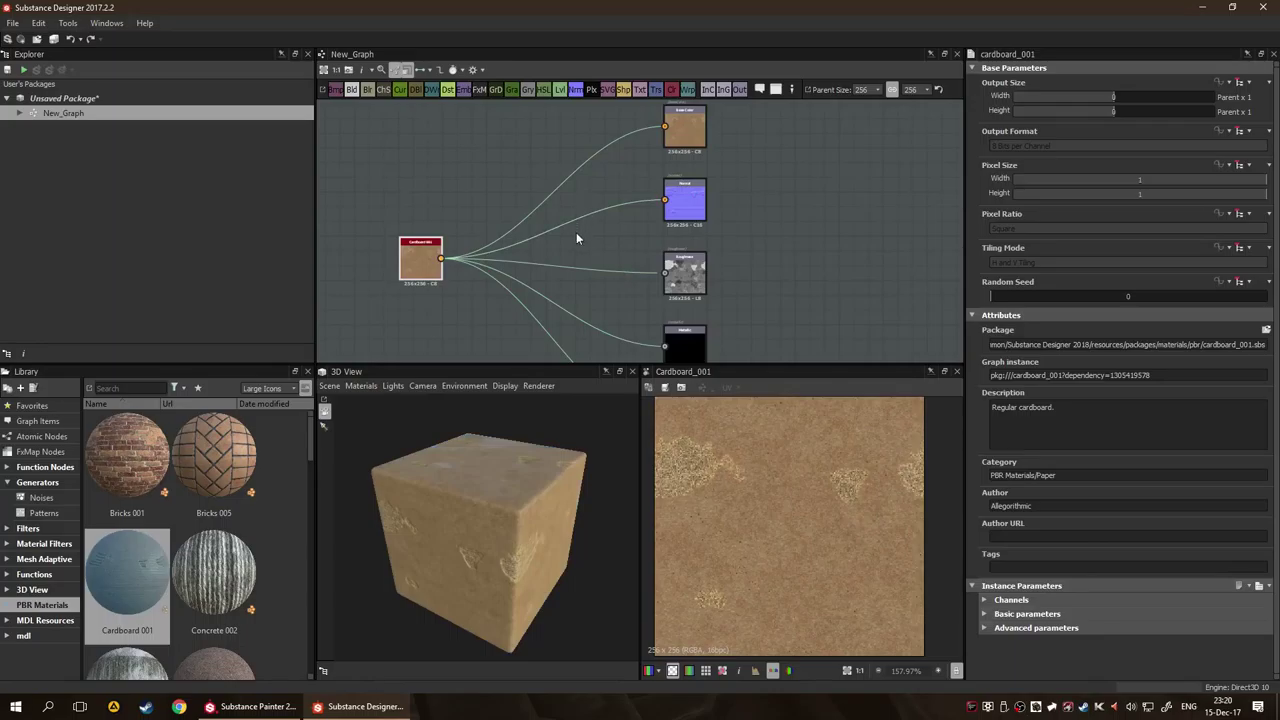
left_click_drag(542, 513, 472, 499)
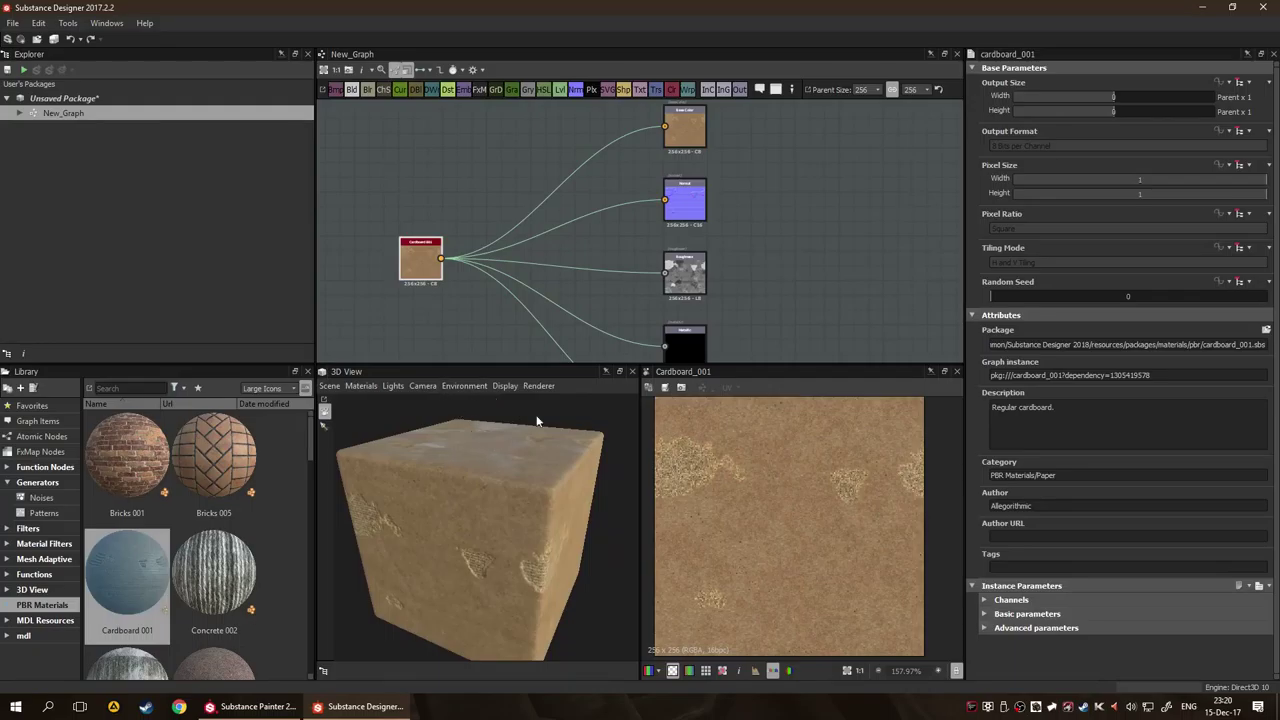
Set the cardboard's Contrast to 0.25 and Luminosity to 0.42, returning Hue Shift to 0.
left_click(419, 266)
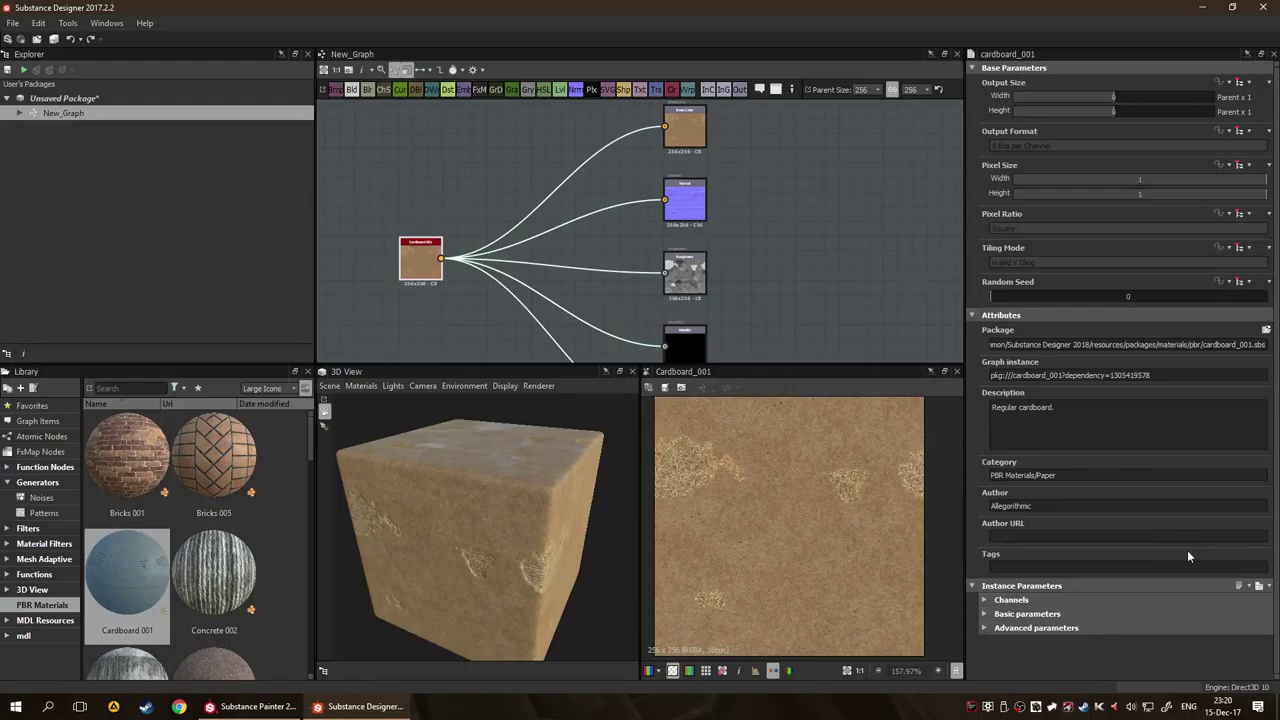
left_click(986, 614)
scroll(1097, 585, "down", 3)
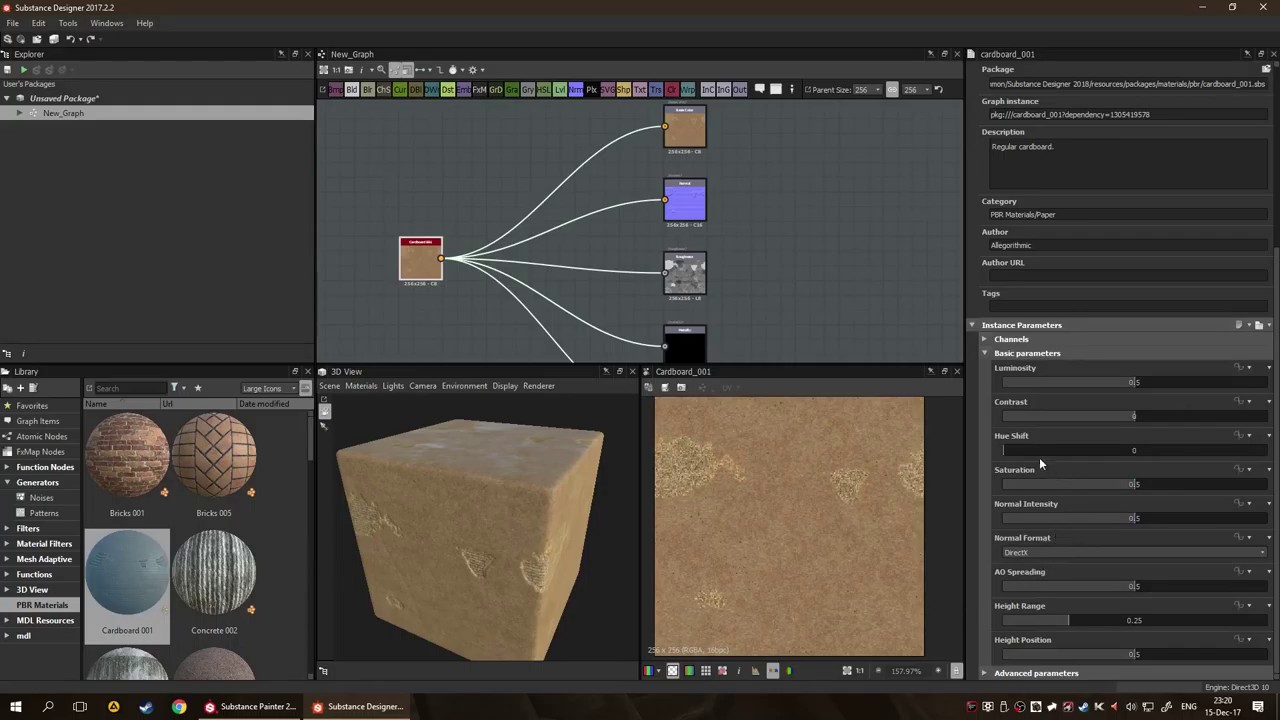
left_click_drag(1019, 450, 1048, 450)
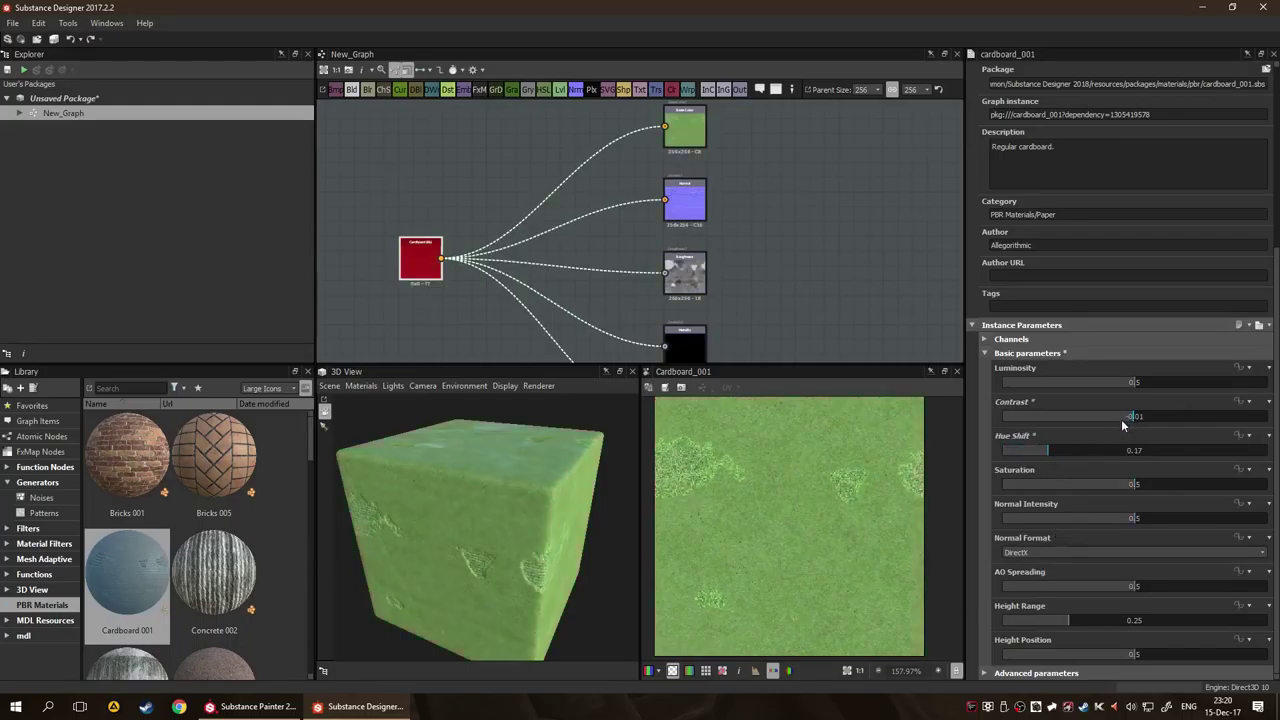
left_click(1166, 417)
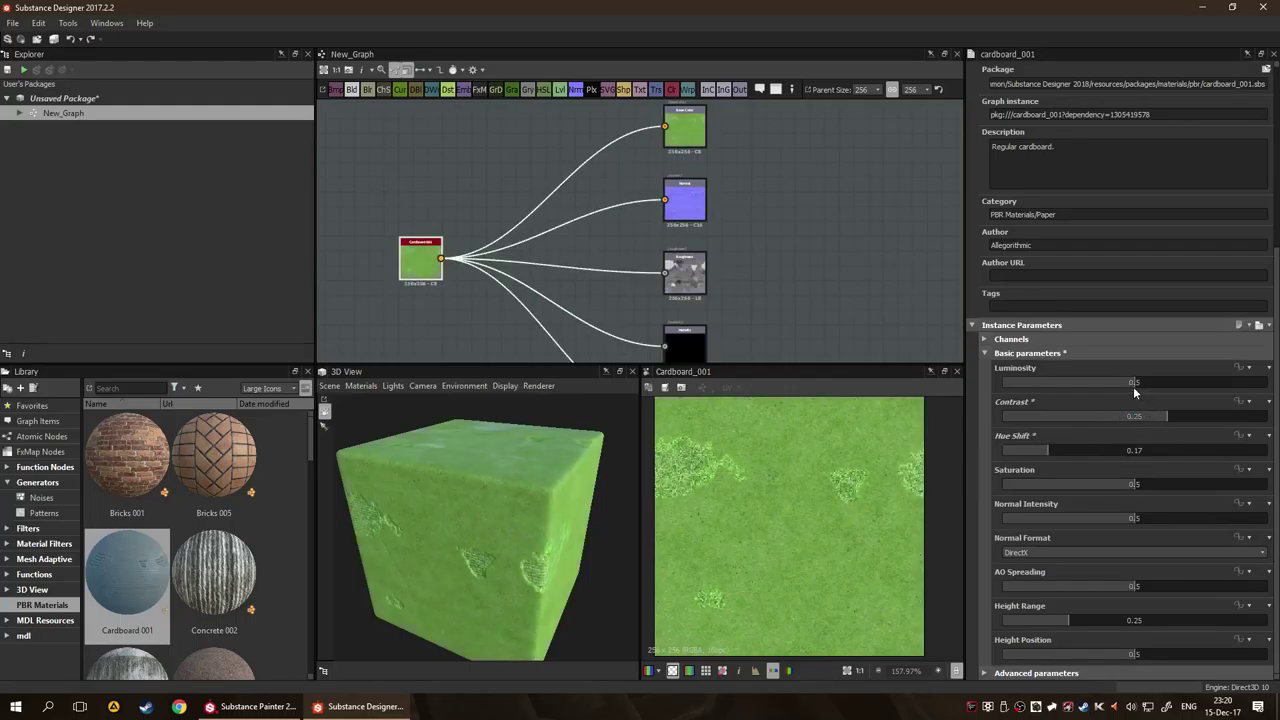
left_click_drag(1140, 380, 1112, 386)
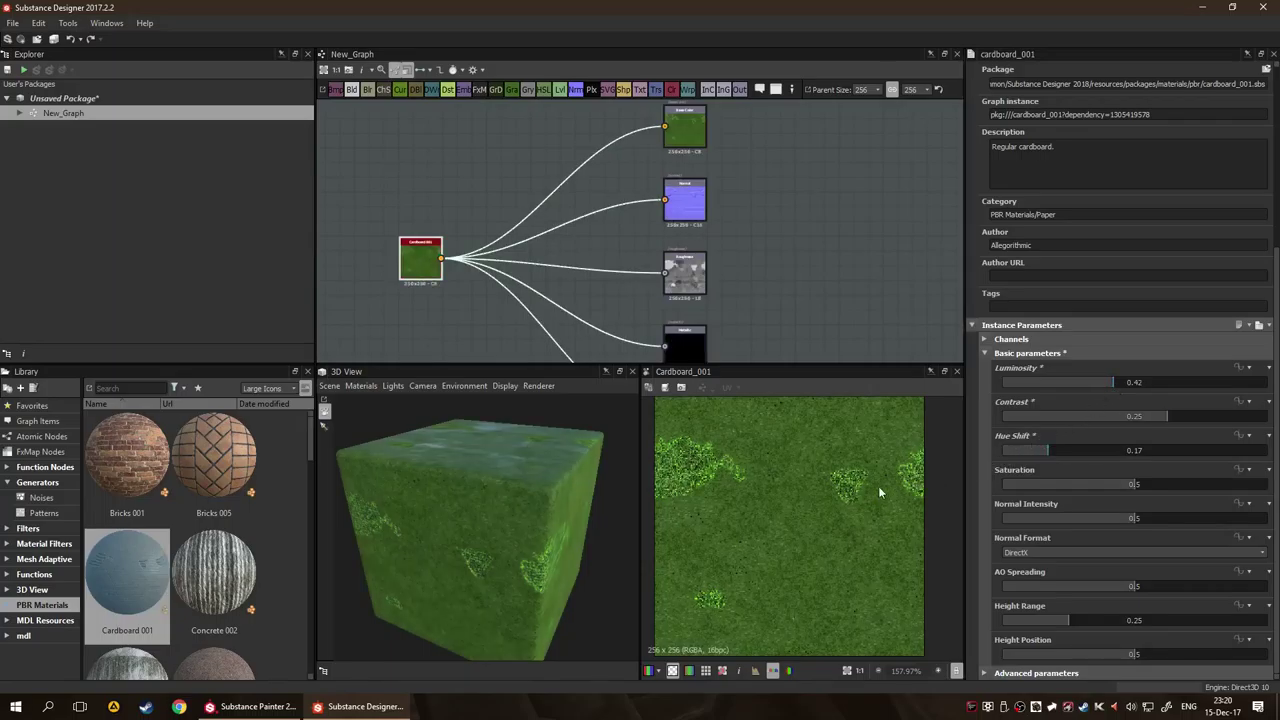
mouse_move(1061, 447)
left_mouse_down()
mouse_move(1024, 445)
mouse_move(1043, 453)
left_mouse_up()
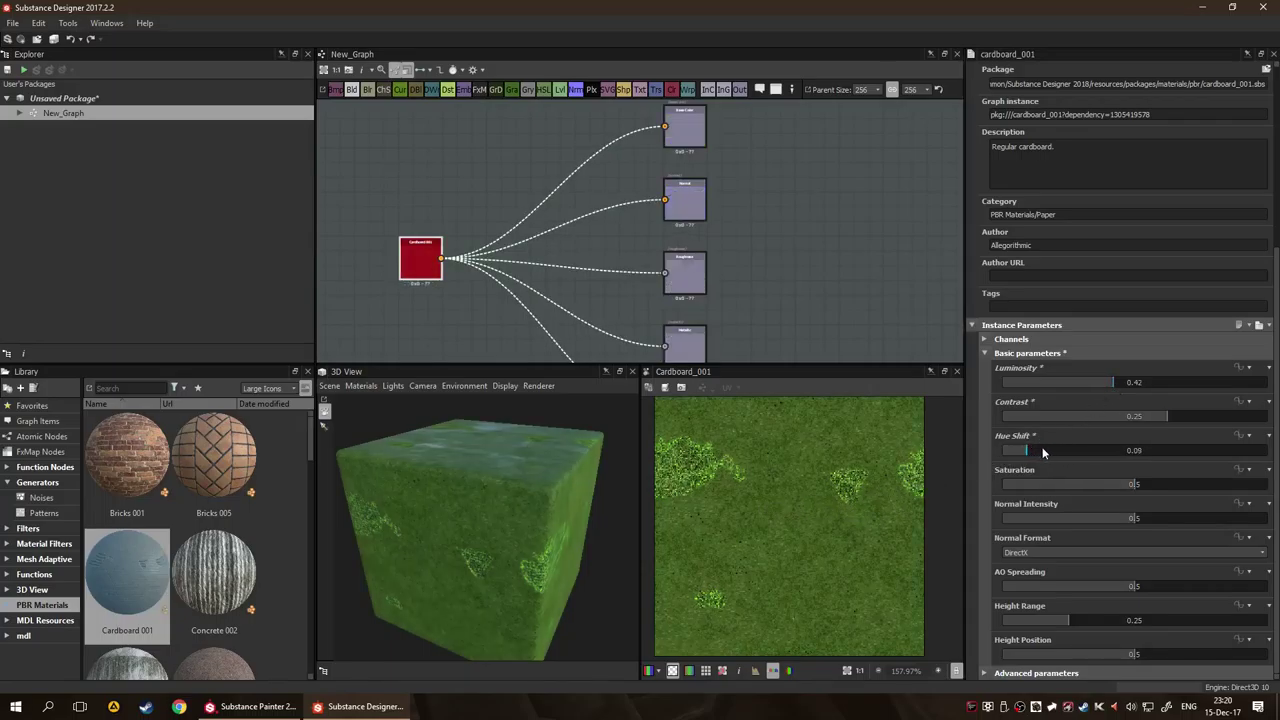
left_click_drag(1149, 452, 780, 383)
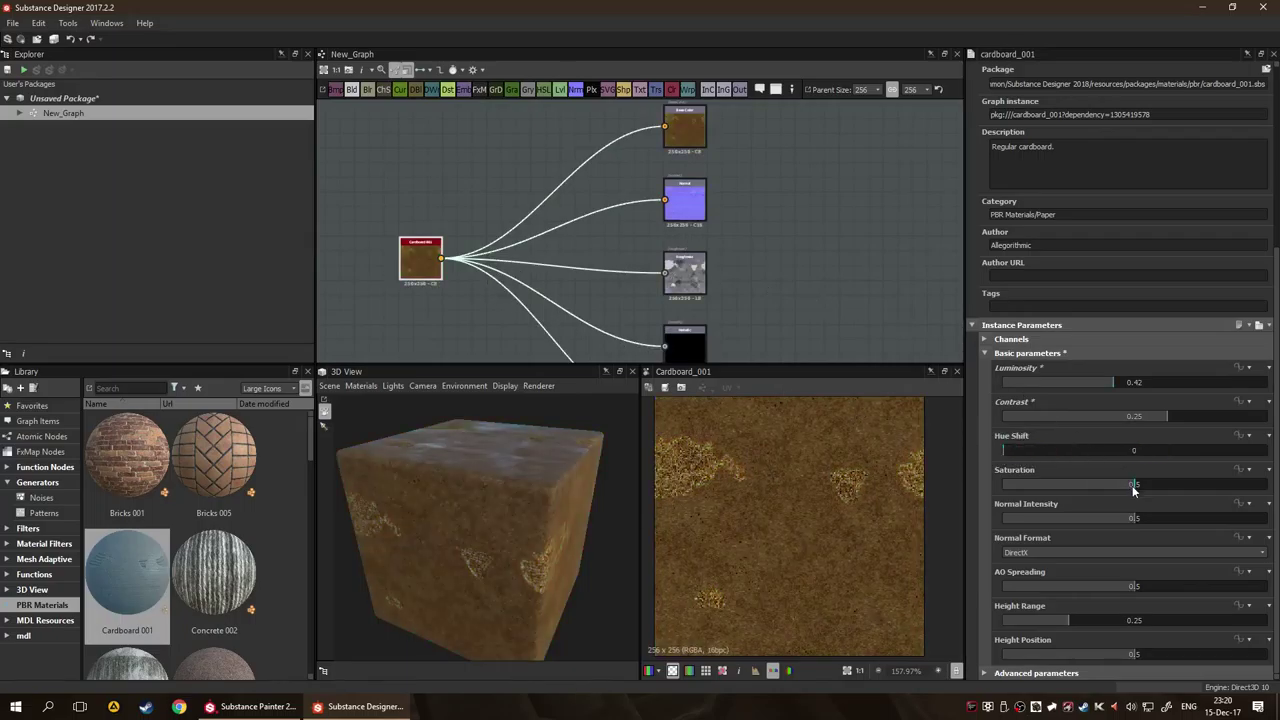
Reframe the graph around the nodes and deselect the cardboard node.
scroll(445, 246, "up", 2)
left_click_drag(445, 246, 688, 298)
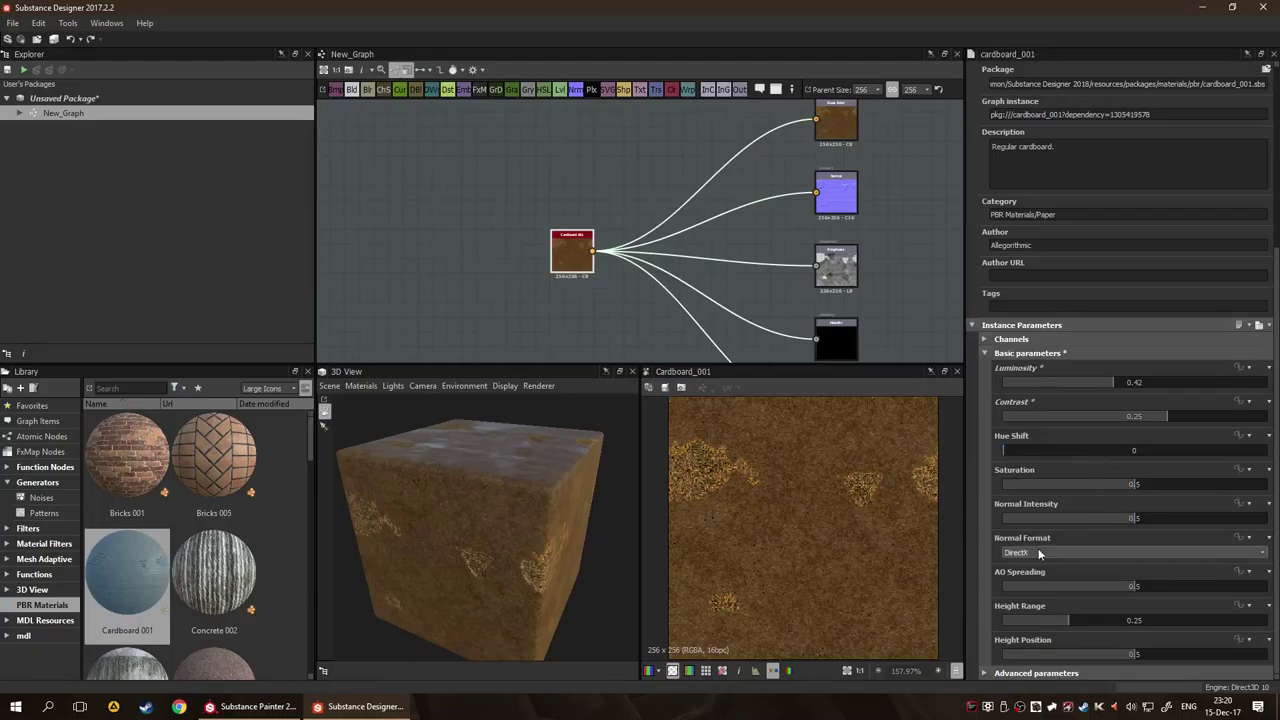
scroll(752, 496, "up", 5)
scroll(836, 505, "down", 3)
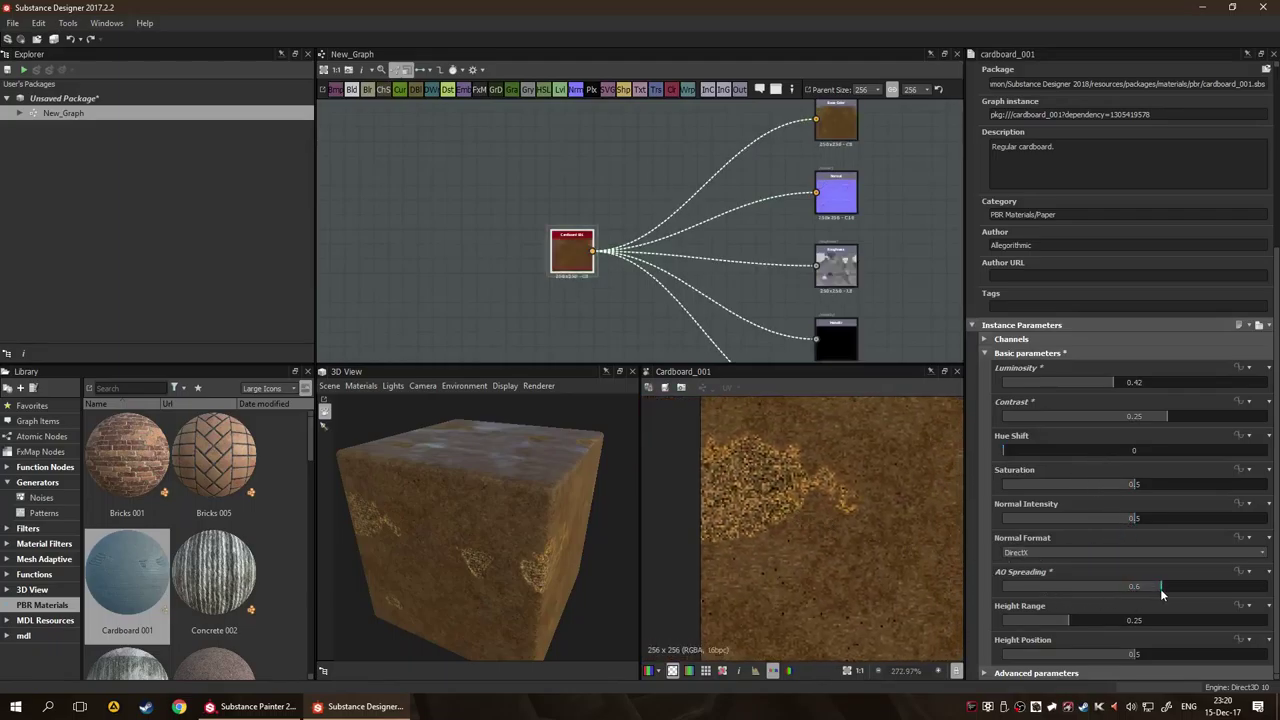
left_click(662, 212)
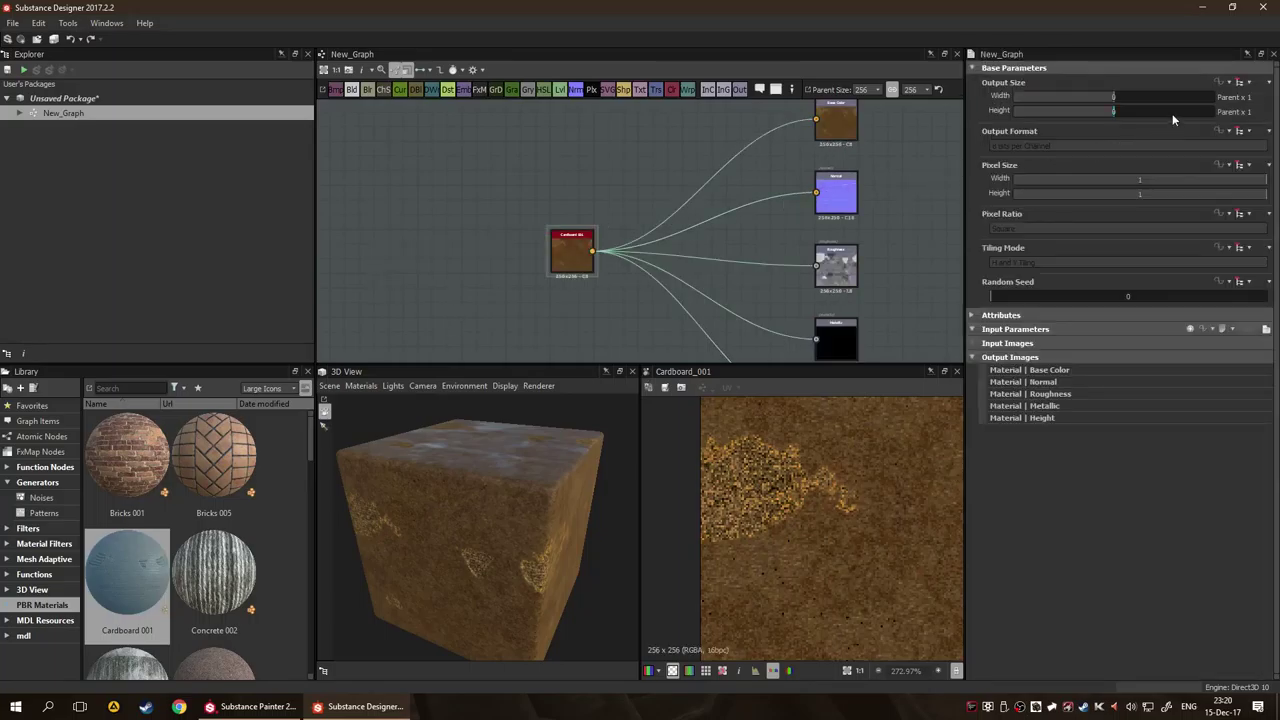
Switch the graph's Output Size to absolute and raise it to 4096 px.
left_click(1240, 82)
left_click(1210, 116)
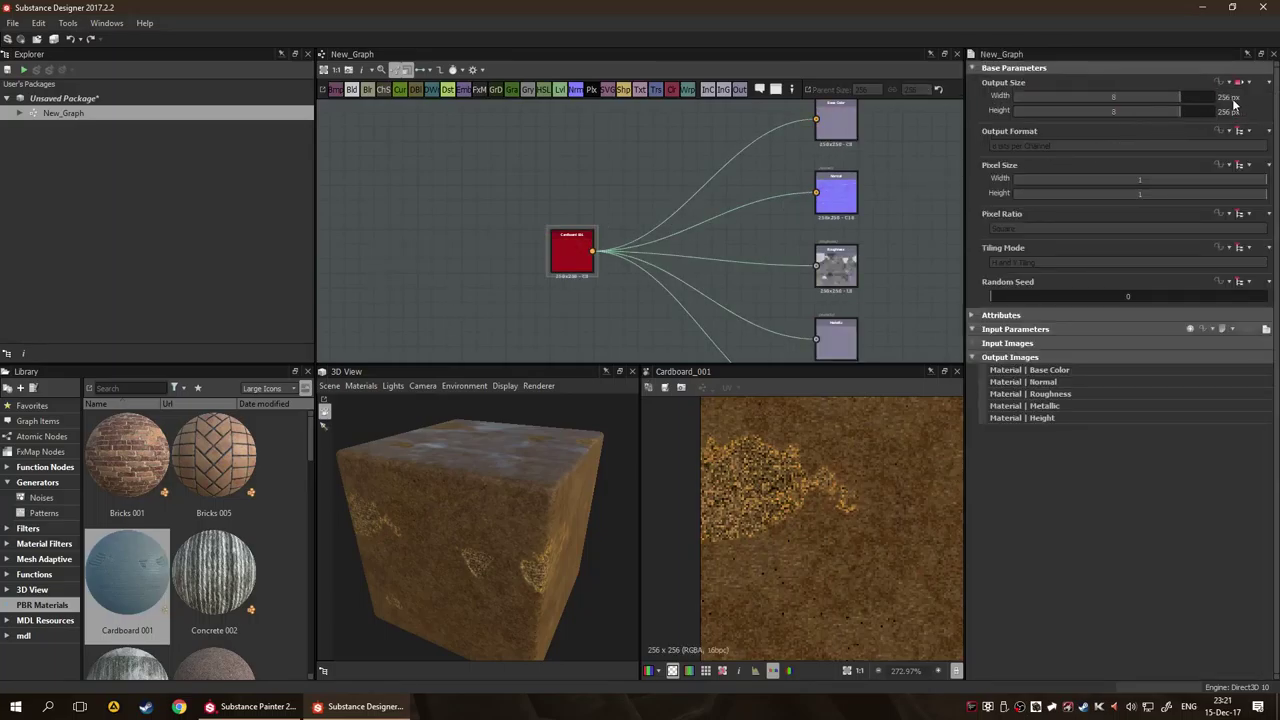
left_click_drag(1183, 94, 1215, 96)
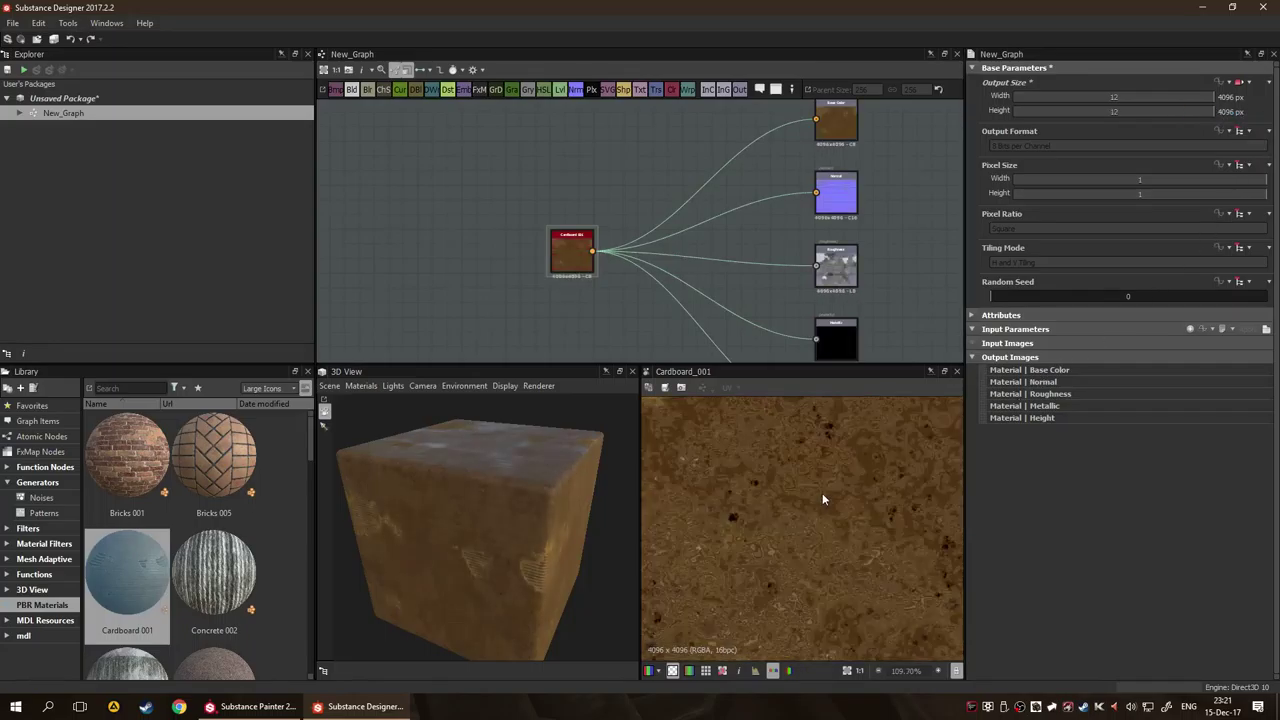
Pan around the cardboard texture preview, then bring Substance Painter to the front.
scroll(818, 483, "up", 2)
scroll(864, 513, "down", 2)
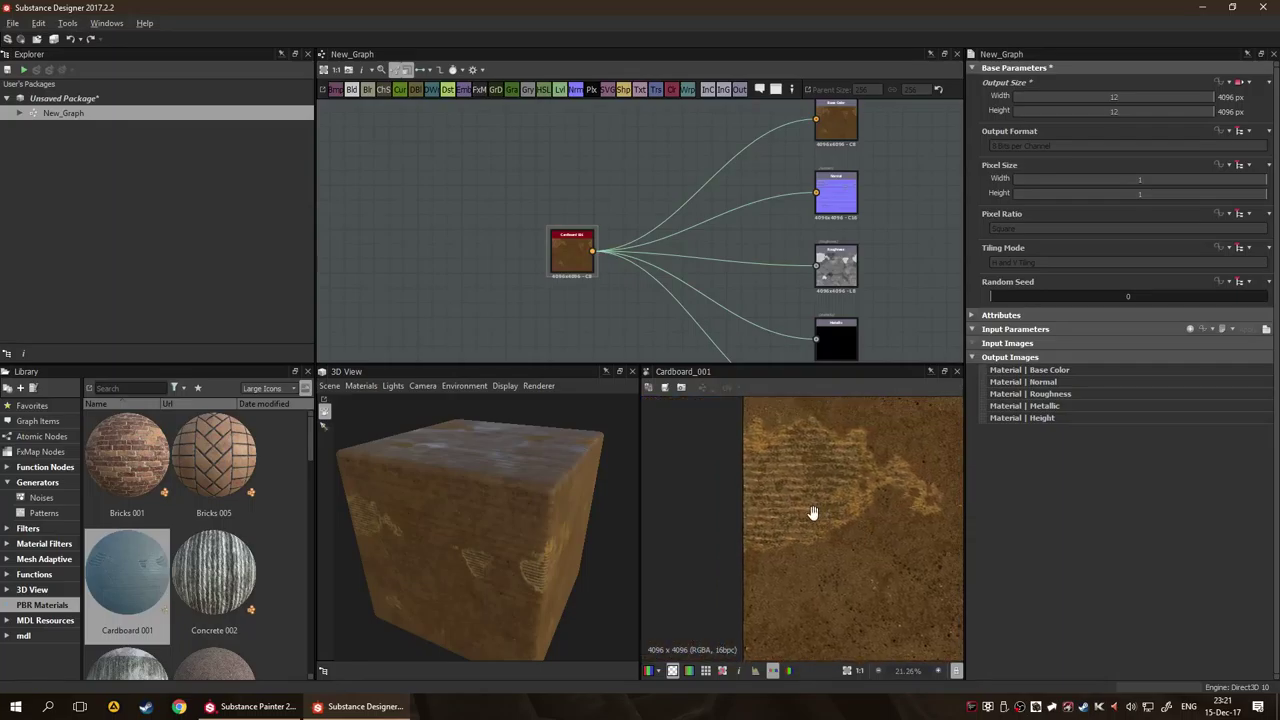
scroll(814, 514, "up", 2)
left_click_drag(830, 497, 825, 477)
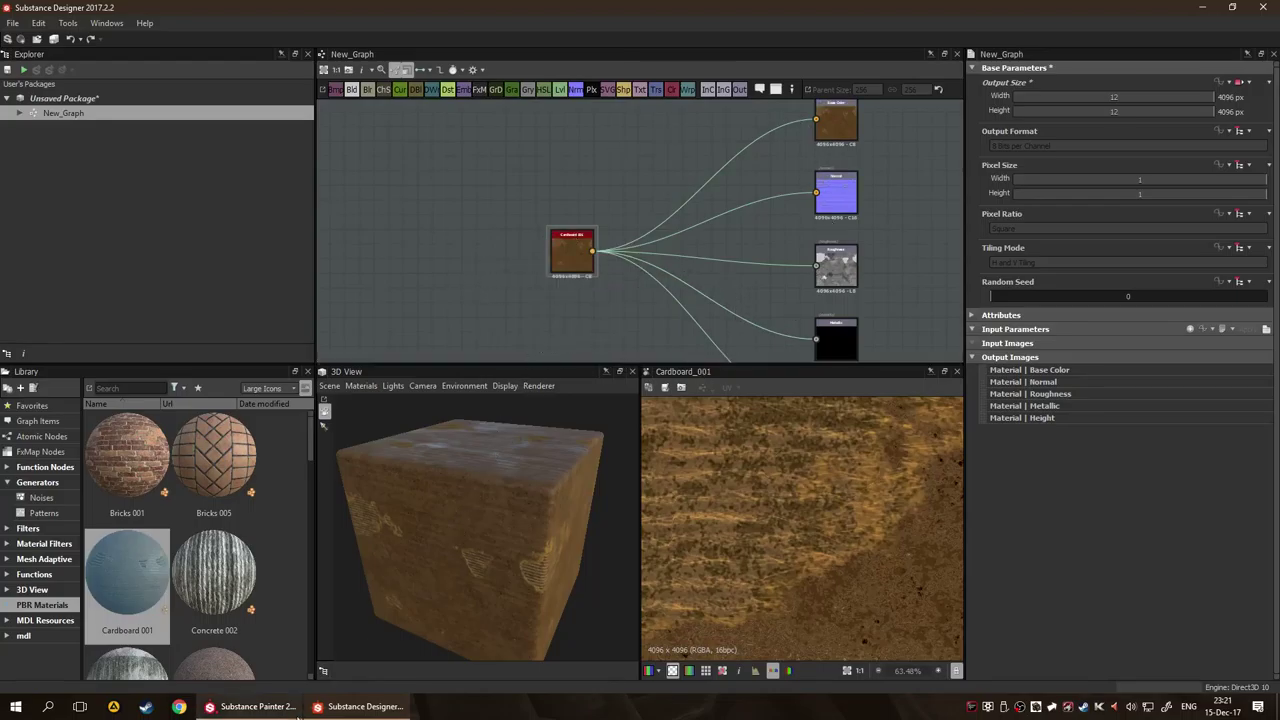
left_click(257, 706)
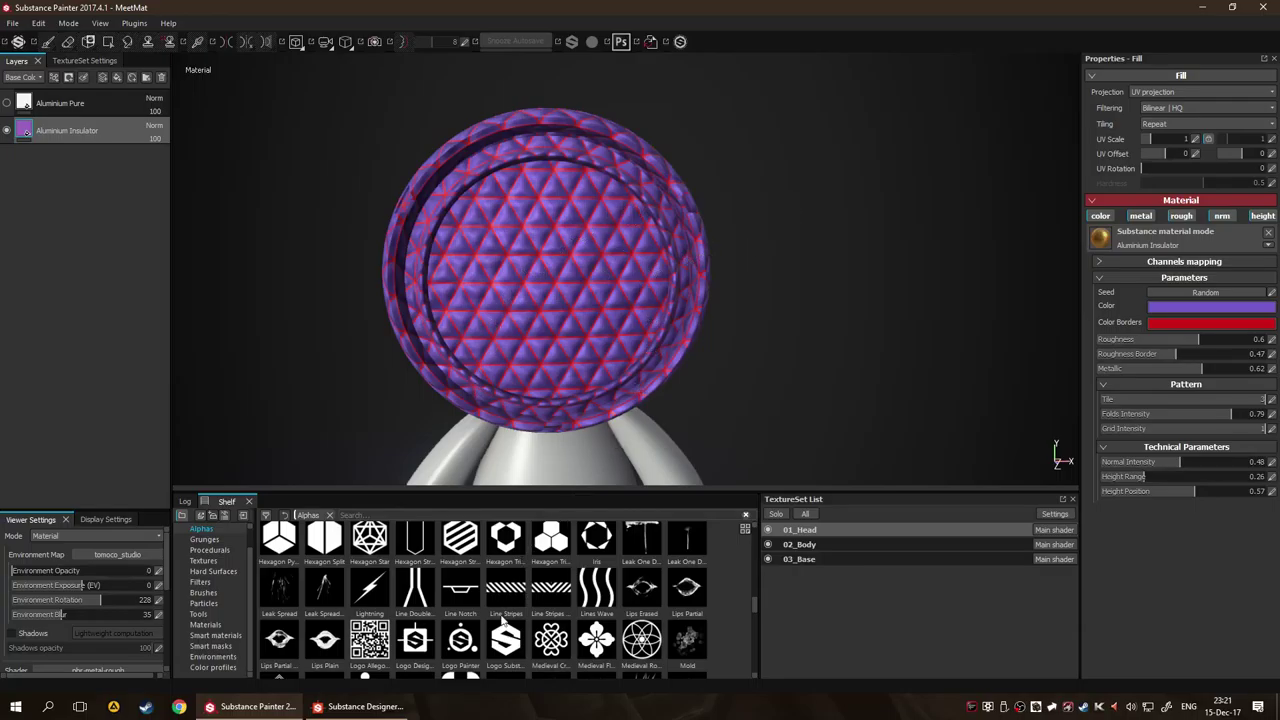
Switch back to the Cardboard 001 graph in Substance Designer.
left_click(357, 706)
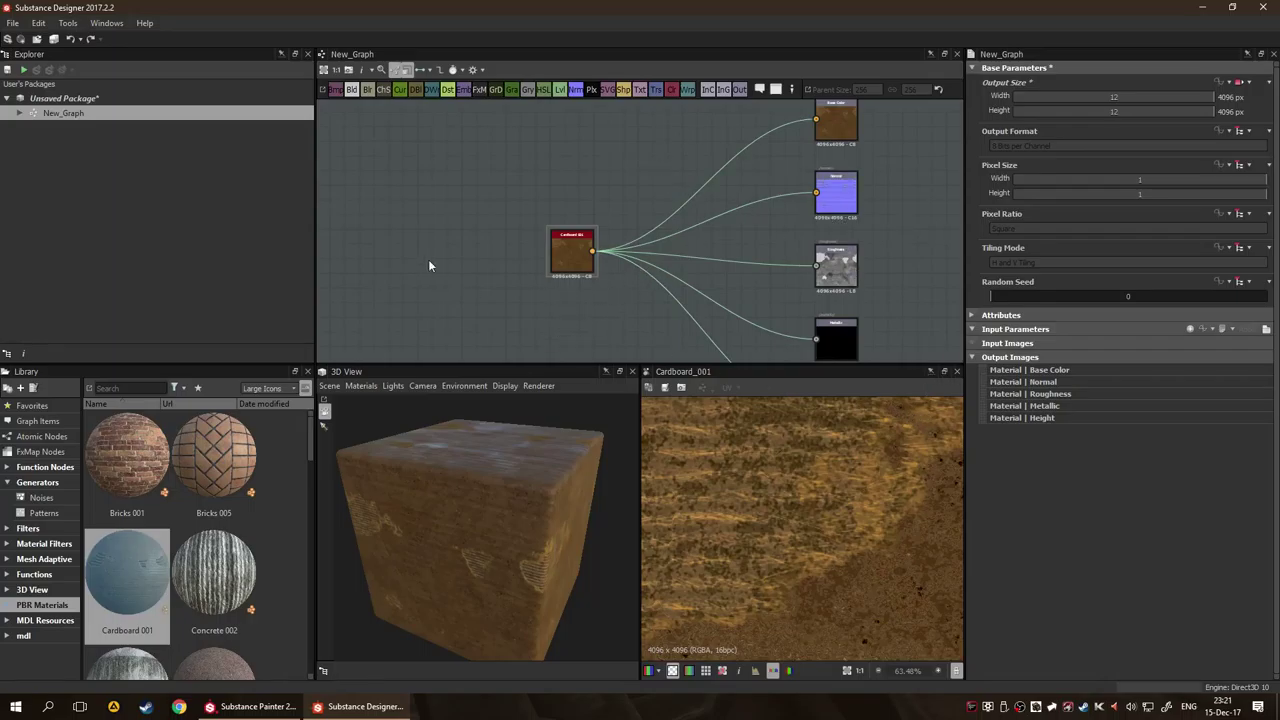
scroll(775, 472, "down", 5)
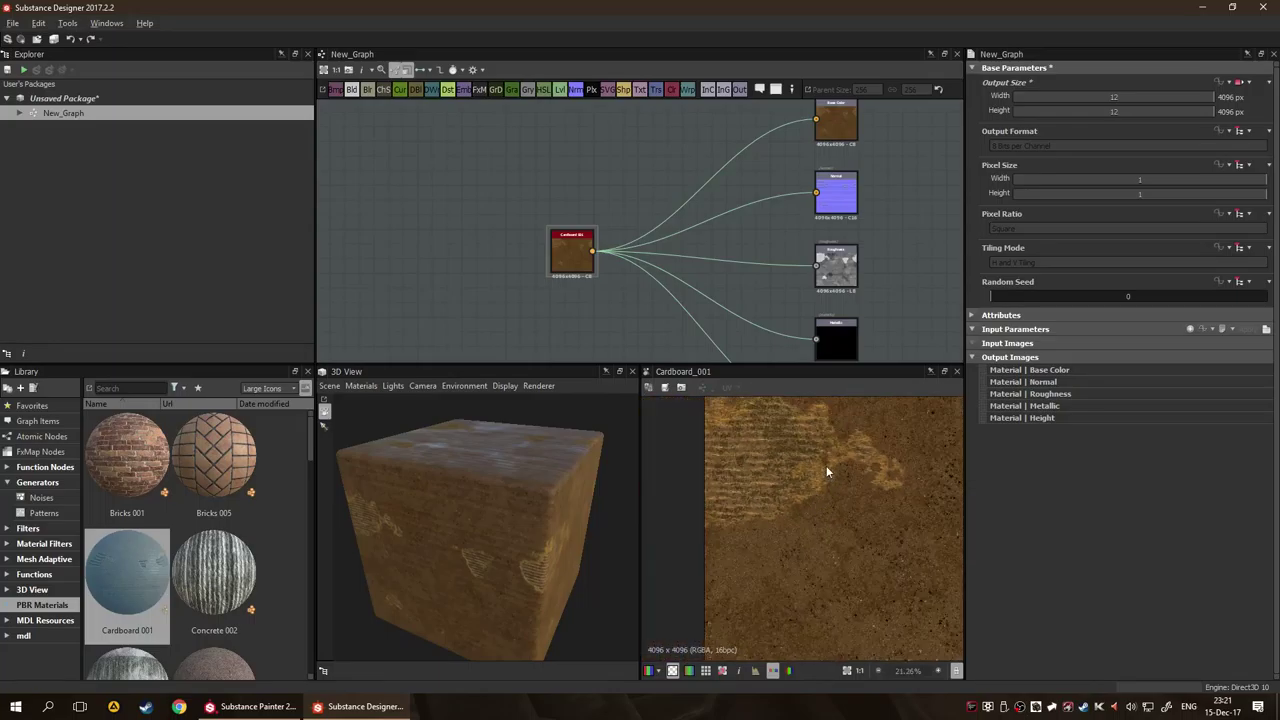
left_click_drag(743, 514, 774, 477)
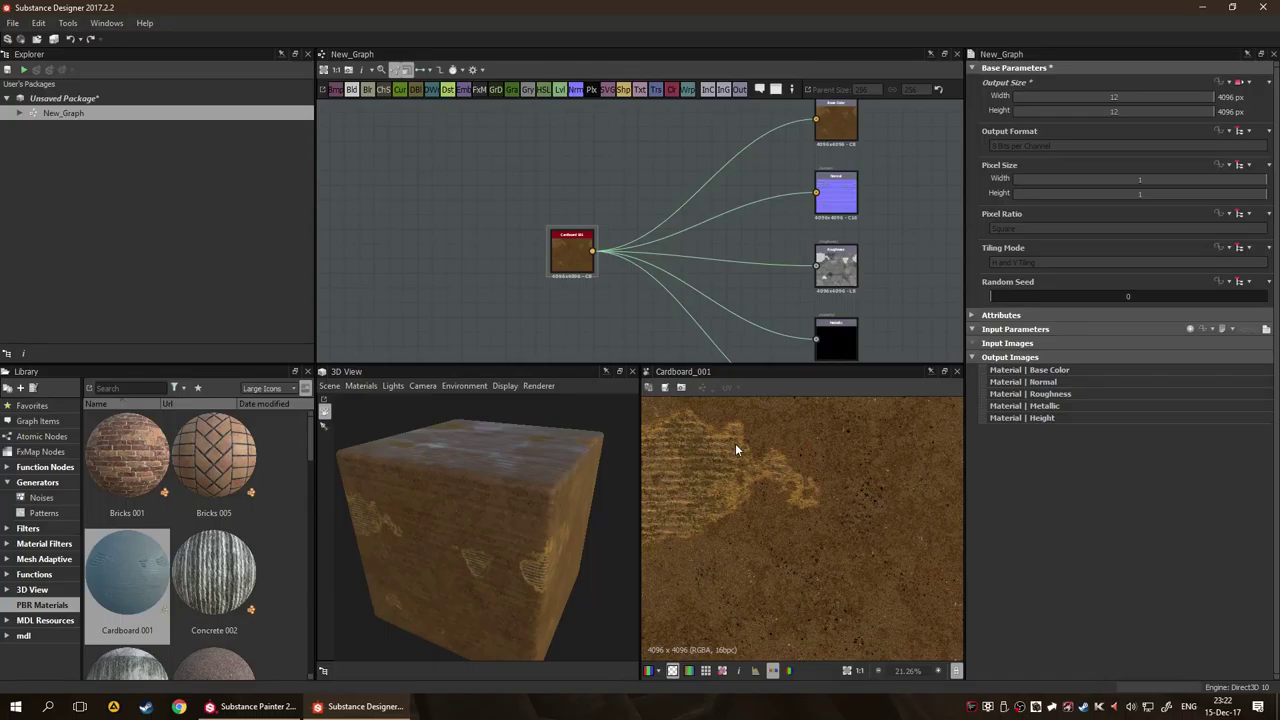
scroll(735, 443, "down", 2)
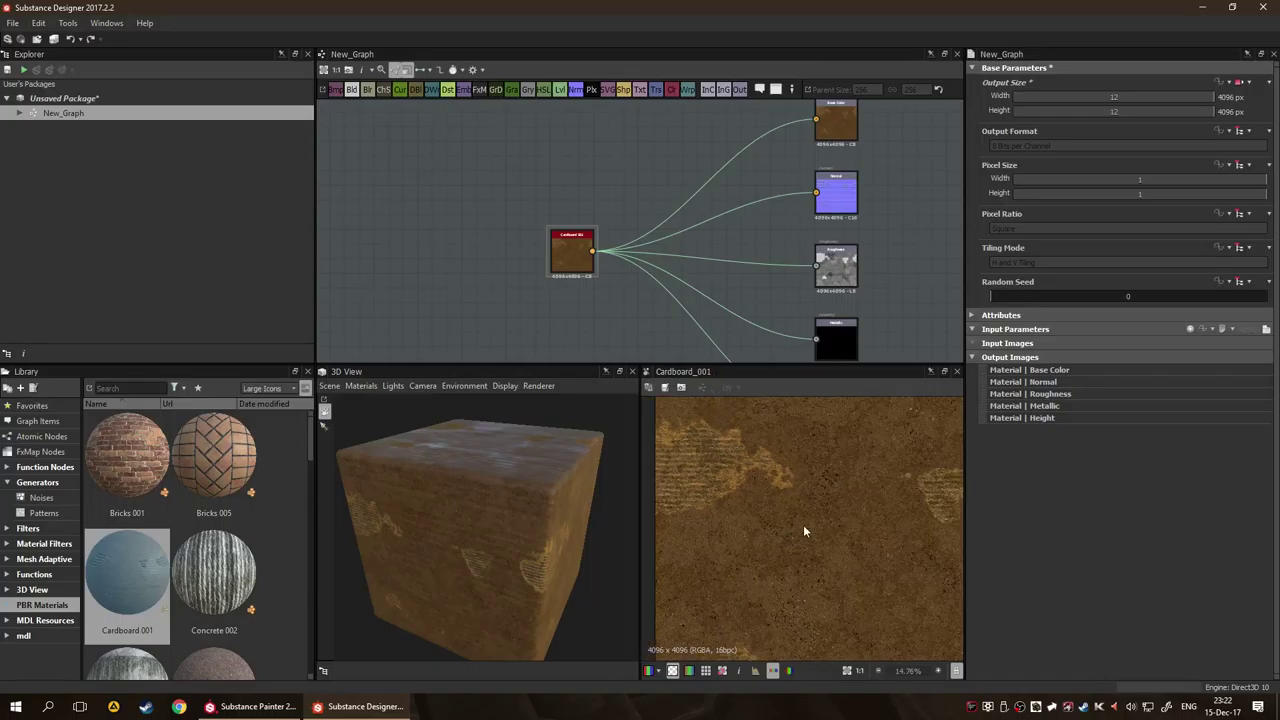
left_click_drag(762, 508, 832, 468)
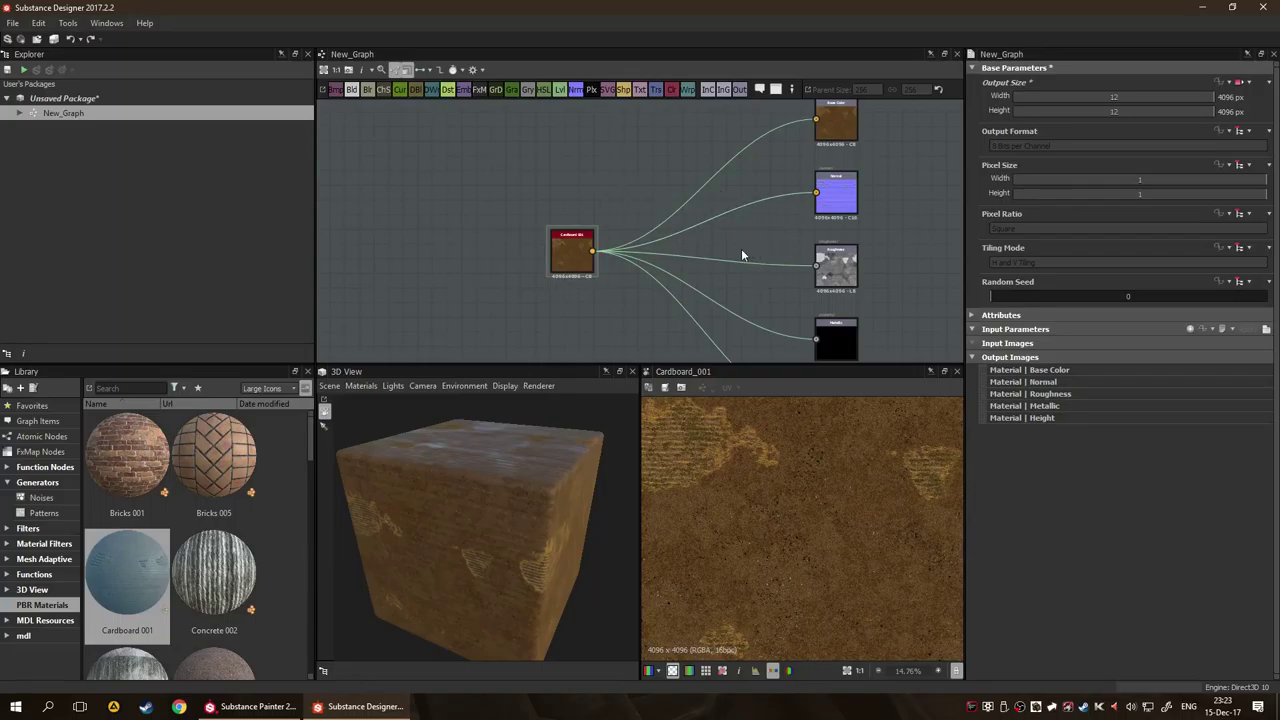
scroll(710, 212, "down", 3)
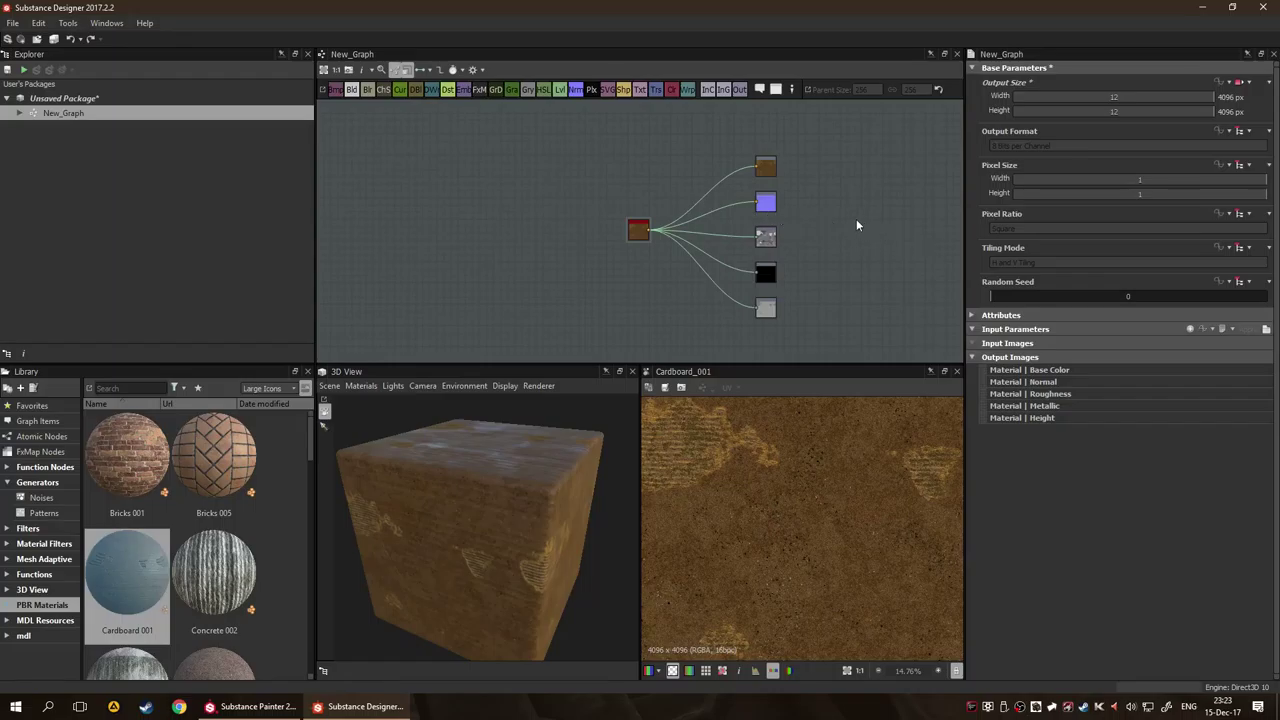
left_click_drag(881, 211, 844, 229)
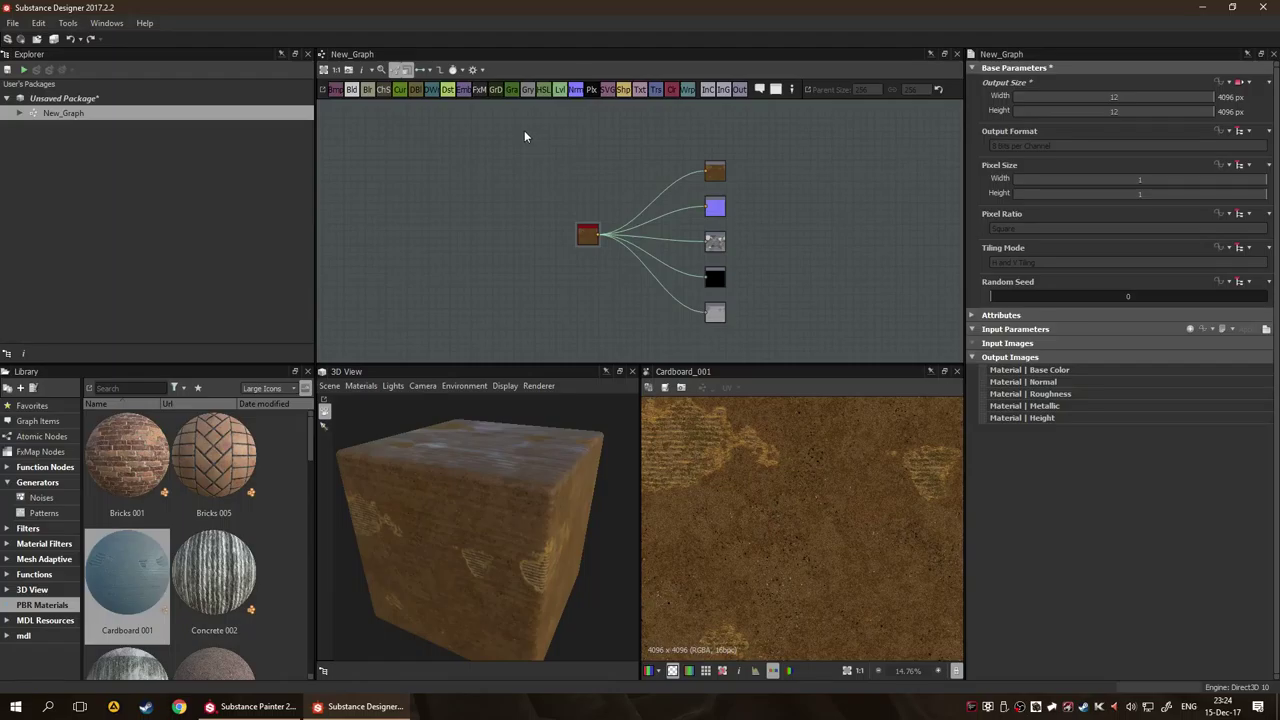
scroll(570, 190, "up", 5)
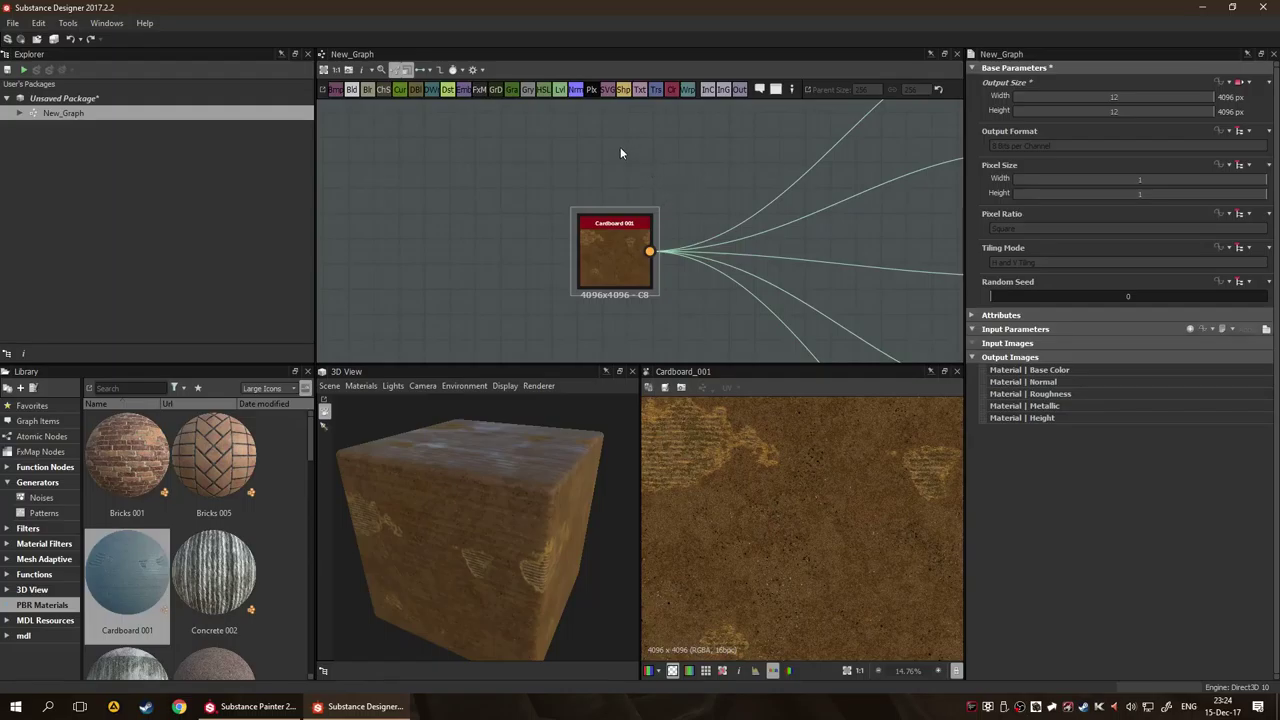
scroll(658, 177, "down", 5)
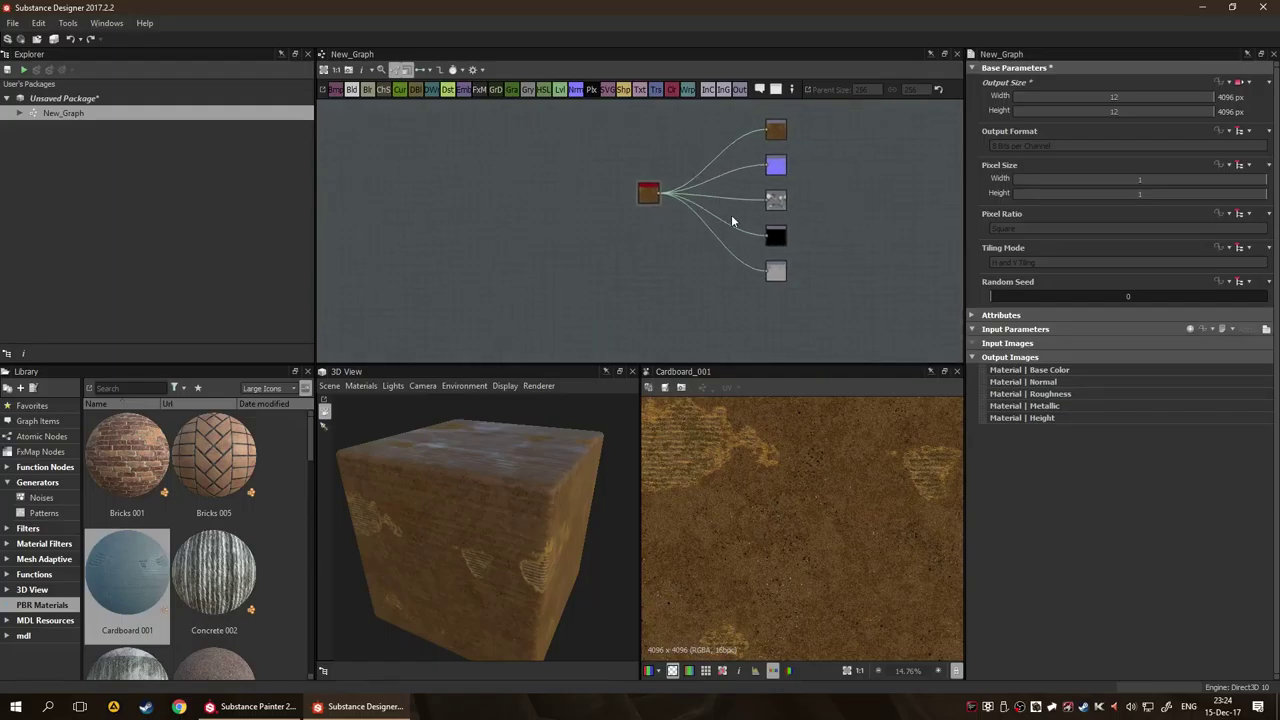
scroll(766, 202, "up", 5)
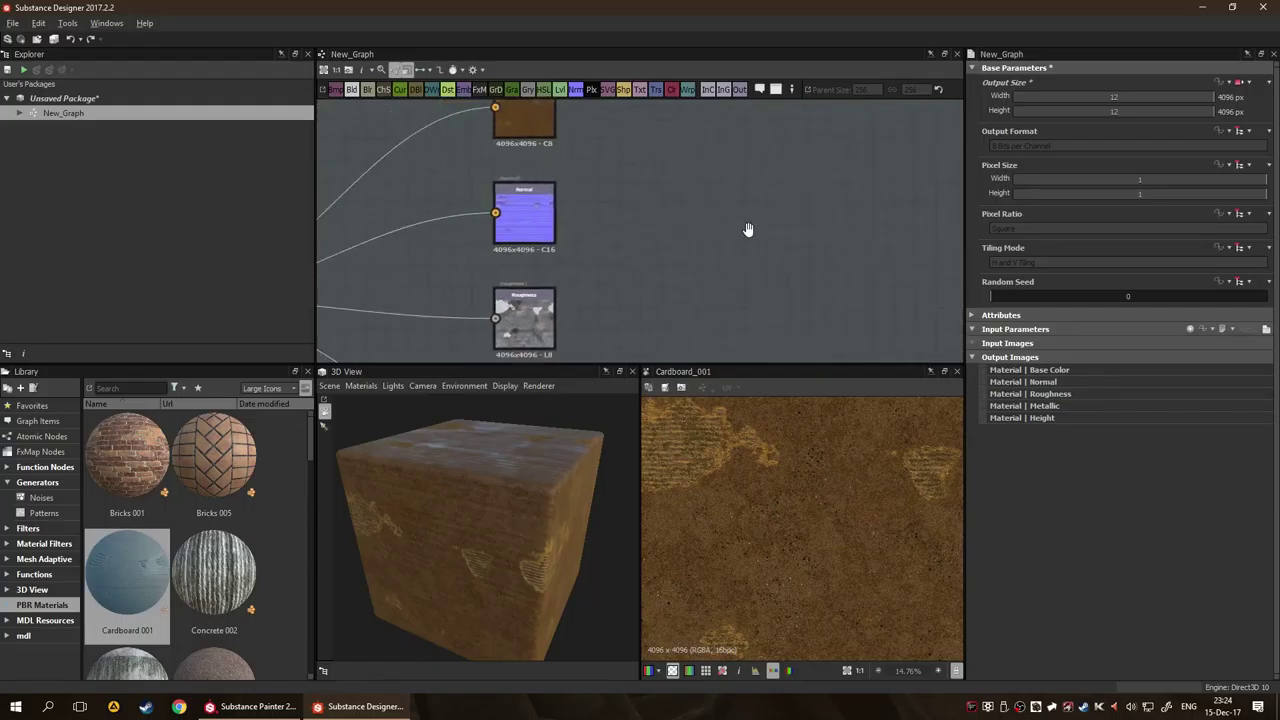
Delete the links into the Normal, Roughness and Metallic outputs, keeping Base Color wired.
left_click(628, 200)
key("f")
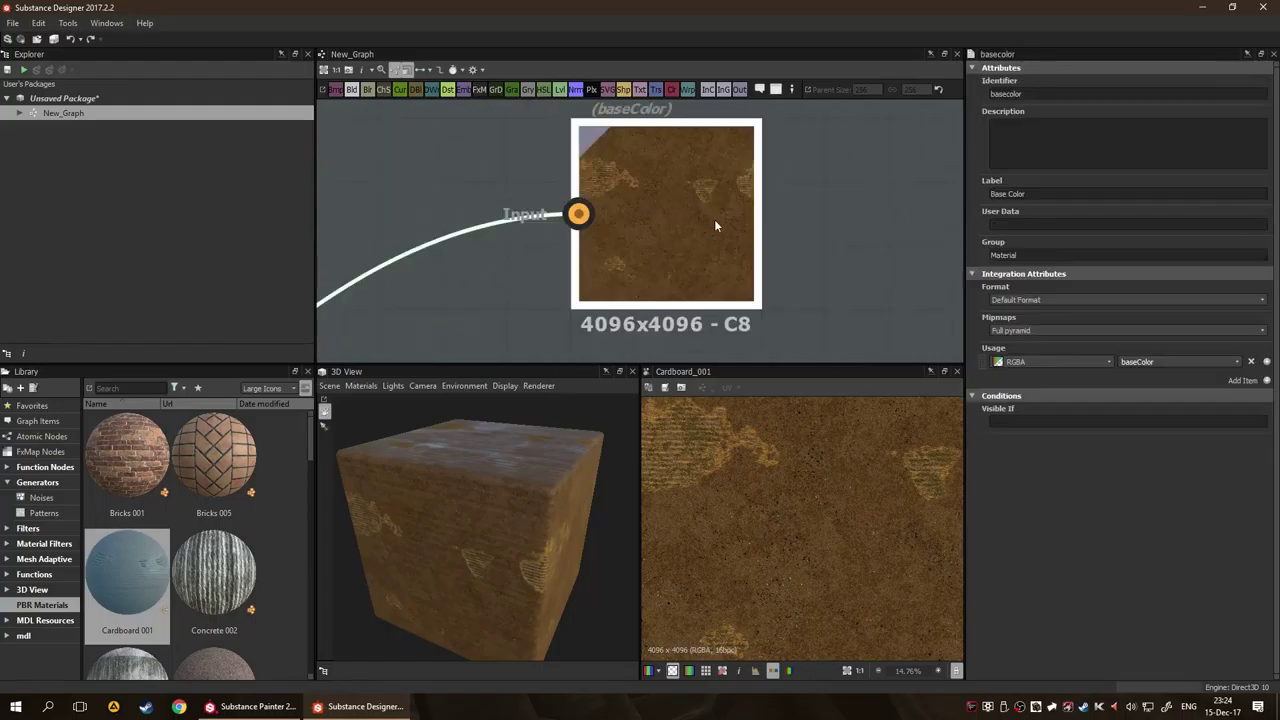
scroll(789, 223, "down", 2)
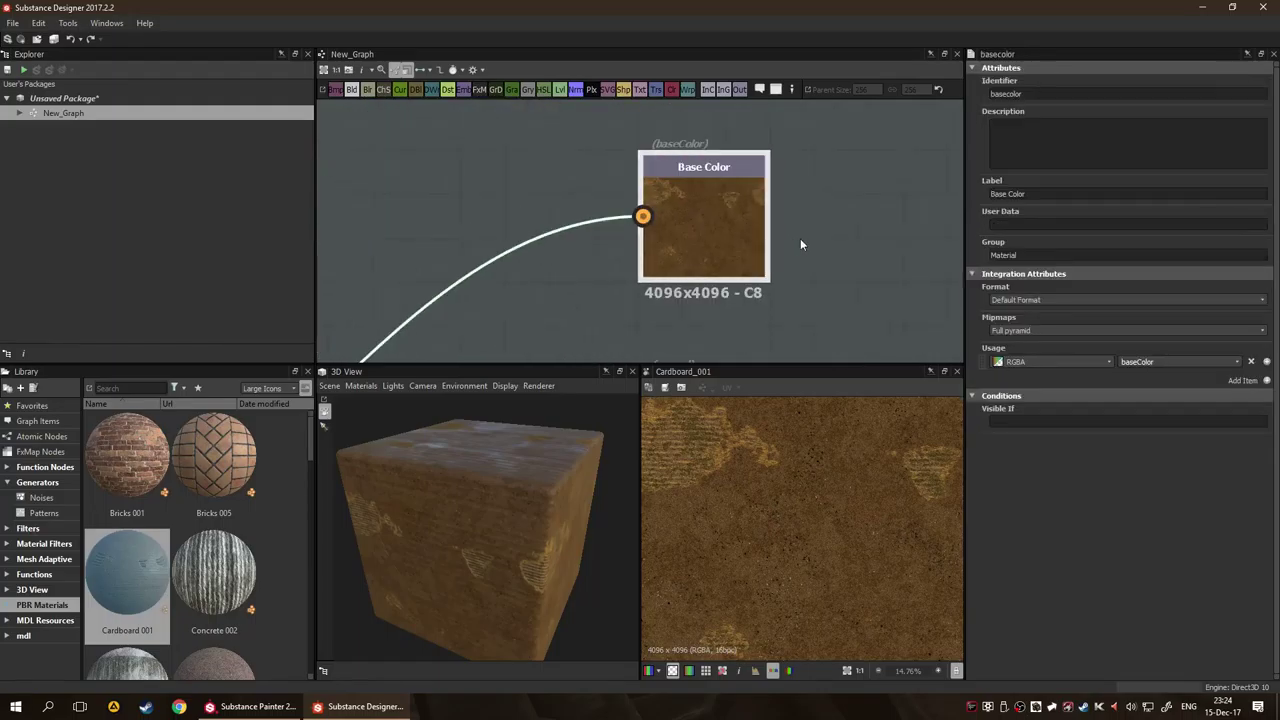
scroll(789, 229, "up", 1)
scroll(755, 199, "down", 5)
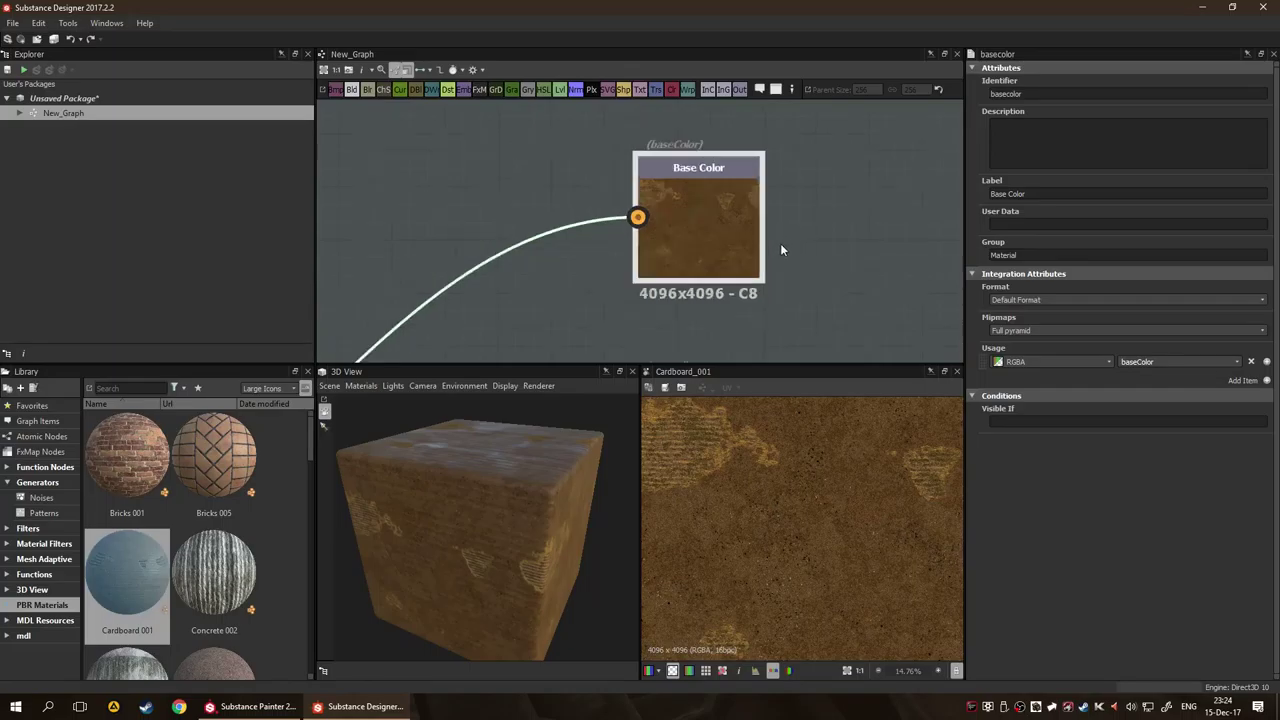
left_click_drag(818, 283, 690, 299)
key("Delete")
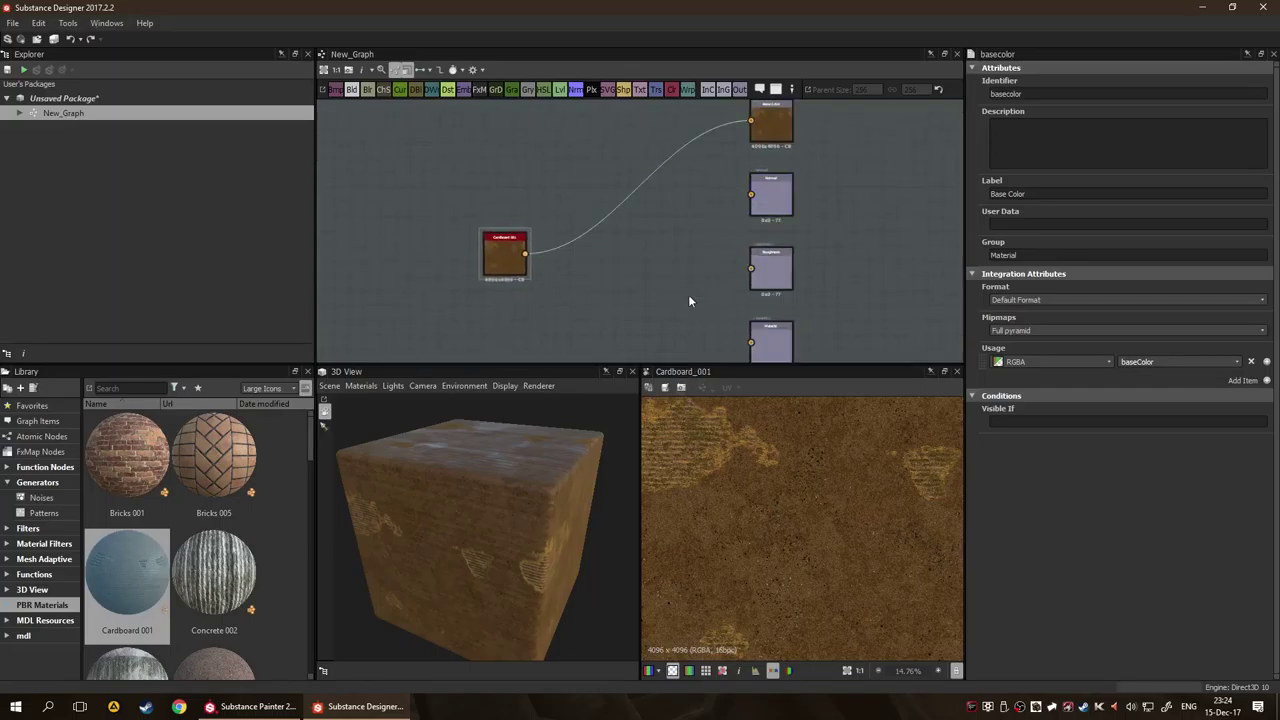
scroll(880, 177, "up", 3)
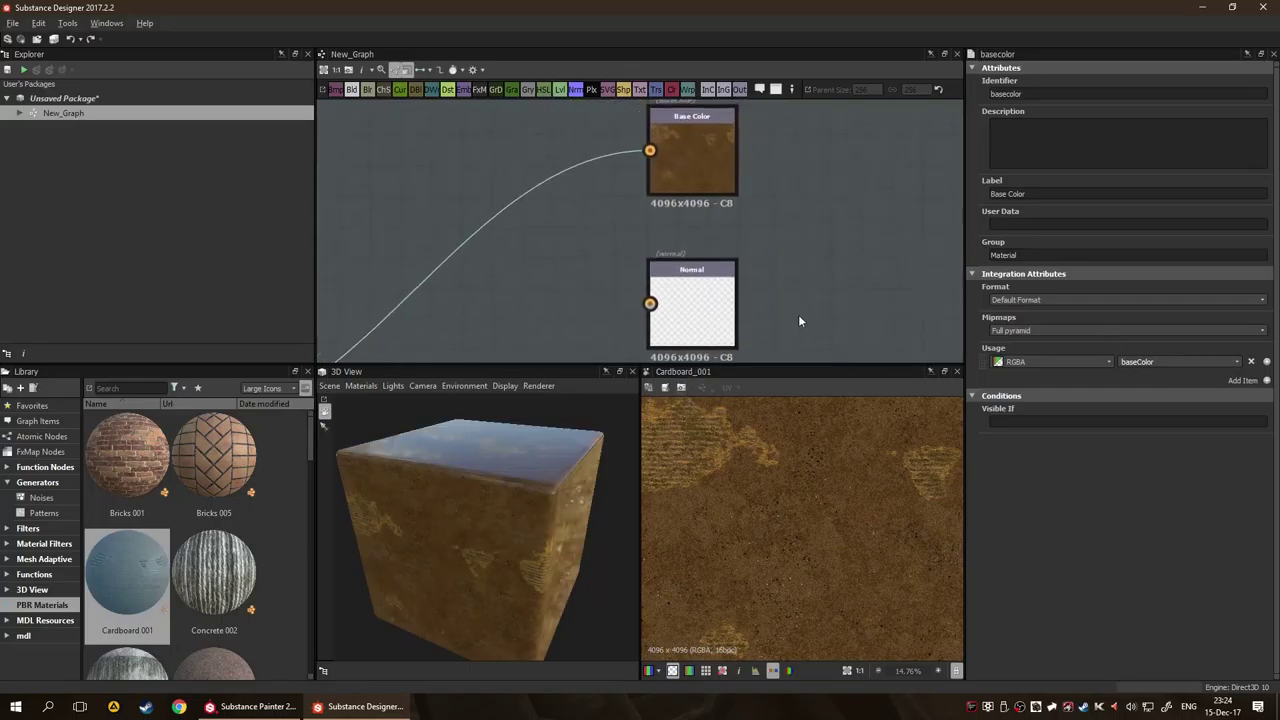
Preview the Base Color output in 2D and orbit the cube to inspect its glossier surface.
double_click(692, 147)
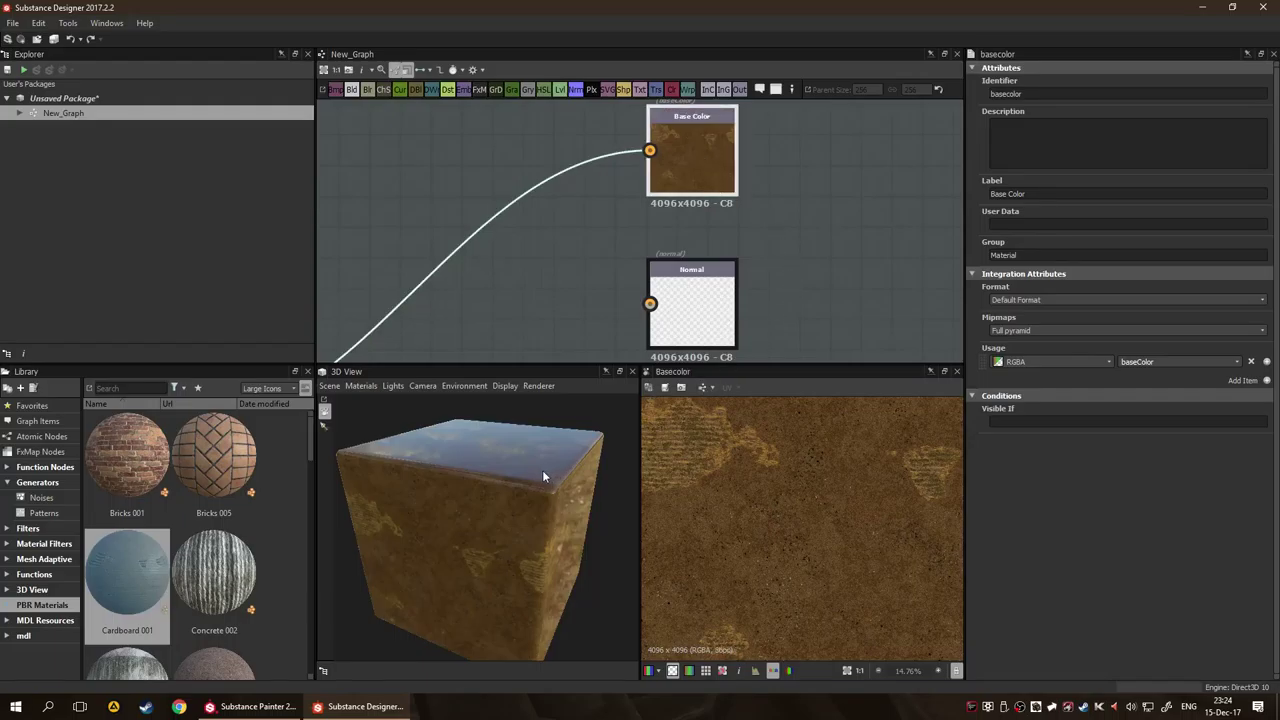
left_click_drag(543, 476, 560, 440)
left_click_drag(543, 351, 616, 290)
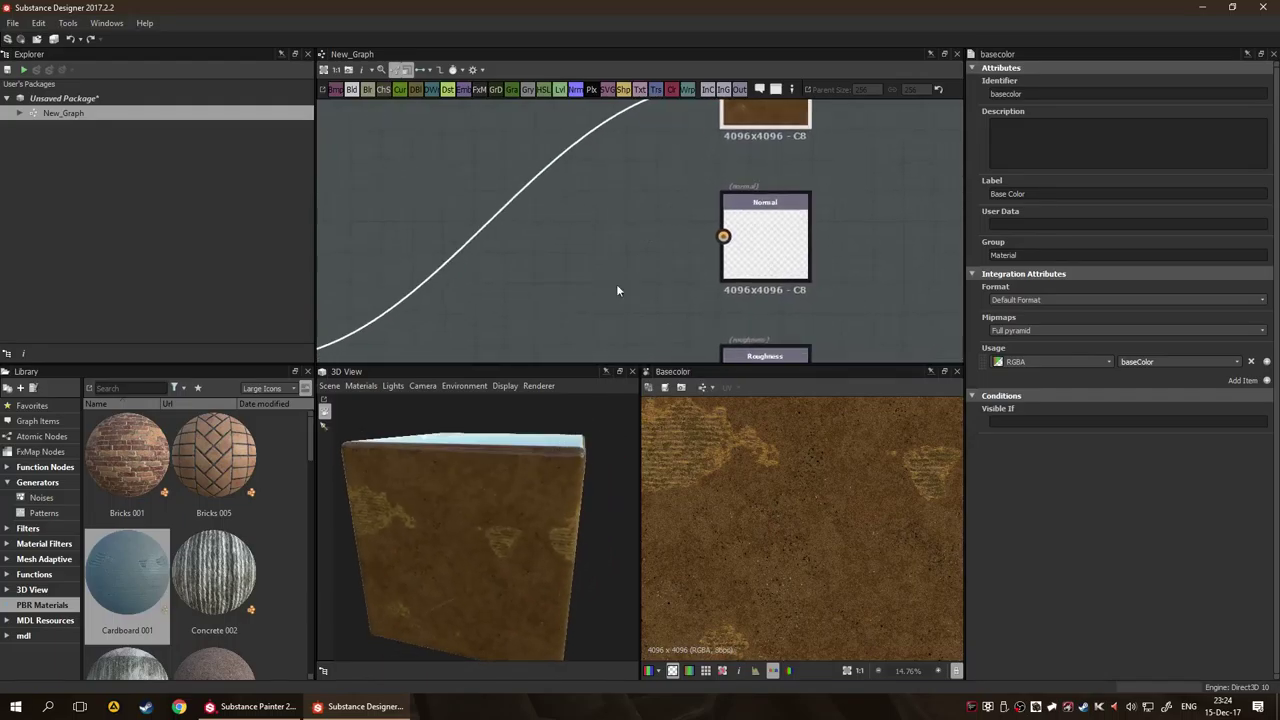
left_click(652, 322)
scroll(818, 240, "down", 5)
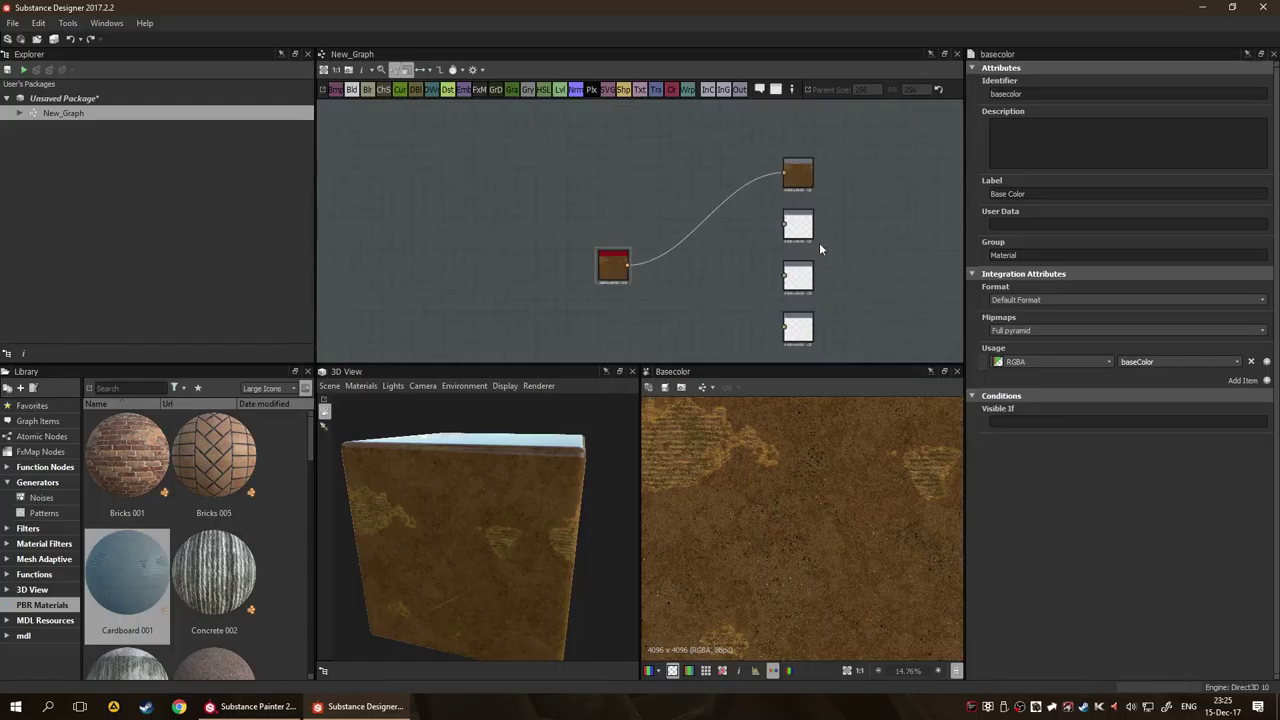
scroll(806, 196, "up", 4)
scroll(800, 170, "down", 3)
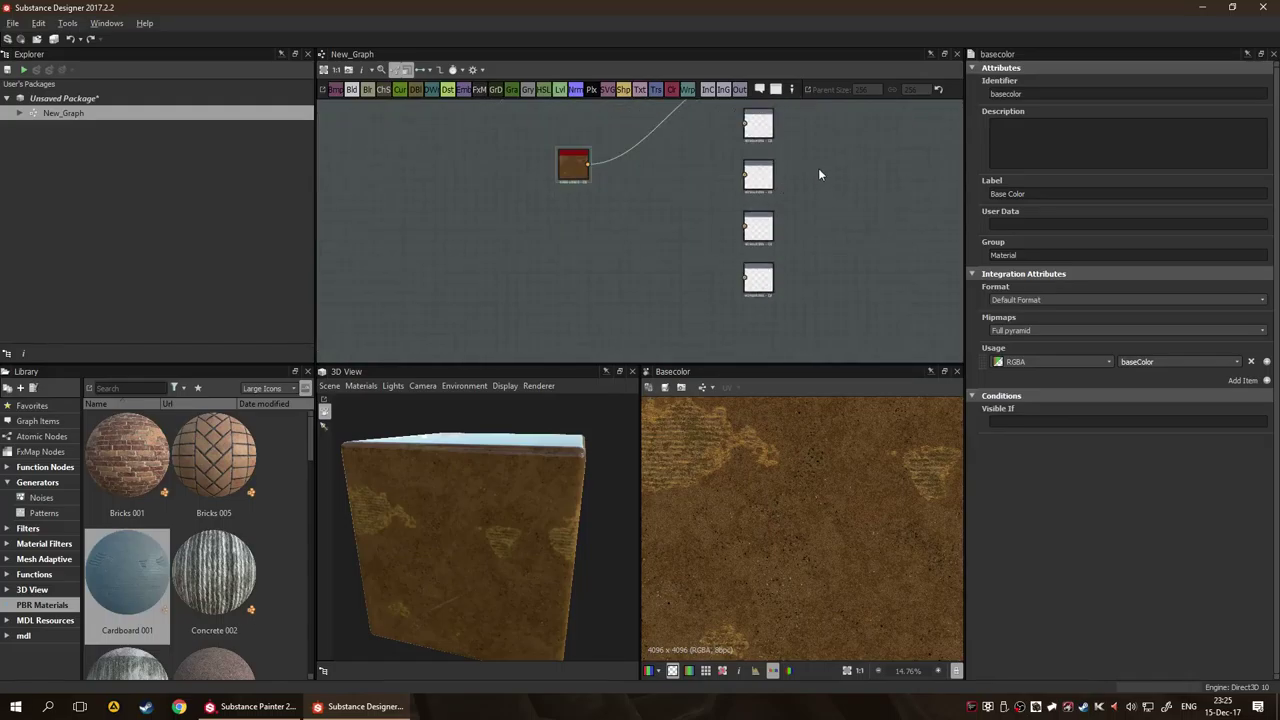
scroll(810, 150, "up", 3)
scroll(825, 229, "down", 2)
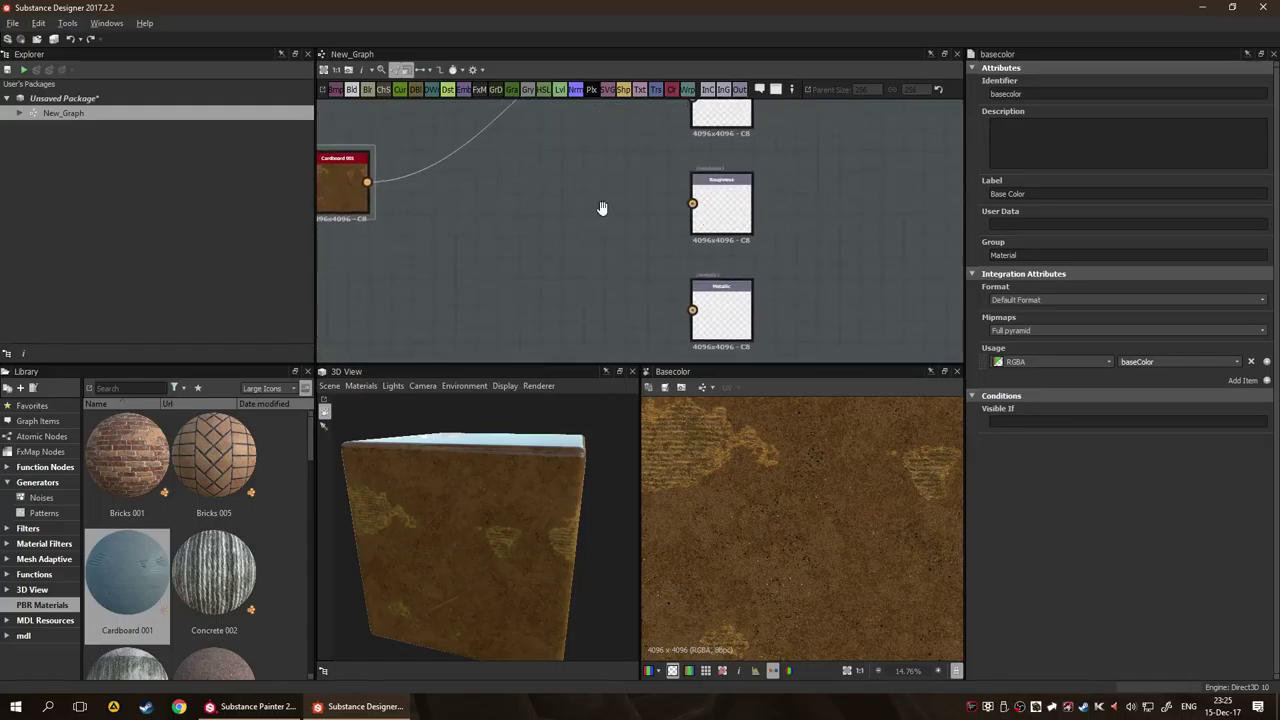
scroll(600, 206, "up", 2)
left_click_drag(480, 482, 512, 522)
scroll(522, 493, "up", 3)
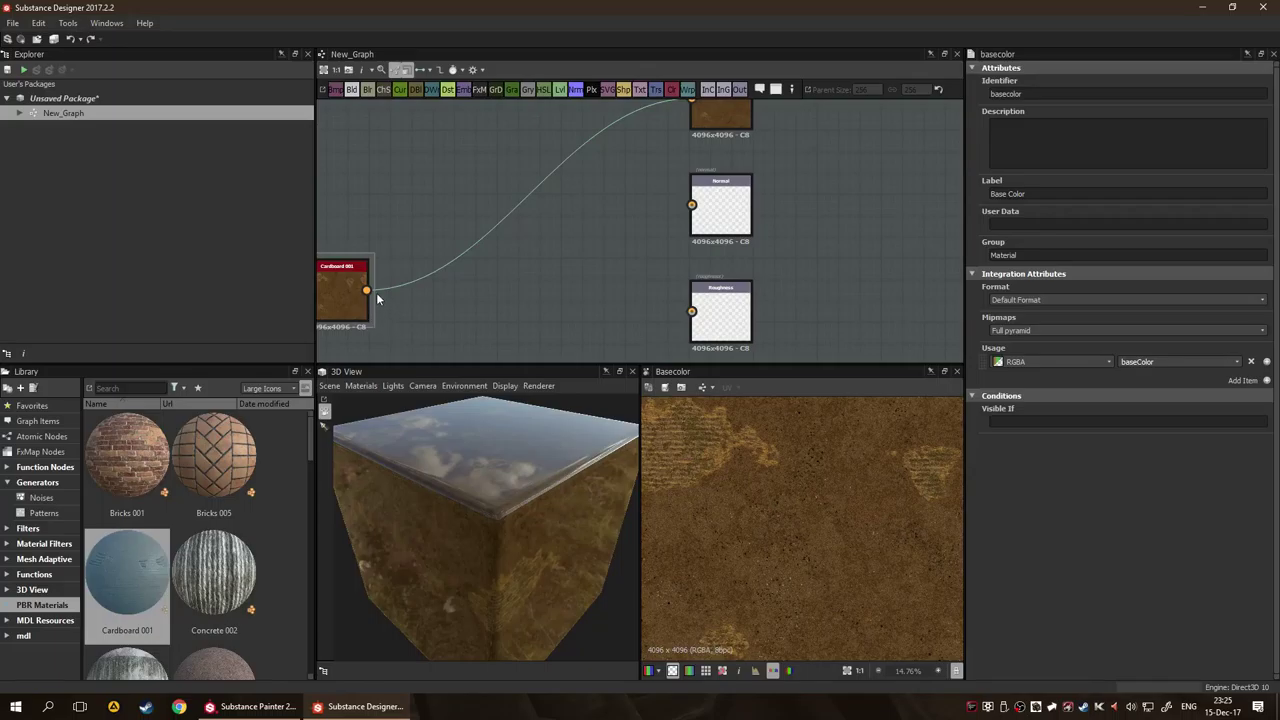
Reconnect Cardboard 001's Normal output to the Normal output node and inspect the detail.
left_click(350, 290)
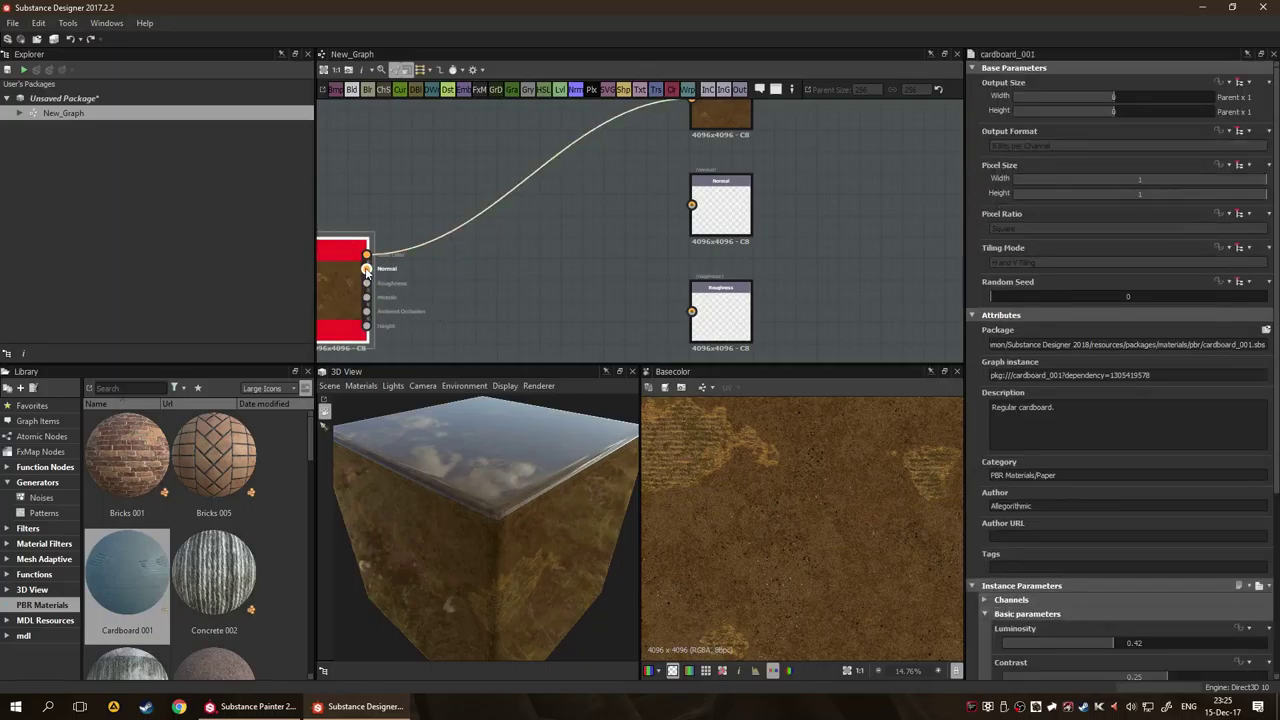
left_click_drag(367, 270, 692, 206)
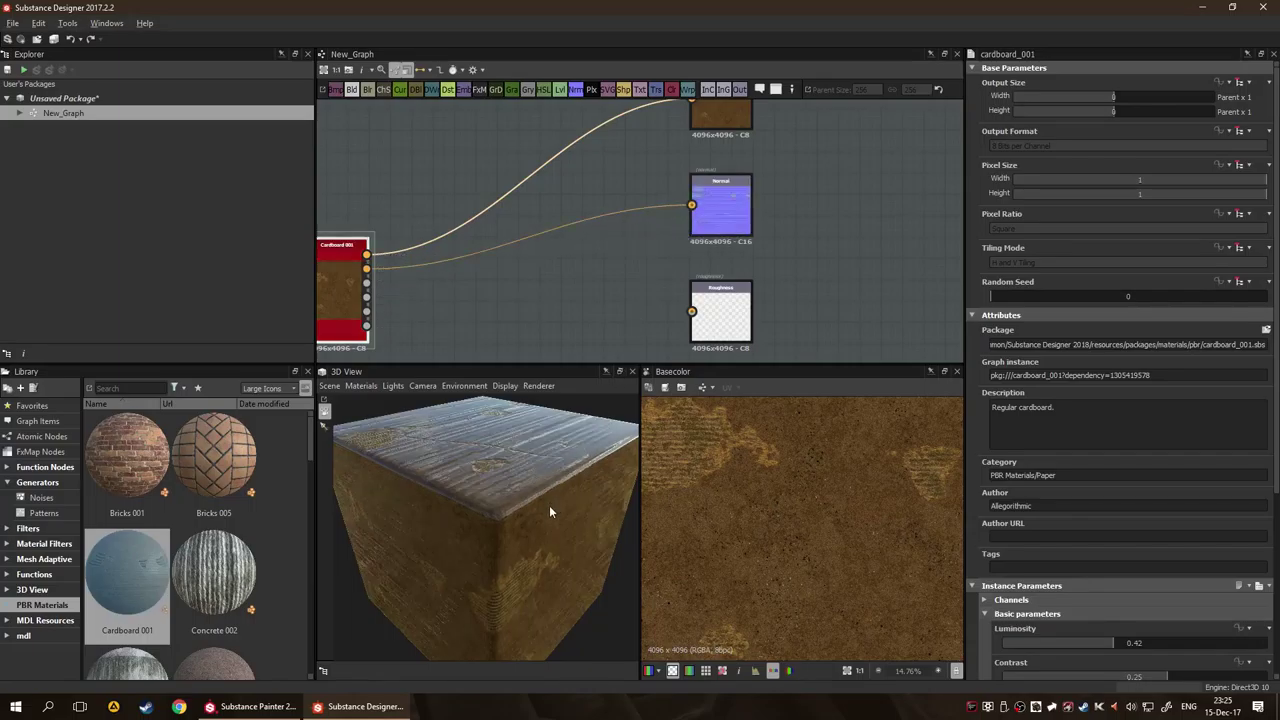
left_click_drag(549, 512, 557, 437)
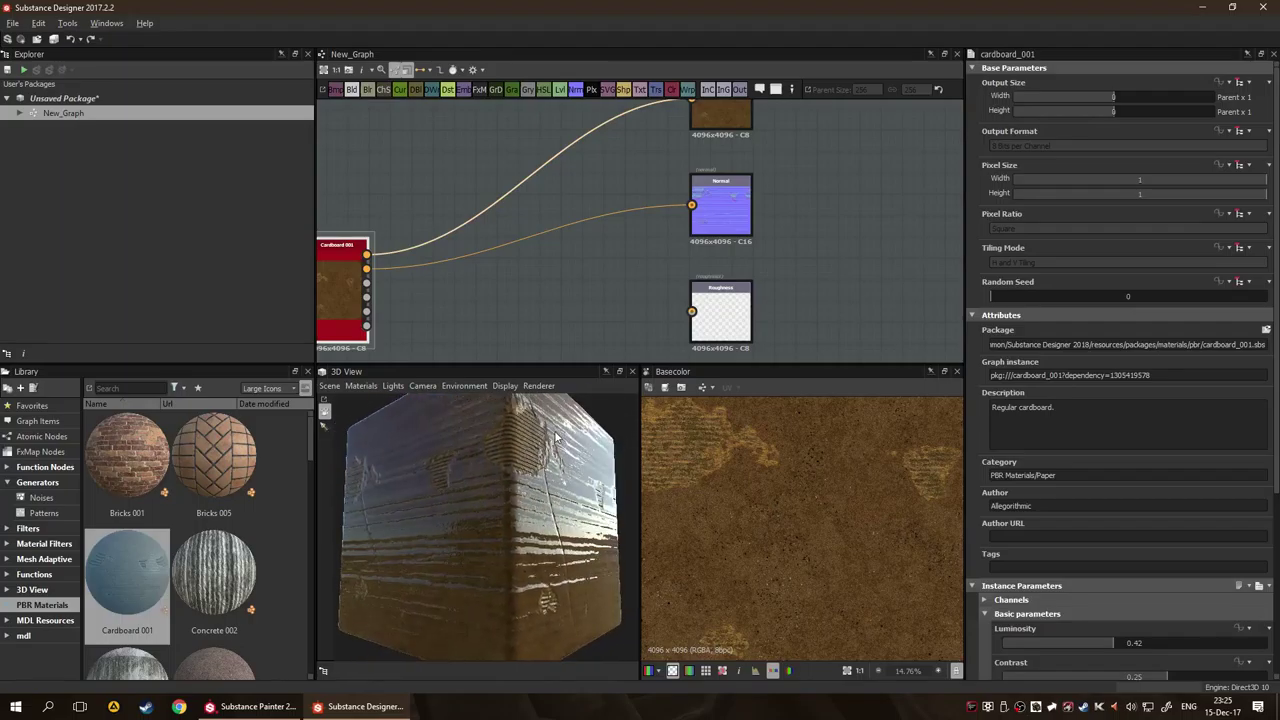
left_click_drag(553, 489, 556, 536)
Compare the Normal and Base Color maps in the 2D view while orbiting the cube.
double_click(720, 205)
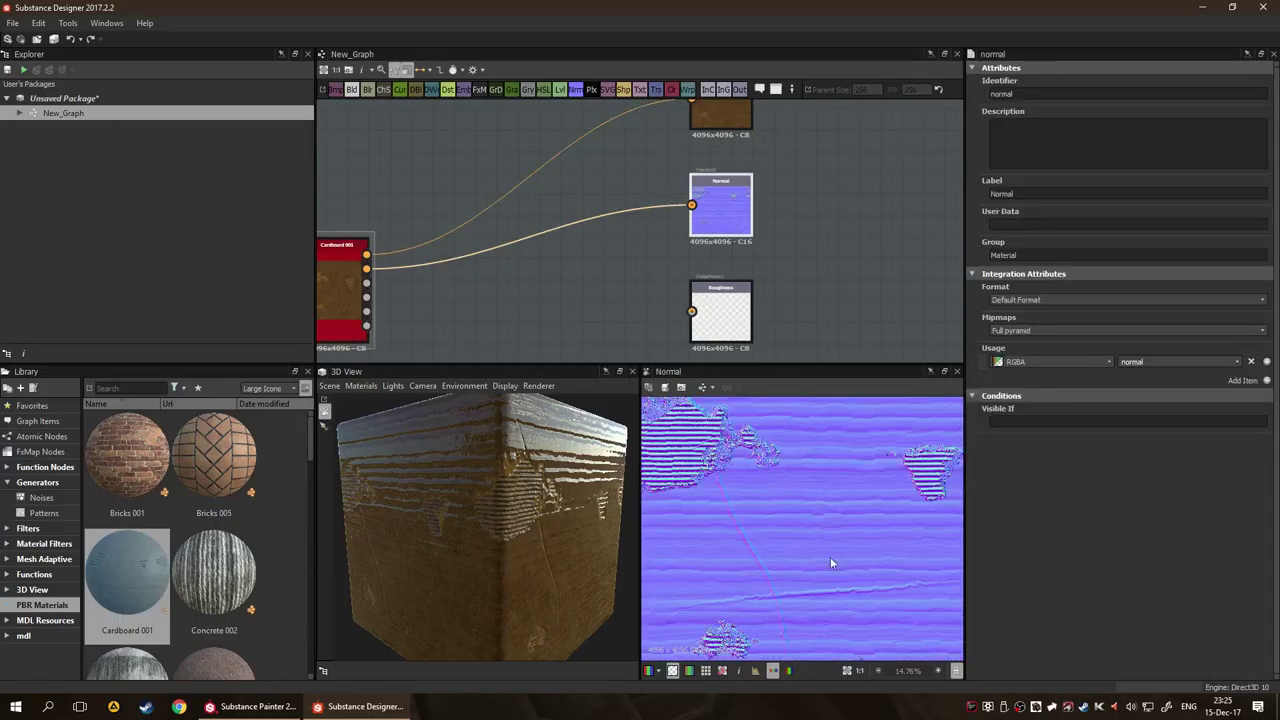
left_click_drag(810, 170, 783, 271)
scroll(768, 462, "up", 2)
double_click(672, 168)
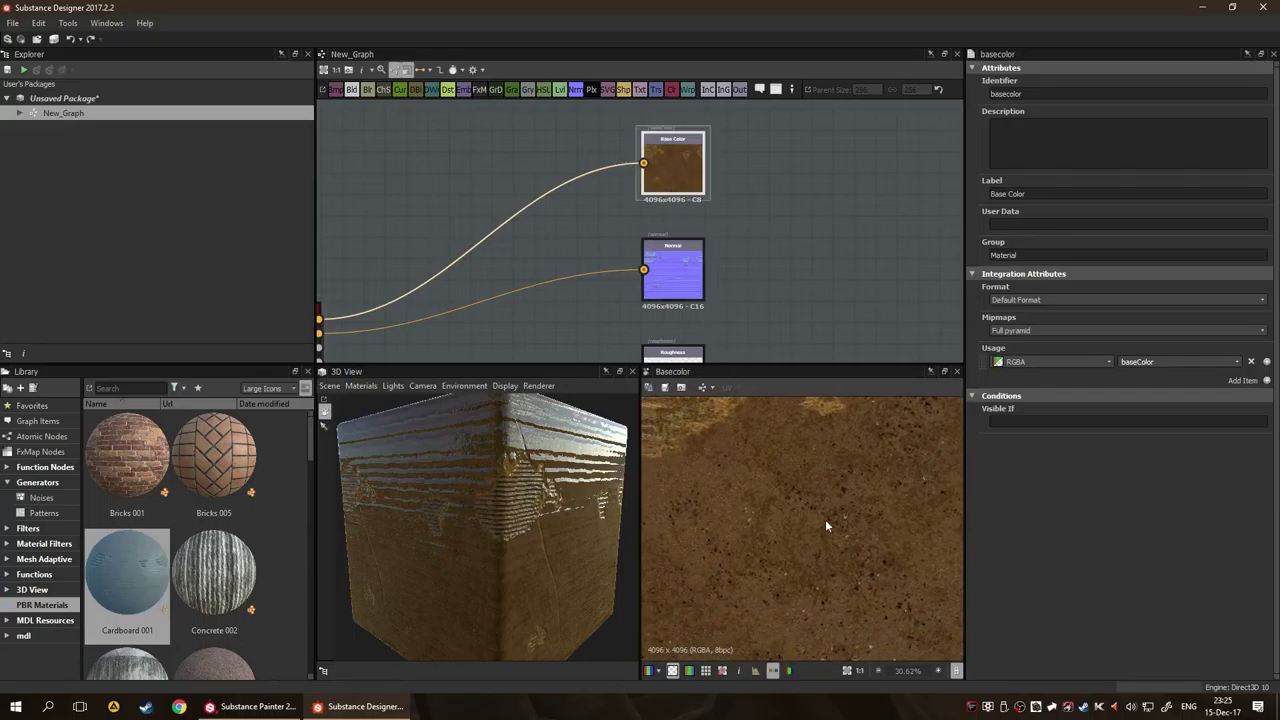
scroll(809, 475, "down", 3)
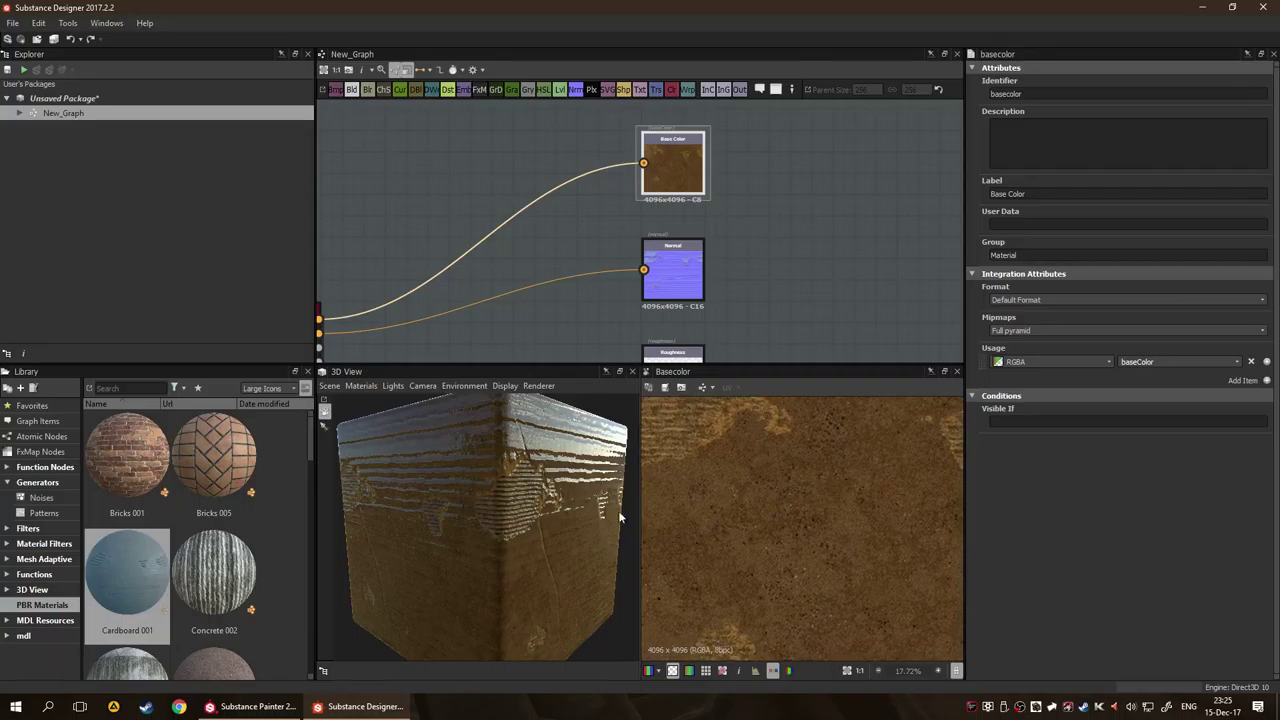
left_click_drag(618, 510, 526, 536)
scroll(568, 493, "up", 5)
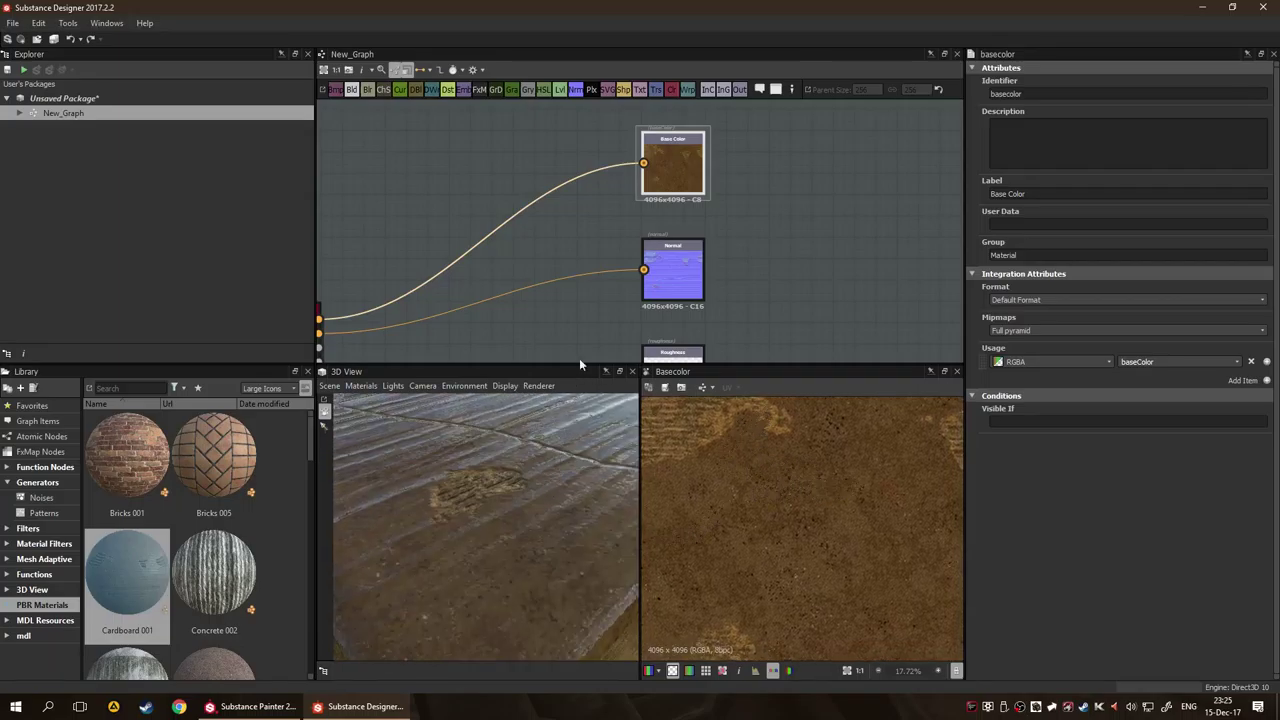
double_click(672, 262)
left_click_drag(532, 515, 514, 509)
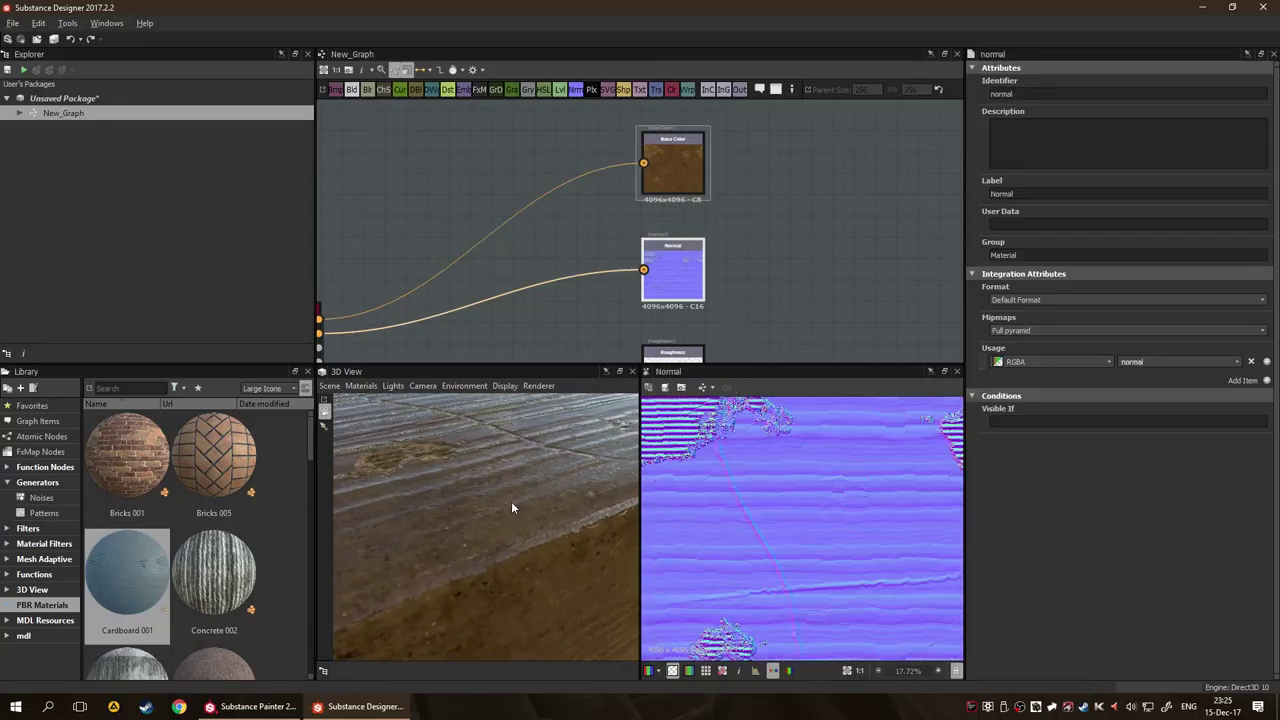
scroll(499, 501, "down", 5)
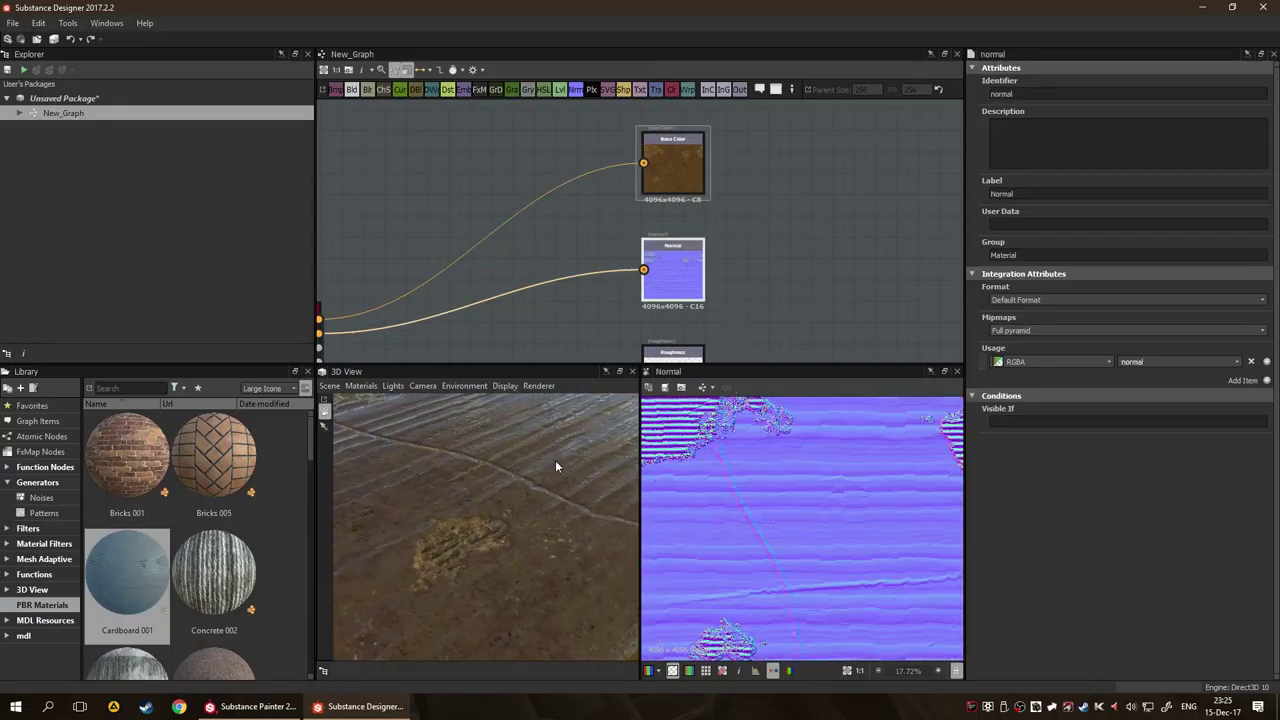
left_click_drag(555, 250, 651, 138)
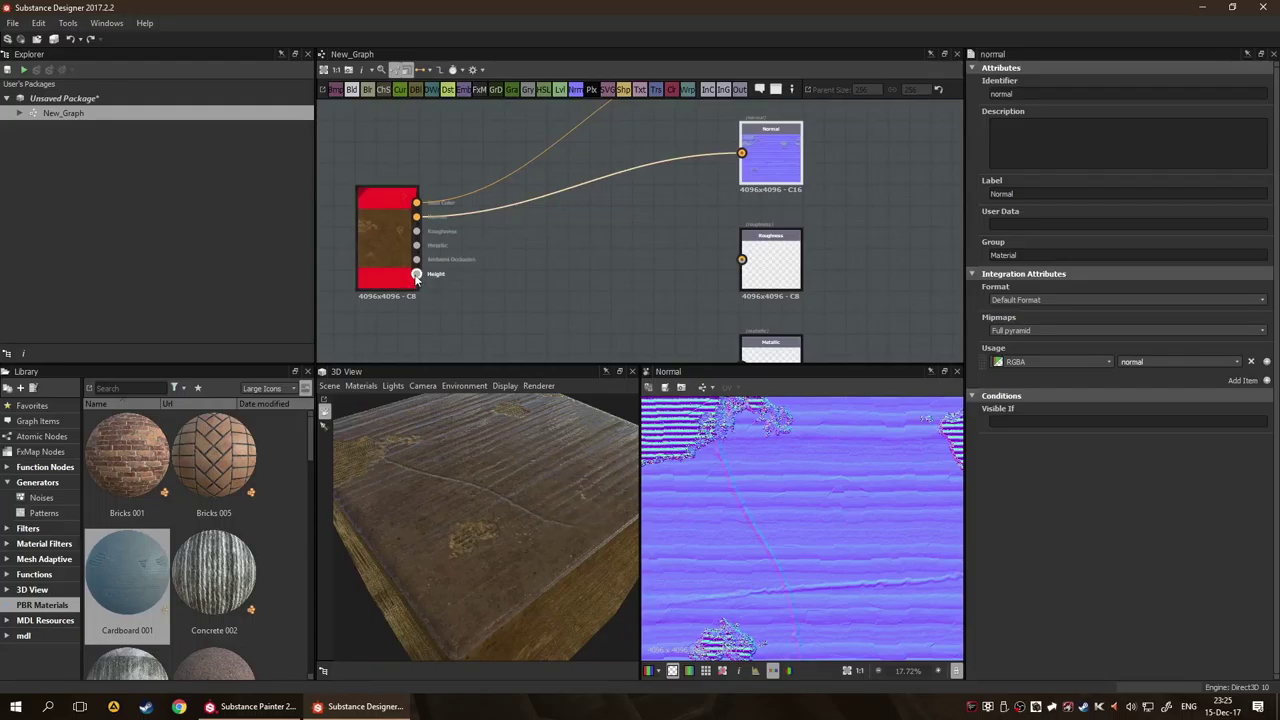
Connect Cardboard 001's Height output to the Height output node.
left_click_drag(659, 317, 620, 199)
scroll(625, 245, "down", 2)
left_click_drag(638, 259, 692, 270)
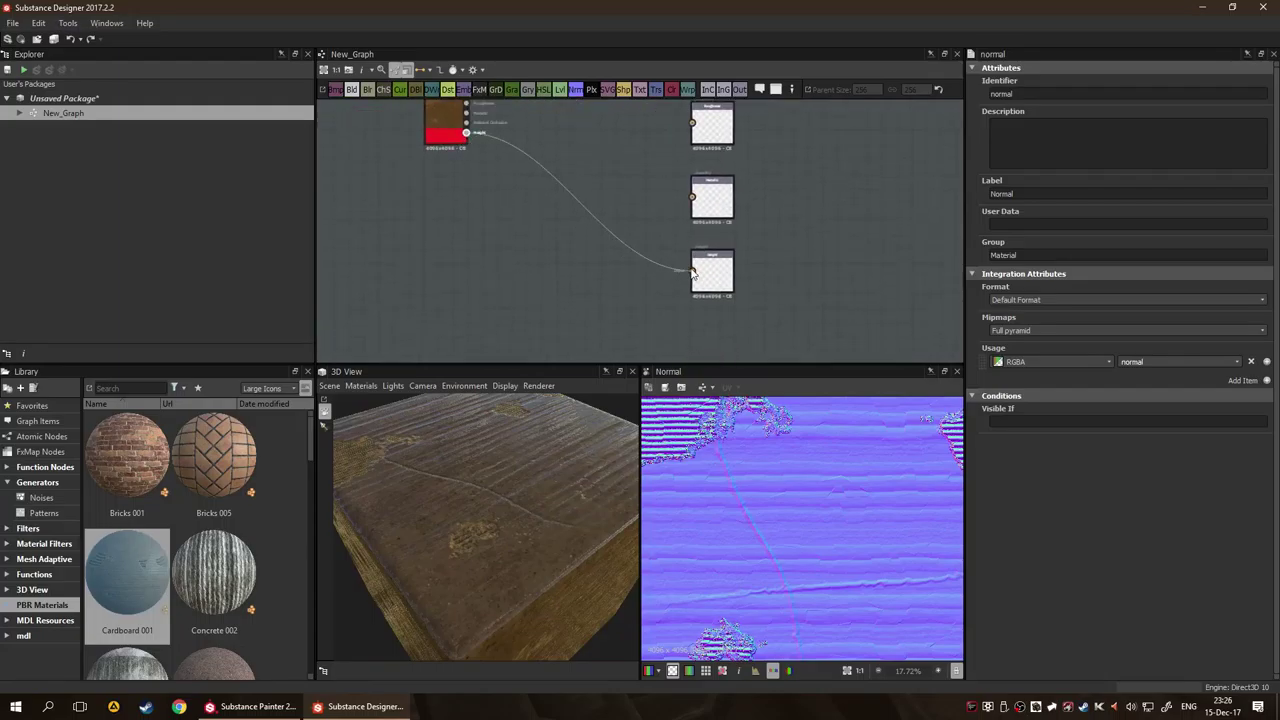
left_click_drag(502, 508, 521, 461)
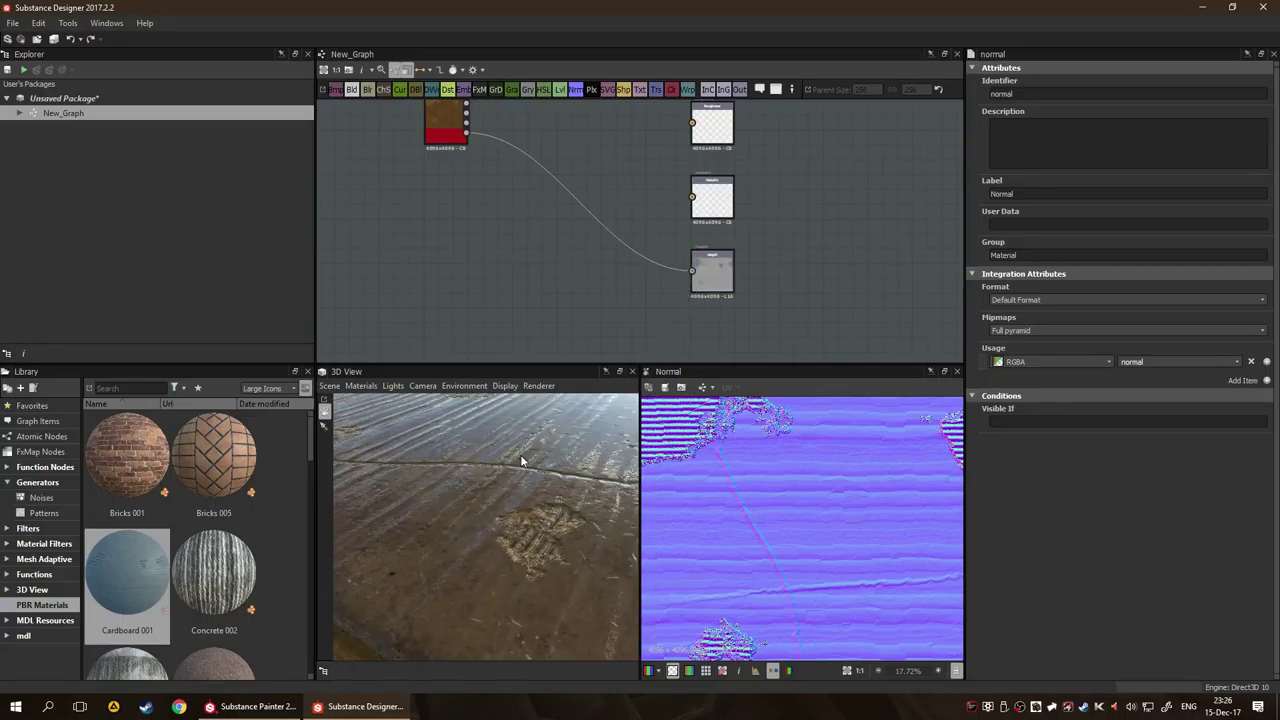
Raise the Default preview material's Height Scale to 0.13 and view the cube's edge.
left_click(361, 386)
mouse_move(363, 407)
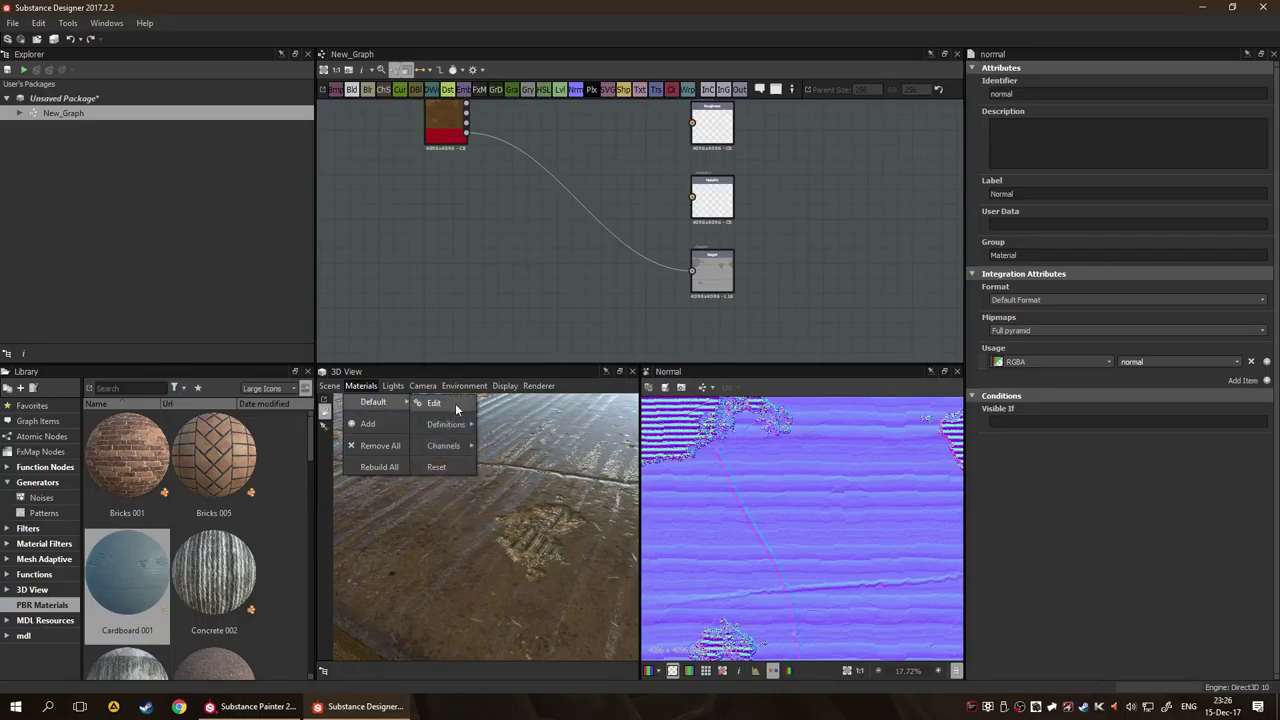
left_click(436, 403)
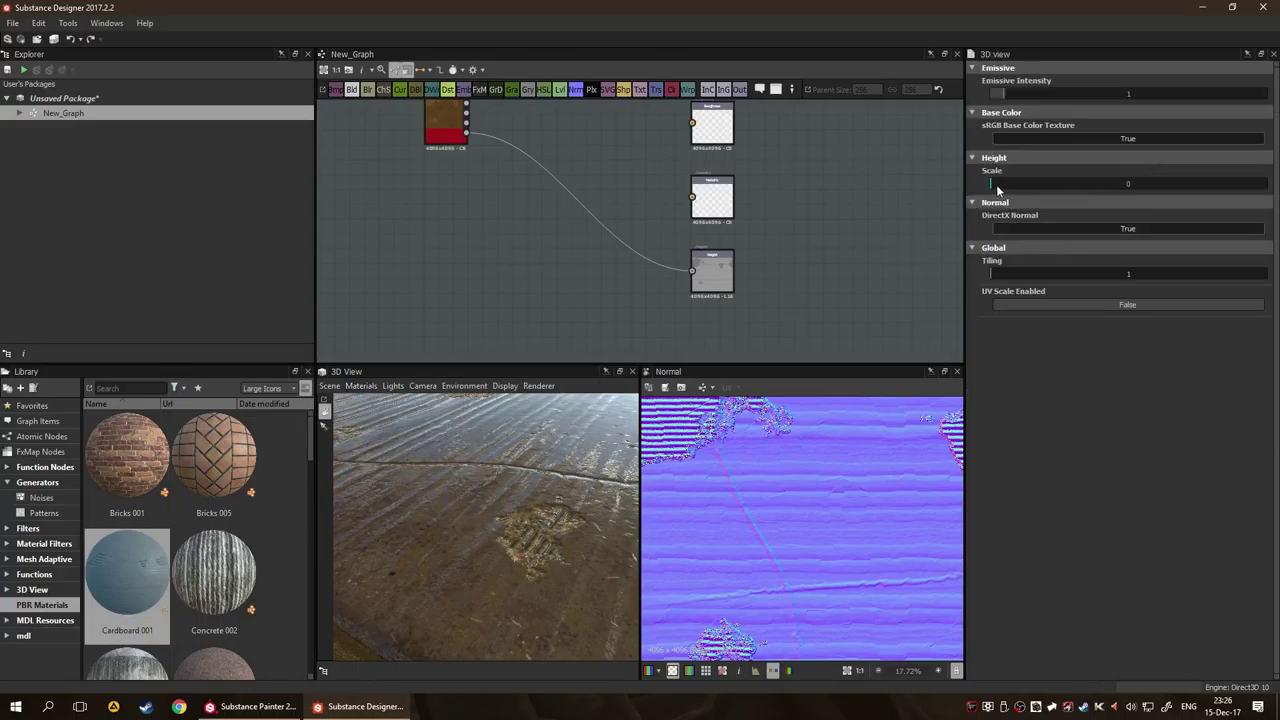
left_click_drag(997, 185, 1025, 186)
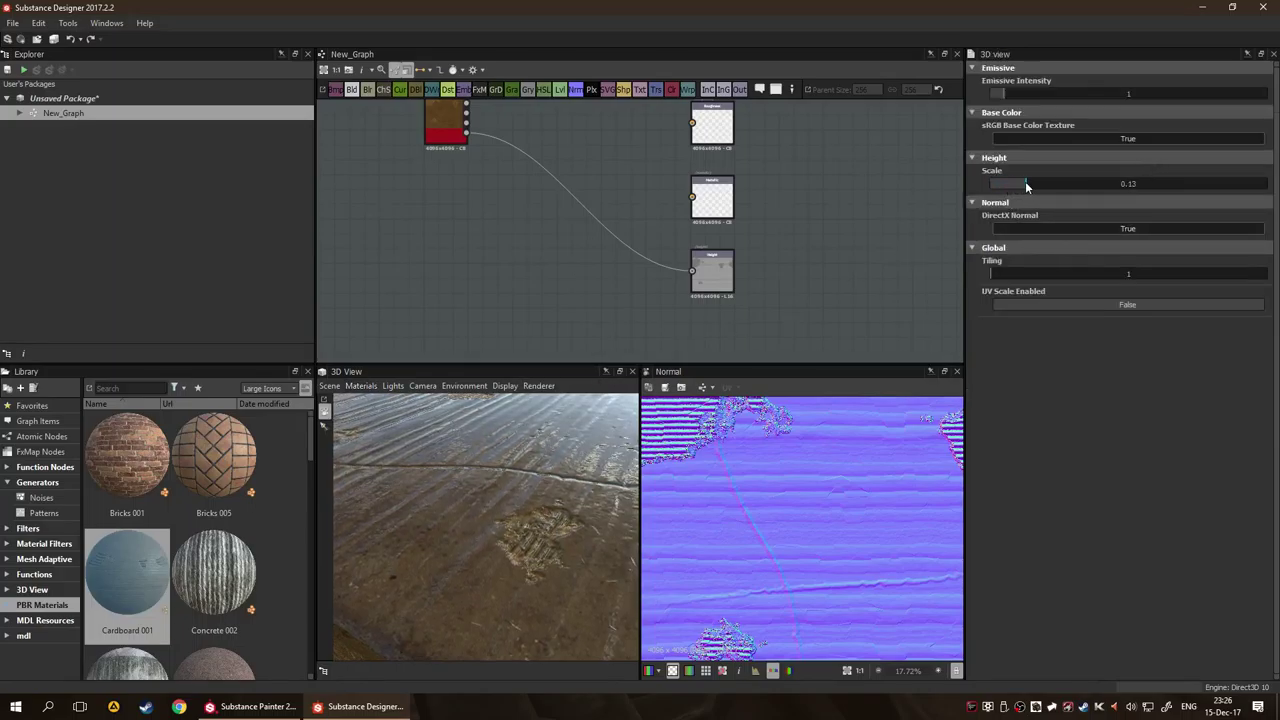
left_click_drag(412, 568, 586, 466)
Wire Cardboard 001's roughness output into the Roughness node and preview it.
scroll(600, 191, "up", 3)
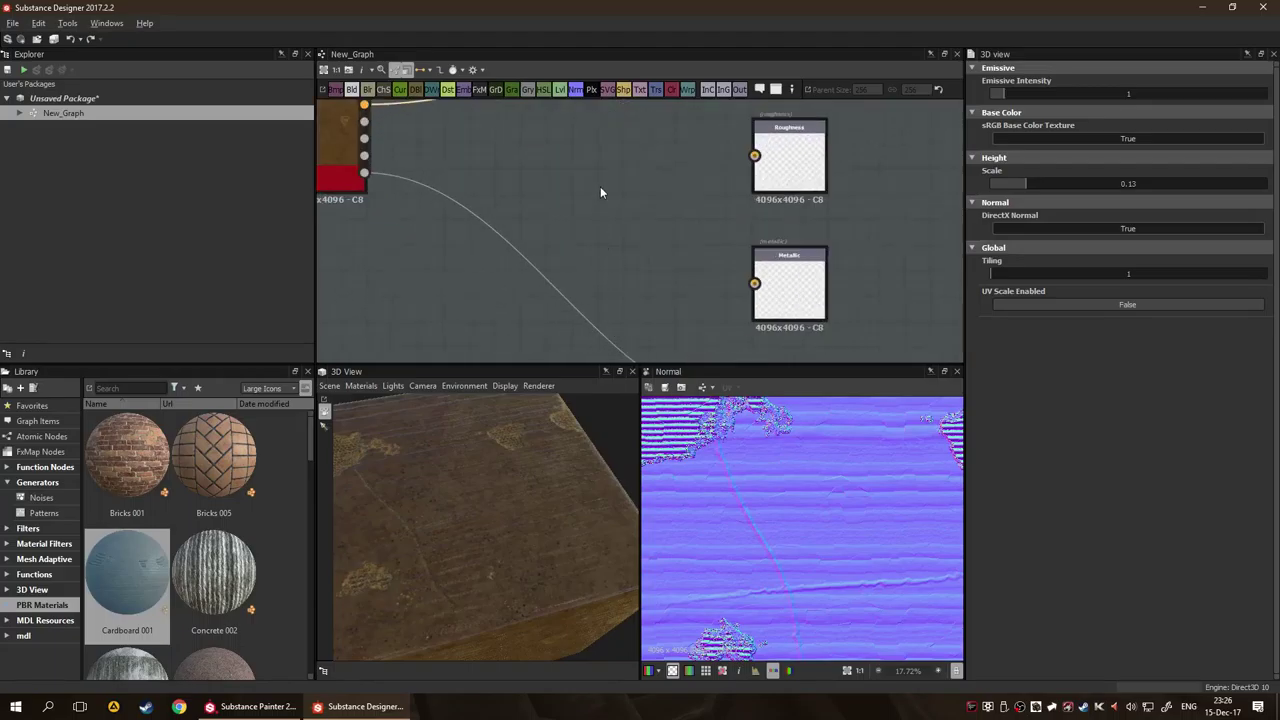
left_click_drag(425, 233, 840, 275)
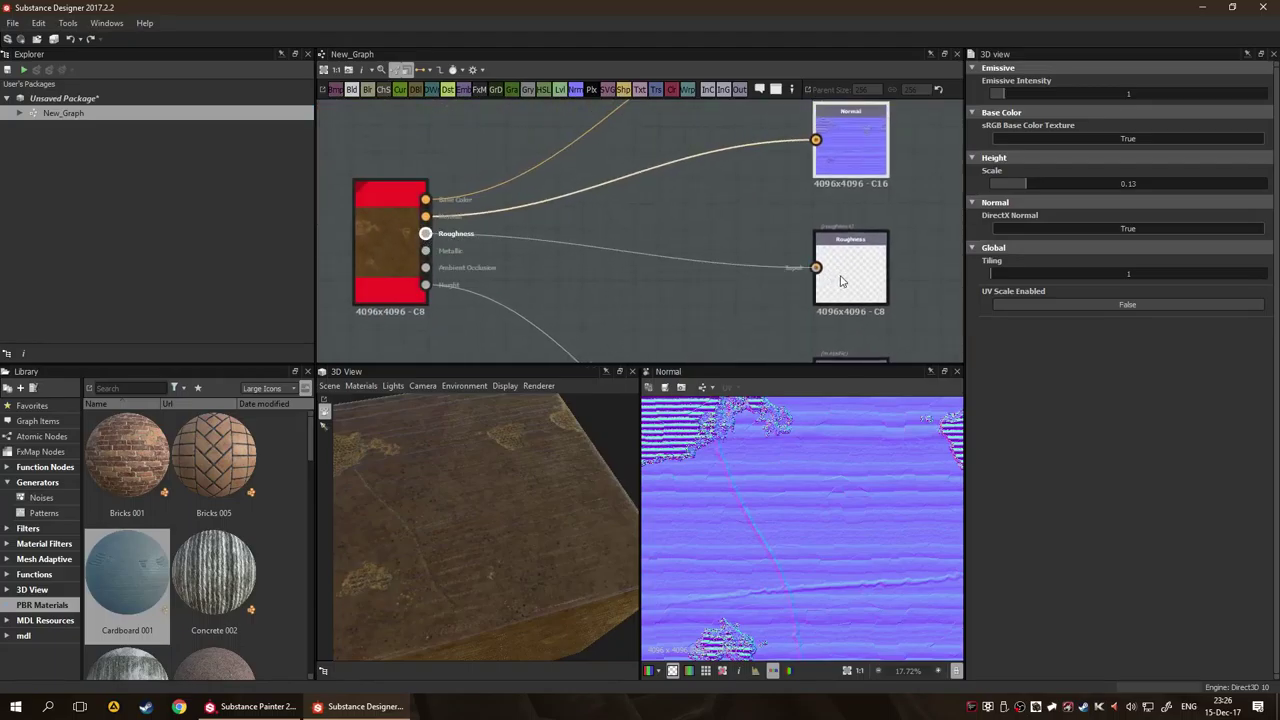
left_click_drag(499, 560, 505, 519)
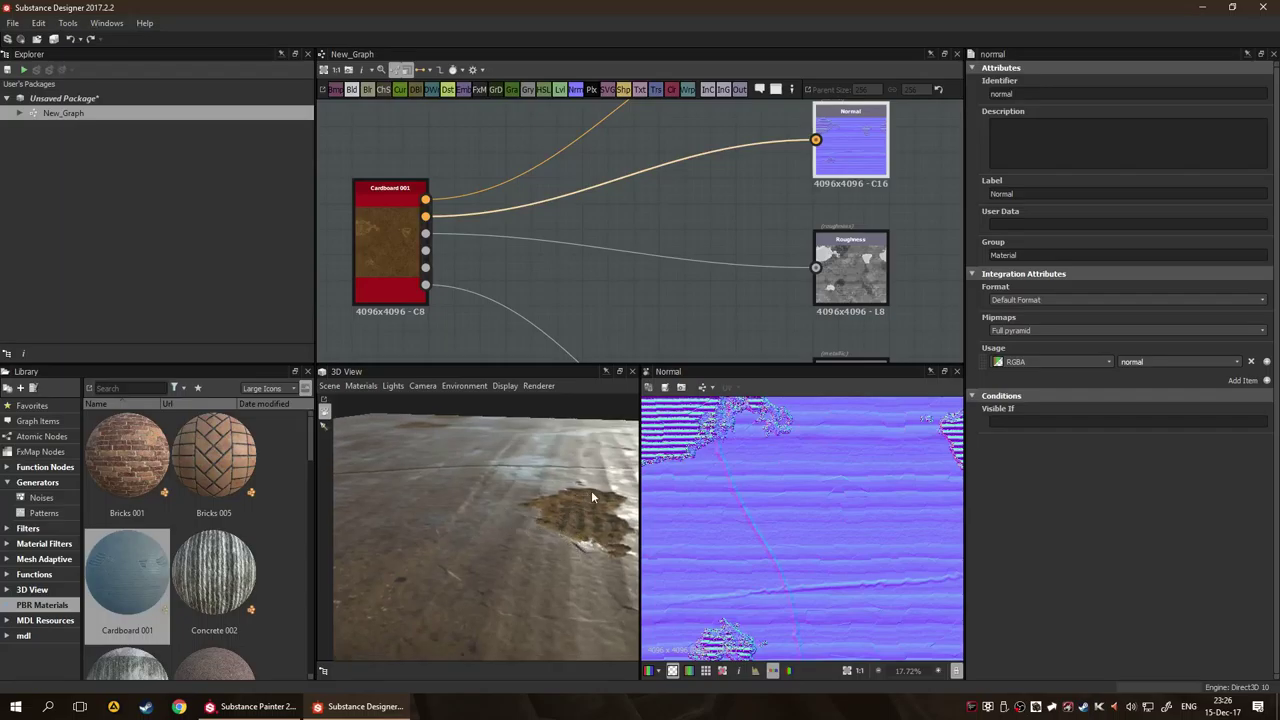
scroll(608, 281, "down", 2)
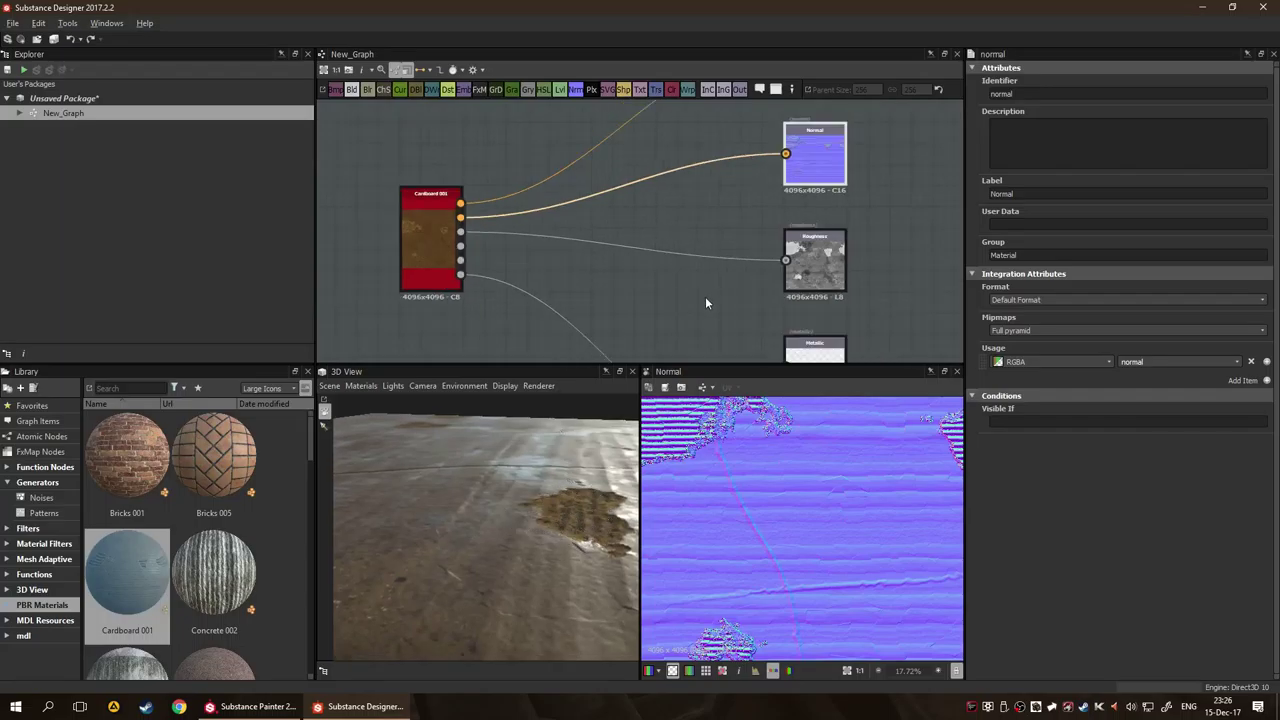
left_click(800, 258)
scroll(826, 535, "down", 2)
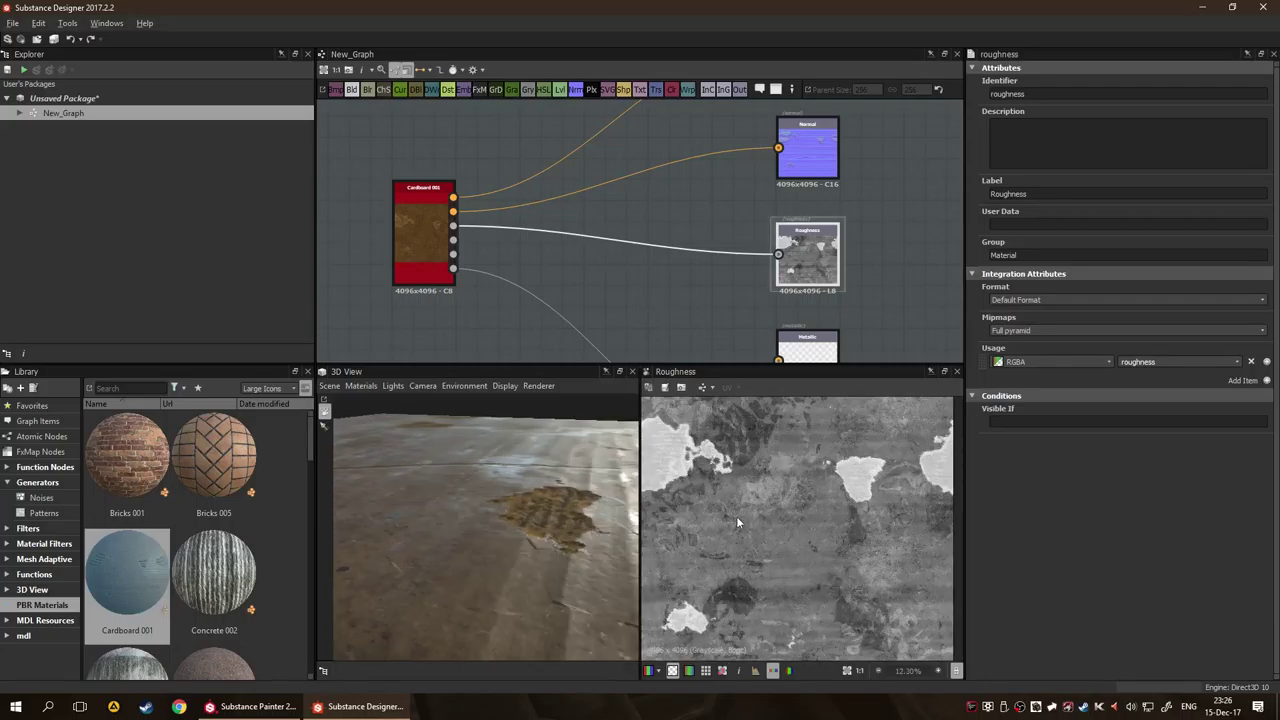
mouse_move(566, 524)
left_mouse_down()
mouse_move(532, 518)
mouse_move(535, 565)
mouse_move(545, 520)
left_mouse_up()
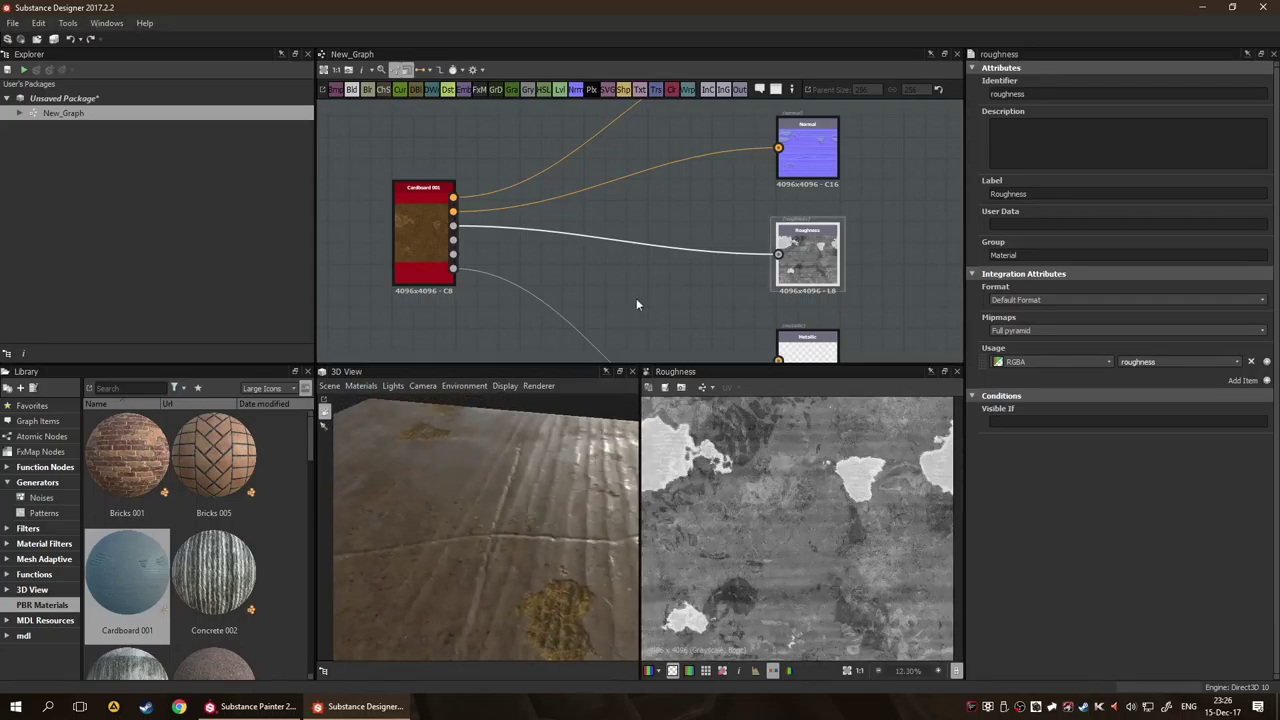
left_click_drag(620, 297, 641, 221)
Wire the metallic output into the Metallic node, previewing the maps while orbiting the cube.
left_click_drag(643, 277, 551, 250)
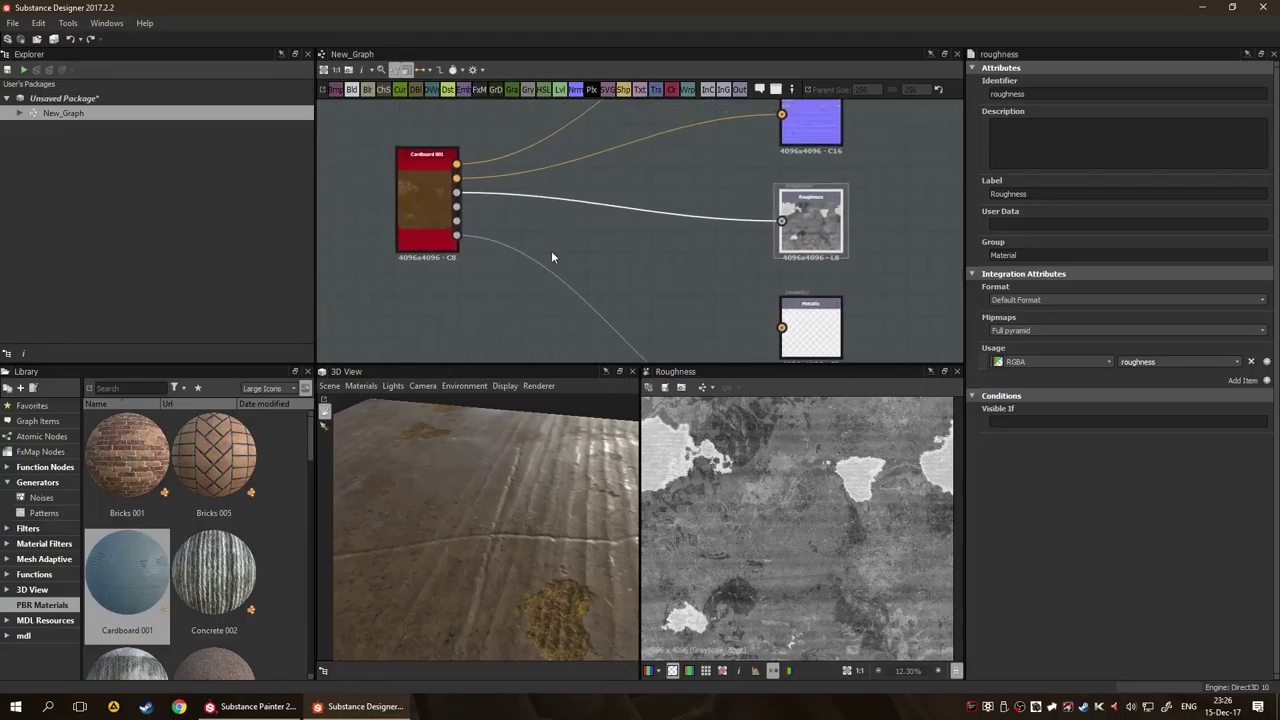
left_click_drag(456, 207, 782, 327)
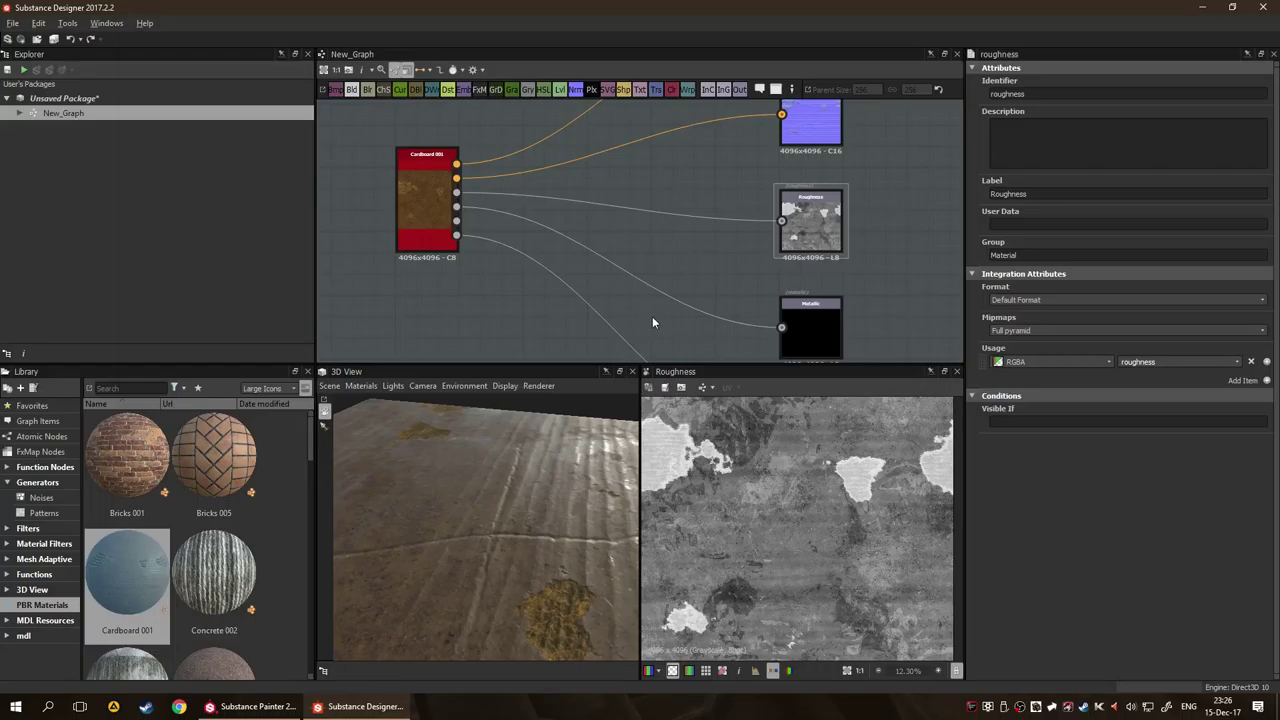
double_click(798, 327)
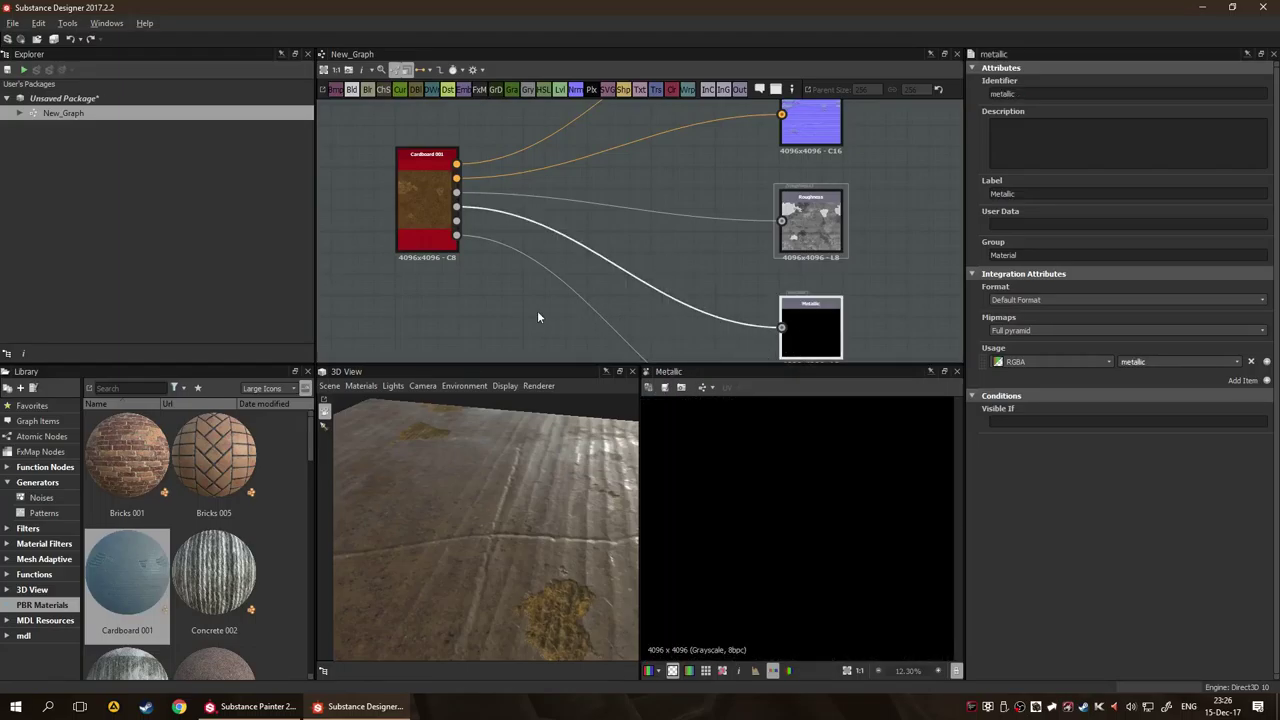
left_click_drag(531, 535, 575, 590)
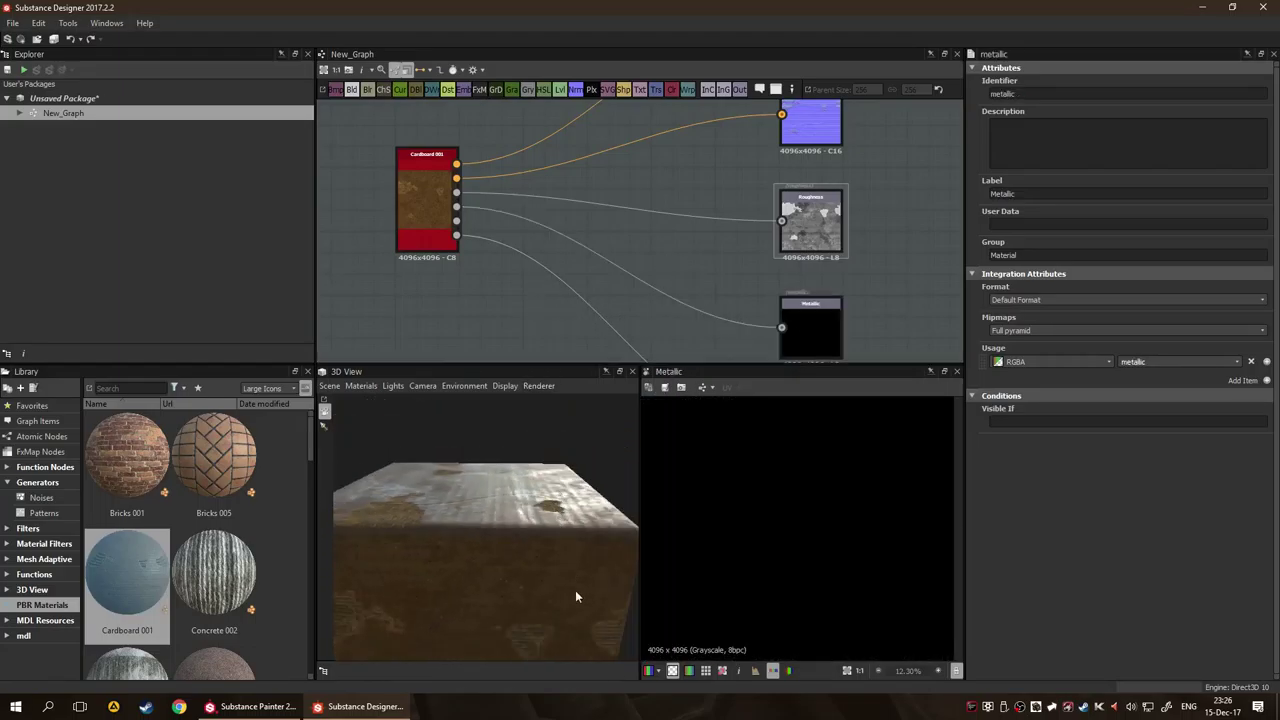
left_click_drag(535, 514, 581, 510)
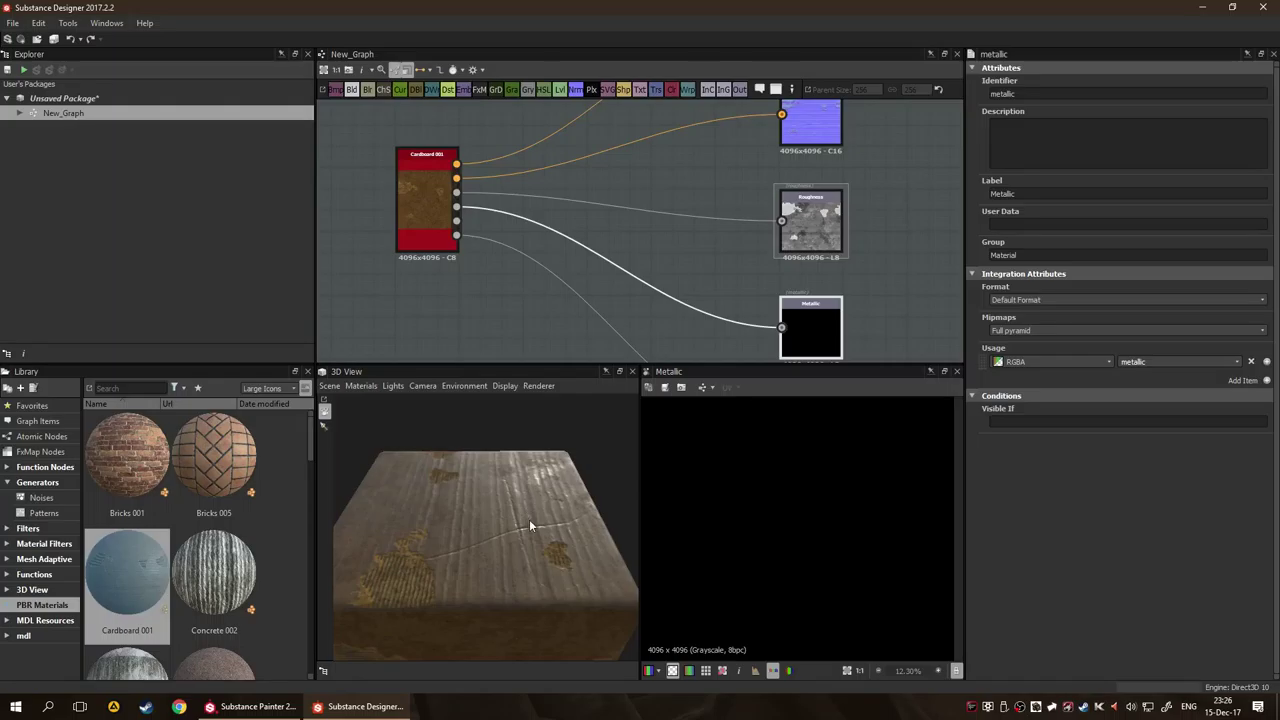
left_click_drag(530, 524, 520, 490)
double_click(810, 222)
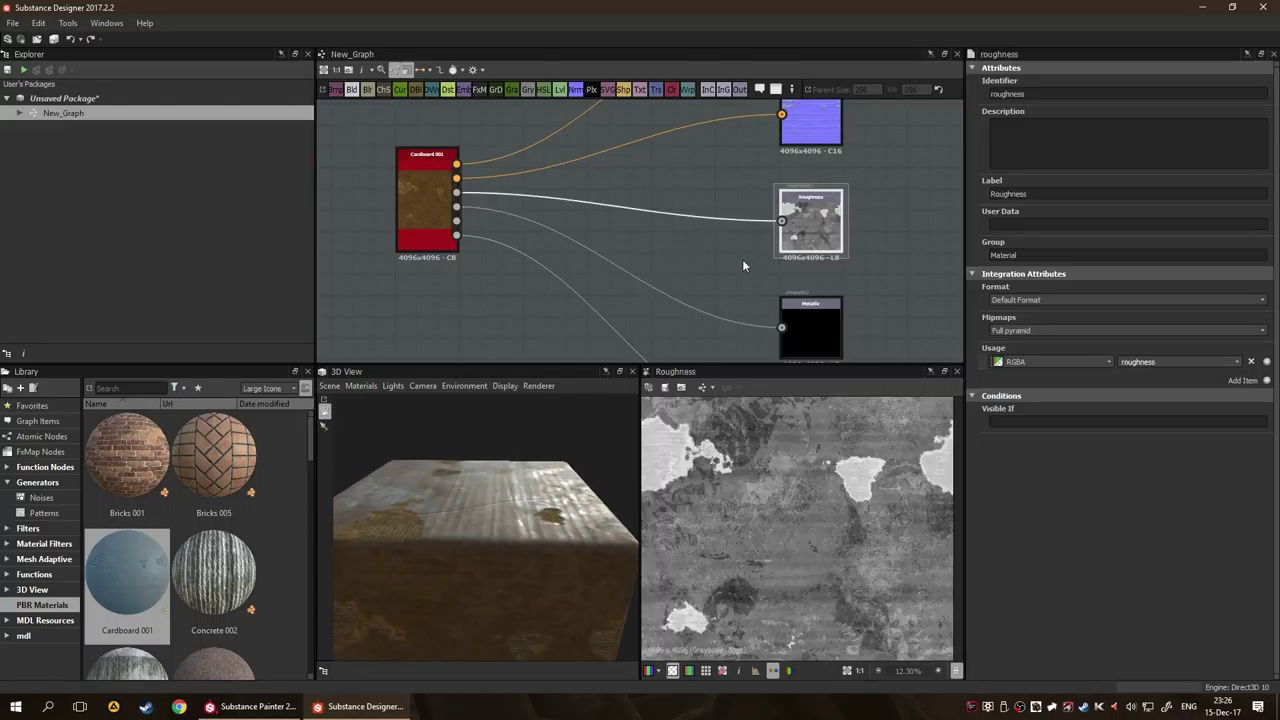
double_click(420, 182)
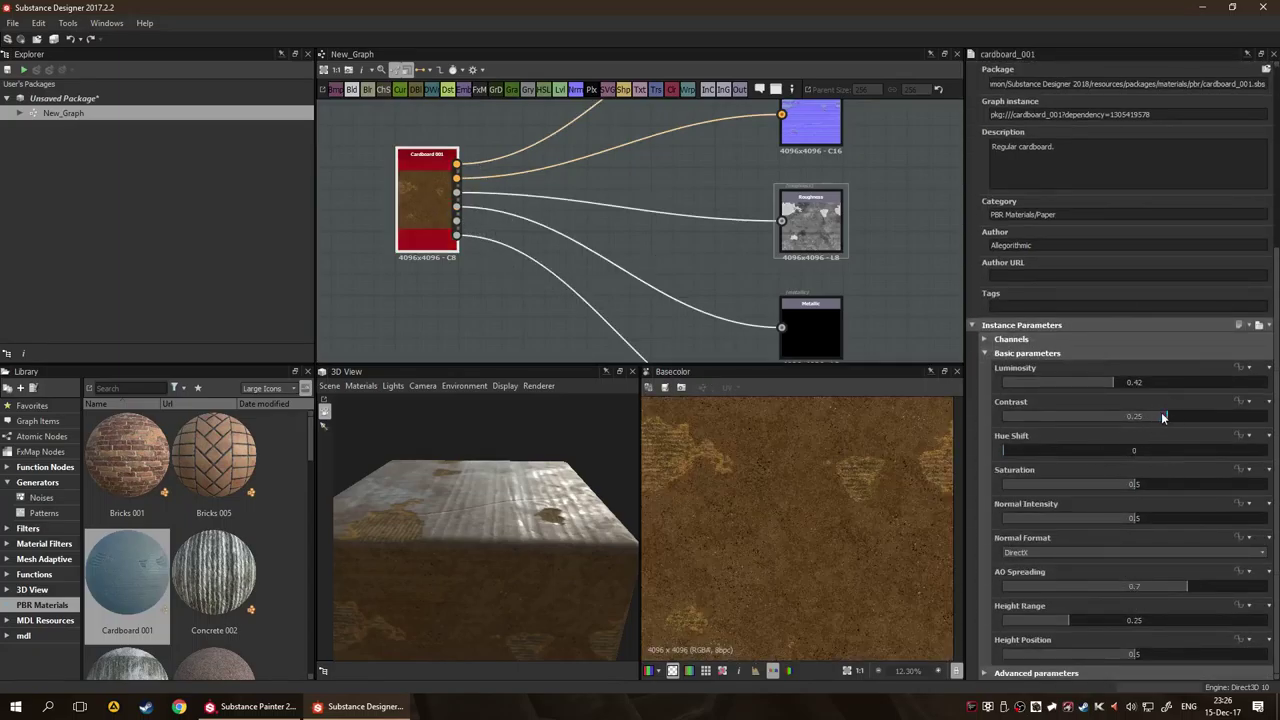
Raise Luminosity to 0.52, drag Contrast down to -0.29, and show all outputs on the 3D preview.
left_click_drag(1162, 416, 1122, 415)
left_click(1097, 384)
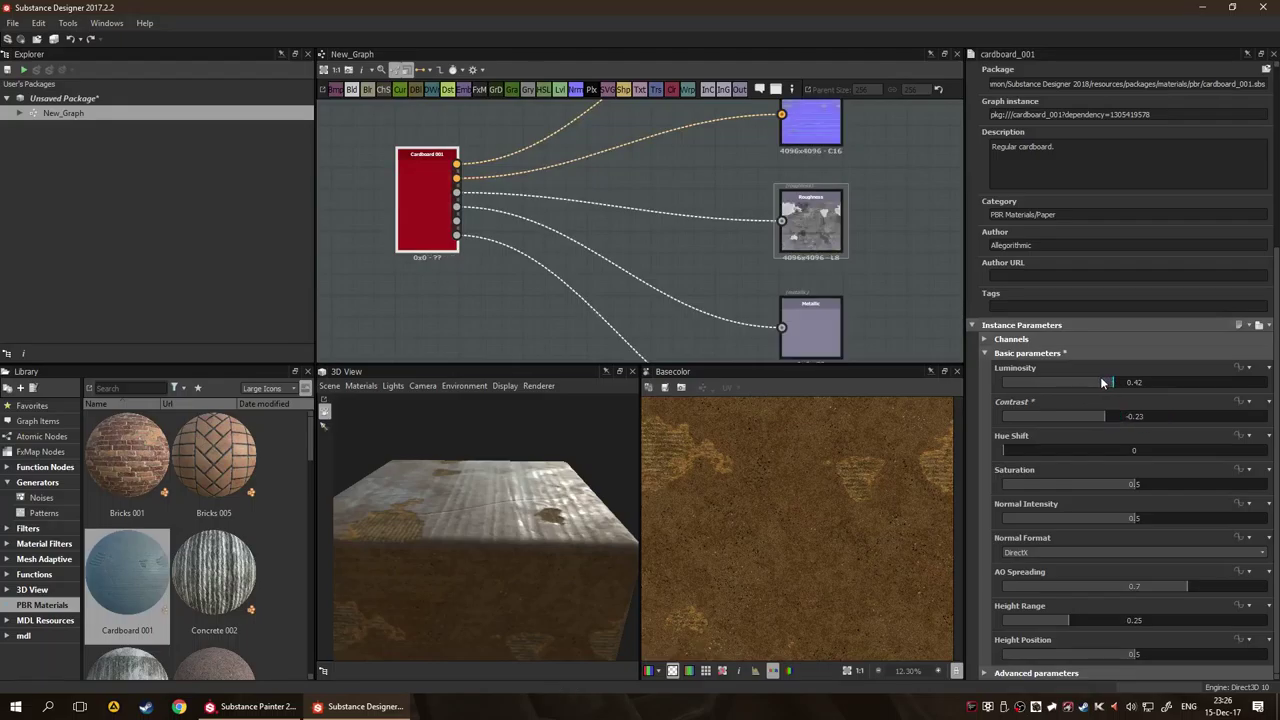
left_click_drag(1105, 381, 1163, 378)
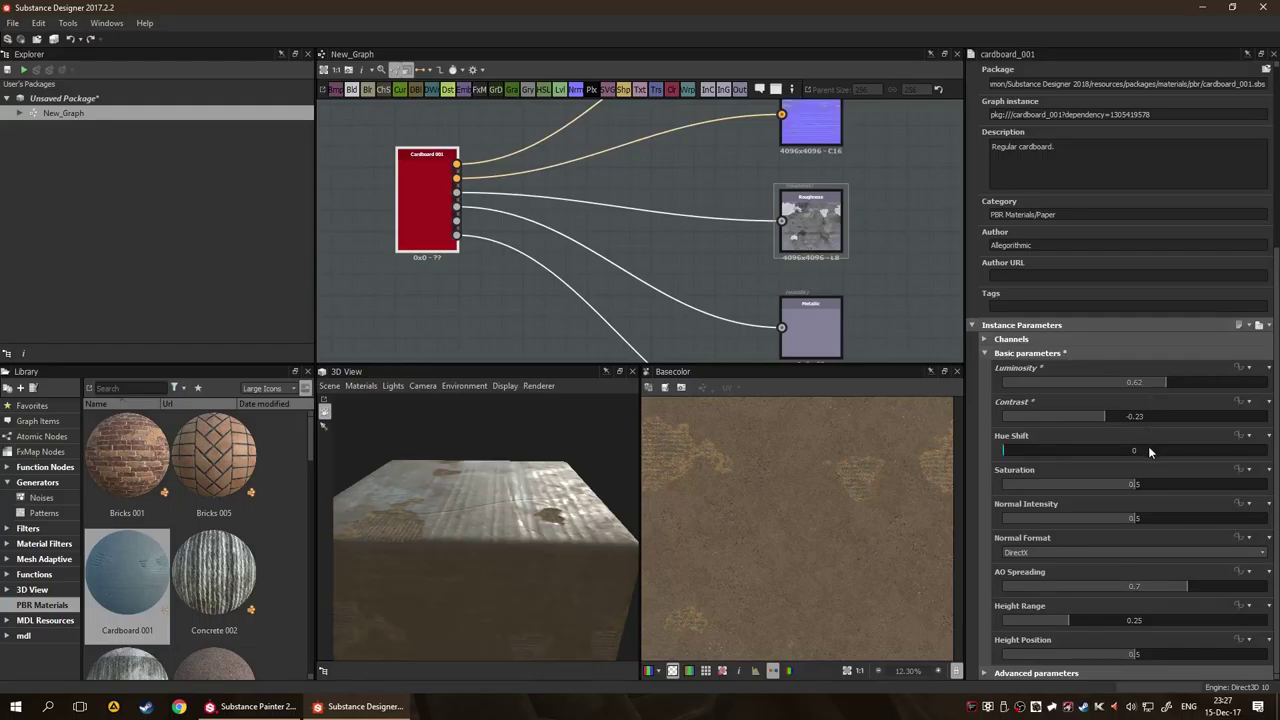
left_click_drag(1118, 416, 1124, 381)
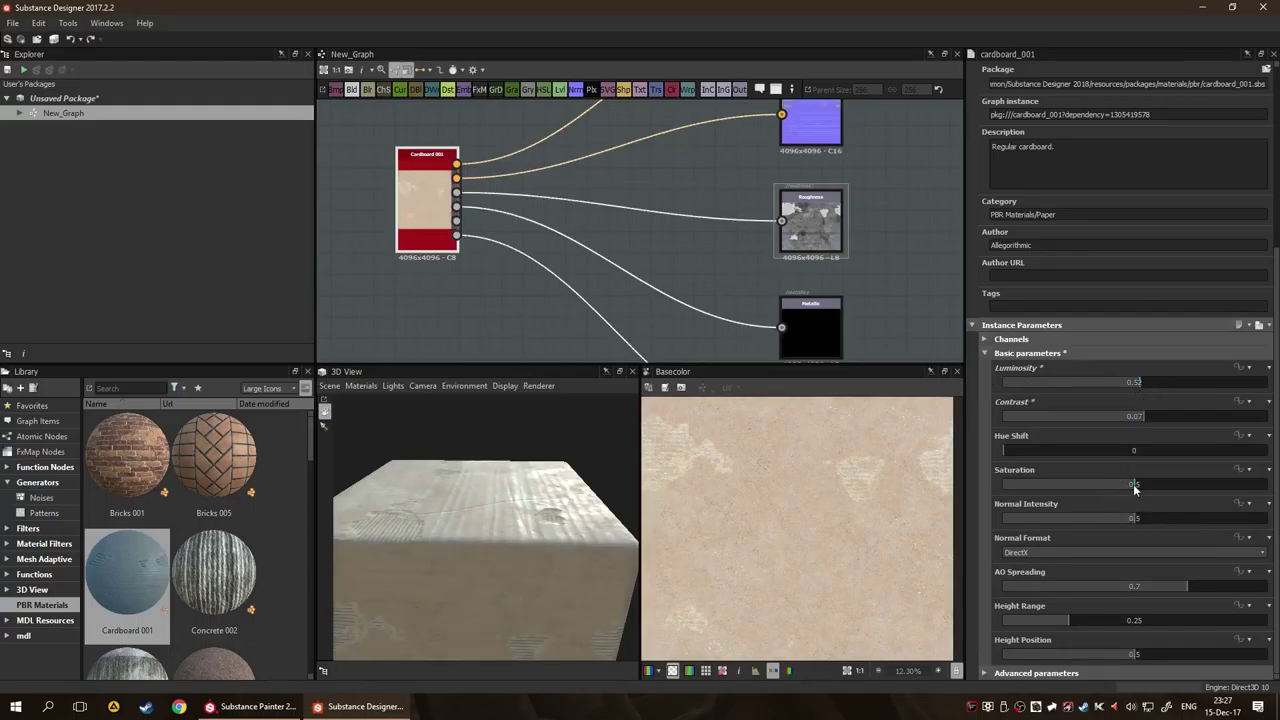
left_click_drag(1143, 416, 1125, 418)
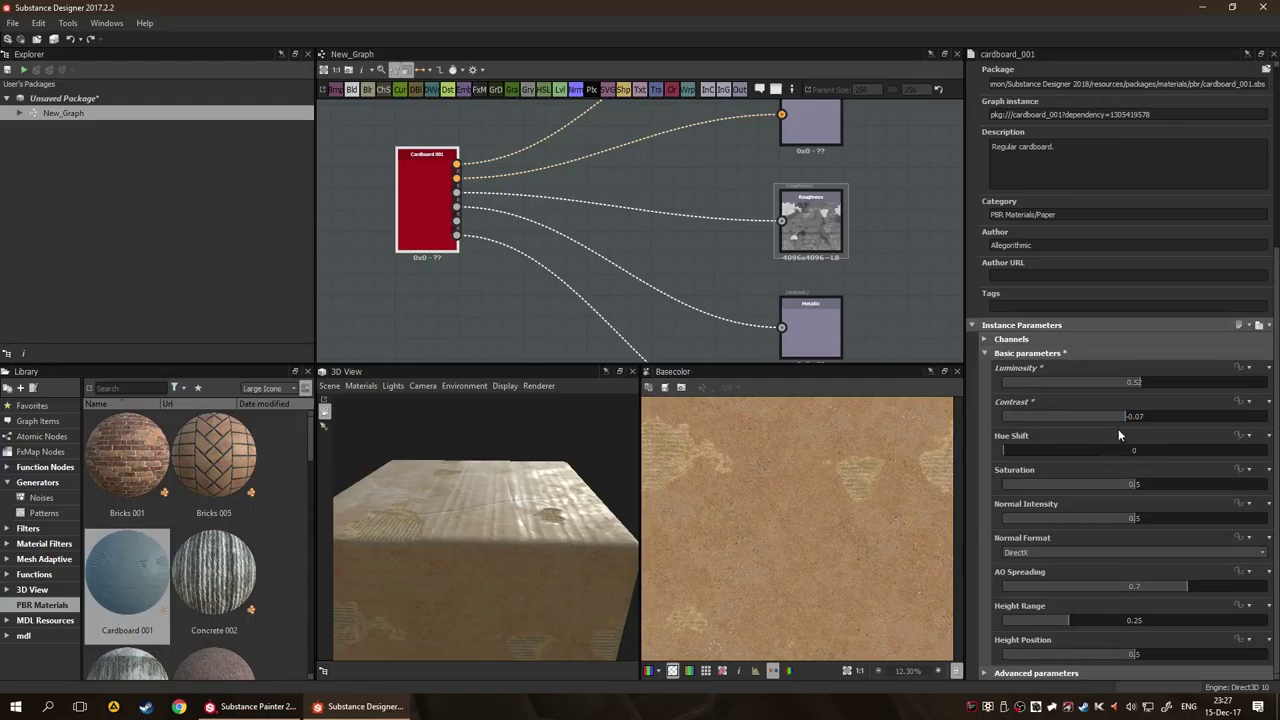
left_click_drag(1112, 417, 1098, 417)
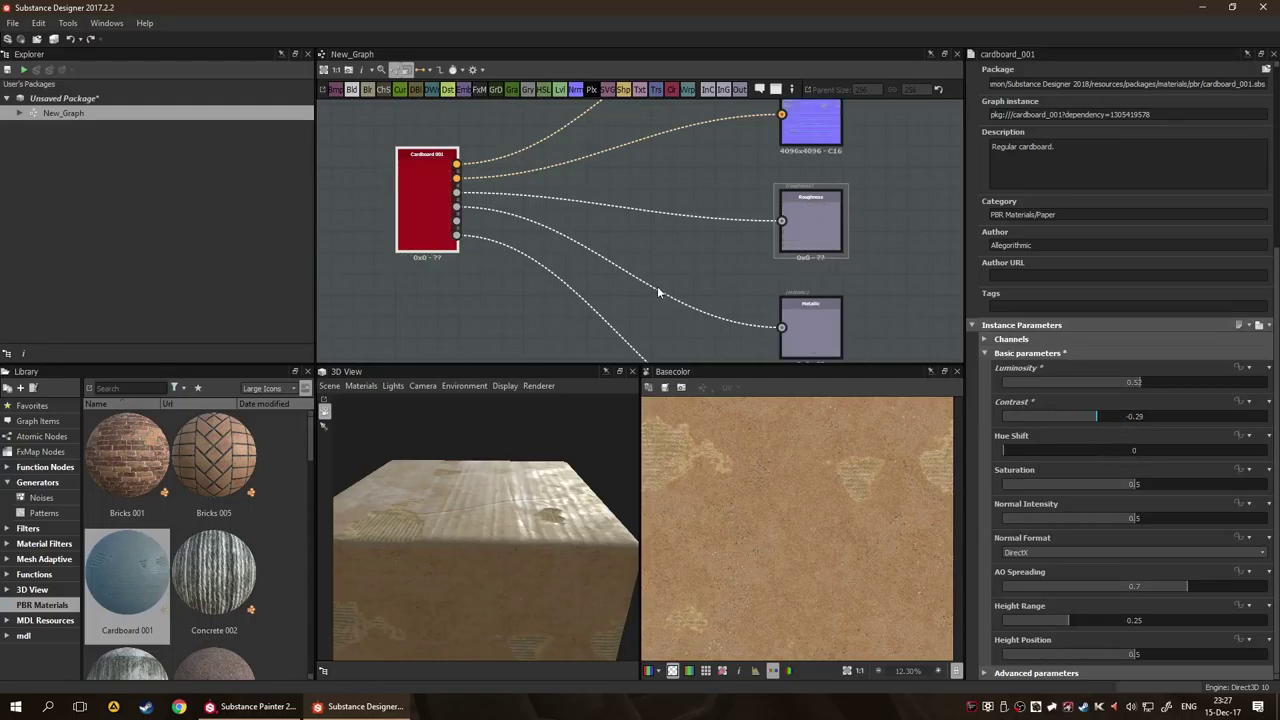
scroll(606, 282, "down", 1)
right_click(606, 282)
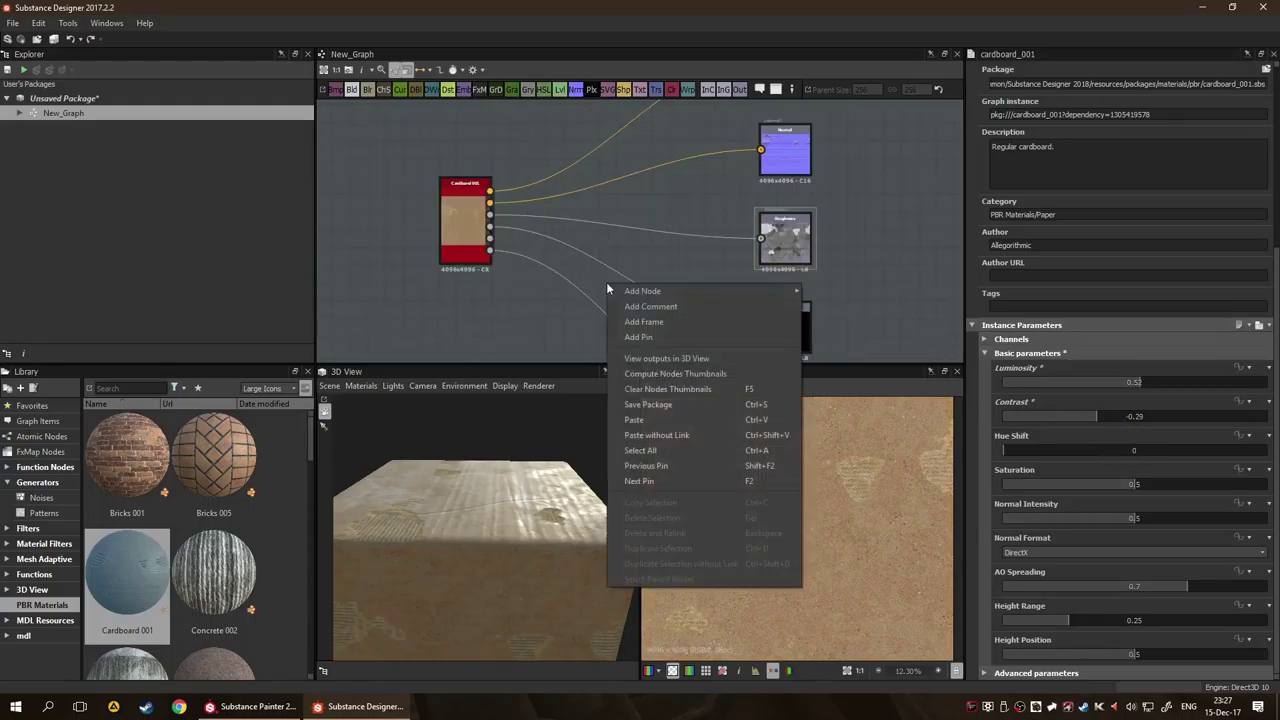
left_click(665, 358)
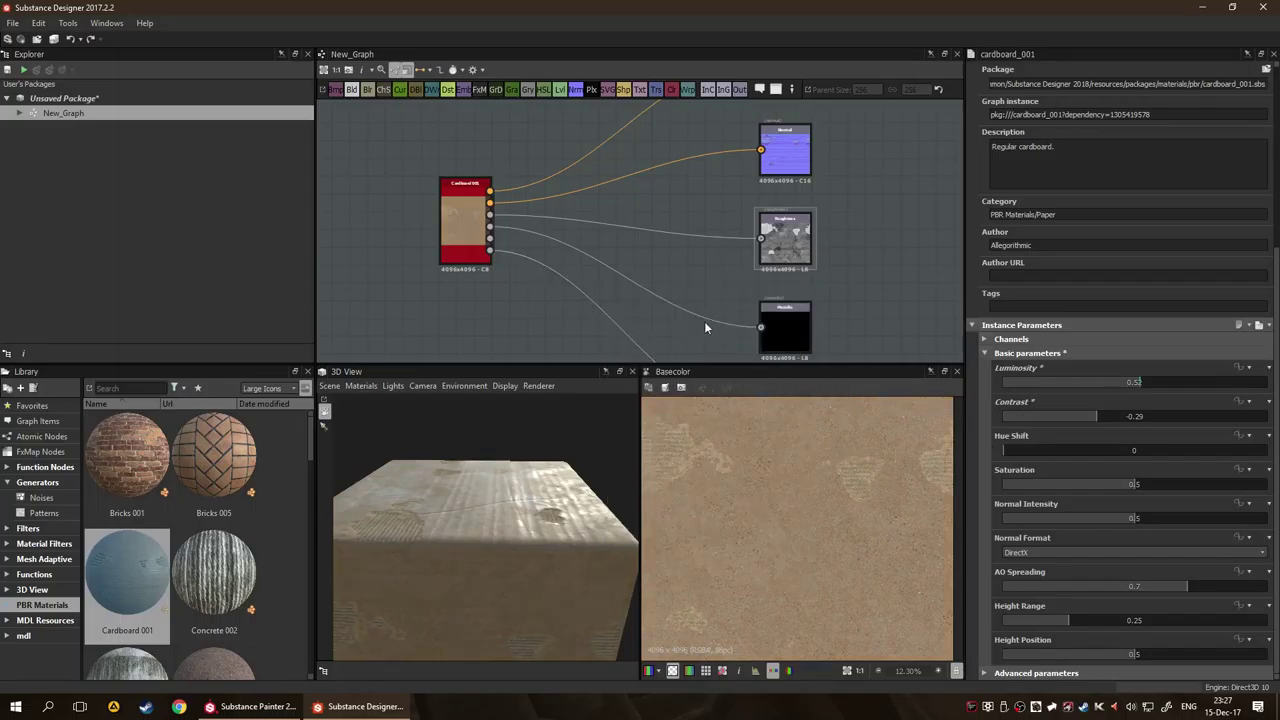
Set Cardboard 001's Contrast to exactly 0.11 and check the colour on the cube.
left_click(1123, 410)
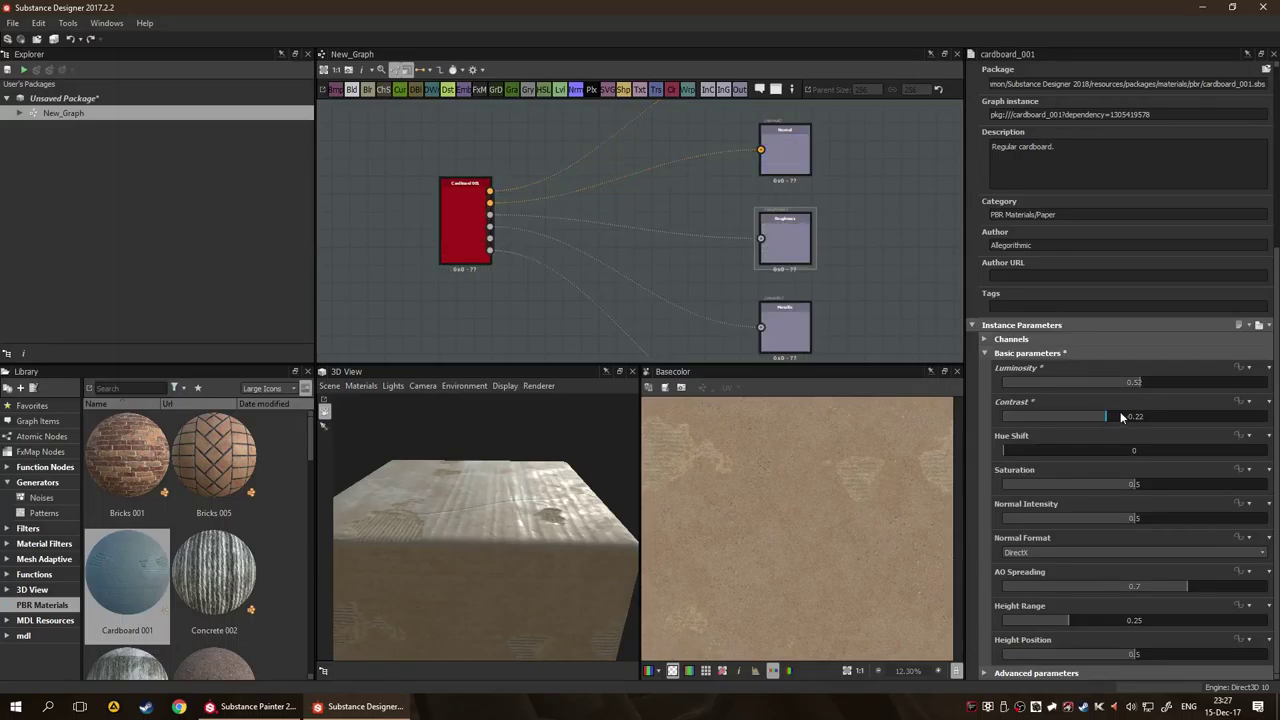
left_click(1130, 416)
type("0.11")
key("Return")
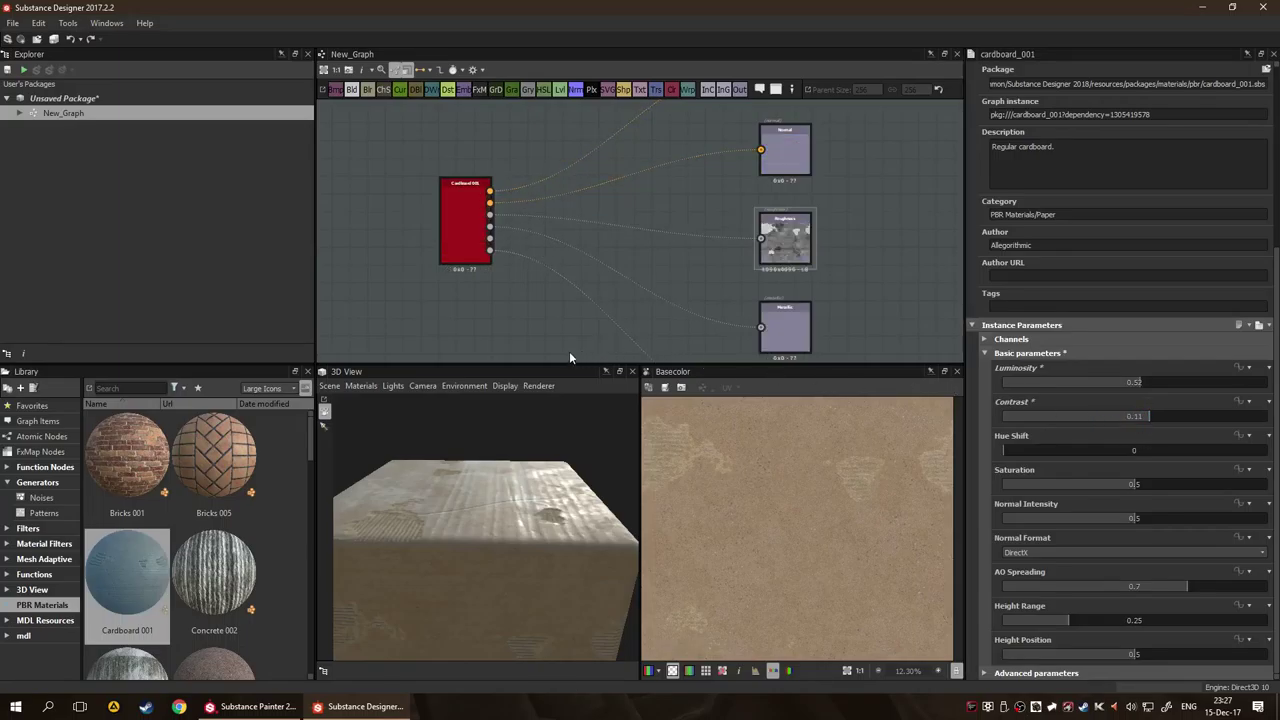
scroll(590, 330, "up", 3)
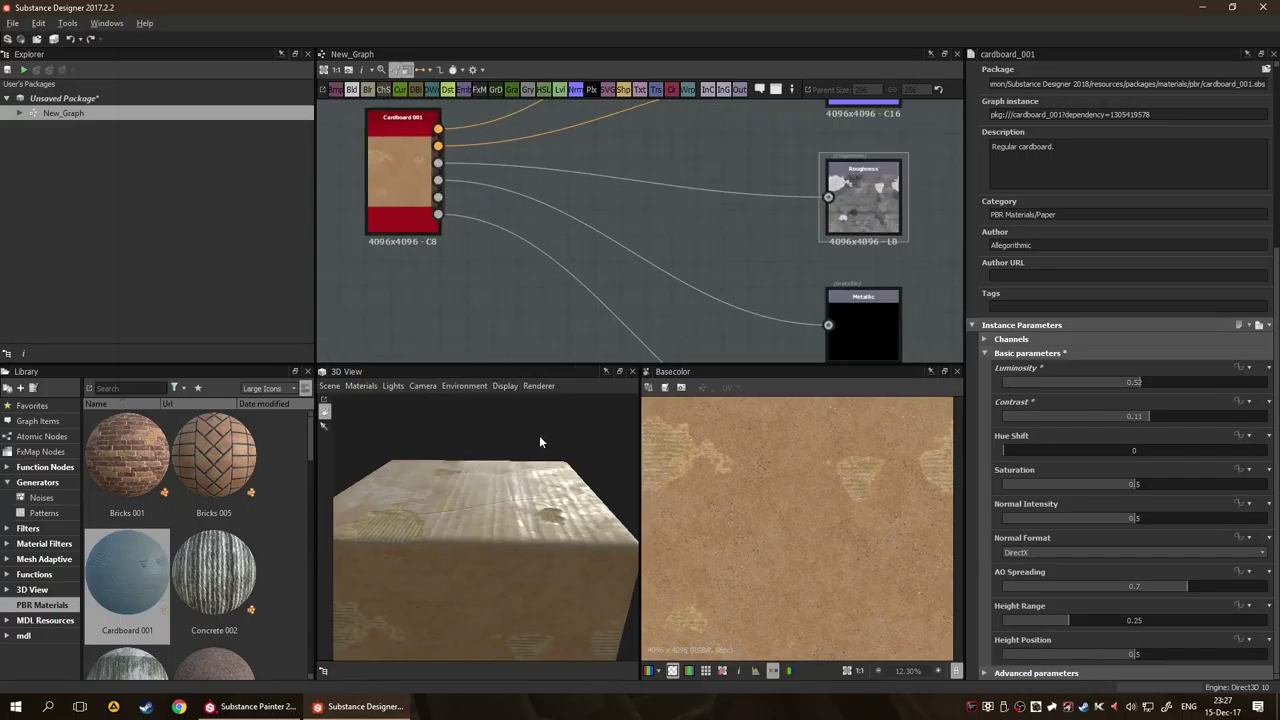
left_click_drag(539, 441, 516, 542)
scroll(661, 296, "down", 3)
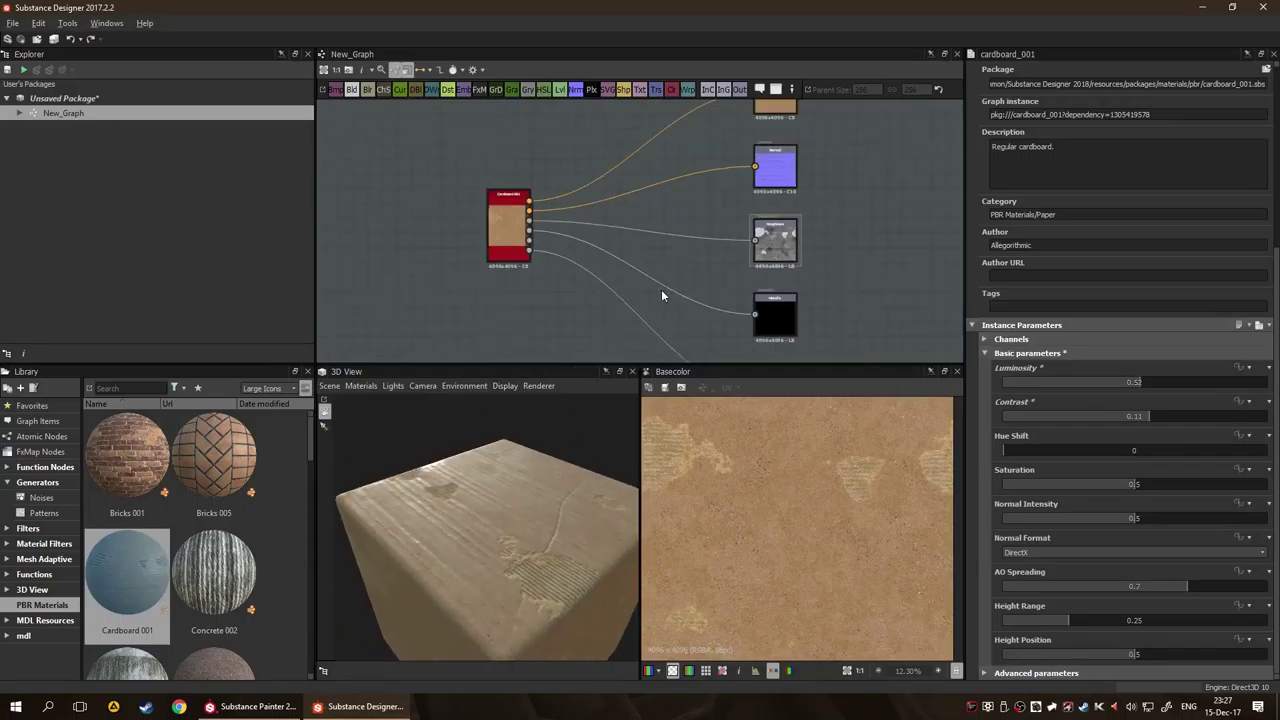
left_click(530, 201)
Open Cardboard 001's source graph through Open Reference and frame it in view.
right_click(530, 201)
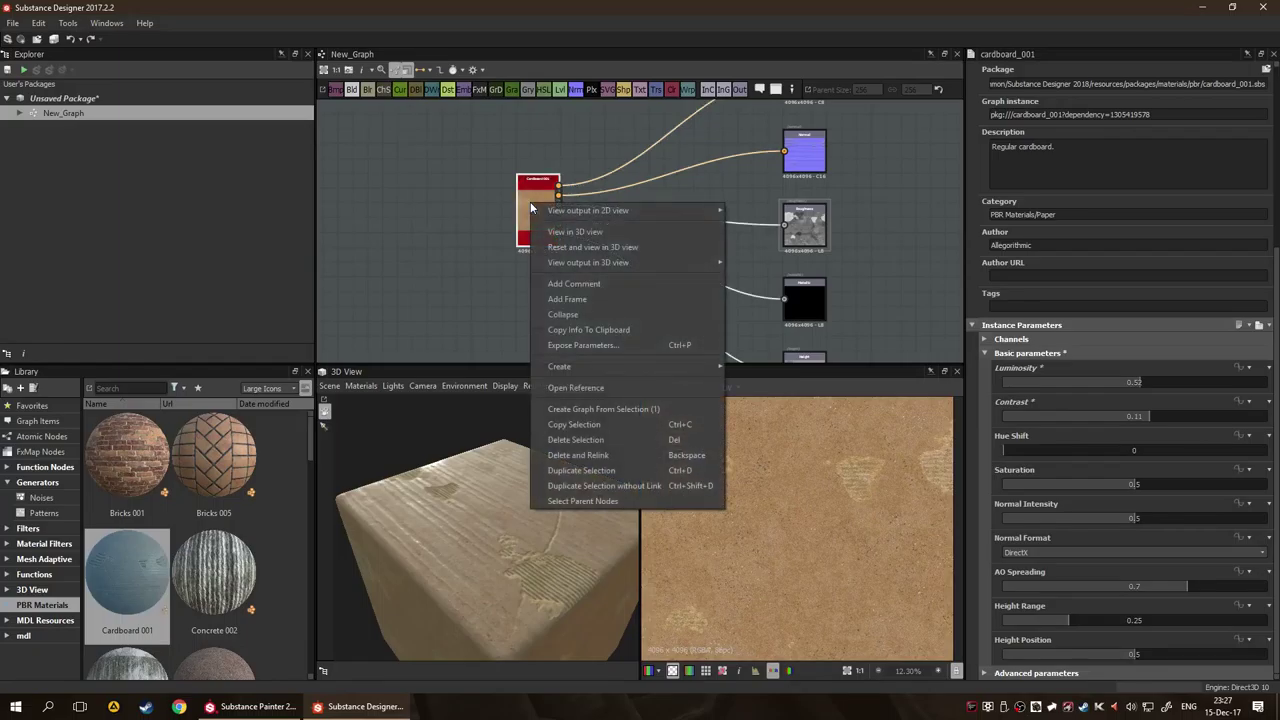
left_click(680, 387)
left_click(703, 369)
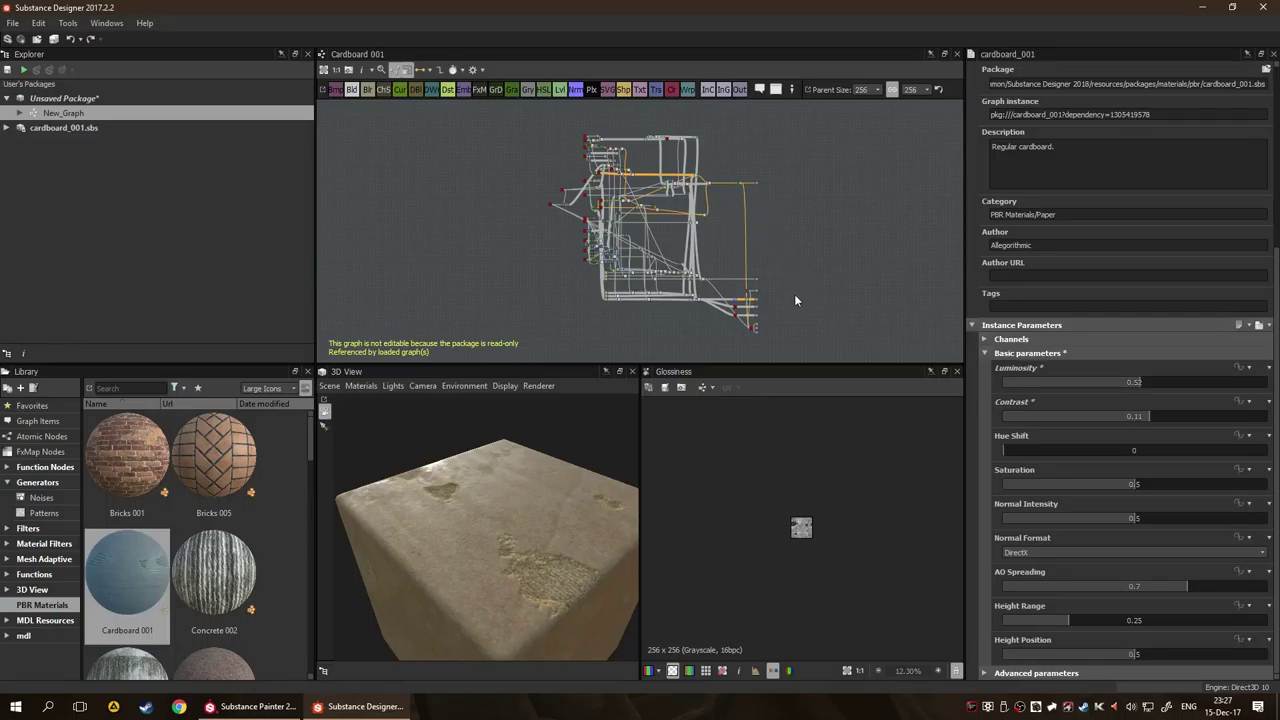
scroll(592, 180, "up", 3)
scroll(592, 180, "up", 3)
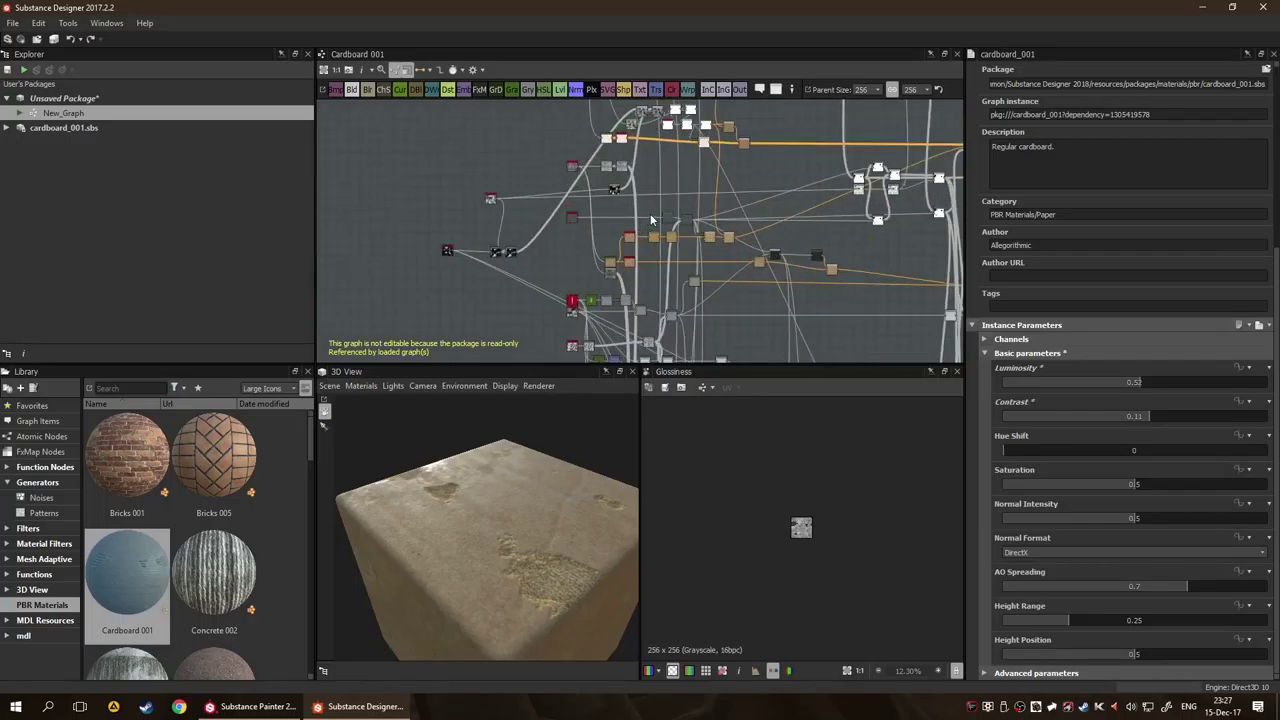
scroll(655, 222, "down", 3)
key("f")
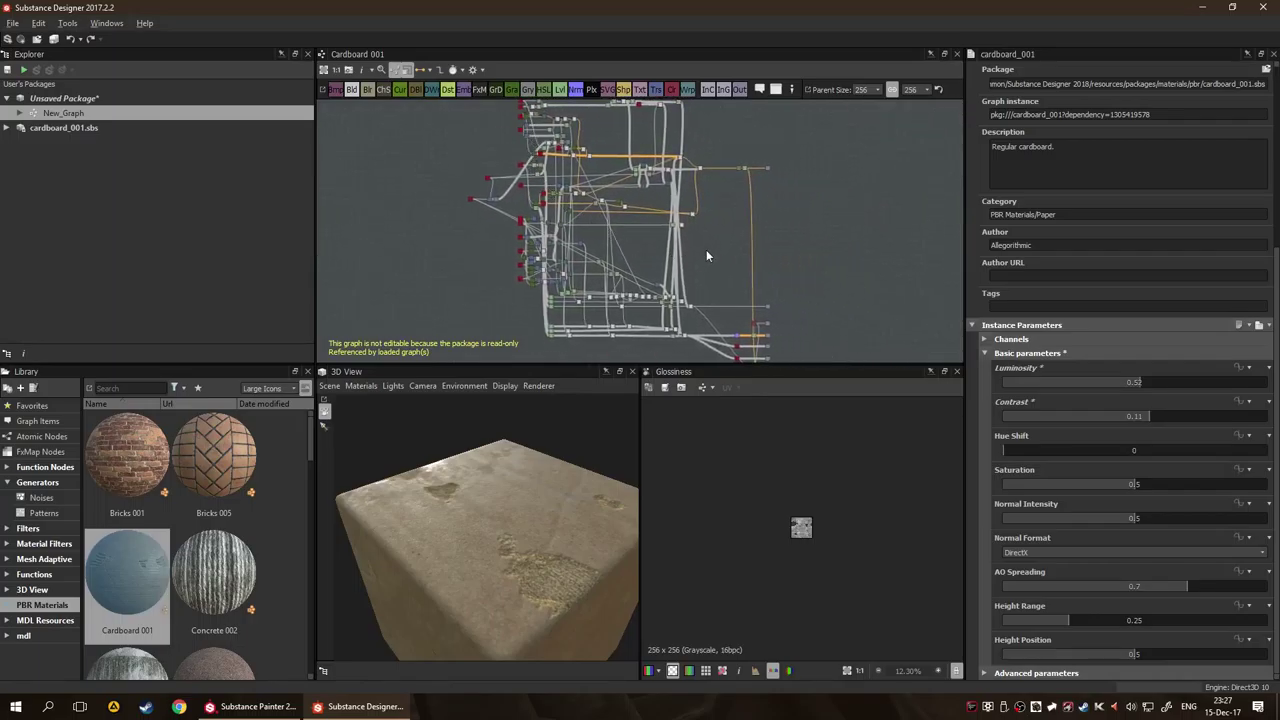
Expand cardboard_001.sbs in the Explorer to list its graph outputs, then collapse it.
left_click(7, 128)
left_click(20, 142)
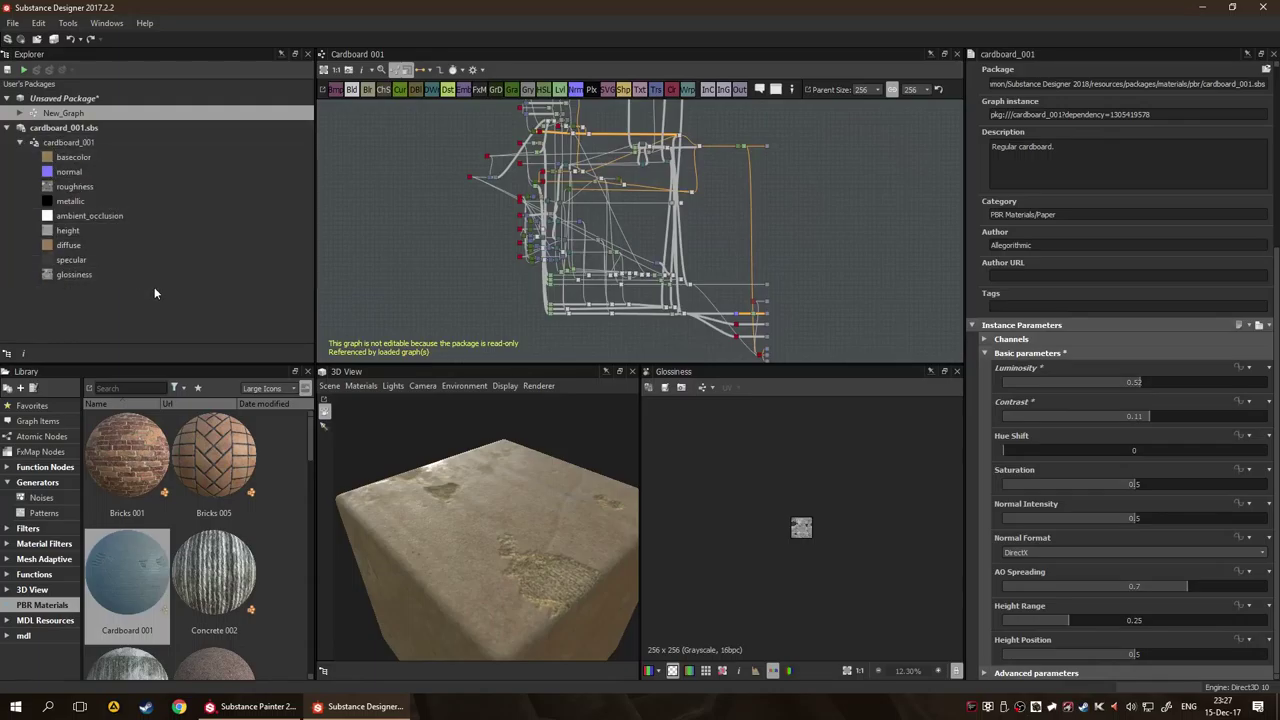
left_click(20, 142)
left_click(61, 98)
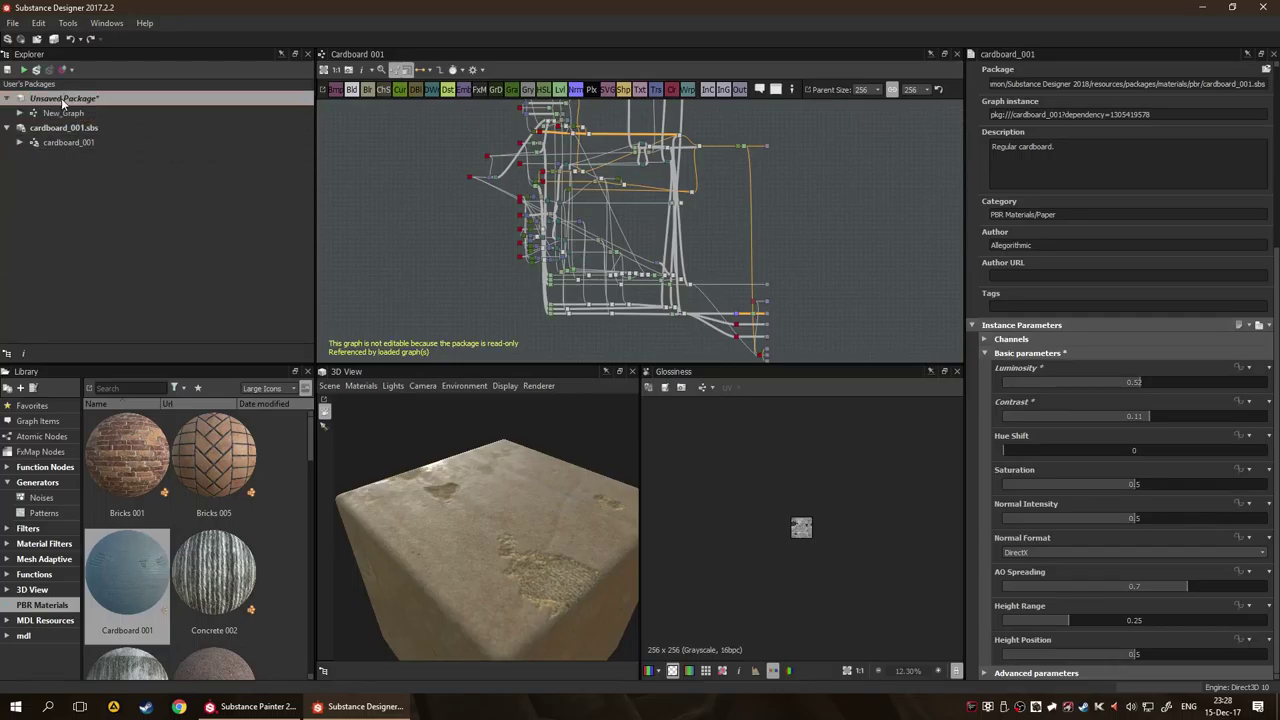
Reopen New_Graph and insert a new Output node.
double_click(63, 113)
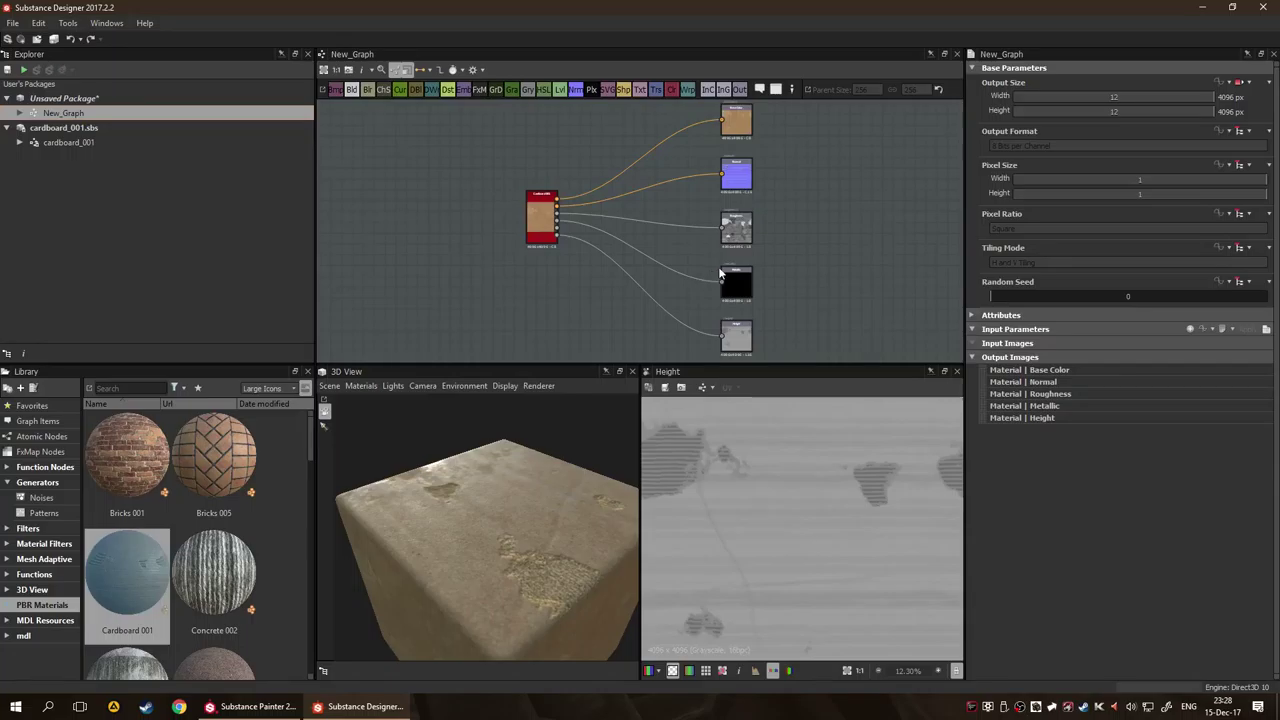
scroll(720, 273, "up", 3)
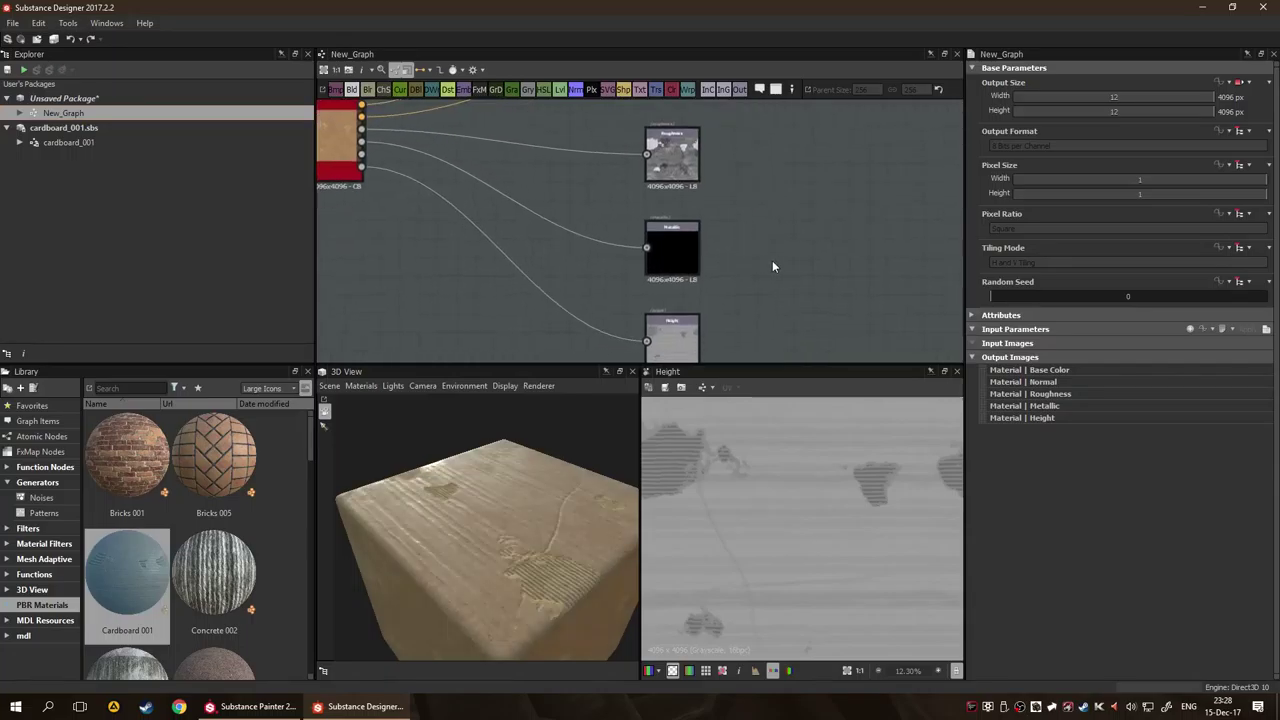
key("space")
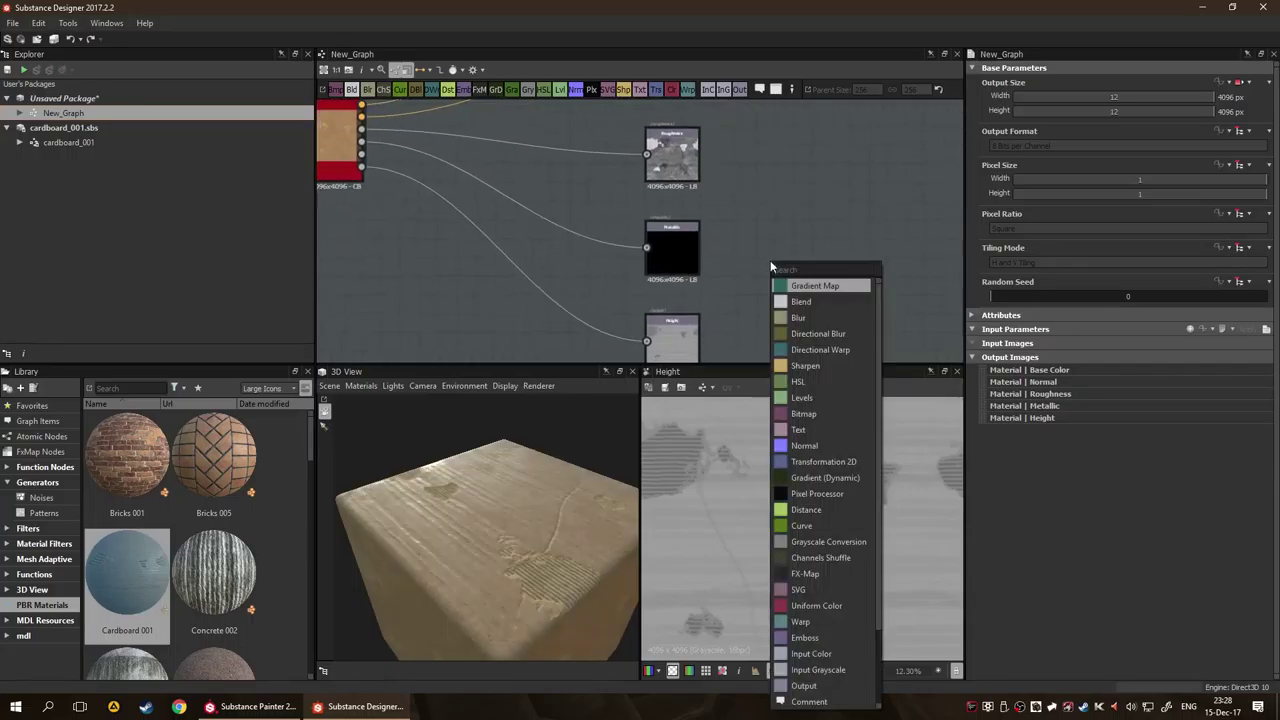
type("output")
key("Return")
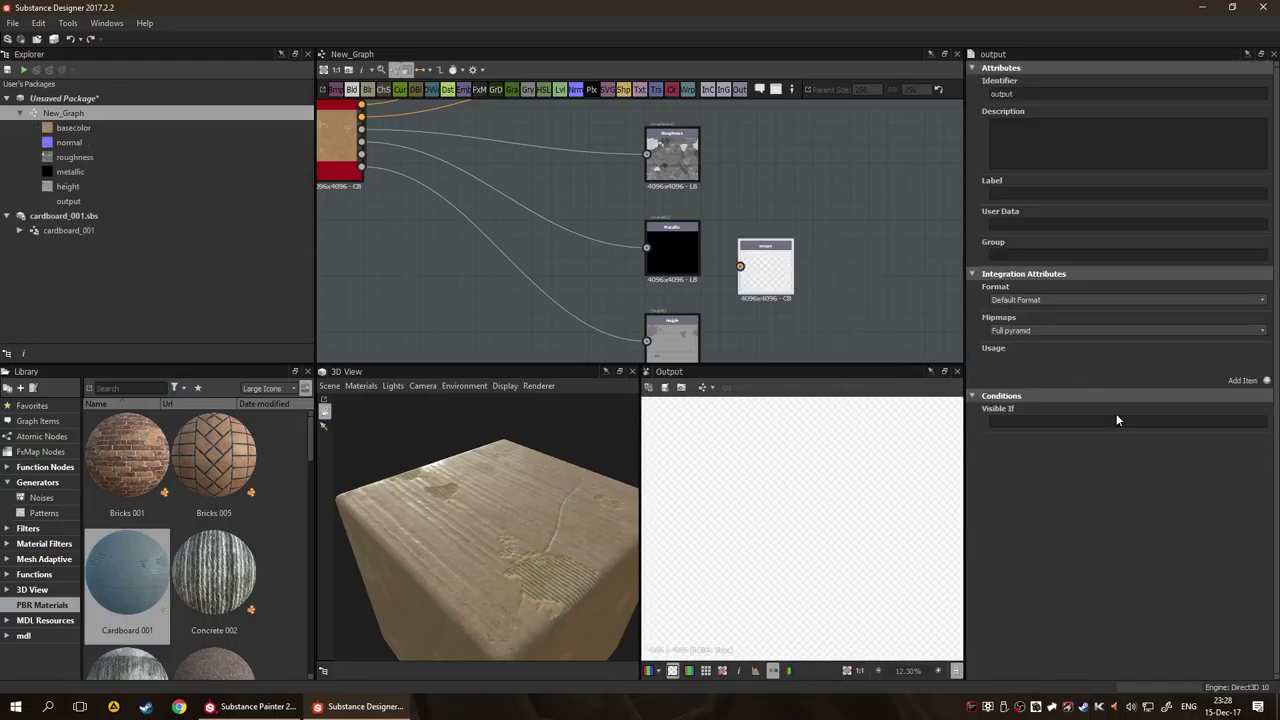
Set the new output node's usage to ambientOcclusion.
left_click(1266, 380)
left_click(1168, 361)
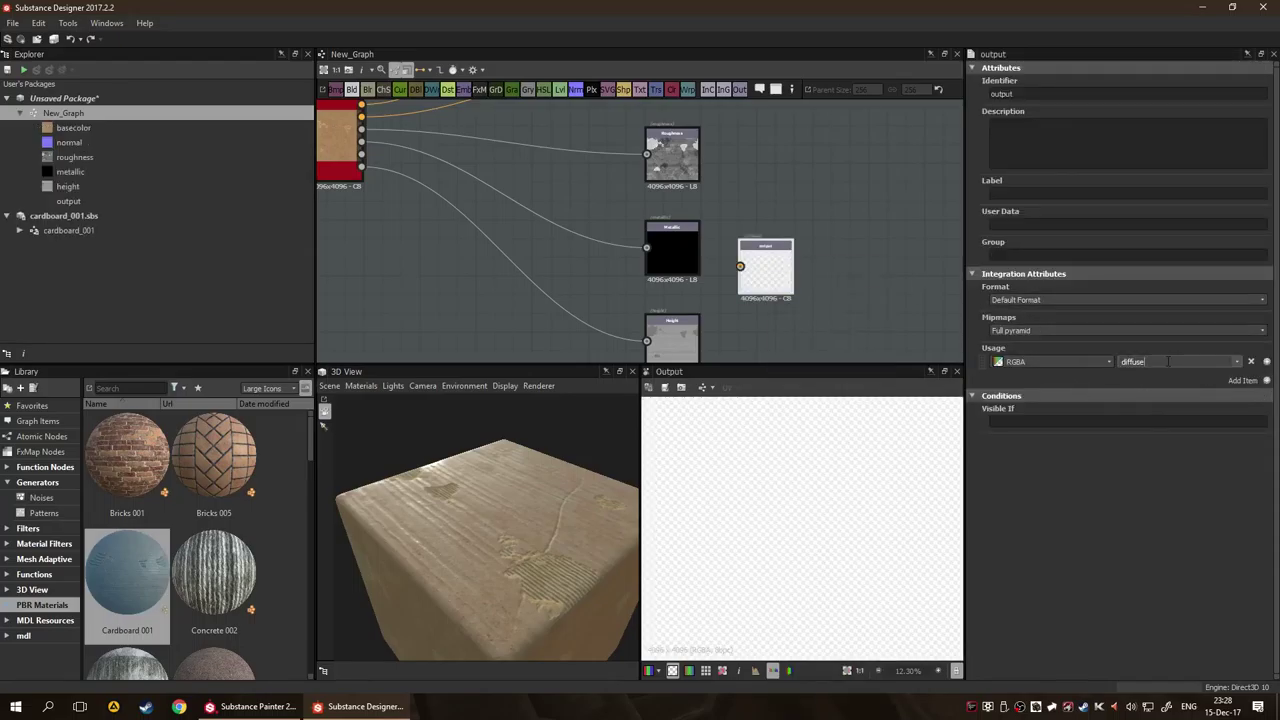
left_click(1094, 361)
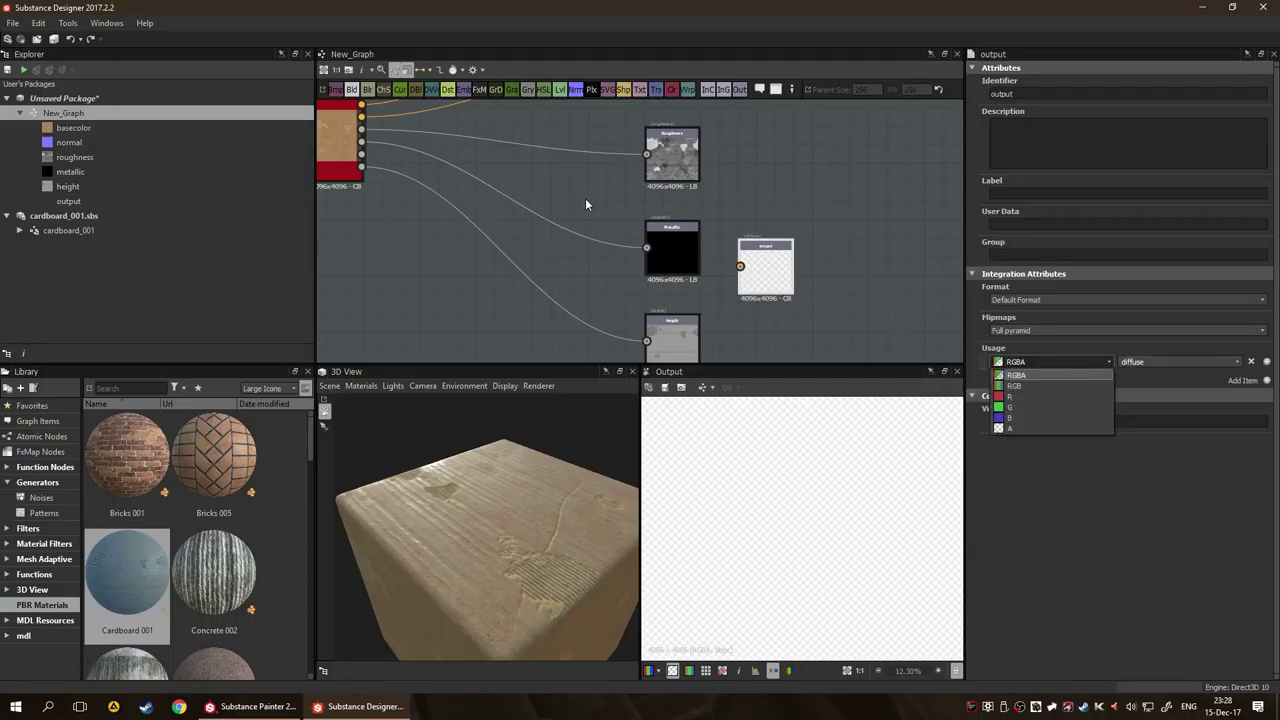
left_click(672, 155)
left_click(765, 268)
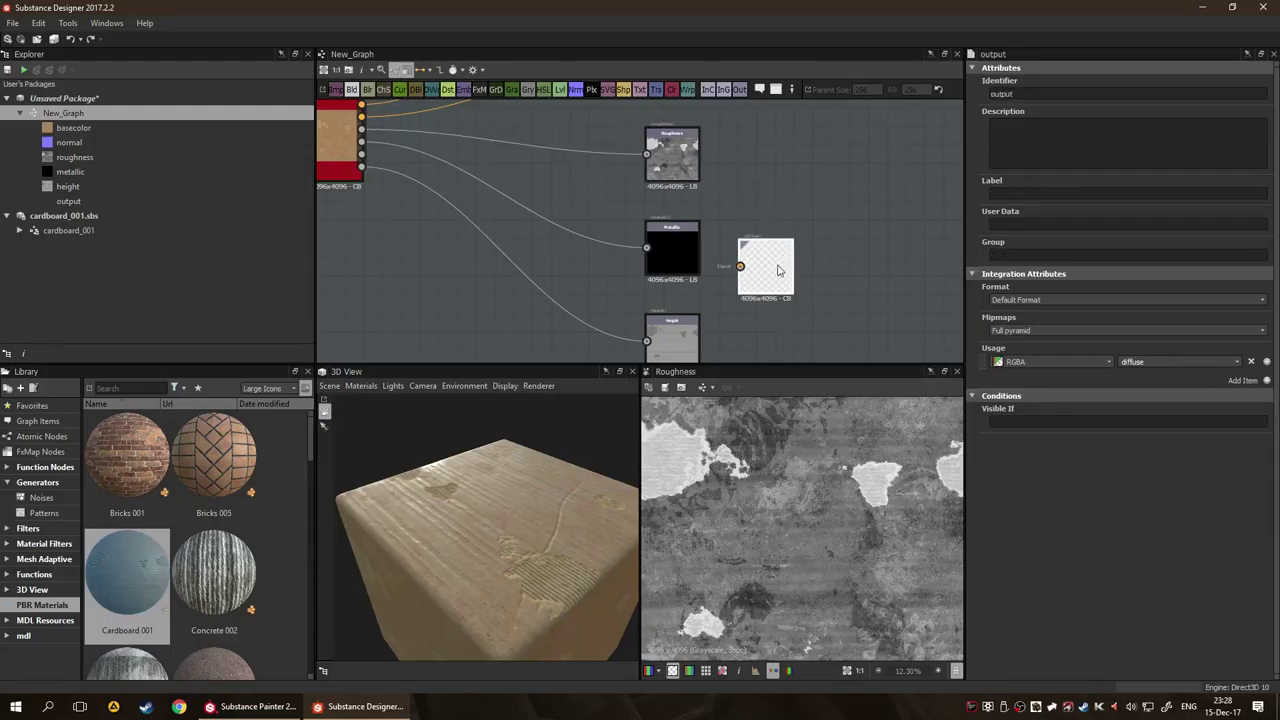
left_click(1236, 362)
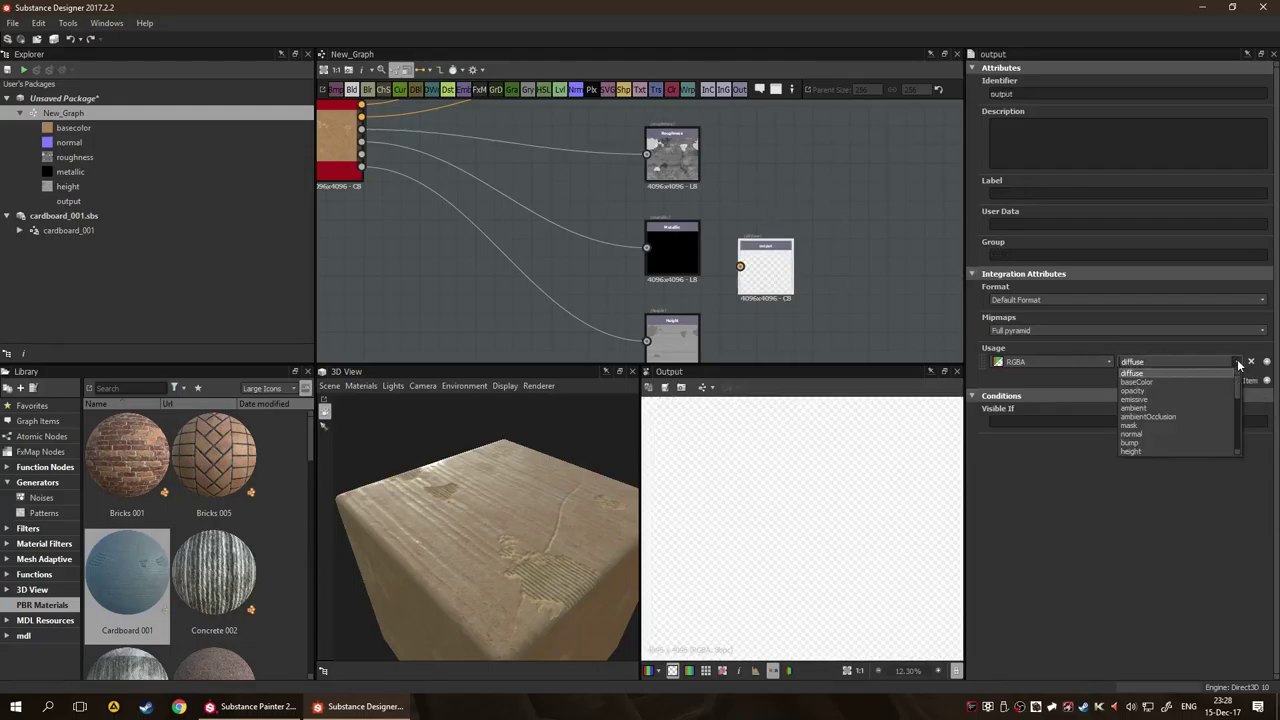
left_click(1196, 418)
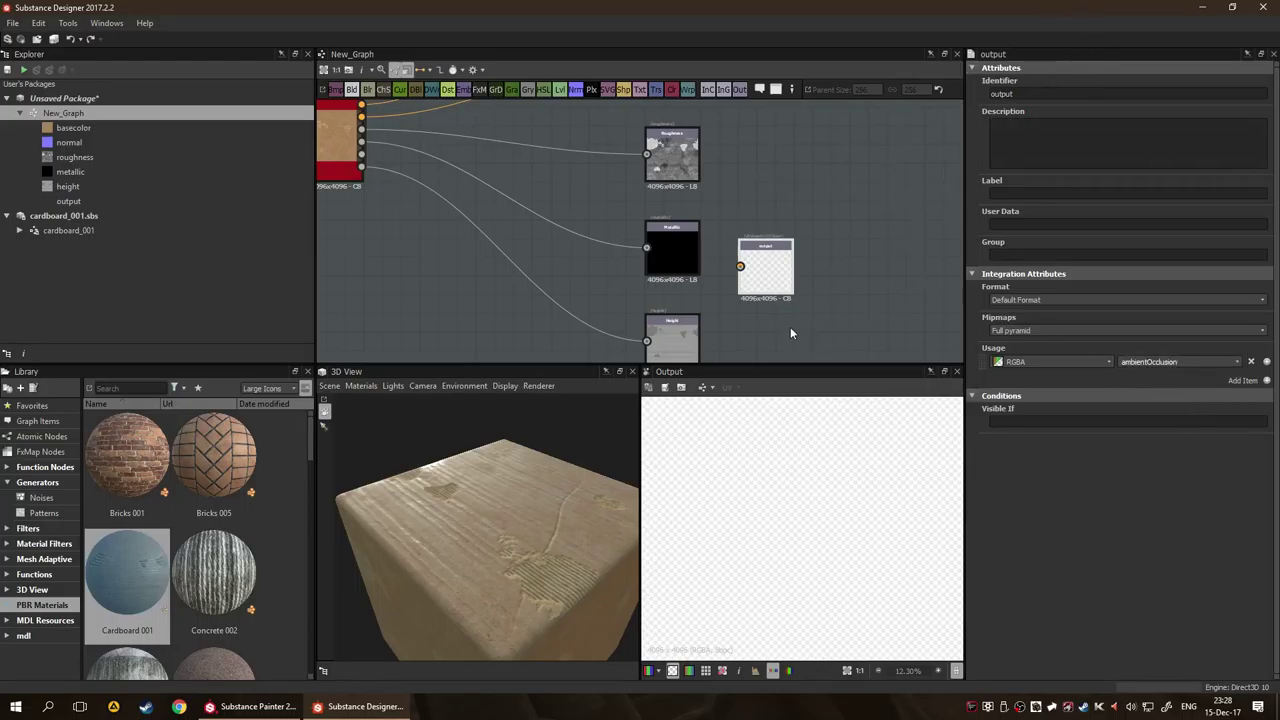
Move the ambientOcclusion output node below the Height output.
scroll(888, 306, "down", 3)
left_click_drag(792, 182, 700, 323)
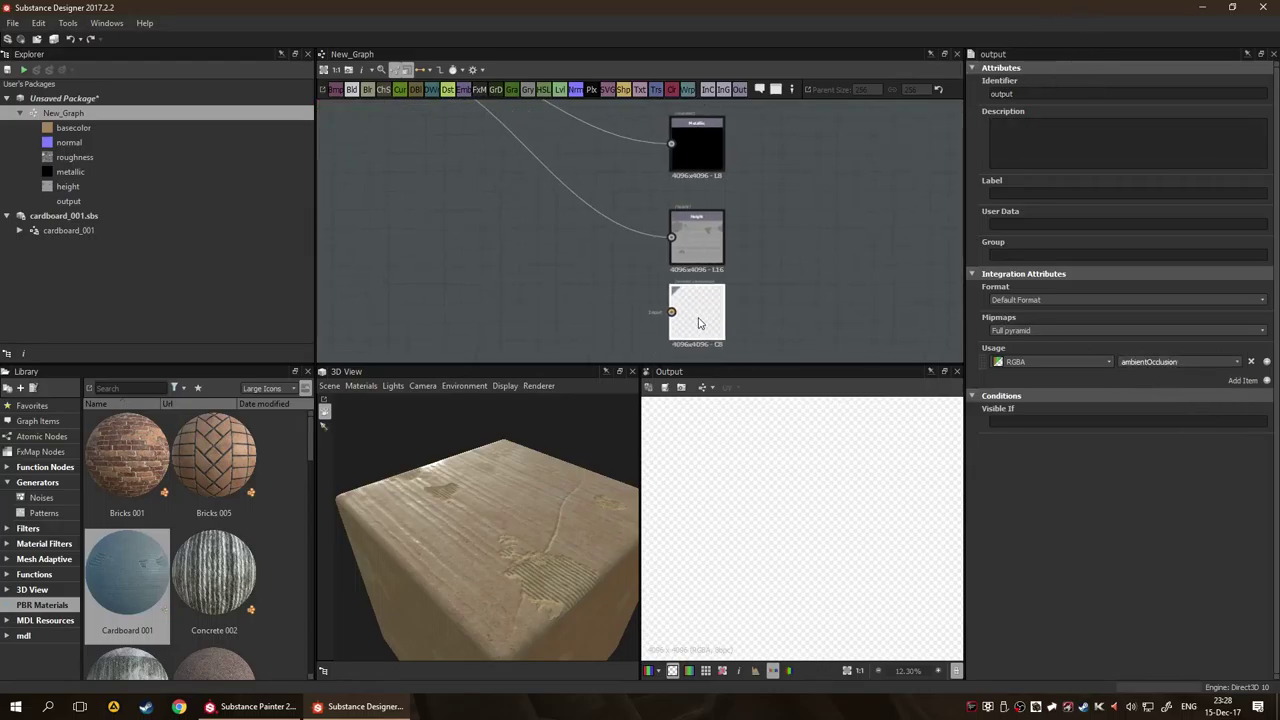
scroll(650, 275, "down", 2)
scroll(573, 207, "up", 3)
left_click(556, 195)
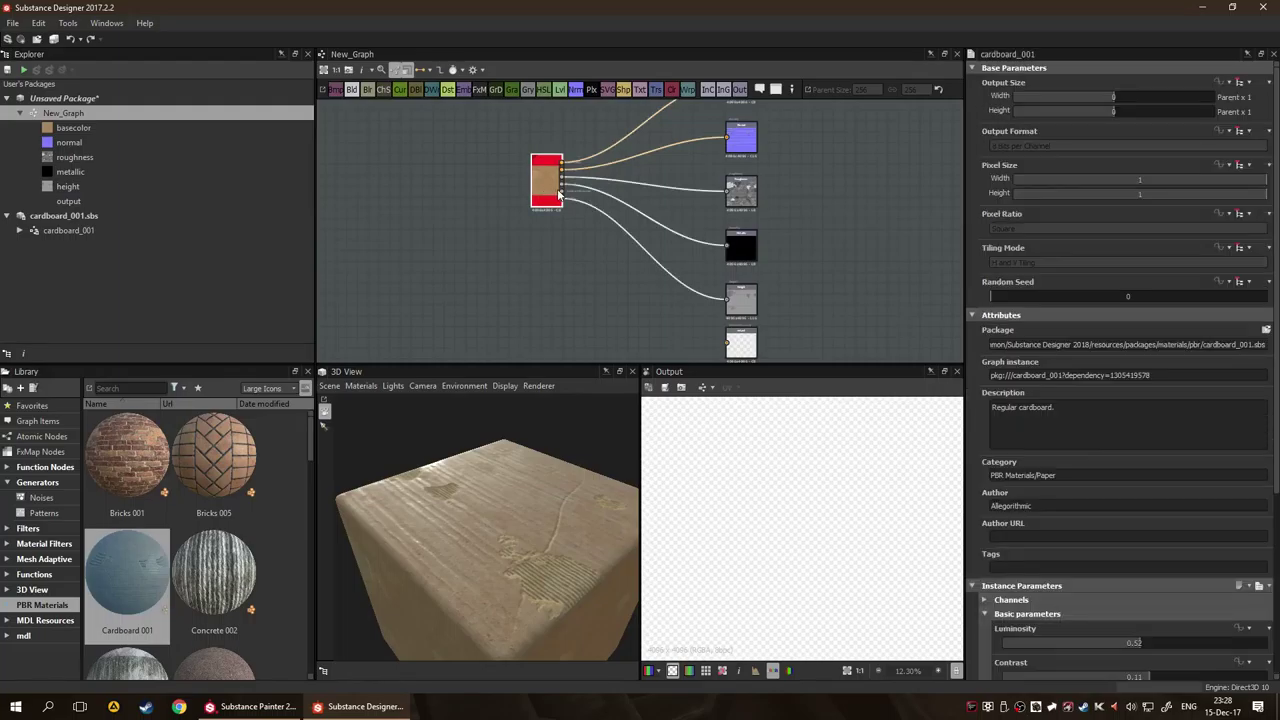
Wire Cardboard 001's last greyscale output into the ambientOcclusion node and orbit over the cube's top.
left_click_drag(560, 196, 727, 346)
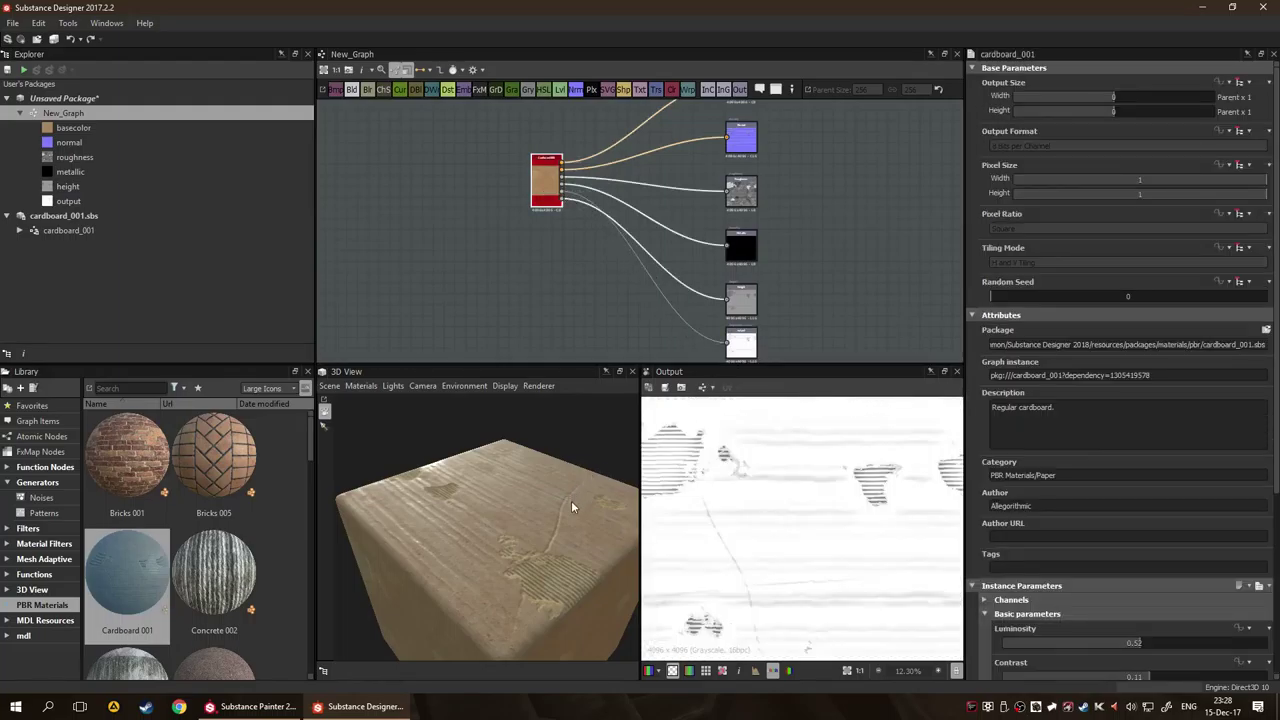
left_click_drag(571, 507, 519, 505)
scroll(525, 502, "up", 4)
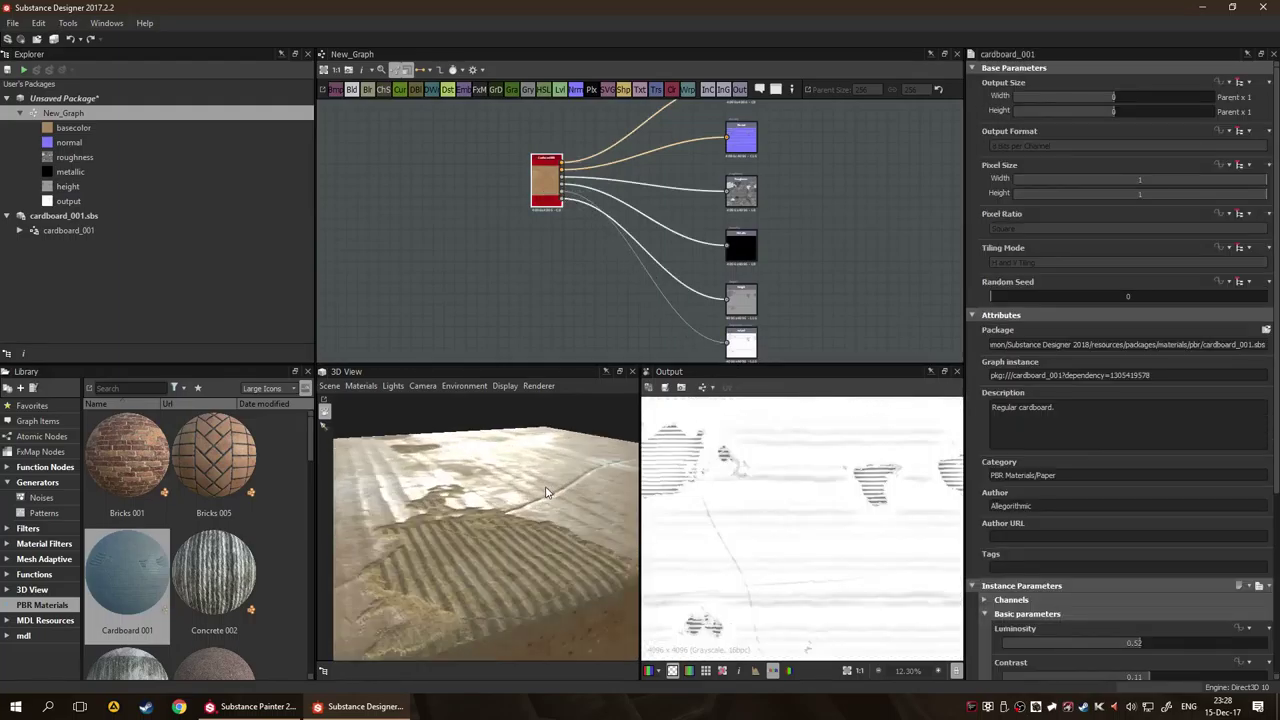
left_click(572, 294)
left_click_drag(490, 485, 507, 527)
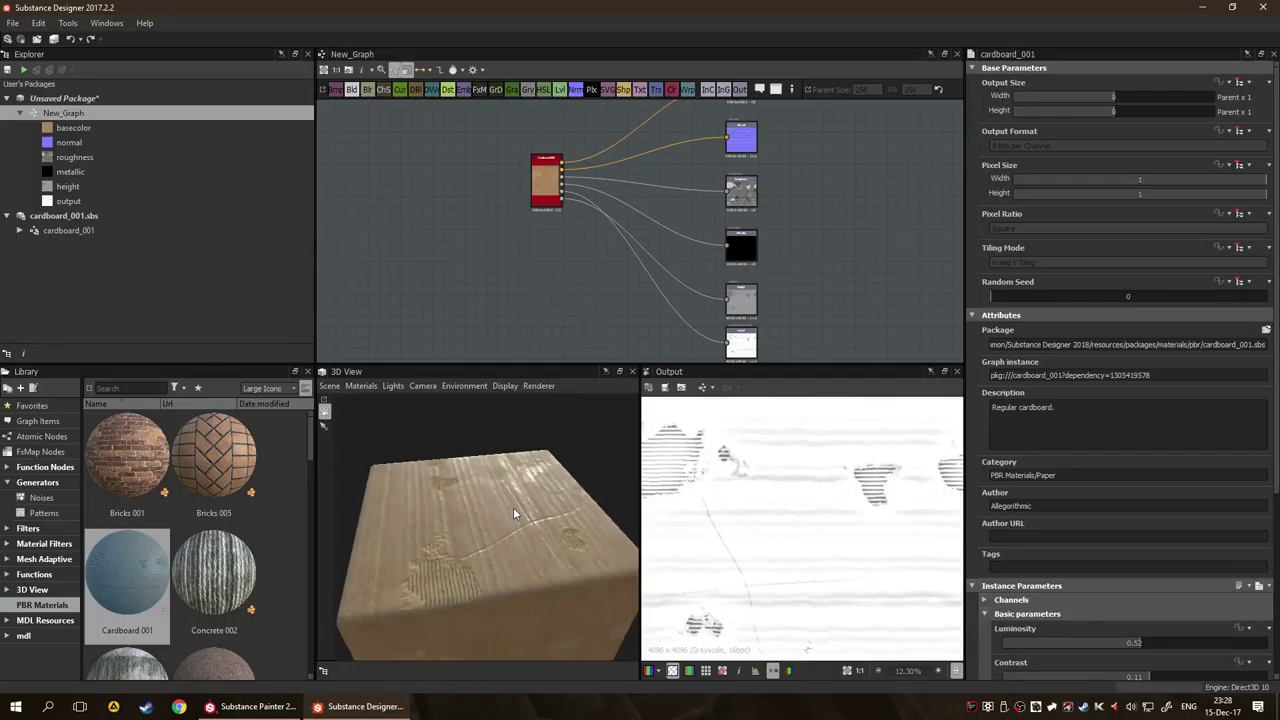
left_click_drag(507, 510, 495, 492)
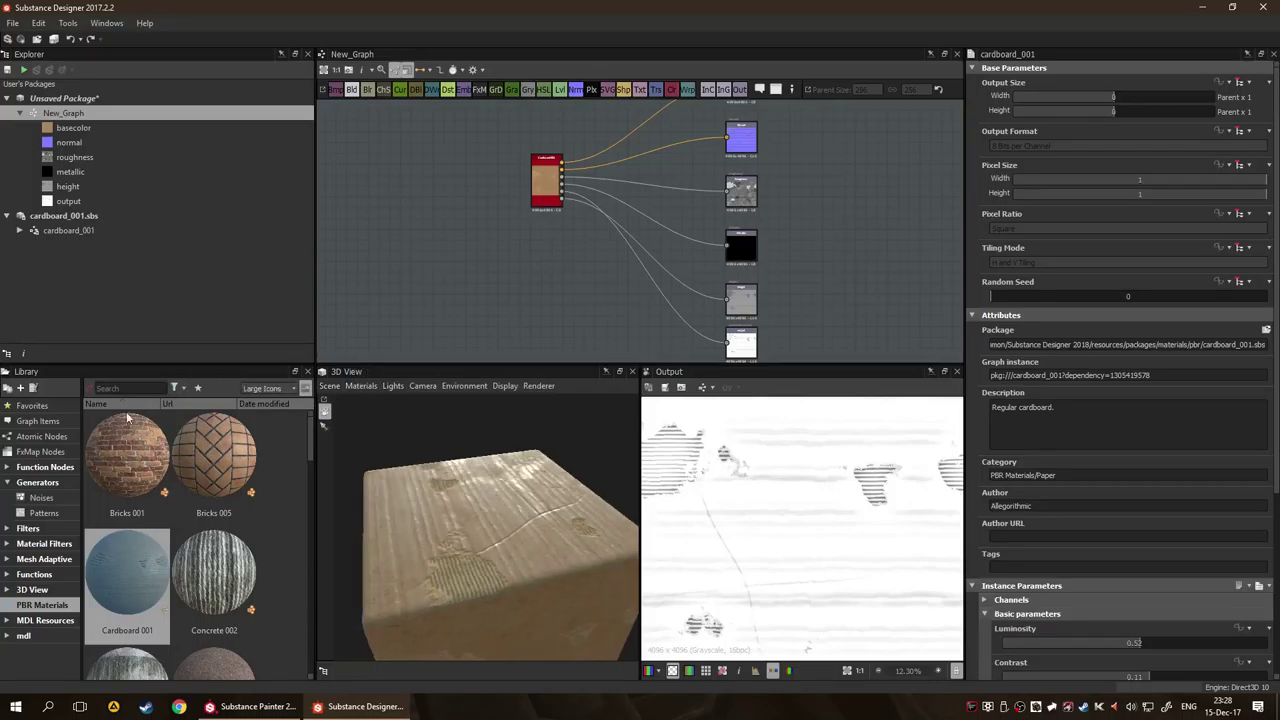
Set the 3D view environment's Is Visible to True to show the background.
left_click(449, 385)
left_click(463, 402)
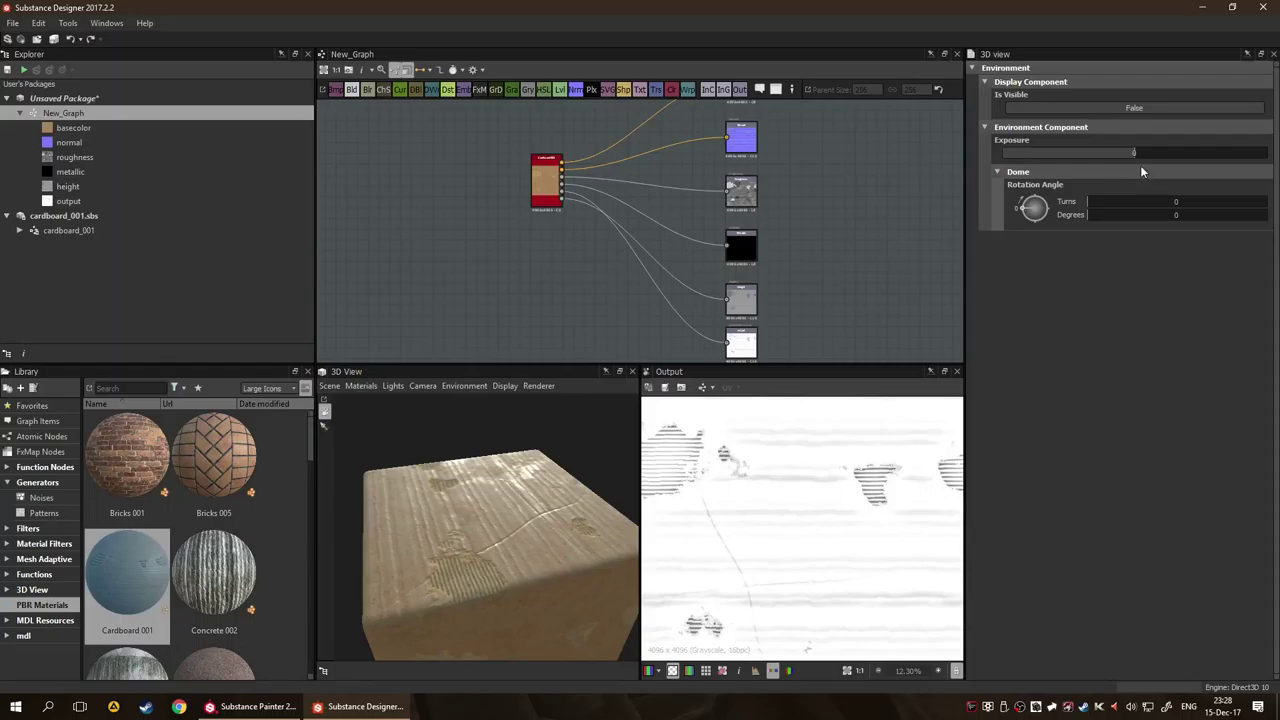
left_click(1126, 107)
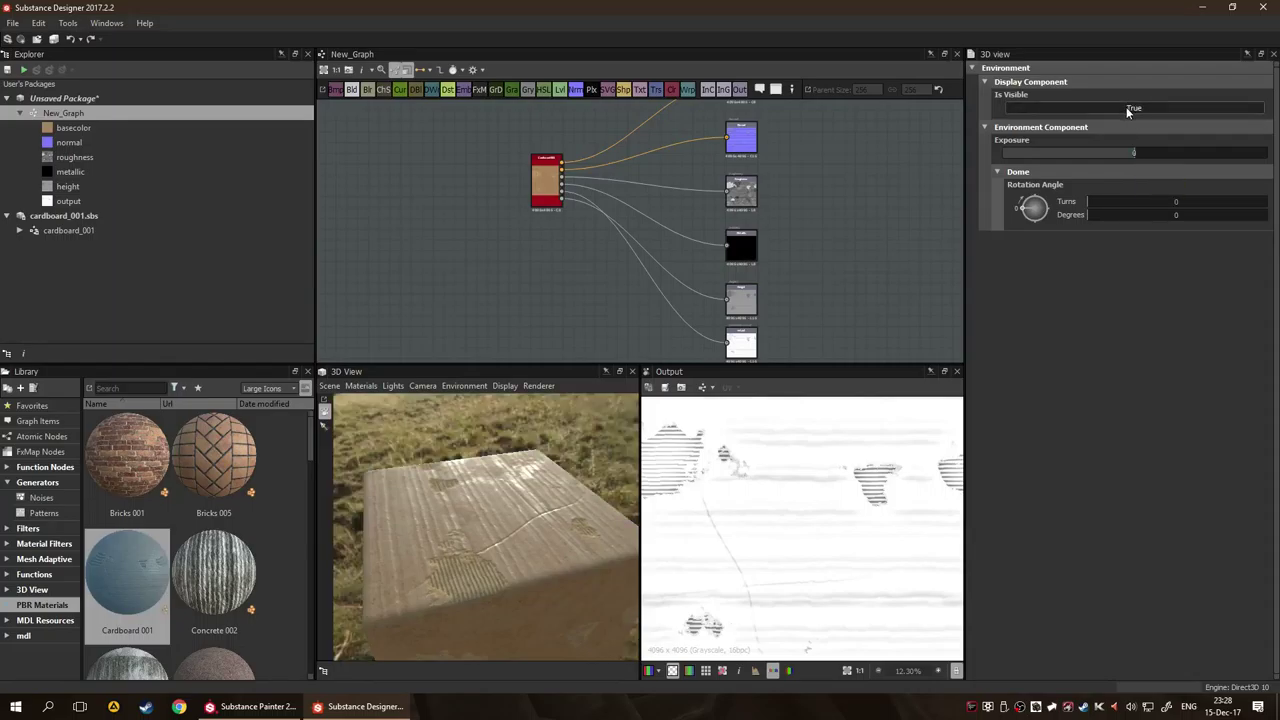
mouse_move(501, 498)
left_mouse_down()
mouse_move(458, 451)
mouse_move(505, 478)
mouse_move(492, 481)
left_mouse_up()
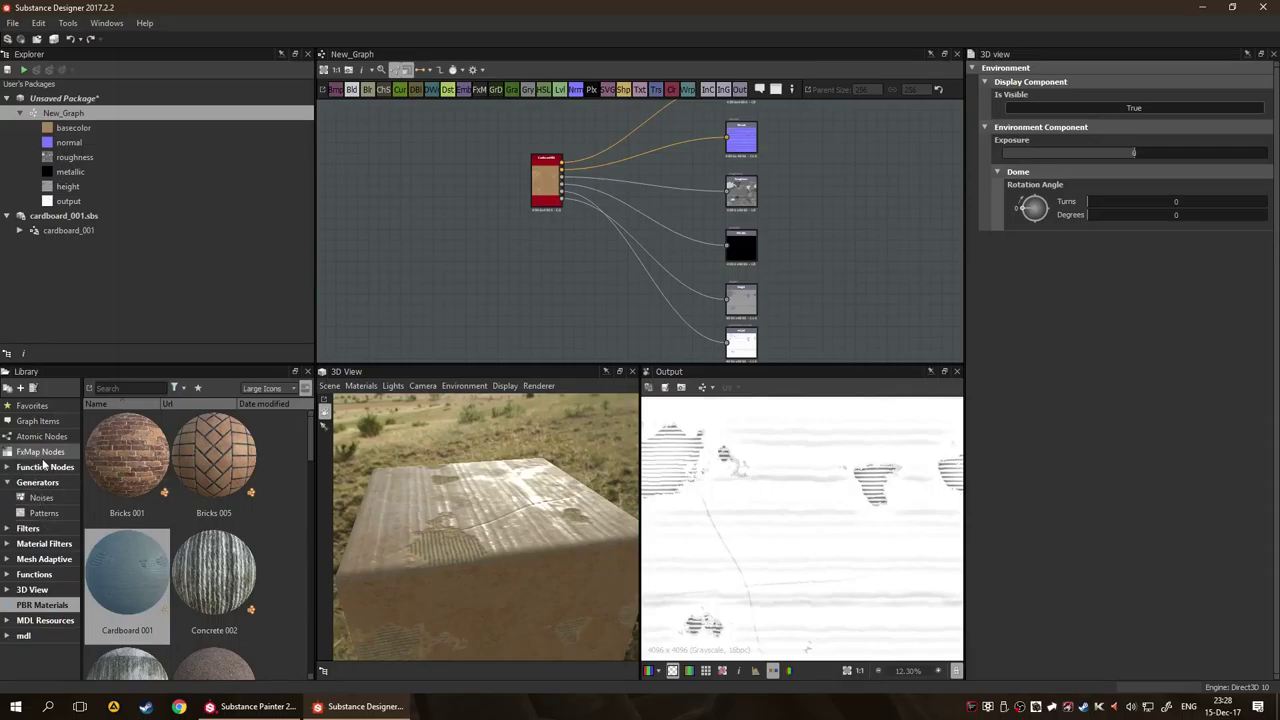
Apply the abandoned_sanatorium environment map from the 3D View library and orbit the cube.
left_click(8, 482)
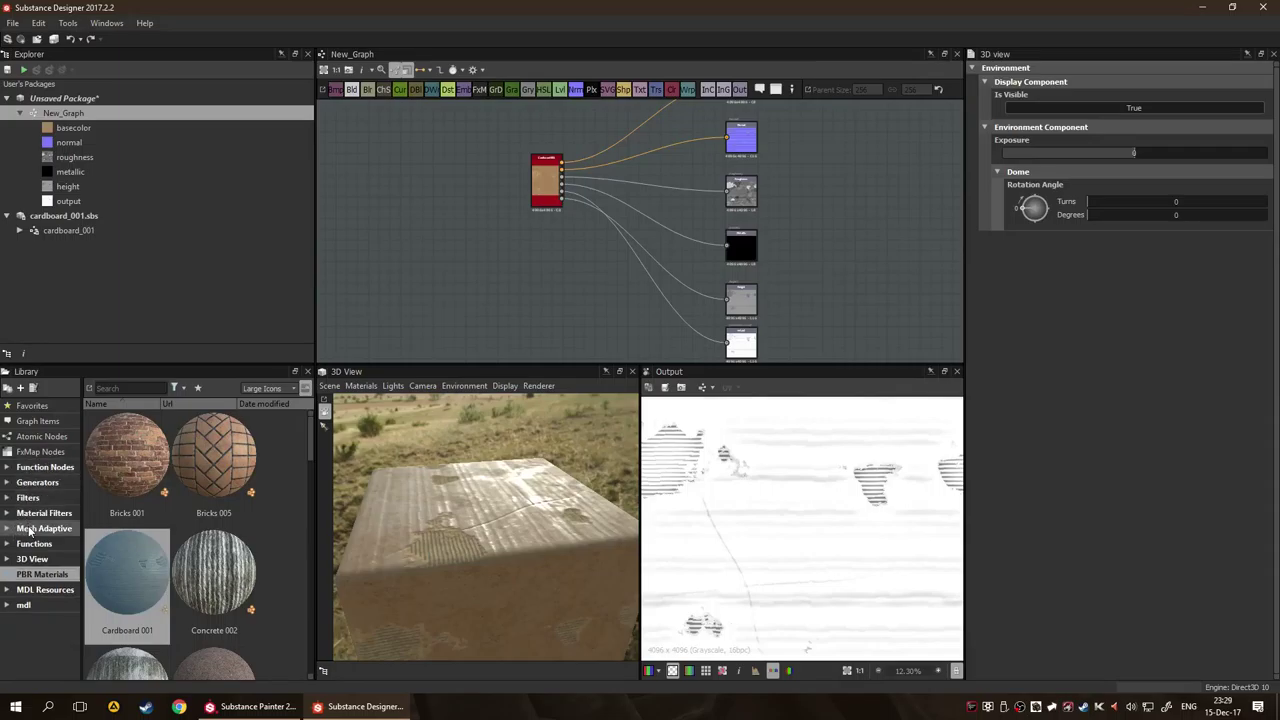
left_click(32, 559)
left_click(34, 590)
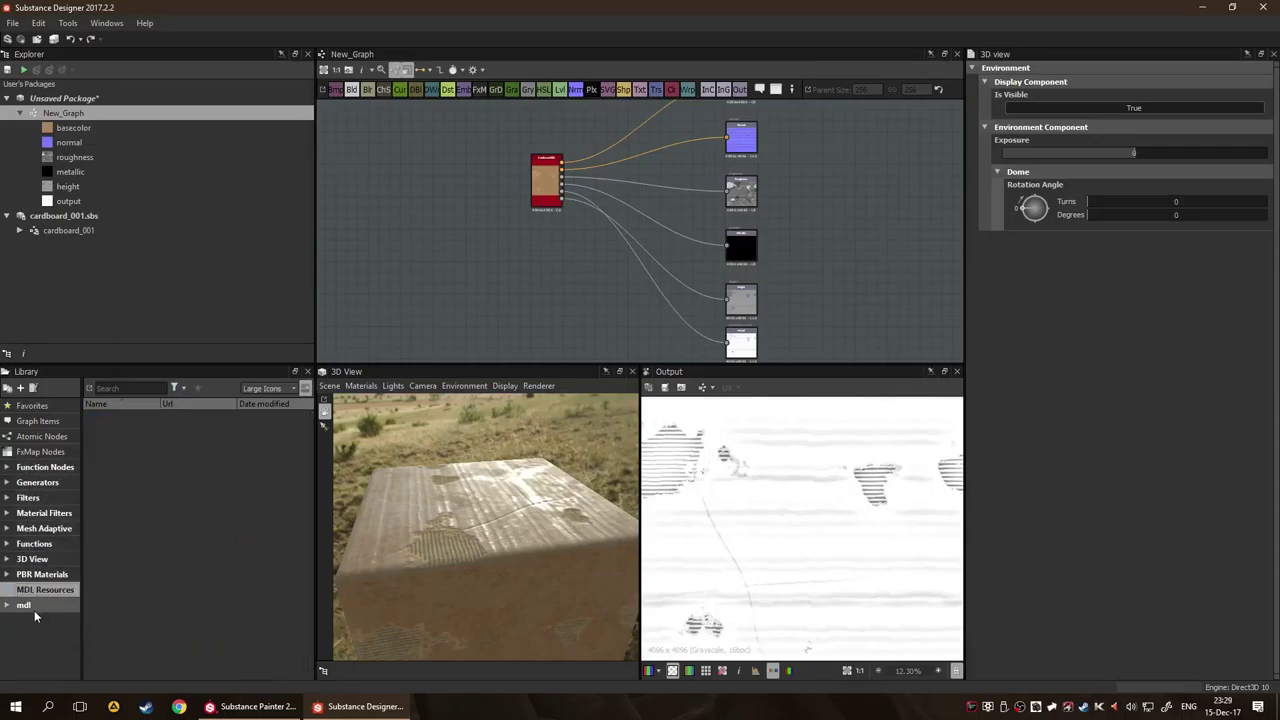
left_click(23, 605)
left_click(38, 575)
left_click(36, 559)
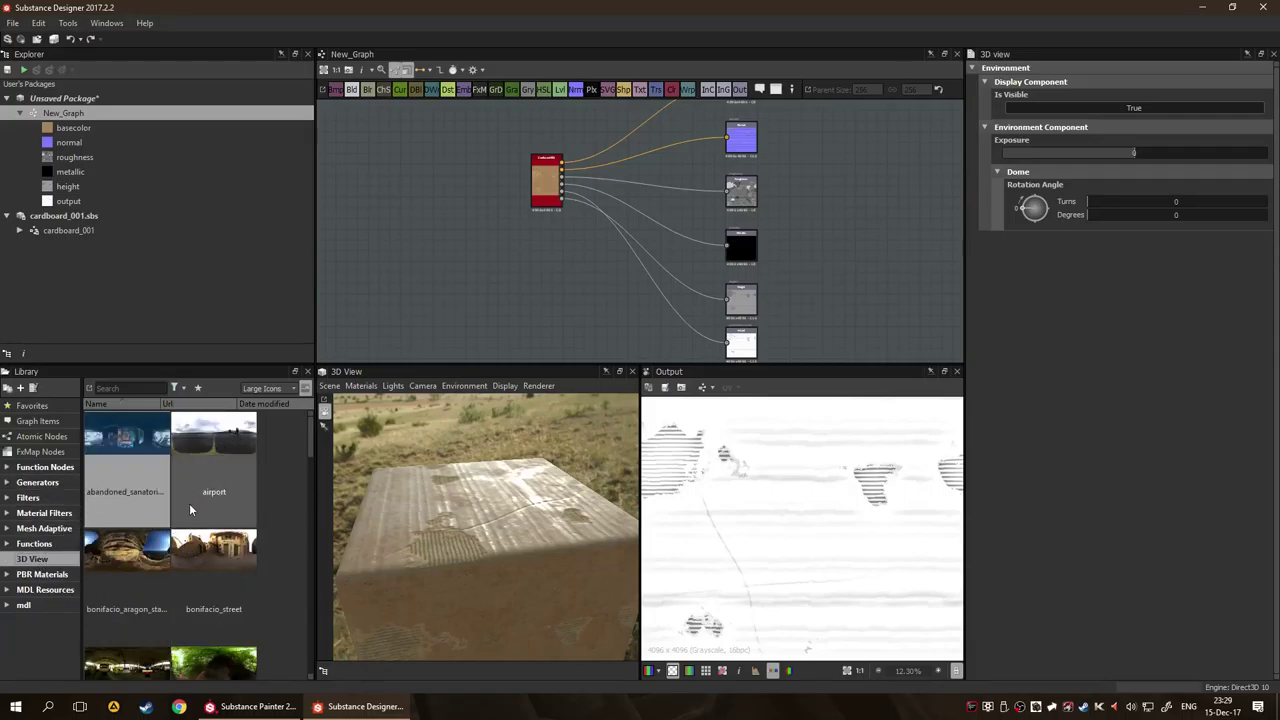
left_click_drag(122, 436, 488, 513)
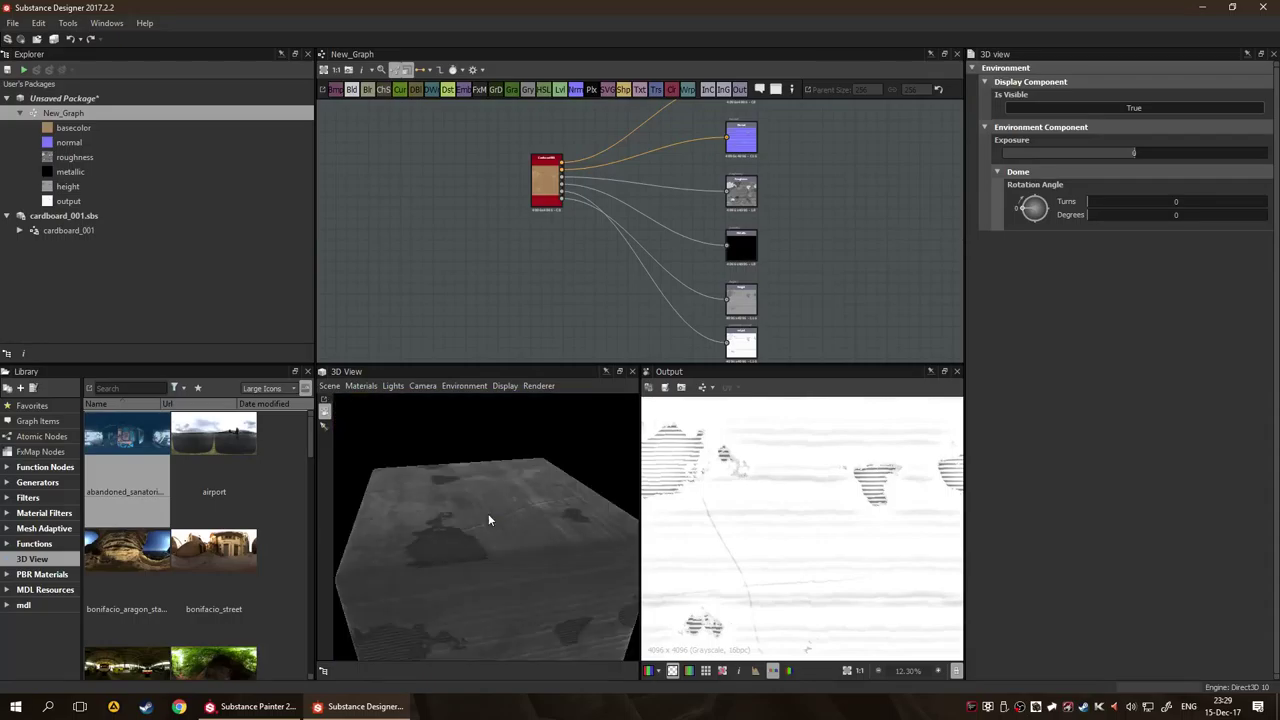
left_click_drag(530, 558, 449, 411)
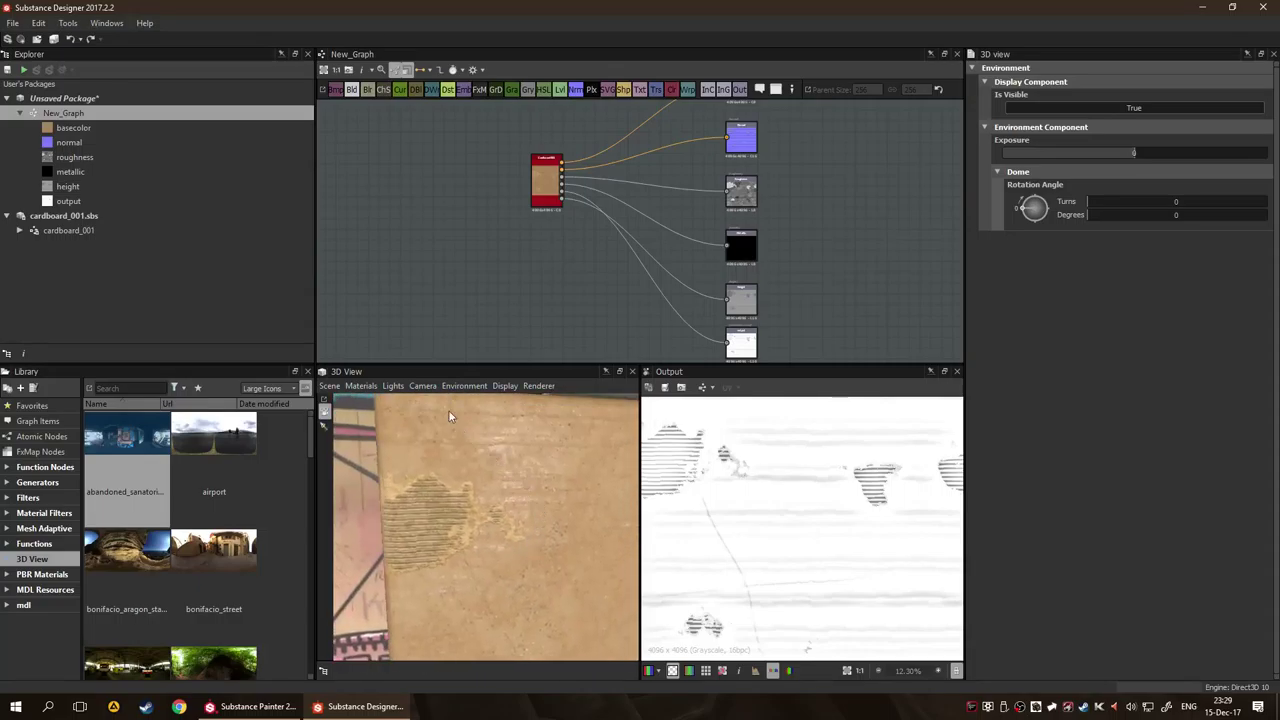
Try higher Height Scale values on the Default preview material, then settle at 0.16.
left_click(384, 391)
left_click(366, 388)
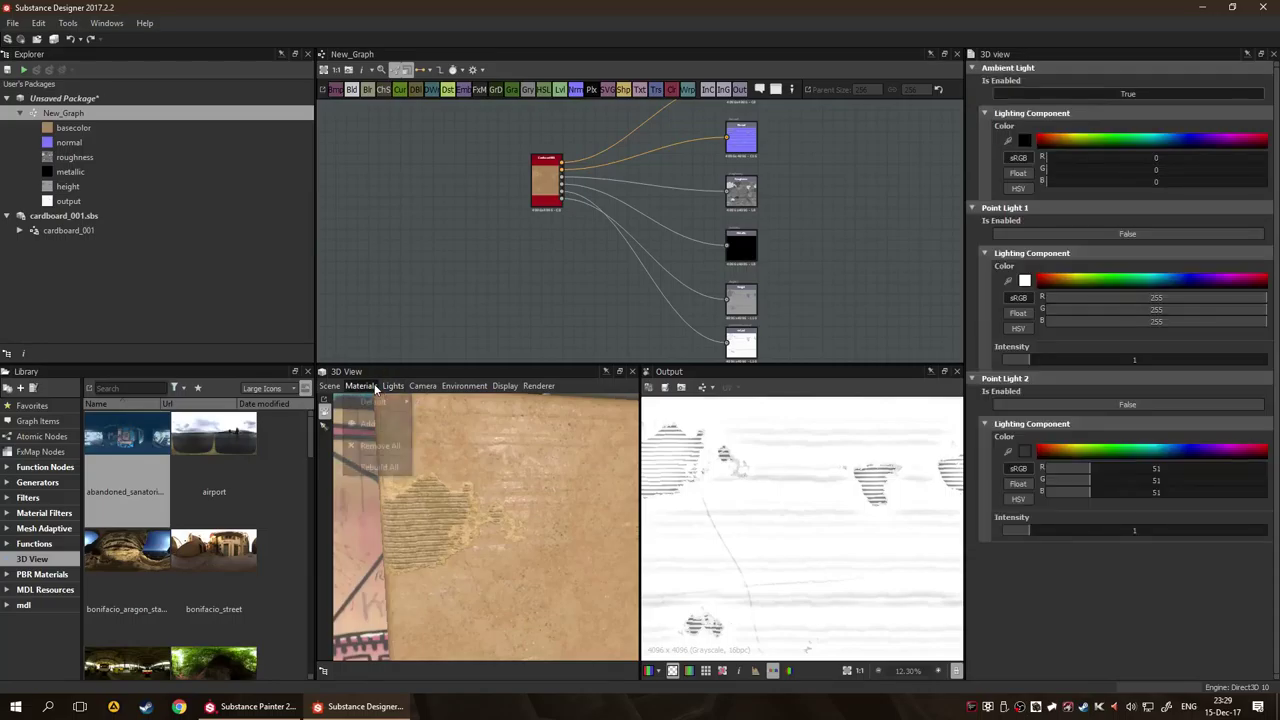
mouse_move(382, 410)
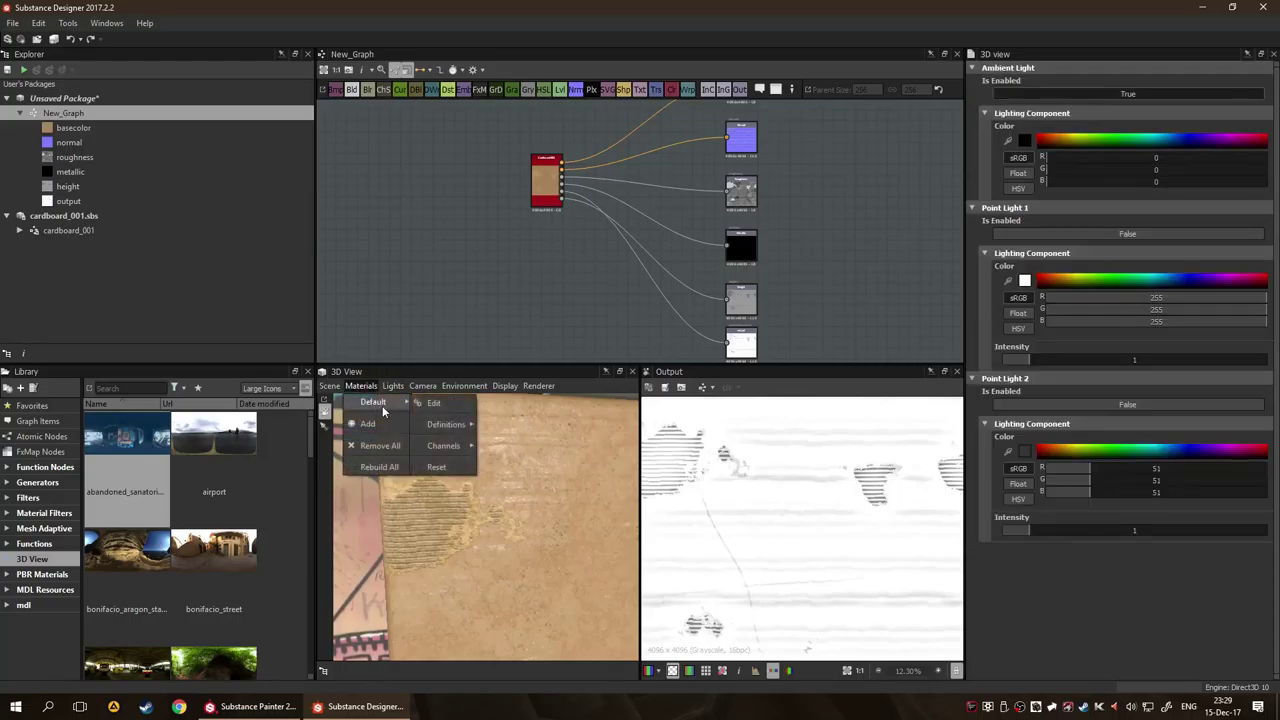
left_click(436, 403)
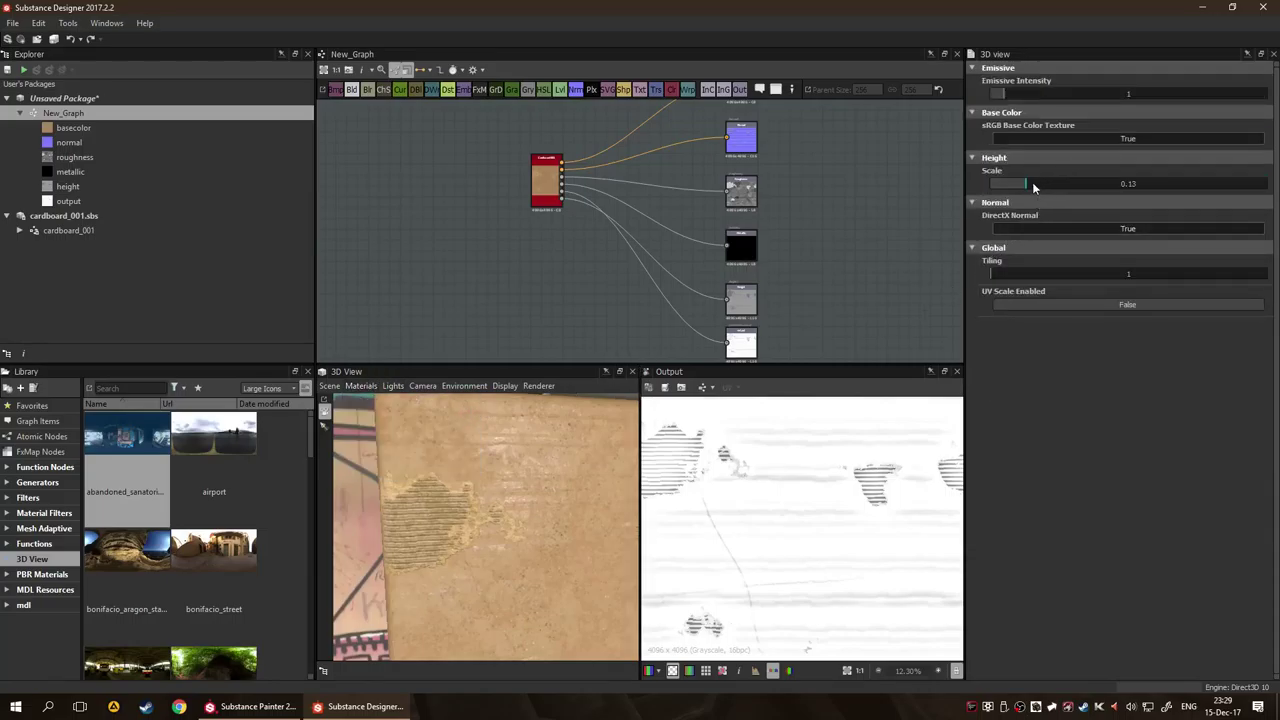
left_click_drag(1032, 182, 1266, 182)
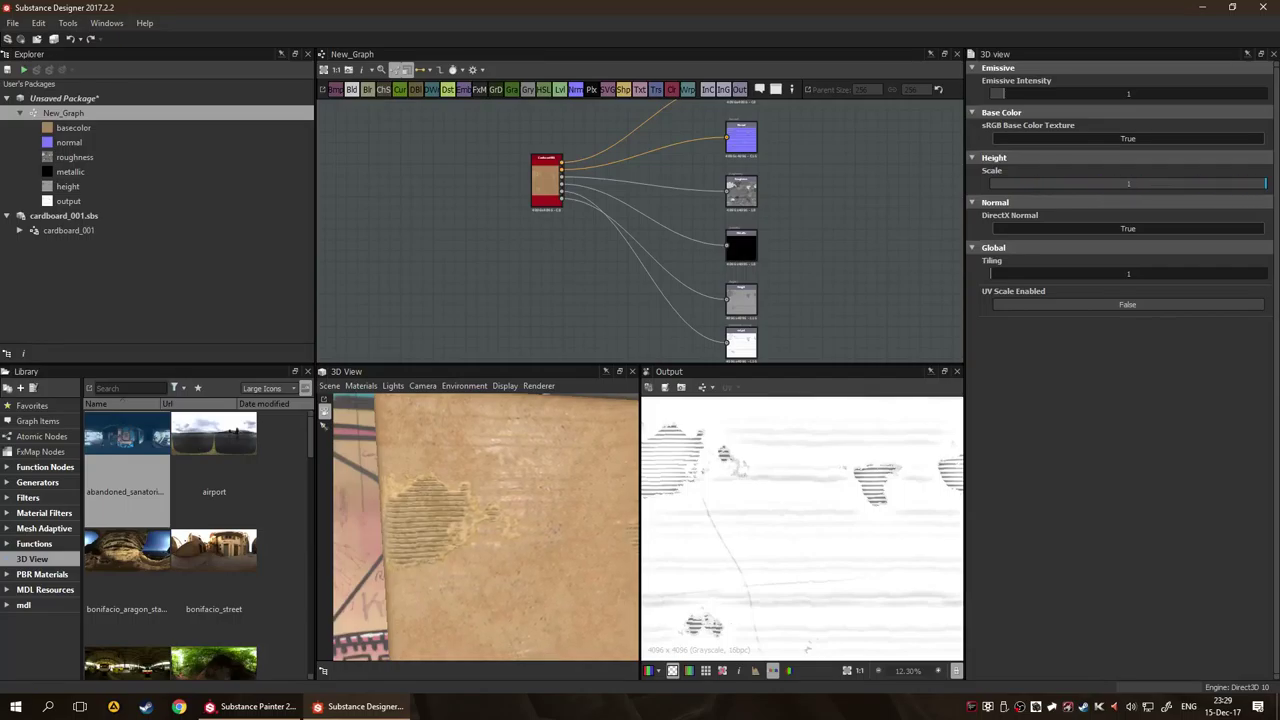
mouse_move(470, 560)
left_mouse_down()
mouse_move(504, 572)
mouse_move(494, 568)
left_mouse_up()
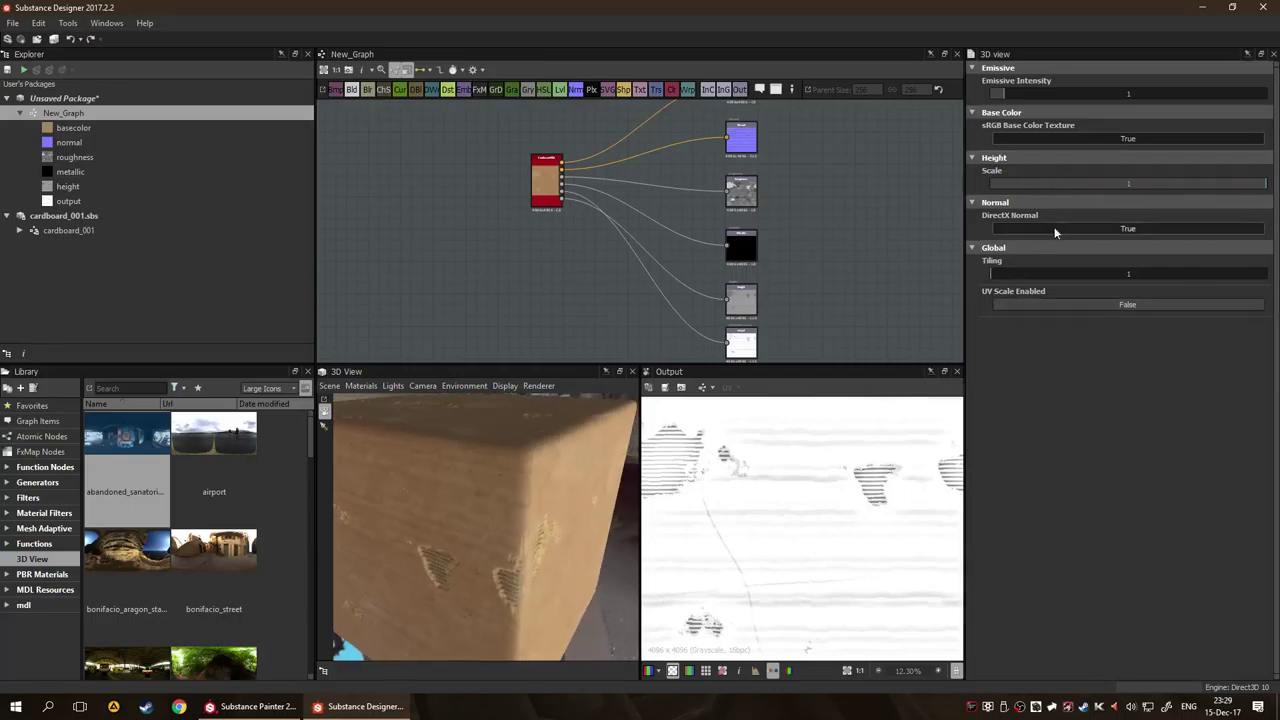
left_click_drag(1112, 187, 1035, 185)
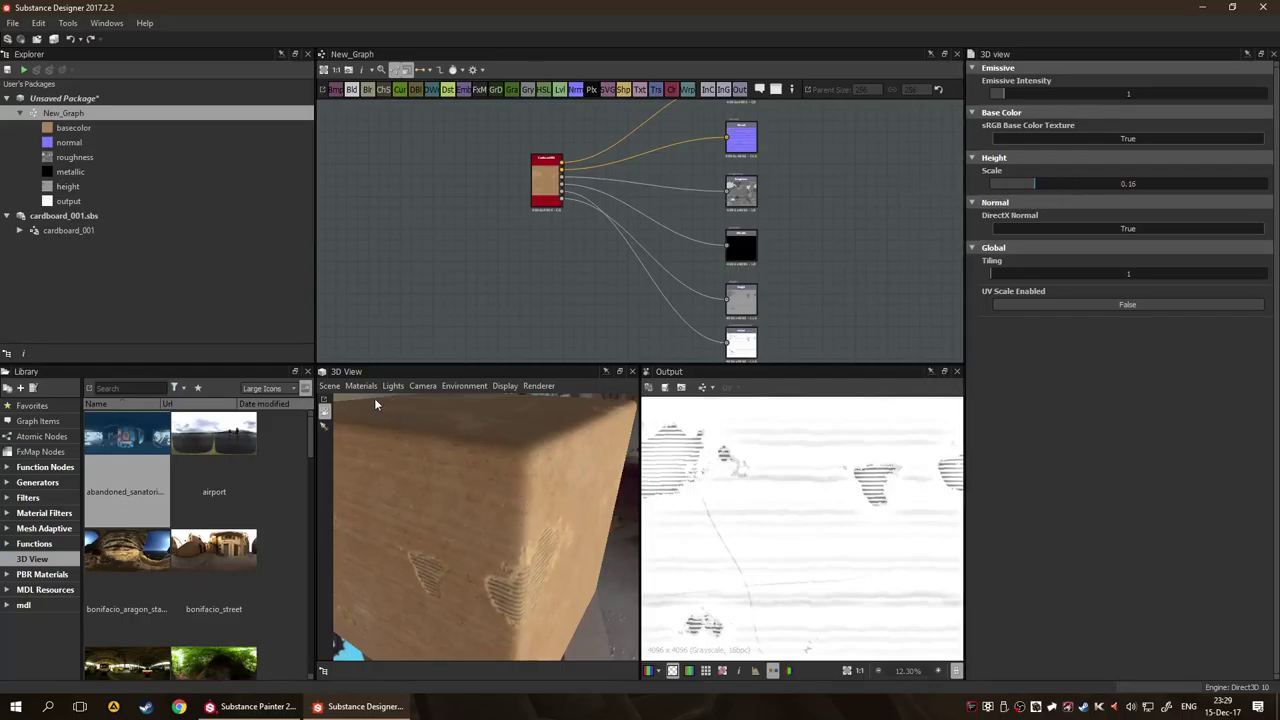
left_click(38, 22)
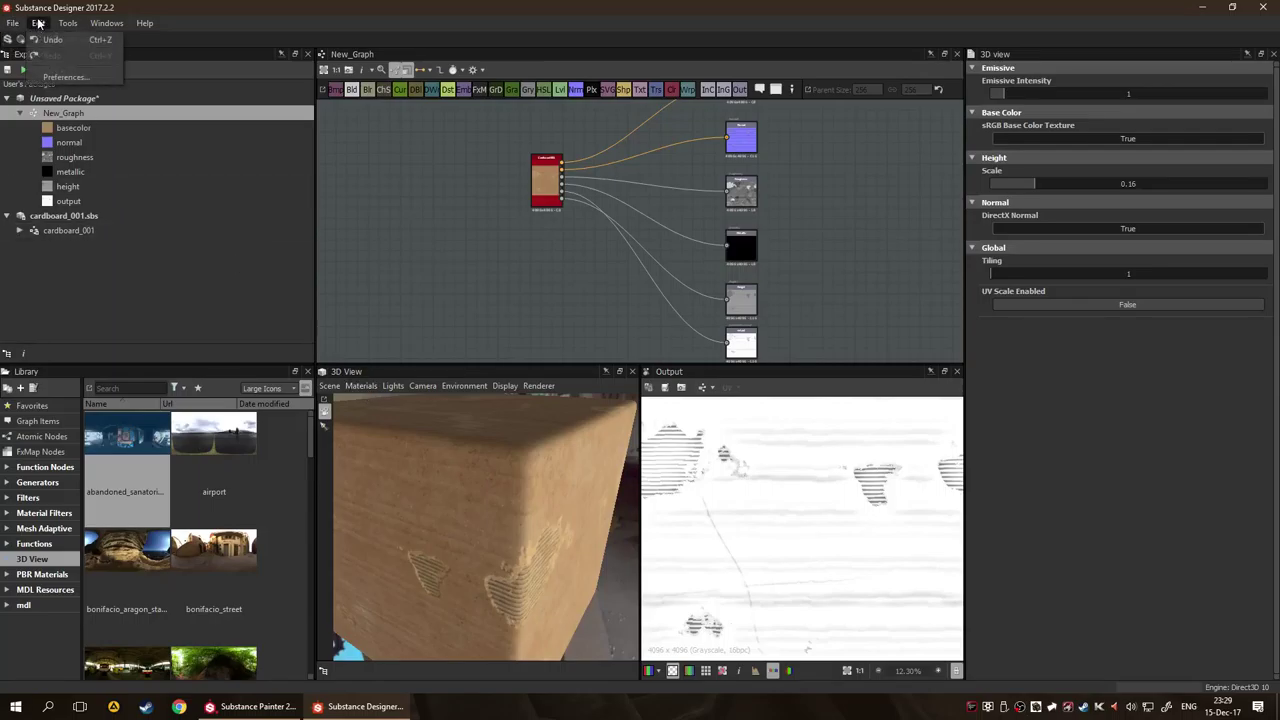
mouse_move(60, 22)
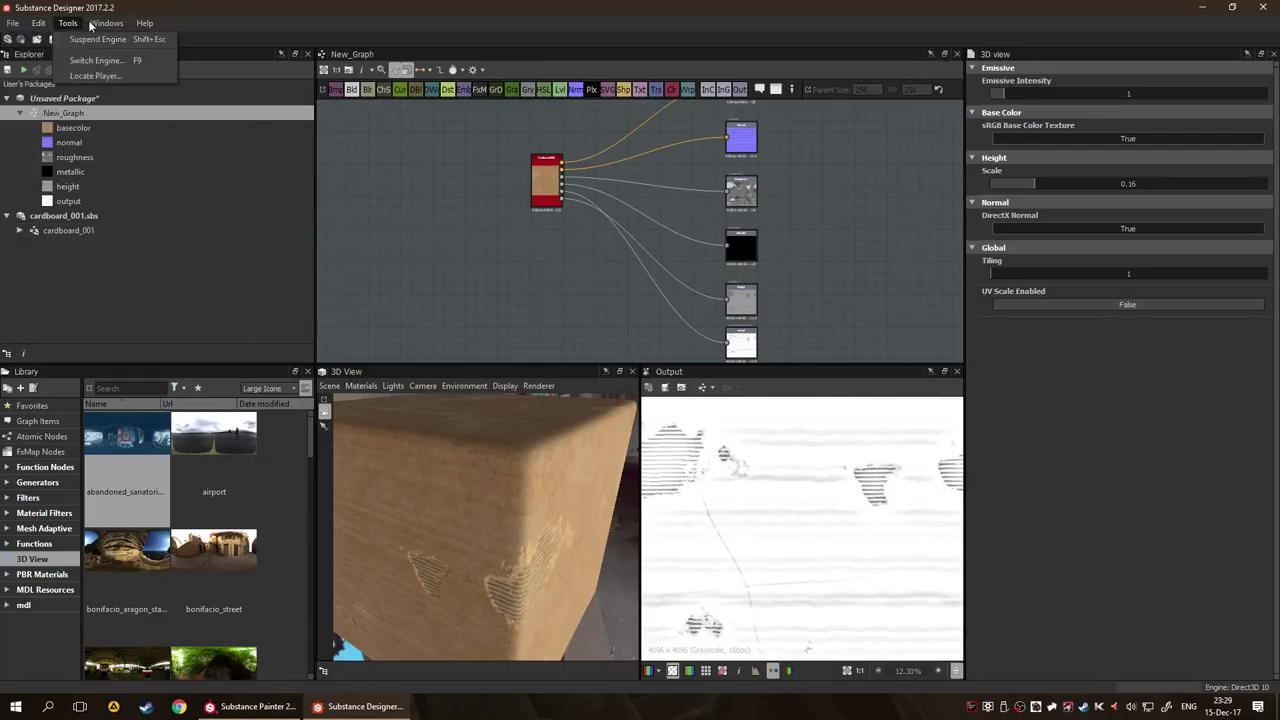
mouse_move(107, 22)
left_click(358, 384)
left_click(360, 385)
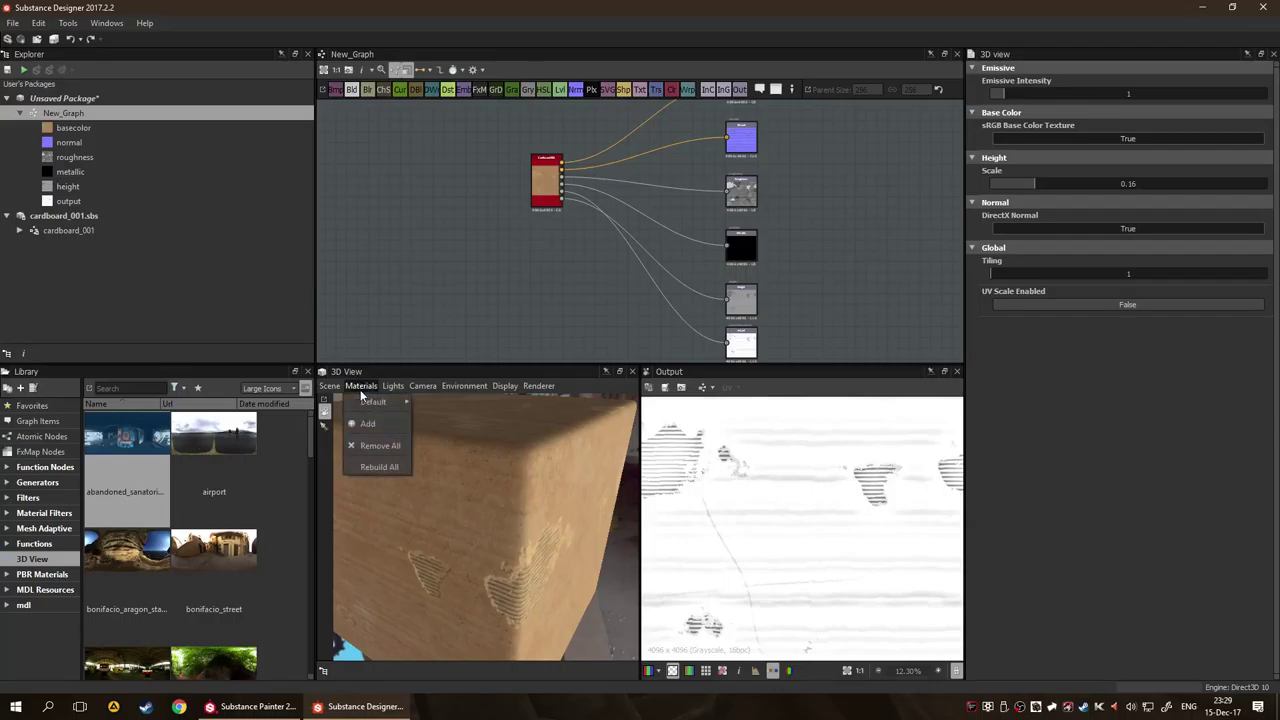
mouse_move(386, 410)
left_click(448, 432)
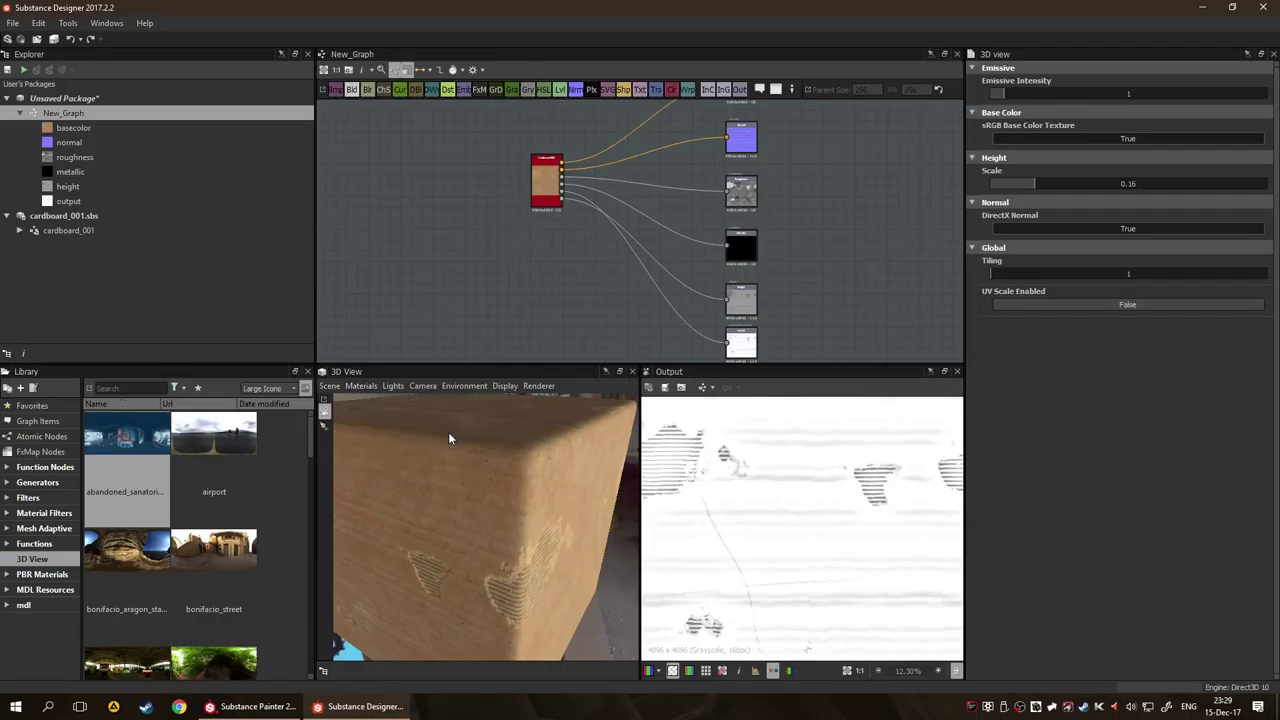
left_click(391, 386)
mouse_move(360, 386)
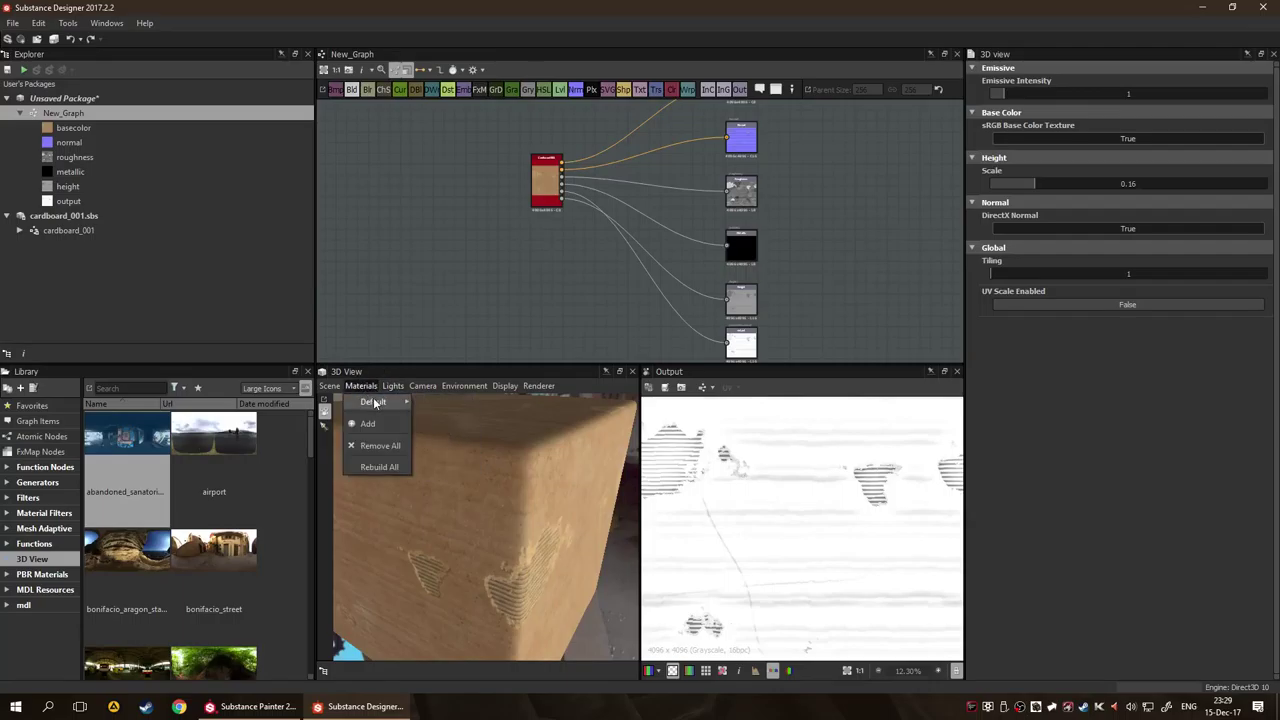
mouse_move(446, 425)
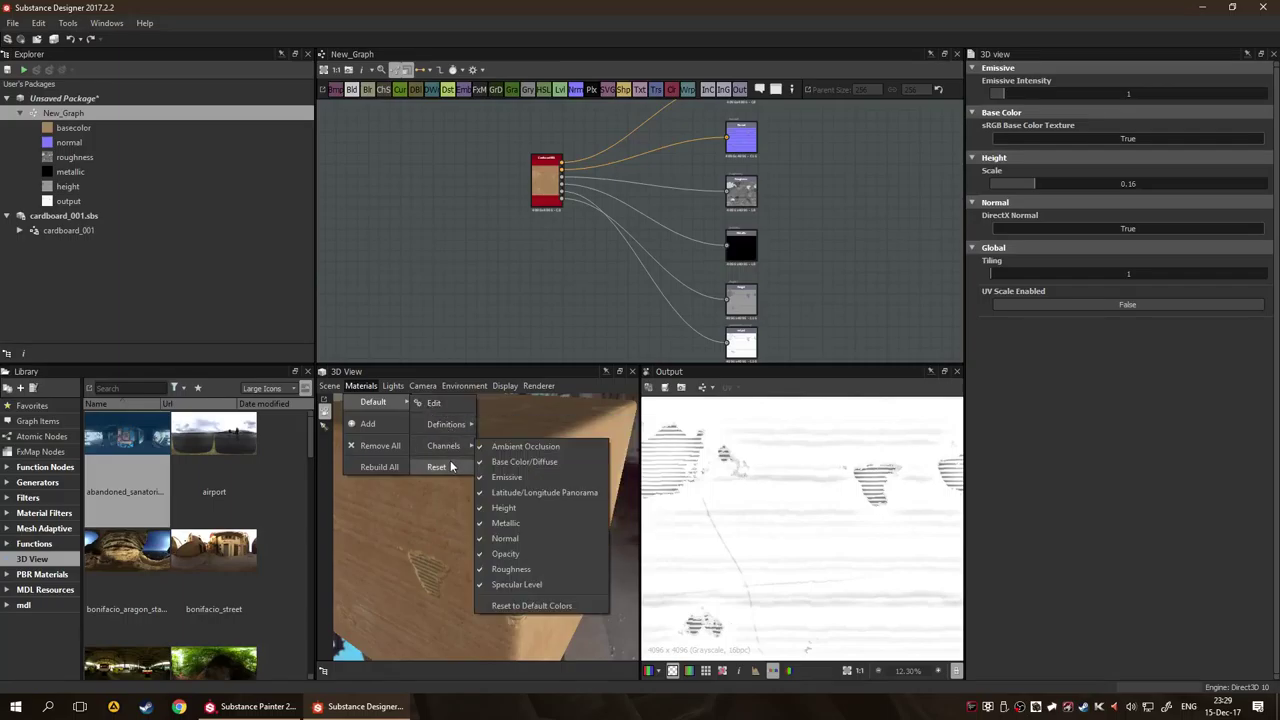
mouse_move(503, 384)
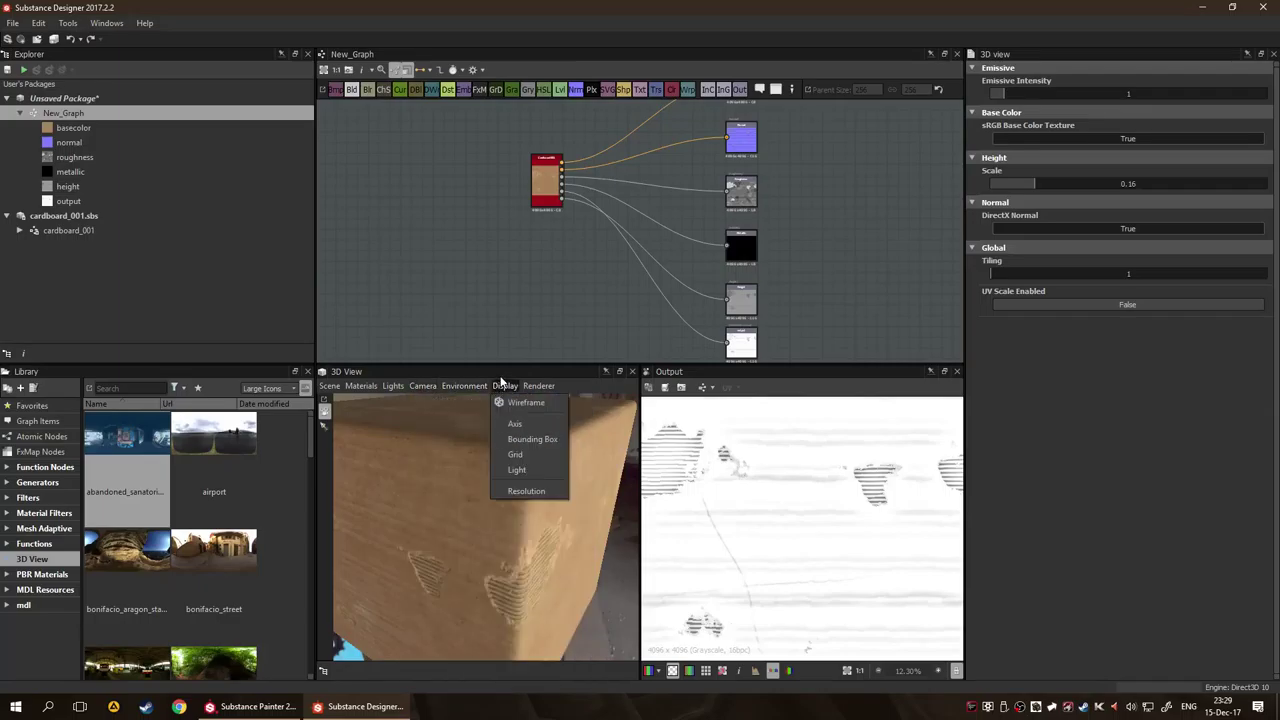
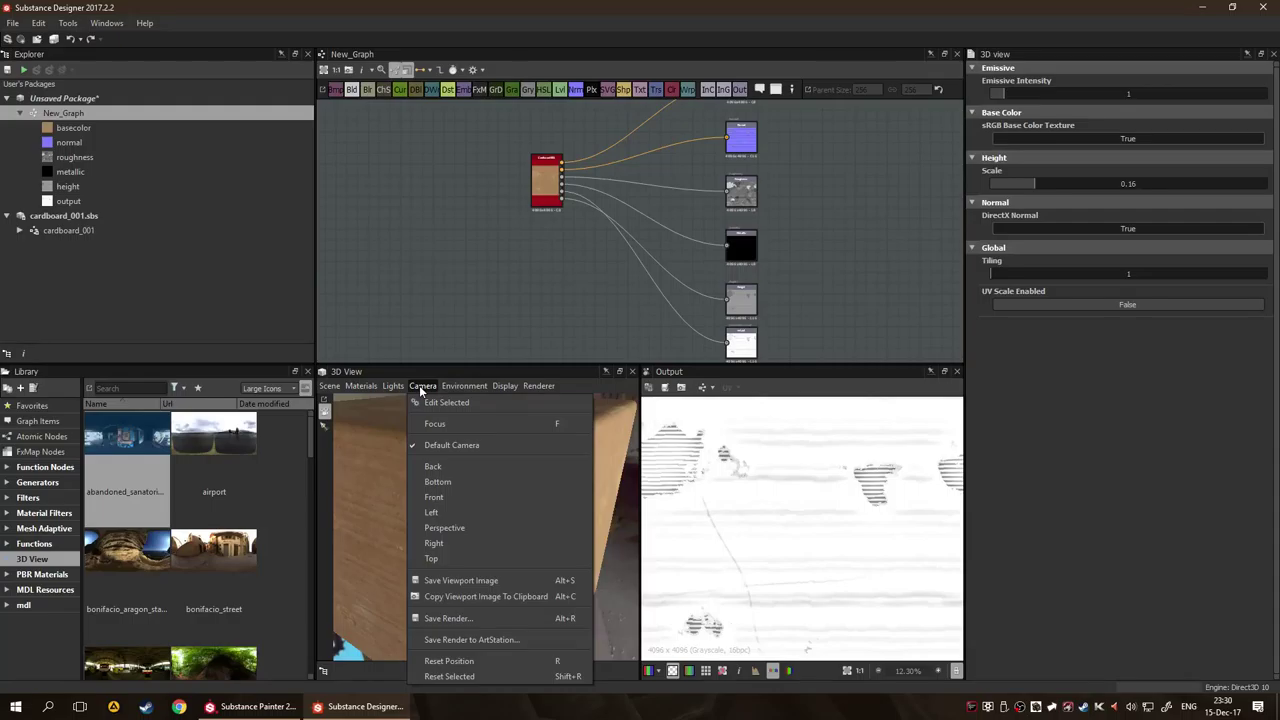
Browse the 3D scene, editing and export options, and glance at Substance Painter, changing nothing.
mouse_move(463, 387)
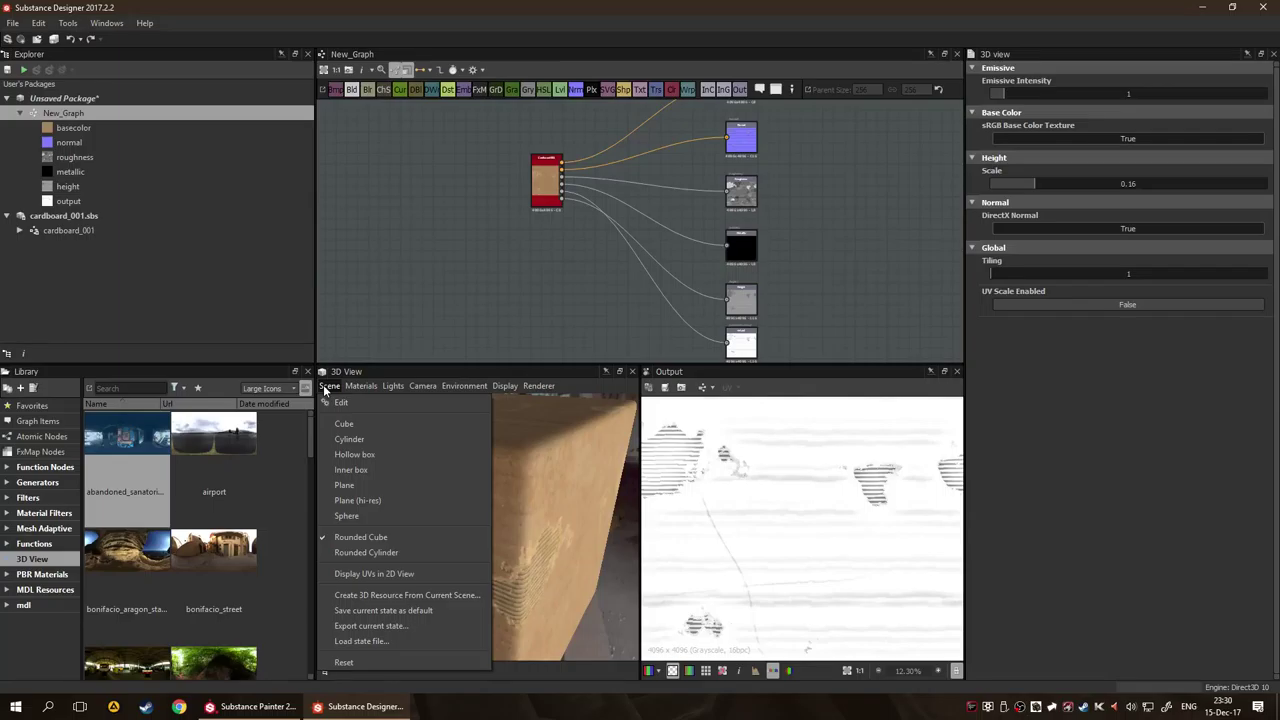
left_click(559, 515)
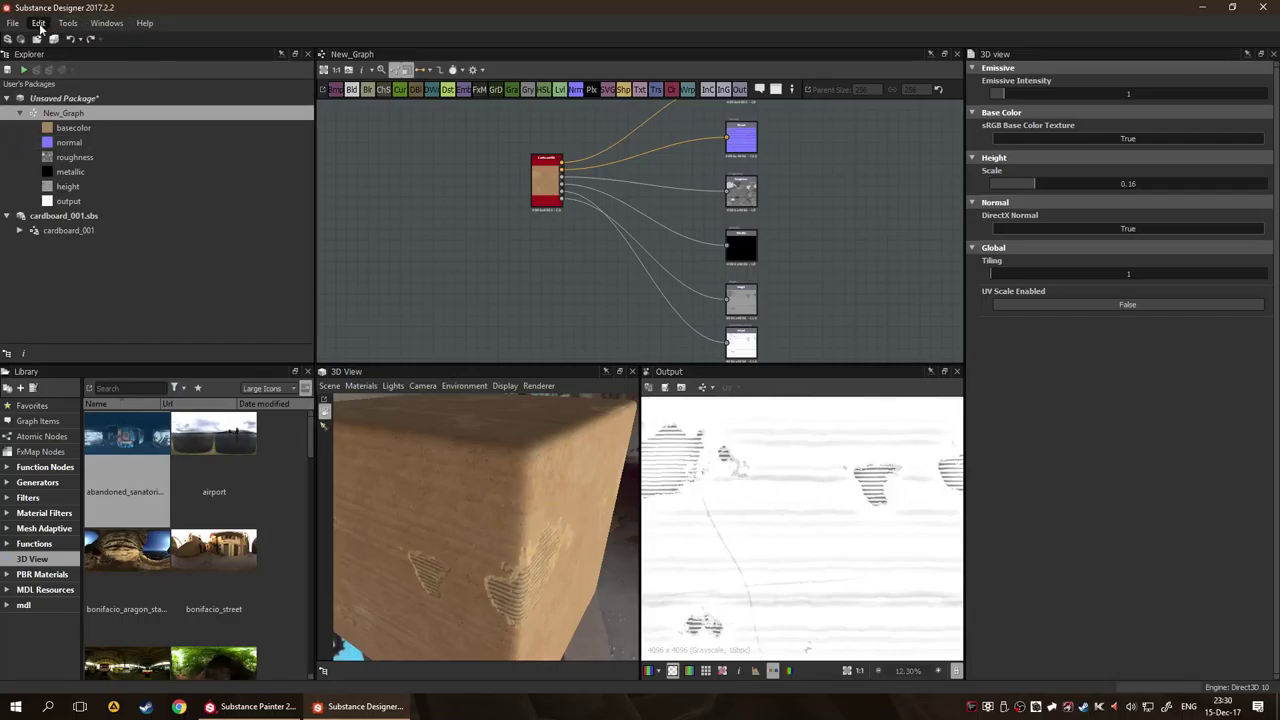
left_click(38, 22)
key("Escape")
left_click(478, 70)
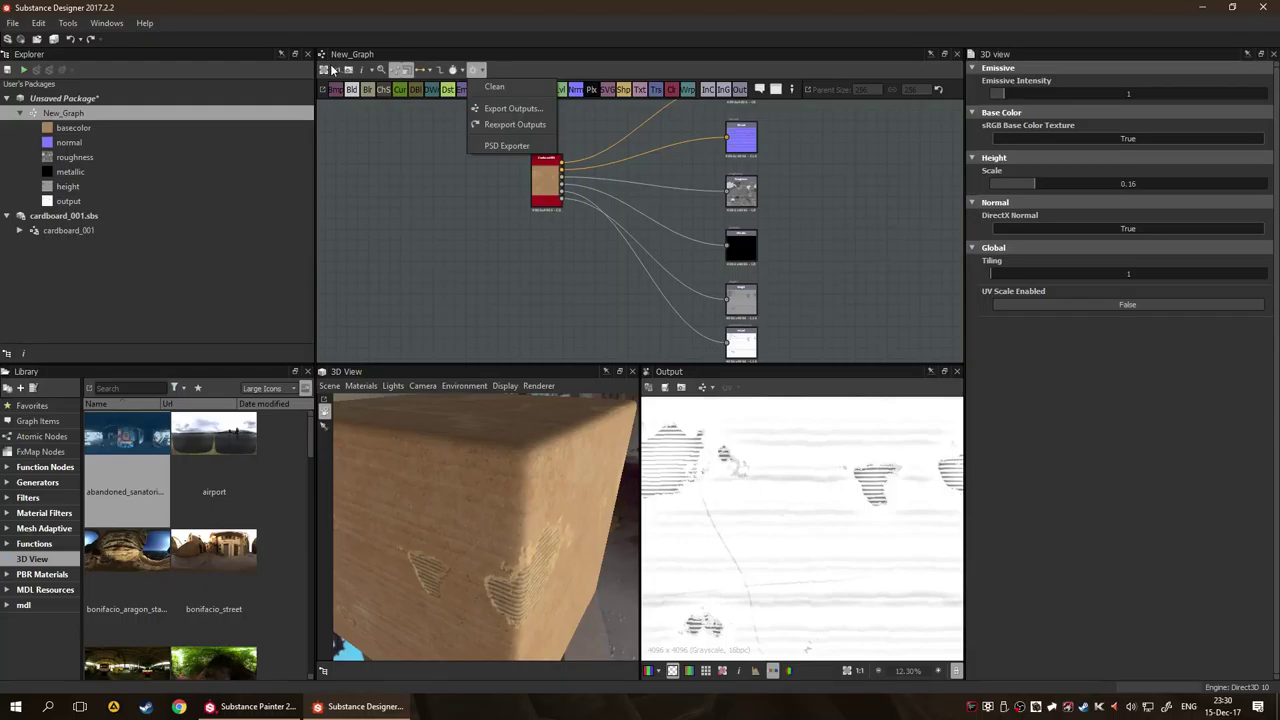
left_click(369, 162)
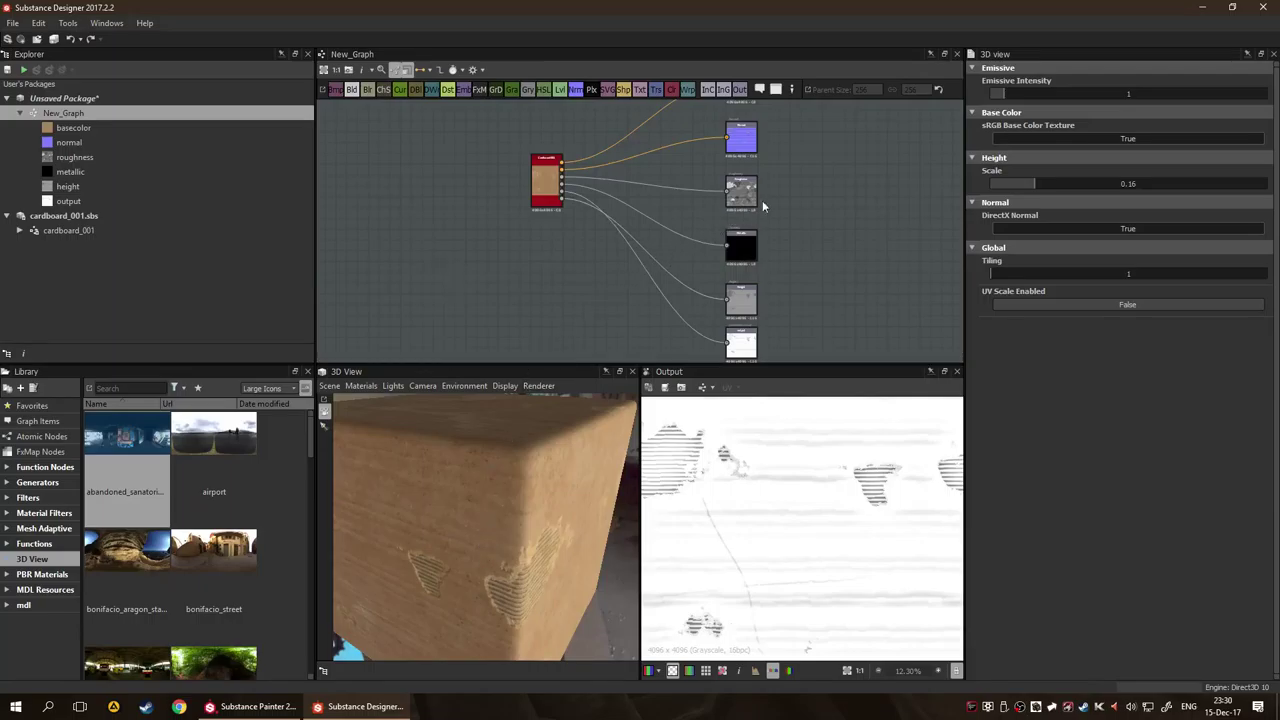
scroll(776, 235, "up", 2)
scroll(842, 213, "down", 2)
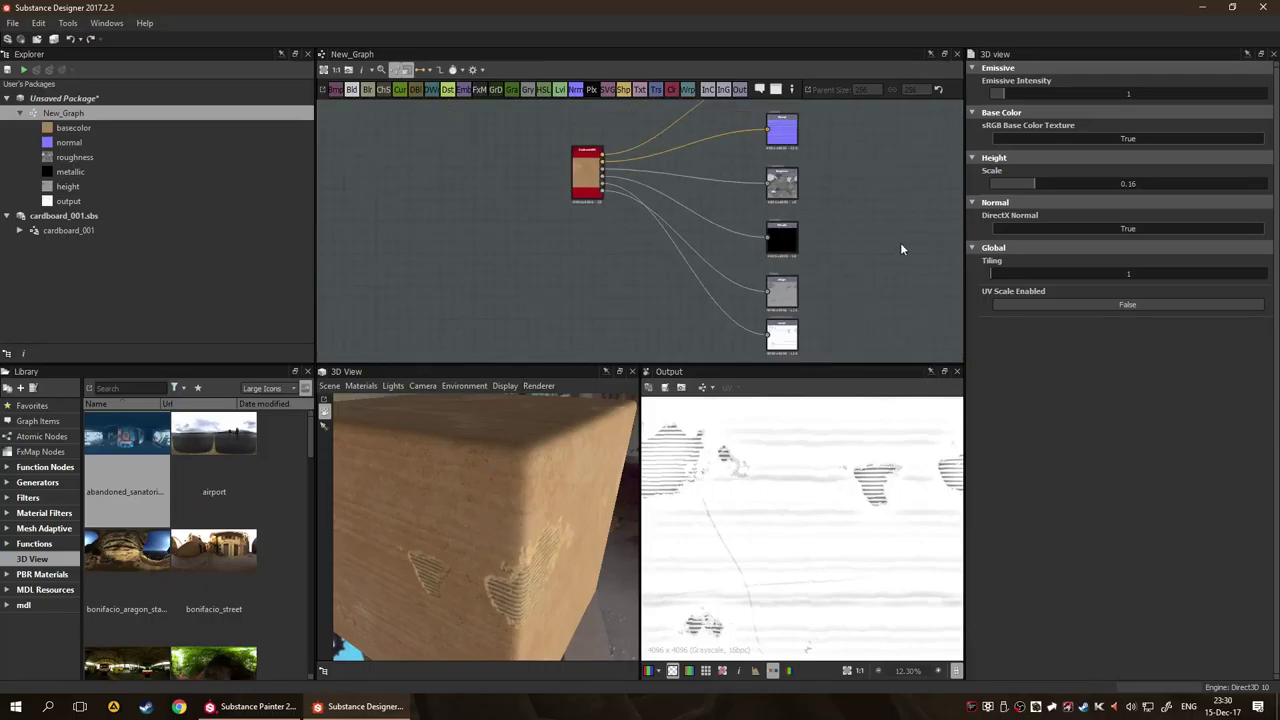
left_click(250, 706)
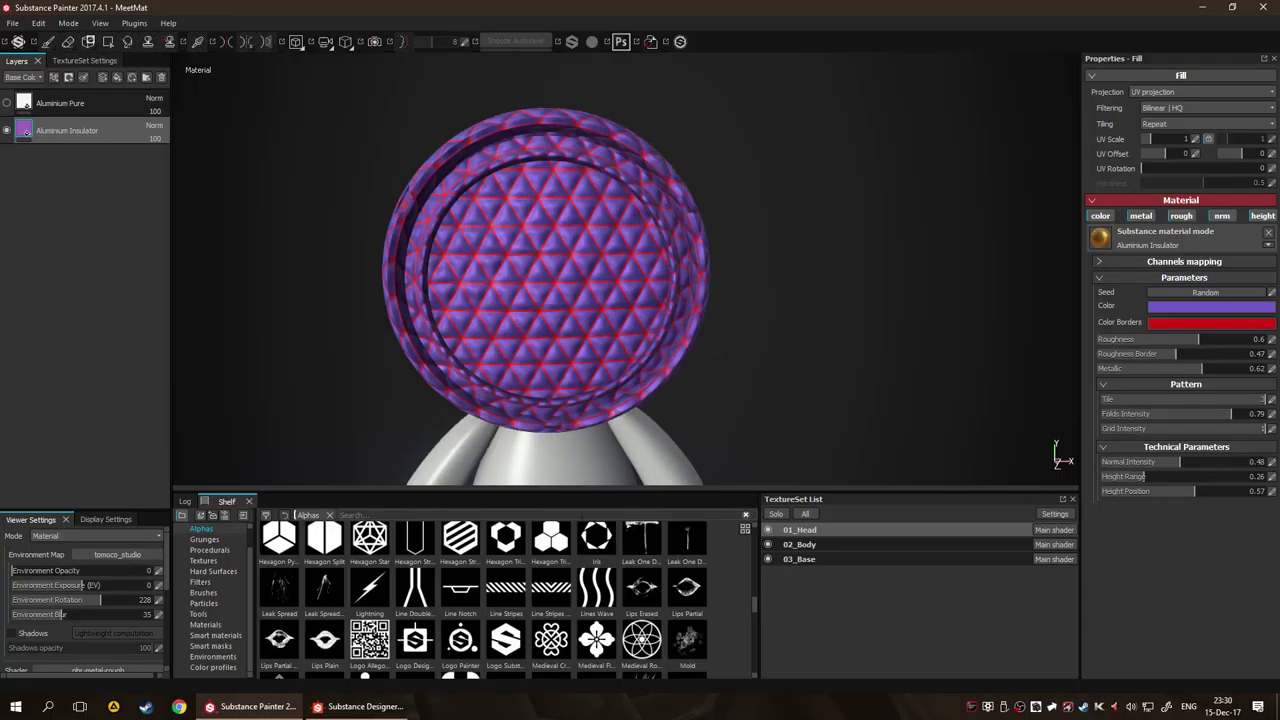
key("alt+Tab")
scroll(790, 260, "up", 3)
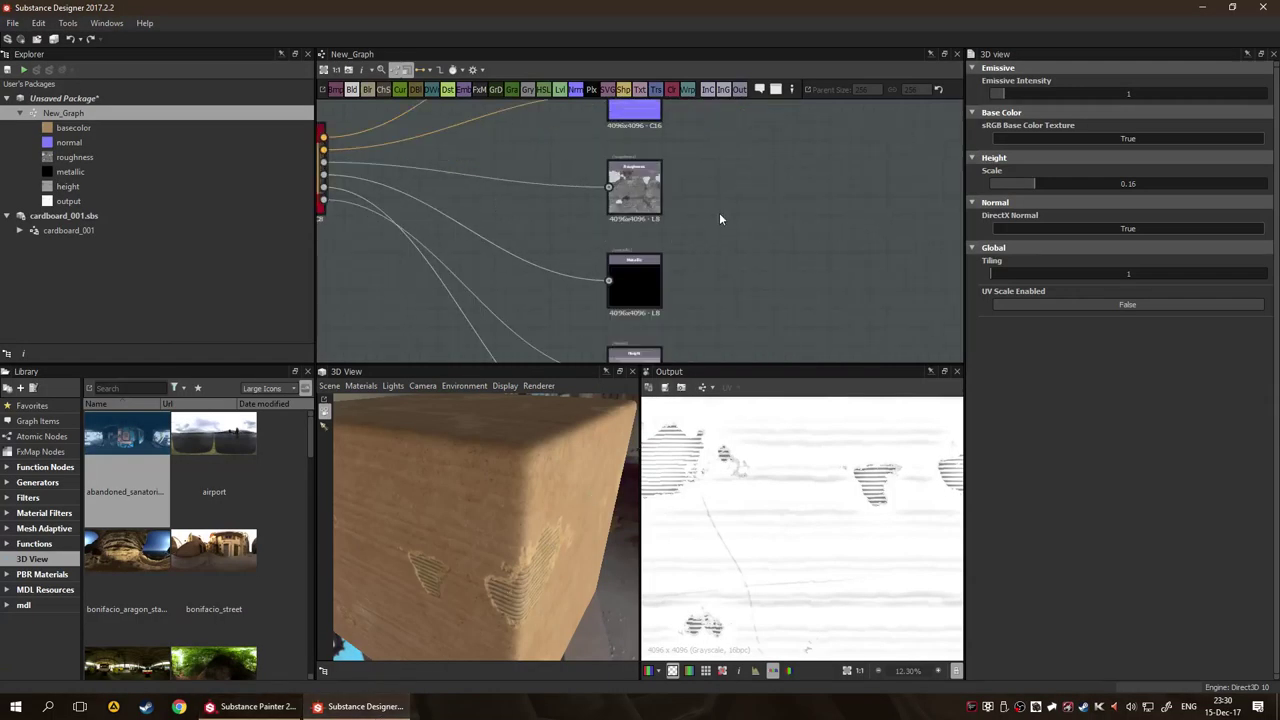
scroll(719, 218, "down", 3)
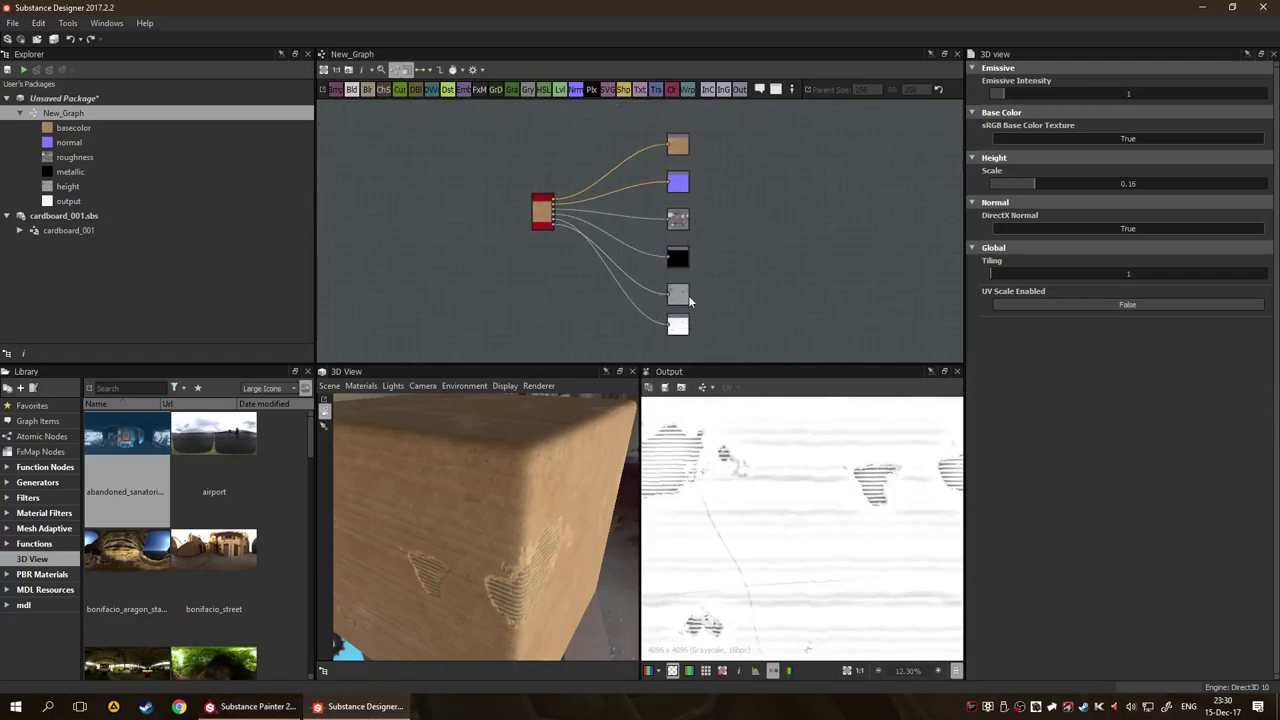
Show the cardboard_001 node's parameters and move the node further left in the graph.
double_click(553, 208)
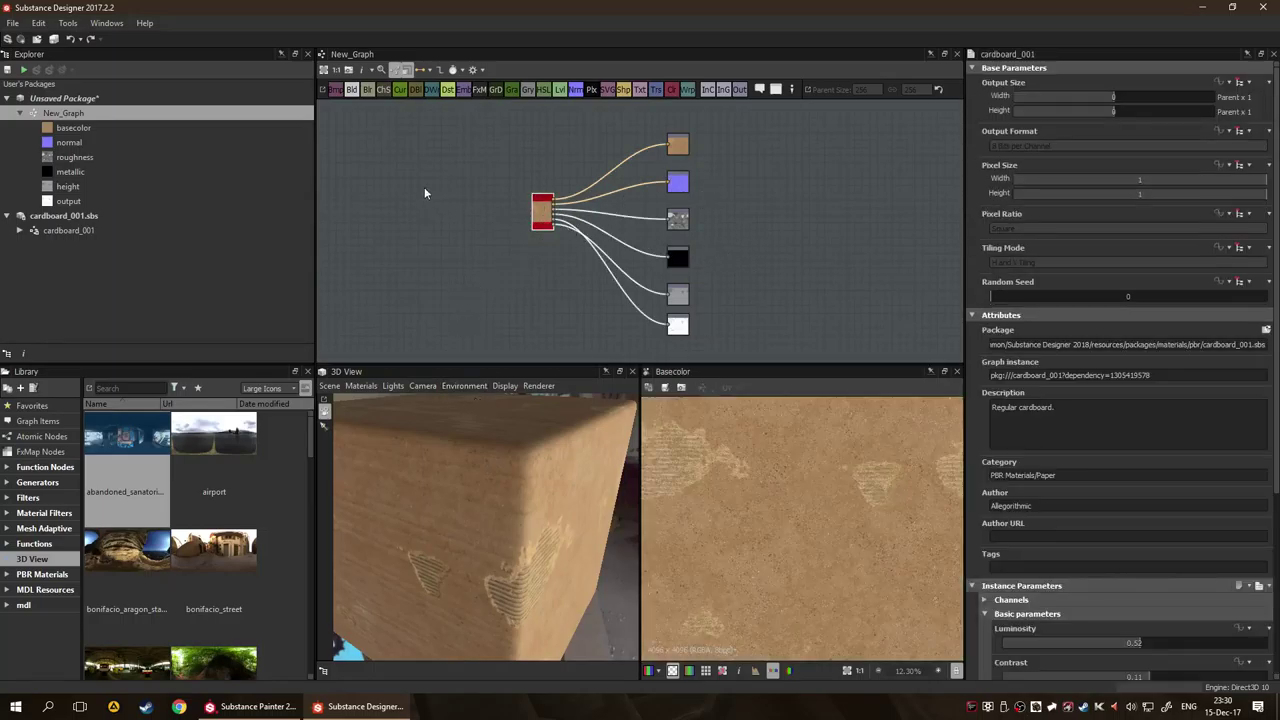
scroll(483, 214, "up", 3)
scroll(831, 251, "down", 2)
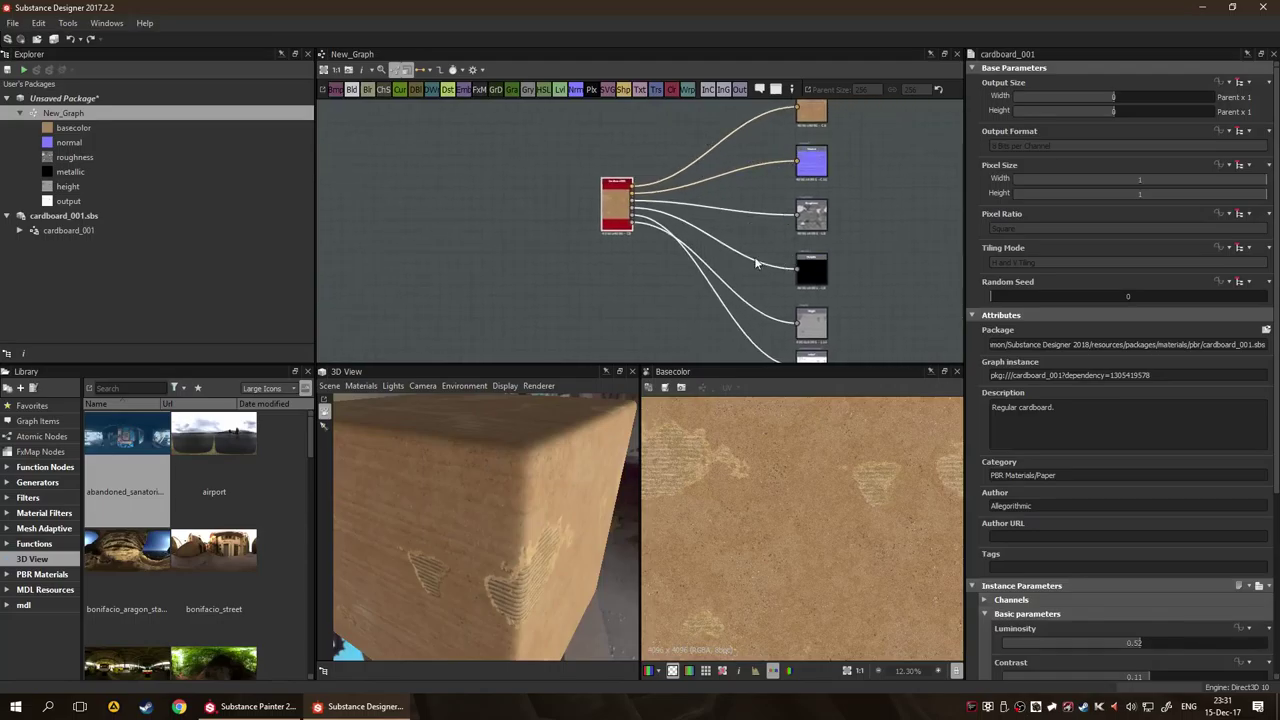
left_click_drag(617, 205, 378, 226)
left_click_drag(758, 187, 856, 173)
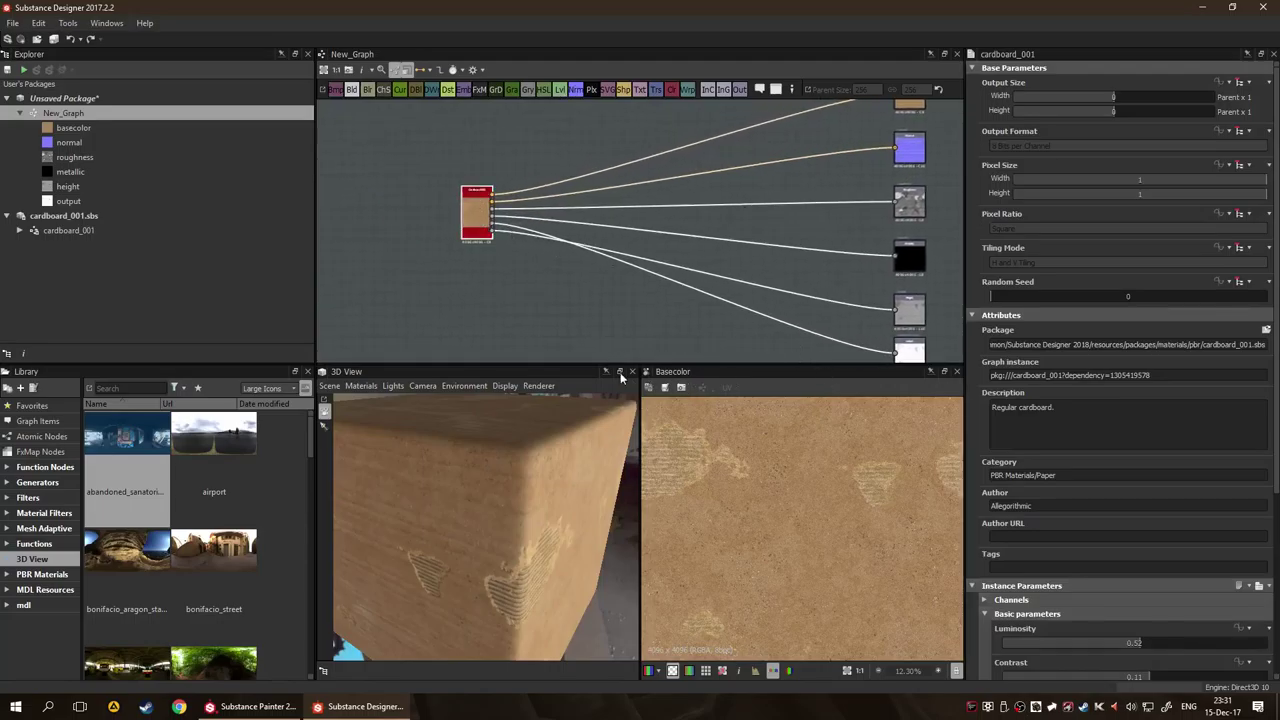
Expand the Channels toggles and switch the Base Color channel off.
scroll(1145, 516, "down", 3)
scroll(1145, 516, "down", 2)
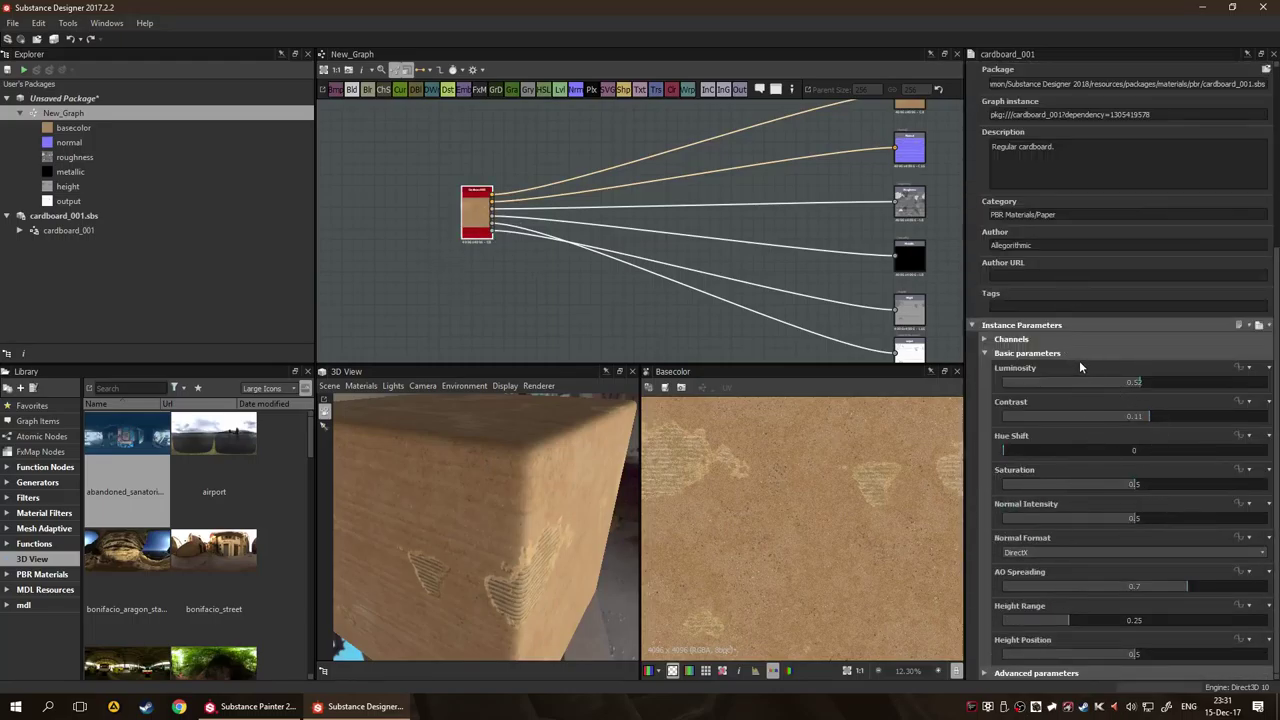
left_click(984, 340)
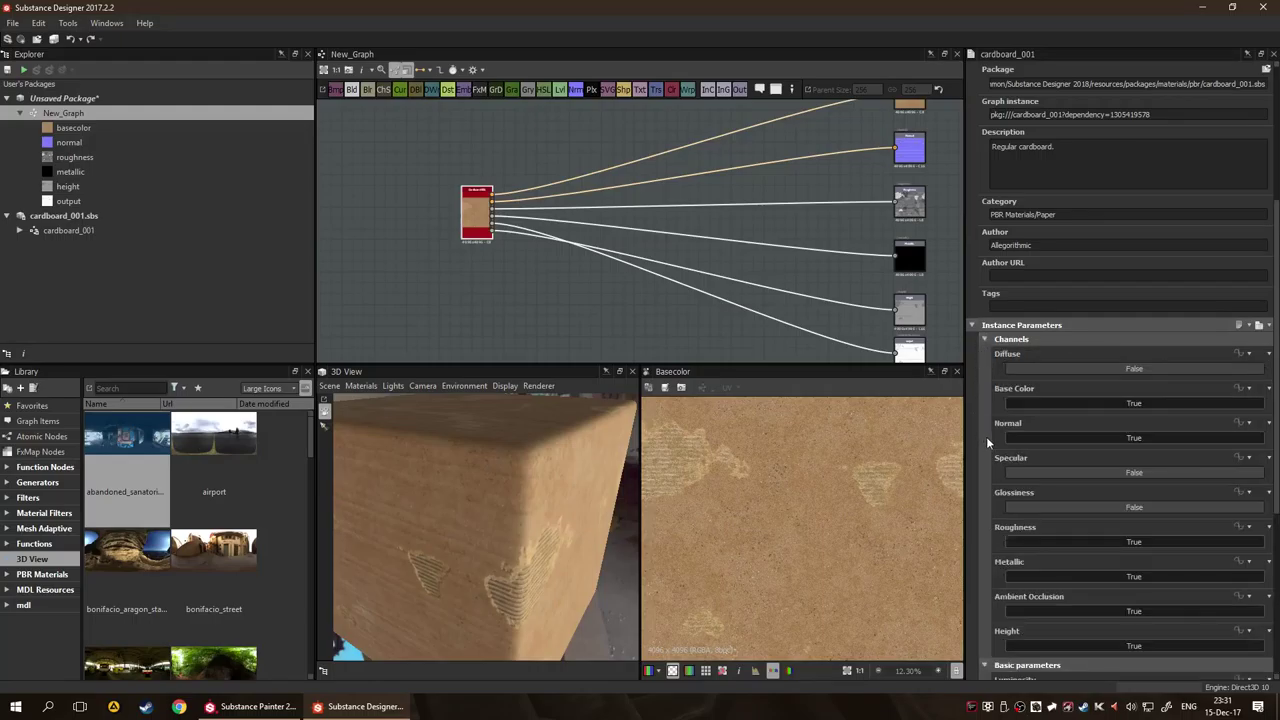
scroll(1182, 444, "down", 5)
scroll(1145, 441, "up", 7)
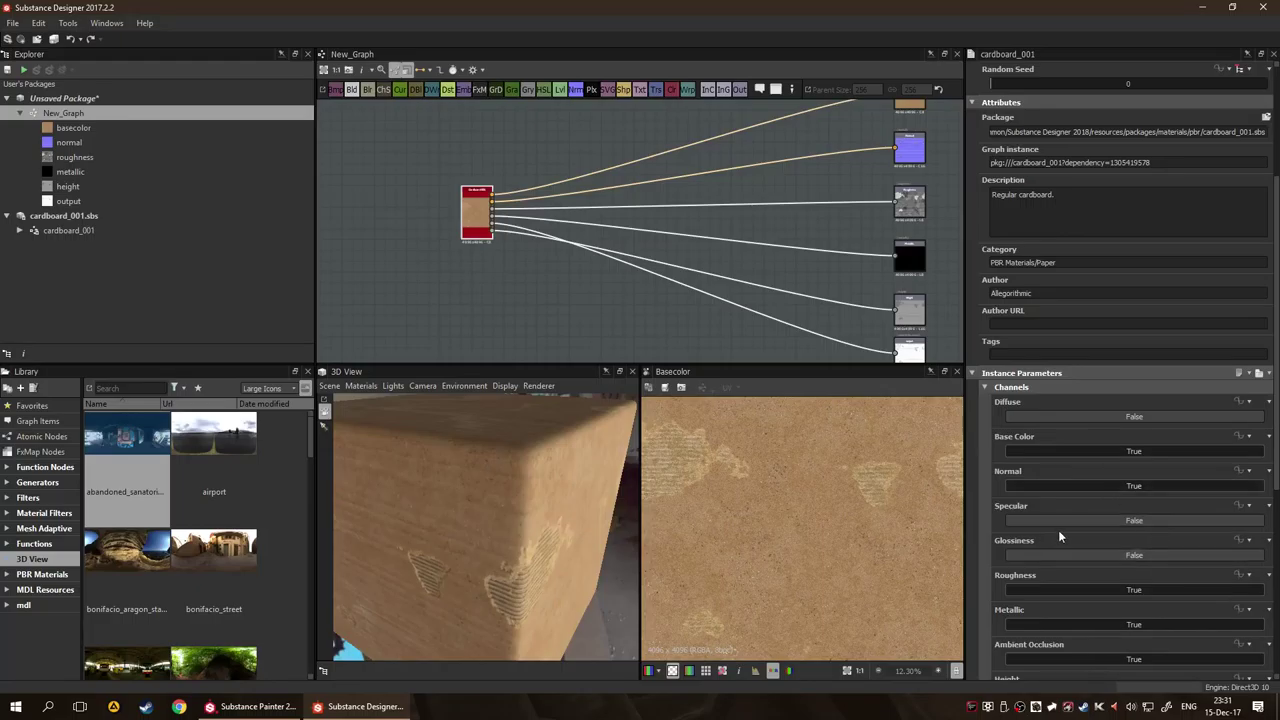
left_click(1130, 452)
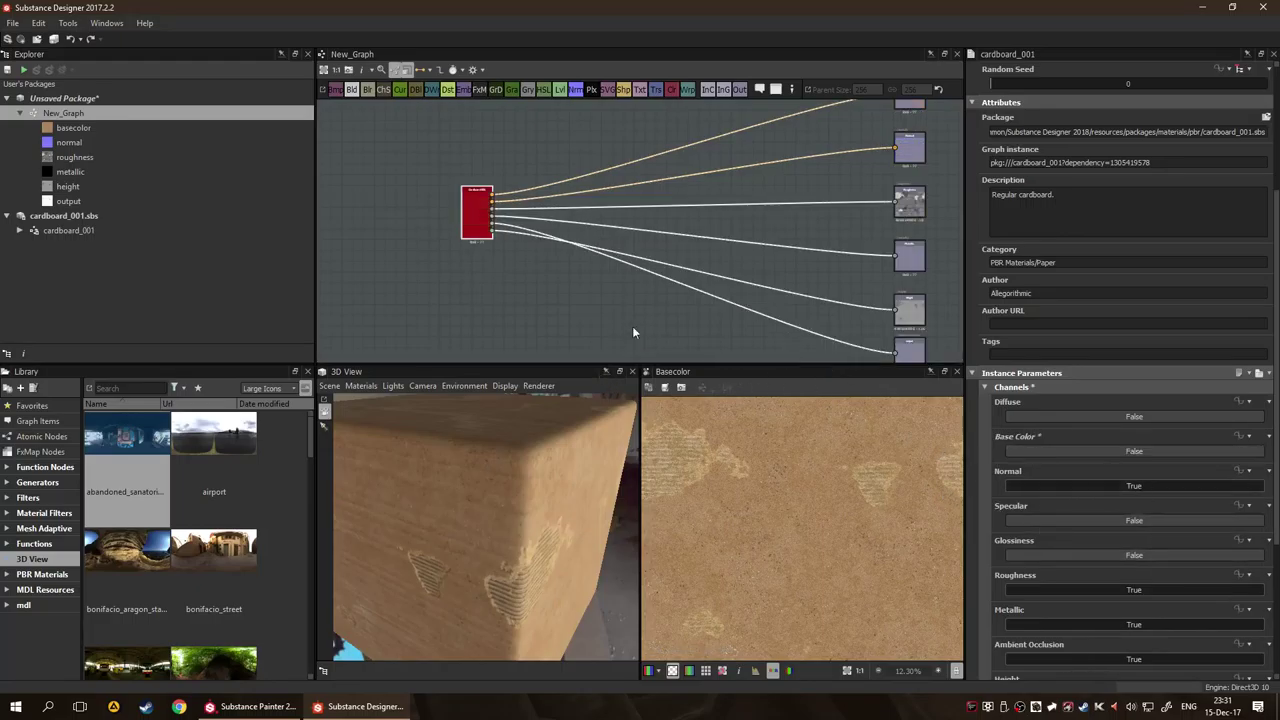
Turn Base Color back on and select the cardboard_001 graph in the Explorer.
left_click_drag(834, 237, 762, 352)
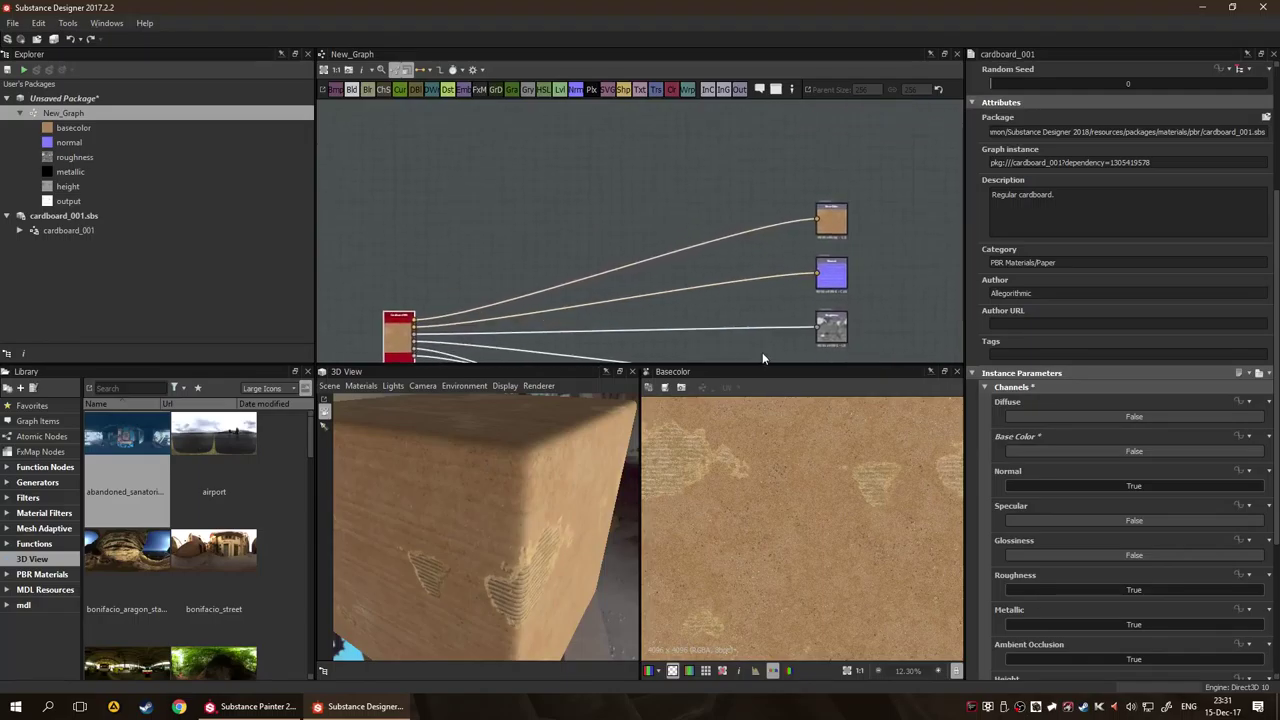
scroll(896, 228, "up", 3)
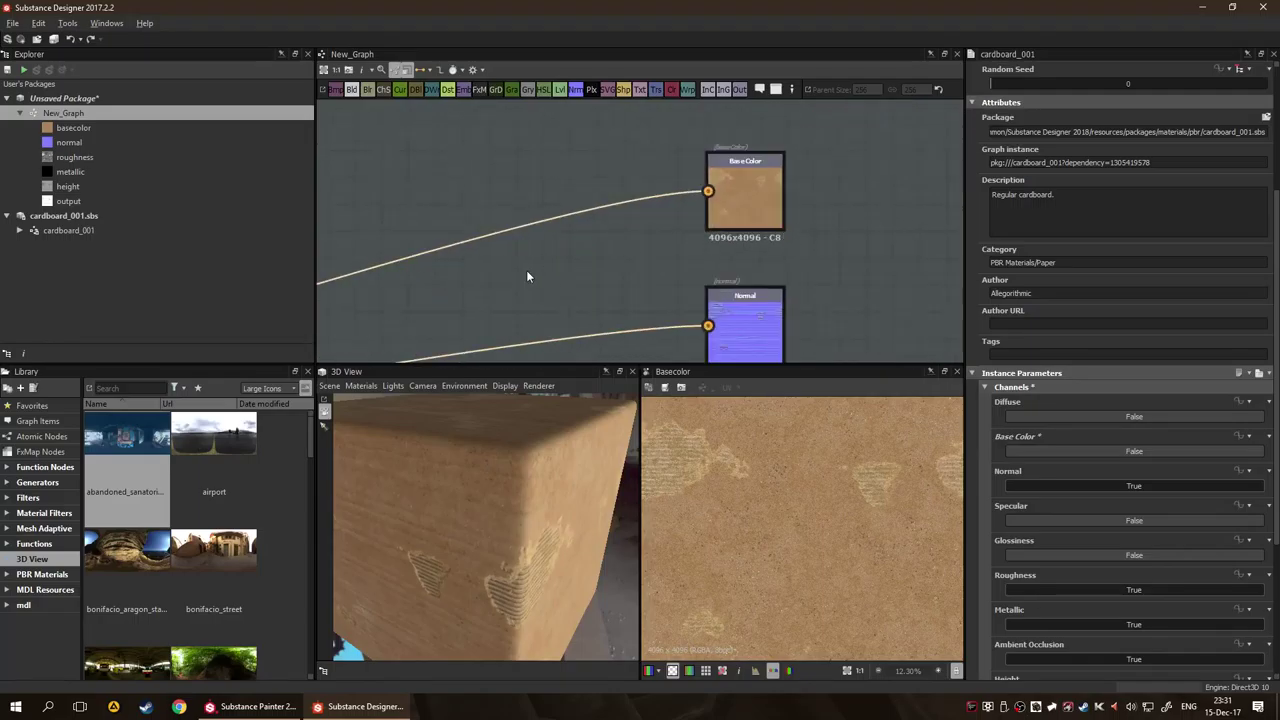
left_click_drag(512, 315, 814, 266)
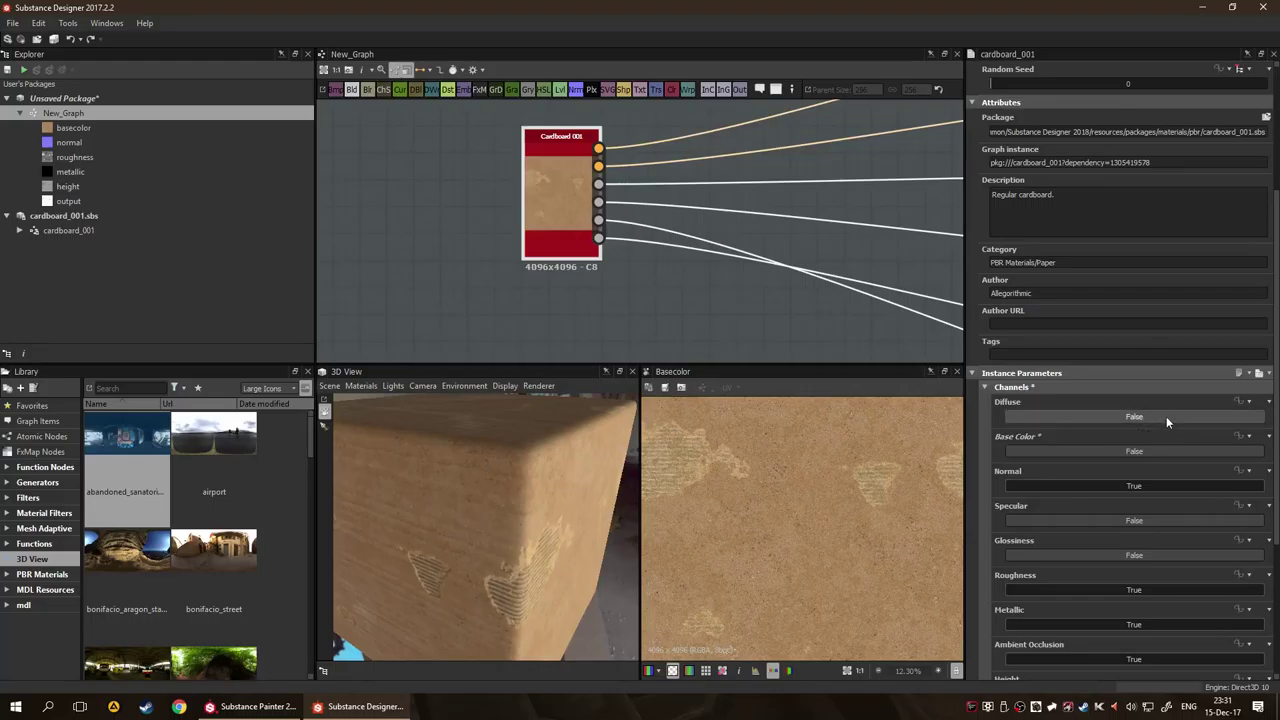
left_click(1160, 450)
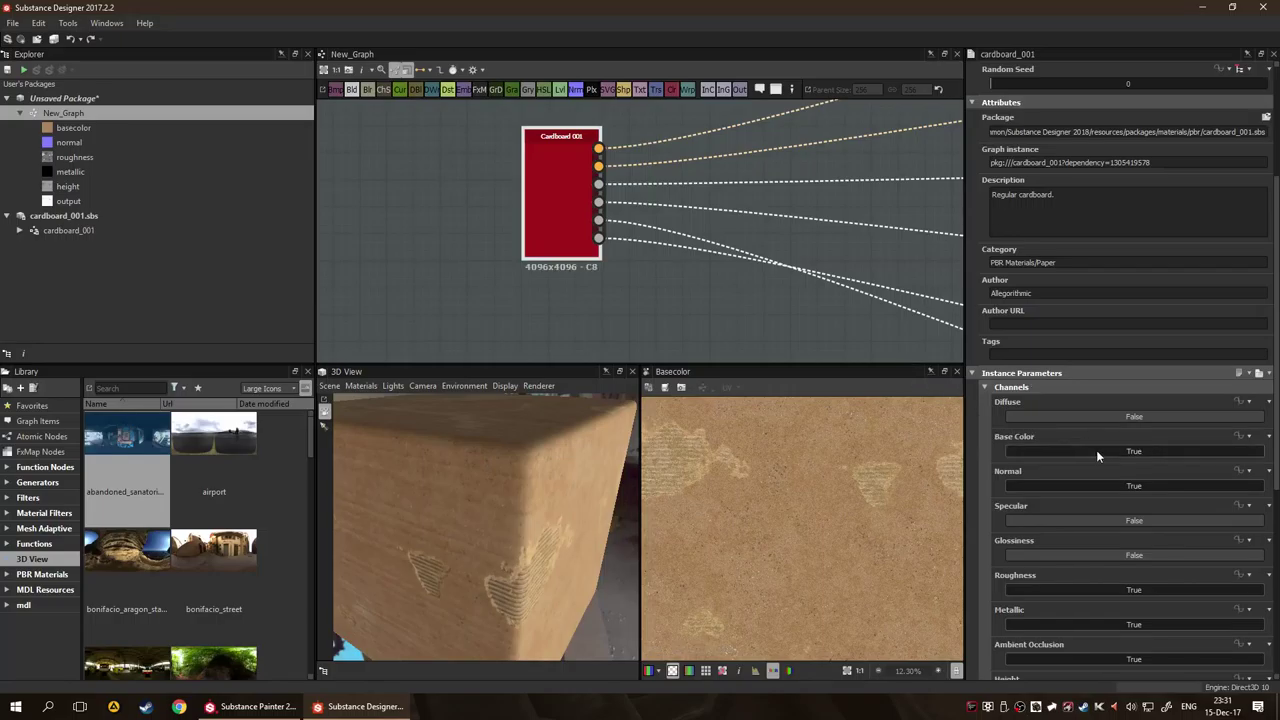
scroll(782, 287, "down", 1)
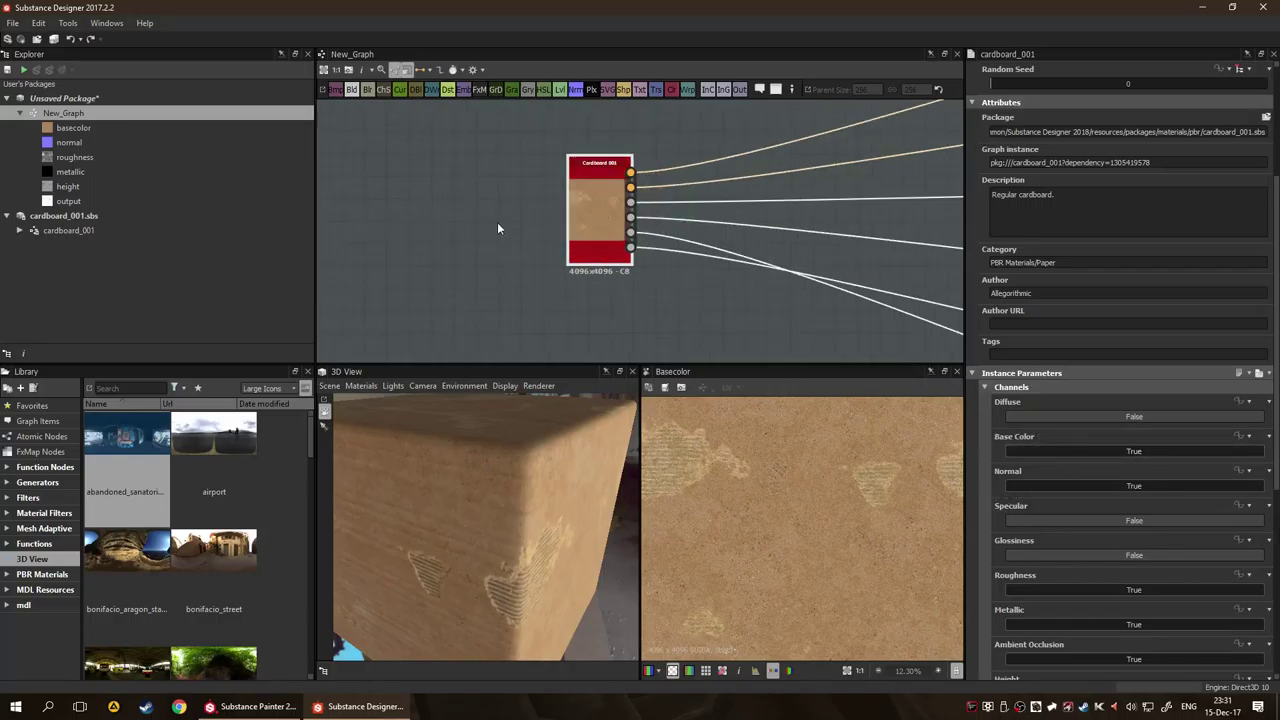
left_click(91, 232)
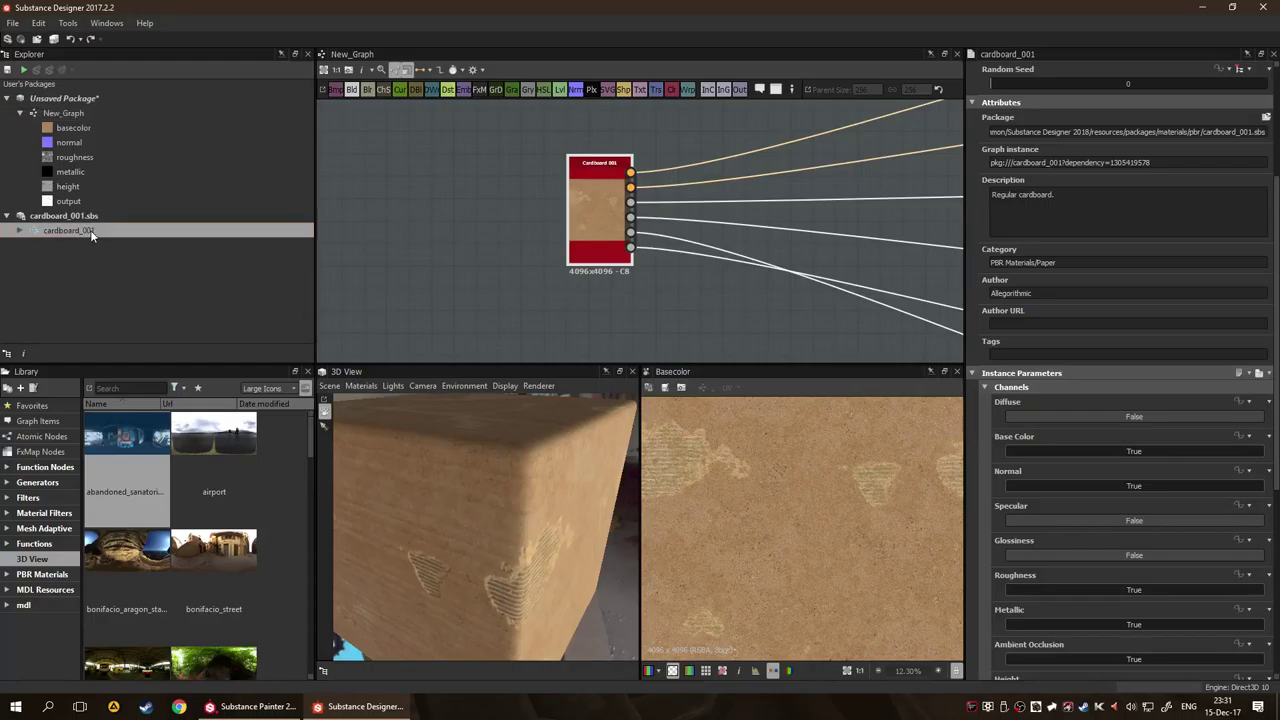
Open the cardboard_001 graph and survey its internal node network.
double_click(125, 234)
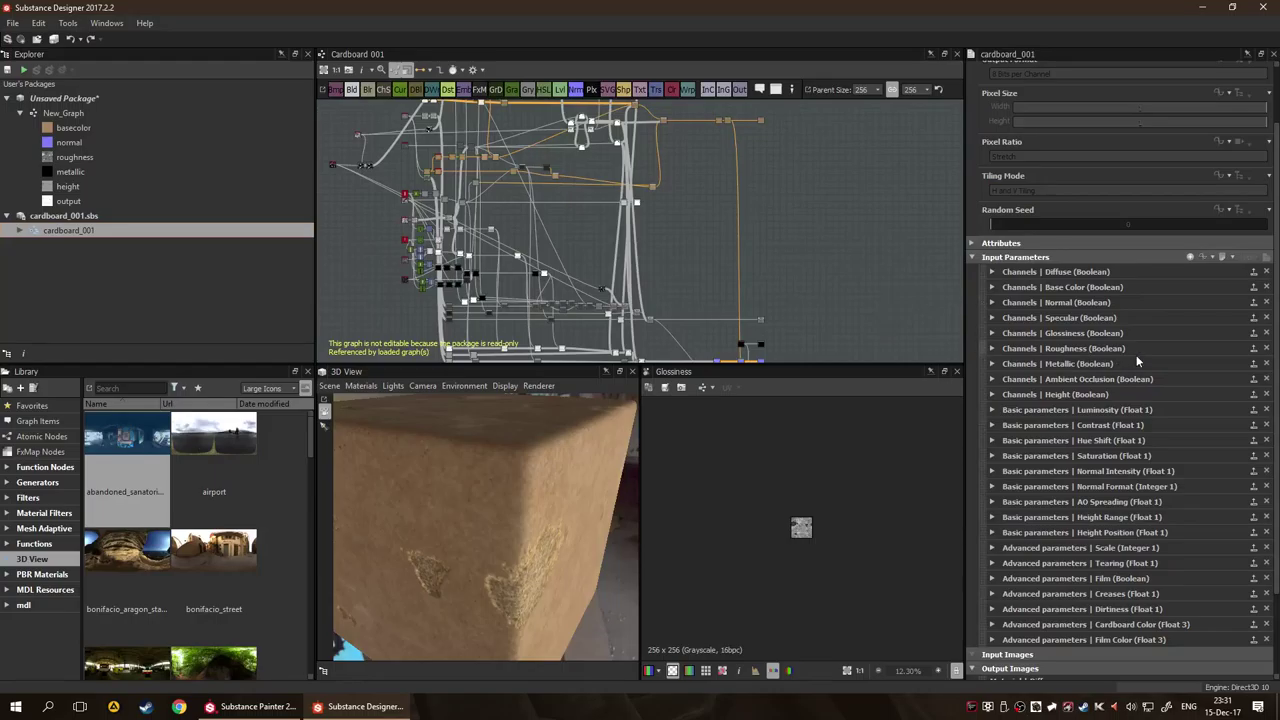
scroll(1110, 360, "down", 2)
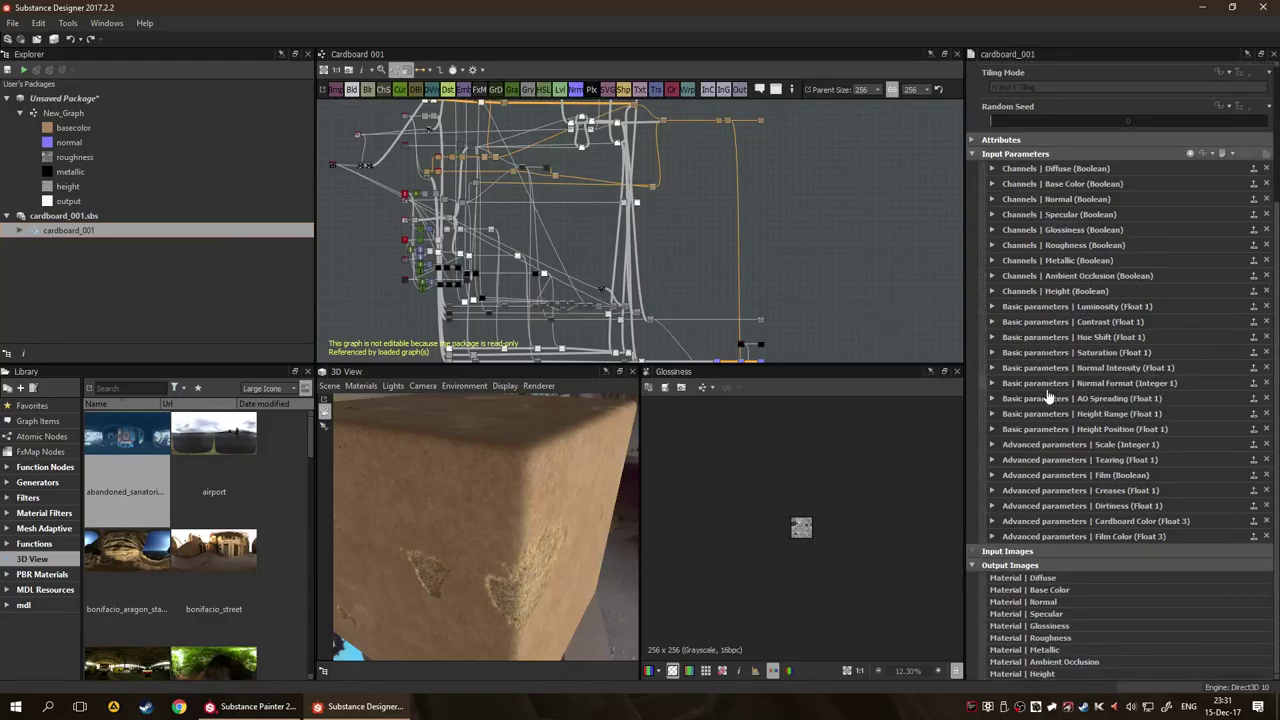
scroll(1105, 350, "up", 4)
scroll(1120, 440, "down", 4)
scroll(725, 305, "up", 5)
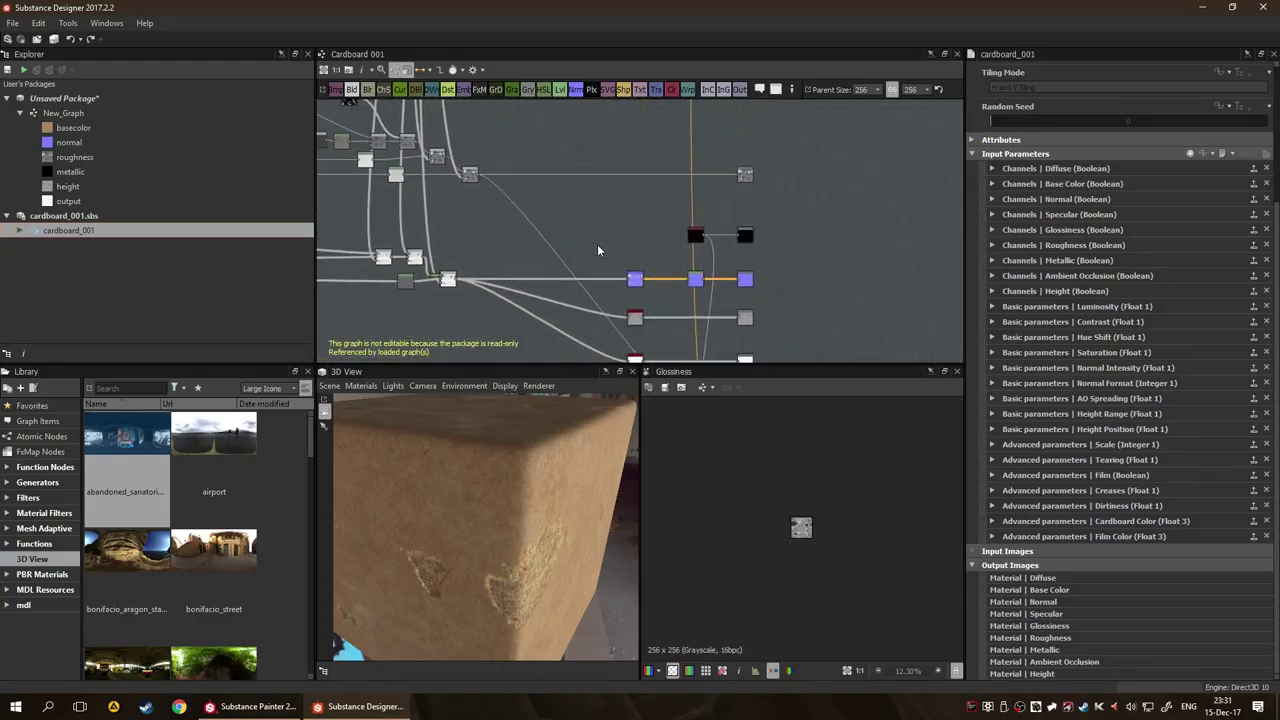
scroll(598, 250, "up", 5)
scroll(703, 285, "down", 4)
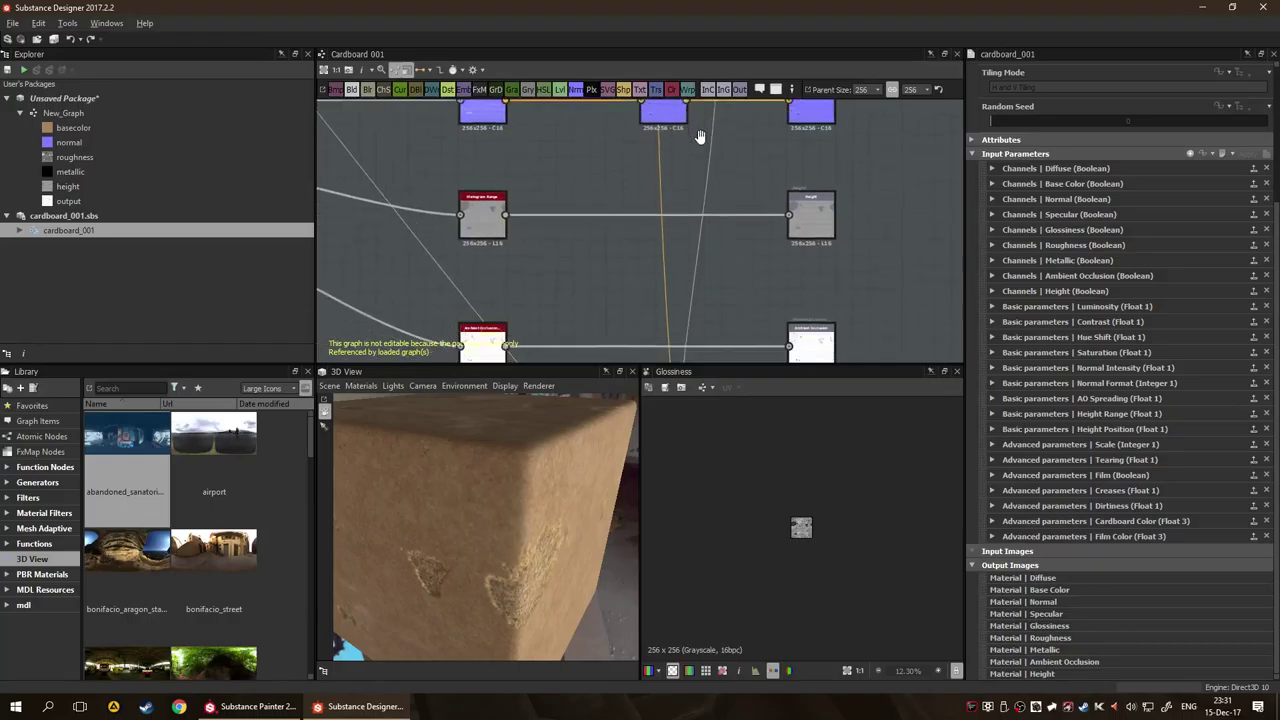
left_click_drag(703, 285, 483, 187)
scroll(686, 220, "down", 2)
scroll(846, 283, "down", 3)
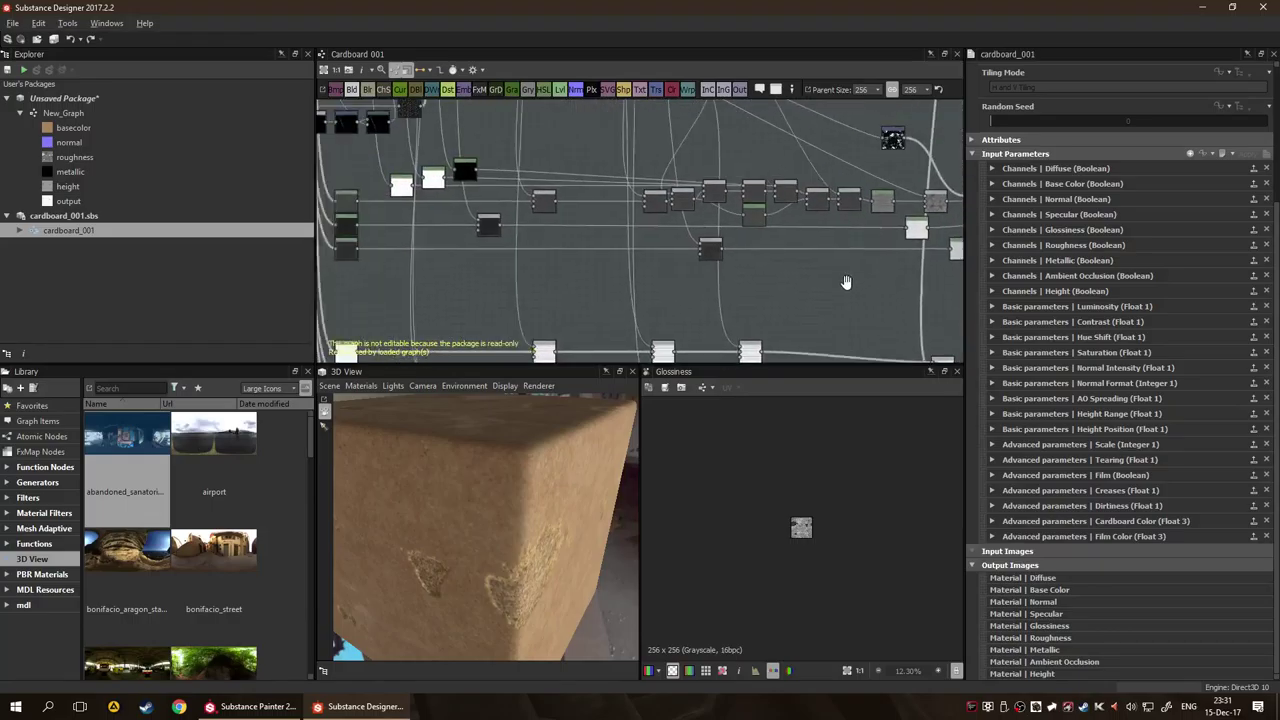
scroll(771, 289, "up", 3)
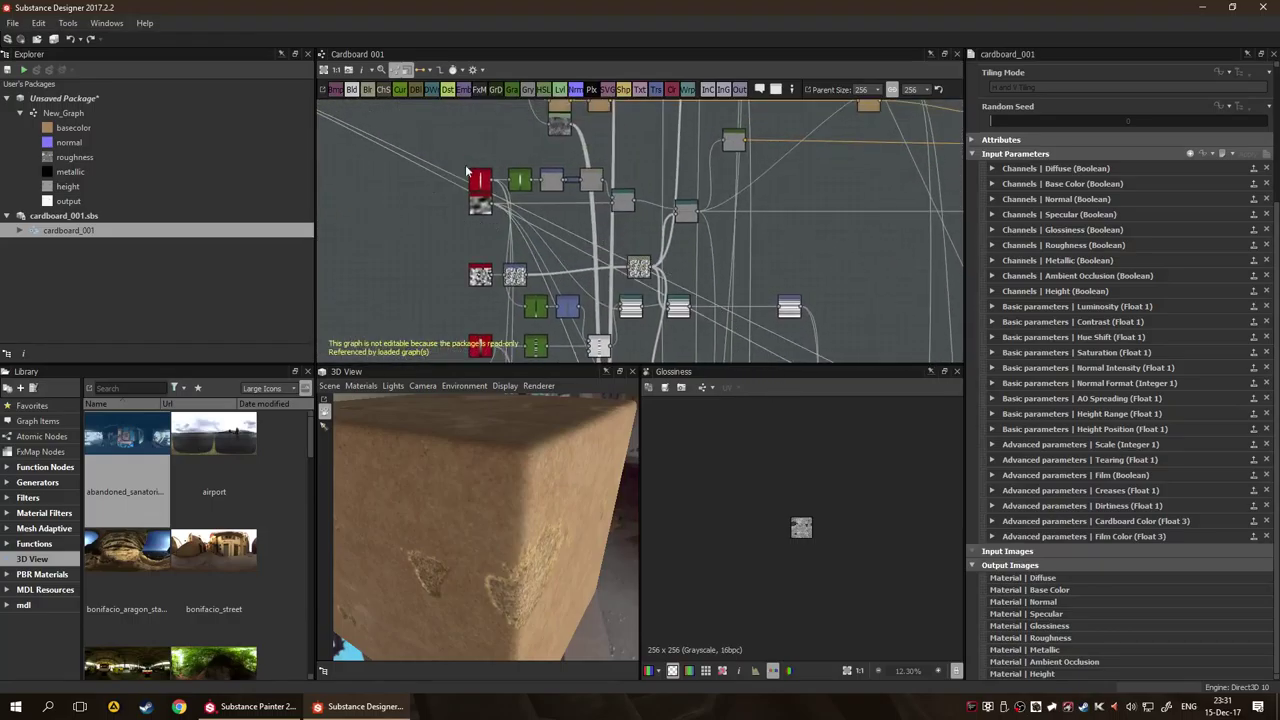
scroll(556, 240, "up", 5)
scroll(560, 281, "down", 3)
Bring the gradient, Transformation 2D and Blur nodes into view and show Transformation 2D's parameters.
left_click_drag(560, 283, 608, 276)
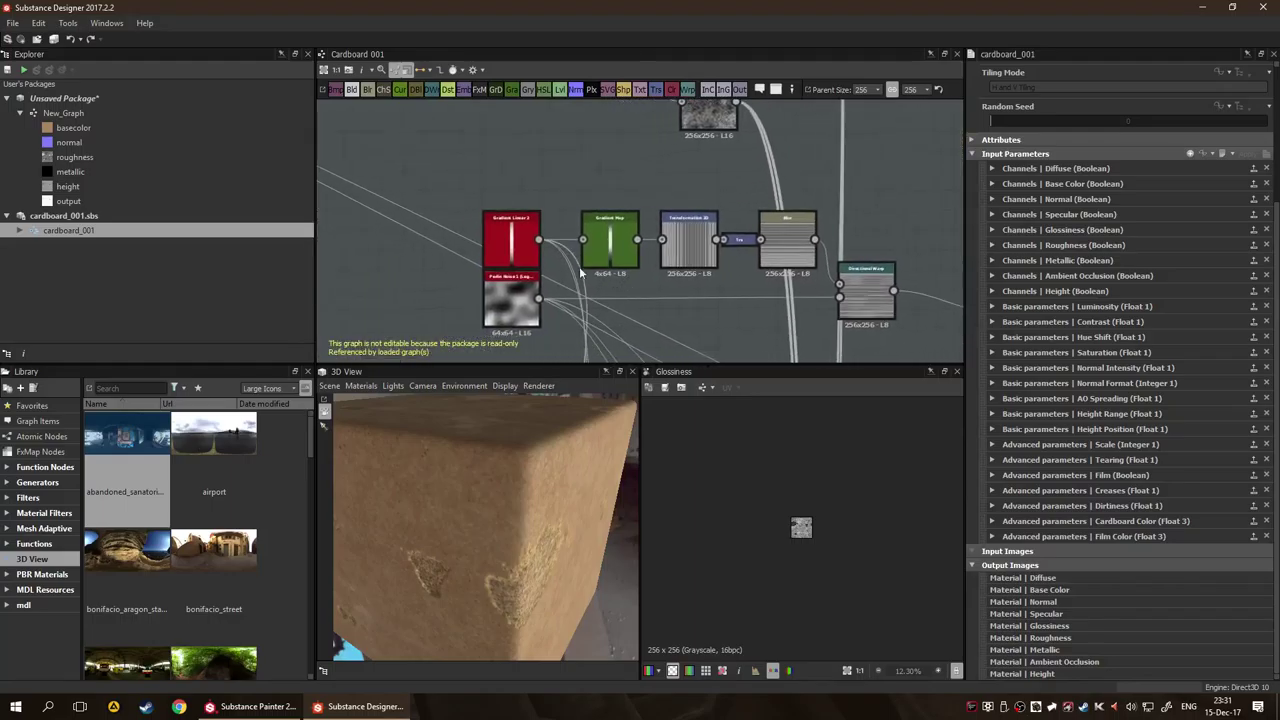
scroll(618, 261, "up", 4)
scroll(618, 261, "down", 5)
scroll(726, 250, "up", 1)
left_click_drag(726, 250, 512, 275)
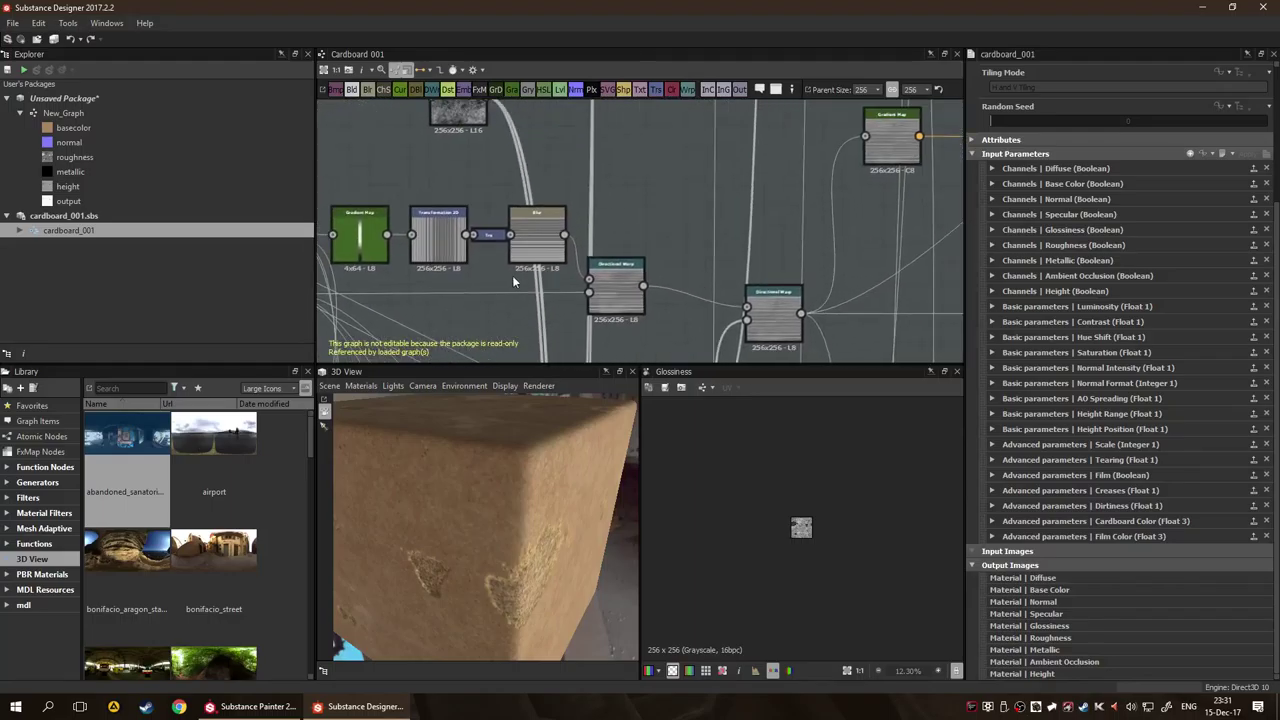
scroll(380, 241, "up", 4)
scroll(916, 248, "down", 4)
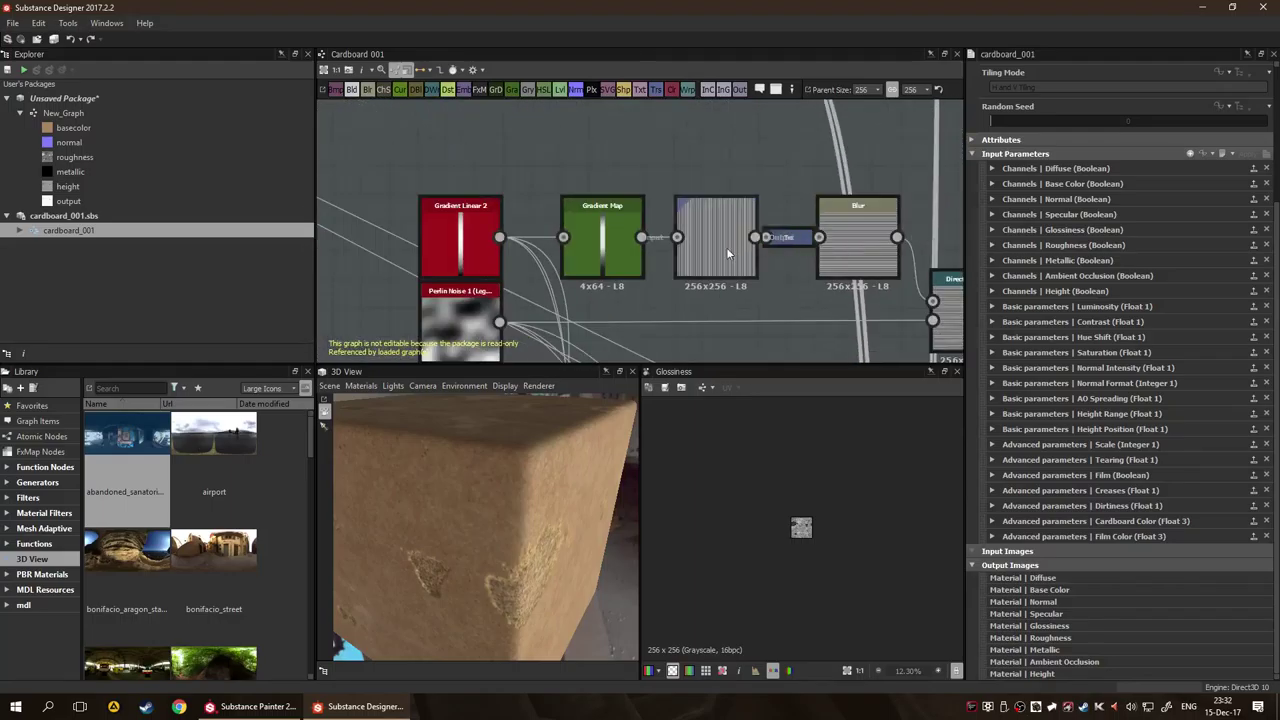
left_click_drag(769, 309, 712, 302)
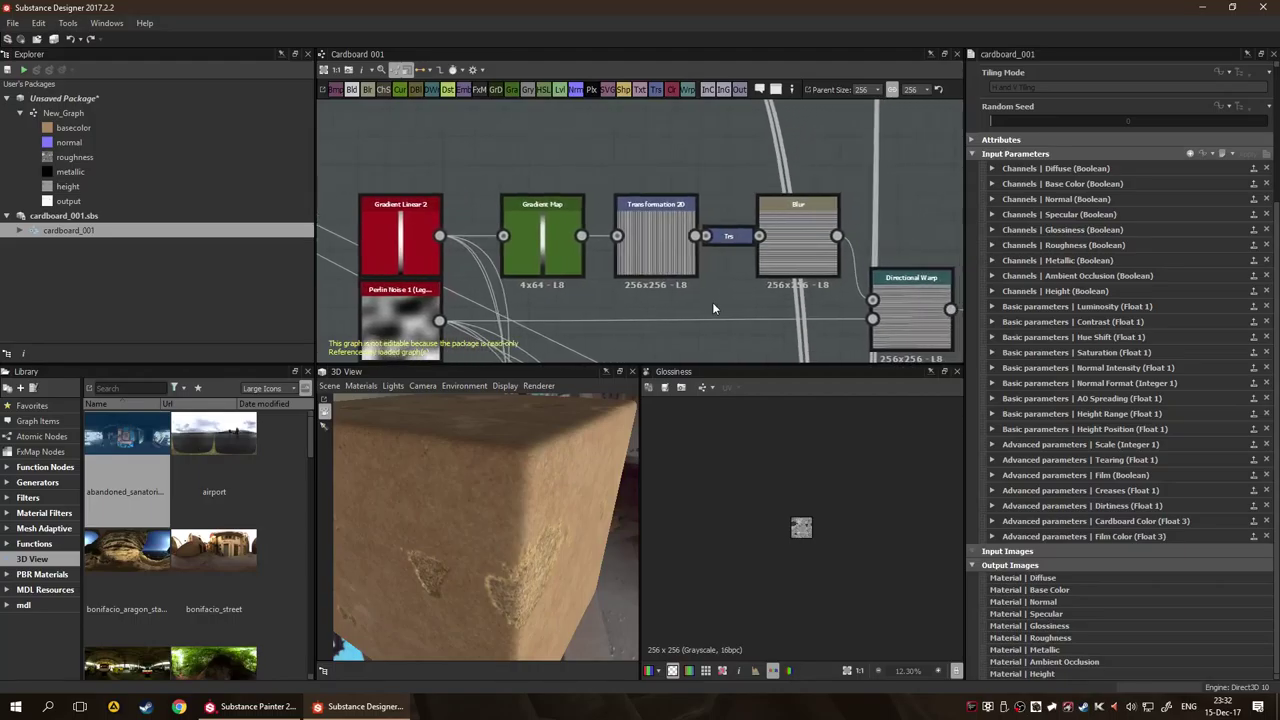
left_click(661, 256)
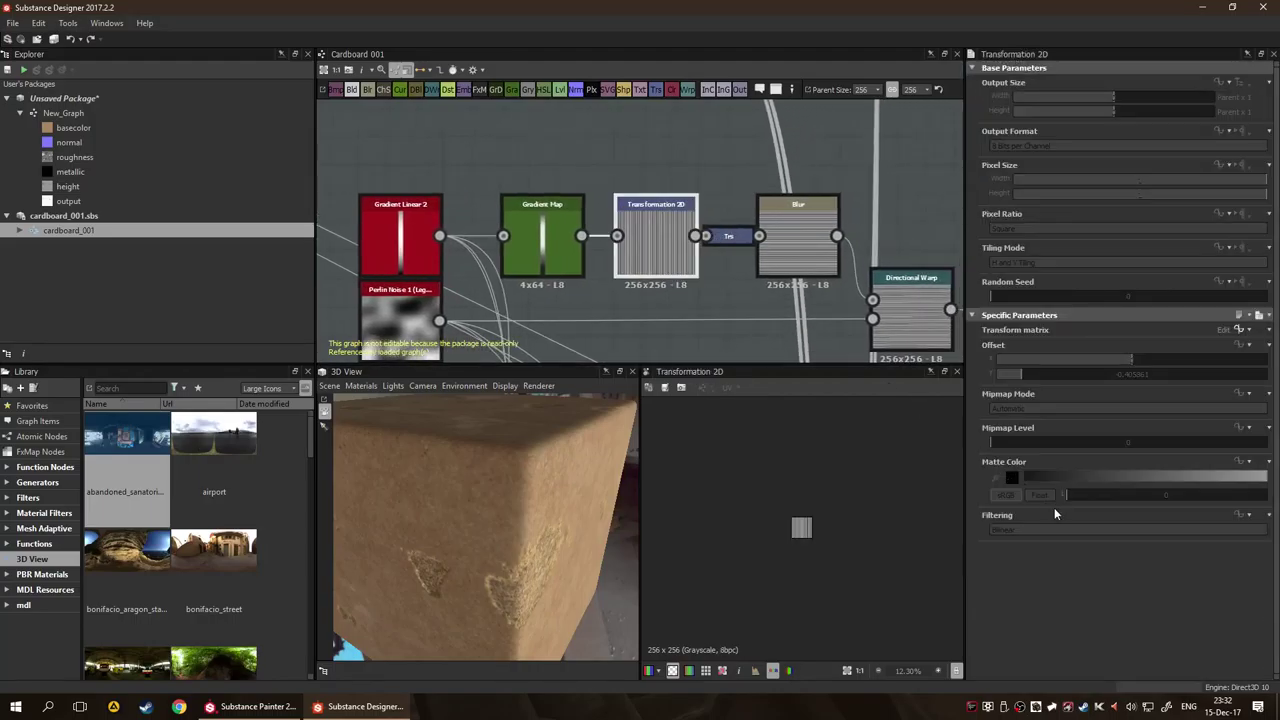
scroll(770, 332, "down", 6)
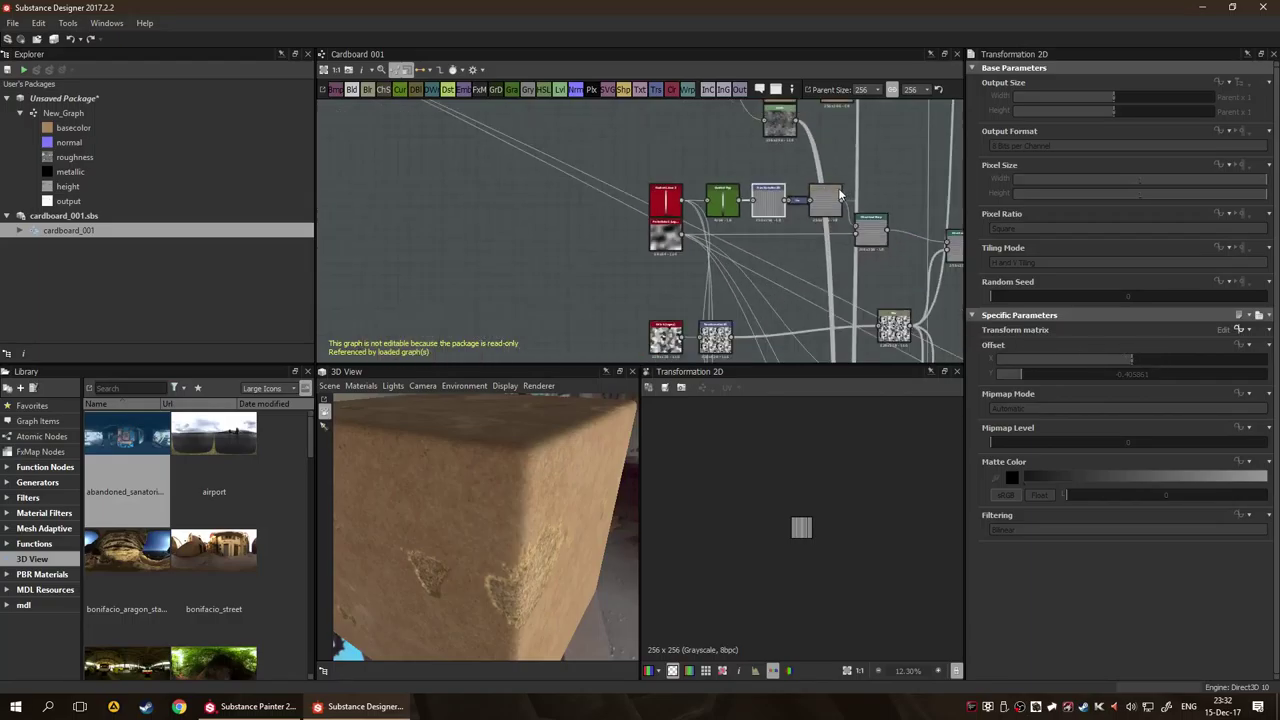
scroll(770, 332, "up", 4)
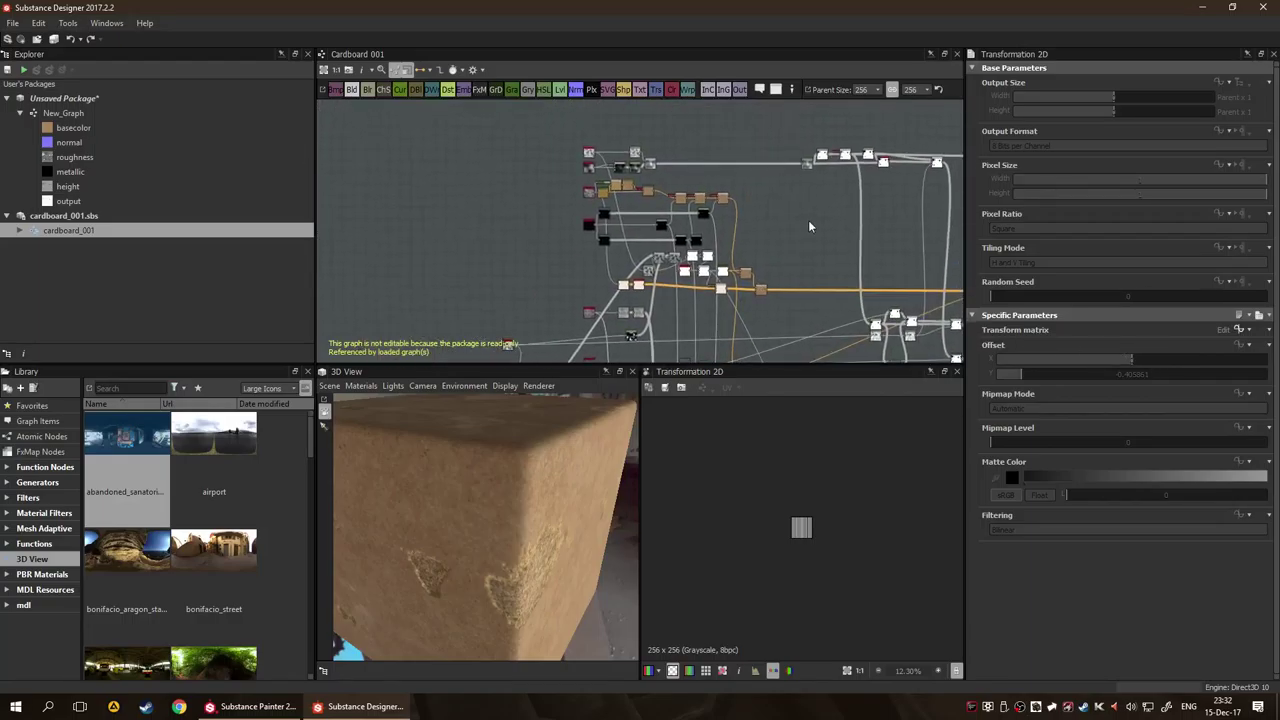
scroll(622, 220, "down", 5)
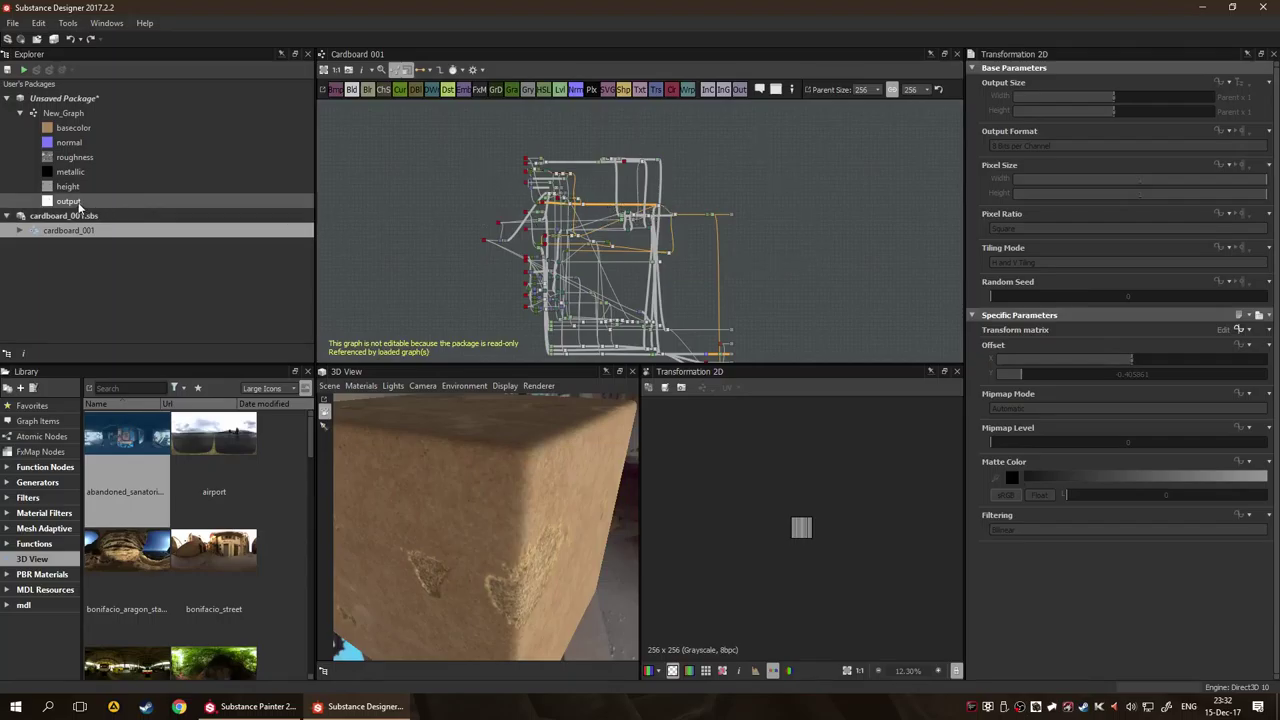
Open New_Graph, select cardboard_001, collapse Channels and expand the Advanced parameters.
double_click(72, 115)
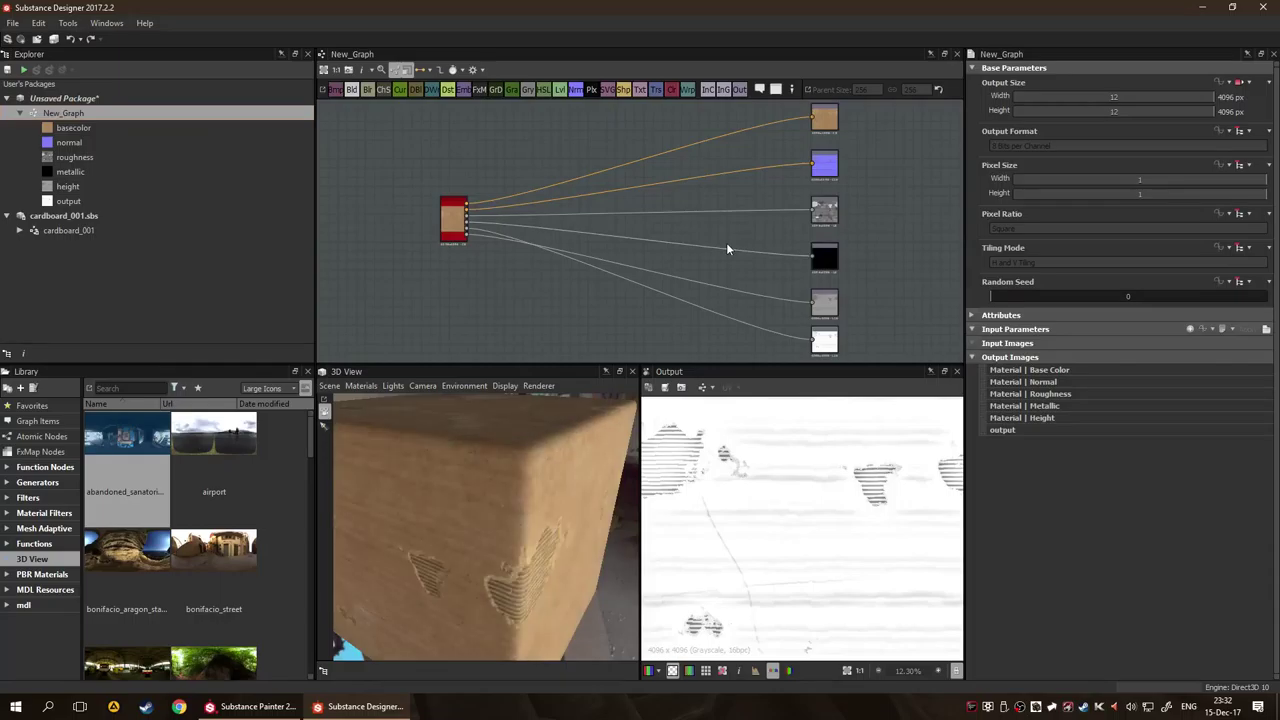
left_click(453, 218)
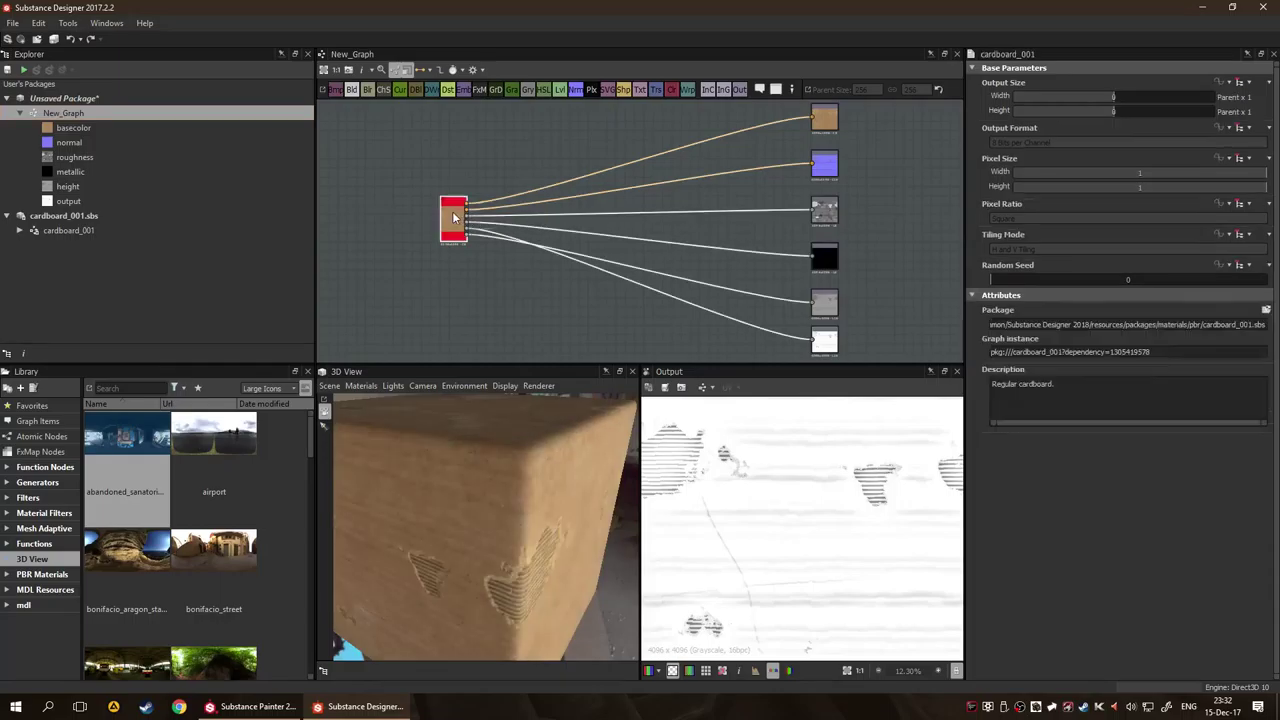
scroll(1152, 469, "down", 8)
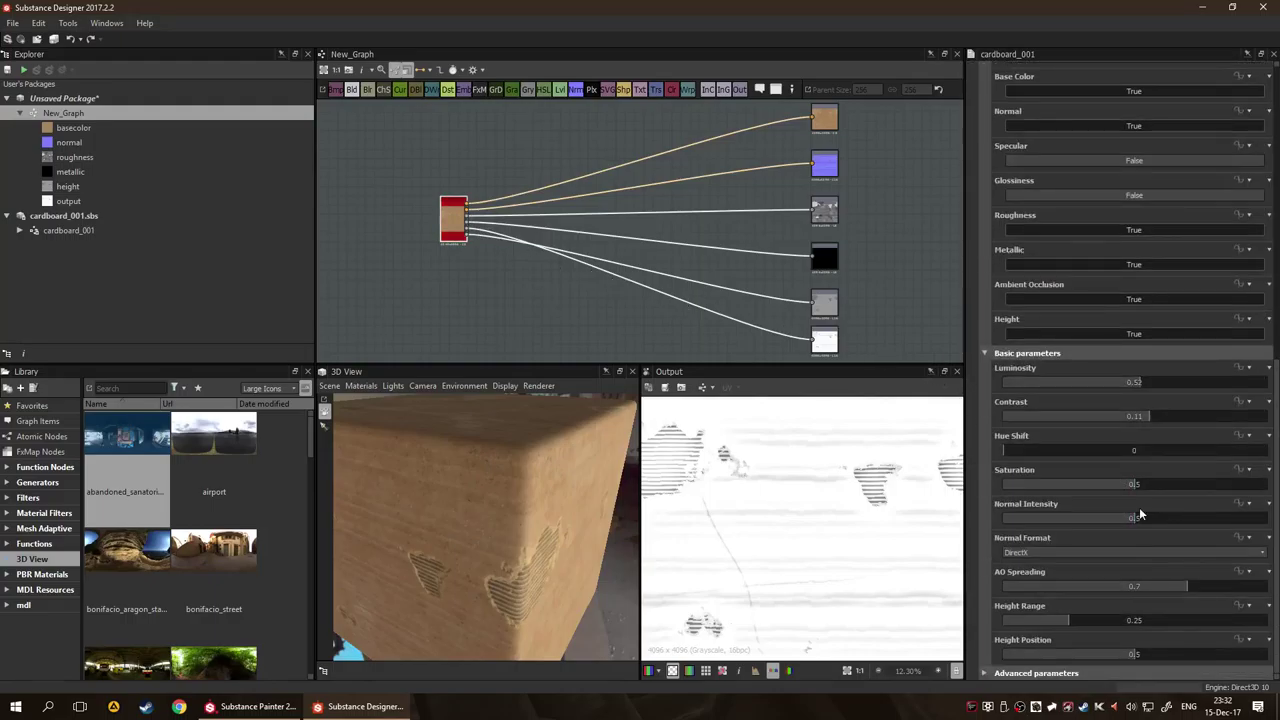
scroll(1118, 470, "up", 6)
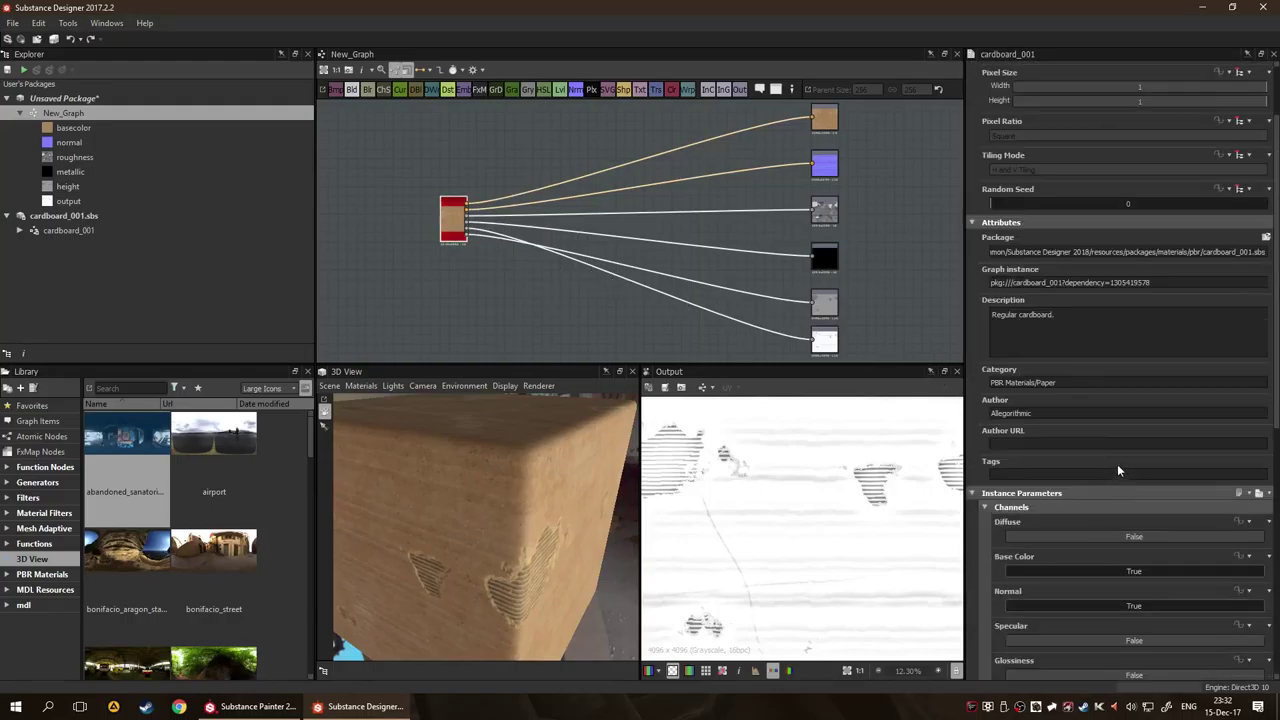
left_click(984, 507)
scroll(1117, 530, "down", 3)
left_click(1064, 672)
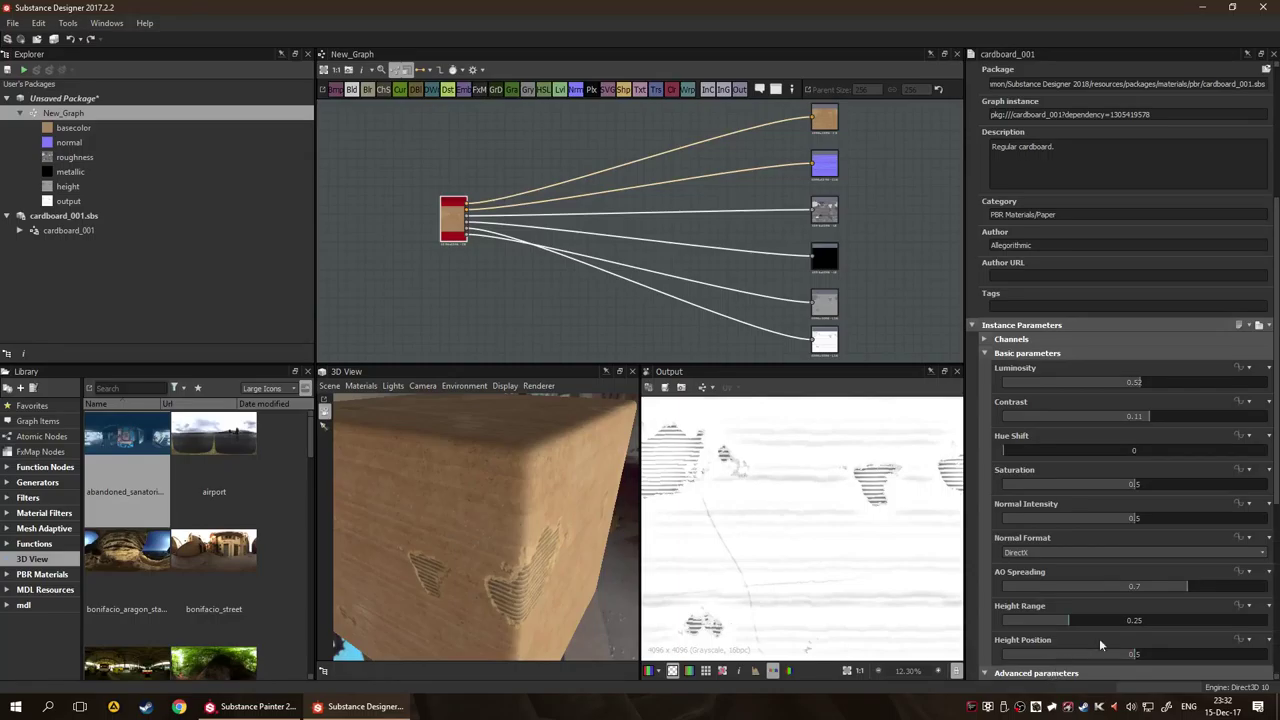
scroll(1108, 615, "down", 3)
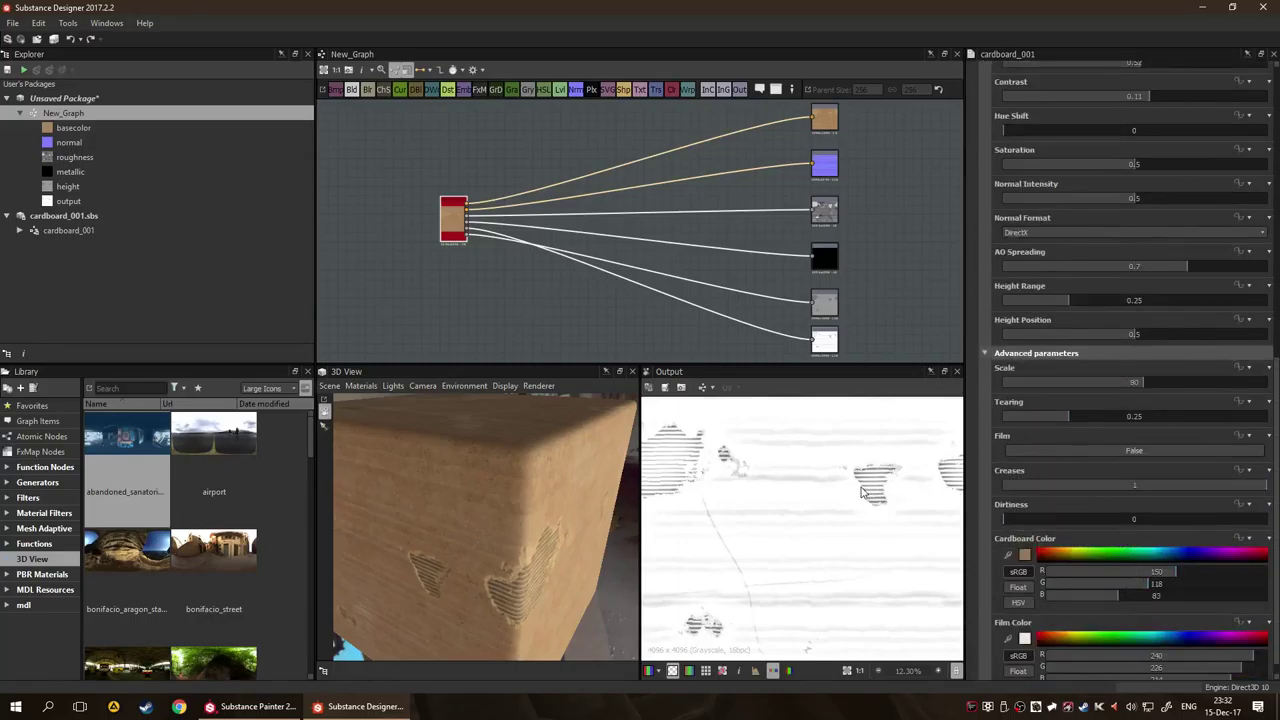
Set the cardboard's Tearing to 0.32, orbiting the cube to check the torn patches.
left_click_drag(500, 520, 530, 492)
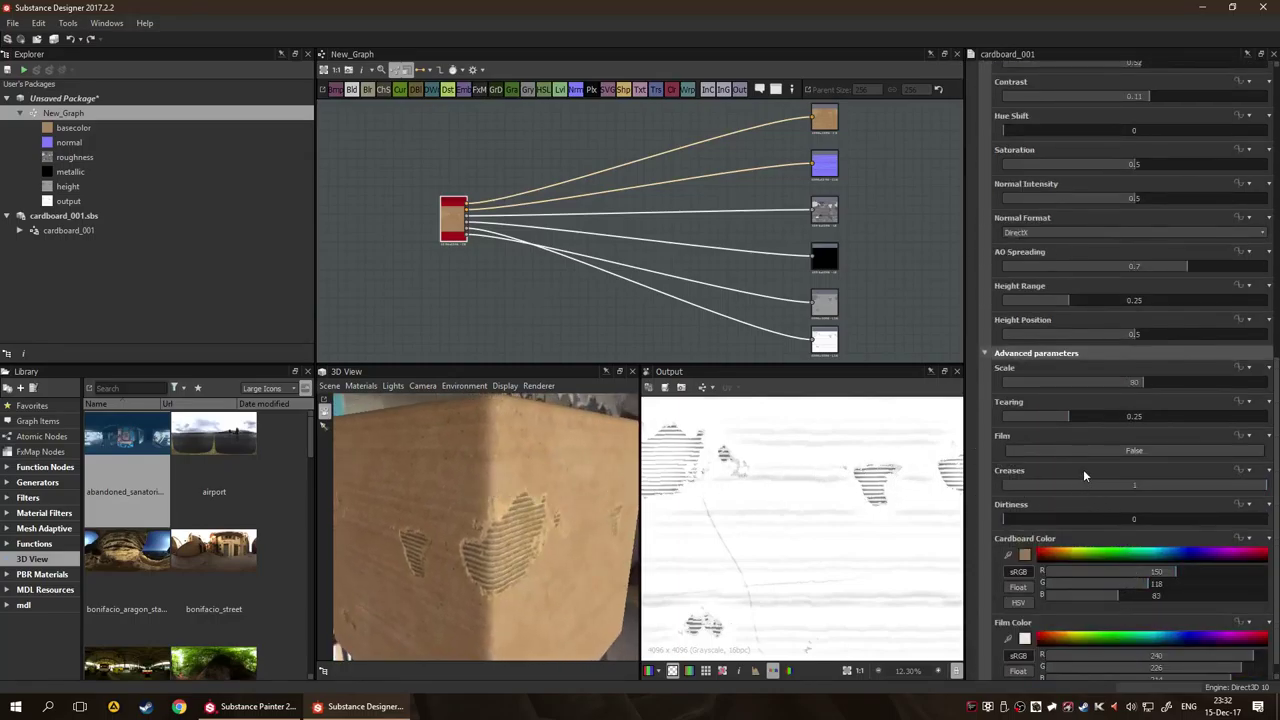
left_click_drag(1087, 417, 1140, 417)
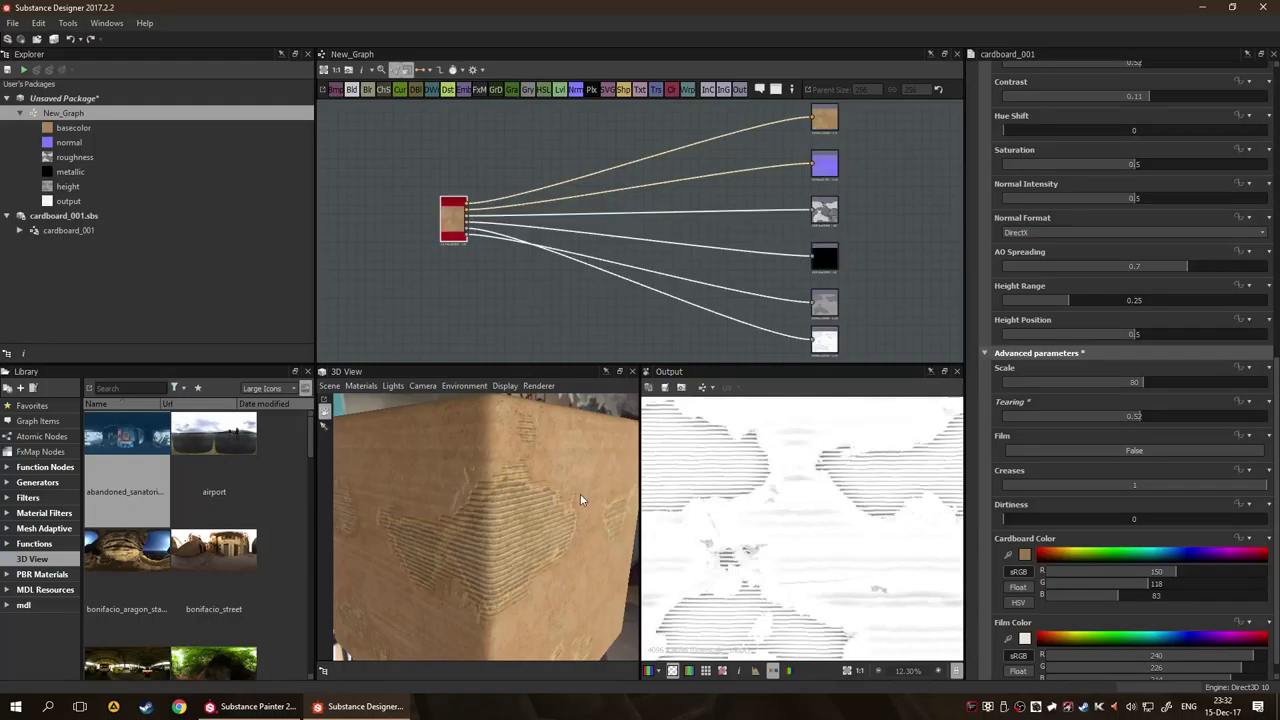
left_click_drag(580, 500, 562, 503)
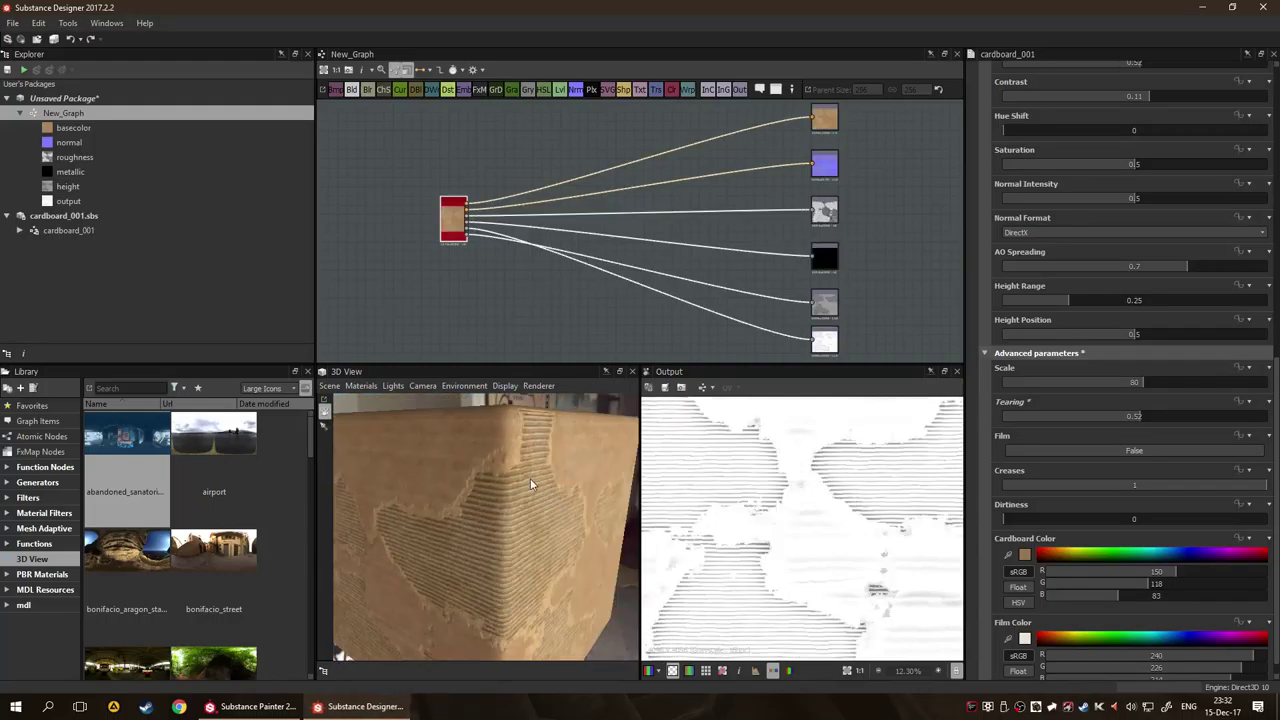
left_click_drag(517, 470, 522, 524)
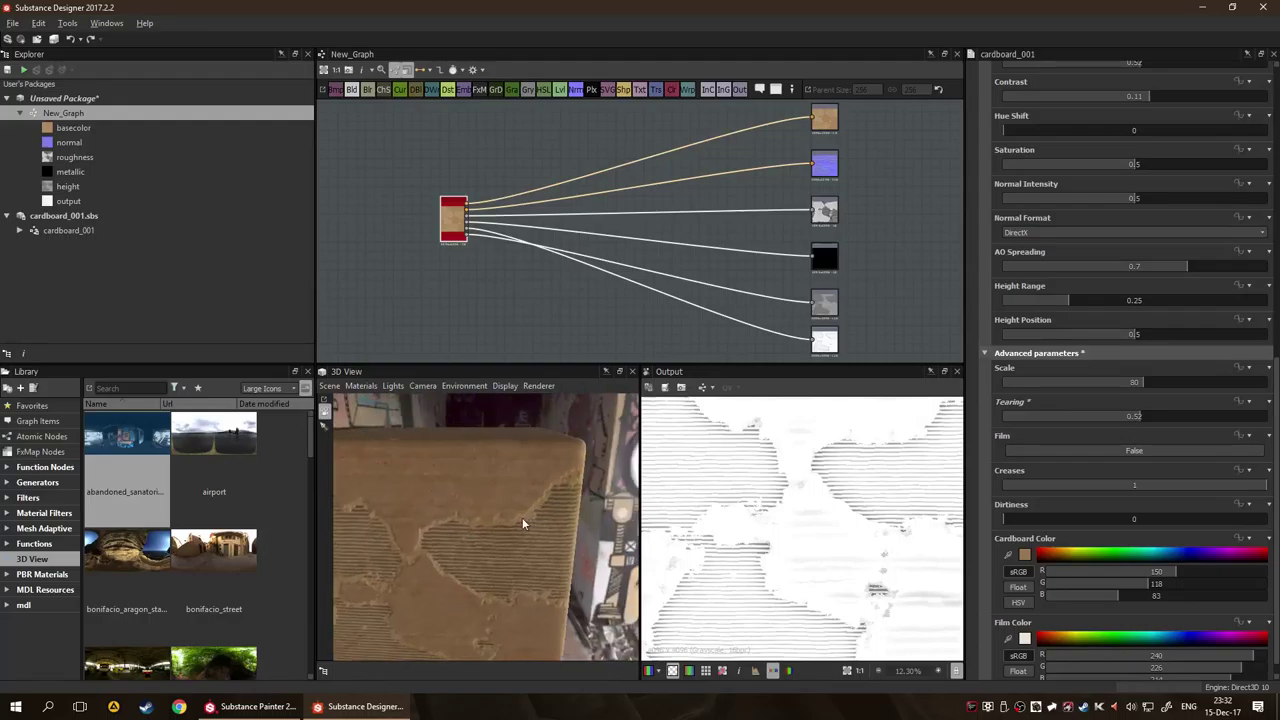
left_click_drag(1132, 417, 1077, 420)
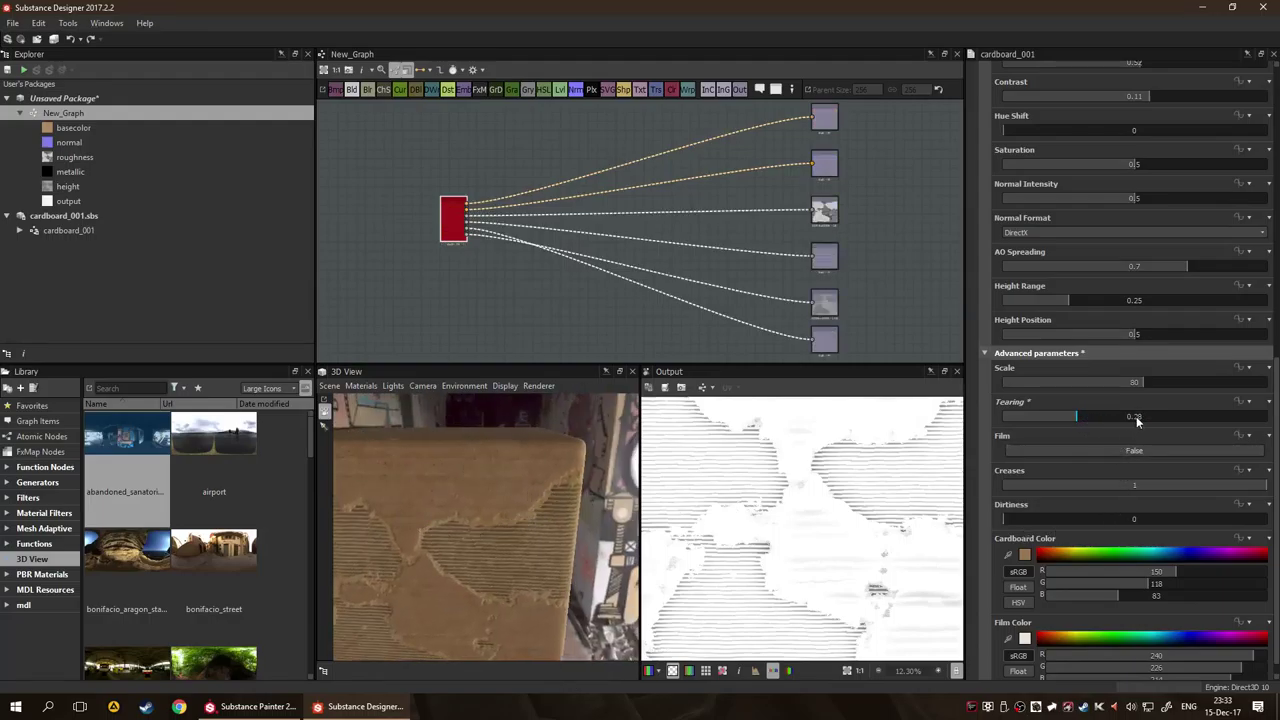
left_click(1087, 410)
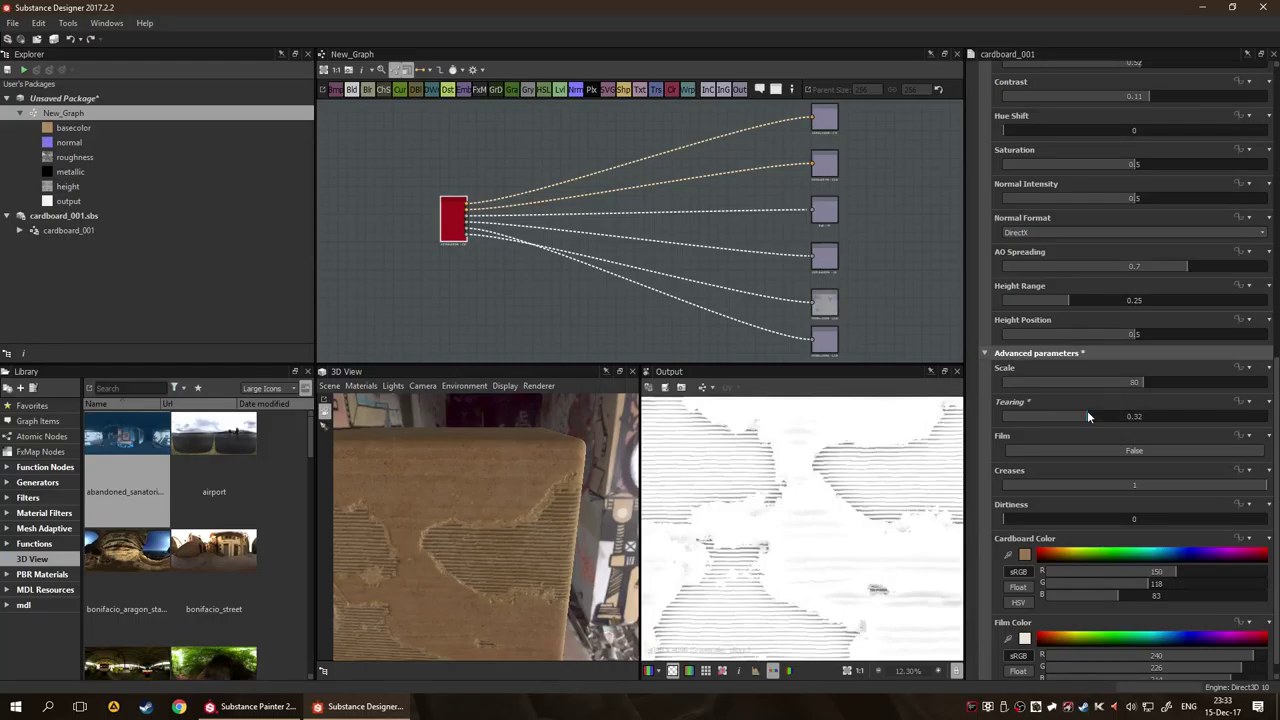
In Substance Painter, list the shelf's smart materials and pick Hull Damage.
left_click(255, 706)
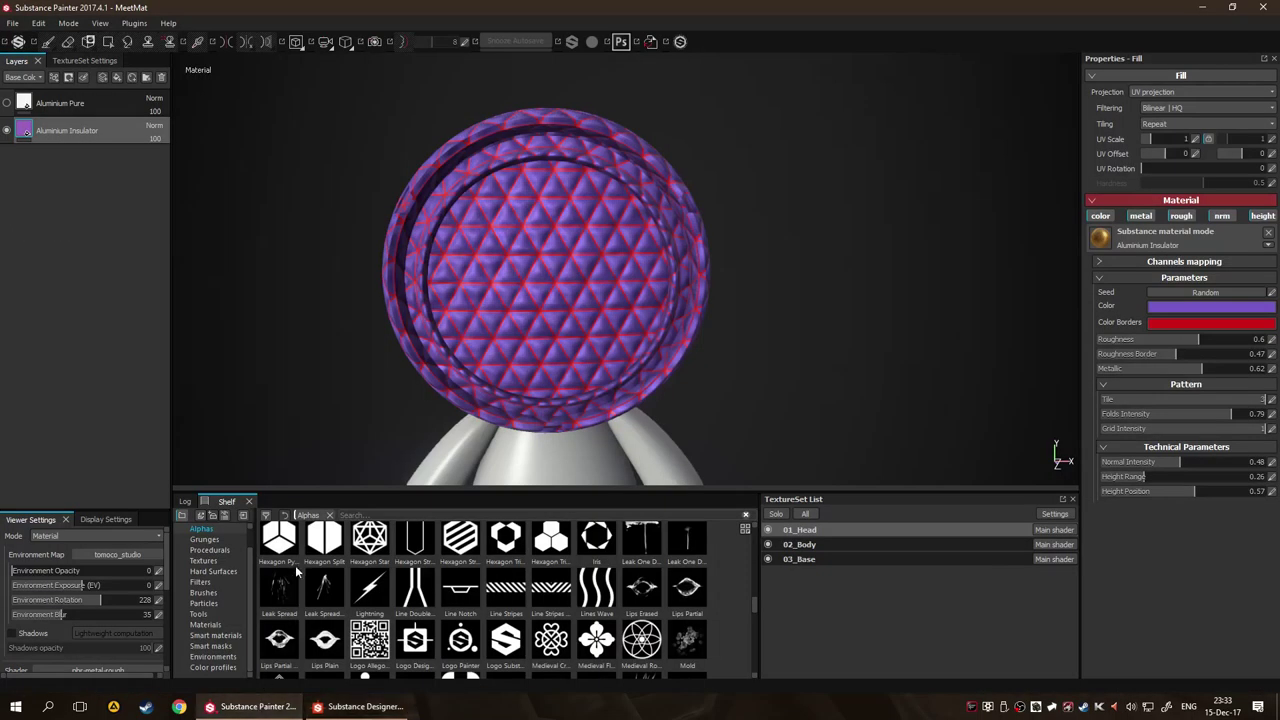
left_click(216, 635)
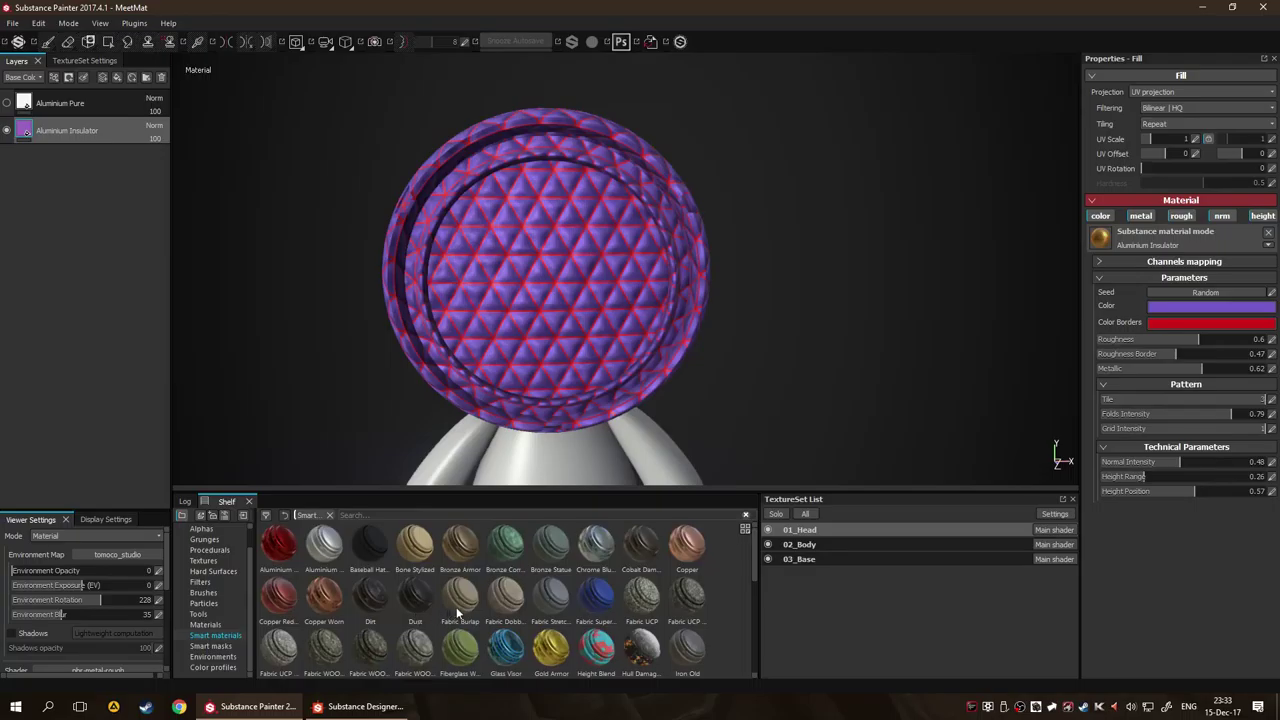
left_click(632, 650)
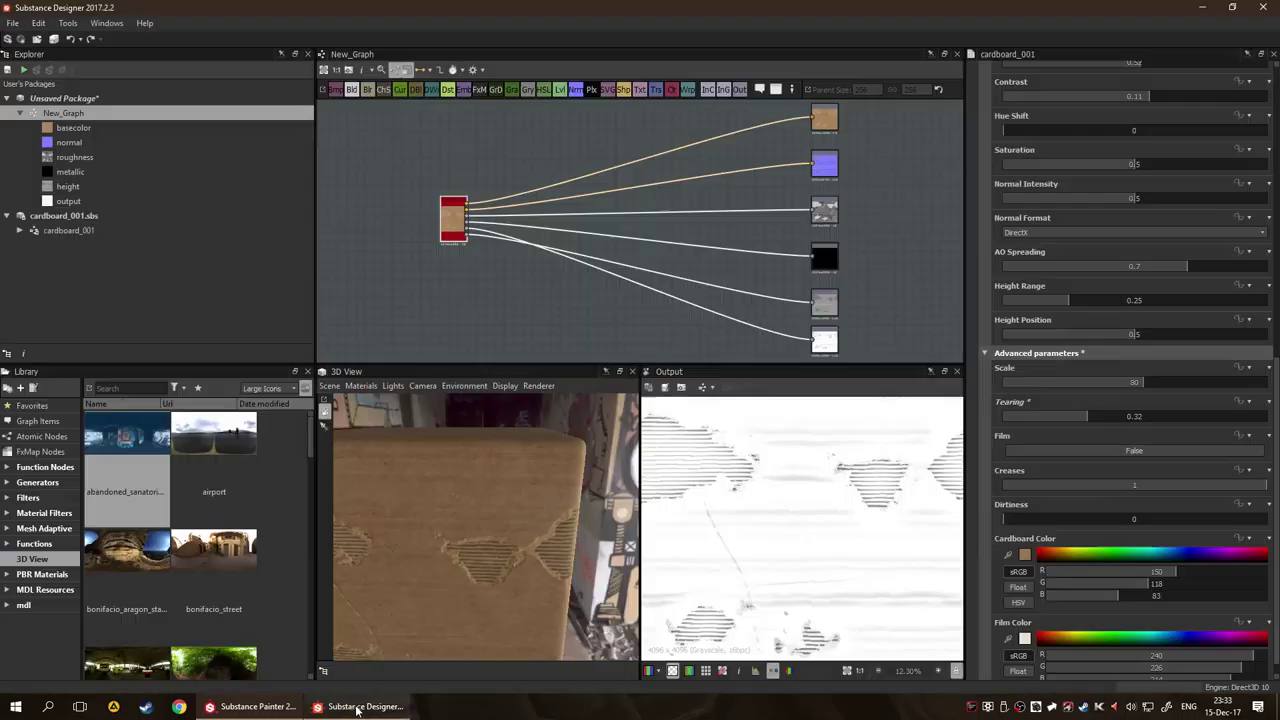
Compare against the cardboard cube in Substance Designer, then return to Substance Painter.
left_click(350, 708)
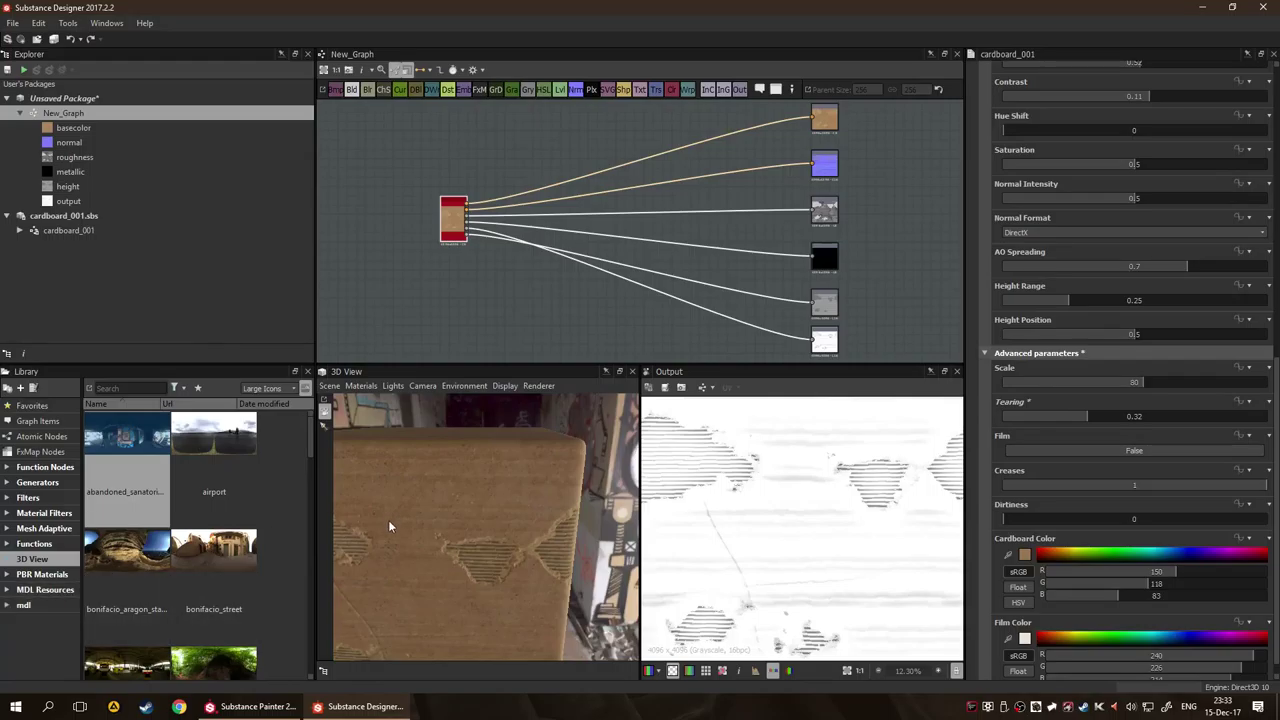
left_click(255, 706)
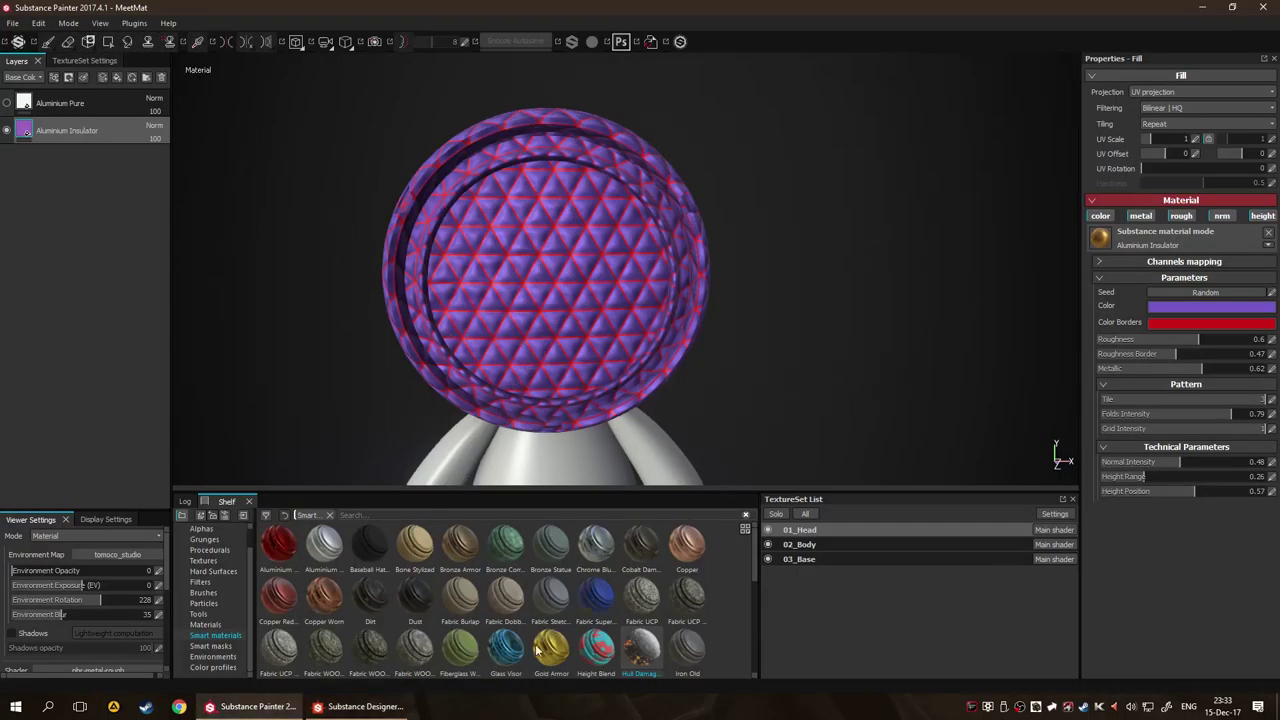
left_click(357, 706)
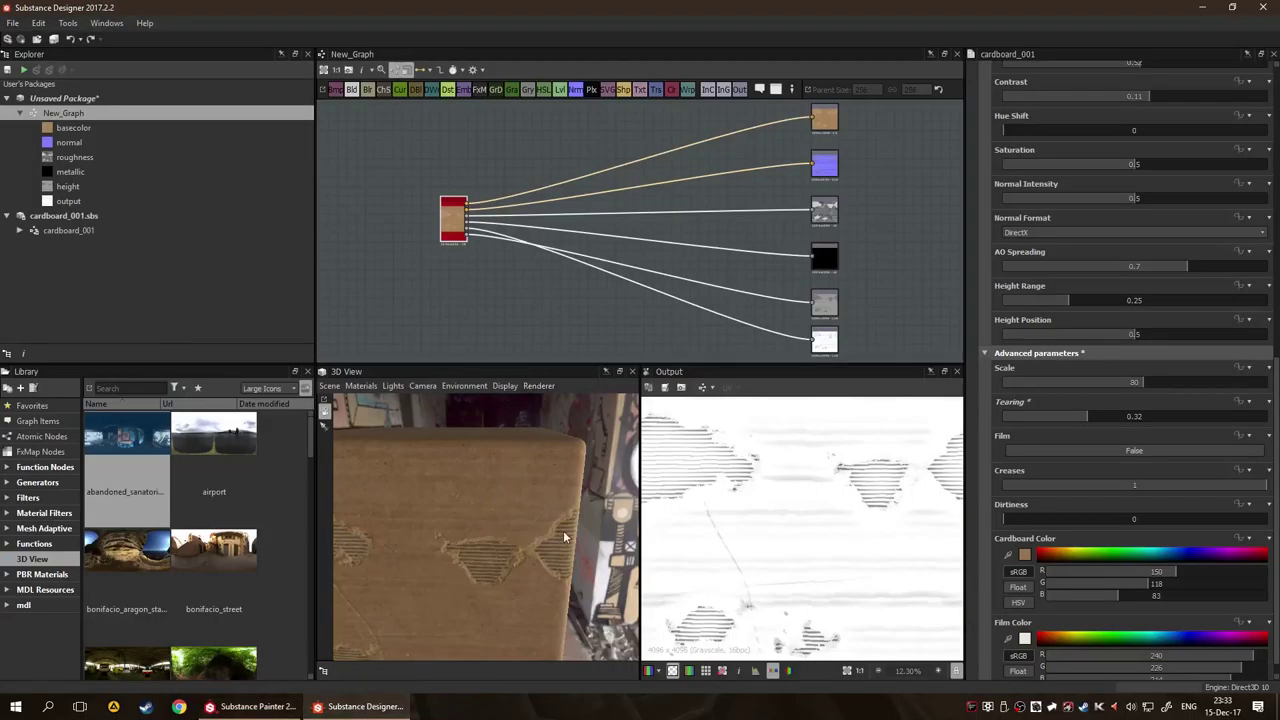
left_click_drag(565, 538, 550, 576)
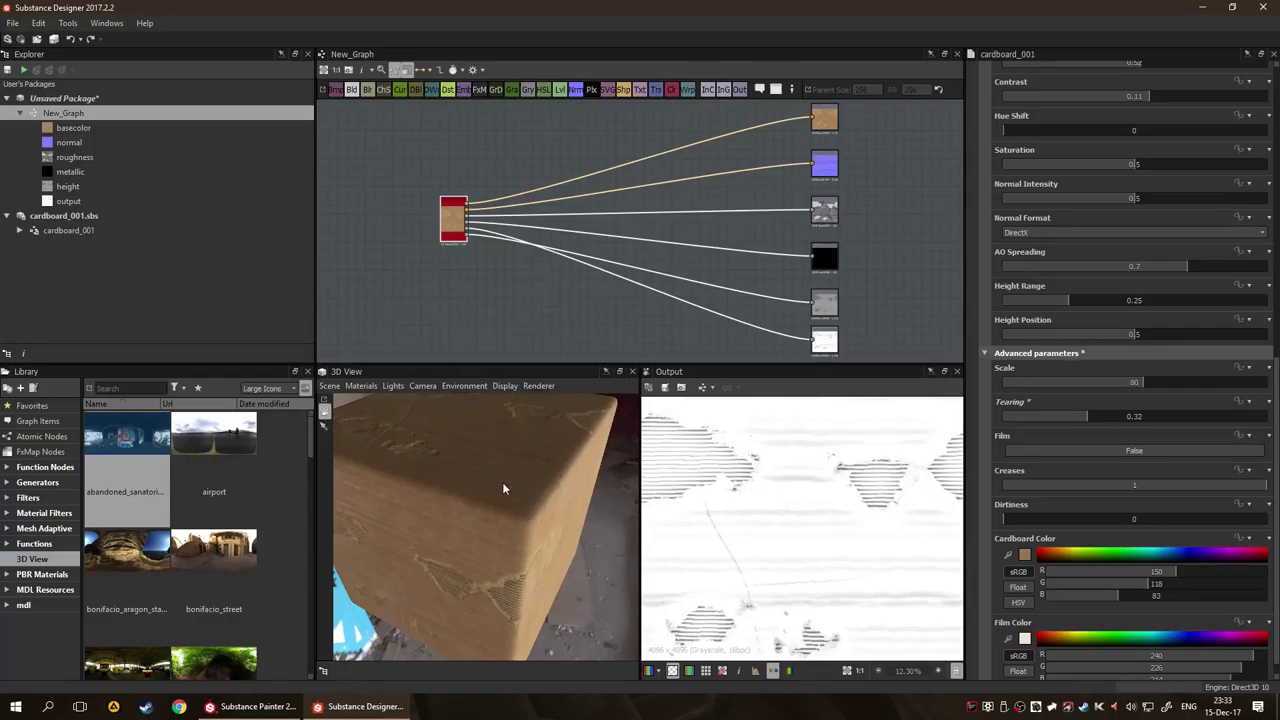
left_click(357, 706)
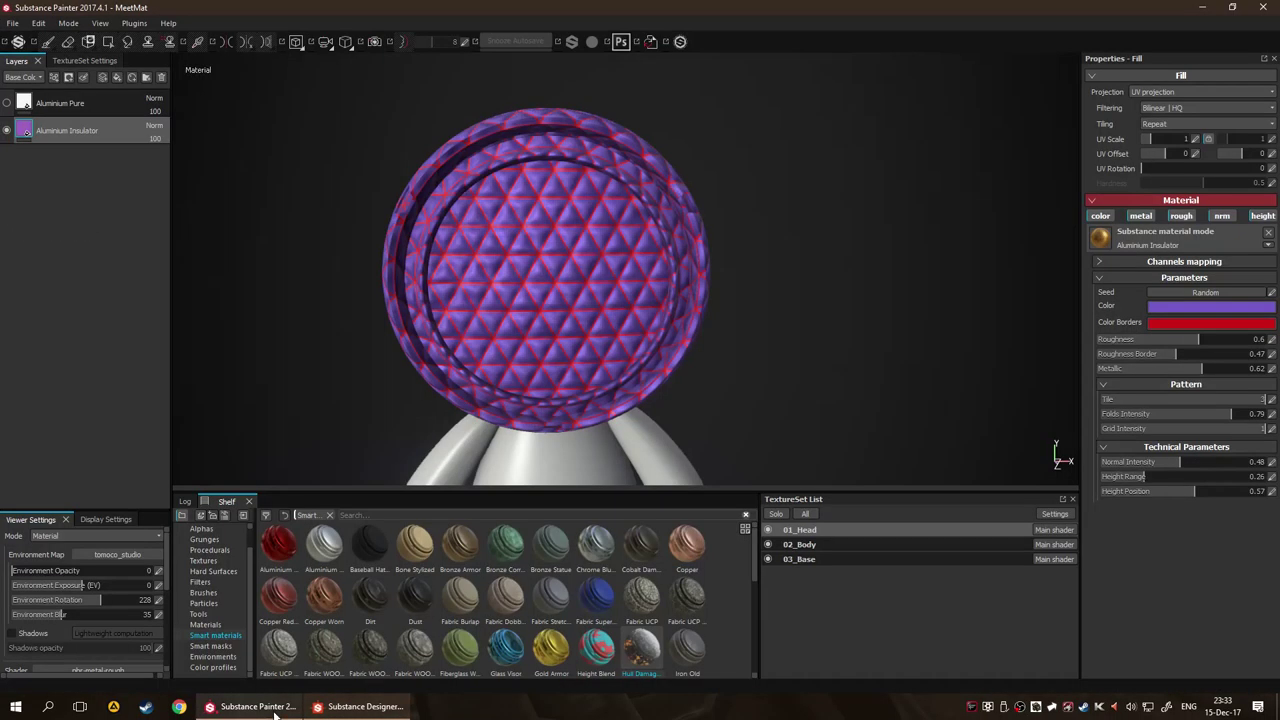
Browse the shelf's smart masks and filter presets, then return to Substance Designer.
left_click(212, 646)
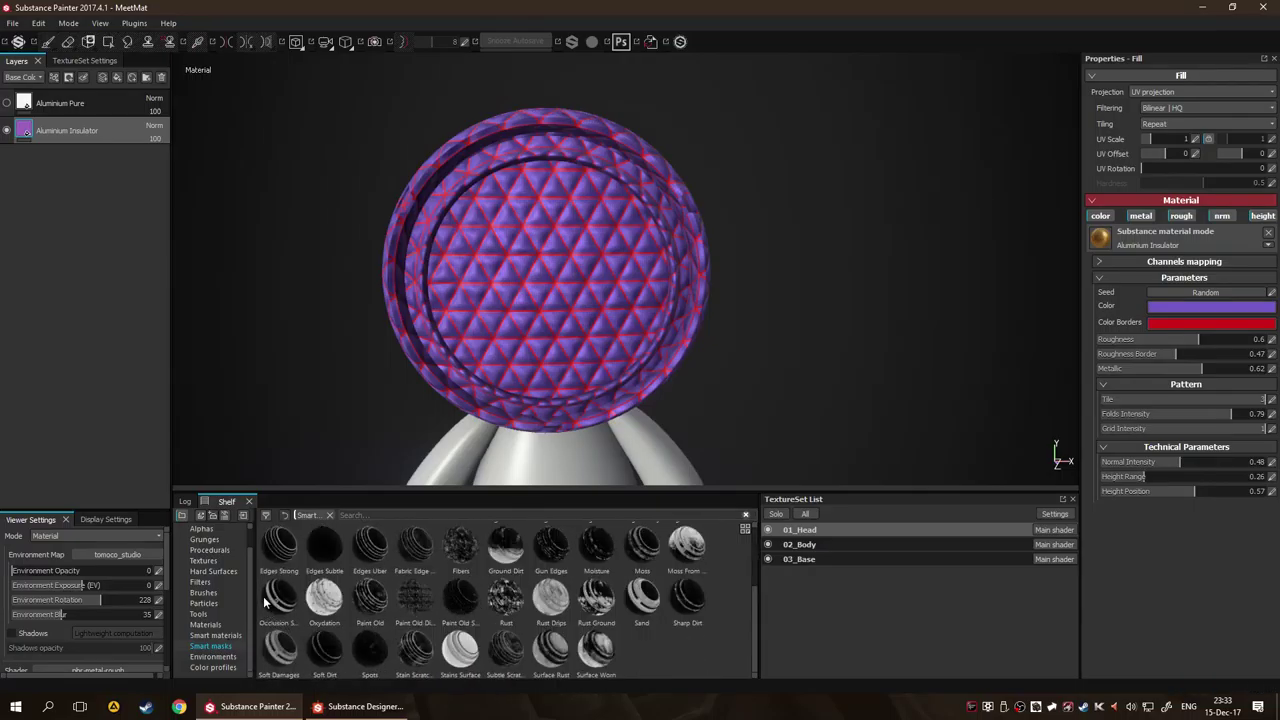
scroll(232, 584, "up", 1)
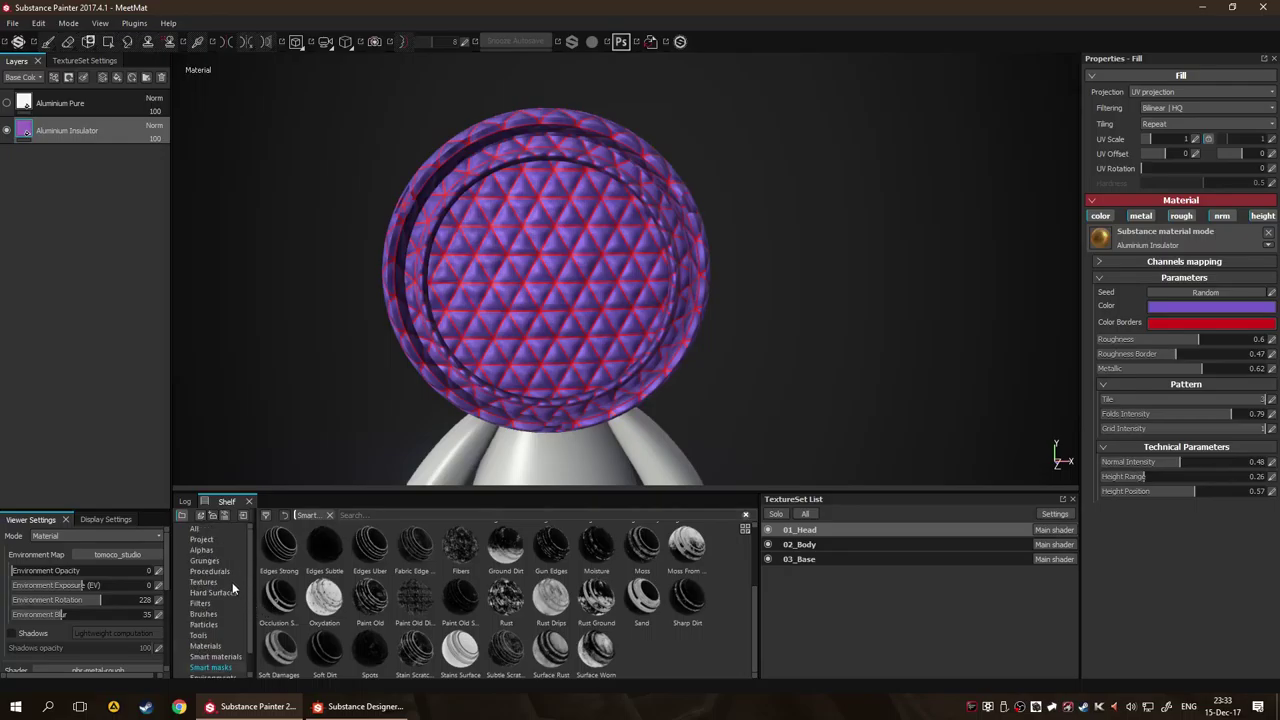
left_click(203, 603)
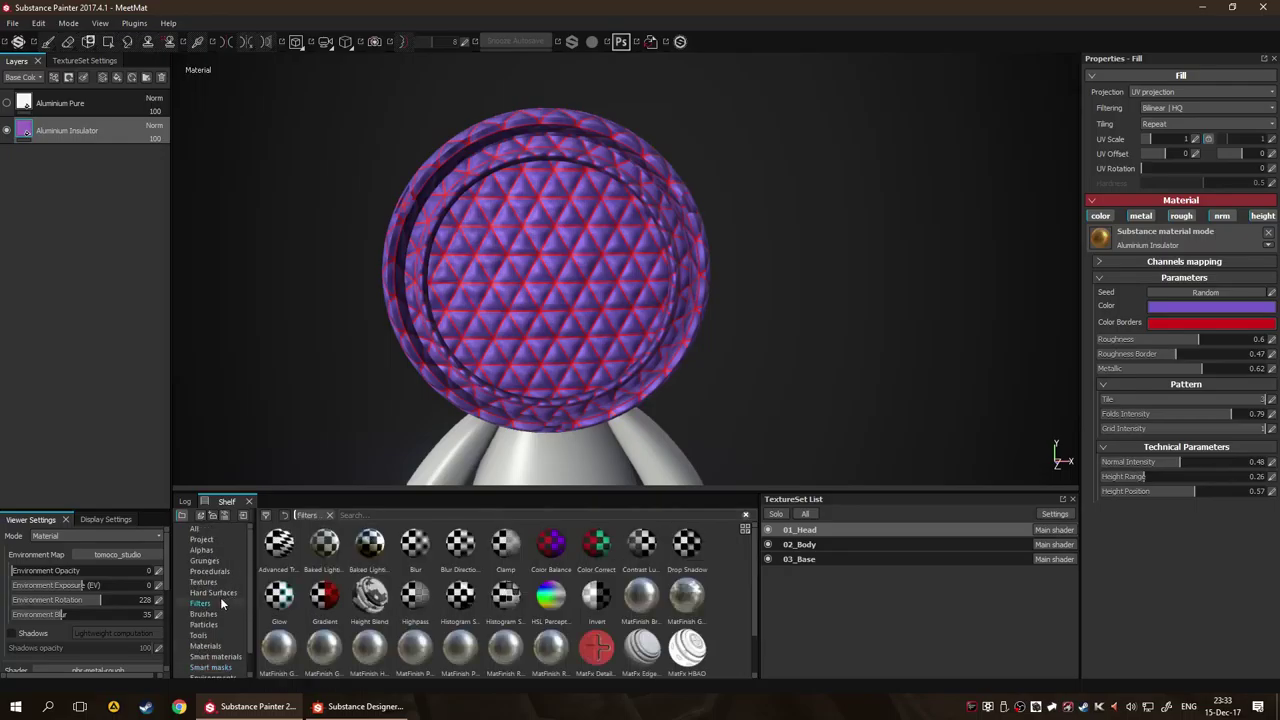
scroll(479, 598, "down", 1)
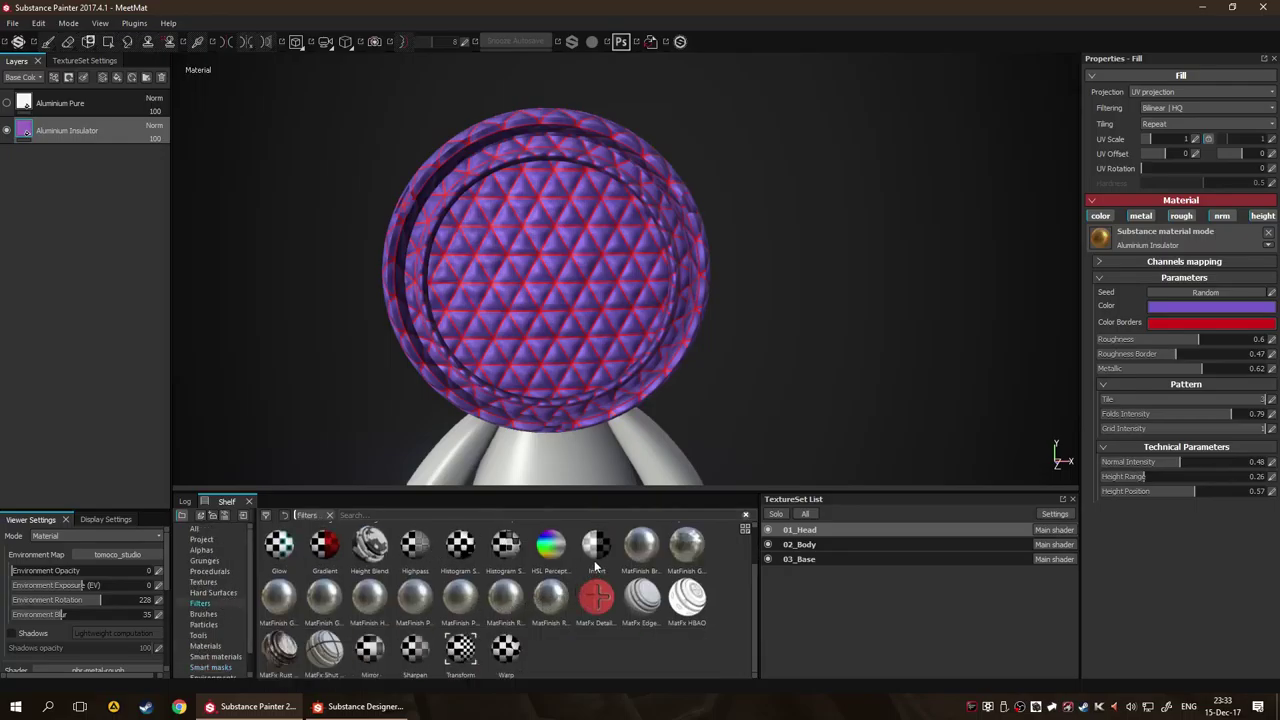
scroll(621, 605, "up", 1)
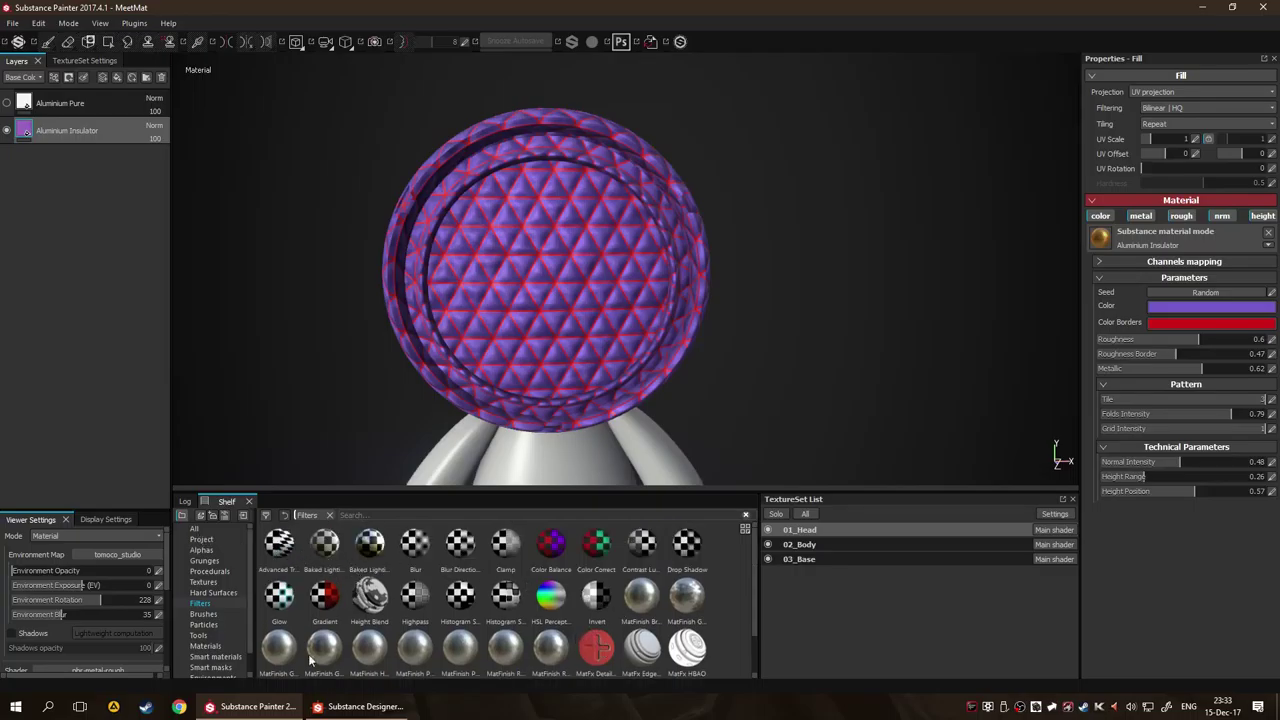
scroll(477, 611, "down", 1)
scroll(424, 592, "up", 1)
scroll(412, 610, "down", 1)
scroll(224, 624, "down", 1)
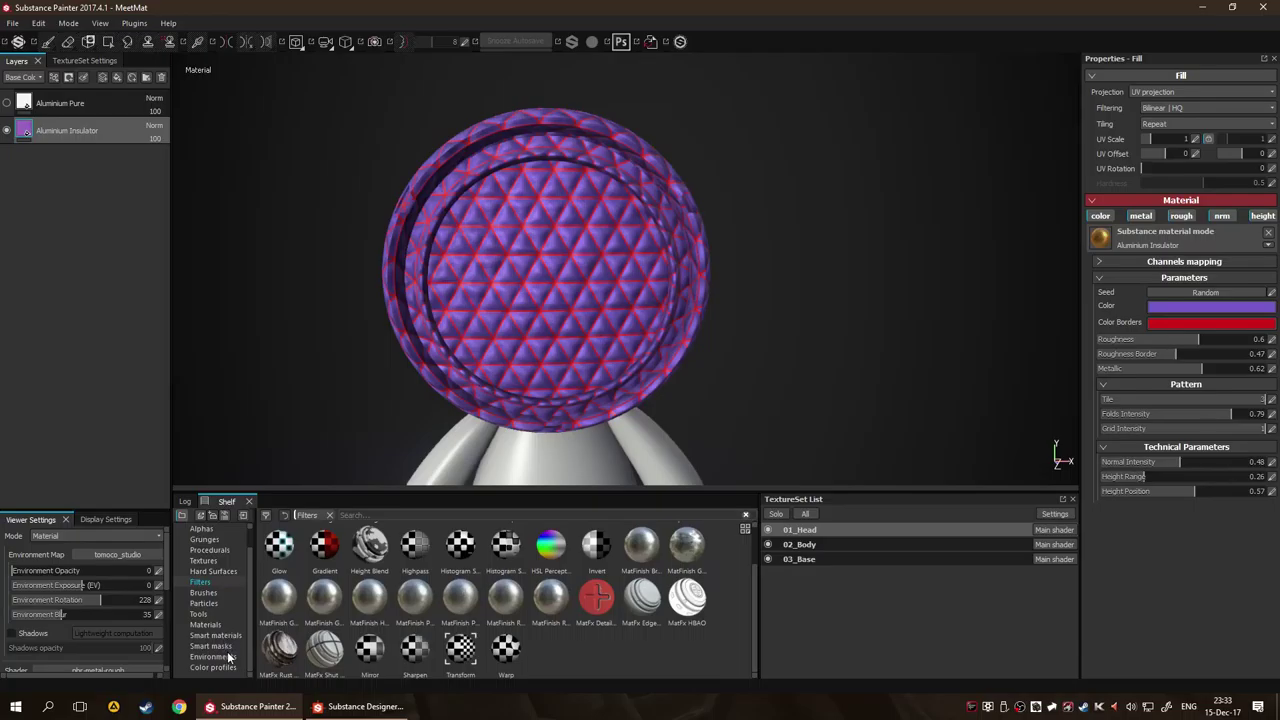
scroll(633, 613, "up", 1)
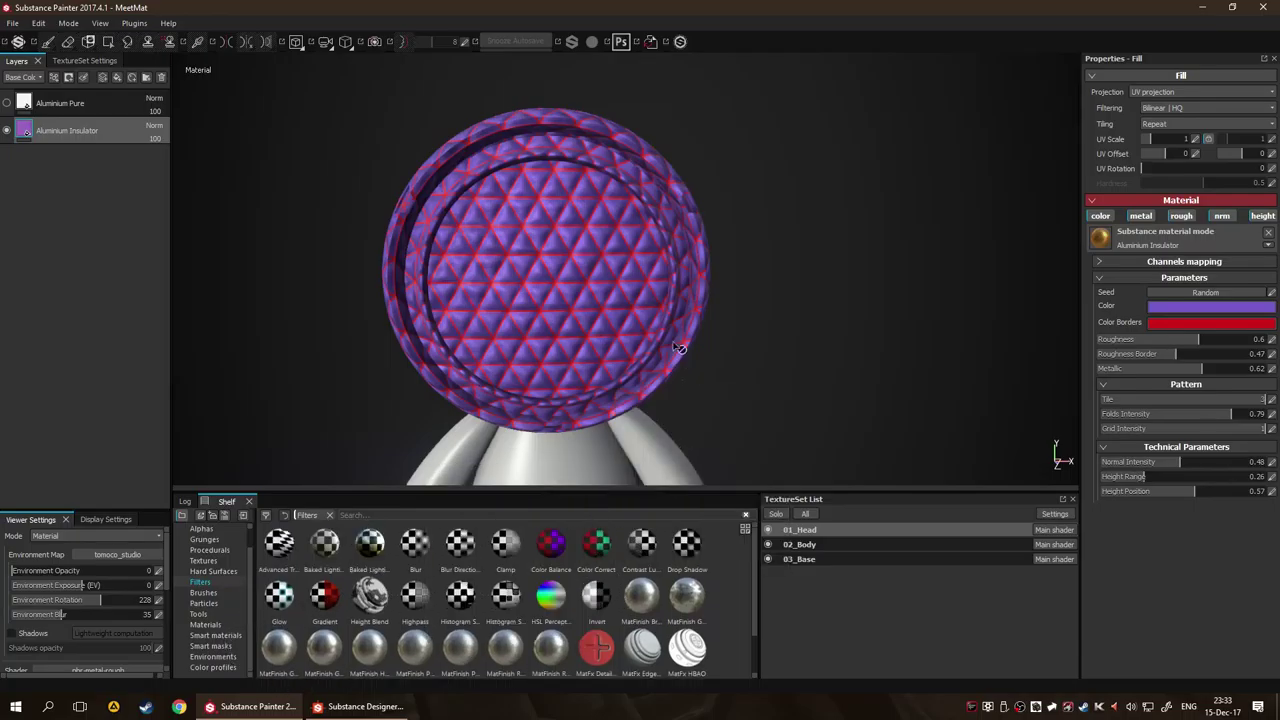
left_click(357, 706)
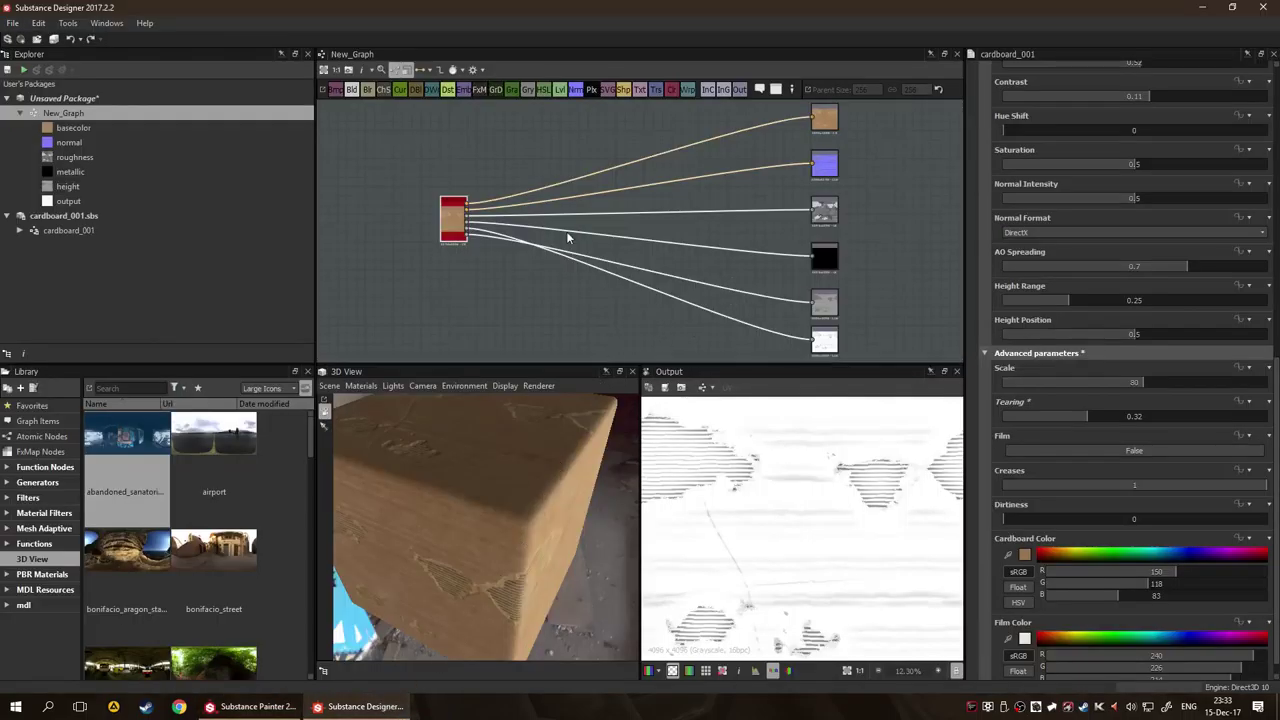
Move the white output node up beside the black output node.
left_click(257, 706)
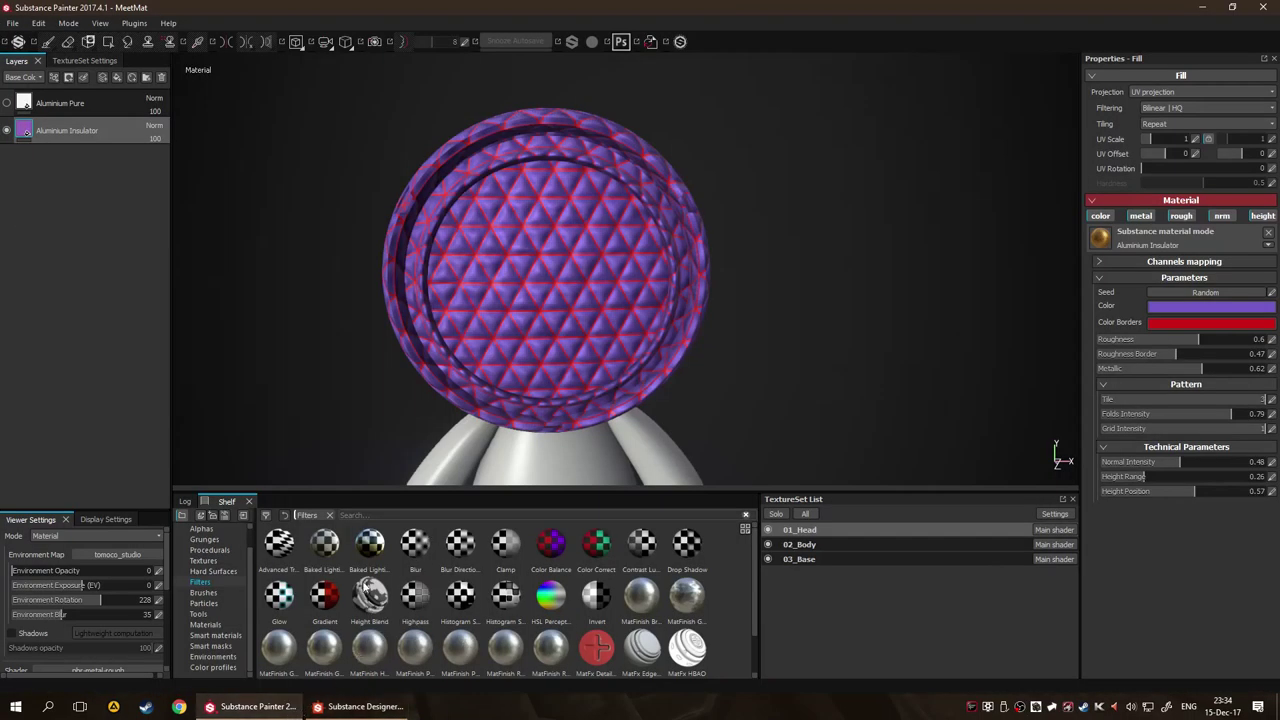
left_click(357, 706)
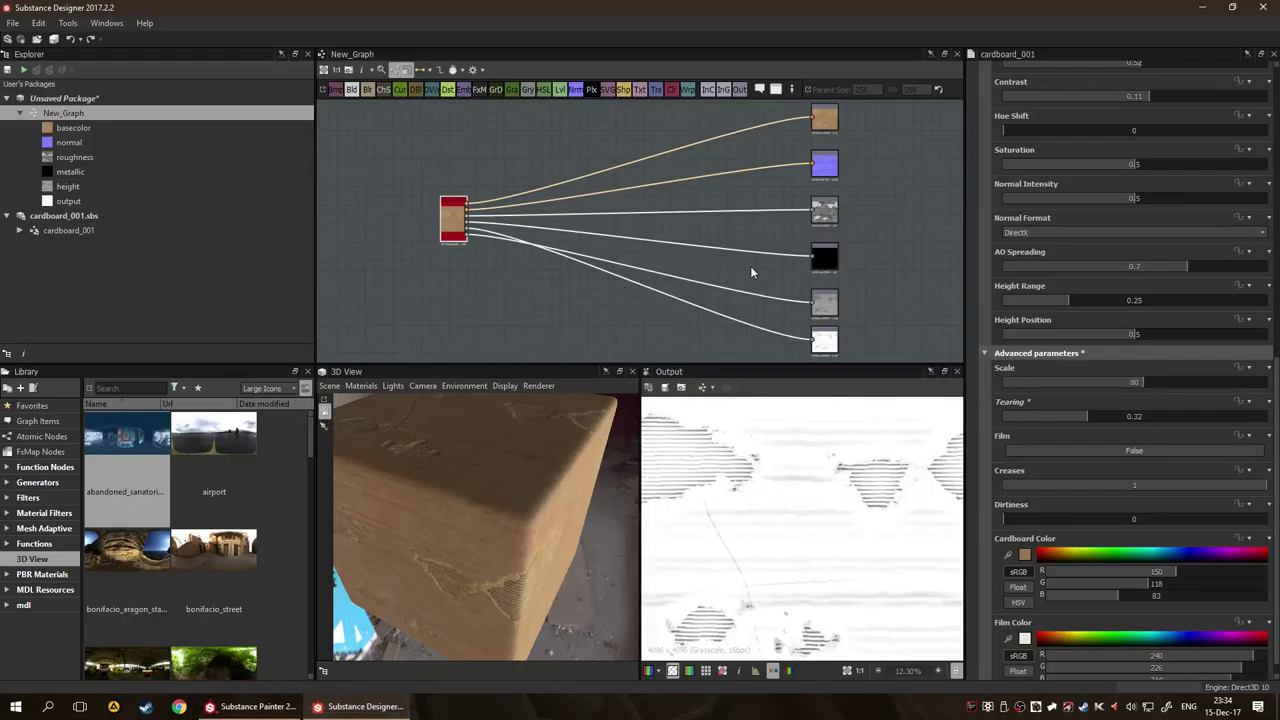
left_click_drag(830, 346, 866, 291)
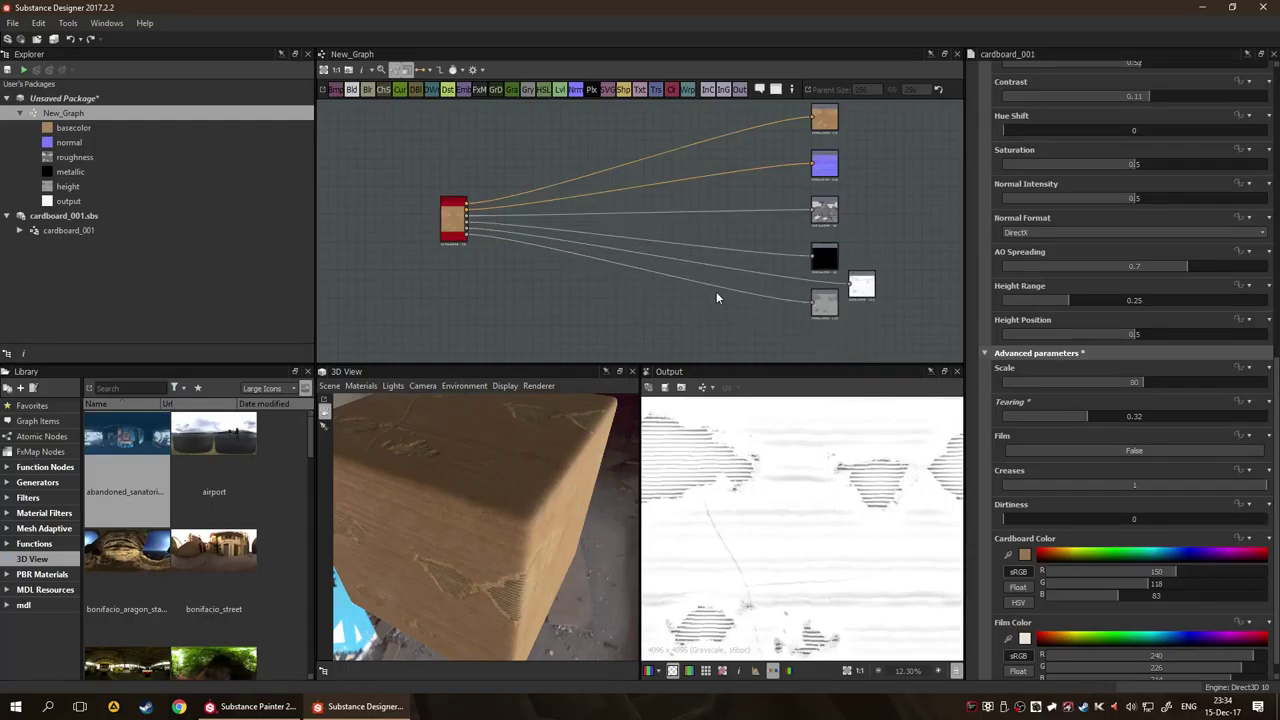
scroll(716, 291, "up", 4)
scroll(700, 266, "down", 5)
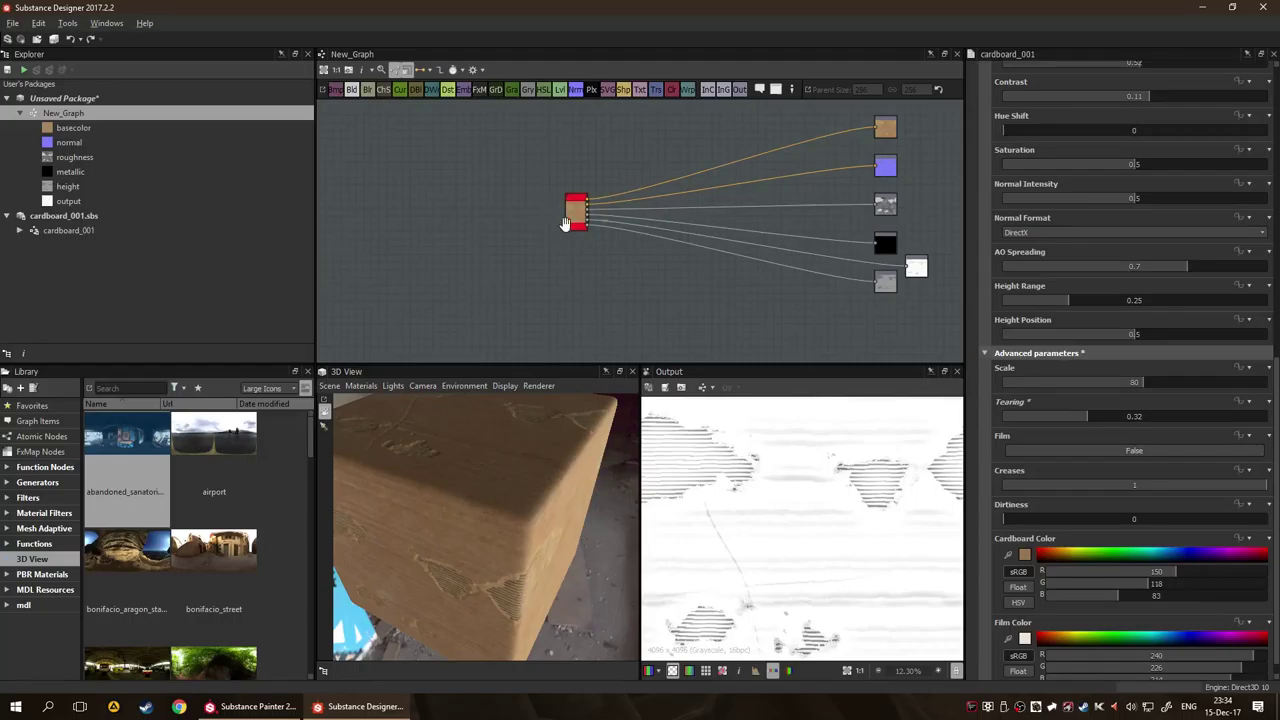
scroll(566, 214, "up", 3)
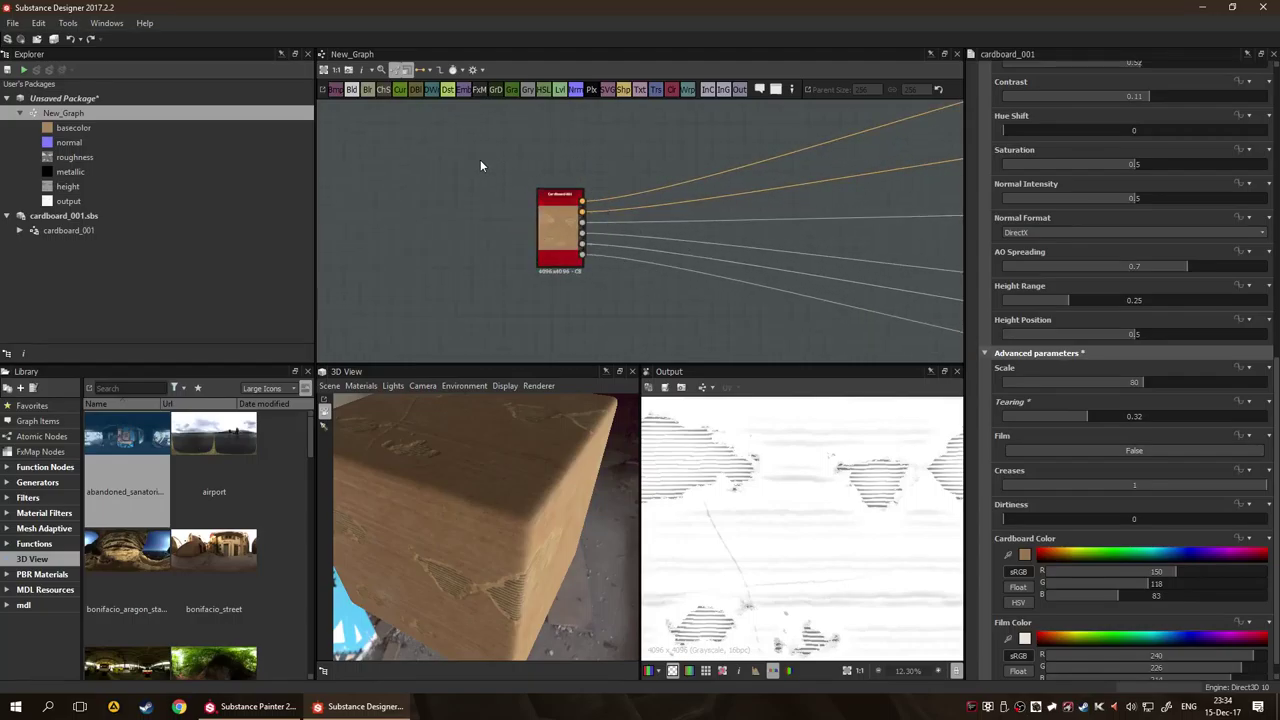
Enable Display Timings so nodes show their compute times.
left_click(366, 70)
left_click(400, 117)
scroll(561, 342, "up", 3)
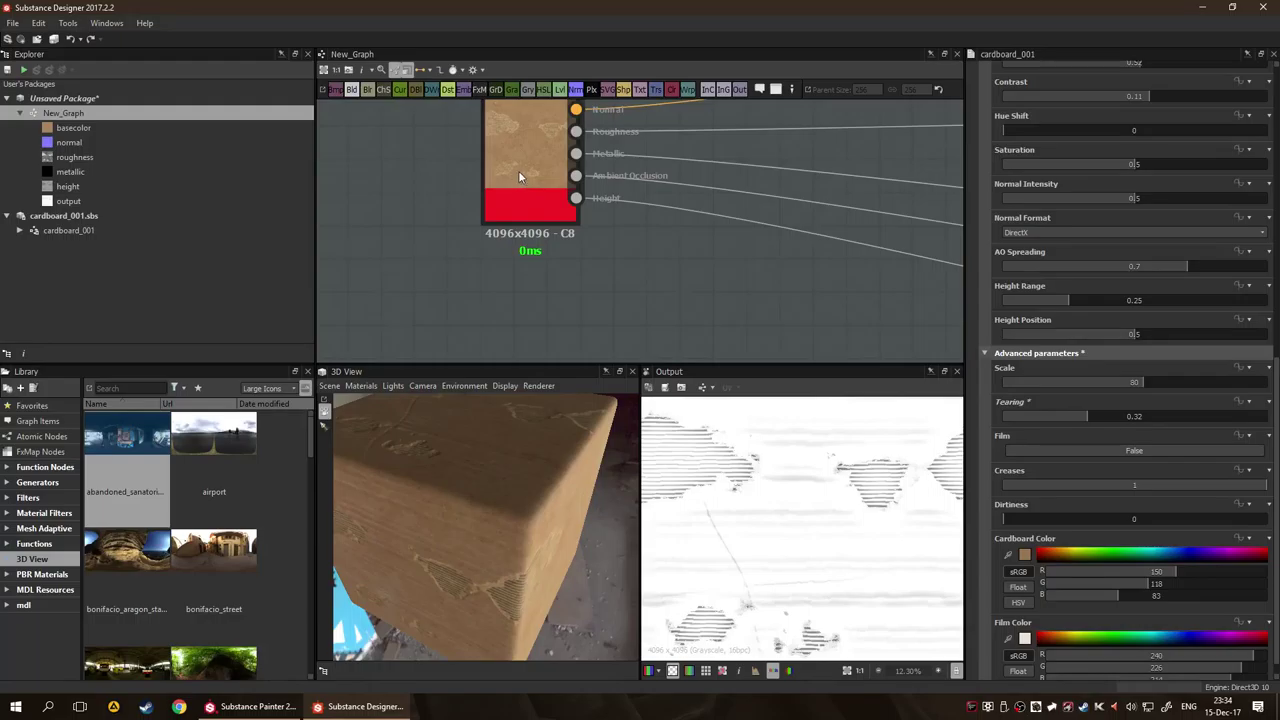
Recompute the node thumbnails from the graph canvas menu.
right_click(630, 233)
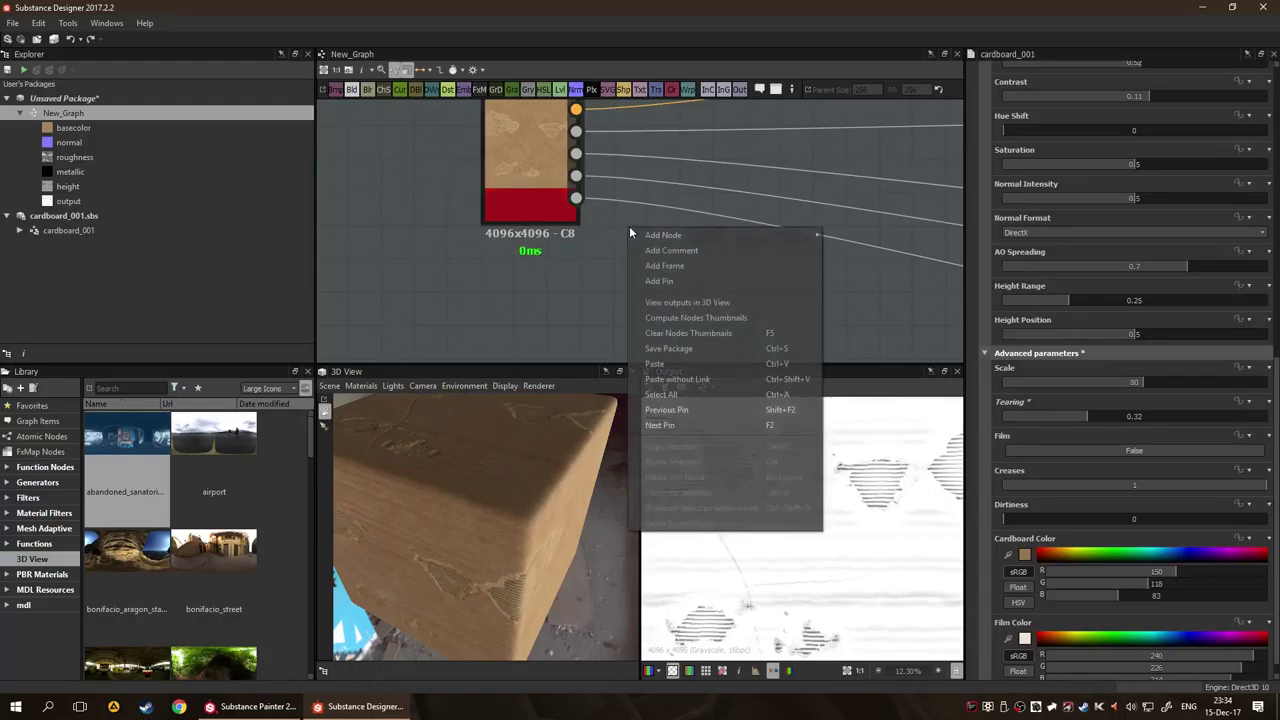
left_click(725, 318)
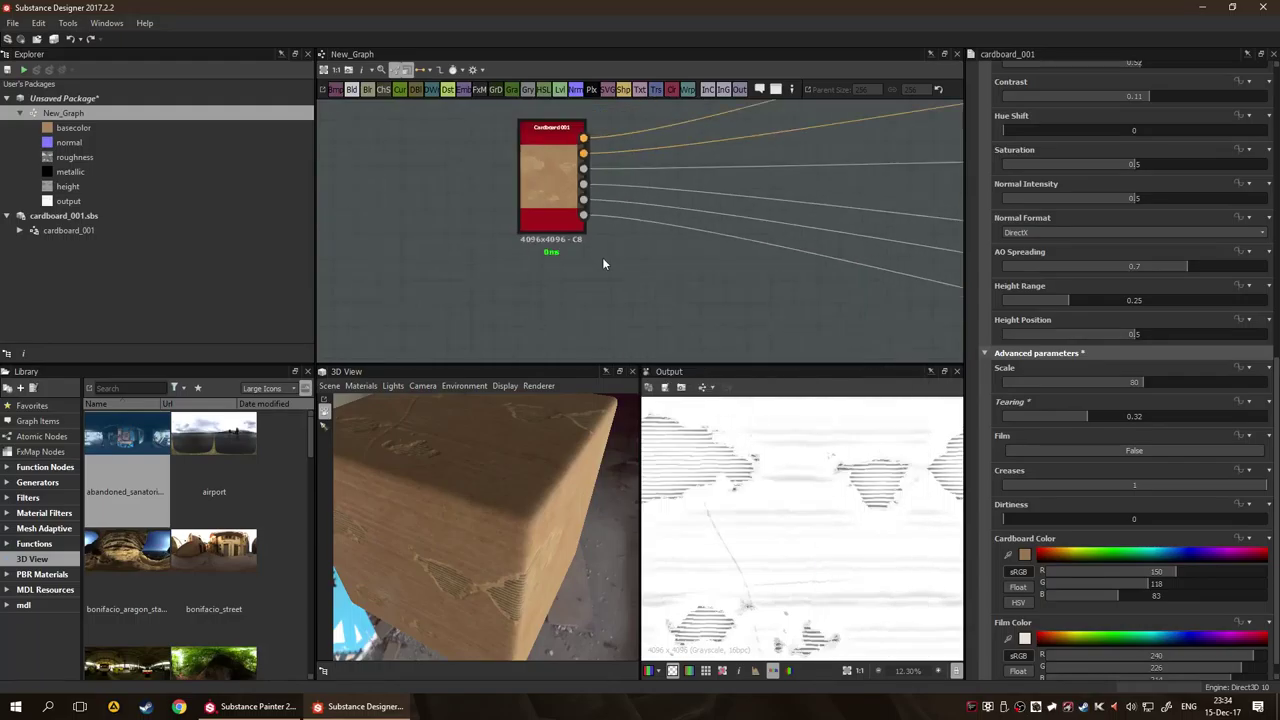
left_click_drag(711, 257, 564, 256)
scroll(626, 243, "down", 5)
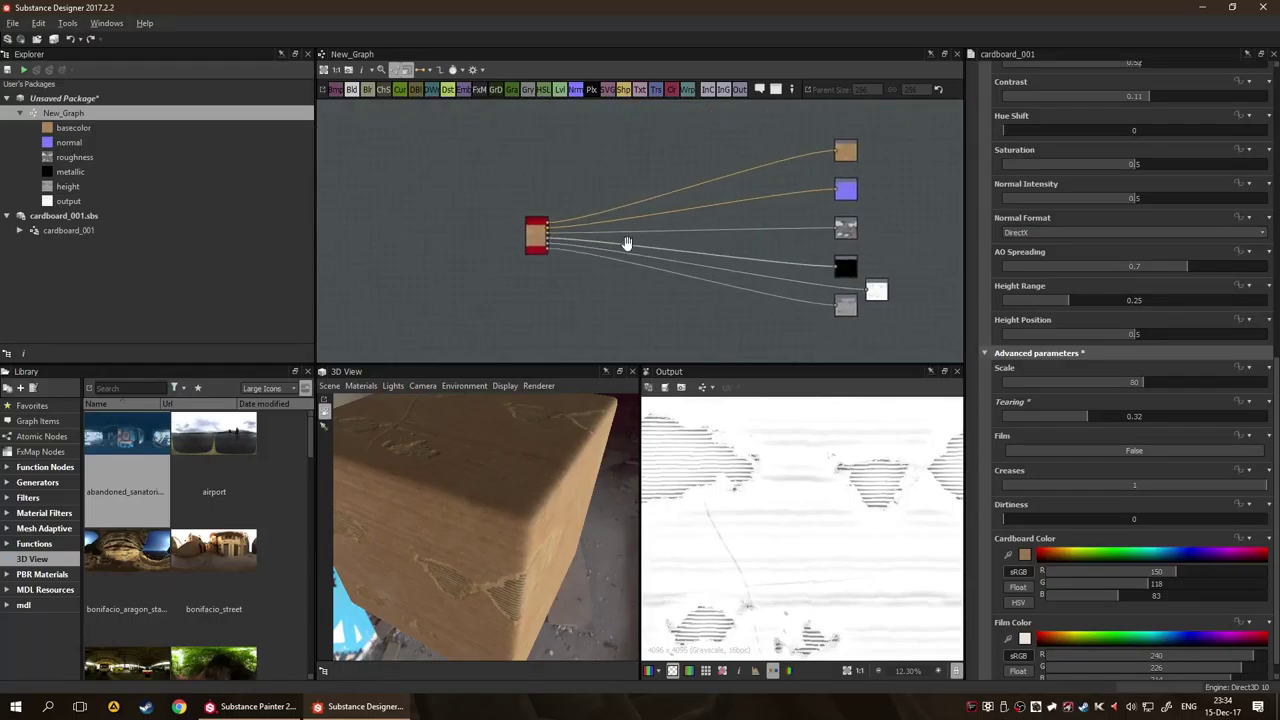
scroll(614, 243, "up", 8)
scroll(650, 235, "down", 4)
scroll(660, 250, "down", 2)
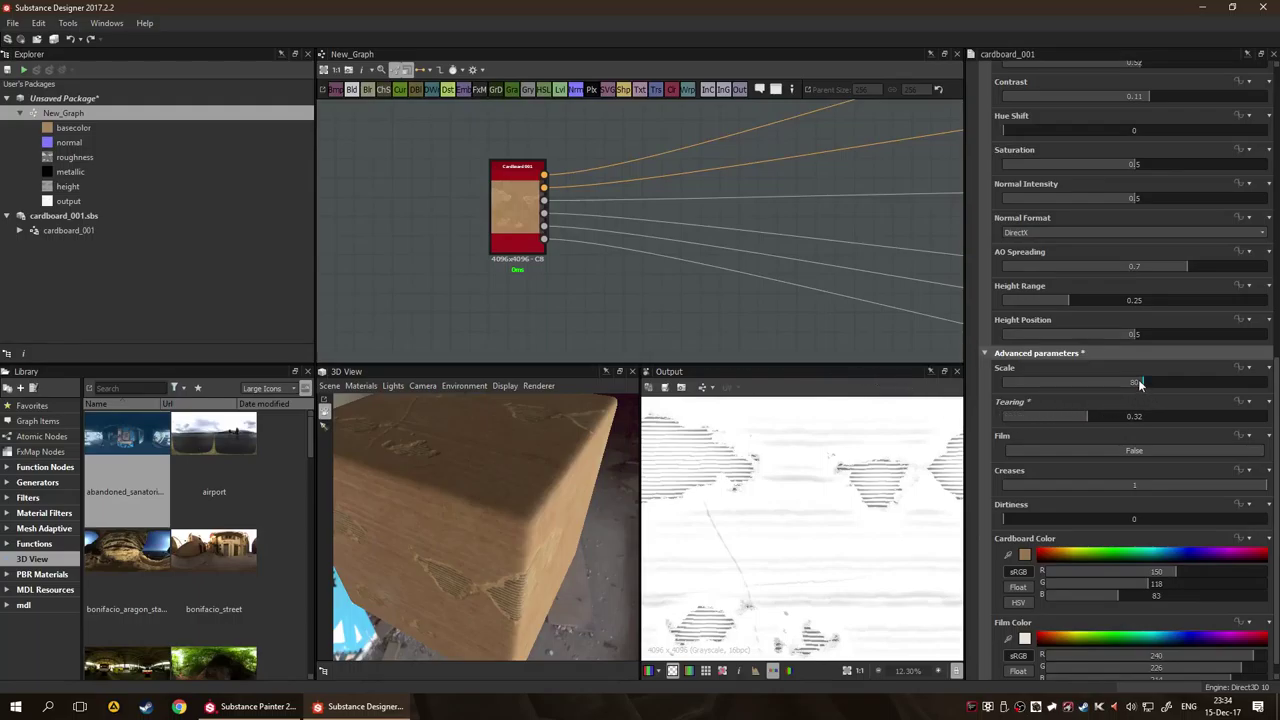
Lower the cardboard material's Scale to 63 and check the cube in 3D.
left_click_drag(1140, 388, 1125, 385)
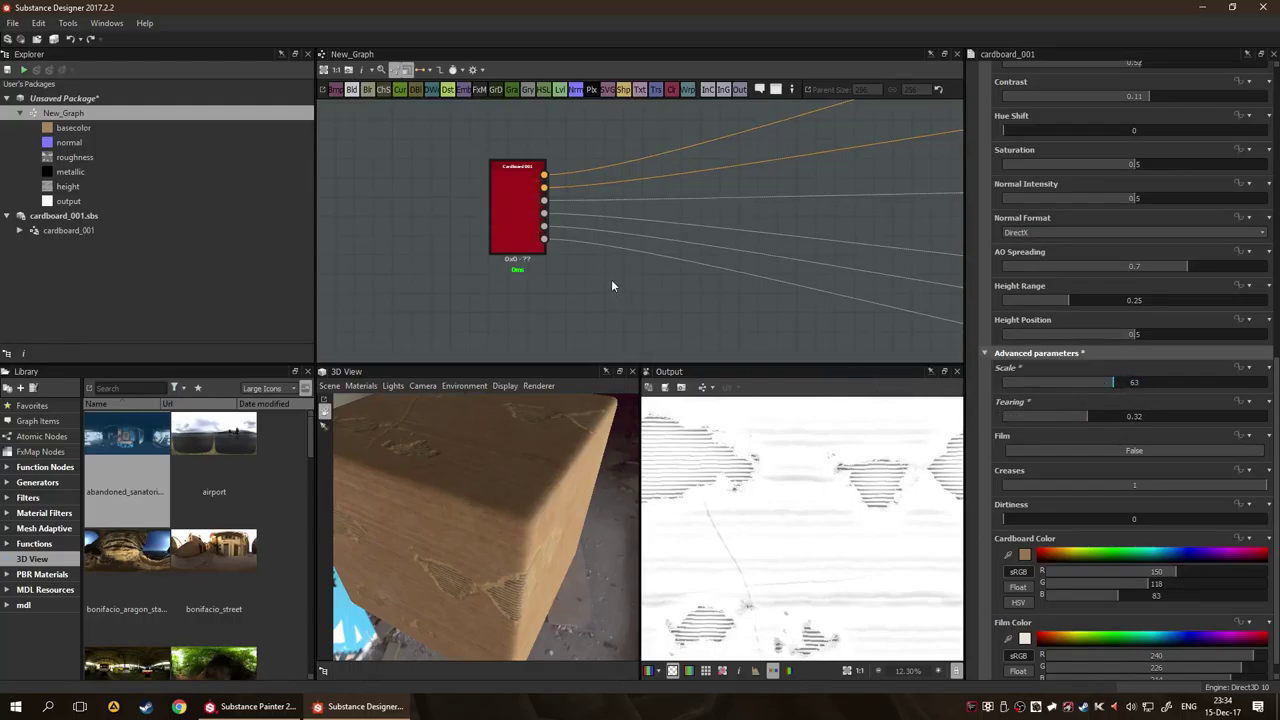
scroll(611, 280, "down", 1)
scroll(579, 291, "up", 4)
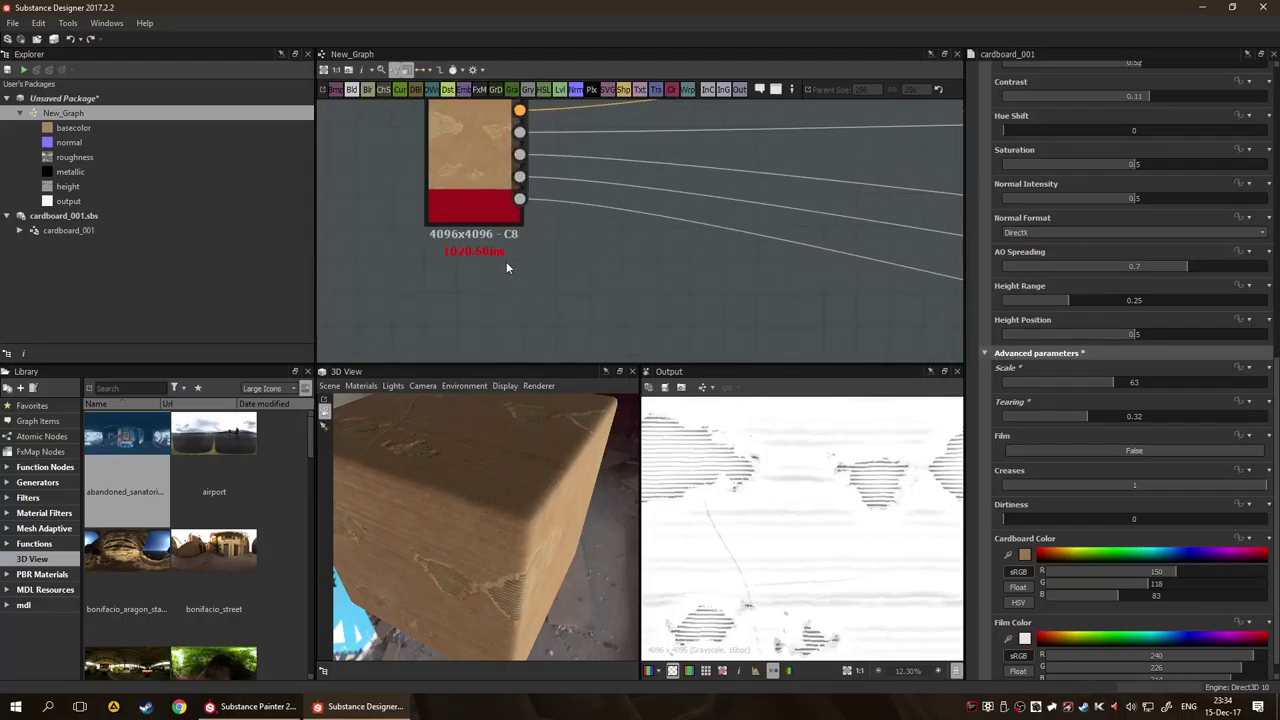
scroll(507, 267, "up", 2)
left_click_drag(600, 298, 682, 309)
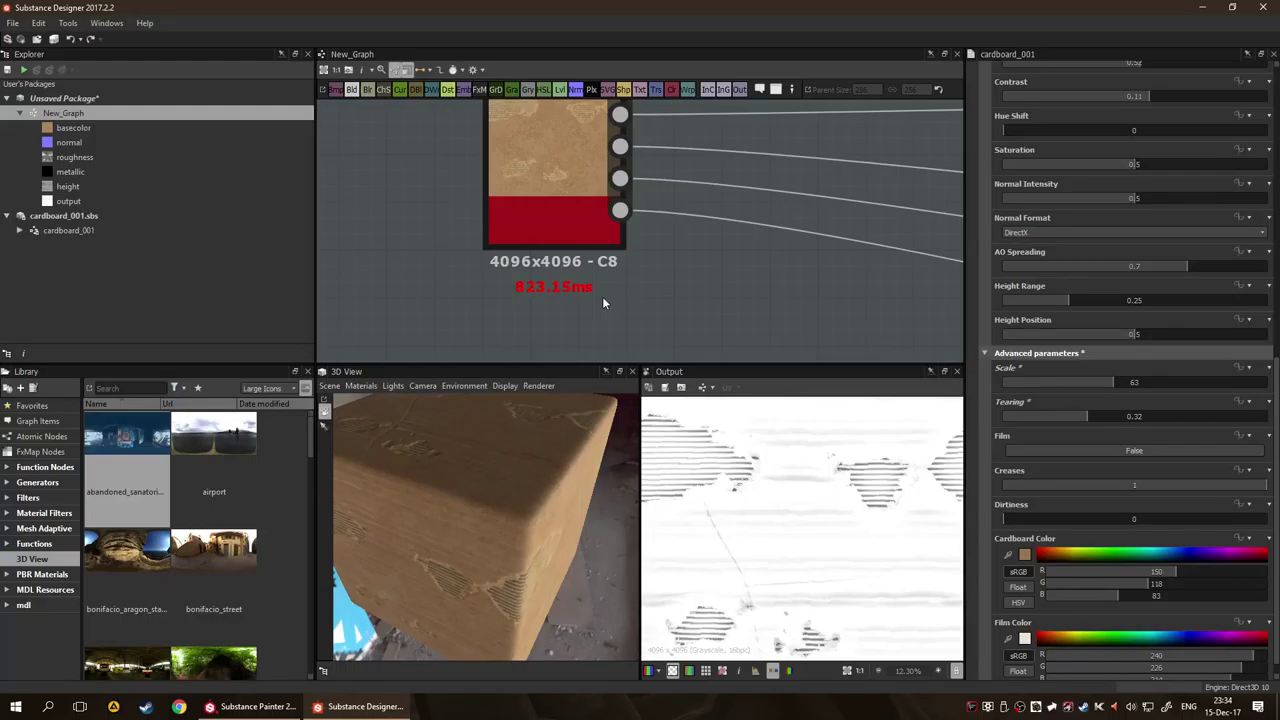
left_click_drag(548, 538, 549, 491)
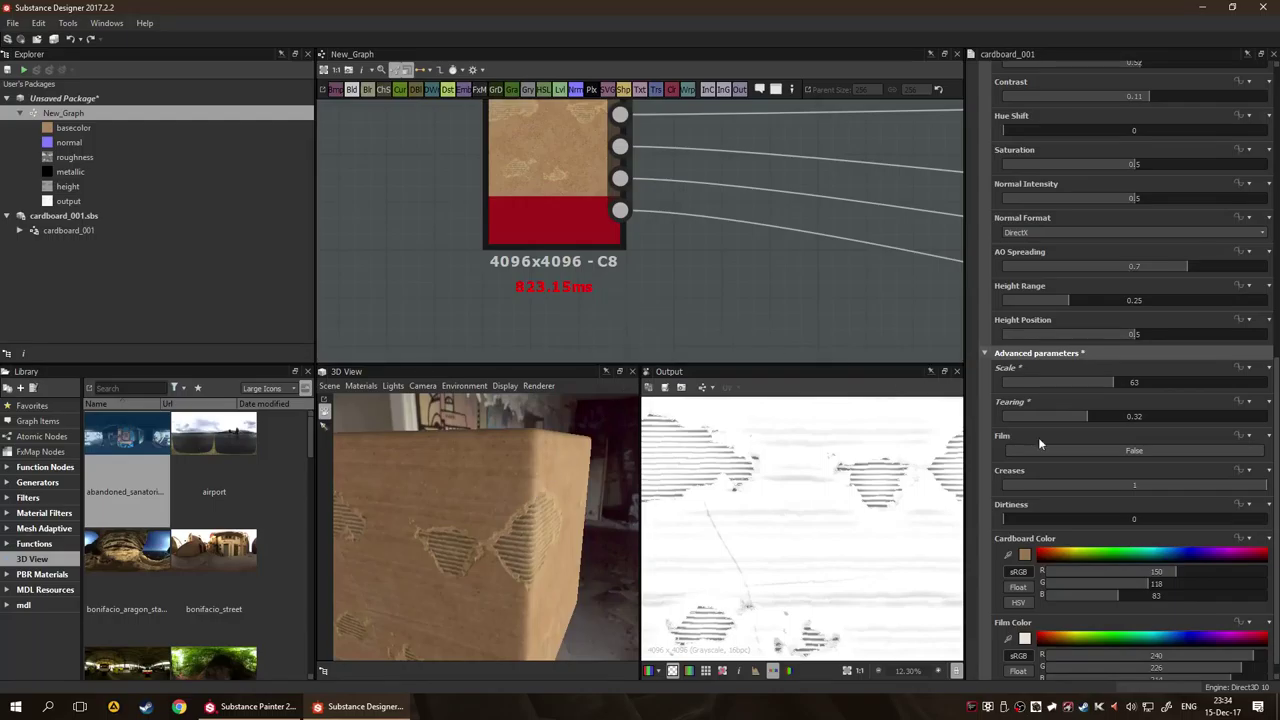
Set Film to True and Creases to 0.68, orbiting around the torn edge.
left_click(1130, 452)
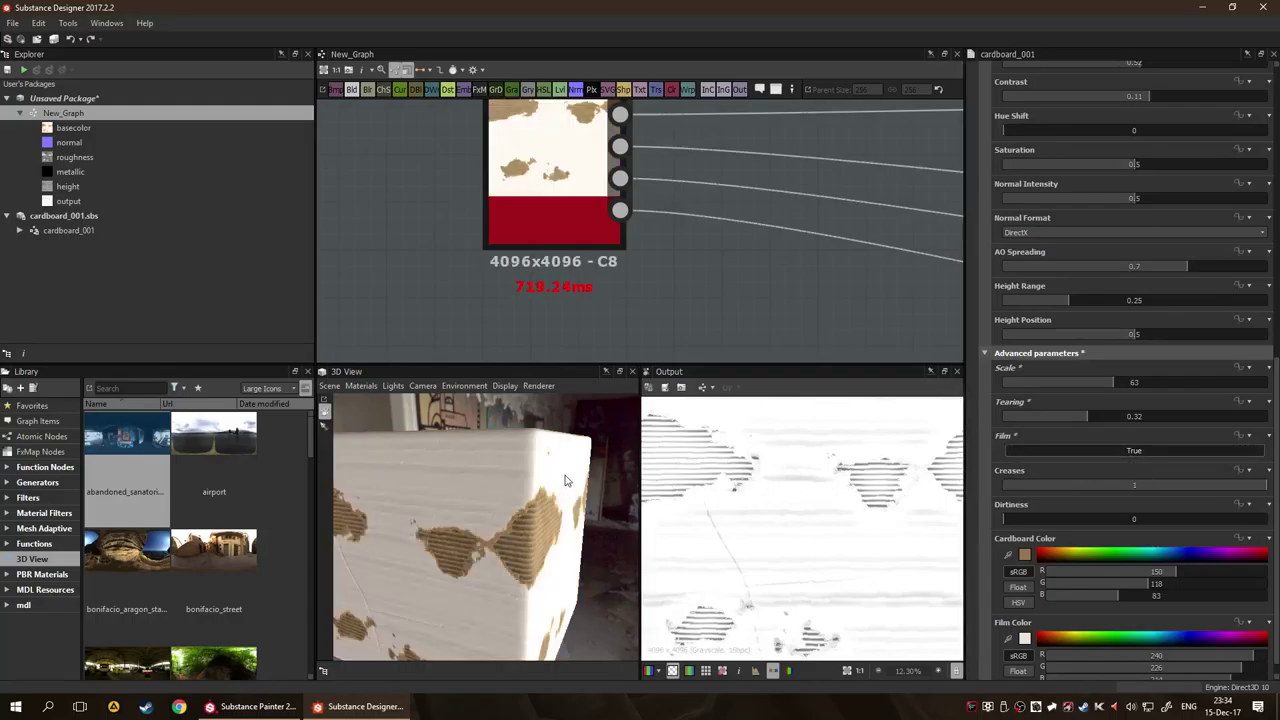
mouse_move(565, 481)
left_mouse_down()
mouse_move(525, 545)
mouse_move(543, 591)
mouse_move(590, 497)
mouse_move(560, 462)
left_mouse_up()
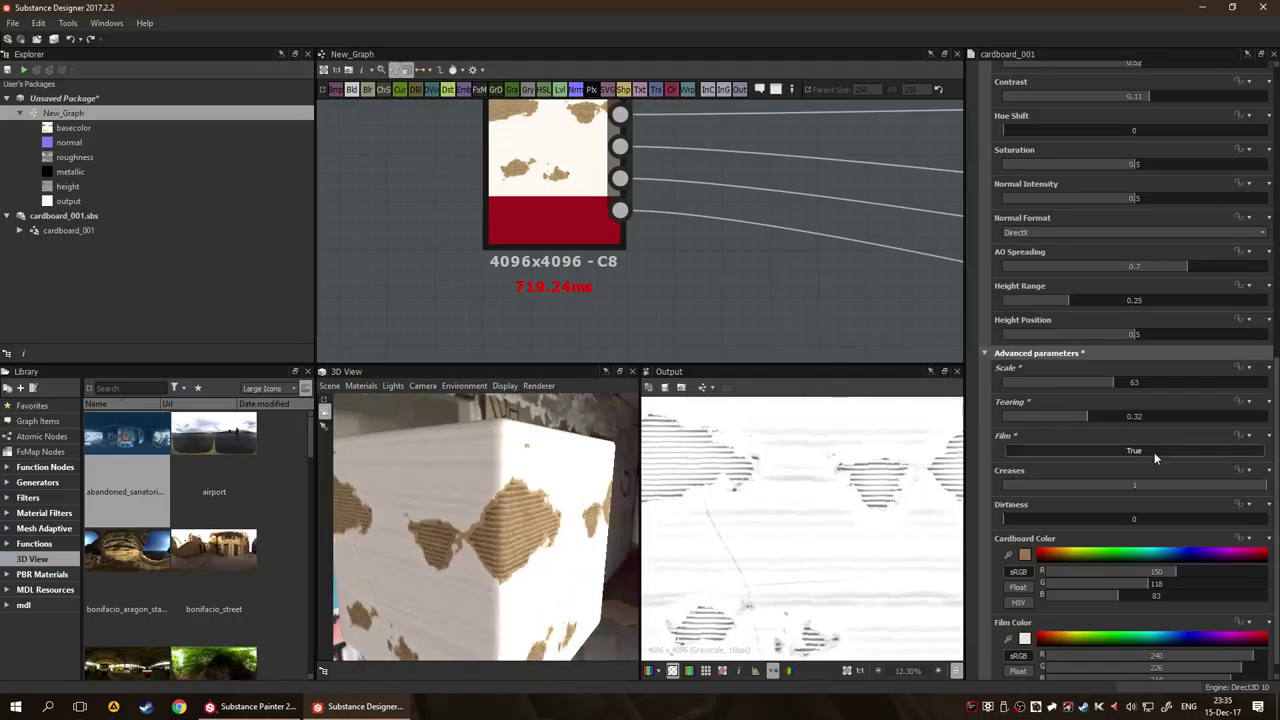
left_click_drag(1166, 487, 1203, 488)
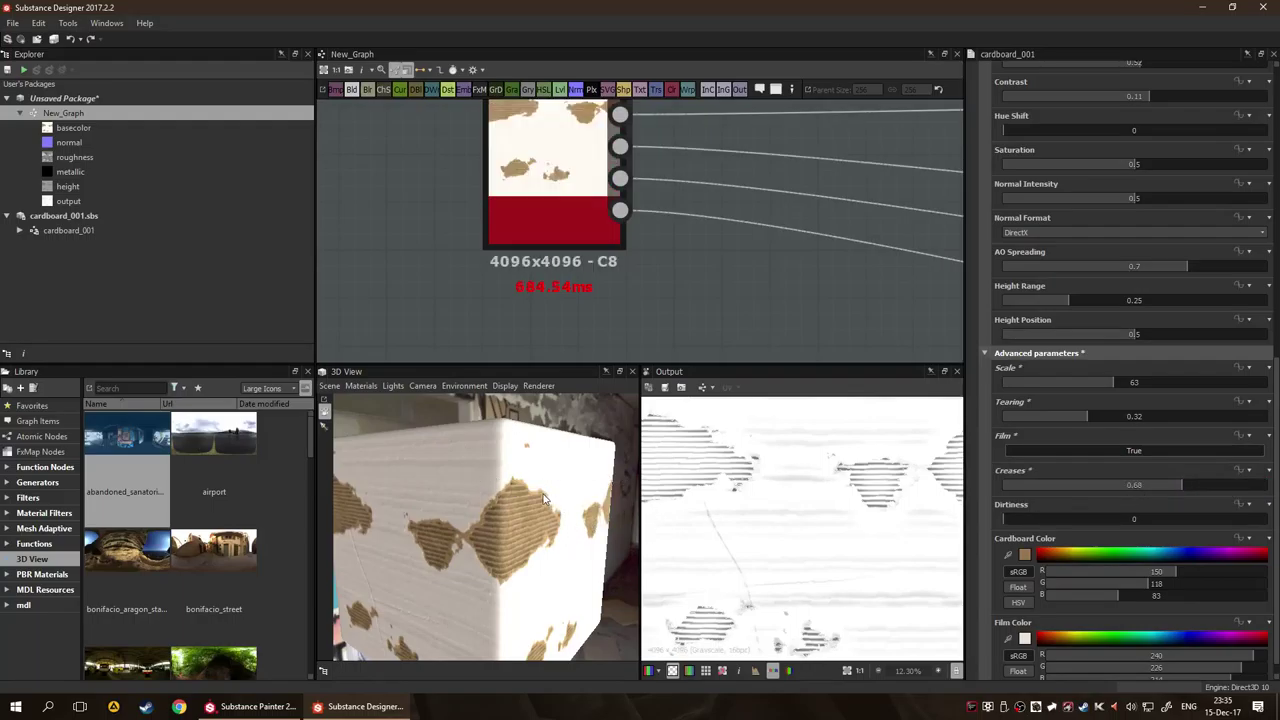
scroll(545, 497, "up", 5)
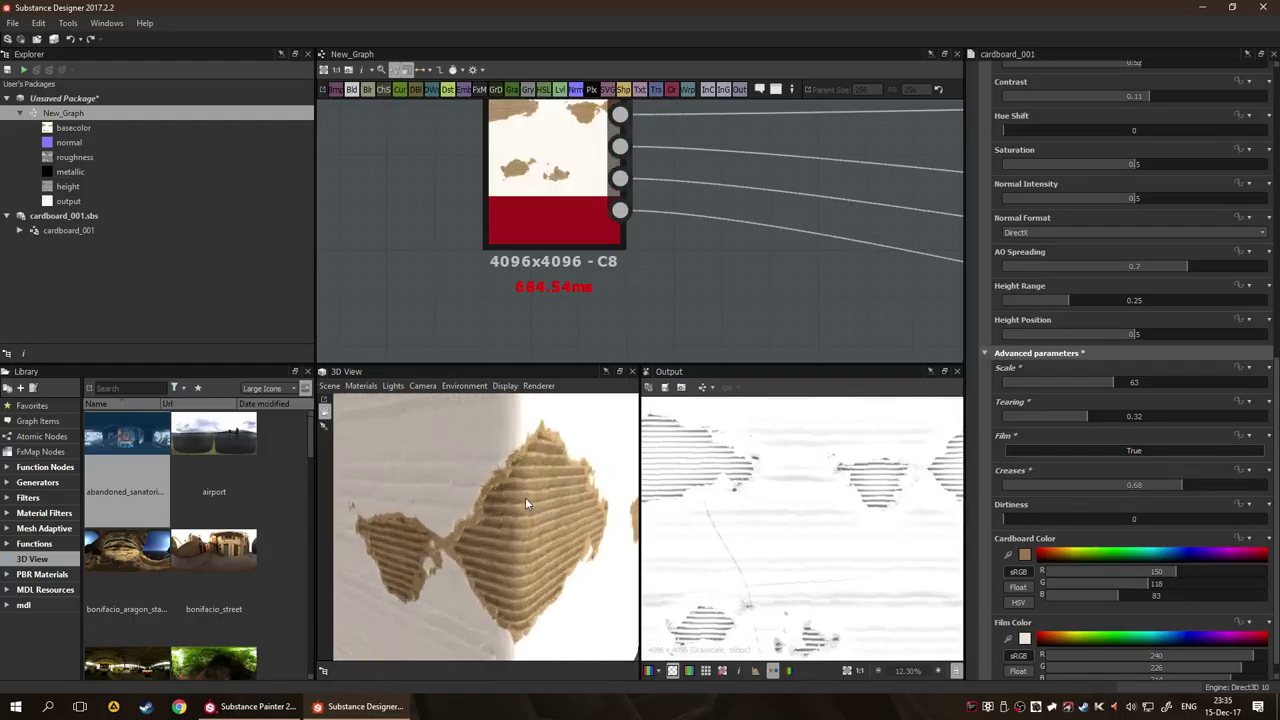
left_click_drag(483, 469, 452, 517)
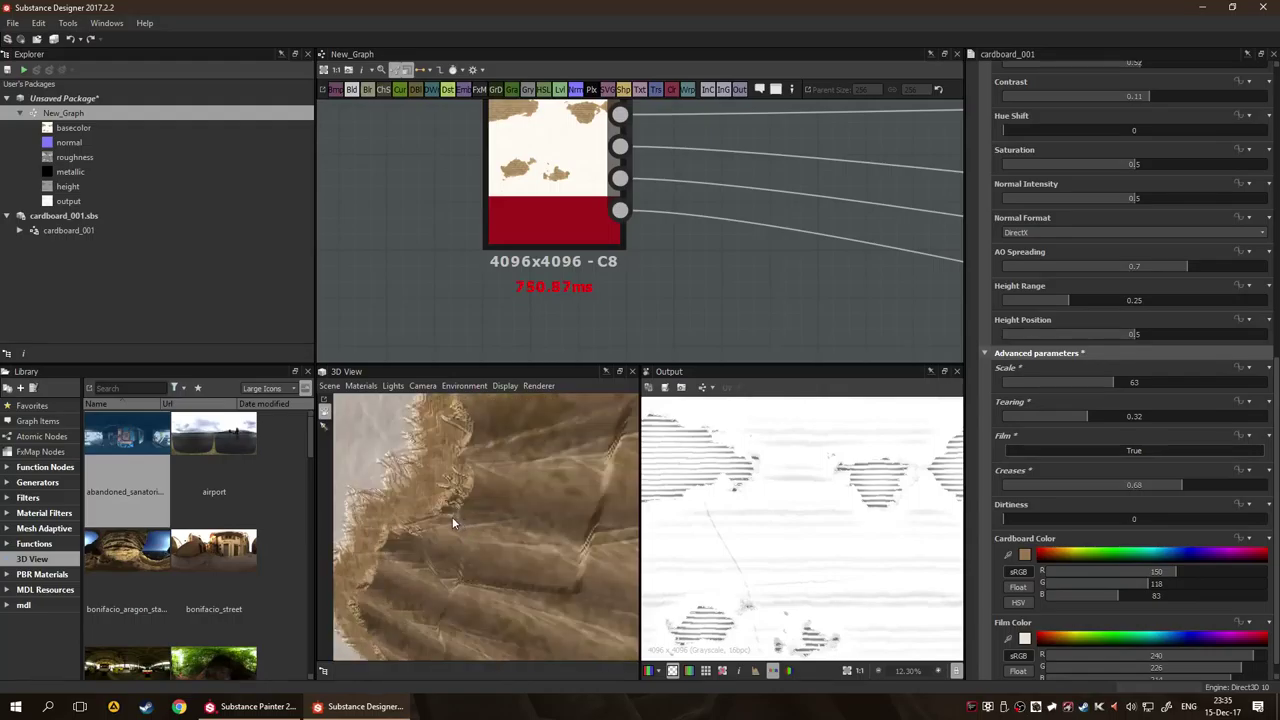
left_click_drag(448, 465, 553, 555)
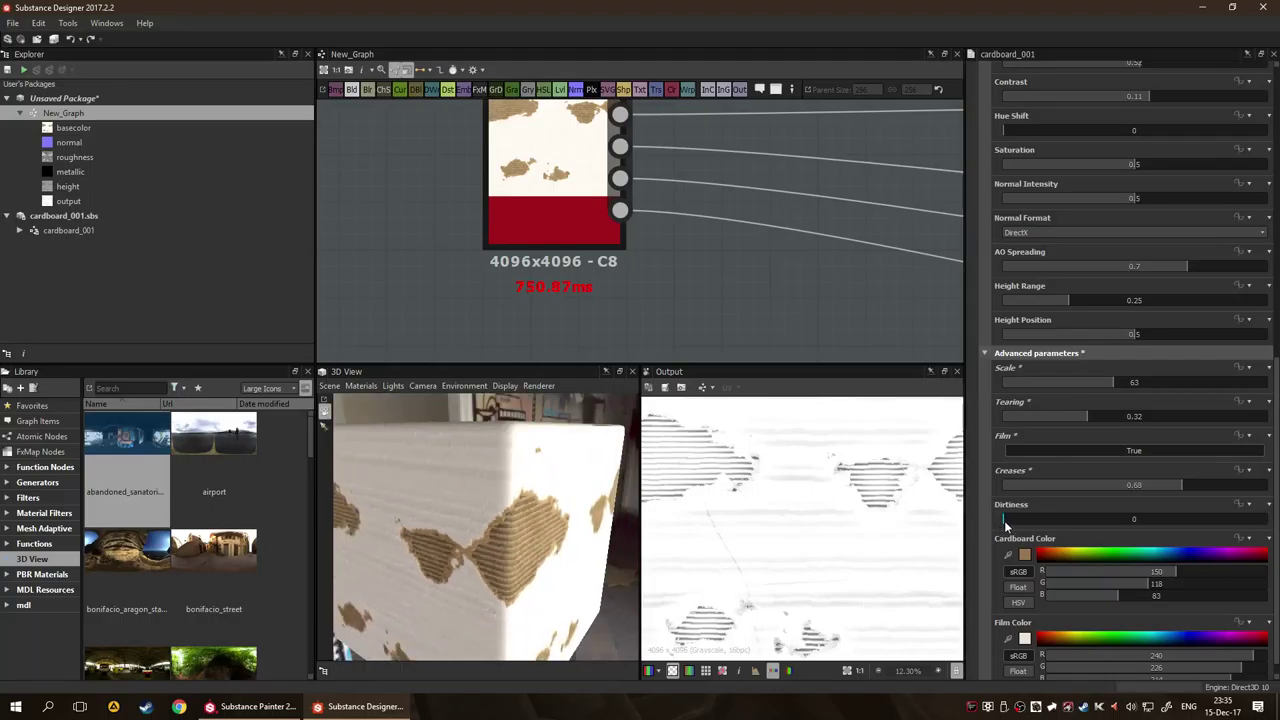
Add dirt to the cardboard, settling Dirtiness at 0.45.
left_click_drag(1006, 519, 1160, 522)
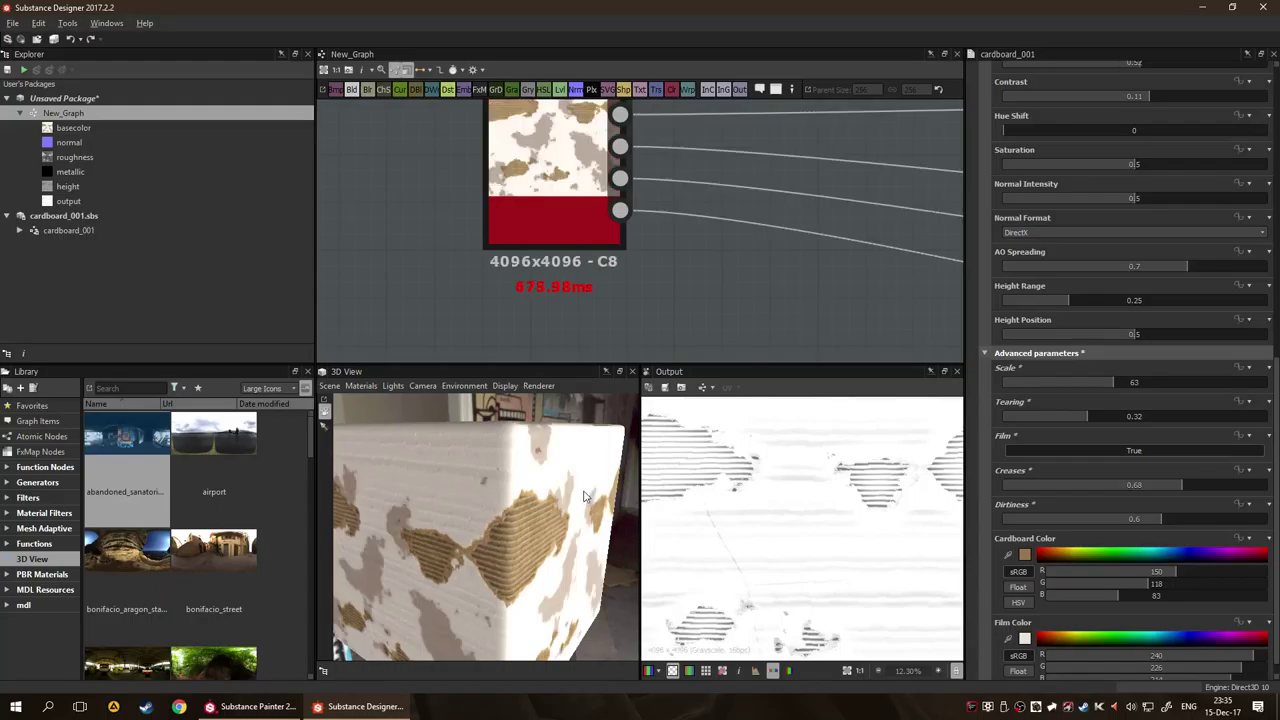
left_click_drag(570, 546, 556, 516)
left_click_drag(1147, 522, 1121, 520)
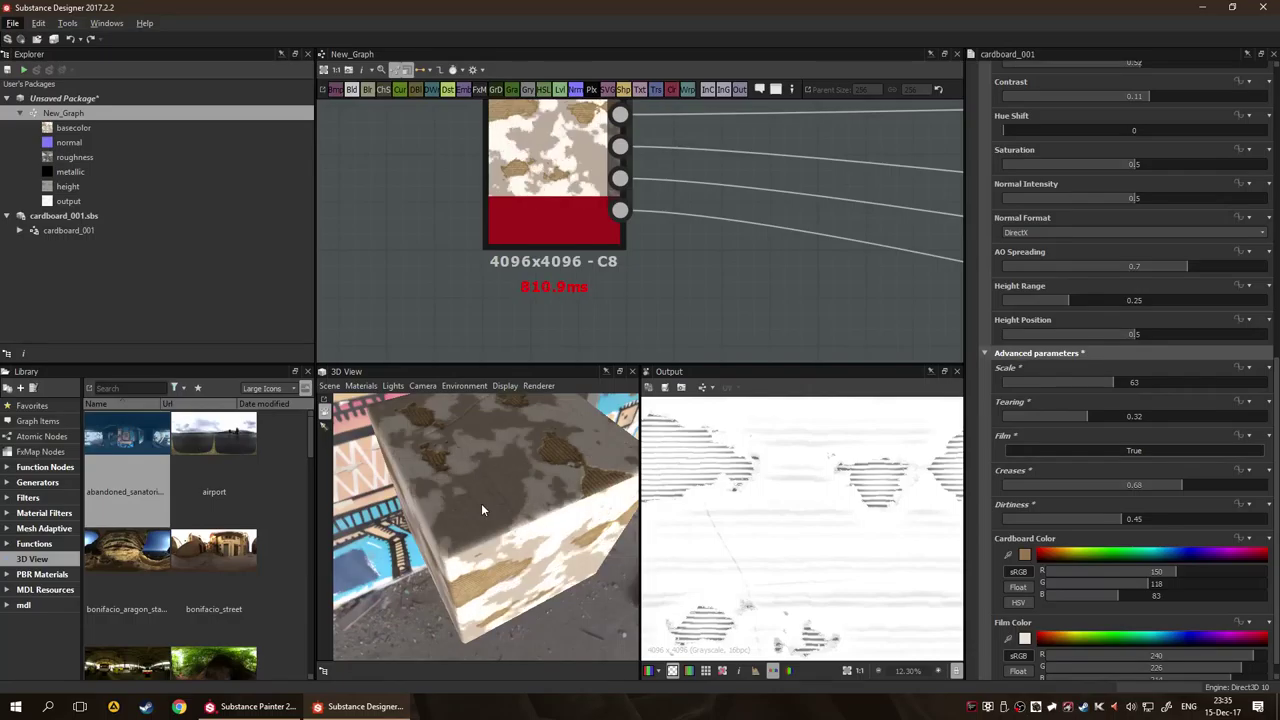
left_click_drag(481, 503, 496, 442)
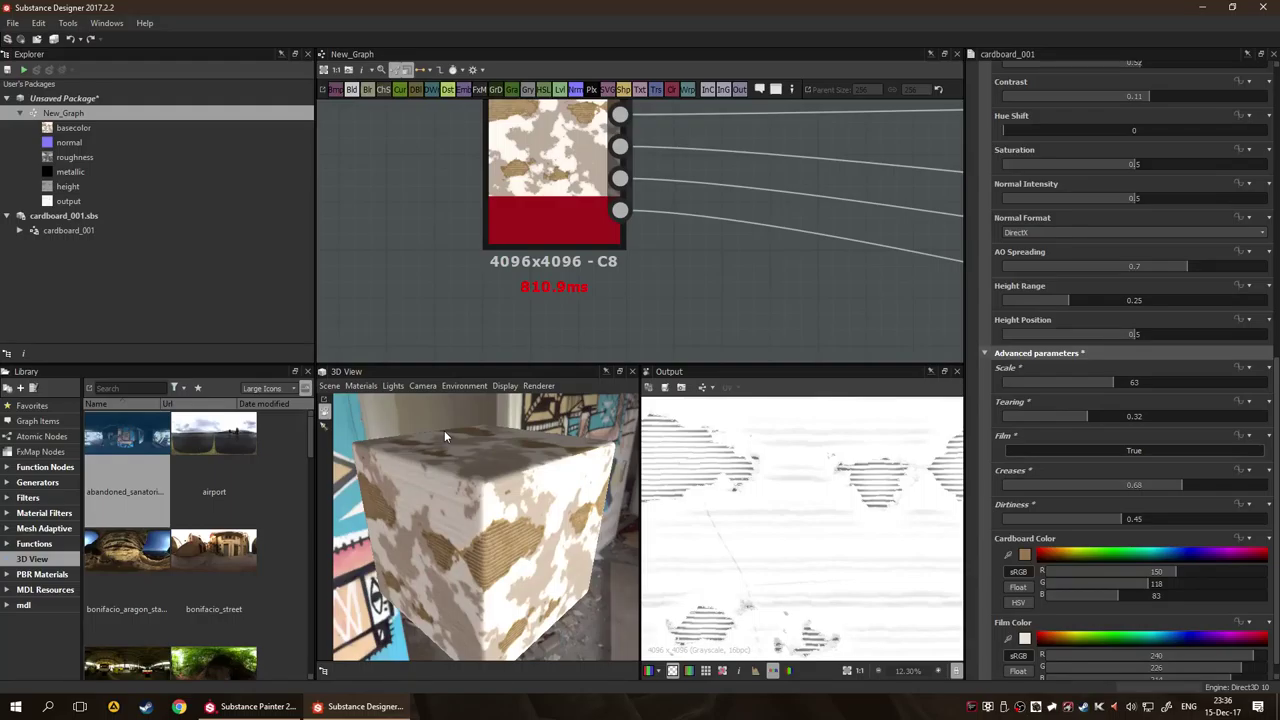
Zoom out, marquee-select the six Cardboard 001 output links and delete them.
scroll(800, 470, "down", 1)
scroll(1087, 471, "down", 1)
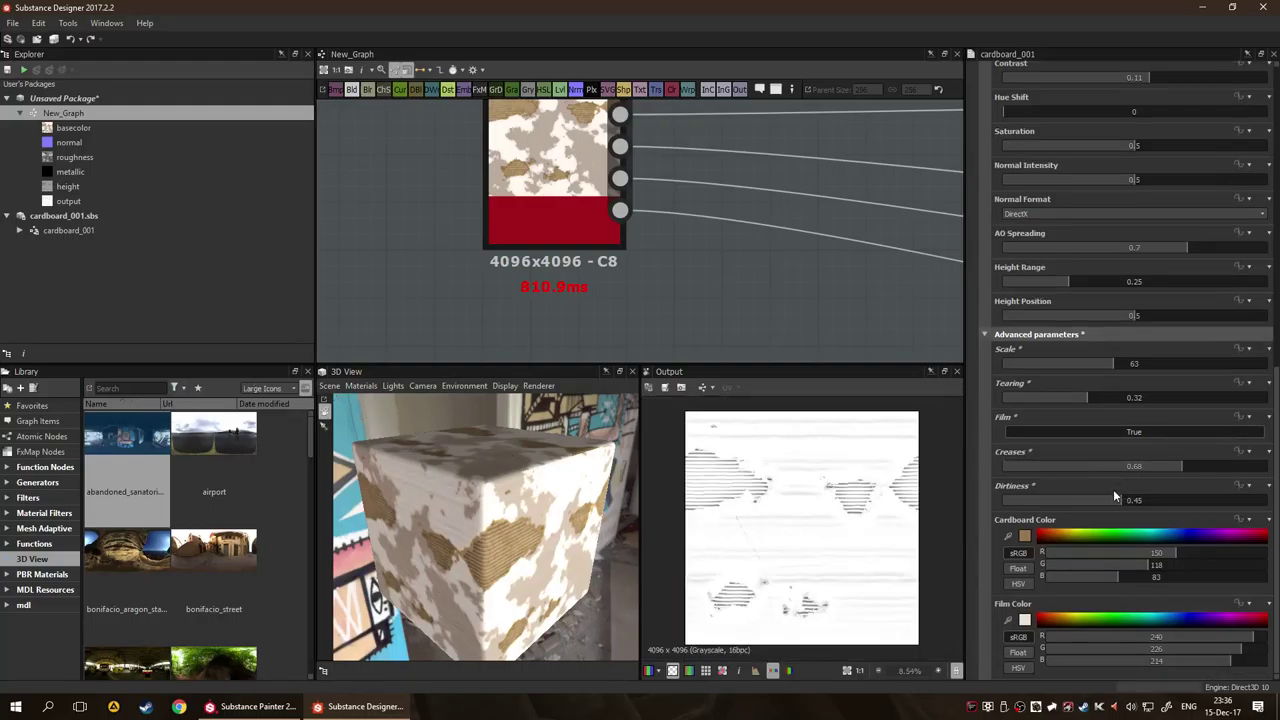
scroll(740, 509, "up", 2)
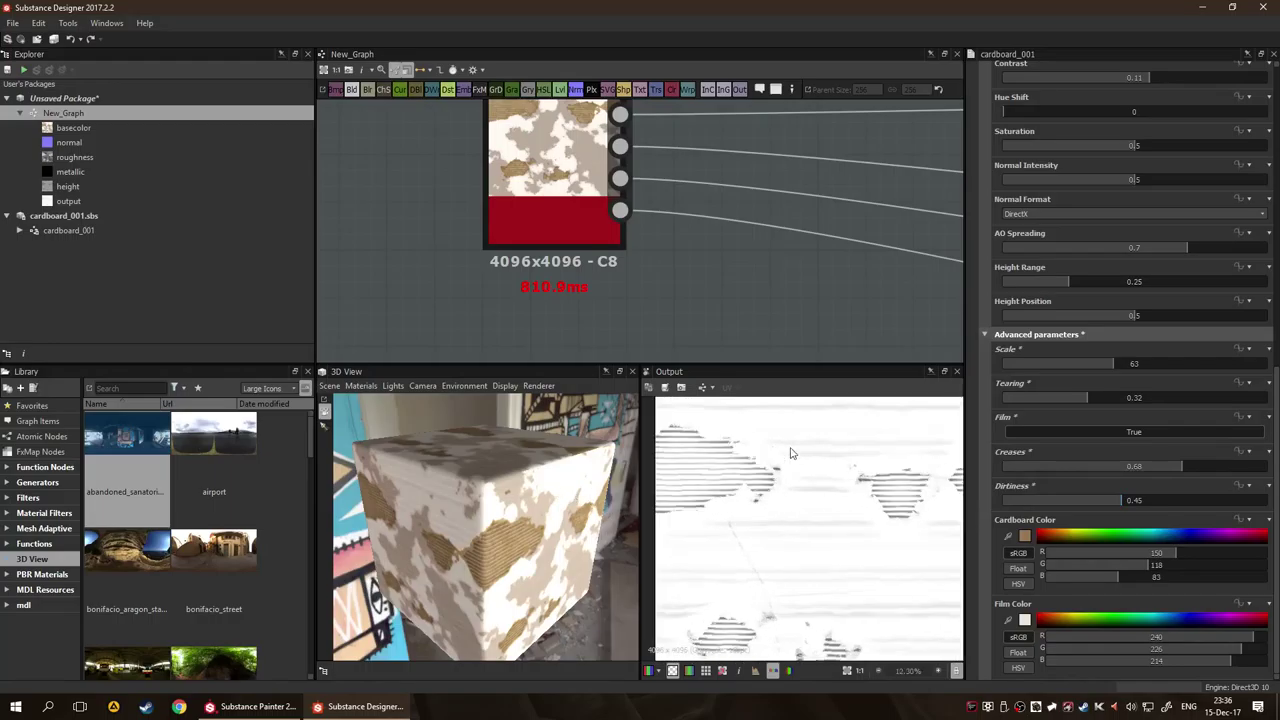
scroll(790, 297, "down", 2)
scroll(833, 480, "down", 1)
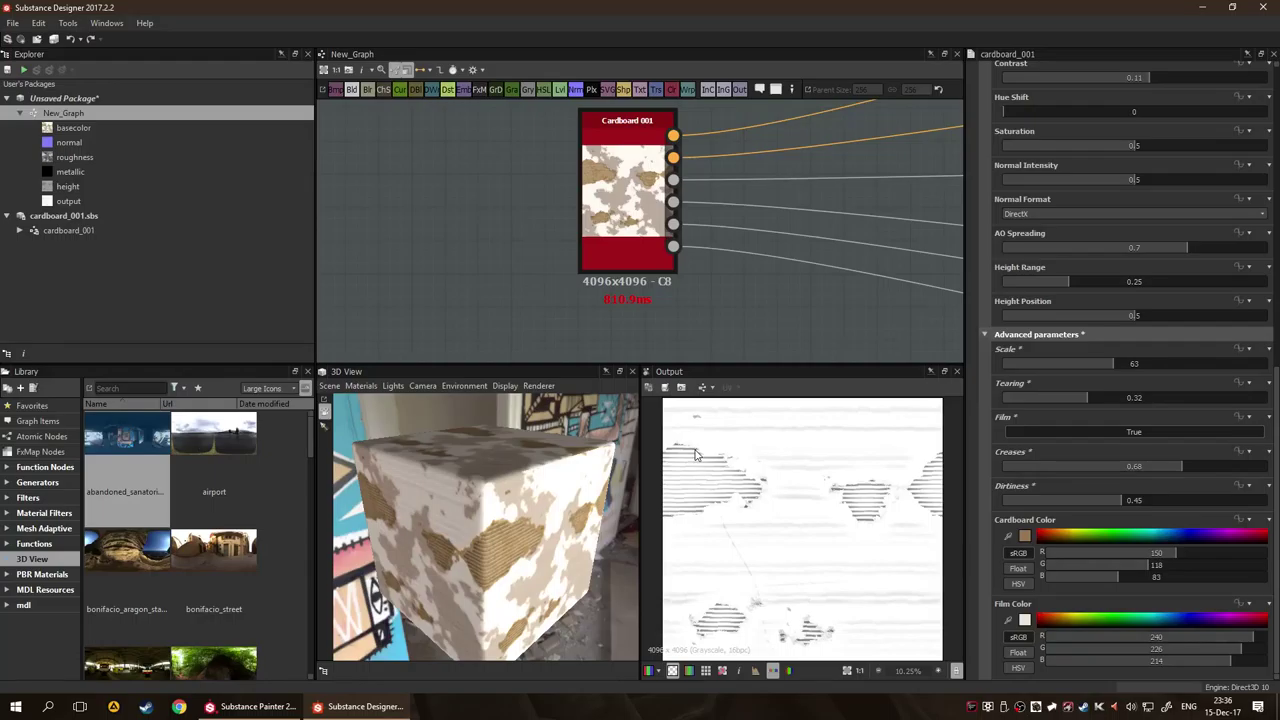
scroll(640, 305, "down", 3)
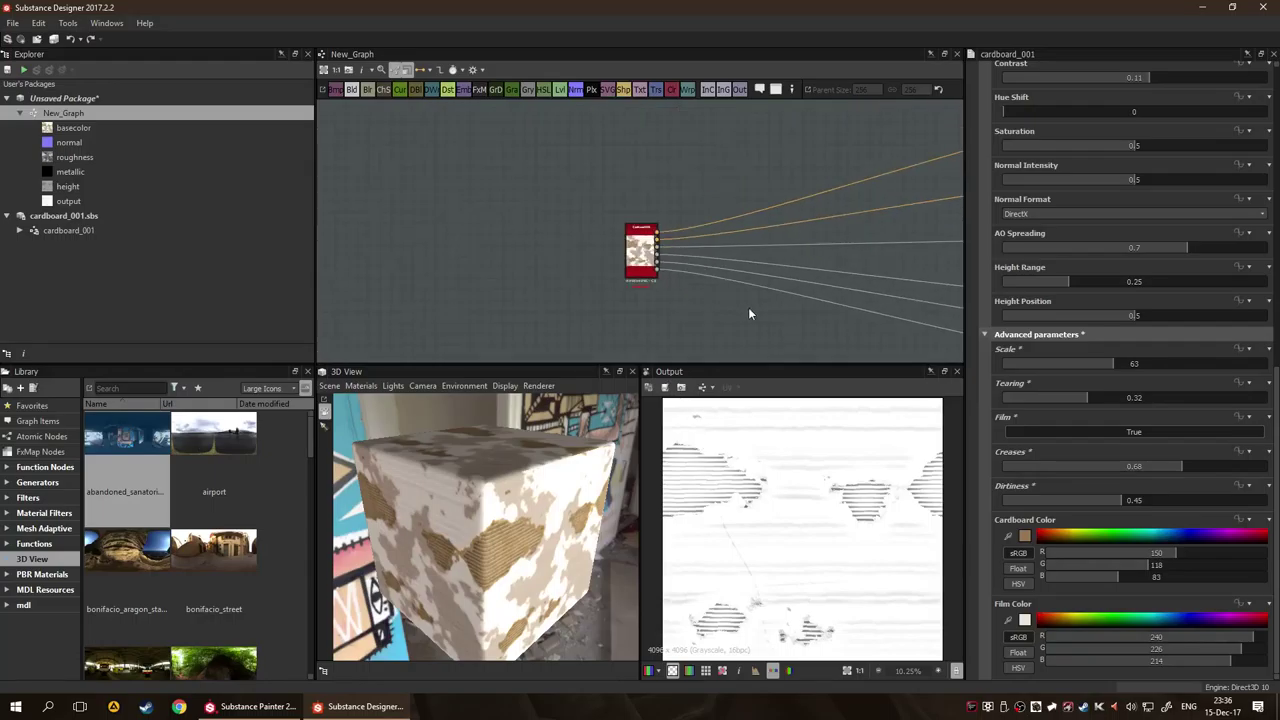
left_click_drag(748, 309, 663, 285)
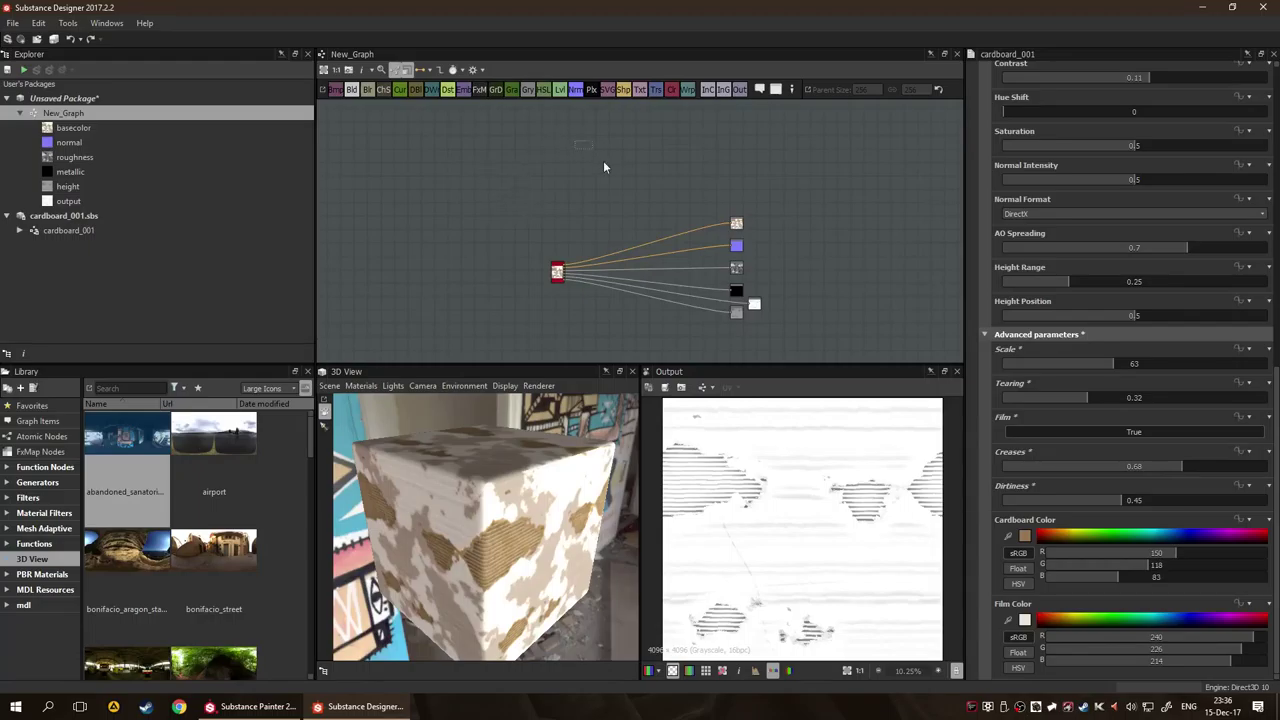
left_click_drag(575, 141, 670, 309)
key("Delete")
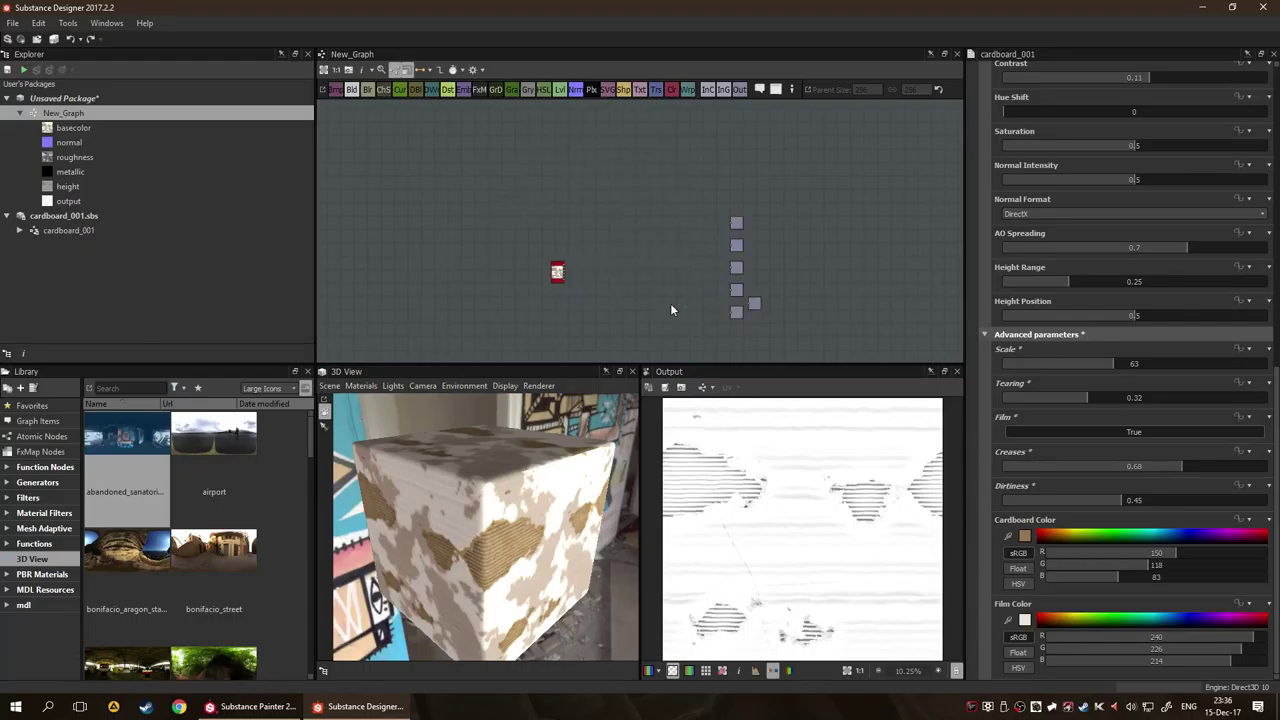
Move the disconnected Cardboard node off to the left of the graph.
left_click_drag(451, 191, 611, 324)
left_click_drag(545, 271, 396, 271)
scroll(604, 245, "up", 3)
key("space")
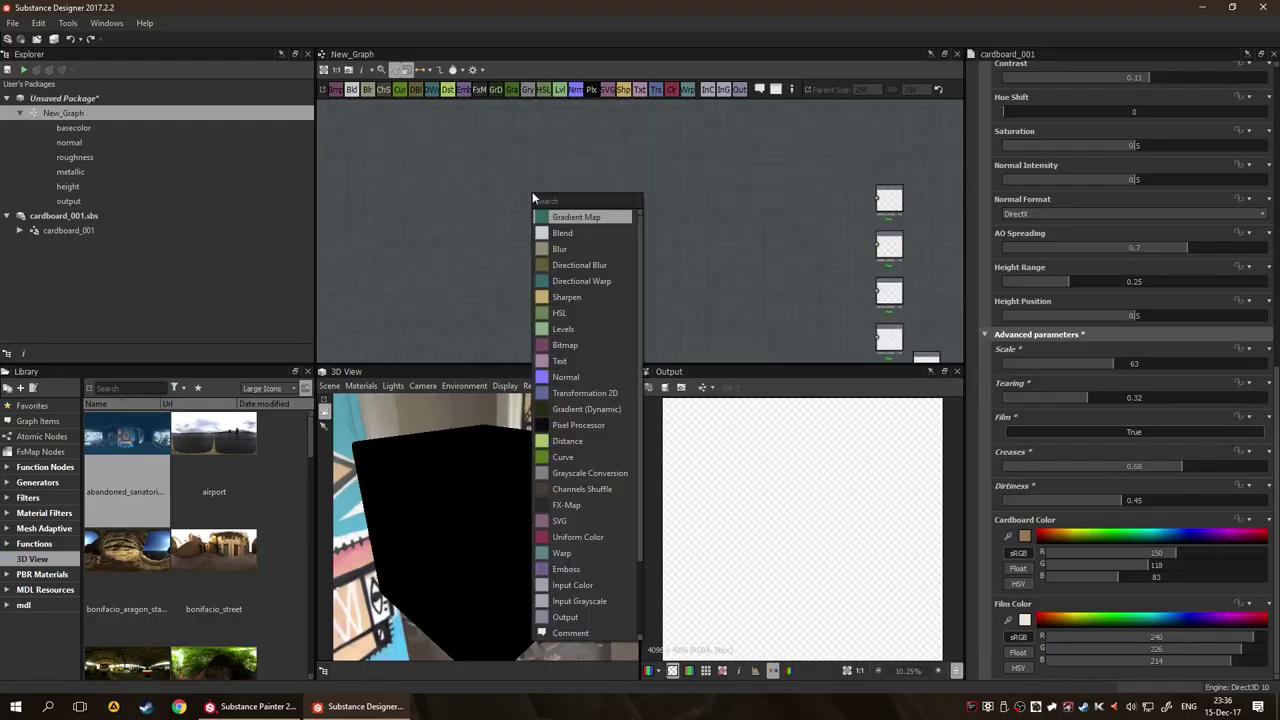
key("Escape")
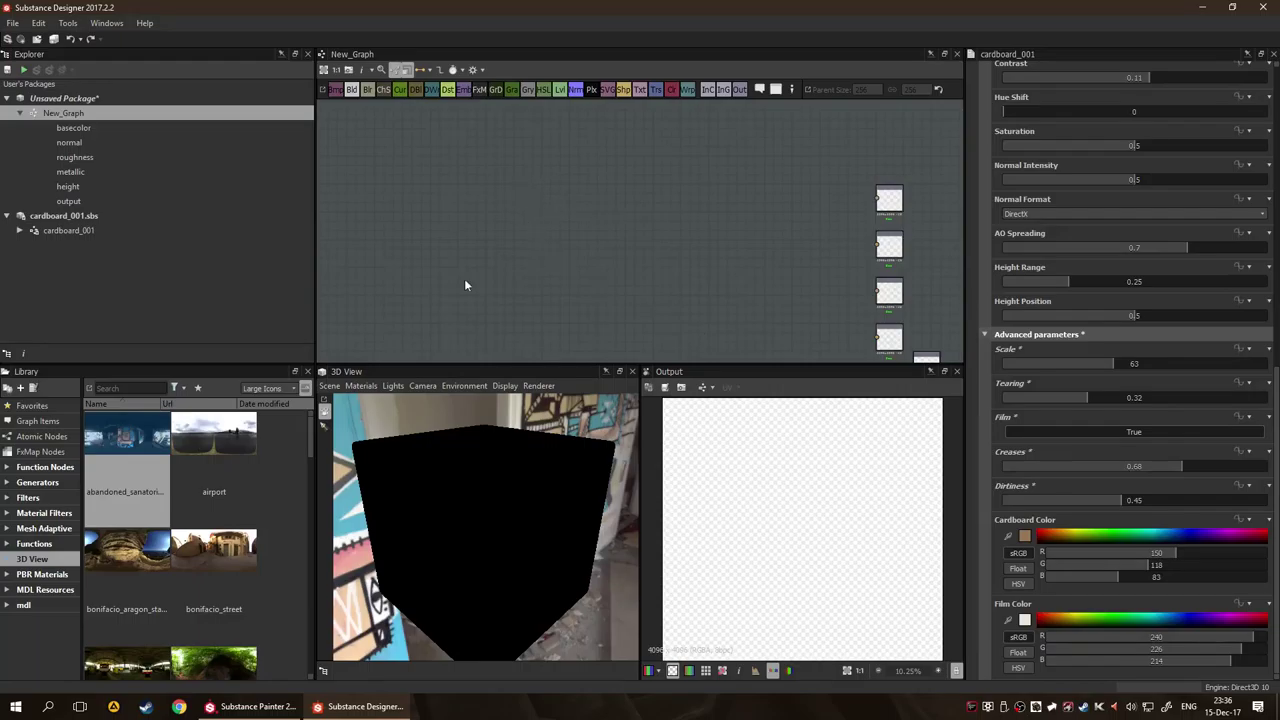
Show the Filters category in the library and search nodes for 'sobel' and 'bev'.
left_click(33, 502)
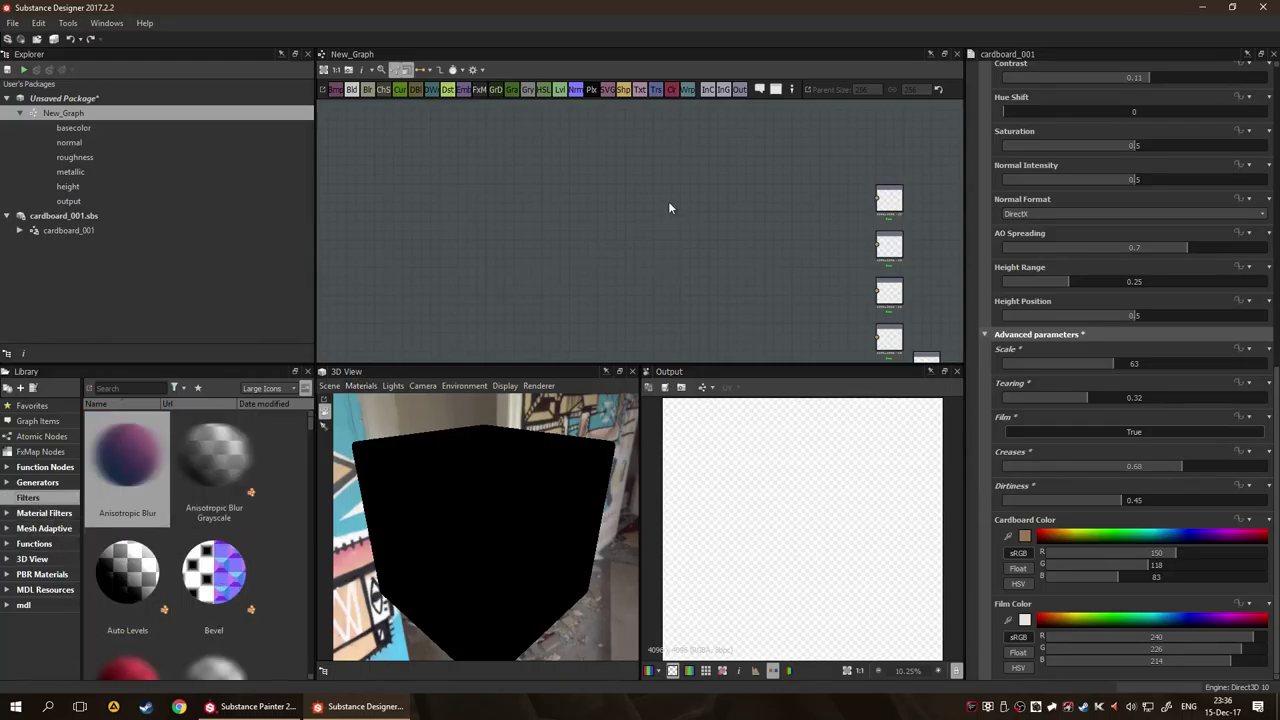
key("space")
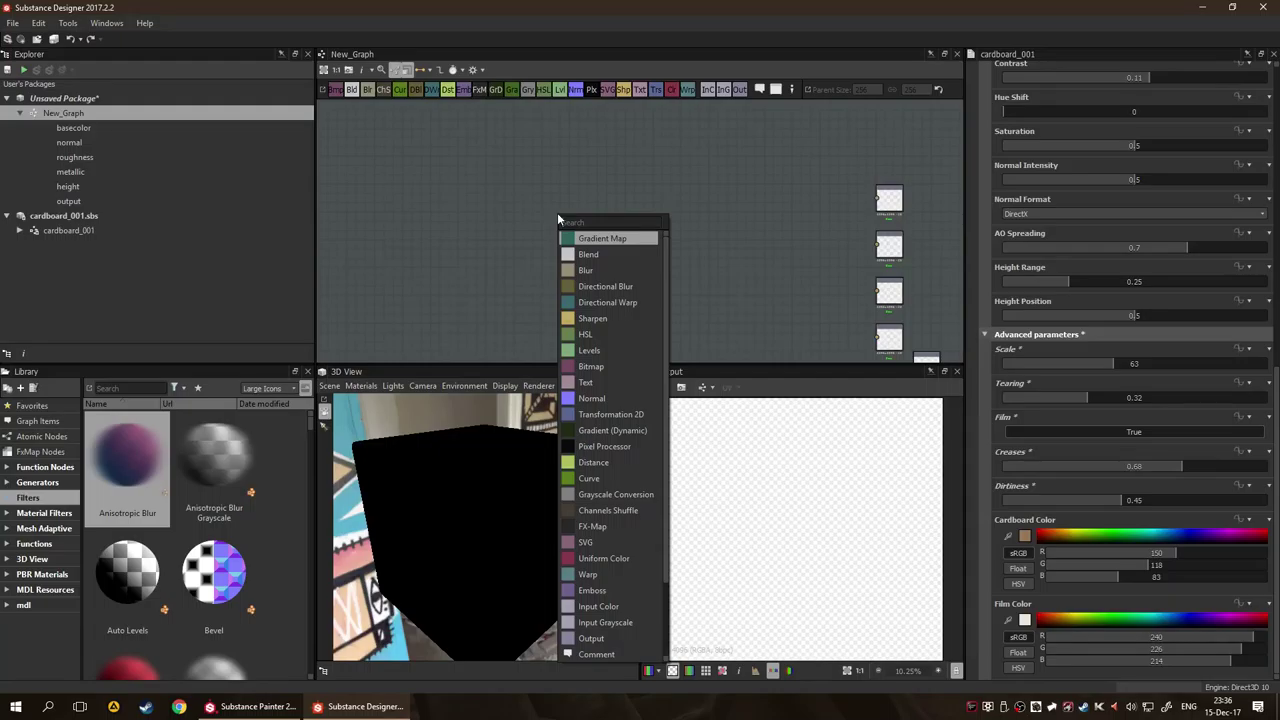
type("sobel")
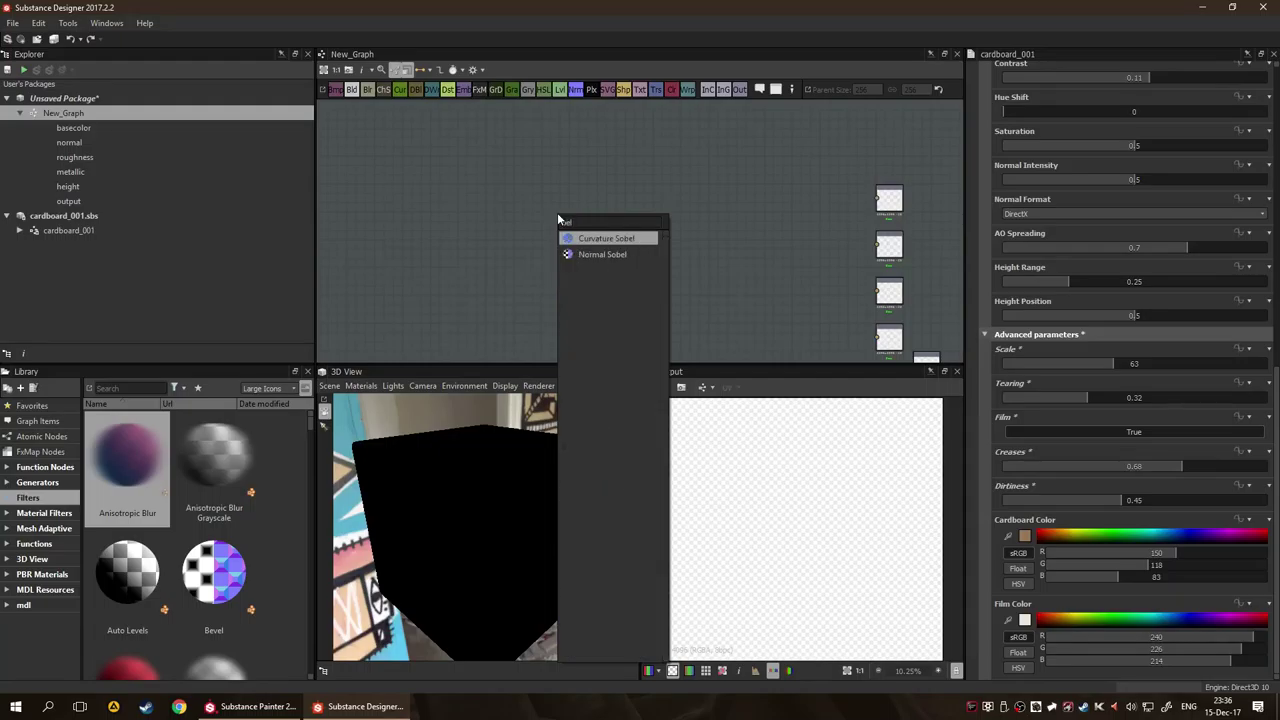
key("BackSpace")
key("BackSpace")
key("BackSpace")
key("BackSpace")
key("BackSpace")
type("bev")
key("BackSpace")
key("BackSpace")
key("BackSpace")
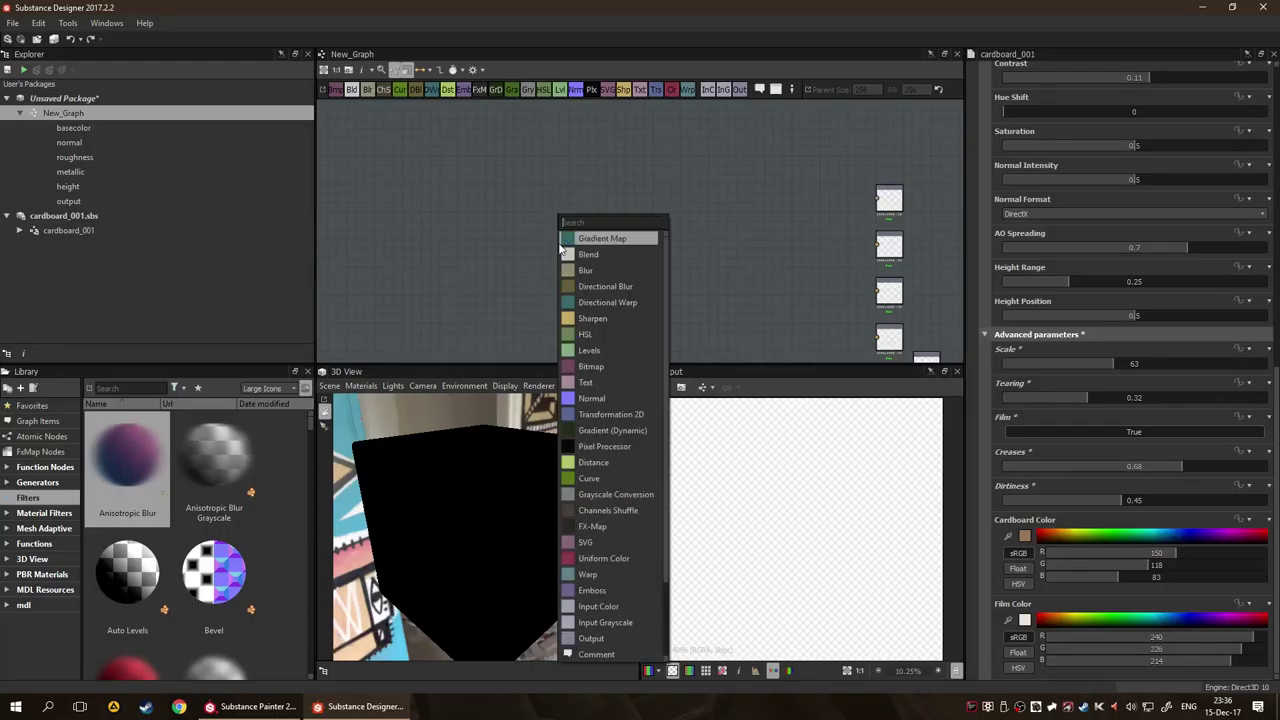
left_click(310, 425)
left_click_drag(310, 425, 314, 468)
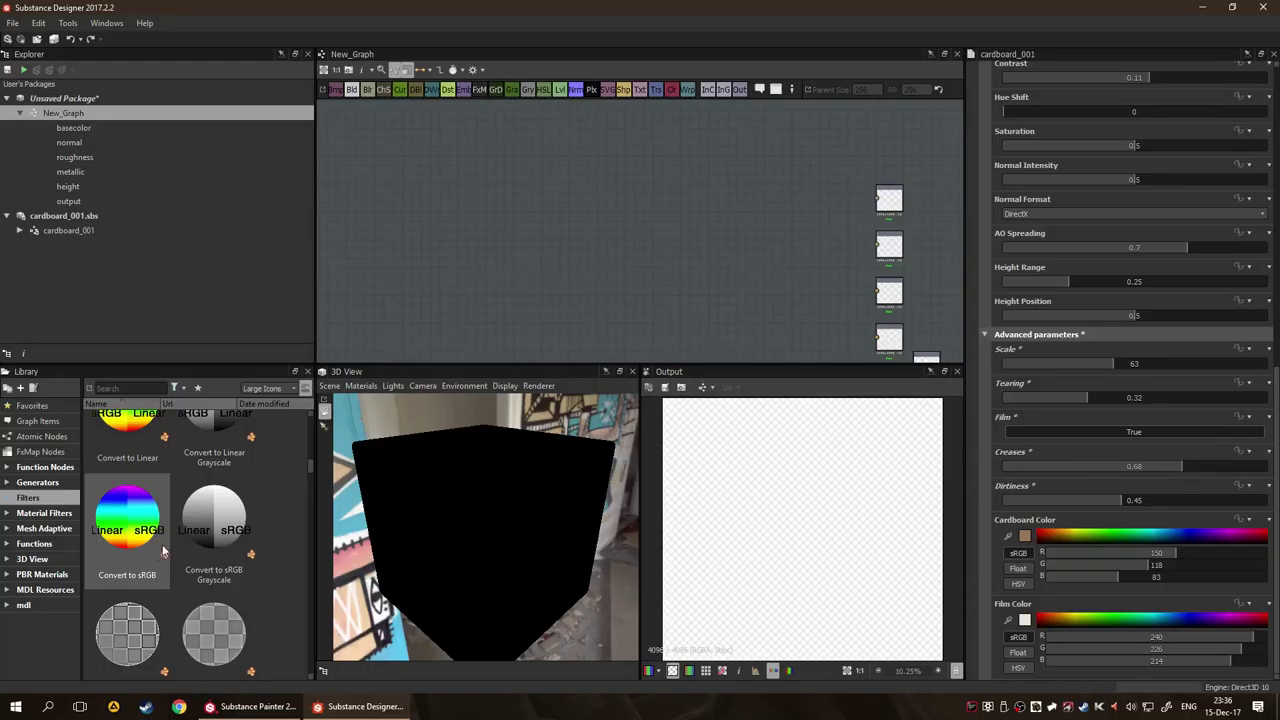
Search the node list for 'conver', then close the search without adding a node.
key("space")
type("conve")
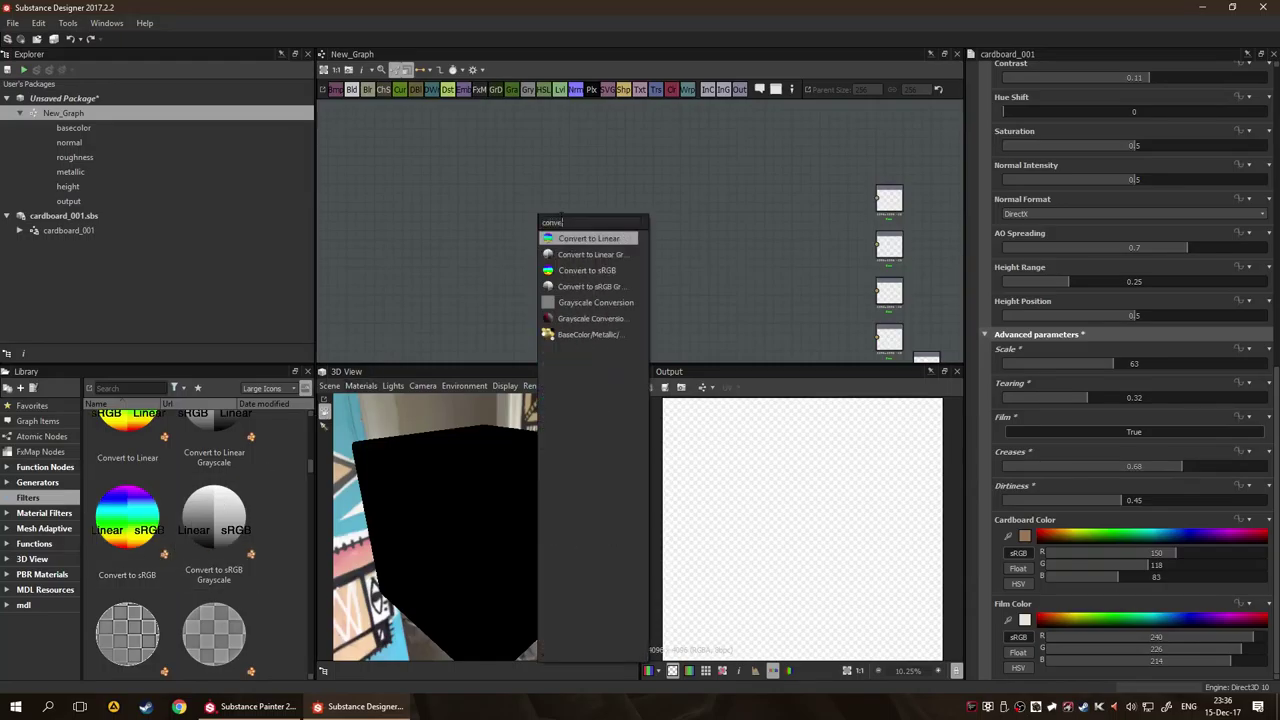
type("r")
key("BackSpace")
key("BackSpace")
key("BackSpace")
key("BackSpace")
key("BackSpace")
key("BackSpace")
key("Escape")
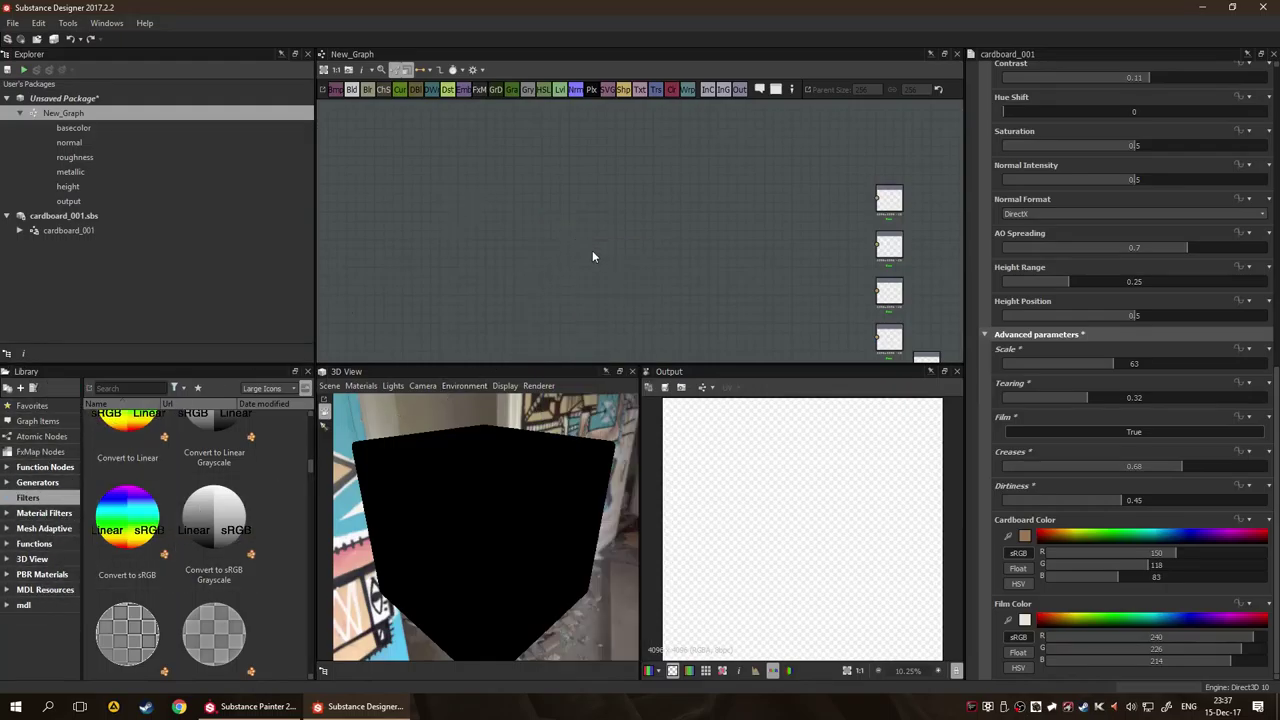
key("space")
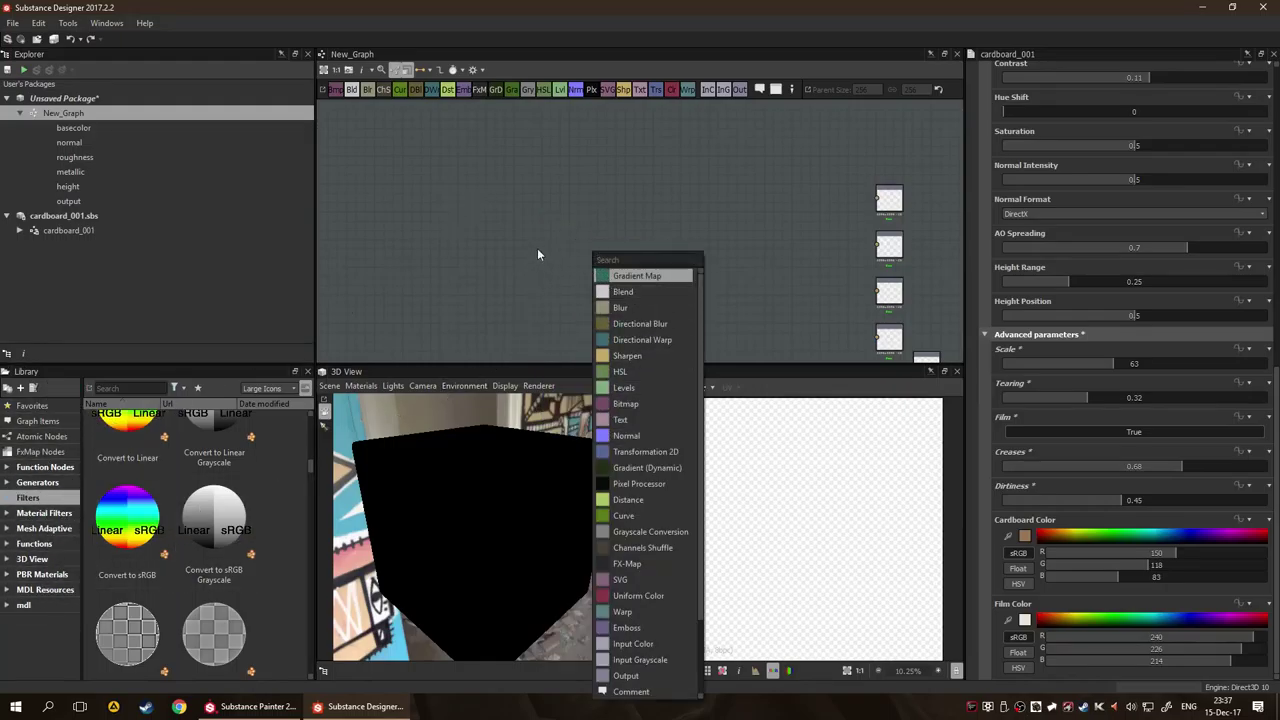
key("Escape")
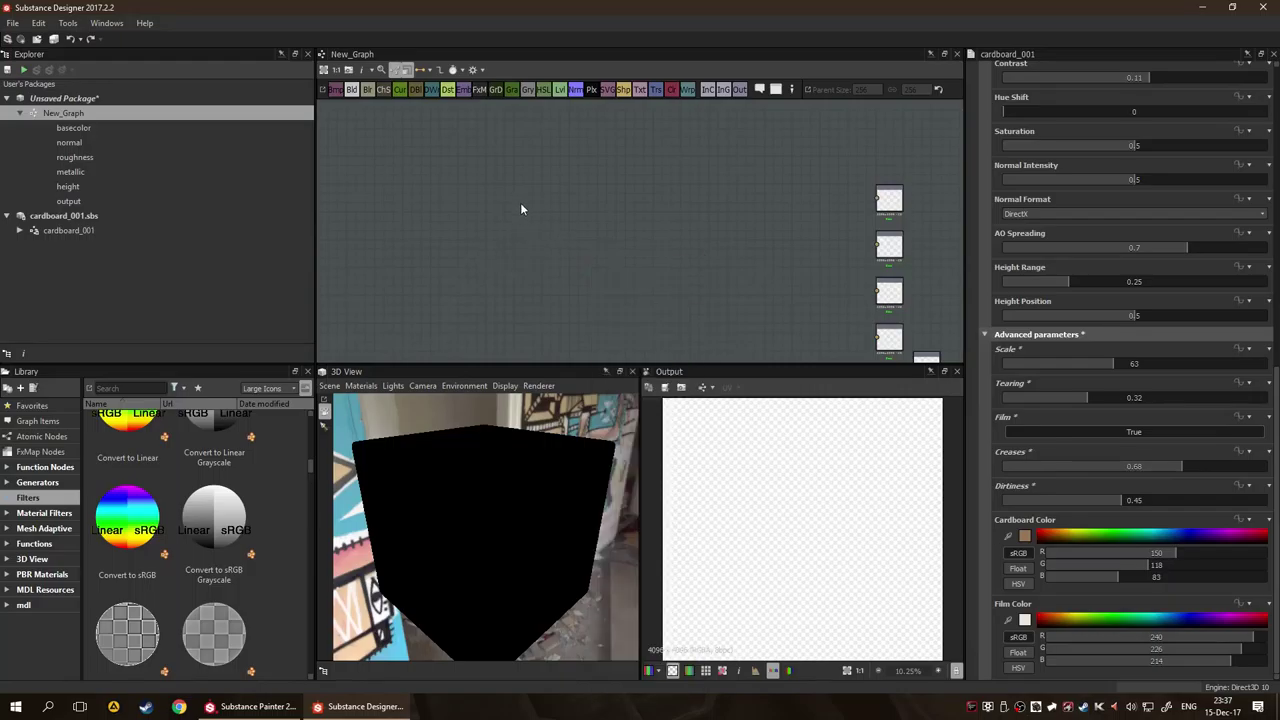
scroll(673, 275, "up", 4)
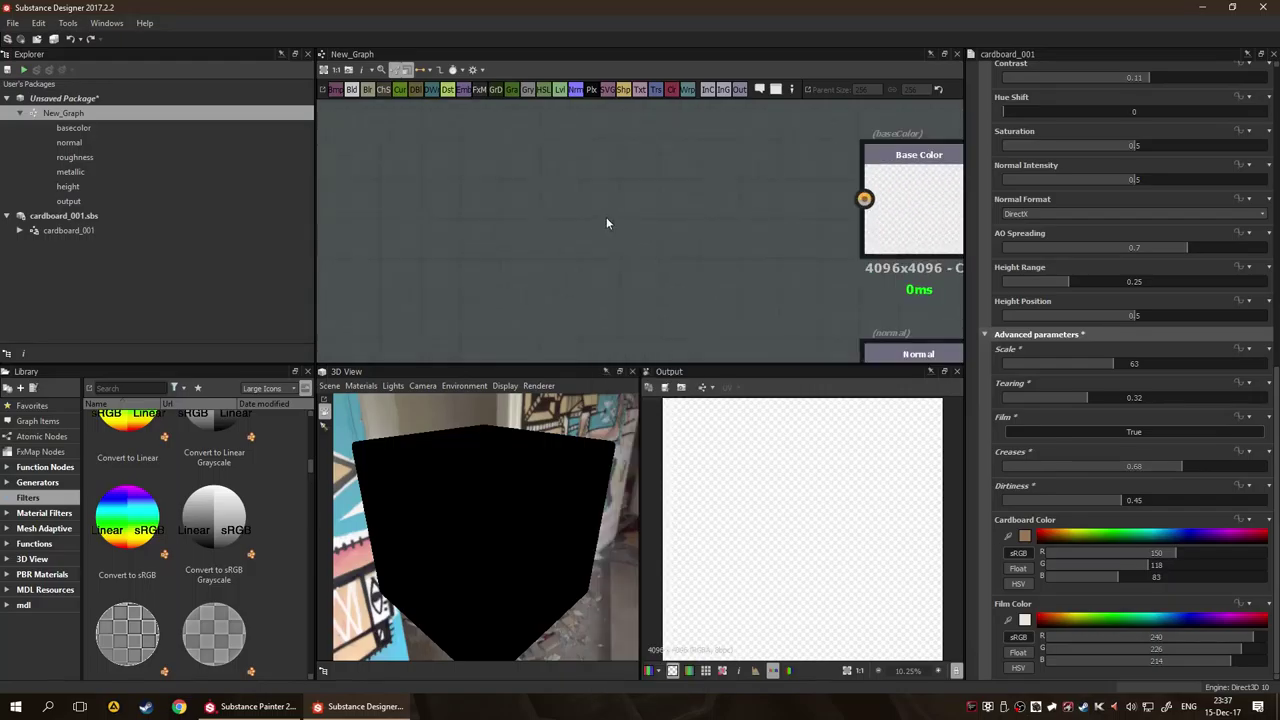
Add a Uniform Color node wired to Base Color and set it to cyan (R 0, G 255, B 246).
key("space")
type("uniform")
key("Return")
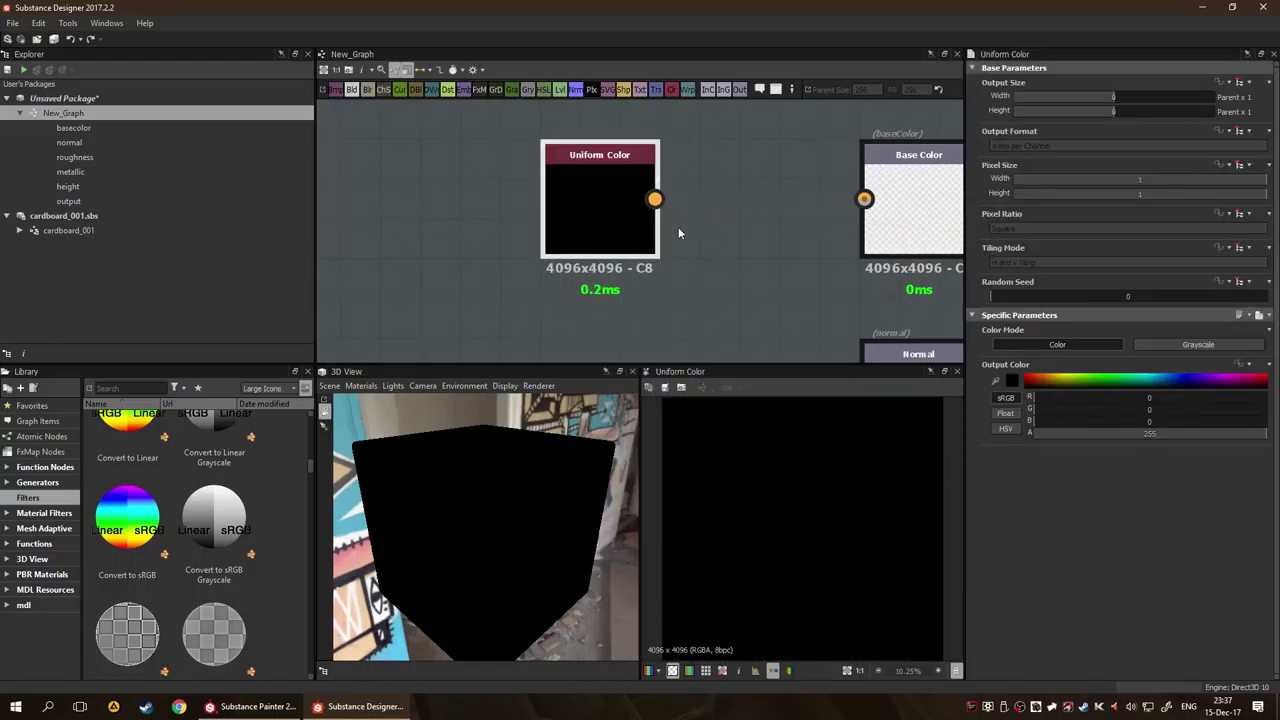
left_click_drag(655, 199, 864, 199)
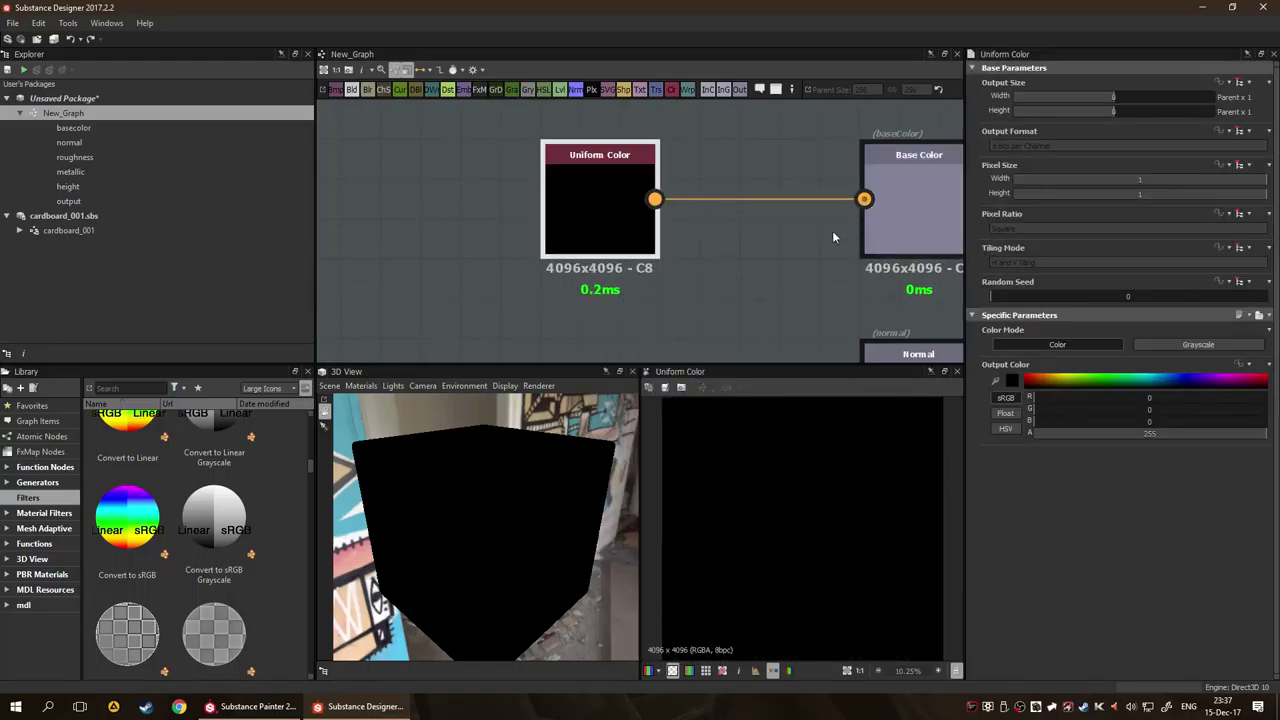
scroll(765, 276, "down", 3)
scroll(765, 276, "up", 3)
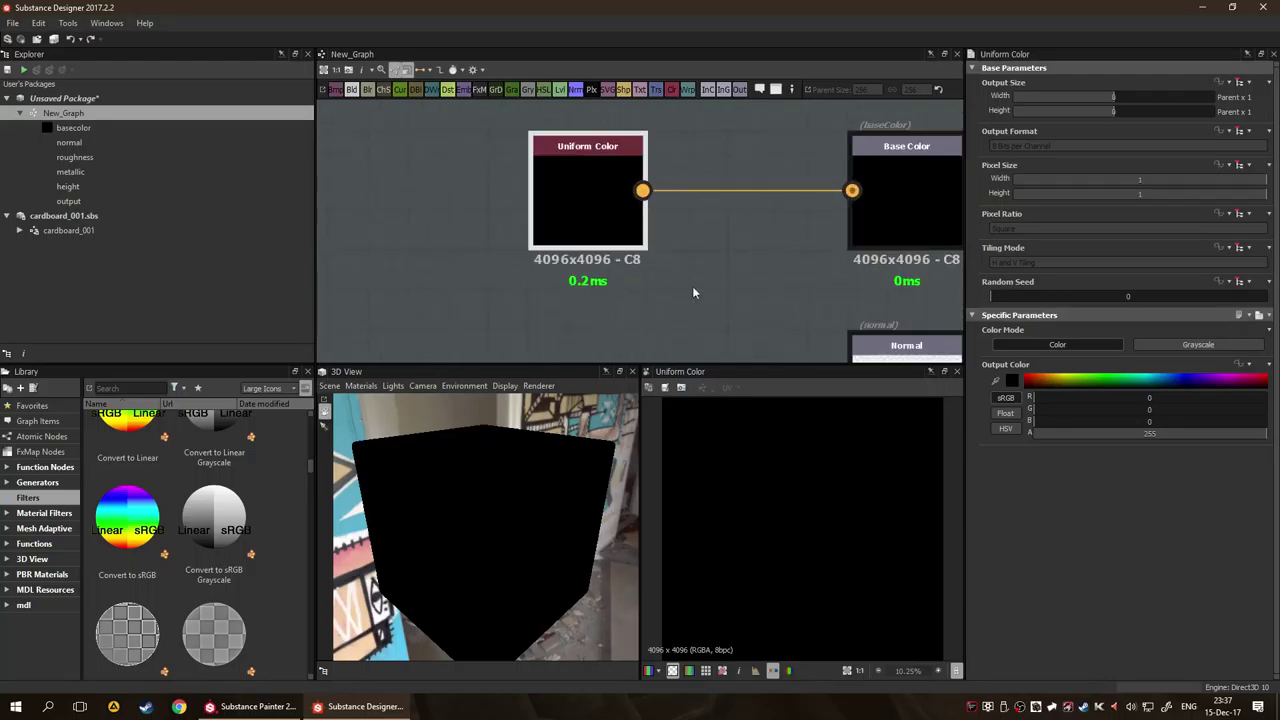
mouse_move(522, 438)
left_mouse_down()
mouse_move(529, 494)
mouse_move(517, 491)
mouse_move(540, 436)
left_mouse_up()
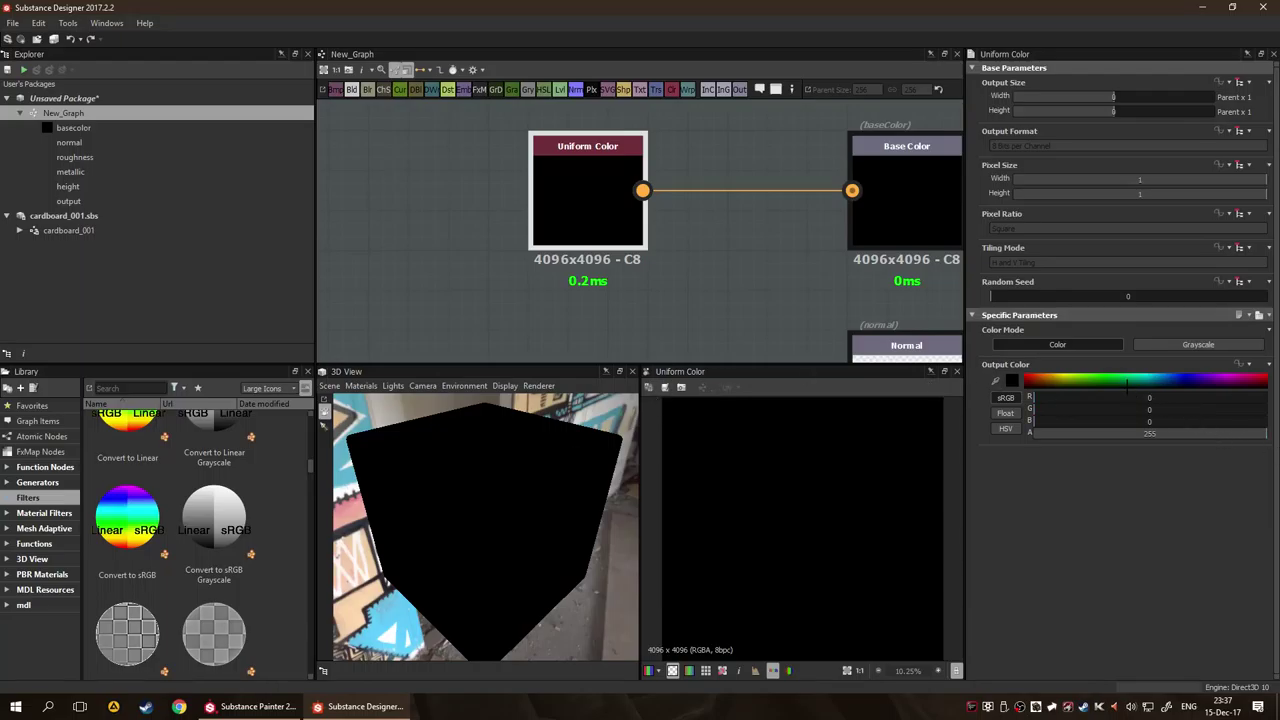
left_click(1137, 376)
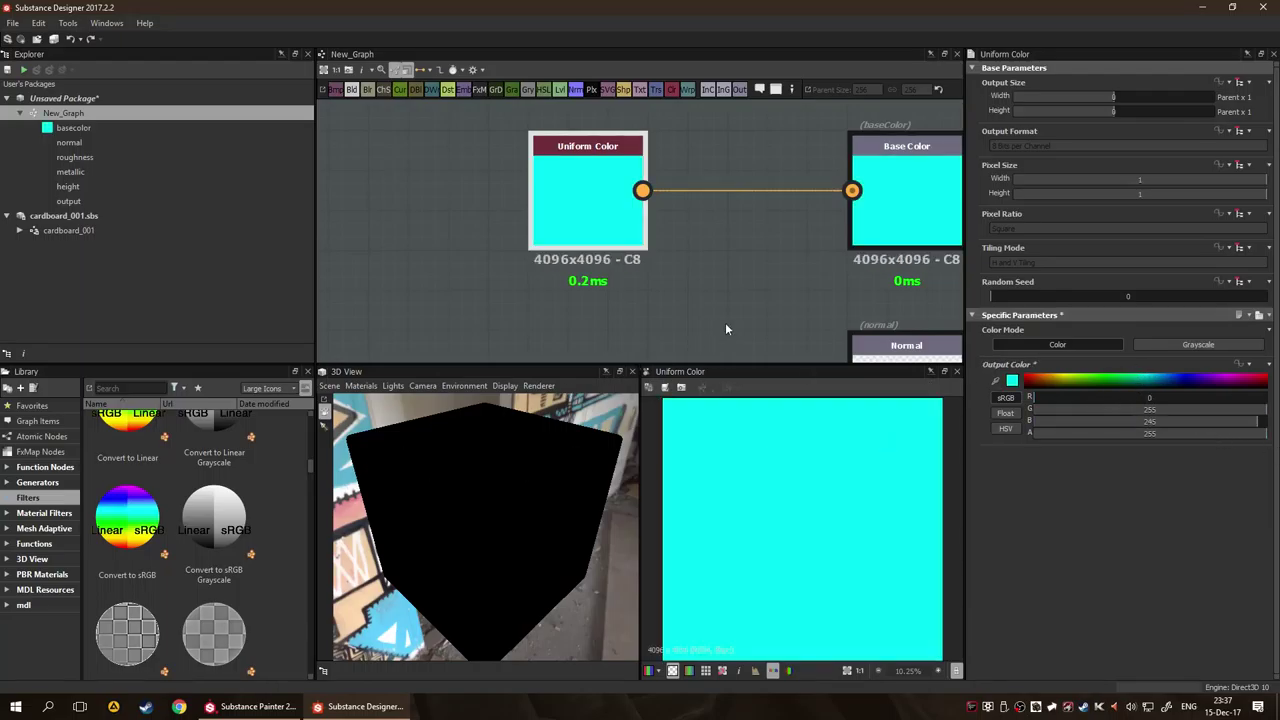
scroll(729, 330, "down", 2)
Show the graph outputs in the 3D View and orbit around the preview cube.
right_click(745, 297)
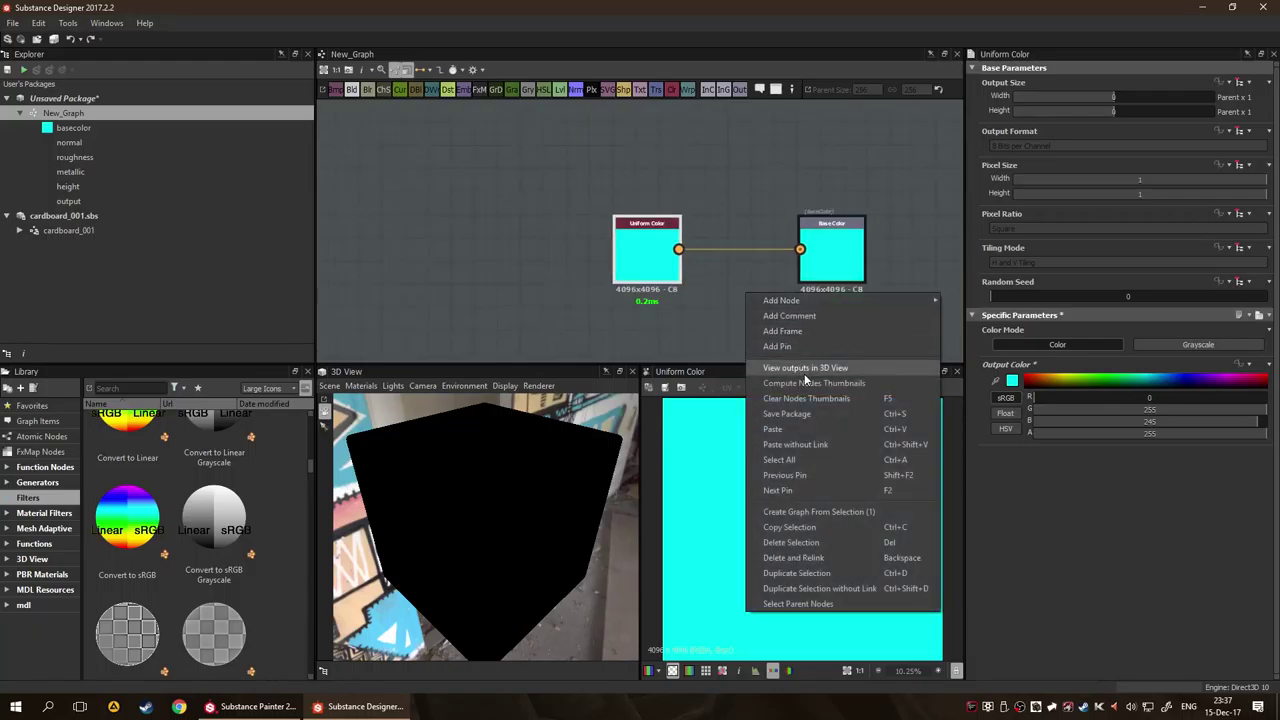
left_click(577, 405)
left_click_drag(614, 519, 662, 474)
scroll(670, 220, "down", 2)
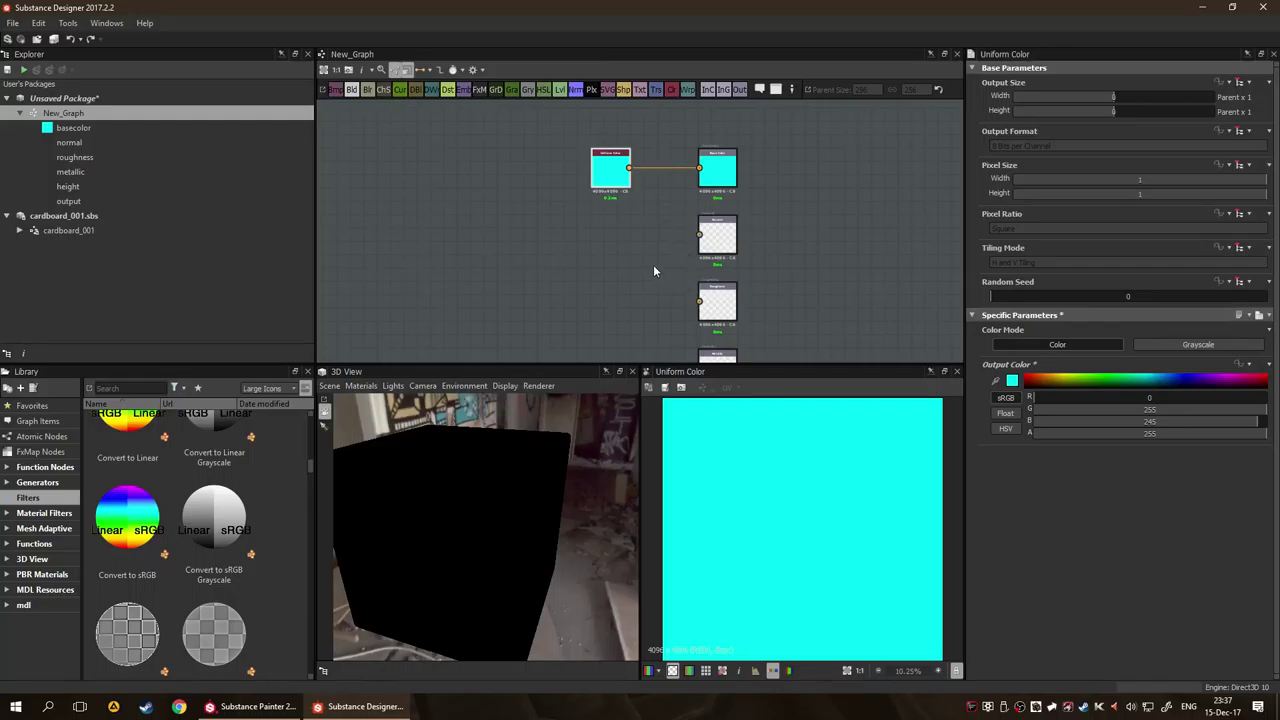
right_click(653, 264)
key("Escape")
scroll(766, 145, "up", 4)
scroll(735, 180, "down", 4)
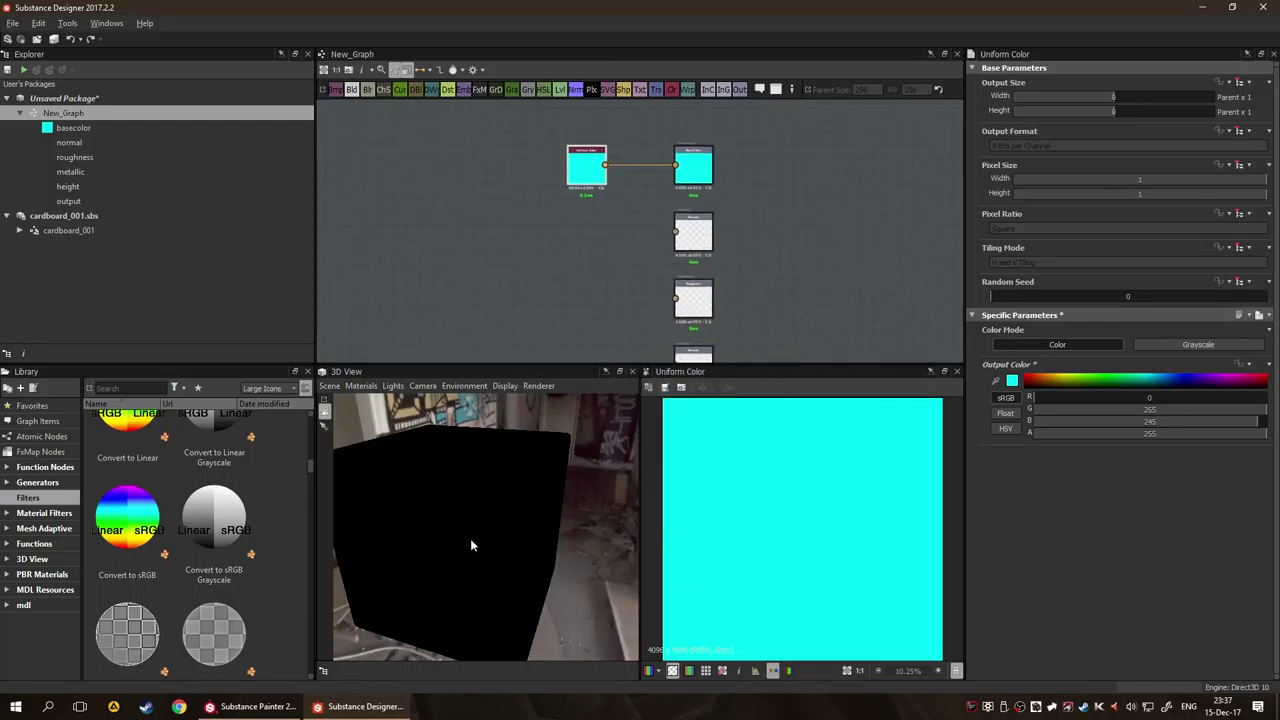
left_click_drag(471, 540, 490, 371)
left_click_drag(494, 549, 462, 561)
scroll(589, 271, "down", 2)
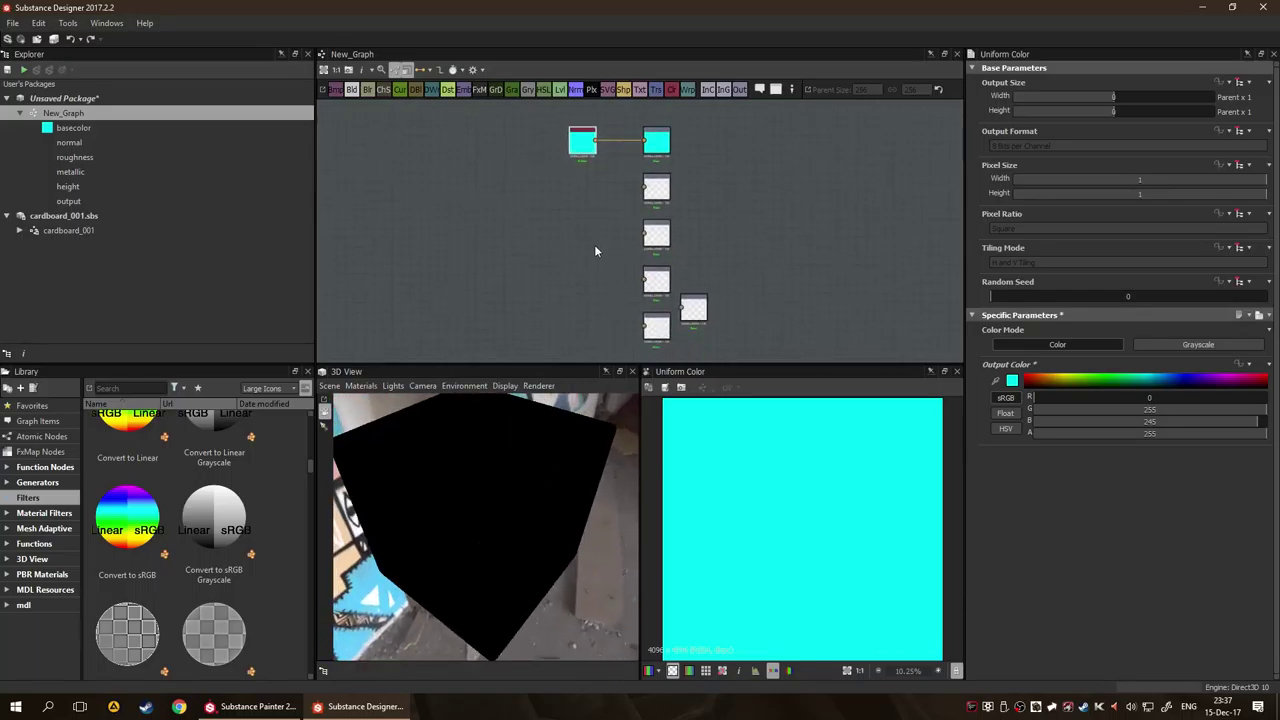
scroll(600, 275, "up", 3)
Delete the extra ambientOcclusion output node, leaving five outputs.
left_click(755, 312)
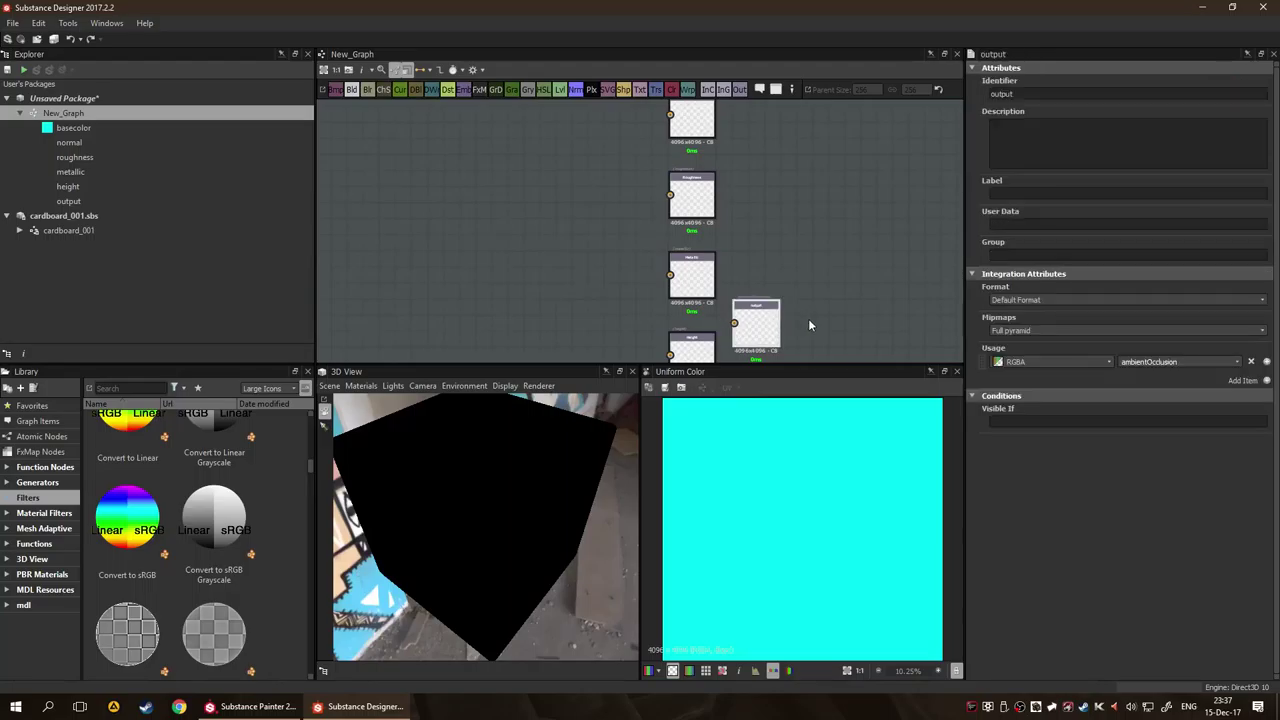
key("Delete")
scroll(800, 329, "down", 3)
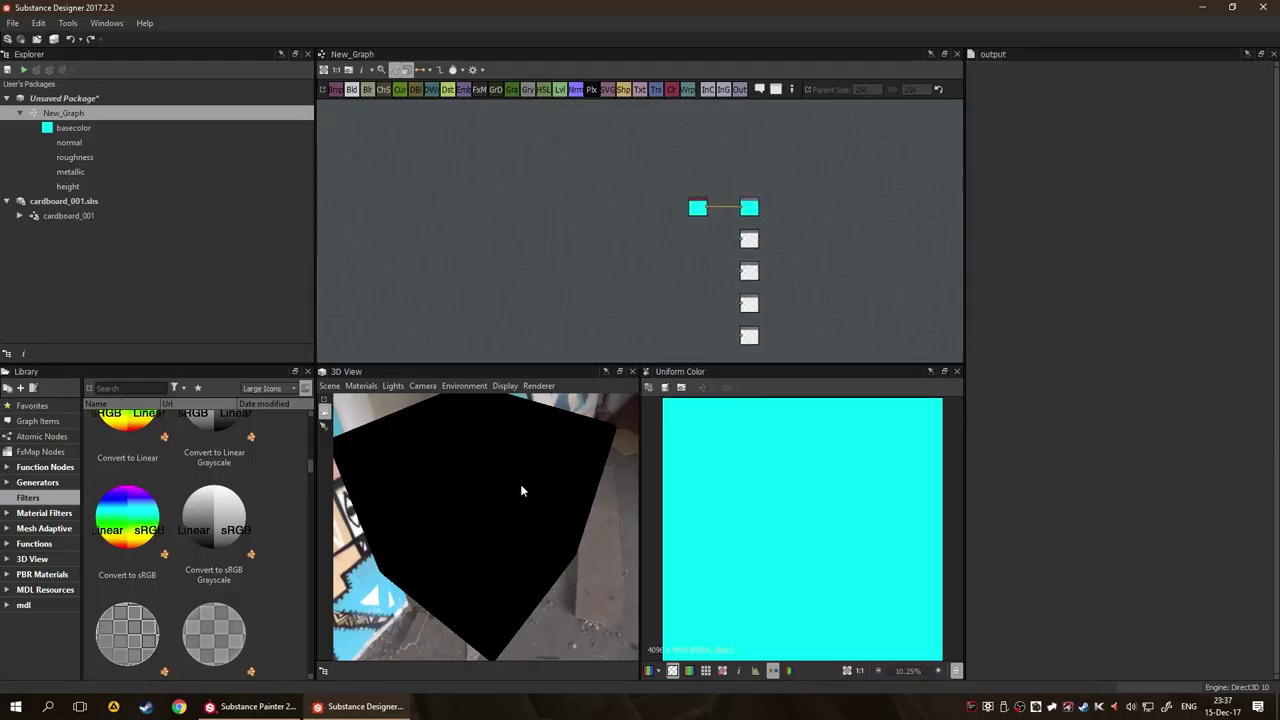
left_click_drag(520, 491, 615, 241)
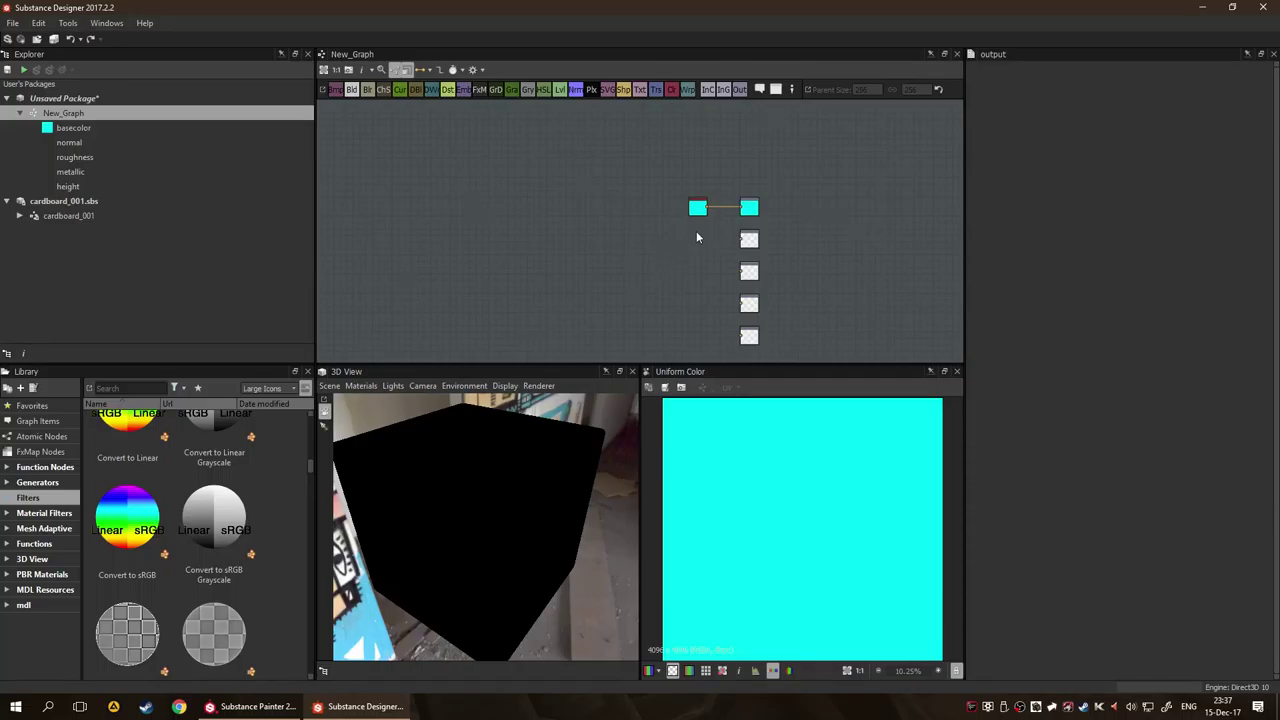
scroll(697, 237, "up", 2)
scroll(697, 237, "up", 2)
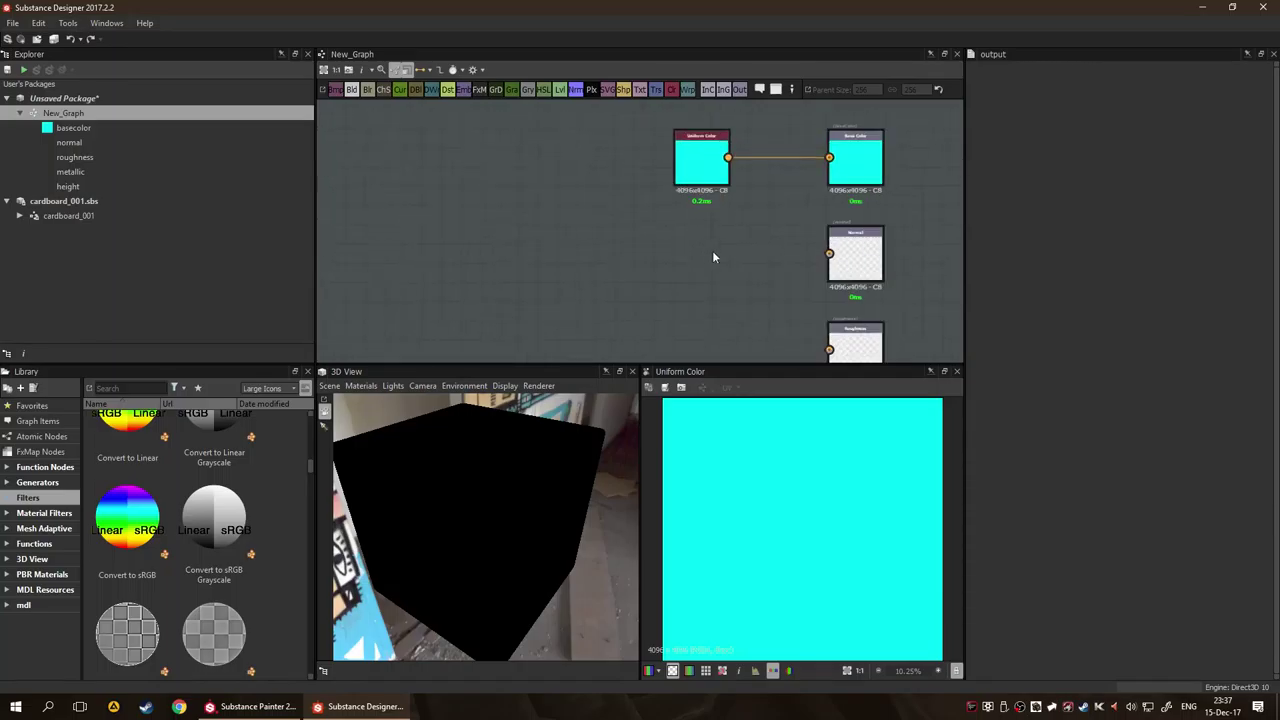
Add a Normal Color node wired into the Normal output, turning the cube glossy cyan.
key("space")
type("norm")
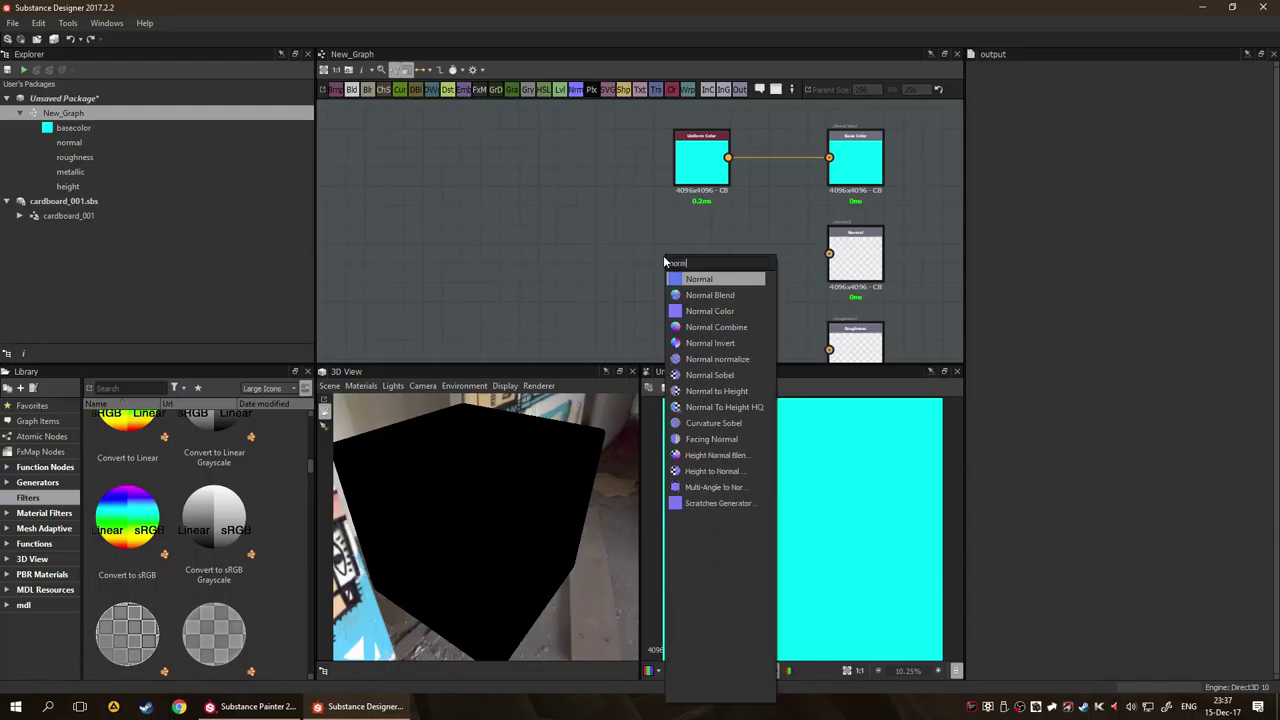
type("a")
key("Down")
key("Down")
key("Return")
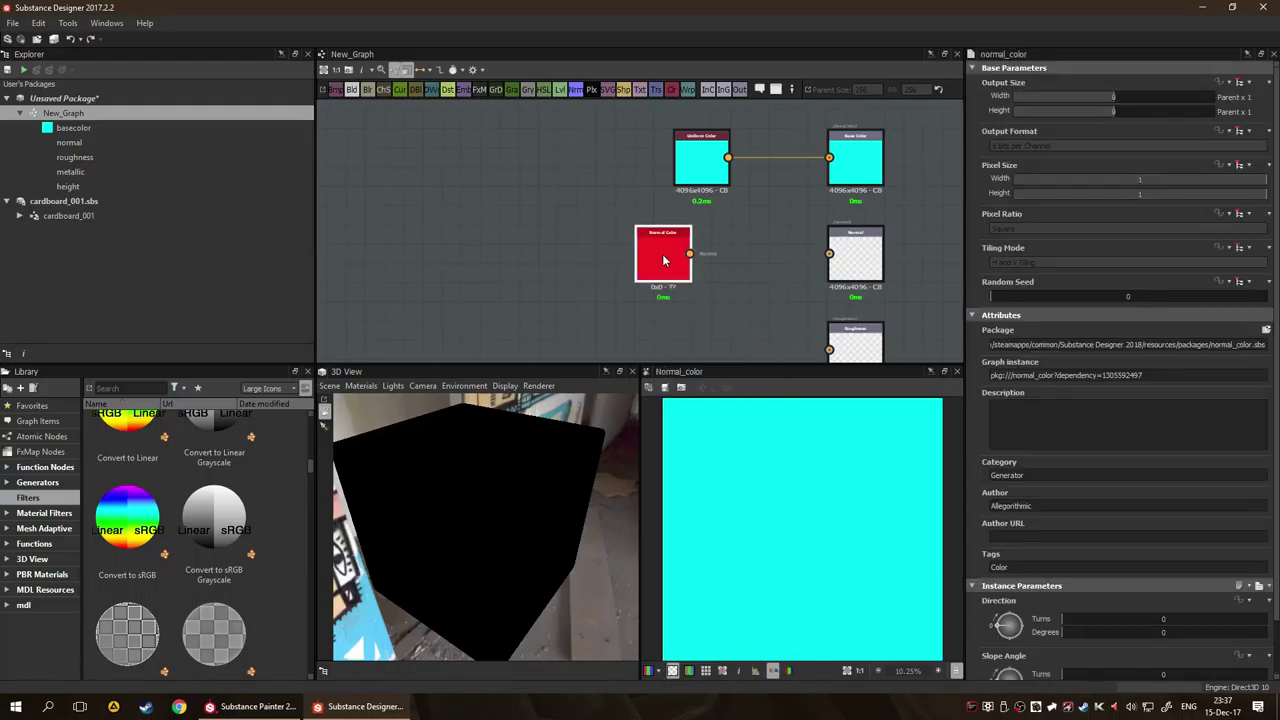
left_click_drag(690, 254, 840, 253)
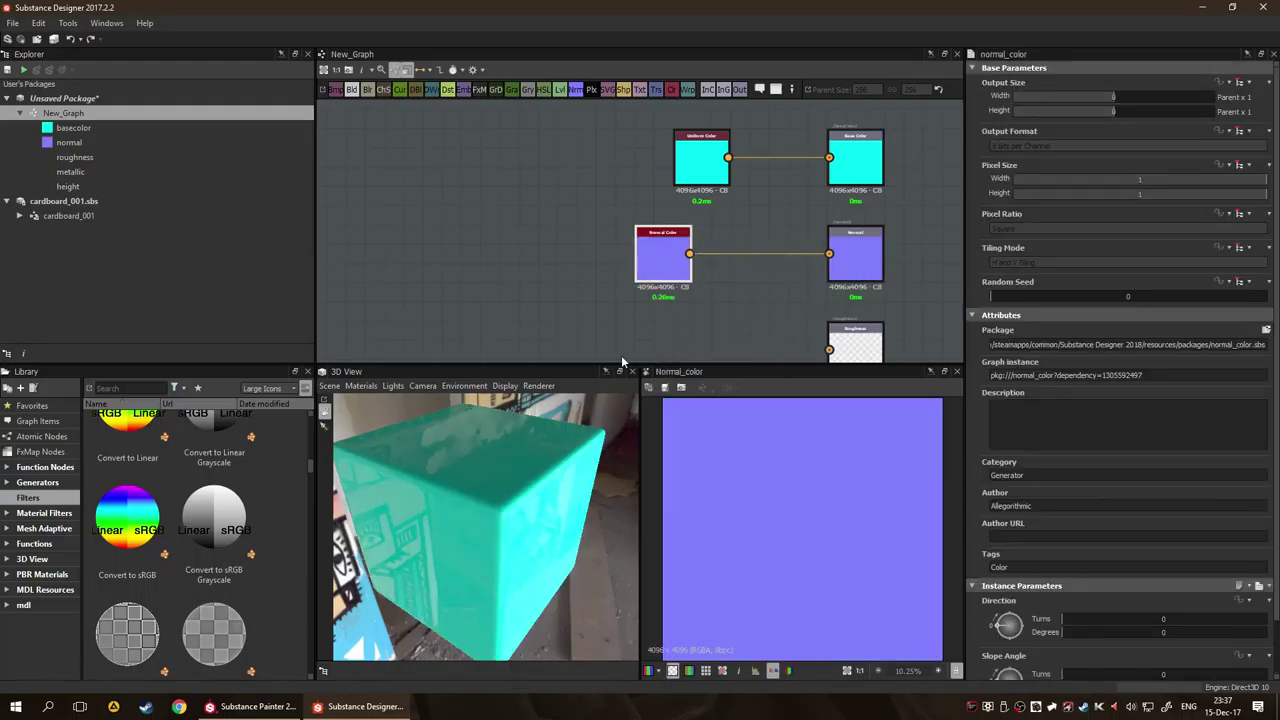
left_click_drag(655, 257, 696, 264)
mouse_move(552, 485)
left_mouse_down()
mouse_move(591, 448)
mouse_move(548, 463)
left_mouse_up()
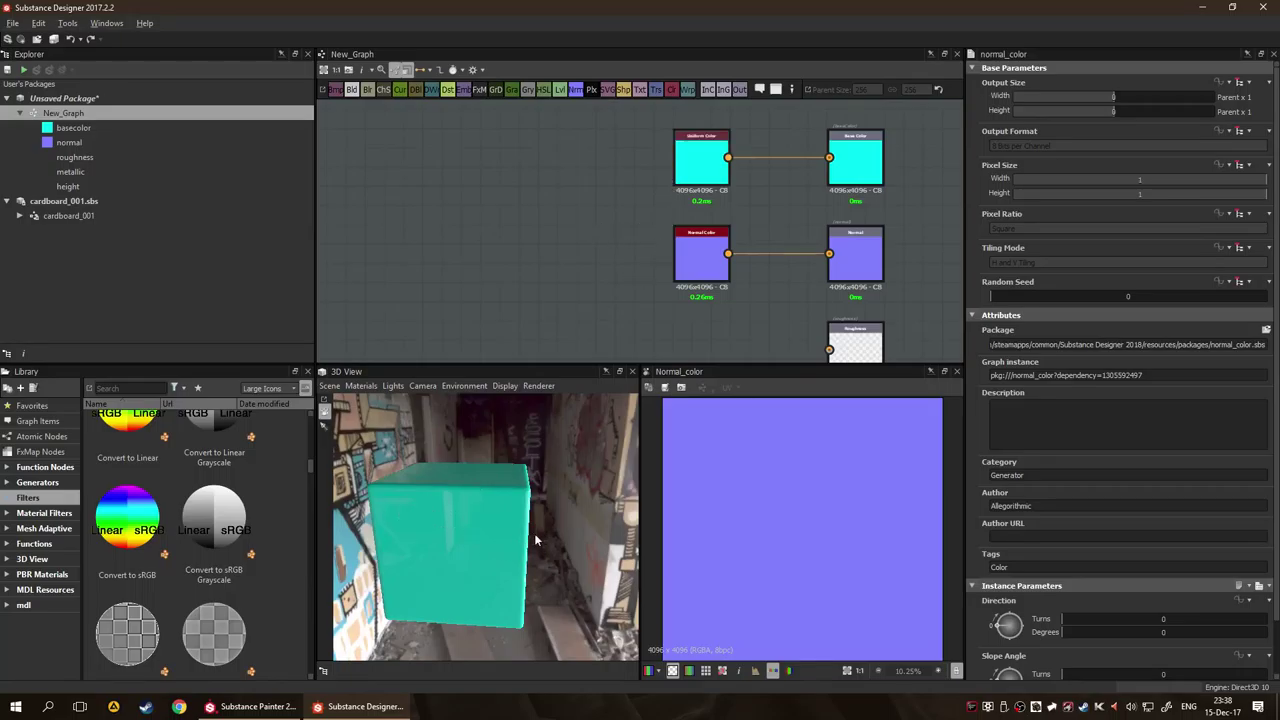
mouse_move(534, 540)
left_mouse_down()
mouse_move(543, 529)
mouse_move(530, 515)
left_mouse_up()
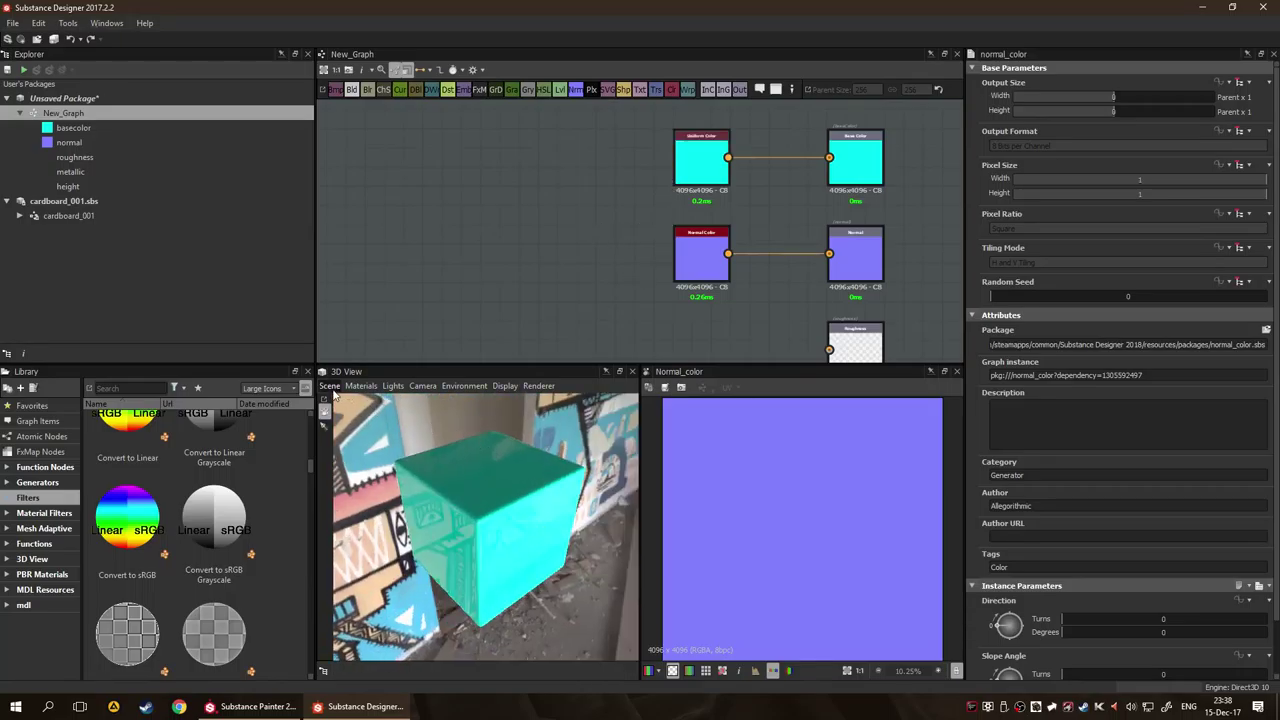
Preview the material on a sphere, then a cylinder, then switch back to a rounded cube.
left_click(330, 386)
left_click(381, 515)
left_click_drag(530, 495, 520, 460)
left_click(330, 386)
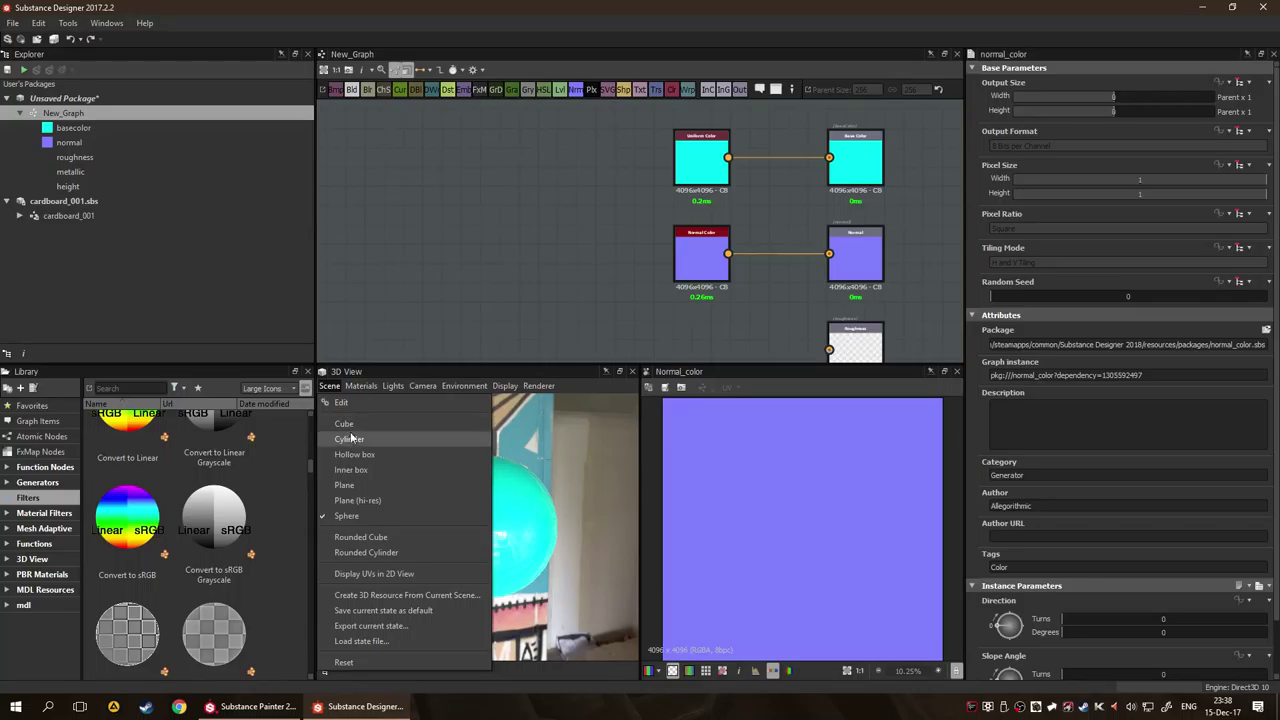
left_click(350, 438)
left_click_drag(604, 564, 460, 520)
left_click(361, 386)
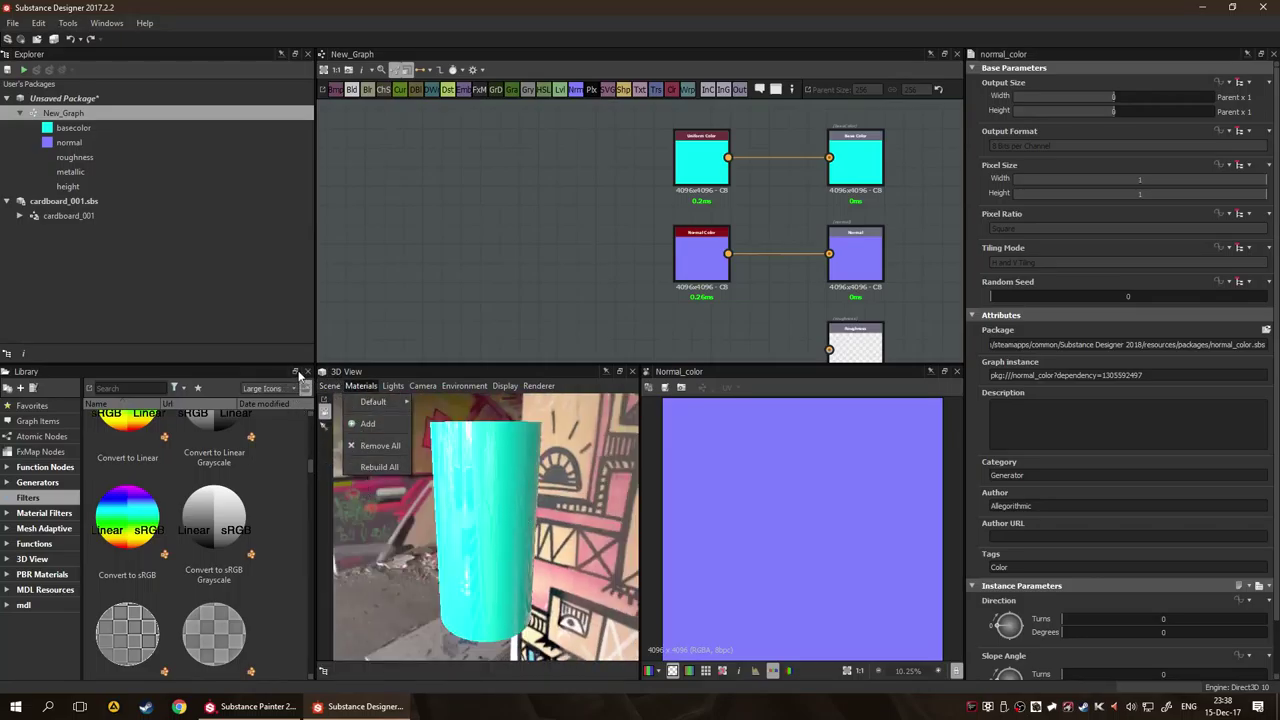
left_click(330, 386)
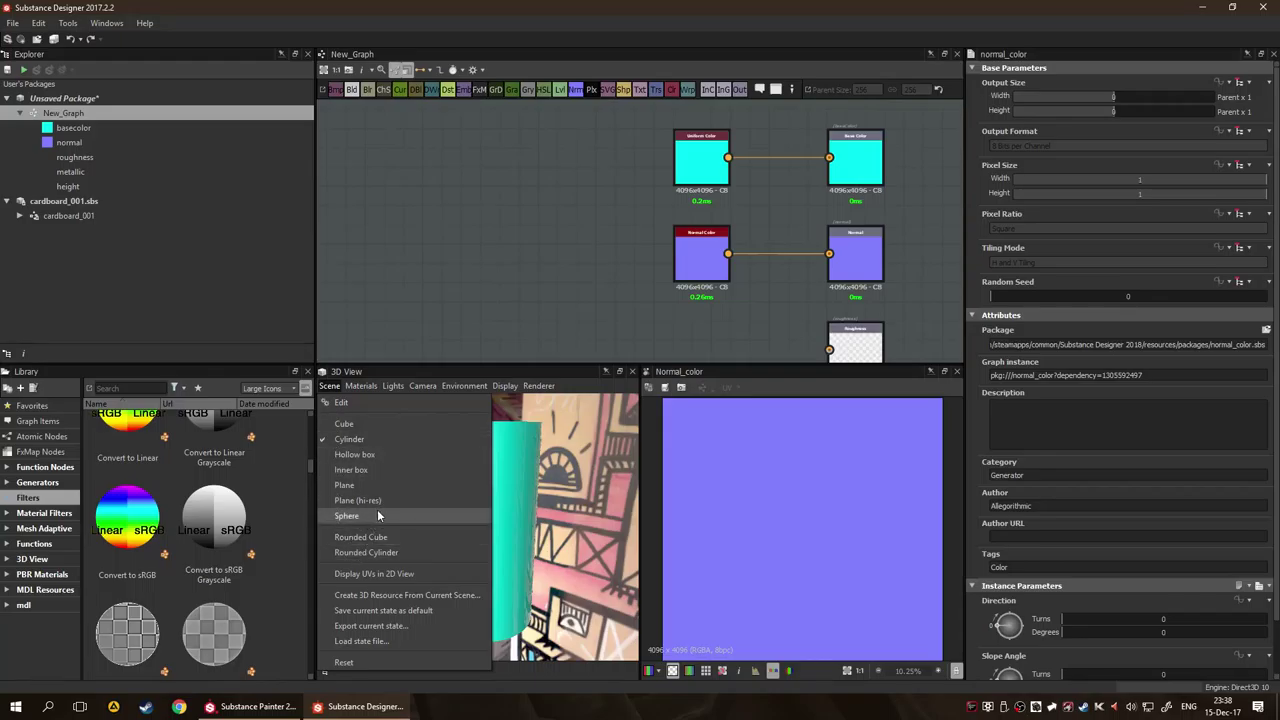
left_click(380, 537)
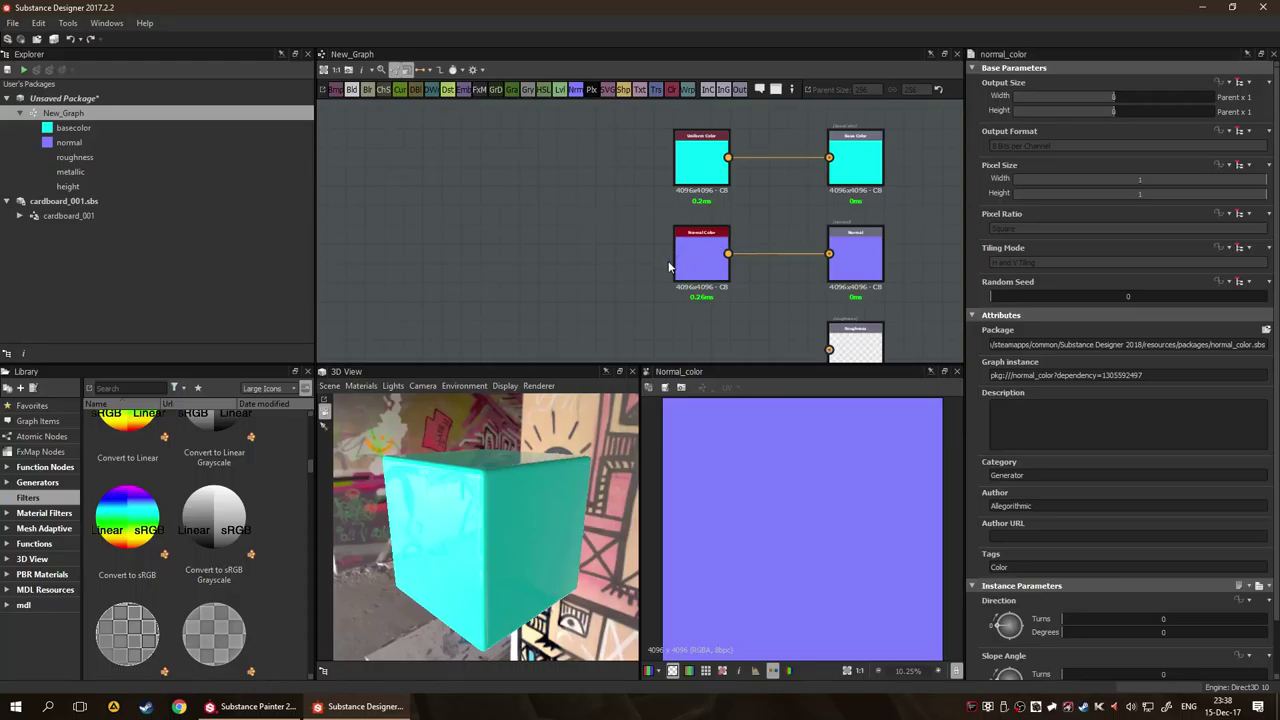
left_click(614, 237)
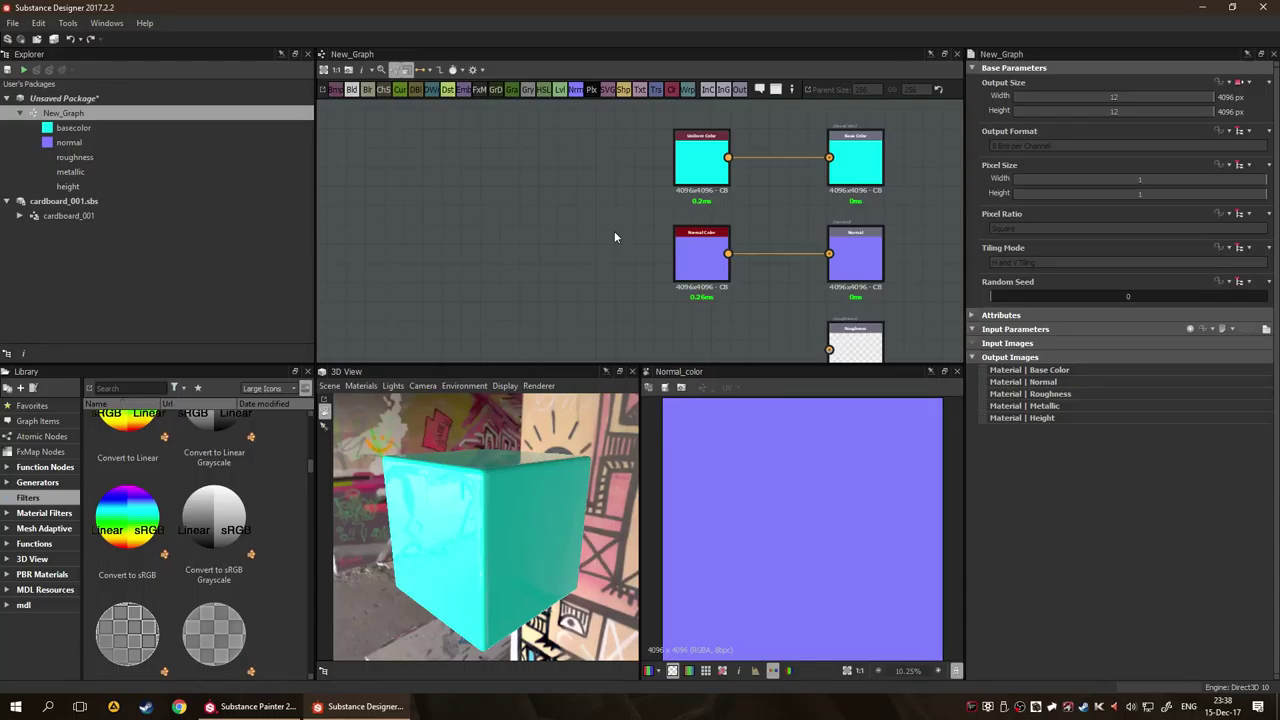
Close the node list unused, zoom out the graph, and drag Uniform Color further left.
key("space")
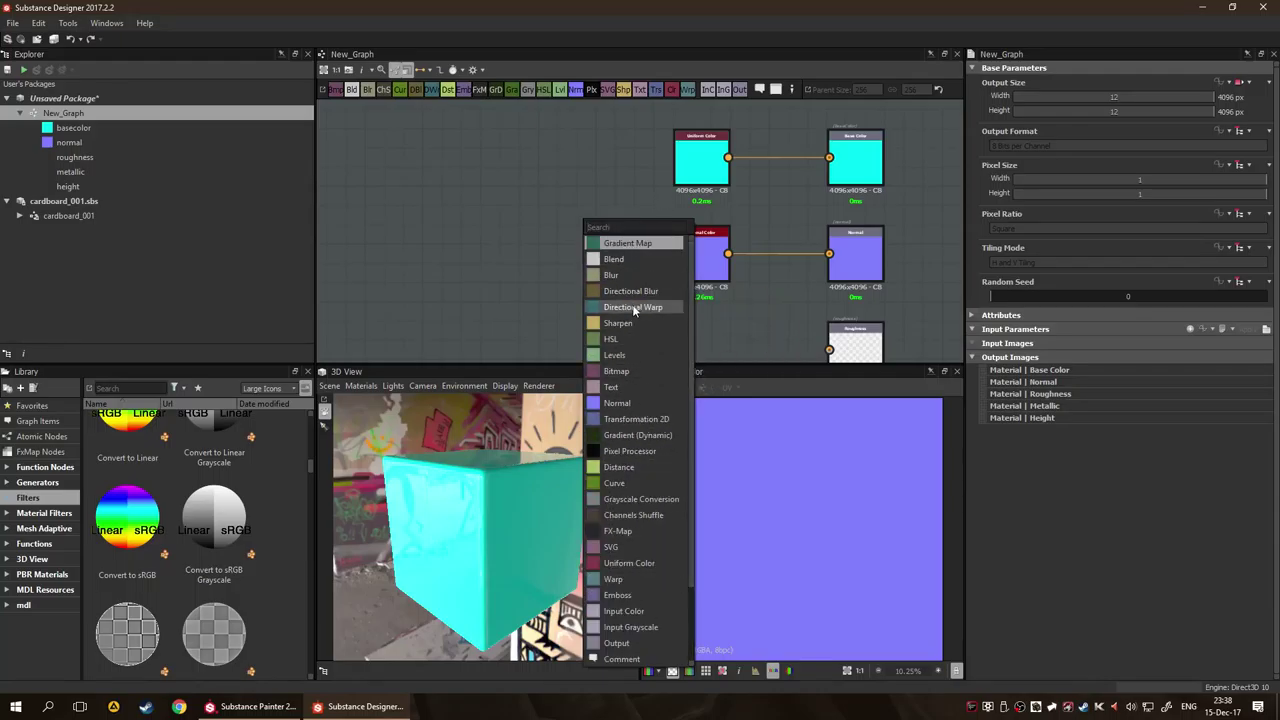
scroll(633, 310, "down", 1)
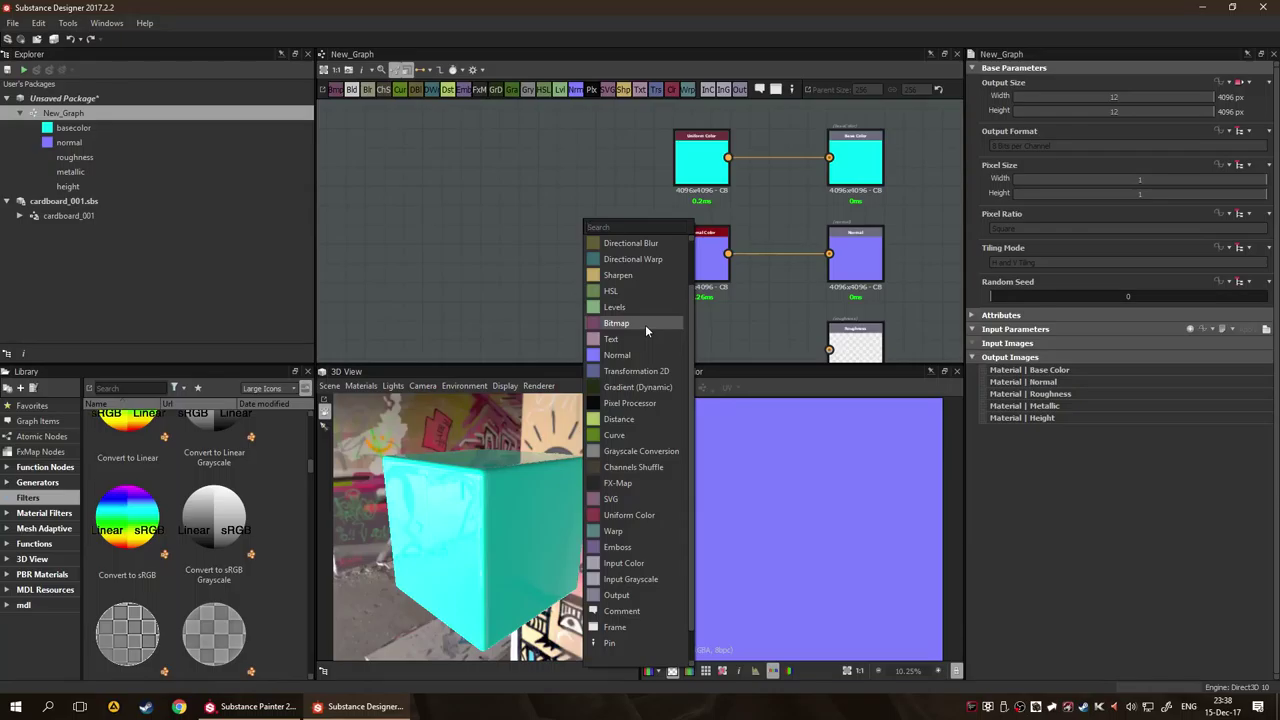
scroll(647, 330, "down", 1)
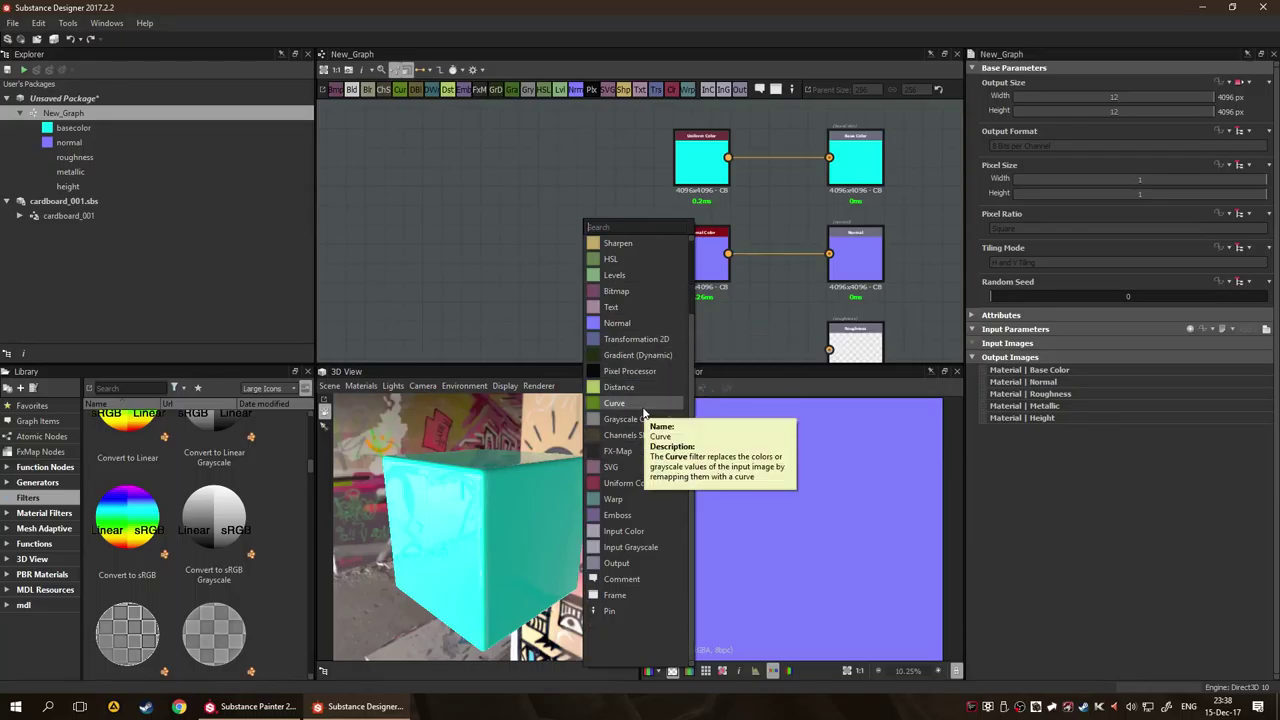
left_click(517, 266)
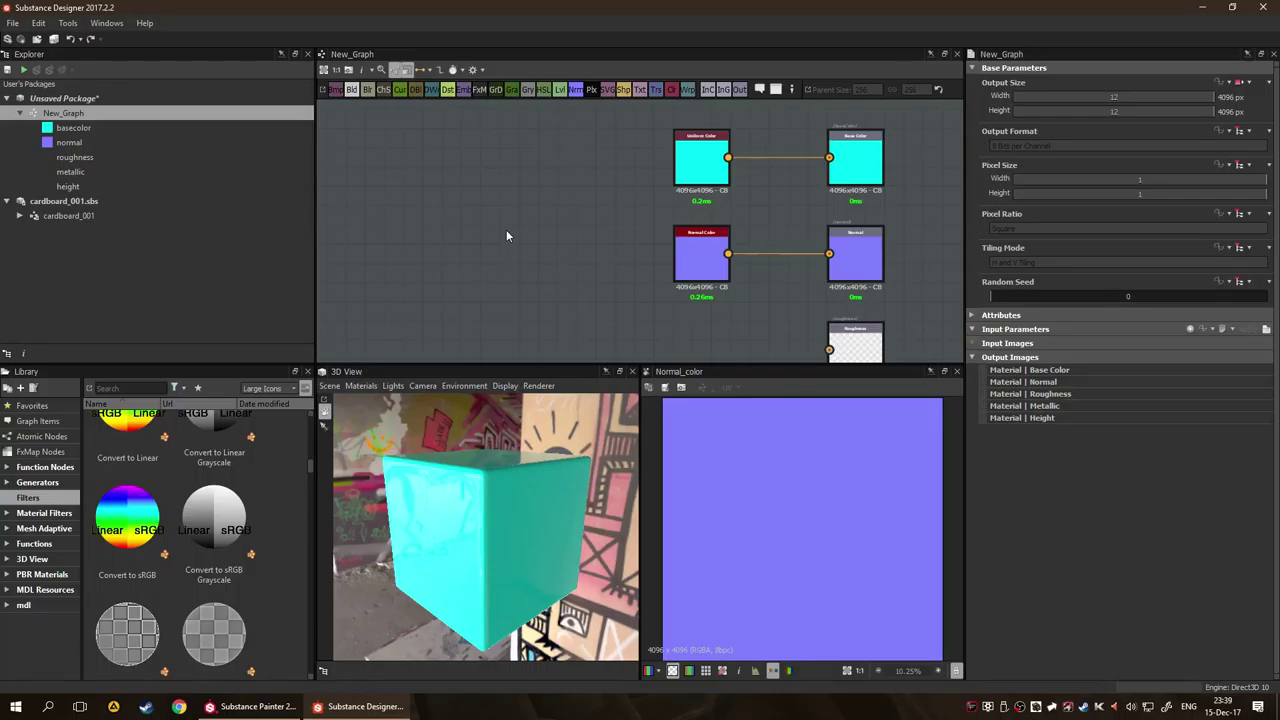
scroll(506, 233, "down", 1)
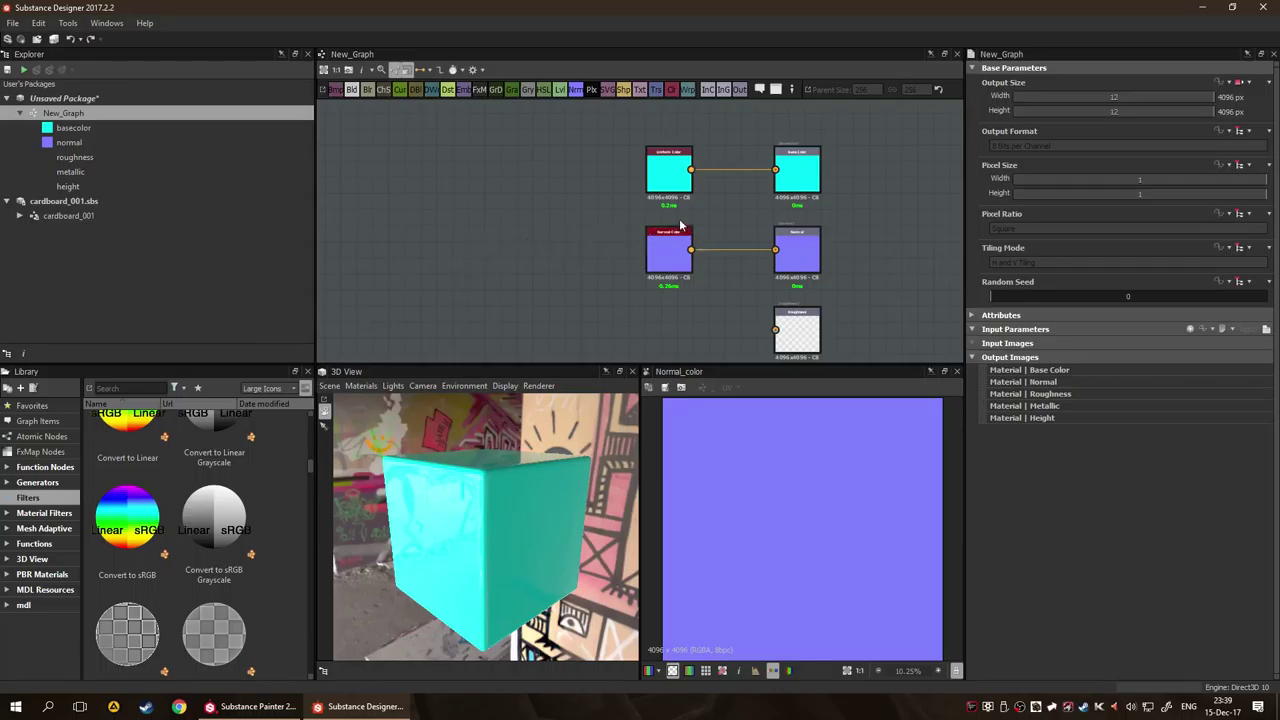
mouse_move(678, 182)
left_mouse_down()
mouse_move(490, 208)
mouse_move(428, 155)
mouse_move(433, 181)
mouse_move(674, 165)
left_mouse_up()
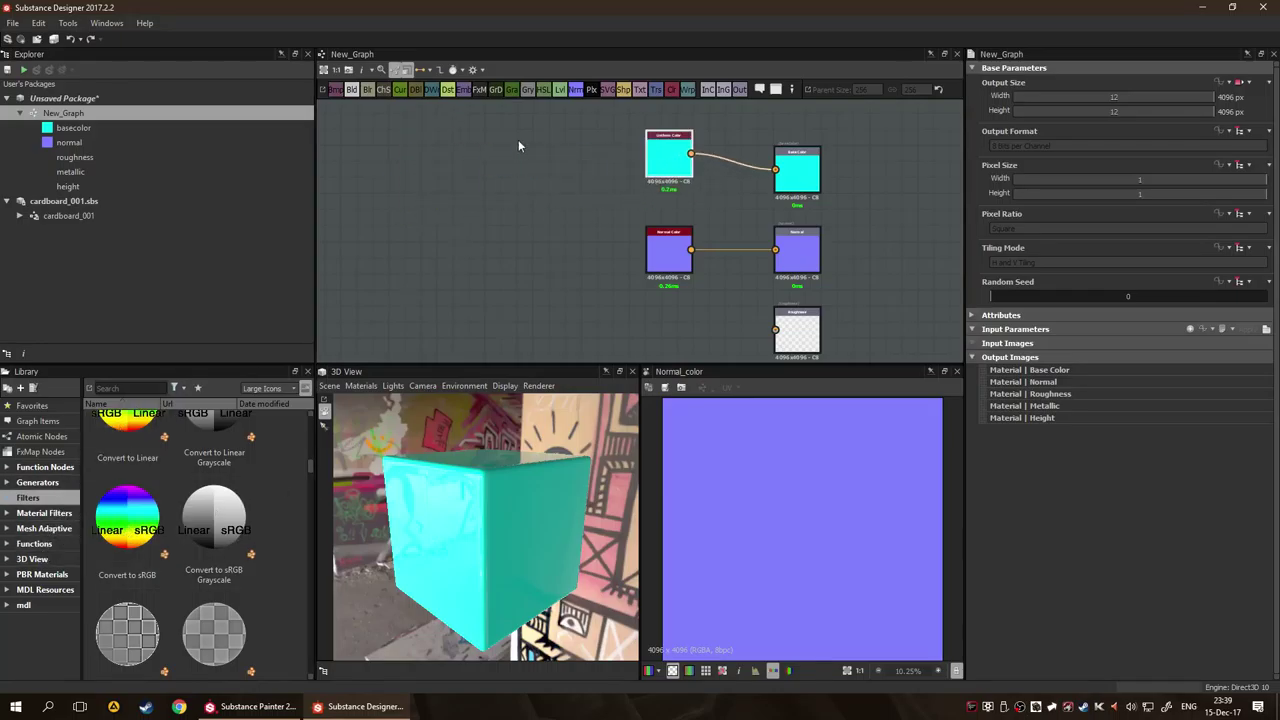
Add a Blue Noise Fast node and move it to the left of the graph.
key("space")
type("noise")
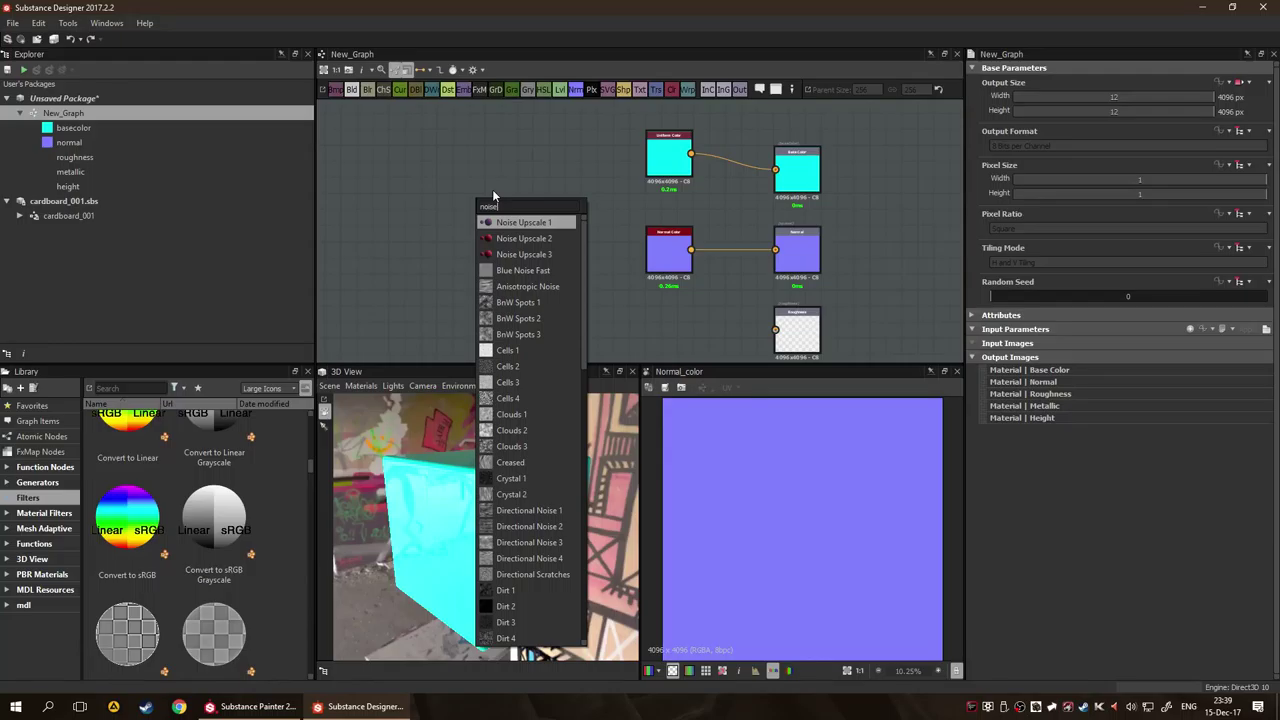
key("Down")
key("Down")
key("Down")
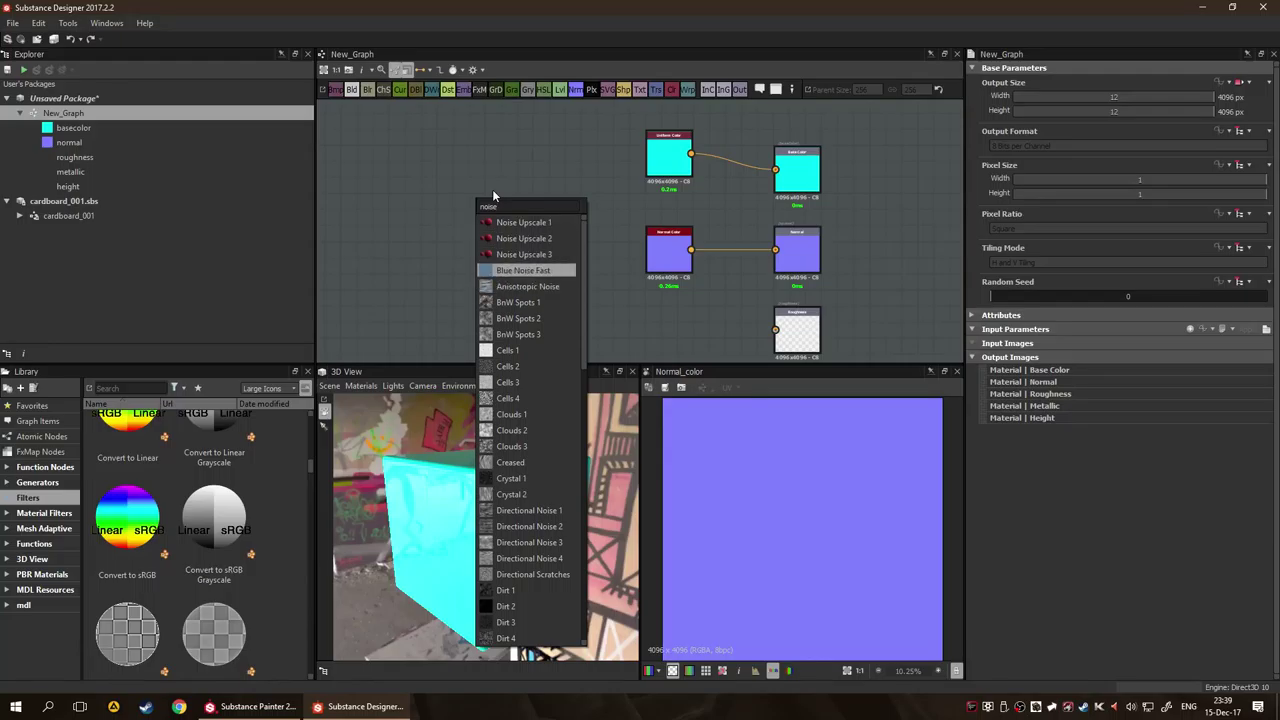
key("Return")
left_click_drag(474, 208, 361, 208)
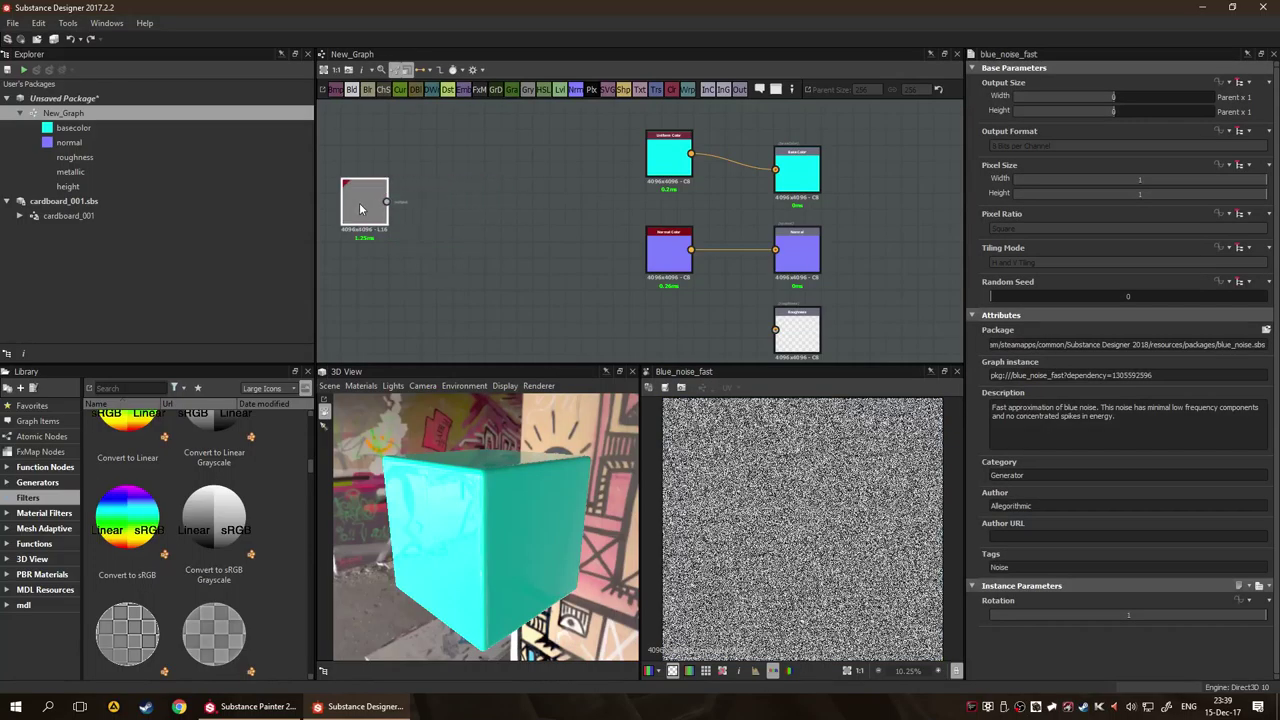
scroll(454, 209, "up", 2)
left_click_drag(454, 209, 613, 228)
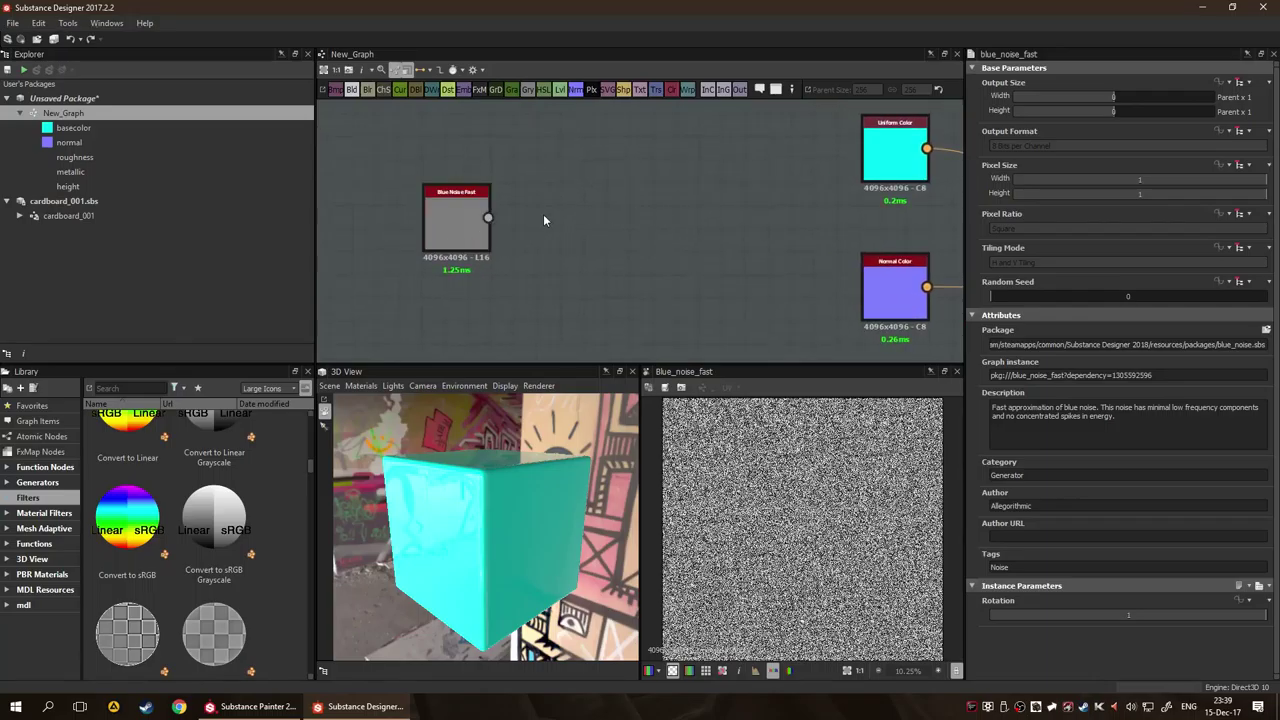
Insert a Levels node and place it just above Blue Noise Fast.
key("space")
type("levels")
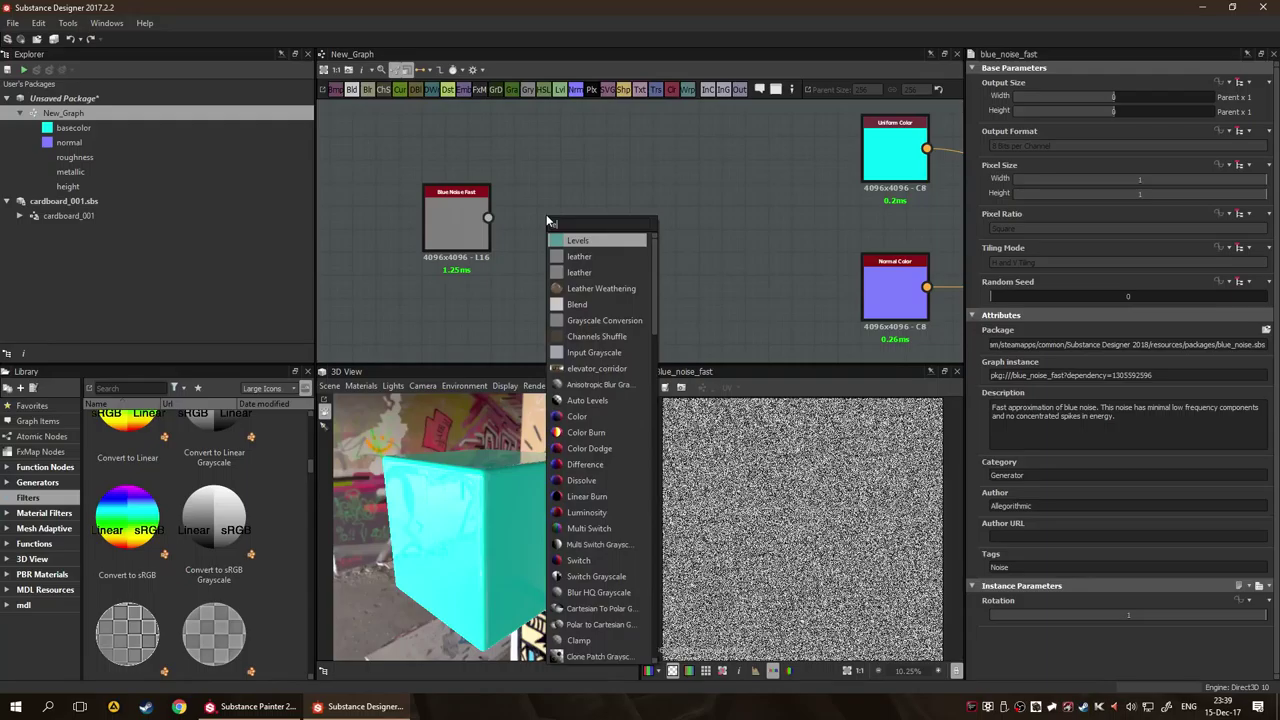
key("Return")
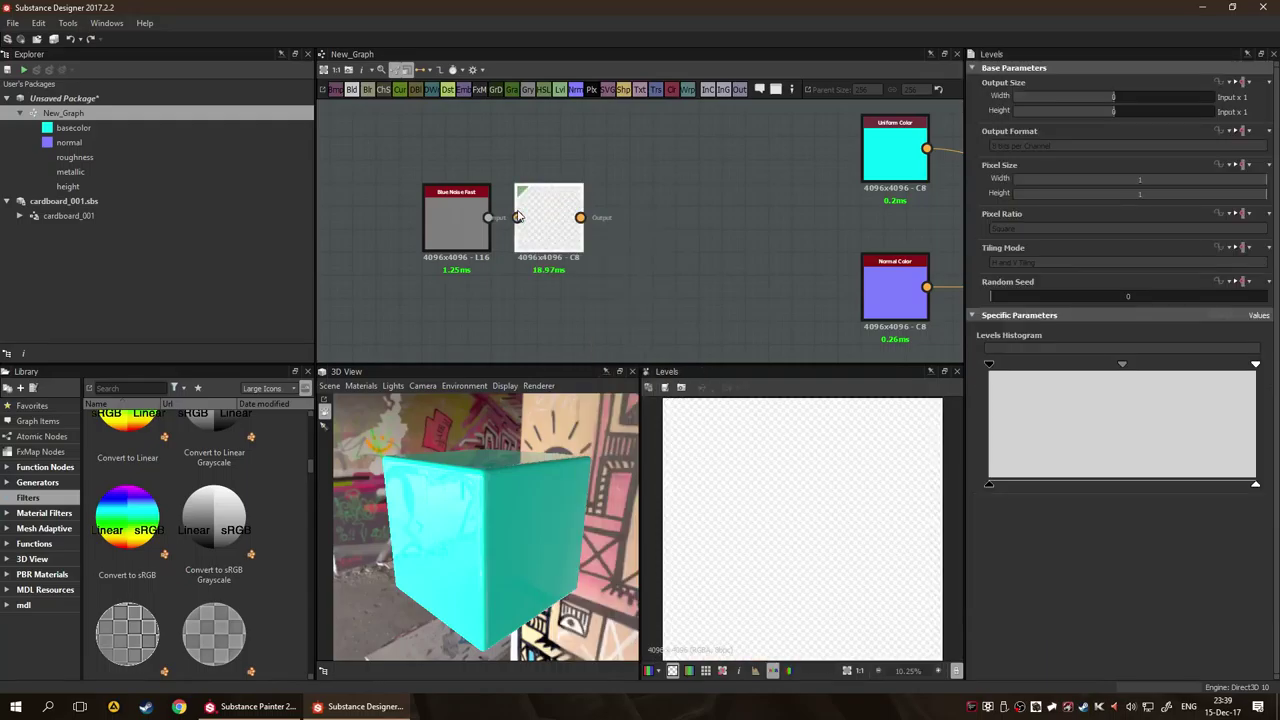
left_click_drag(566, 251, 566, 158)
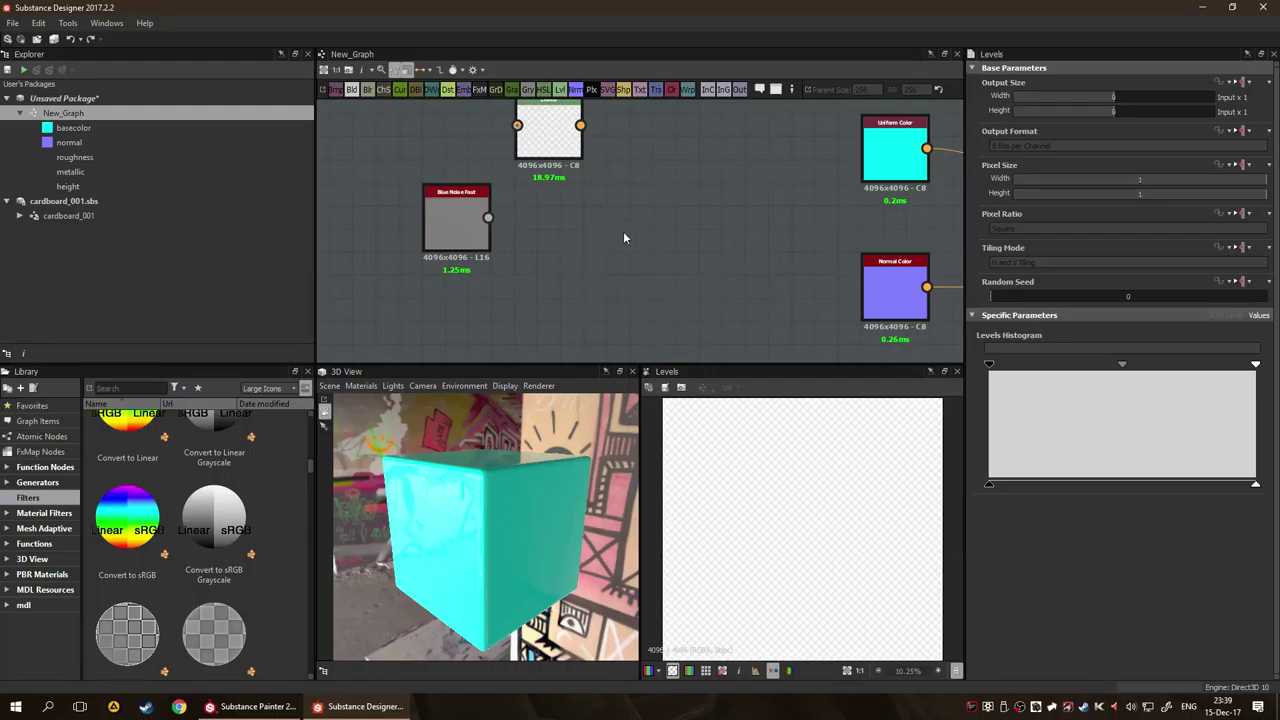
left_click_drag(560, 135, 594, 135)
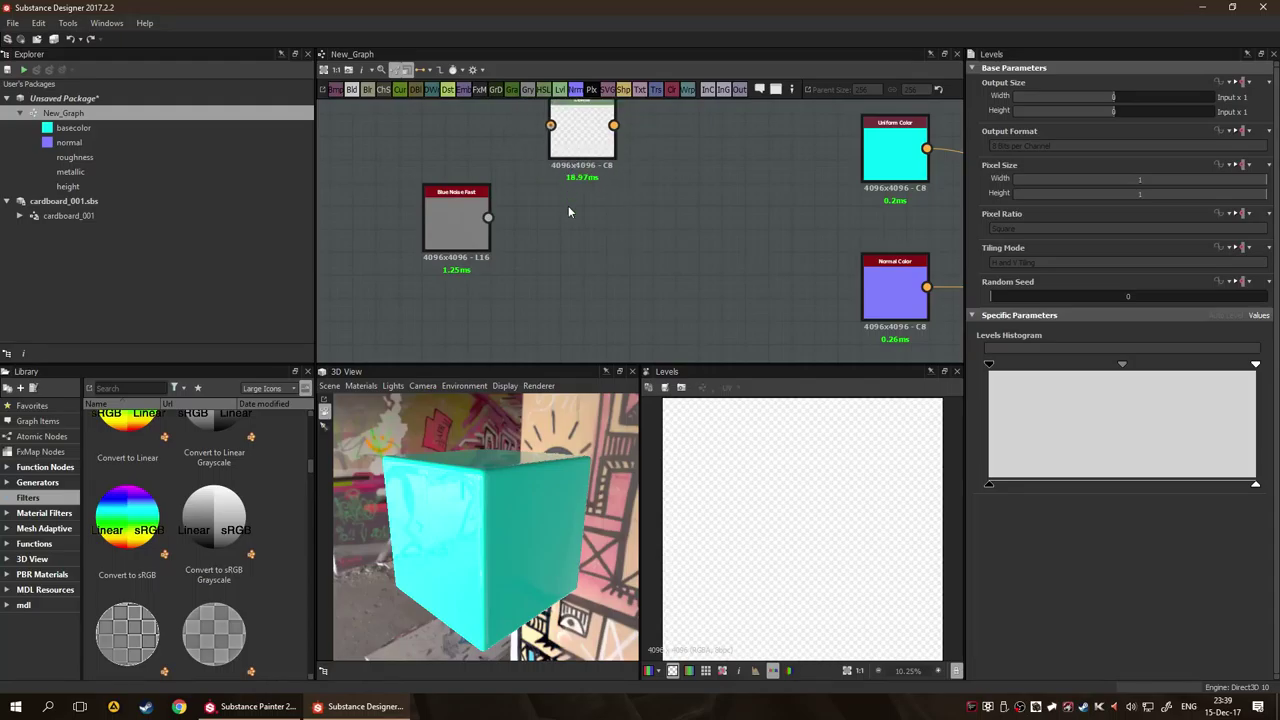
left_click(555, 262)
key("space")
type("histo")
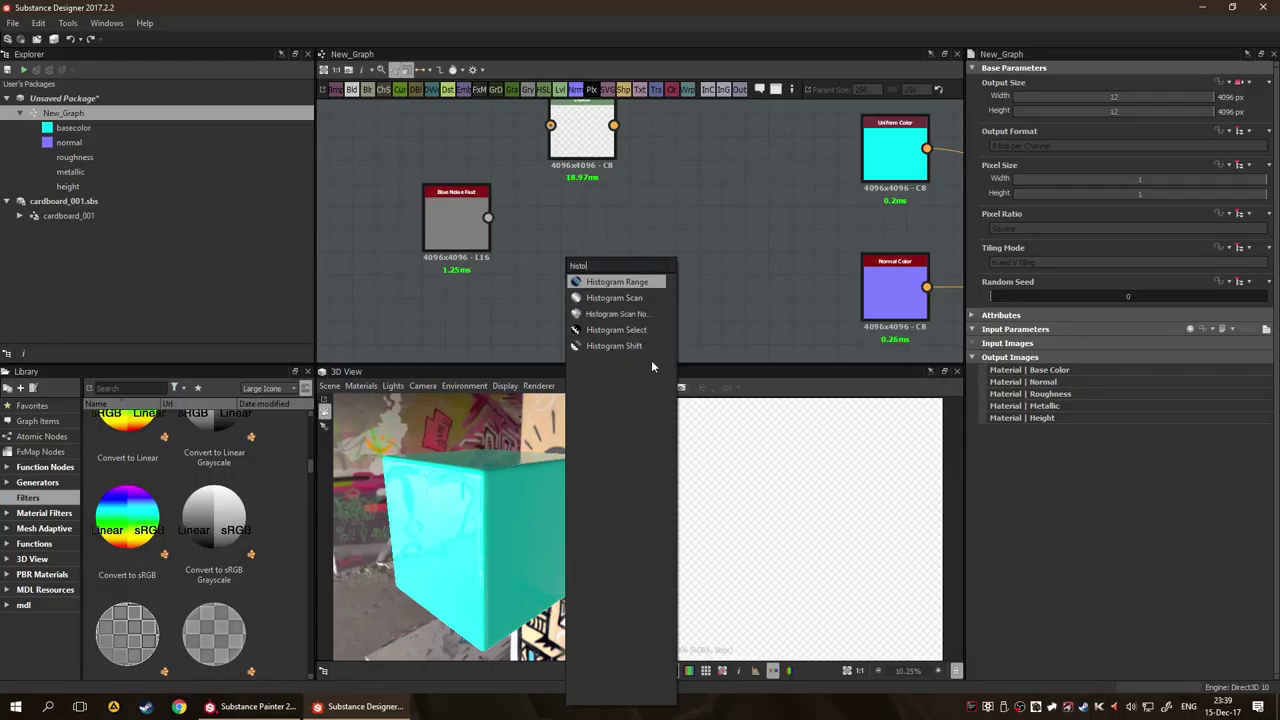
Add an HSL node from the node list and preview the Blue Noise Fast output in 2D.
key("Escape")
key("space")
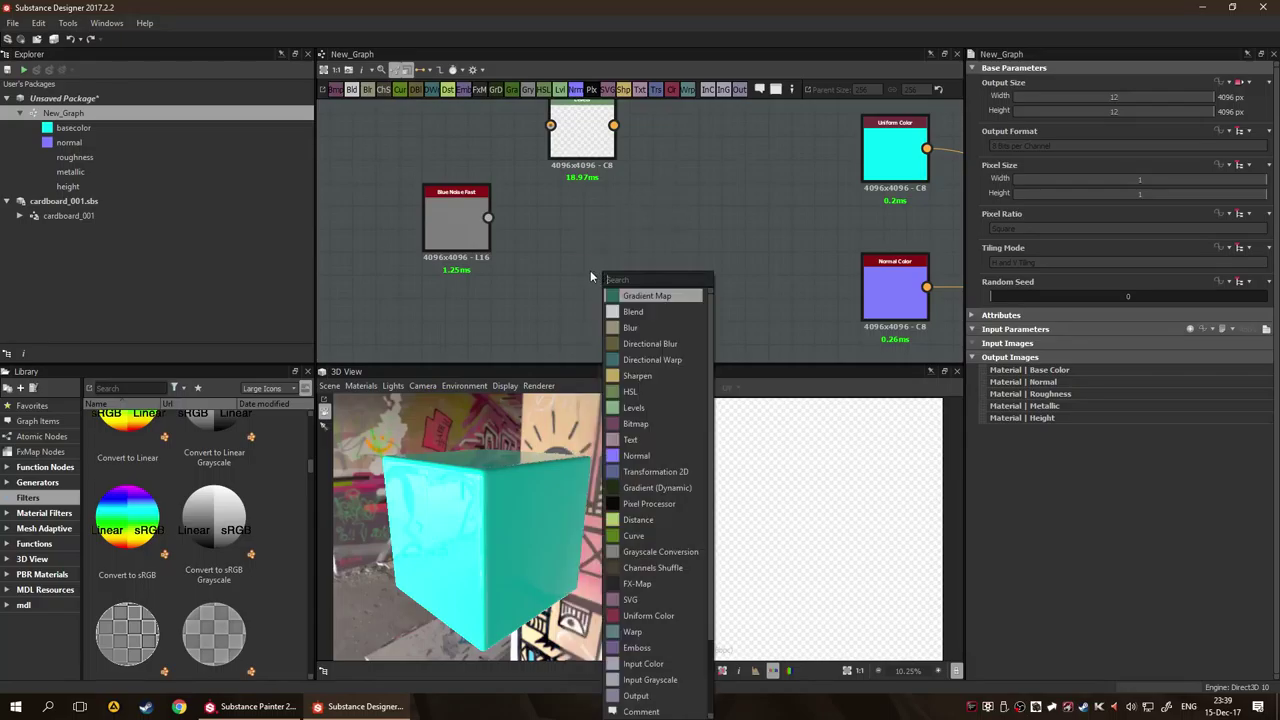
left_click(666, 390)
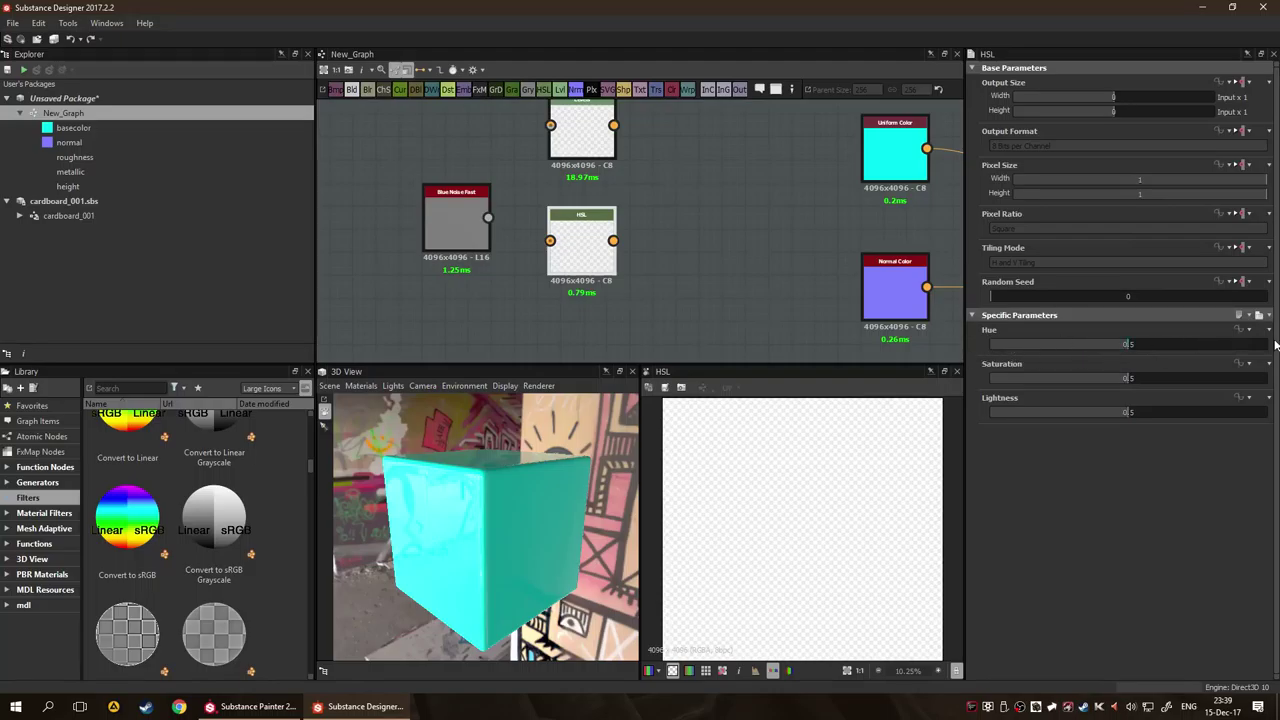
double_click(450, 227)
left_click(746, 226)
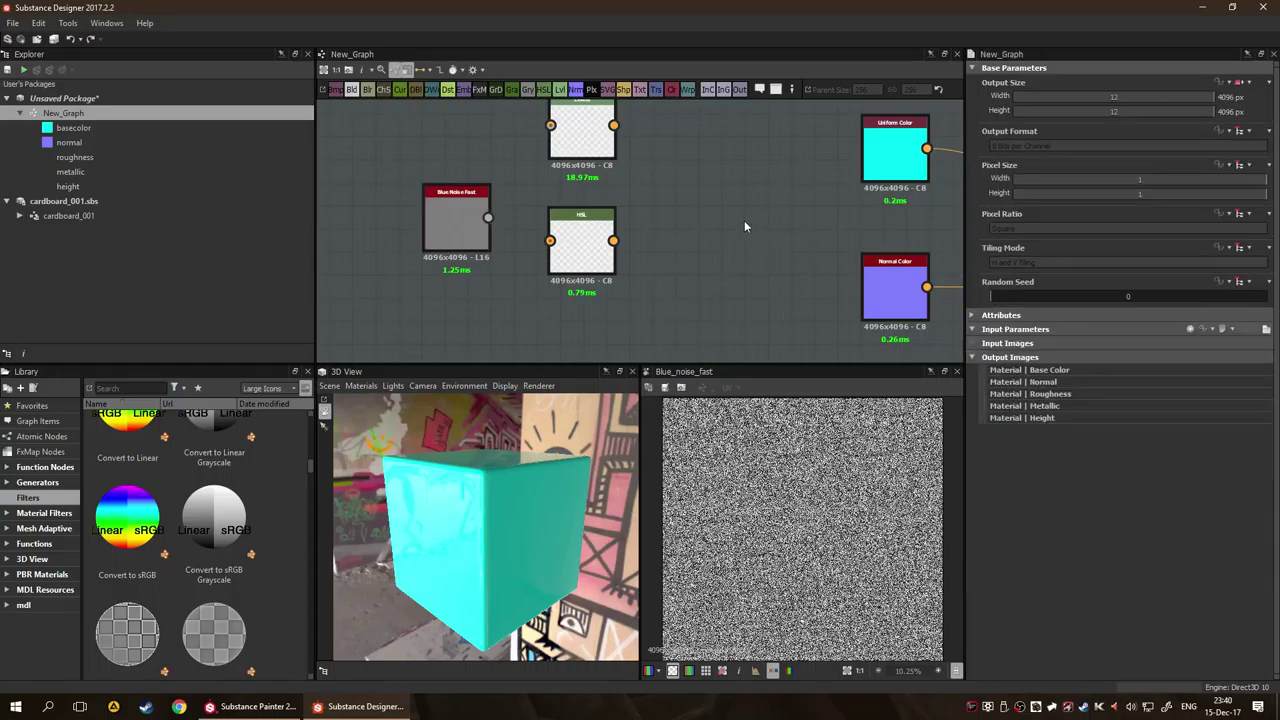
Try several graph Random Seed values, then reset it to 0.
left_click(1156, 297)
key("ctrl+z")
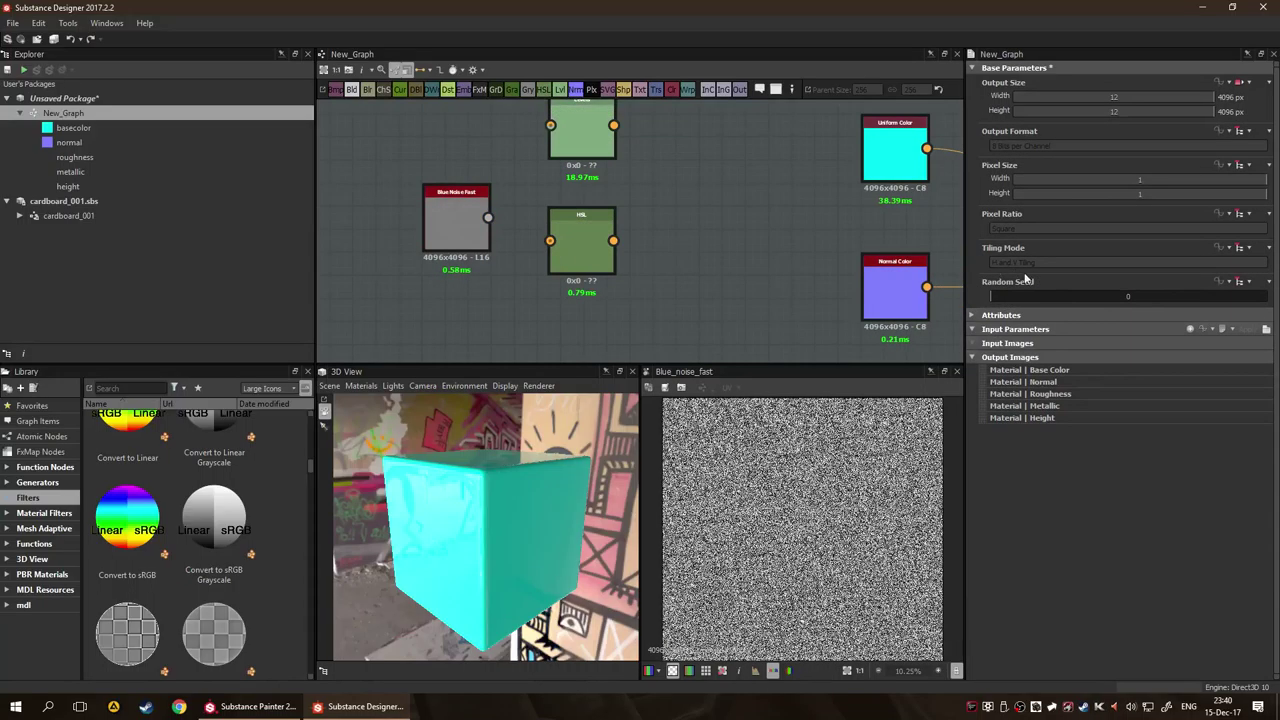
left_click(1041, 298)
left_click(1127, 296)
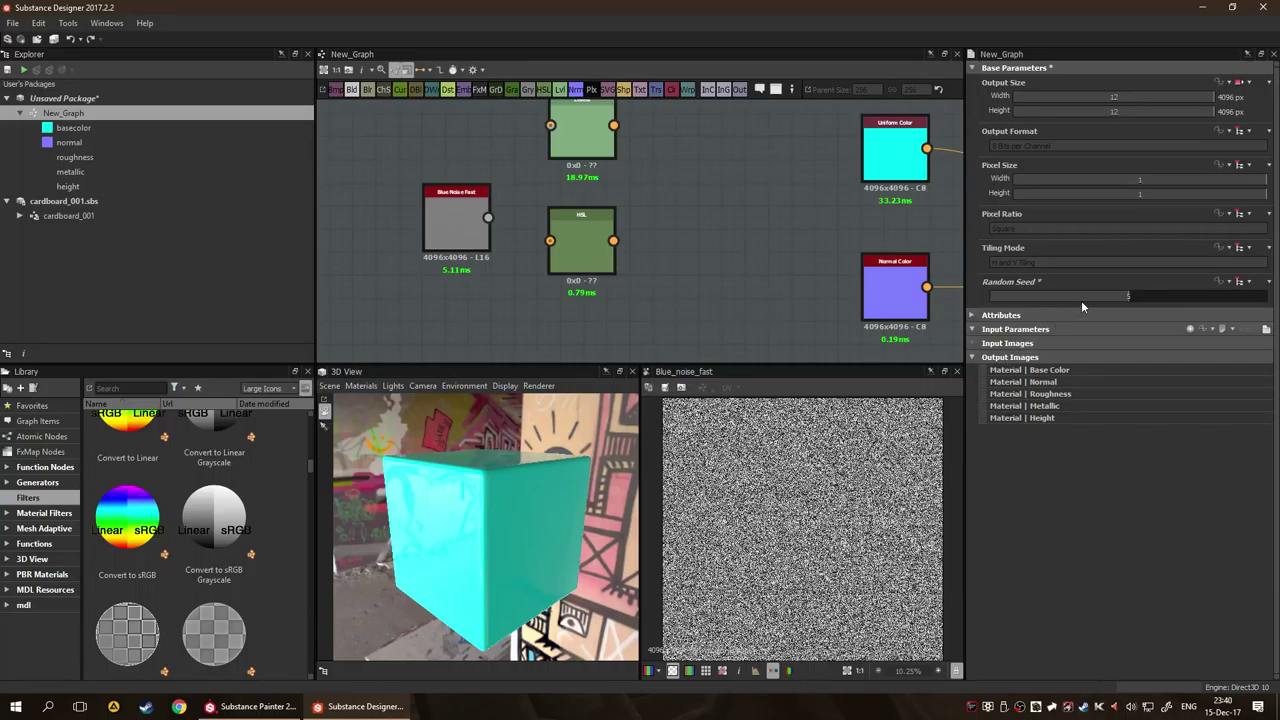
left_click_drag(1082, 298, 988, 298)
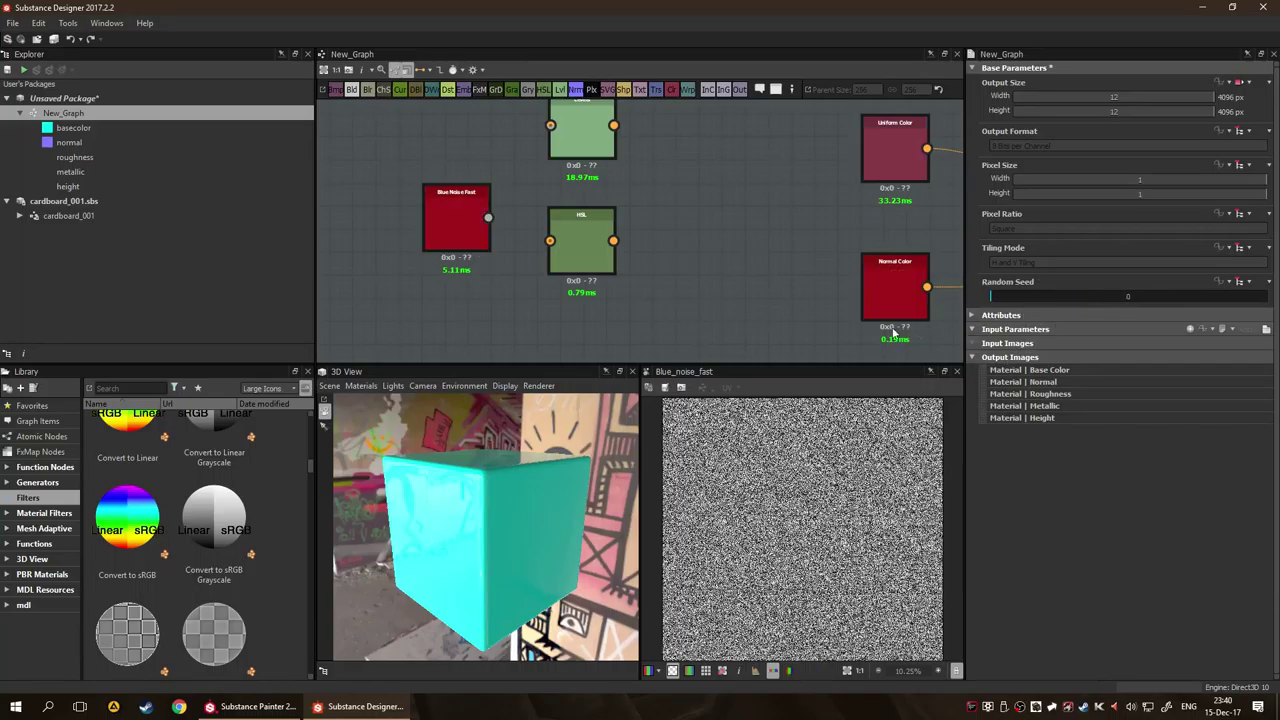
Select Blue Noise Fast and vary its own random seed, starting at 3.
left_click(463, 228)
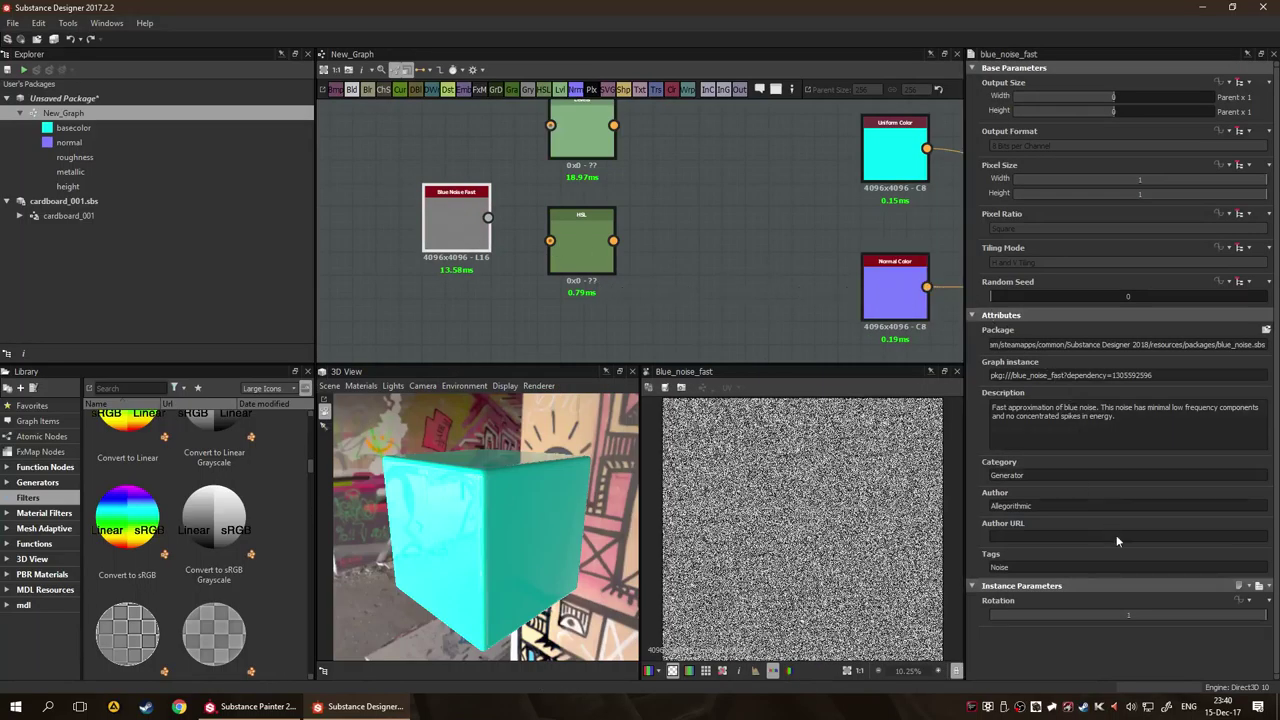
left_click(1072, 297)
left_click_drag(1072, 303, 1012, 297)
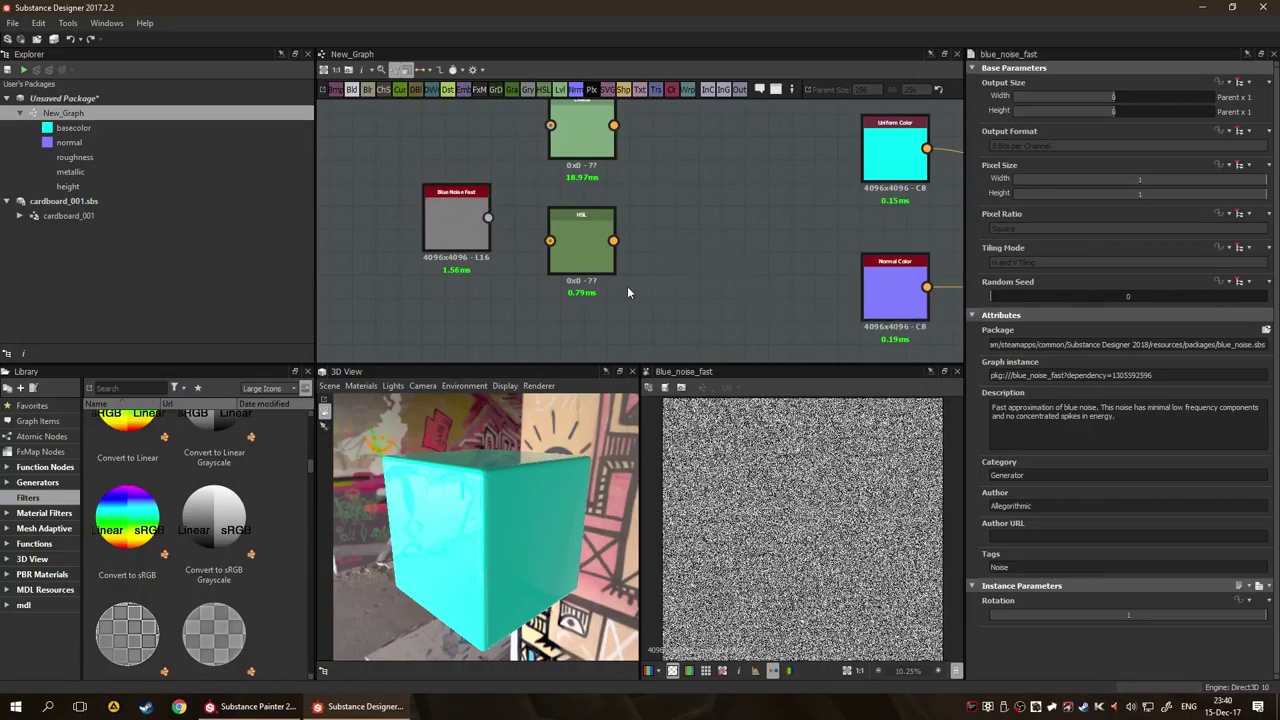
key("space")
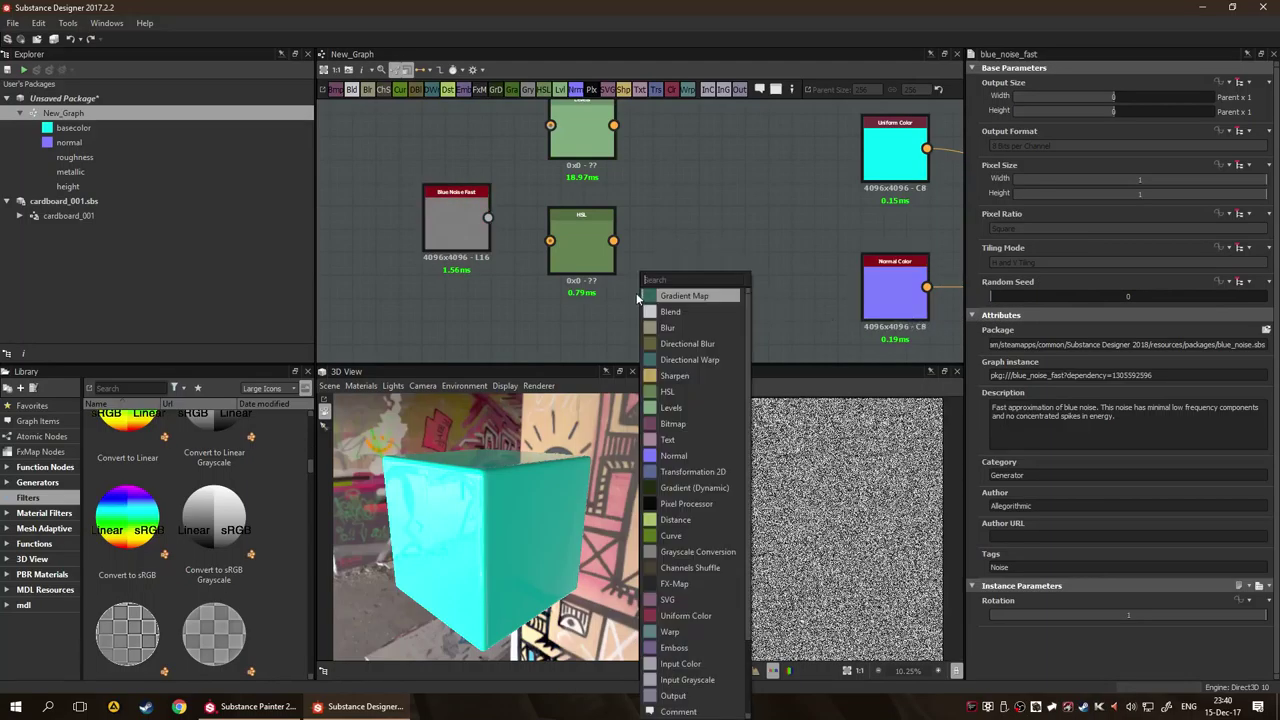
Cancel an accidental Bitmap creation and add a Normal node near the outputs.
left_click(699, 424)
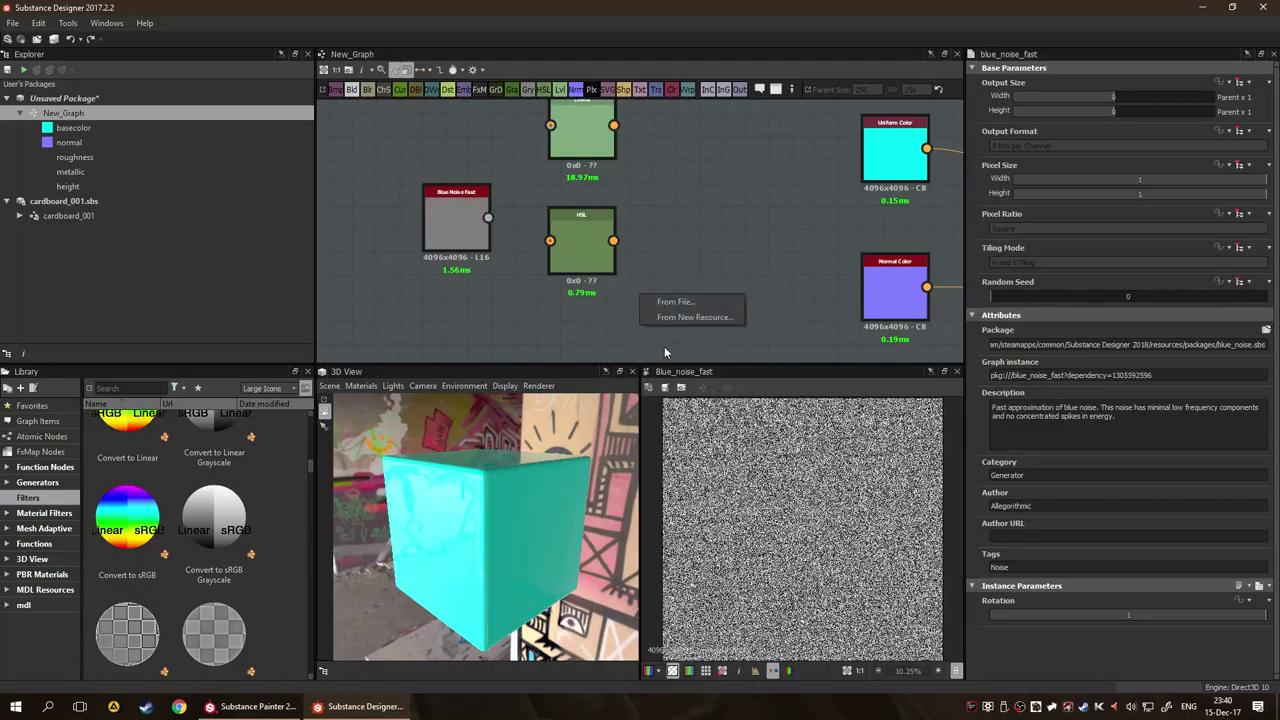
left_click(712, 318)
key("Escape")
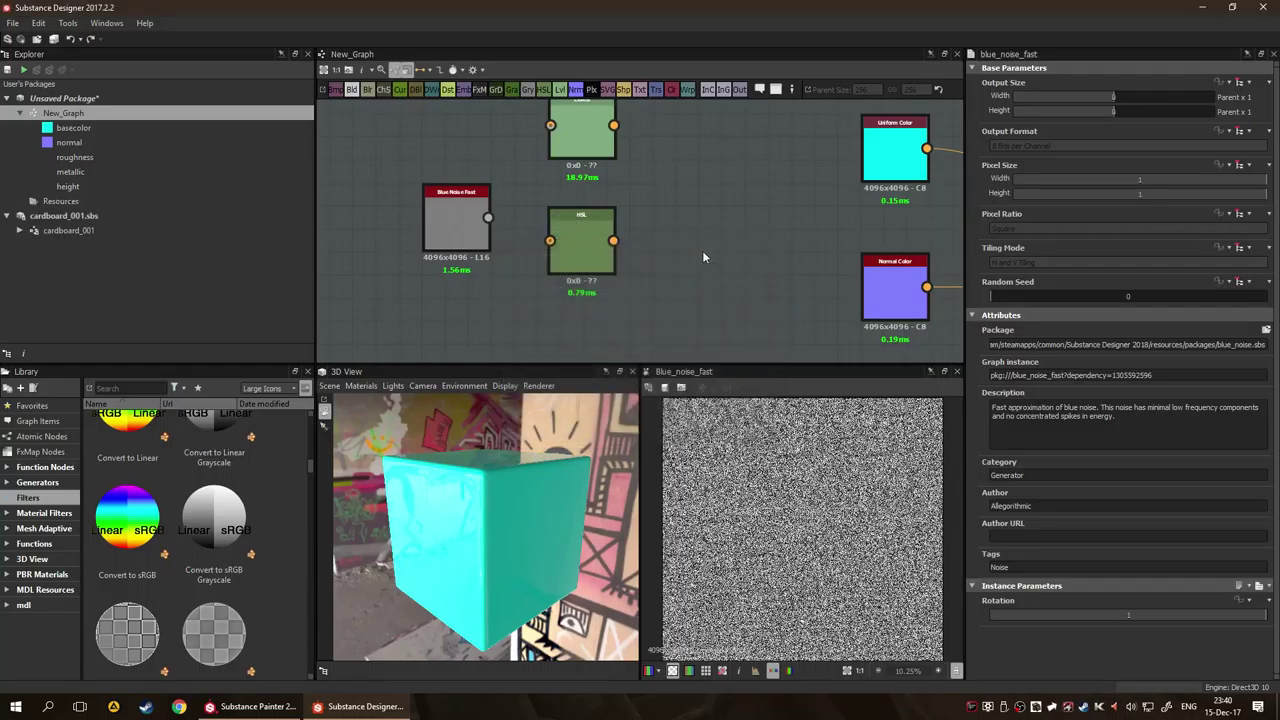
key("space")
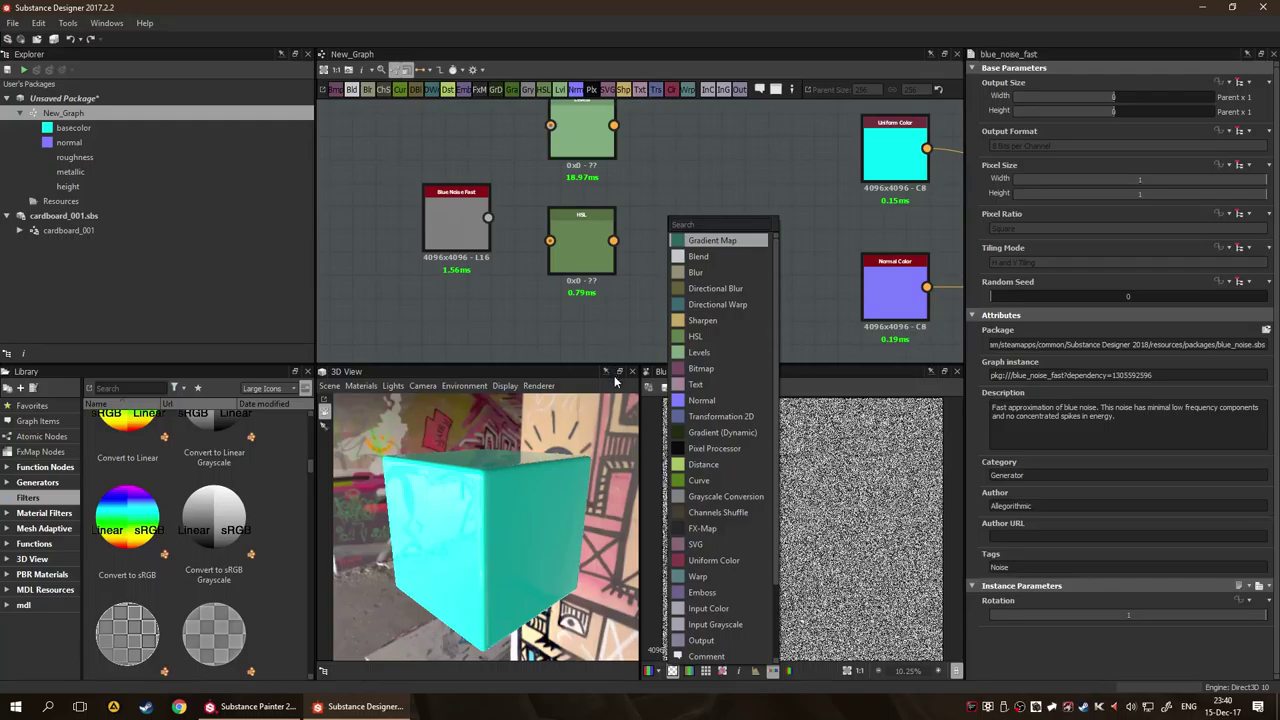
left_click(690, 400)
left_click_drag(675, 245, 757, 290)
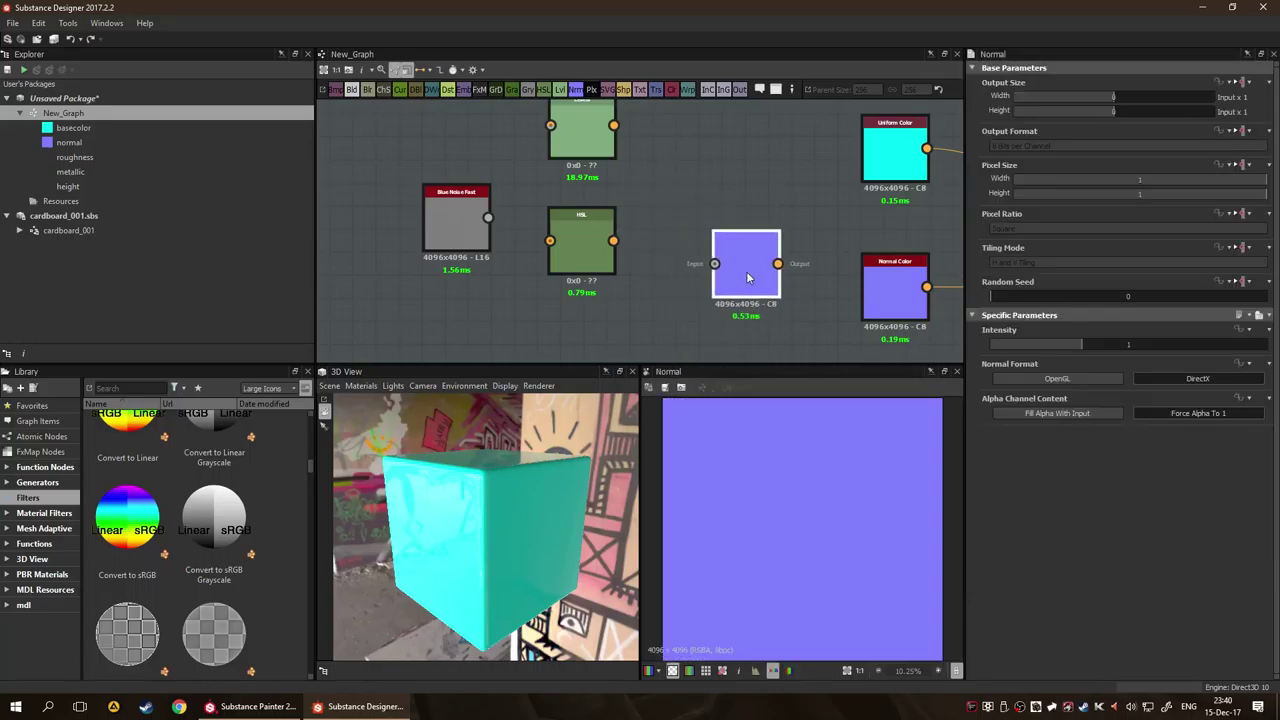
Delete the Normal Color node and place the Normal node beside the Normal output.
left_click_drag(847, 295, 838, 238)
left_click(673, 232)
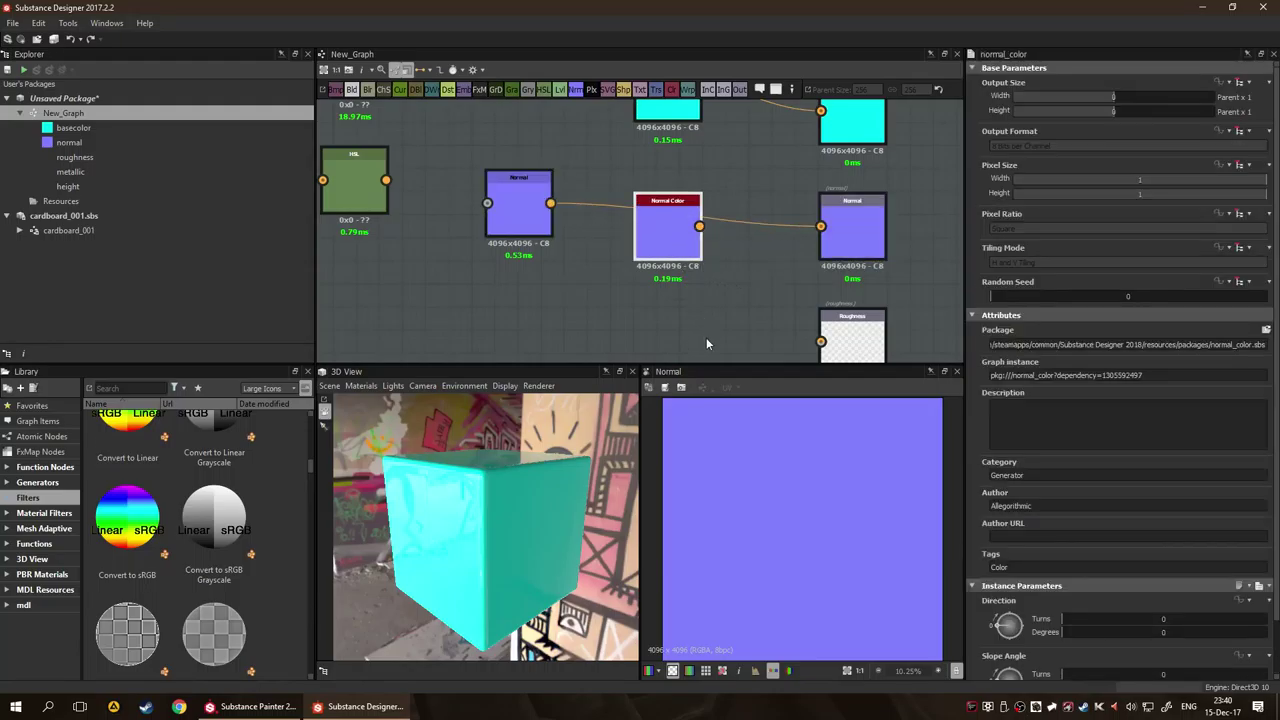
key("Delete")
left_click_drag(507, 217, 654, 262)
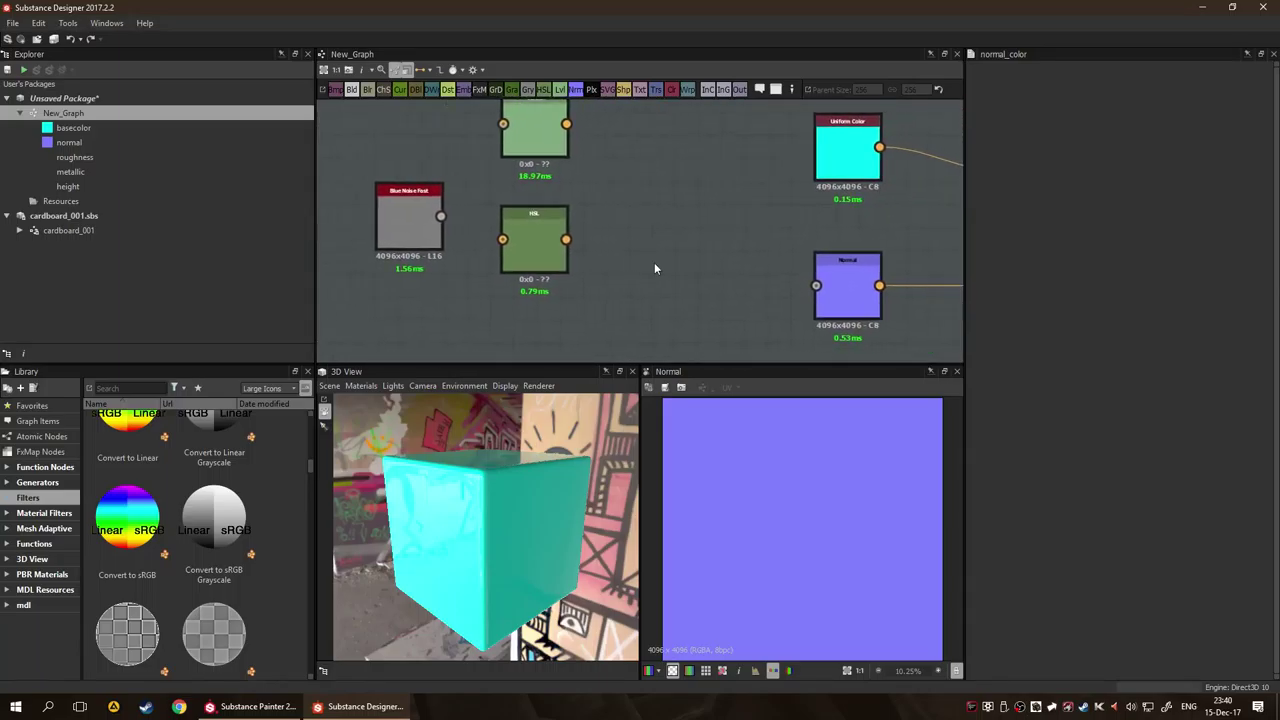
Add a Transformation 2D node and place it right beside Blue Noise Fast.
key("space")
left_click(745, 462)
left_click_drag(700, 232, 624, 256)
left_click_drag(410, 215, 386, 295)
left_click_drag(557, 301, 448, 286)
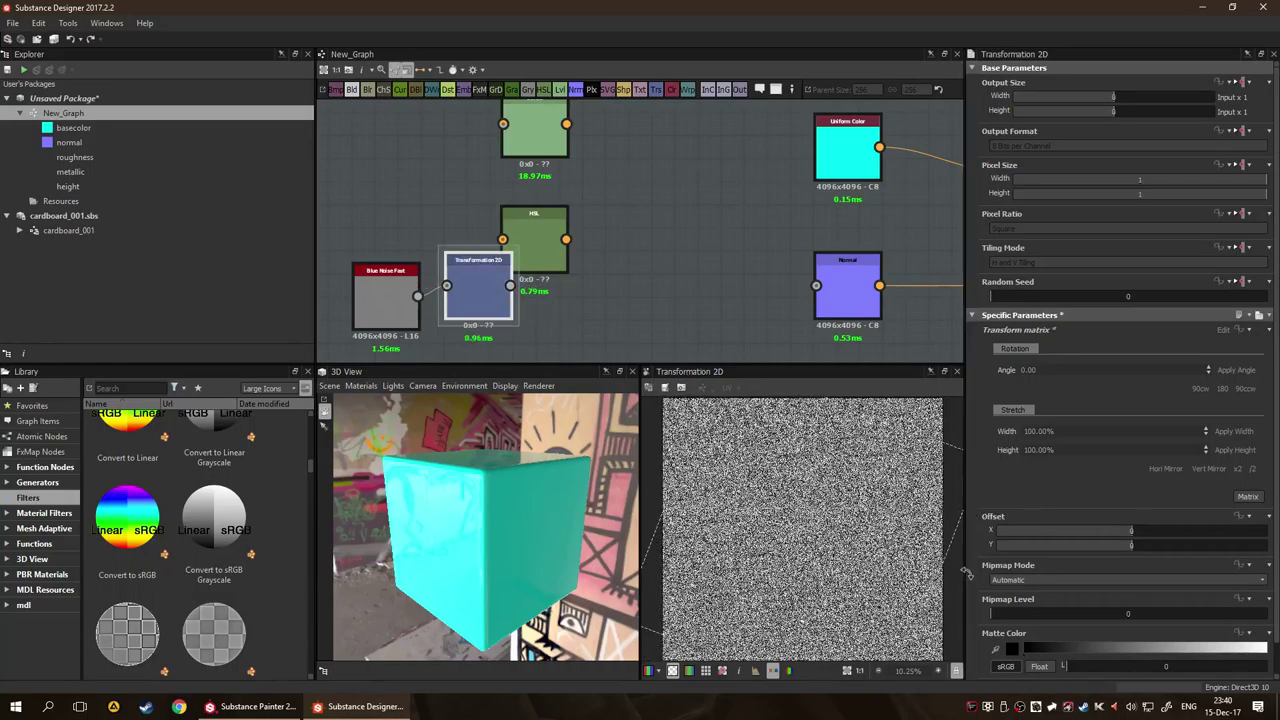
Rotate and scale the transformed noise, then set Offset X to 0.
left_click_drag(948, 510, 779, 599)
scroll(826, 488, "down", 5)
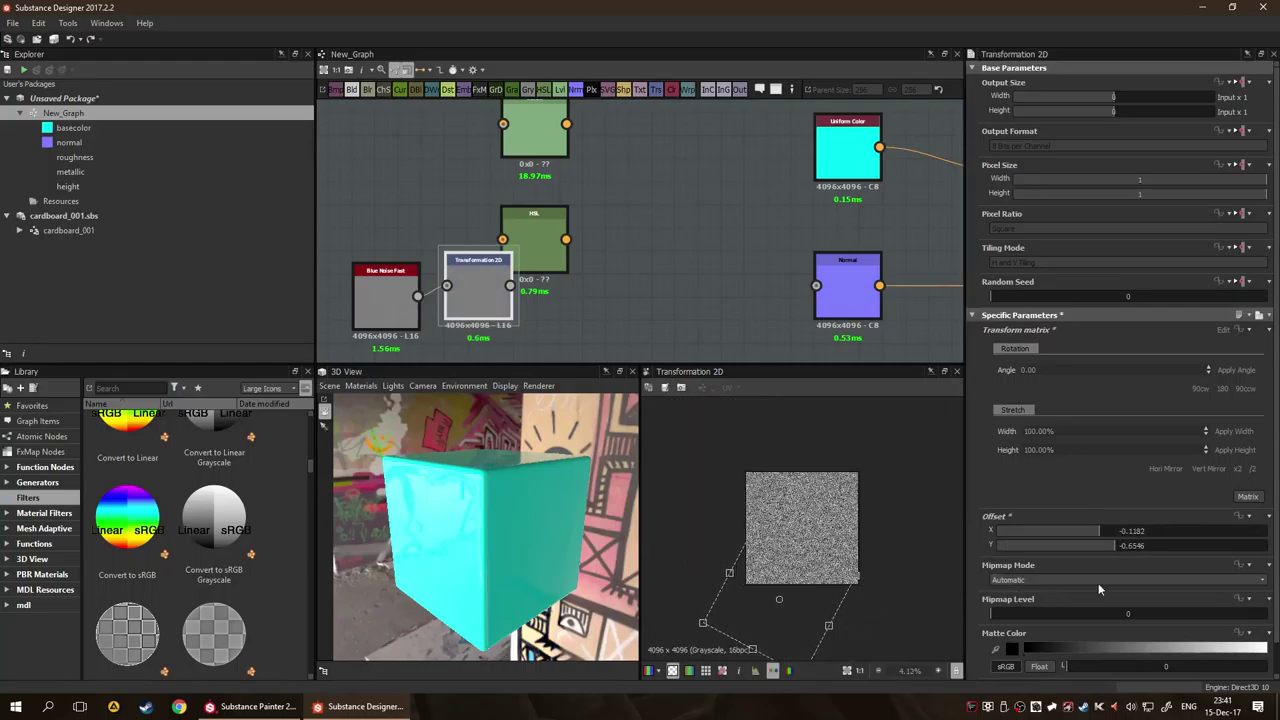
left_click(1107, 530)
left_click_drag(1107, 530, 1172, 545)
double_click(1152, 530)
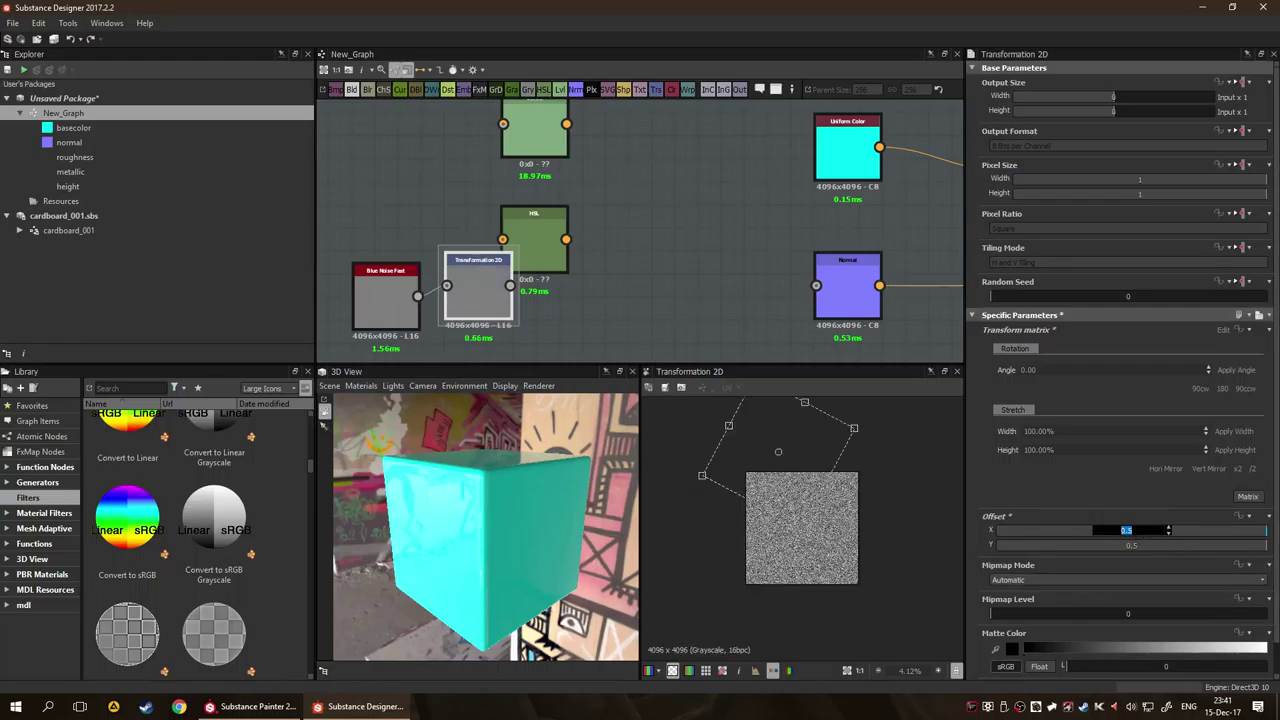
type("0")
key("Return")
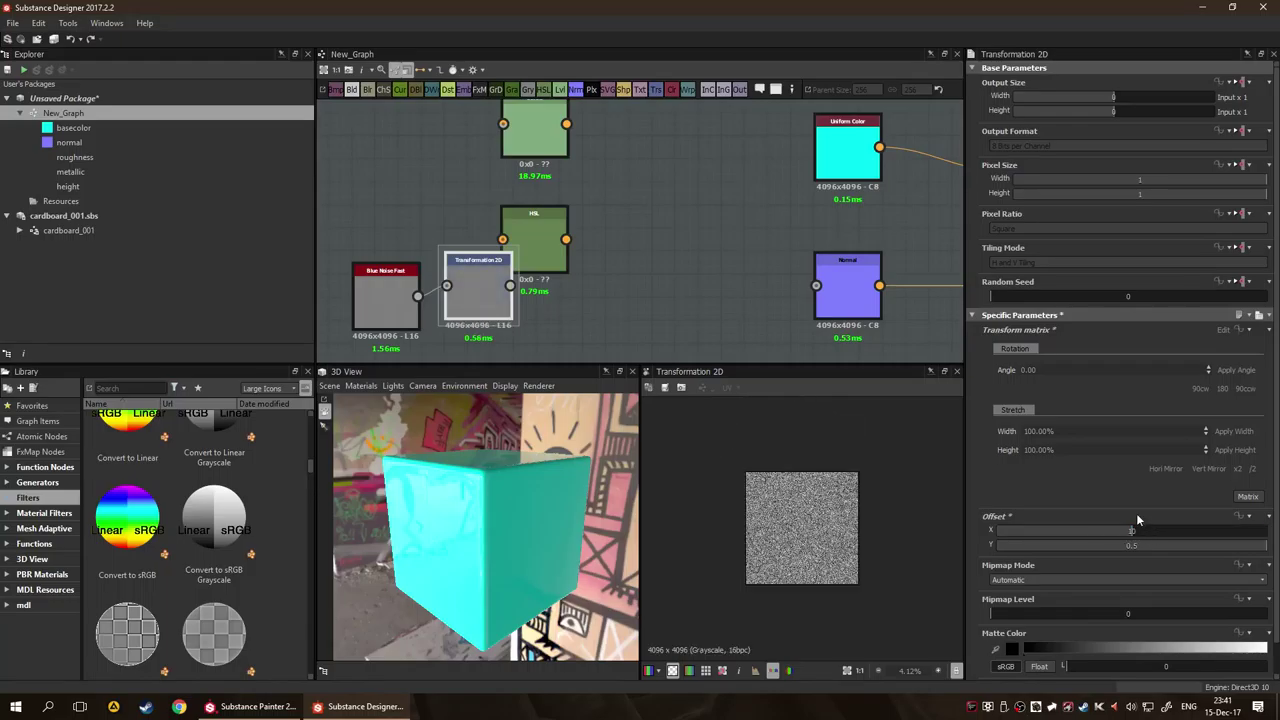
Reset Offset Y to 0, then raise it to 36.28.
double_click(1132, 546)
type("0")
key("Return")
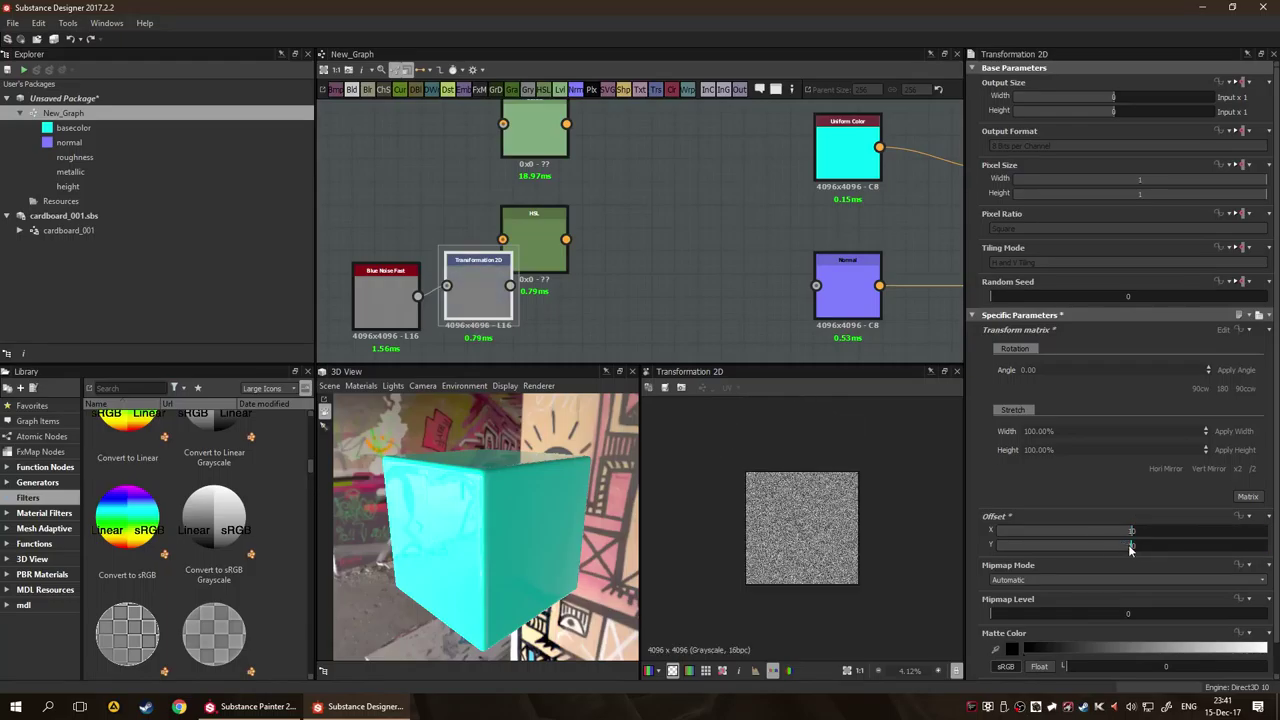
left_click_drag(1144, 545, 1218, 546)
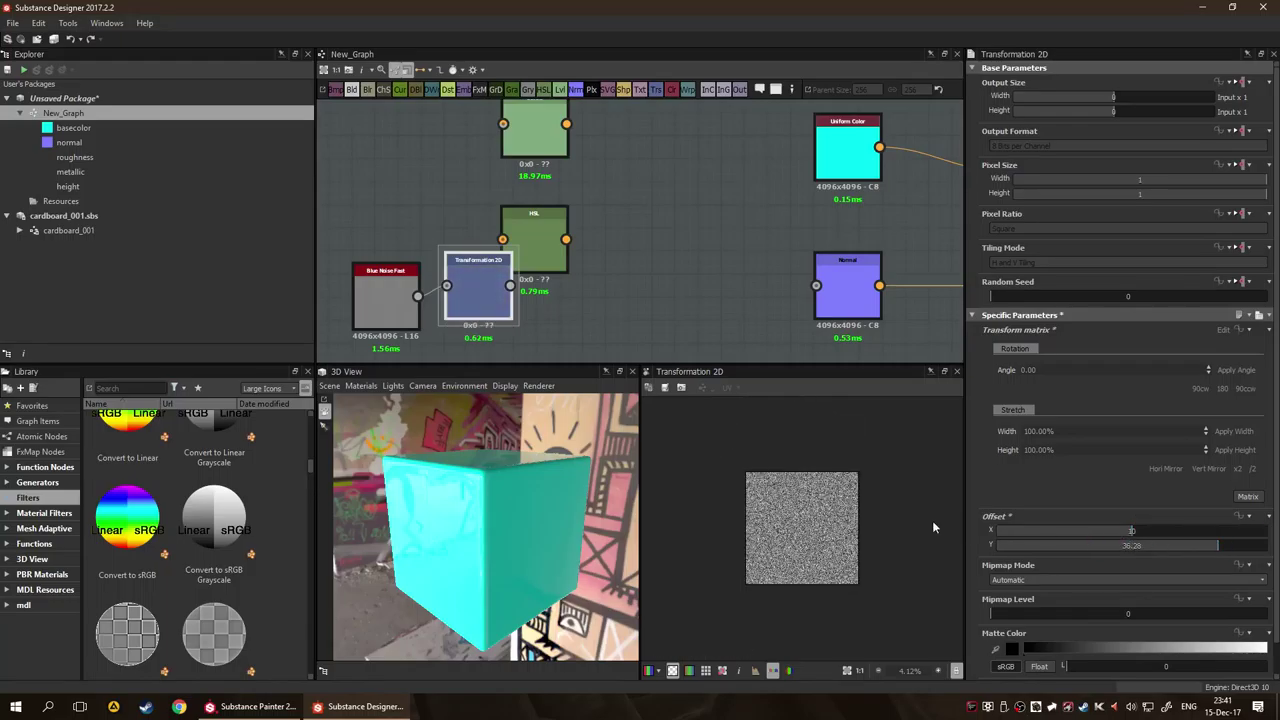
scroll(572, 296, "up", 3)
left_click_drag(572, 296, 745, 212)
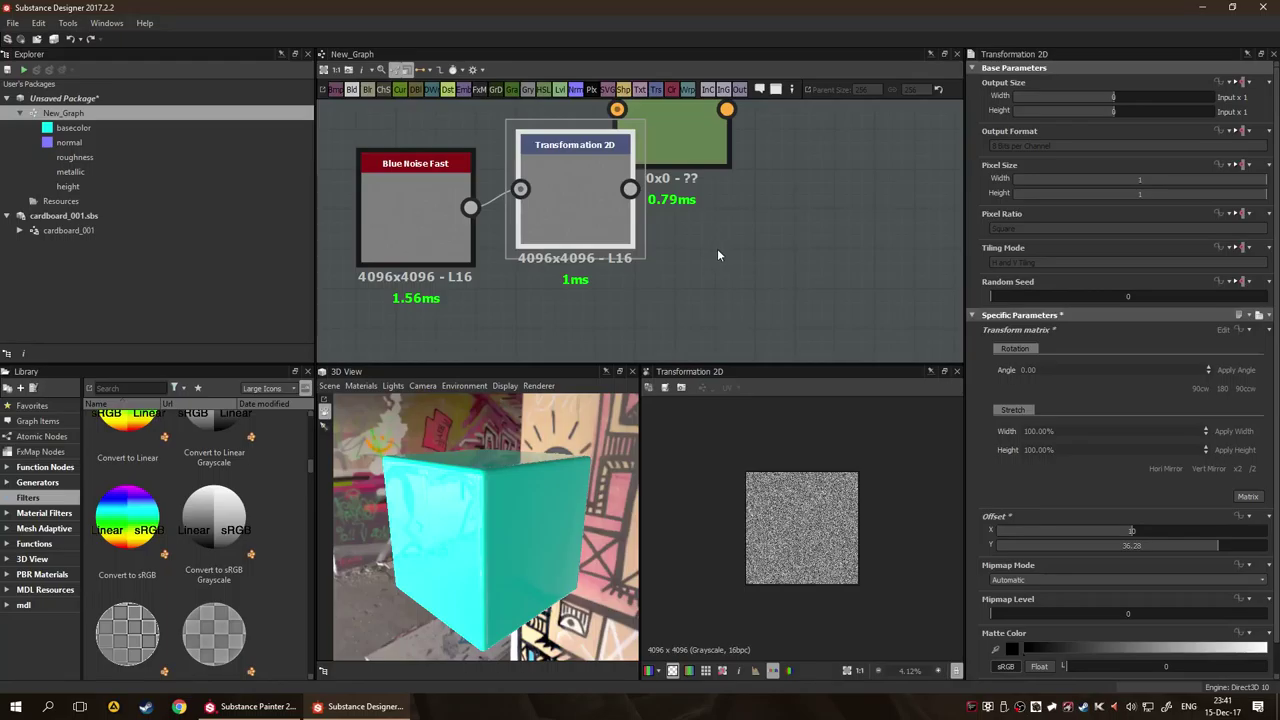
scroll(243, 580, "down", 5)
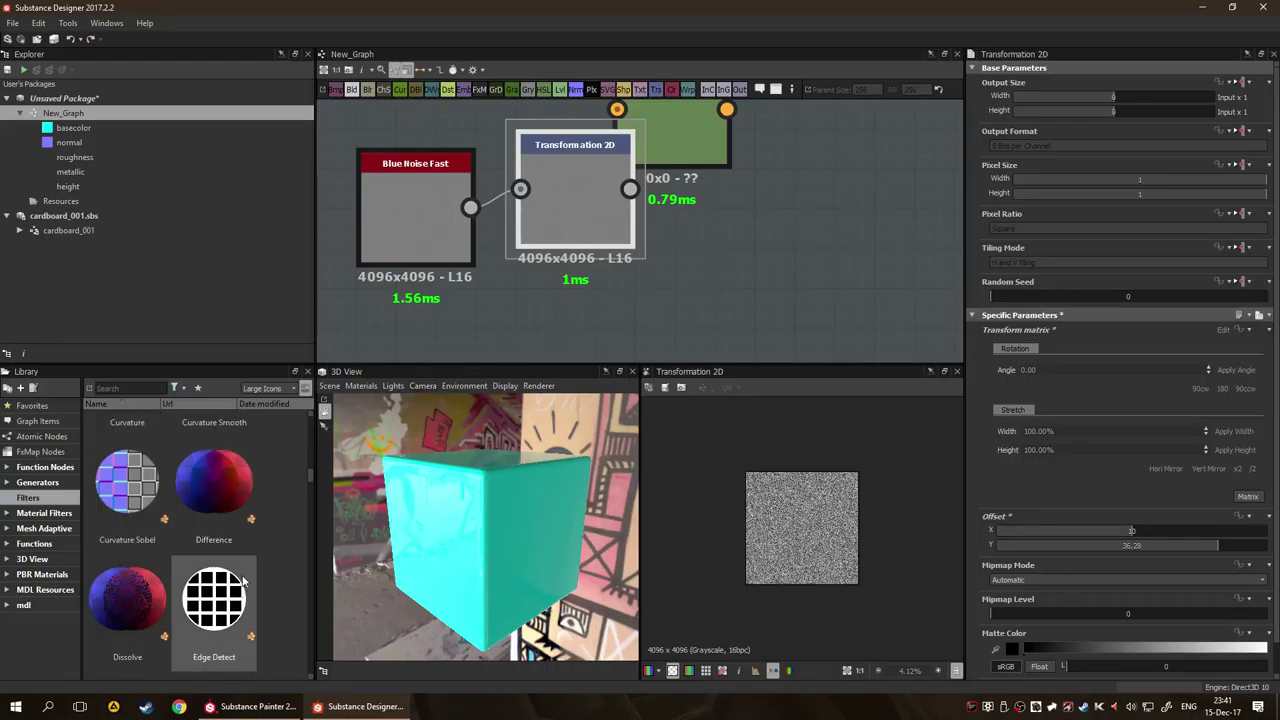
Drag Edge Detect from the Library Filters into the graph beside Transformation 2D.
left_click_drag(216, 598, 755, 230)
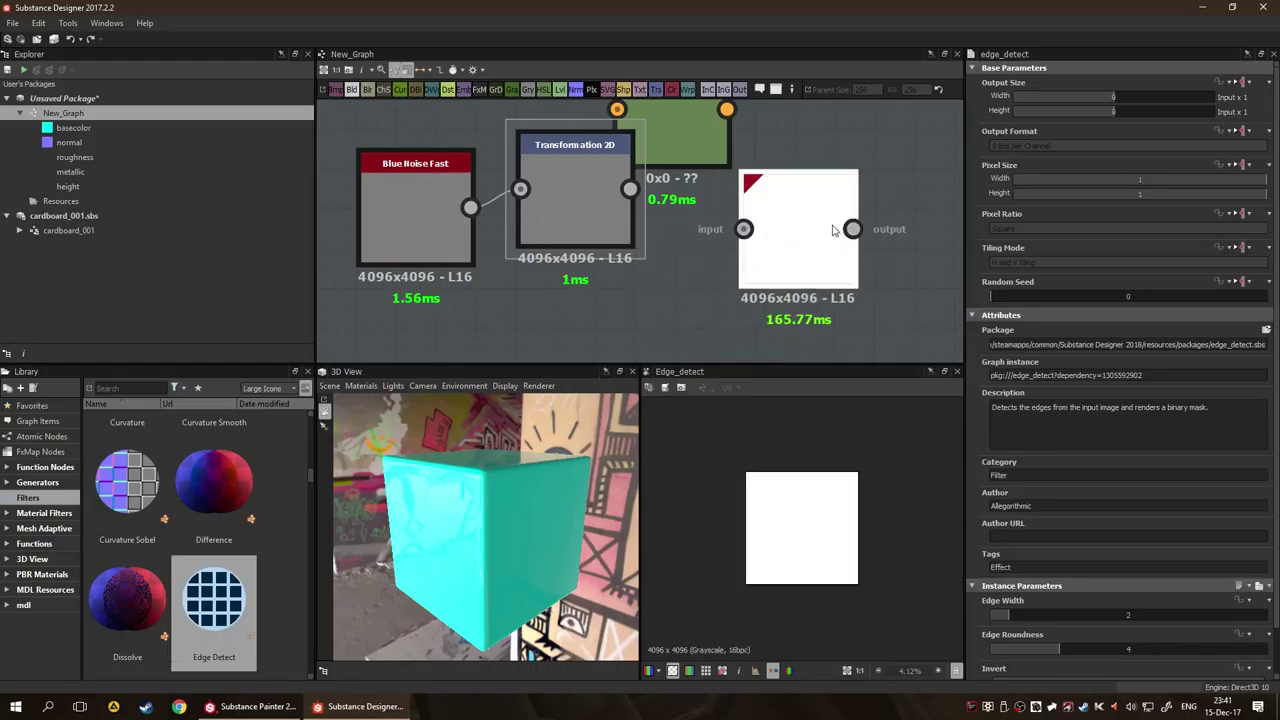
scroll(810, 280, "down", 8)
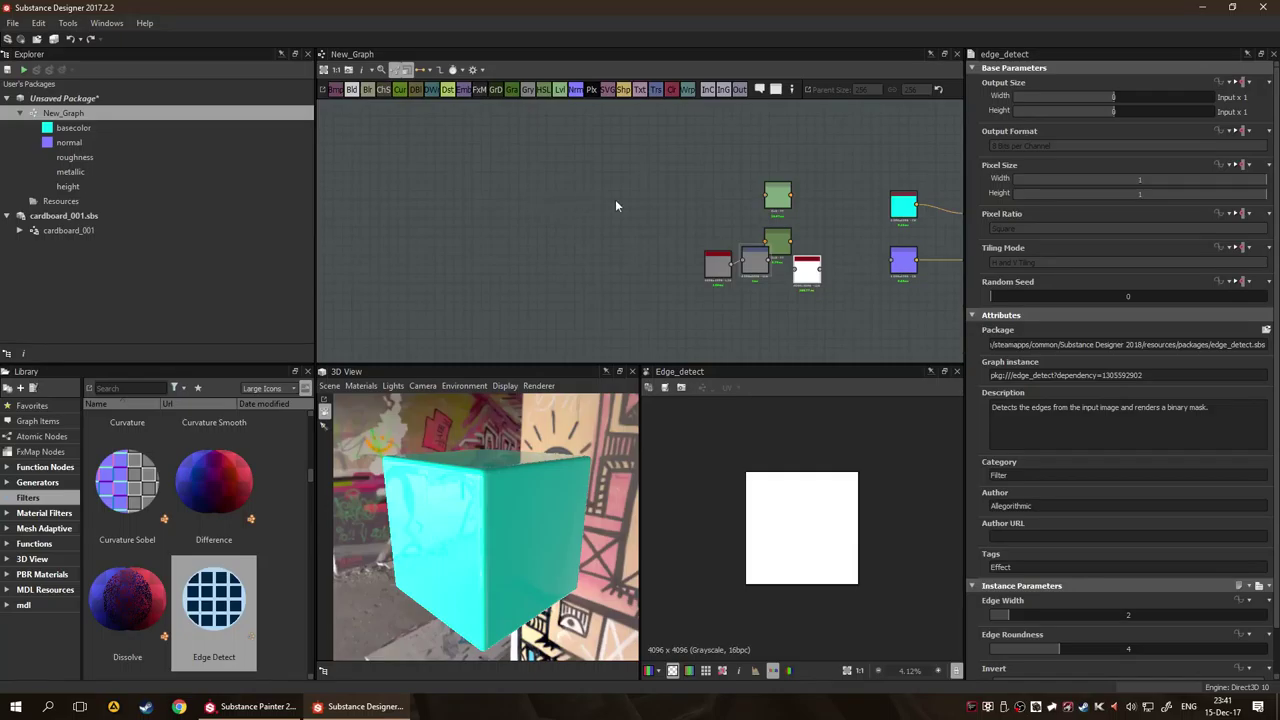
scroll(278, 480, "up", 5)
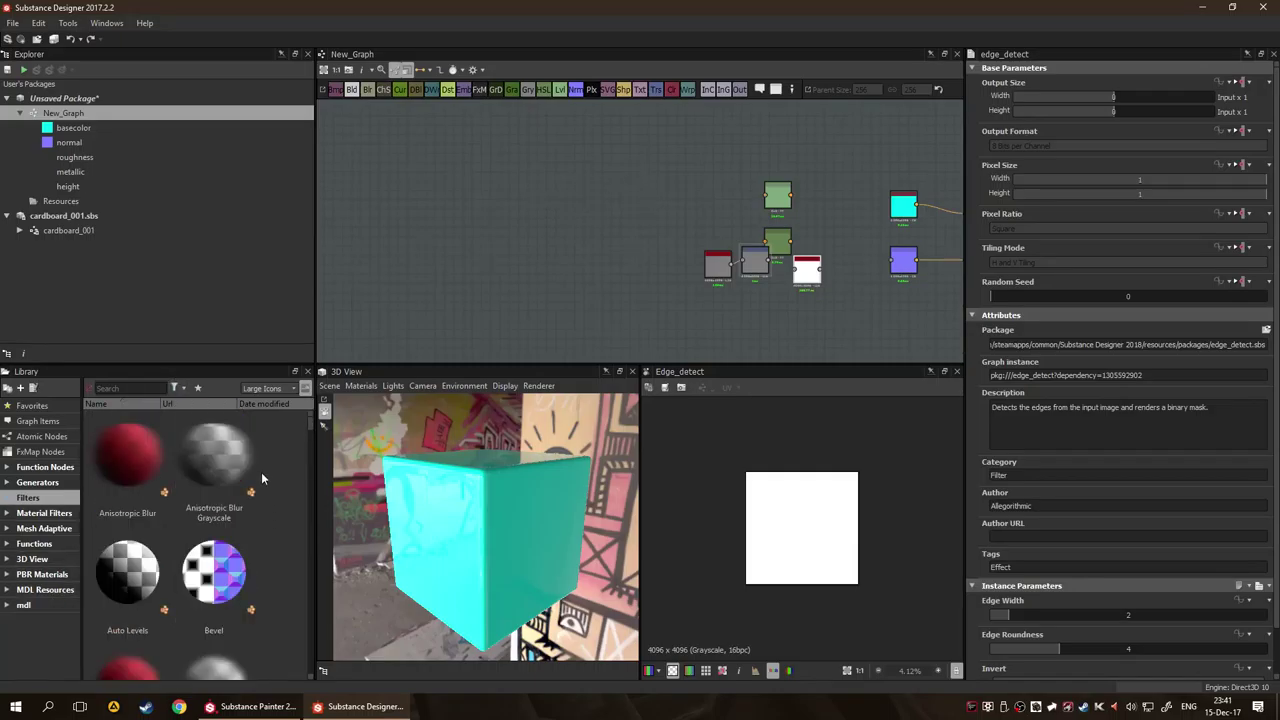
right_click(607, 203)
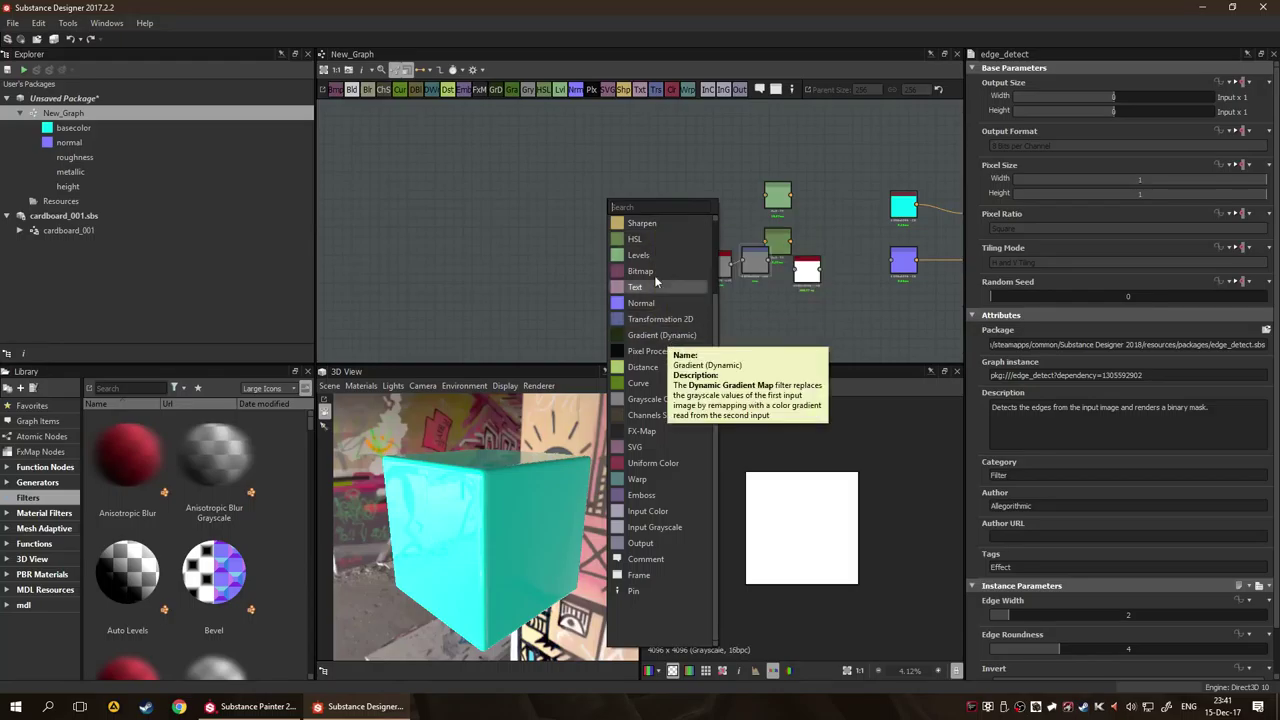
Dismiss the node list and browse the MDL Resources library items.
left_click(509, 227)
left_click(30, 590)
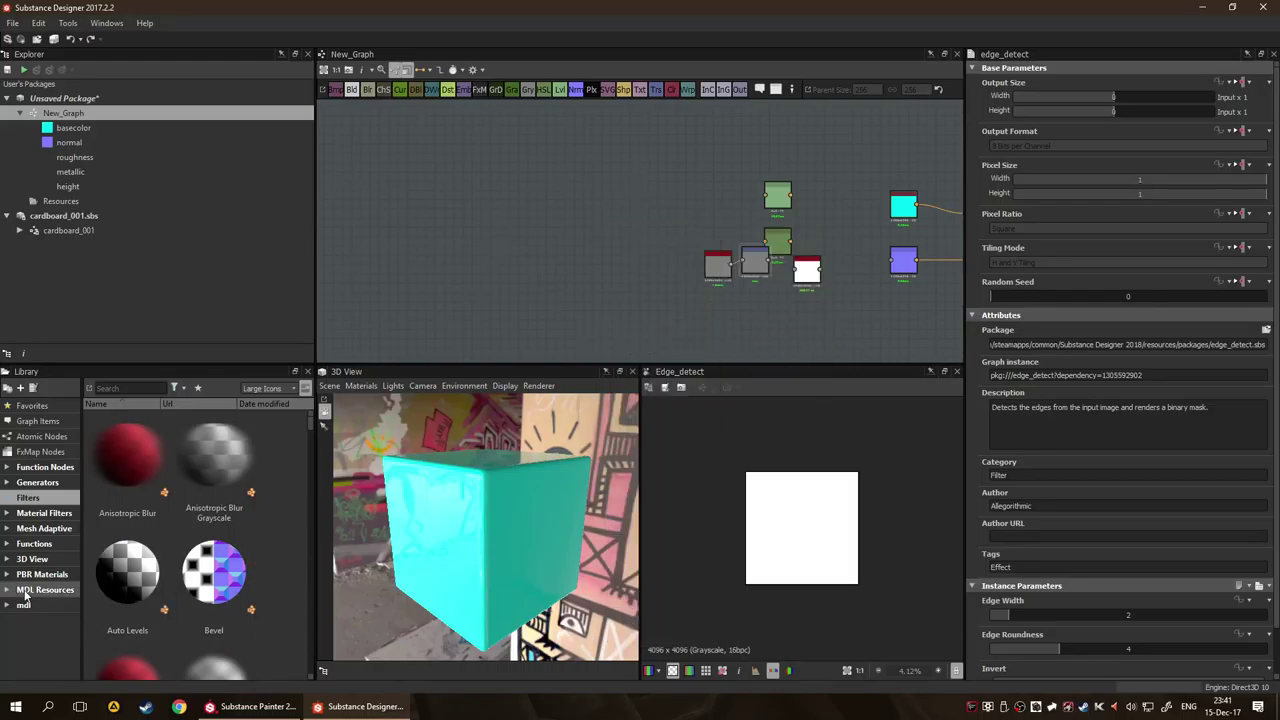
left_click(29, 606)
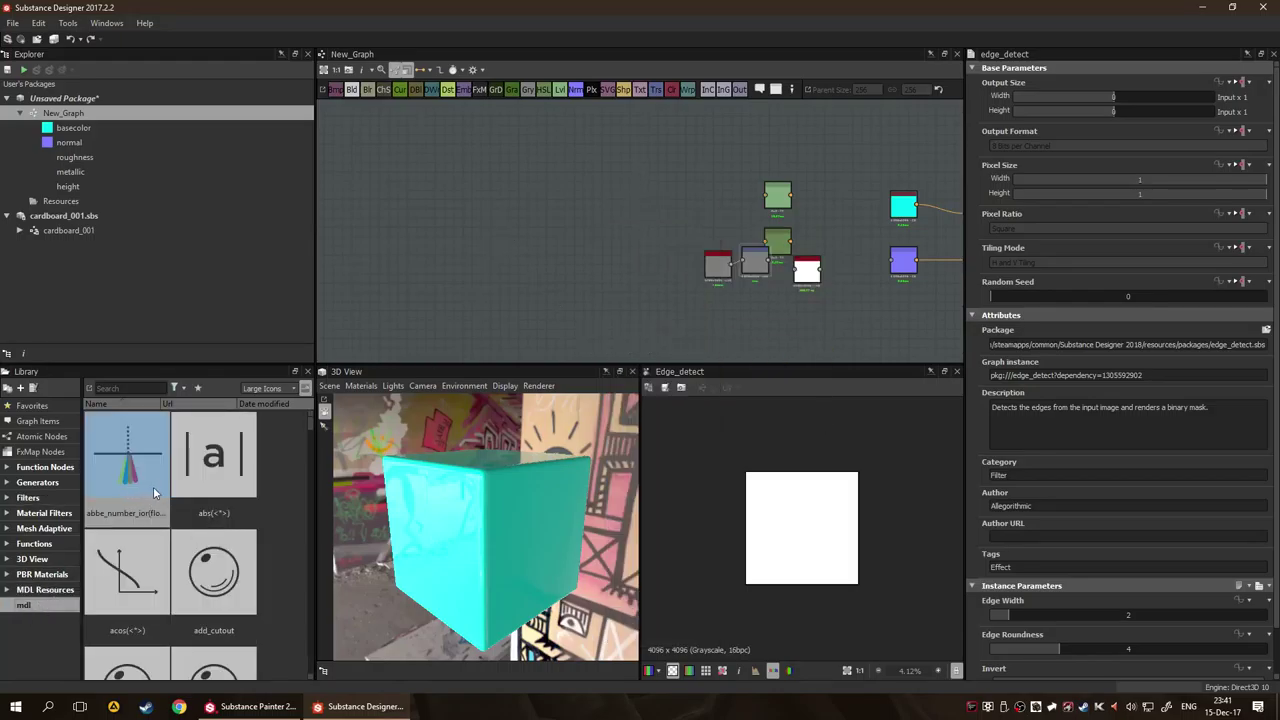
scroll(160, 495, "down", 2)
scroll(183, 505, "up", 3)
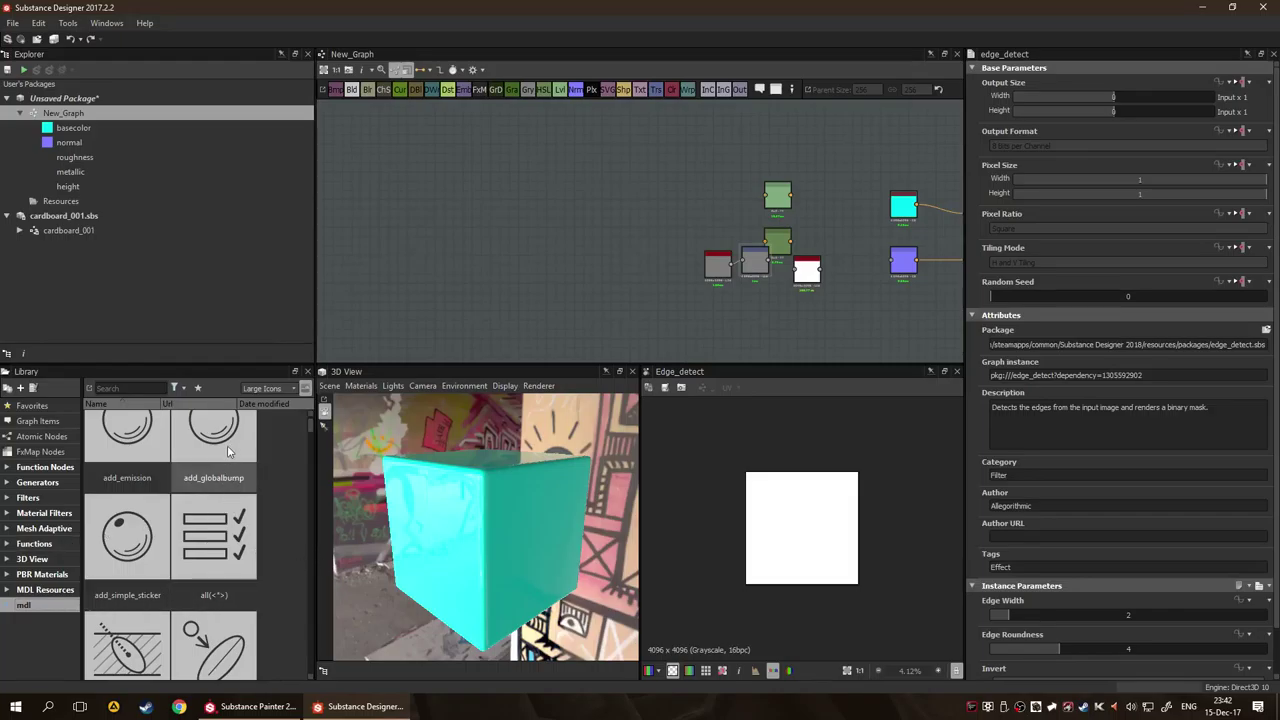
scroll(225, 540, "down", 4)
scroll(213, 565, "up", 6)
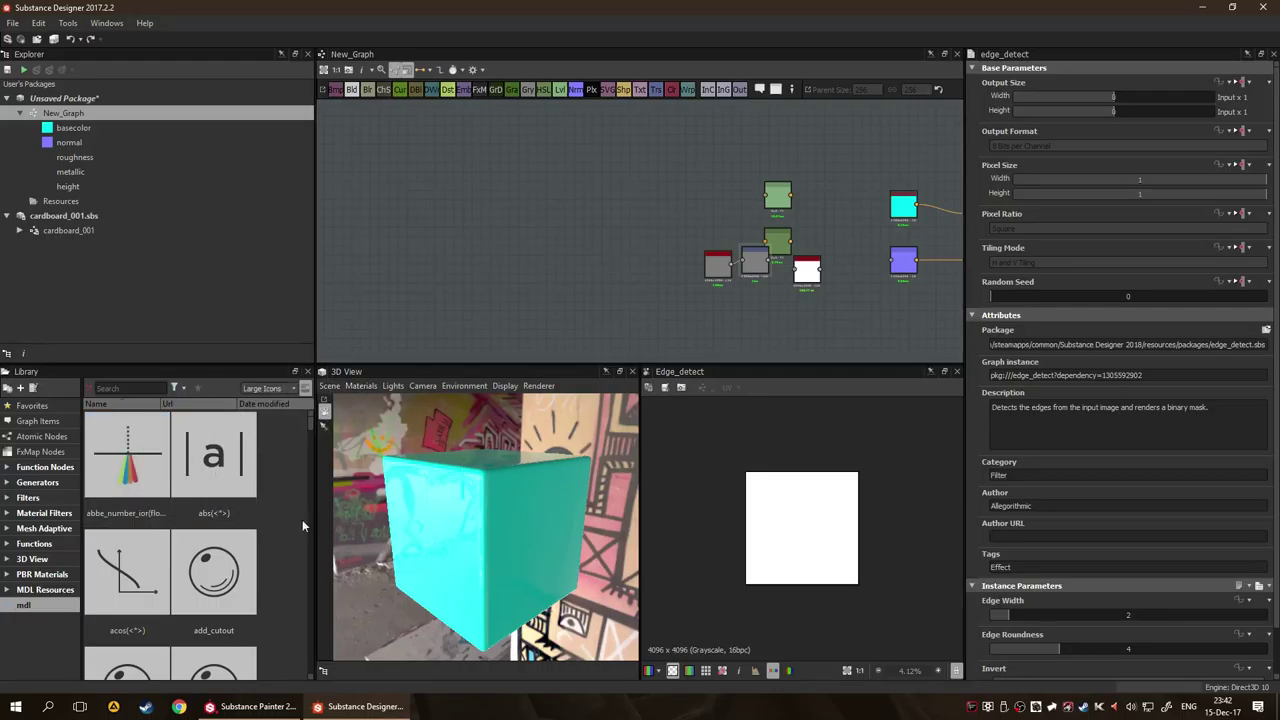
Switch the Library from PBR Materials to the Functions category and scroll its tiles.
left_click(45, 575)
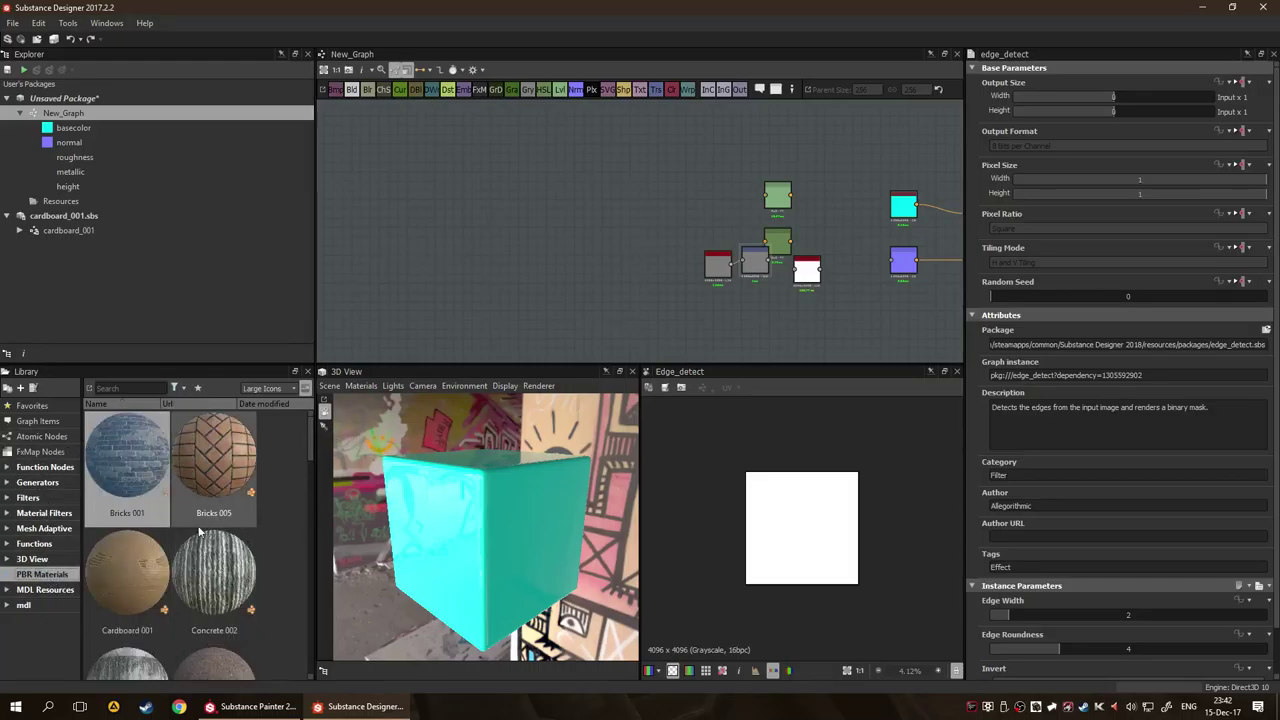
left_click(34, 543)
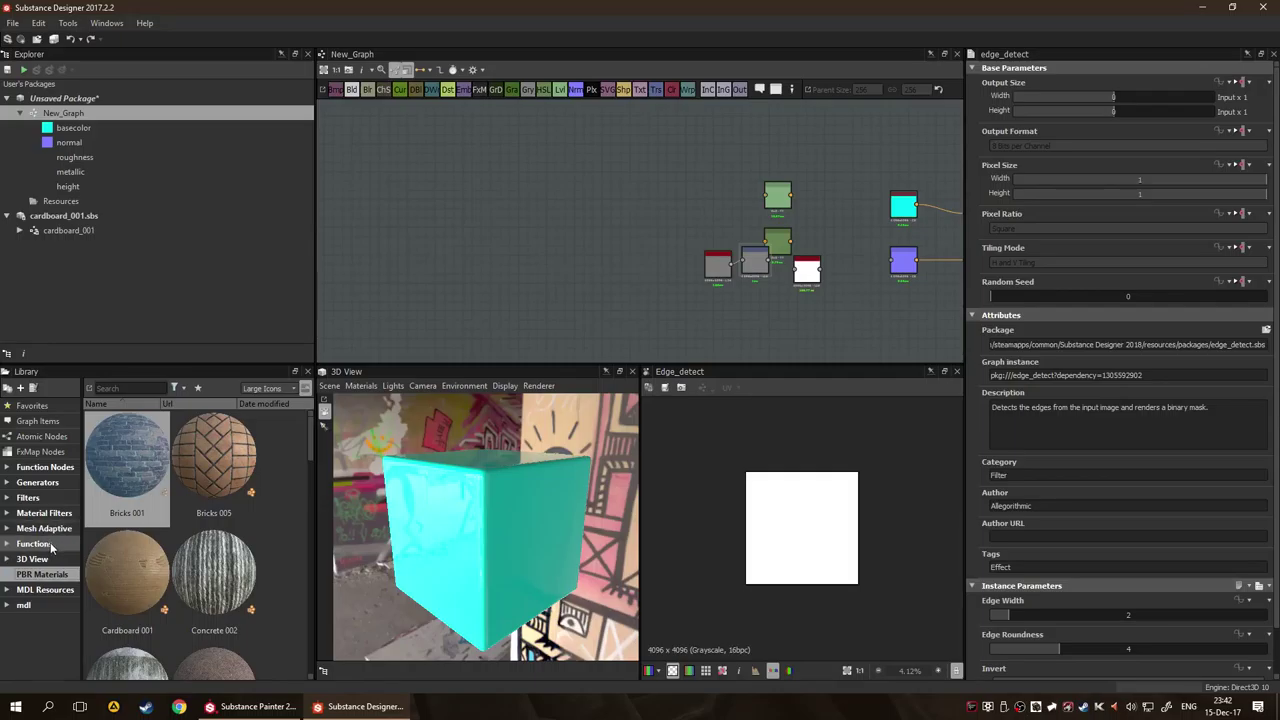
scroll(257, 456, "down", 10)
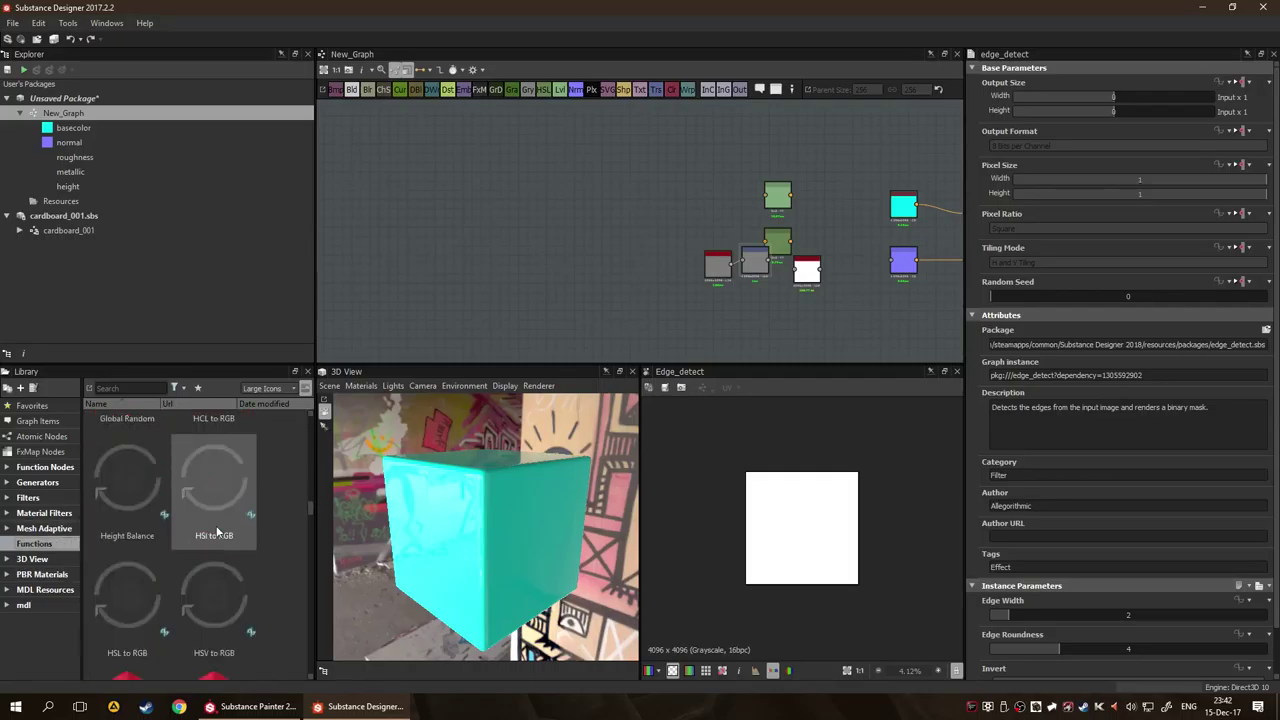
scroll(236, 530, "up", 2)
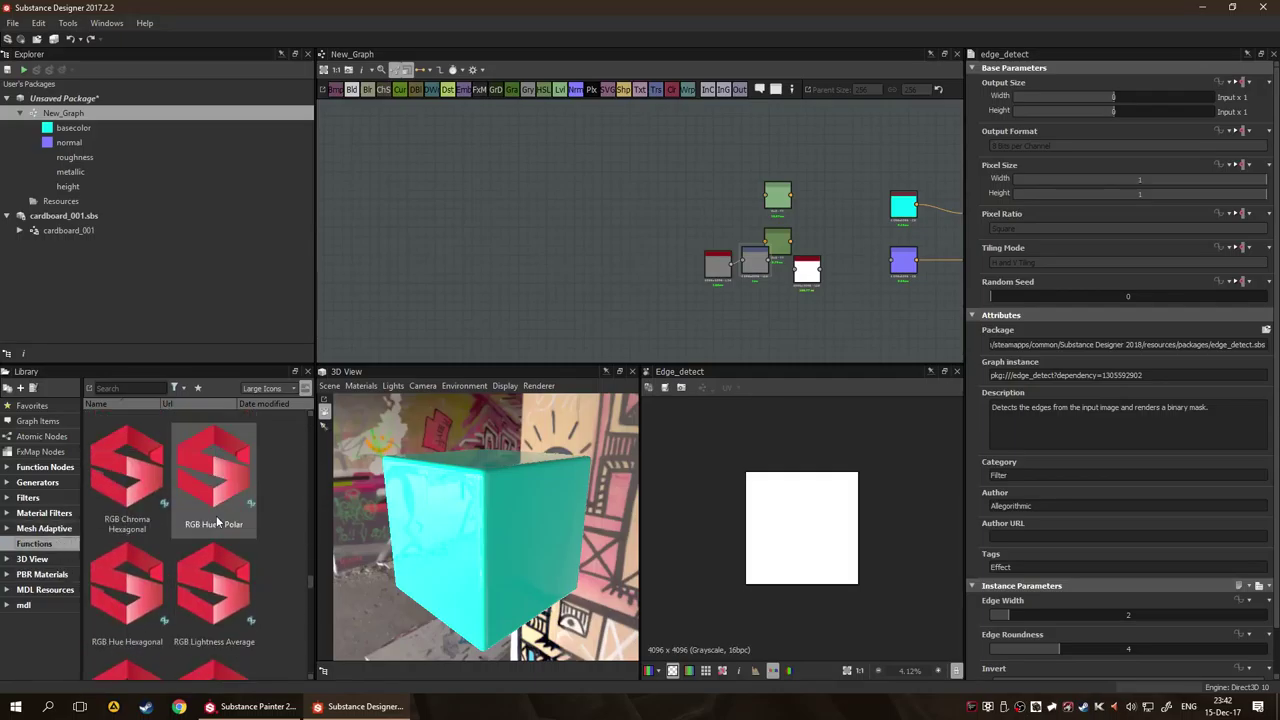
left_click_drag(236, 530, 478, 280)
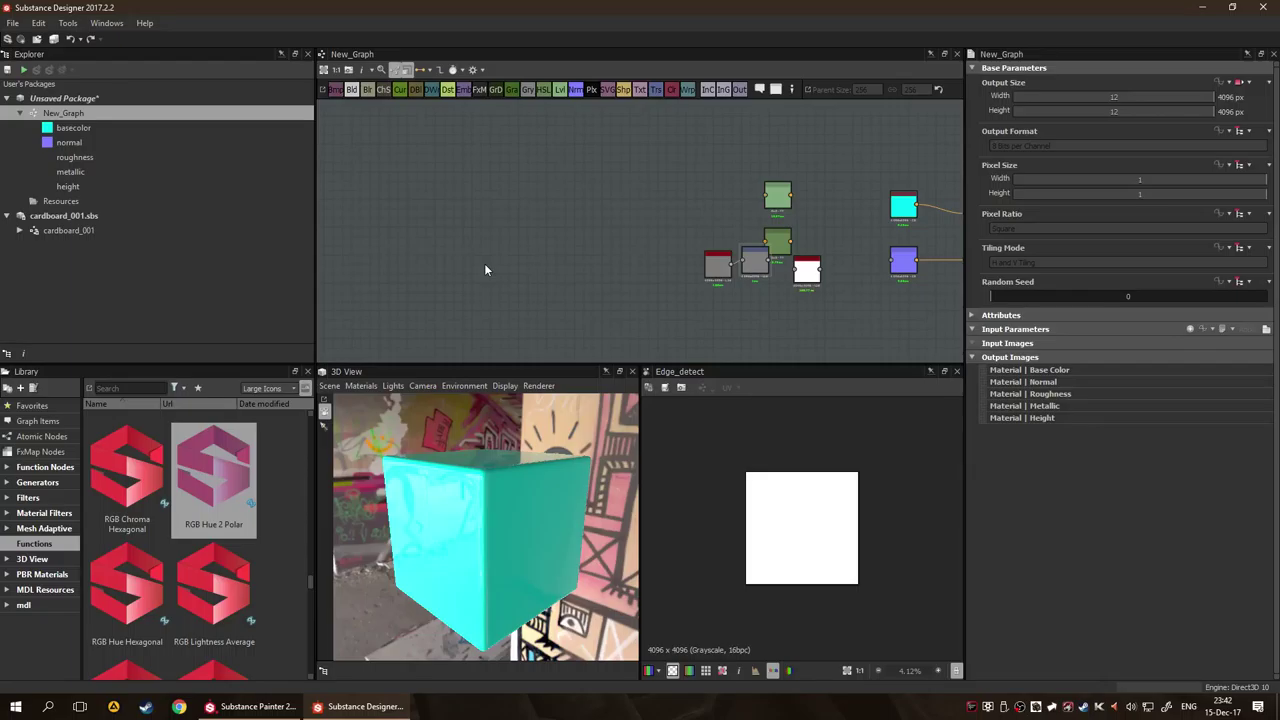
Pan the graph toward the node cluster, then switch to the Substance Painter window.
scroll(263, 562, "up", 10)
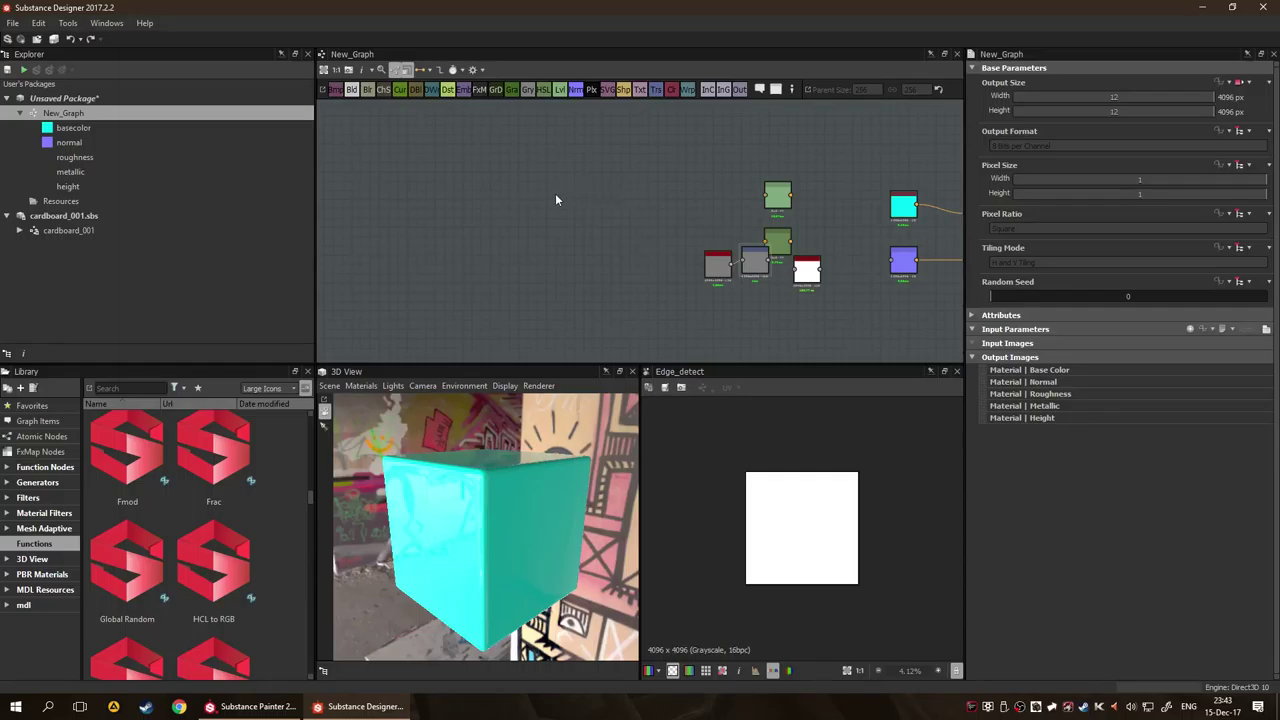
left_click_drag(660, 200, 492, 195)
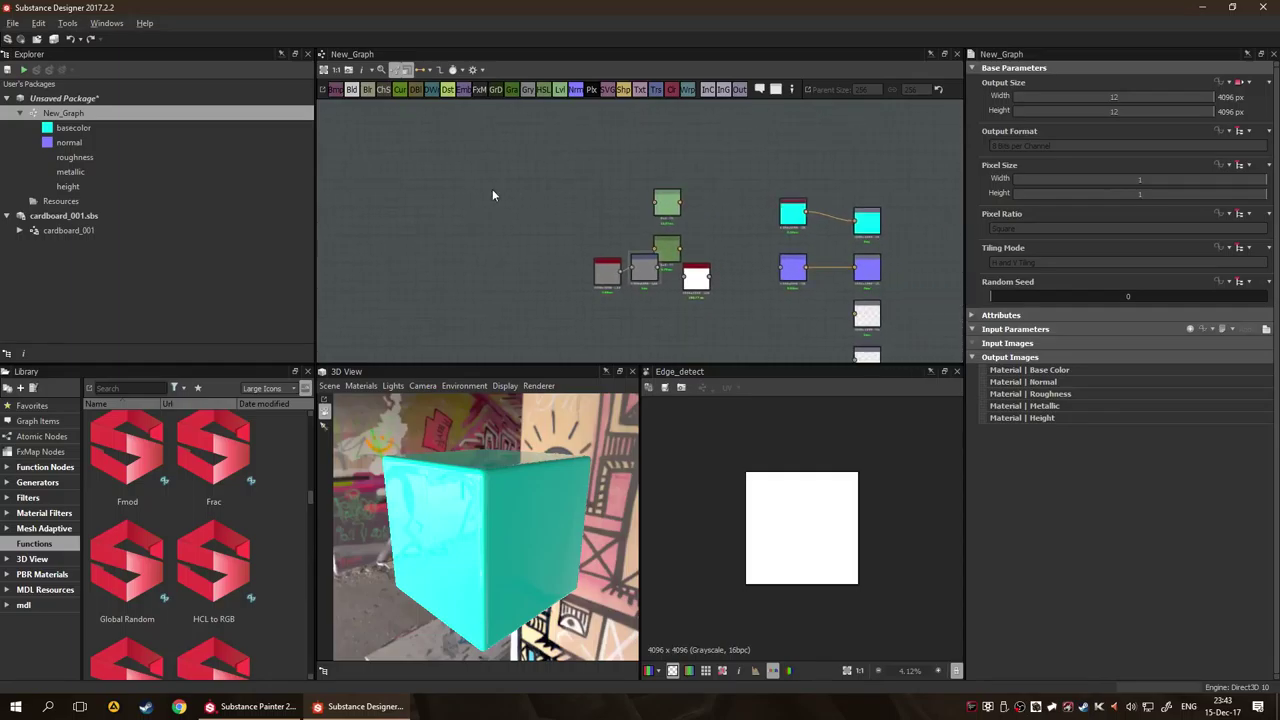
left_click_drag(749, 267, 700, 229)
scroll(705, 255, "up", 3)
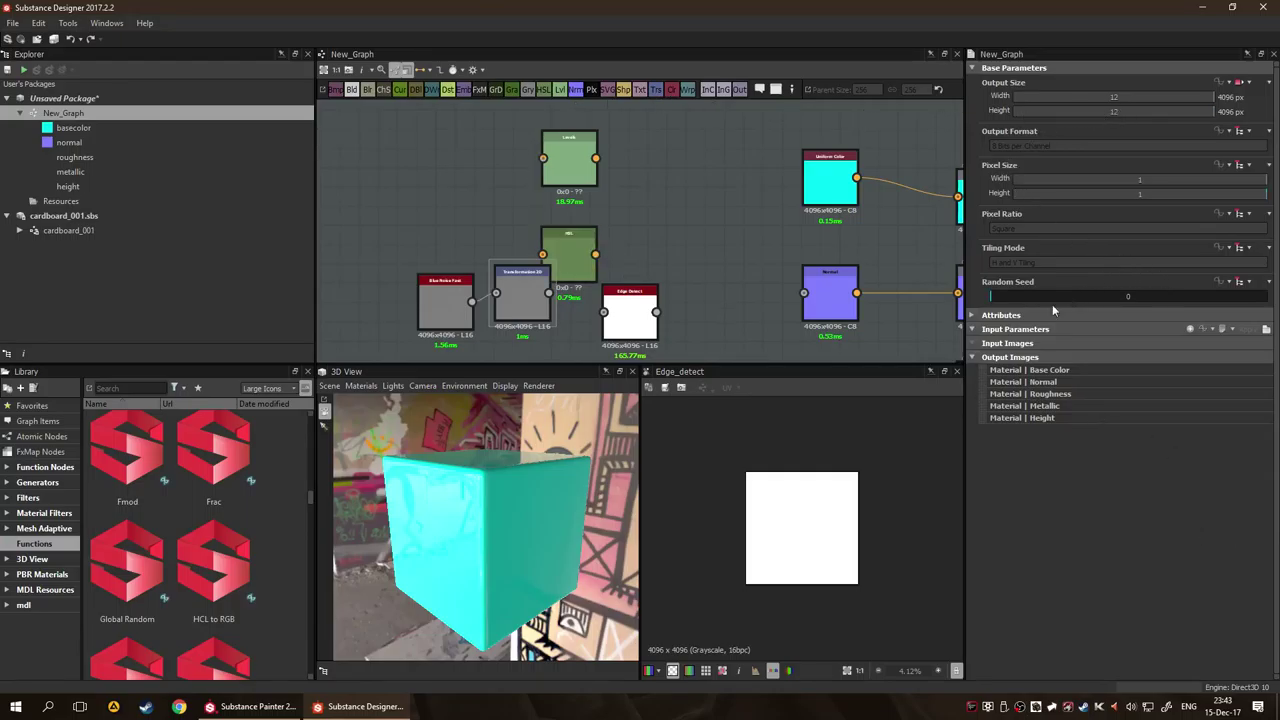
left_click(283, 708)
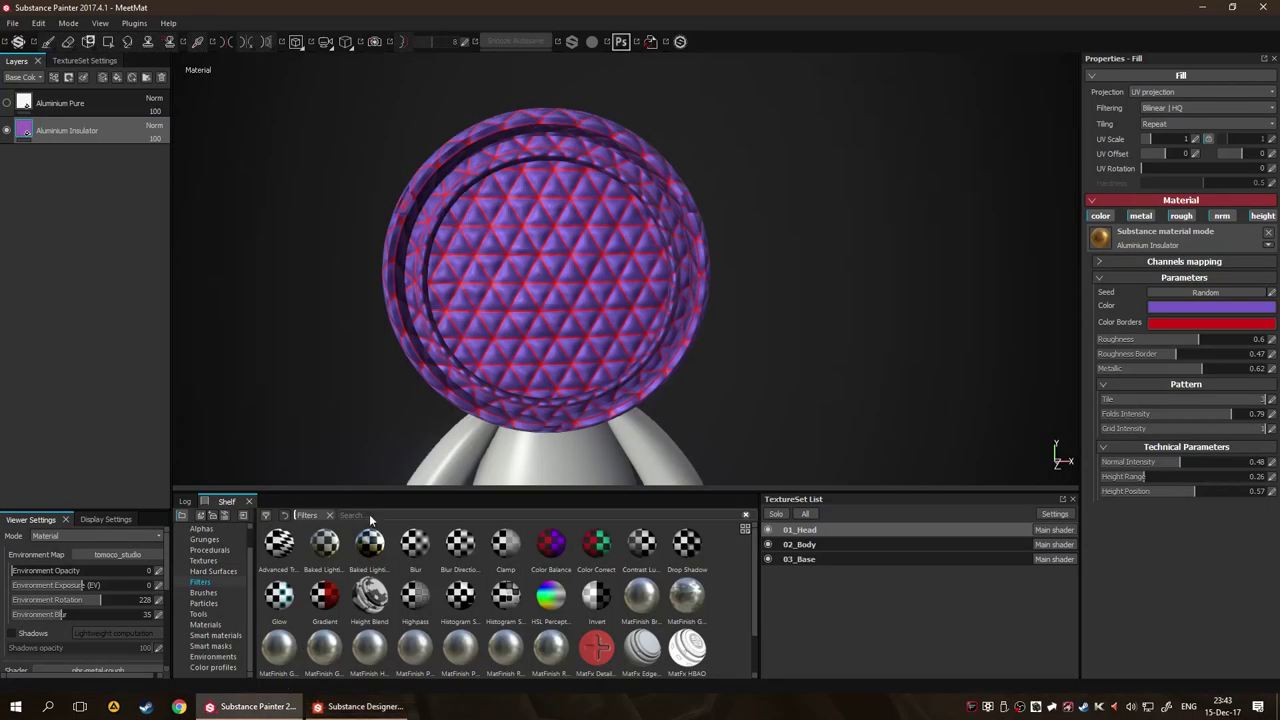
Switch from Substance Painter back to the Substance Designer window.
left_click(350, 706)
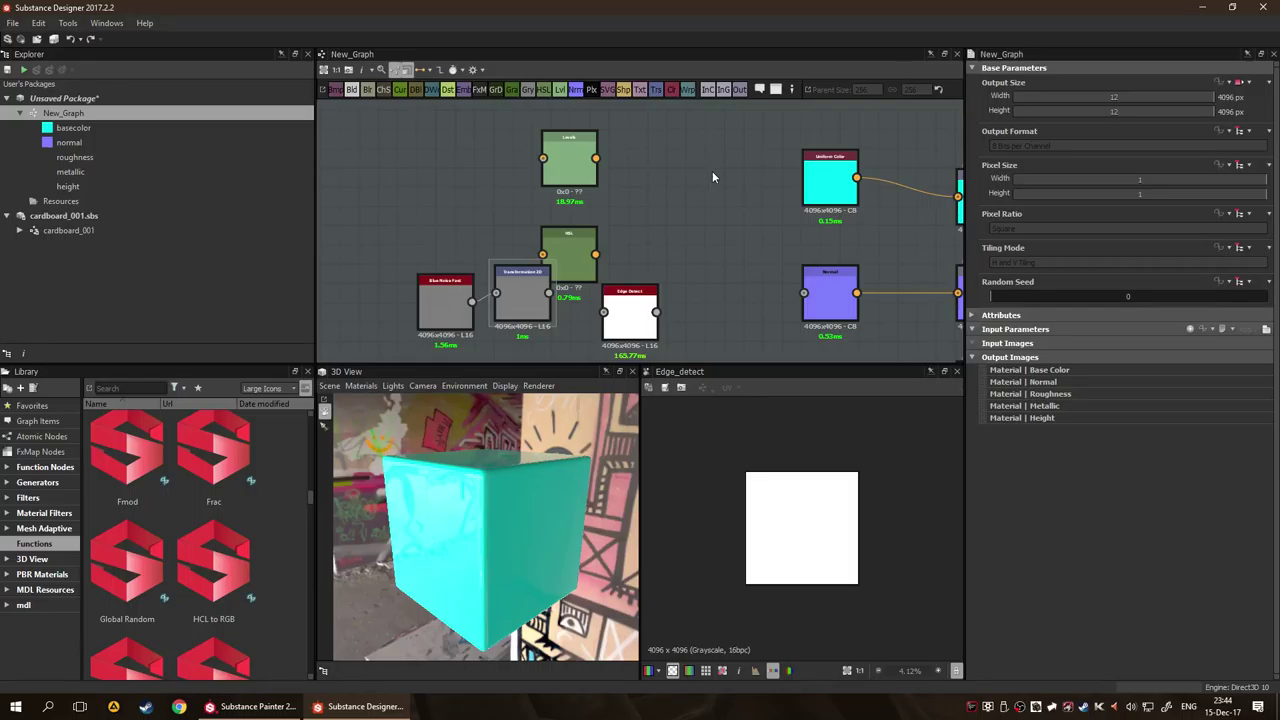
Move the Transformation 2D node to the graph's top-left, keeping its Blue Noise Fast link.
left_click_drag(522, 292, 426, 144)
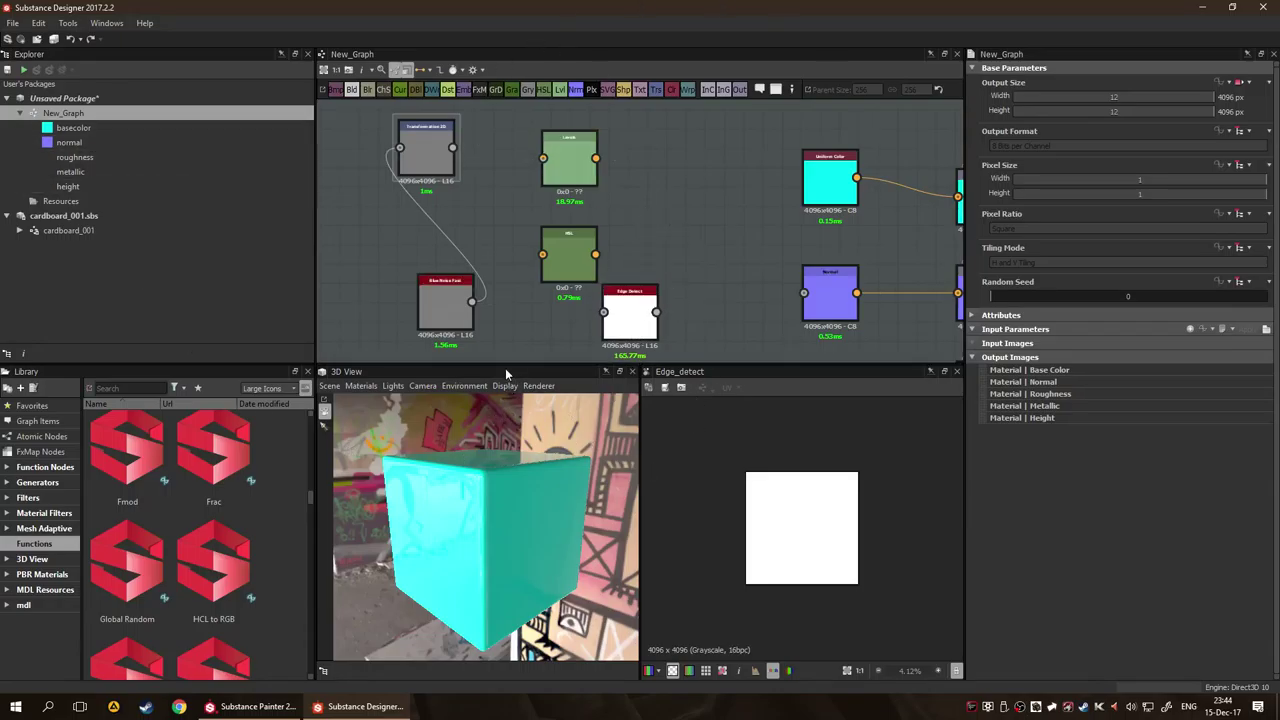
Place the red-headed node left of Transformation 2D and edit the Random Seed field.
scroll(685, 225, "down", 3)
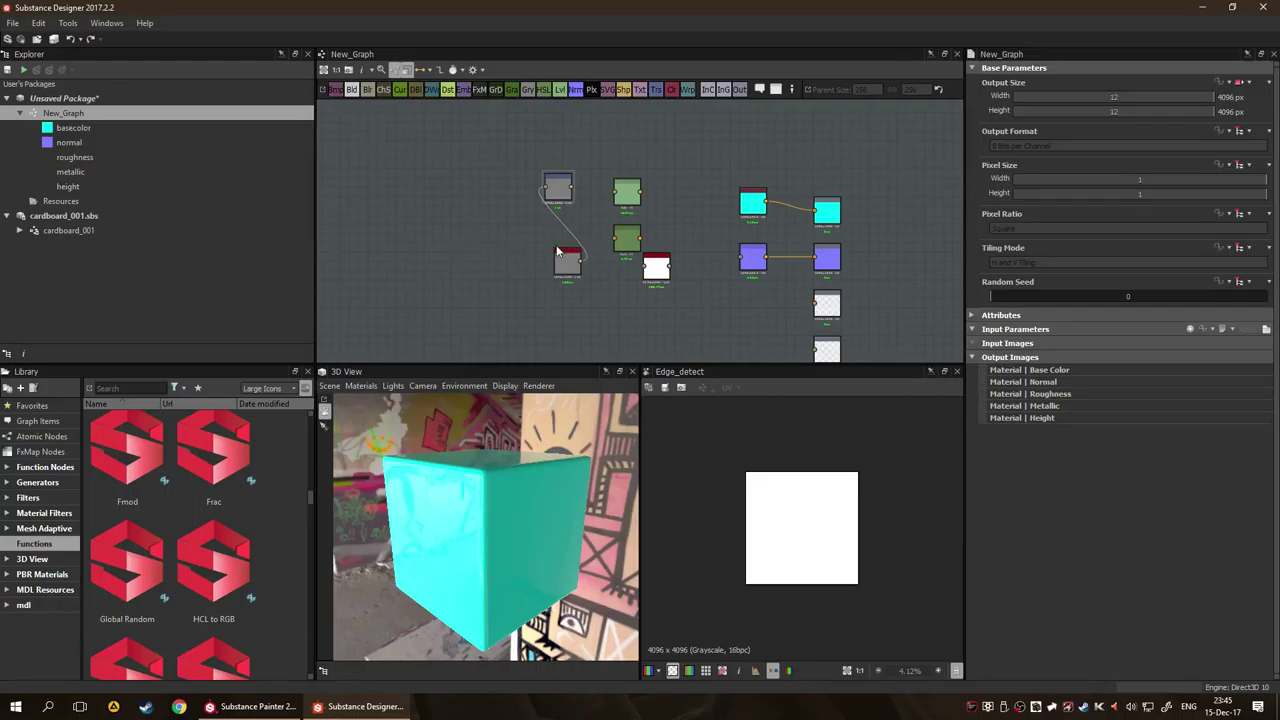
left_click_drag(558, 251, 490, 183)
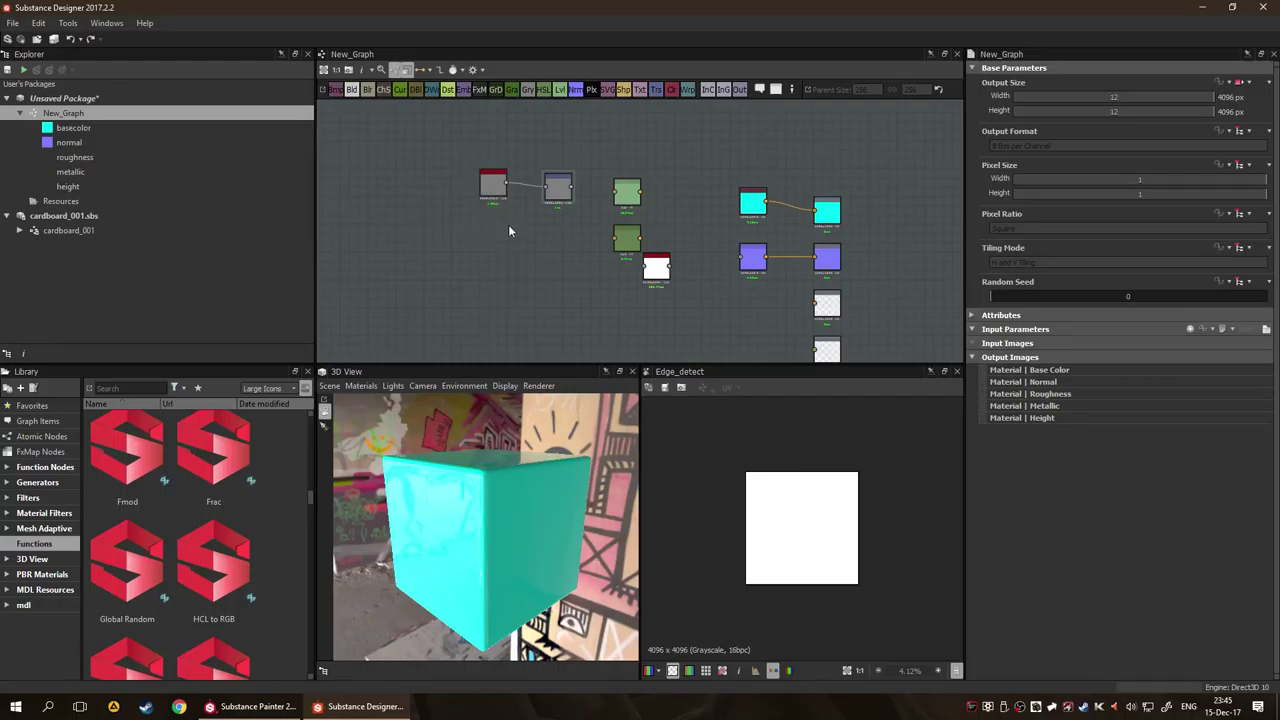
double_click(1129, 297)
scroll(456, 285, "down", 3)
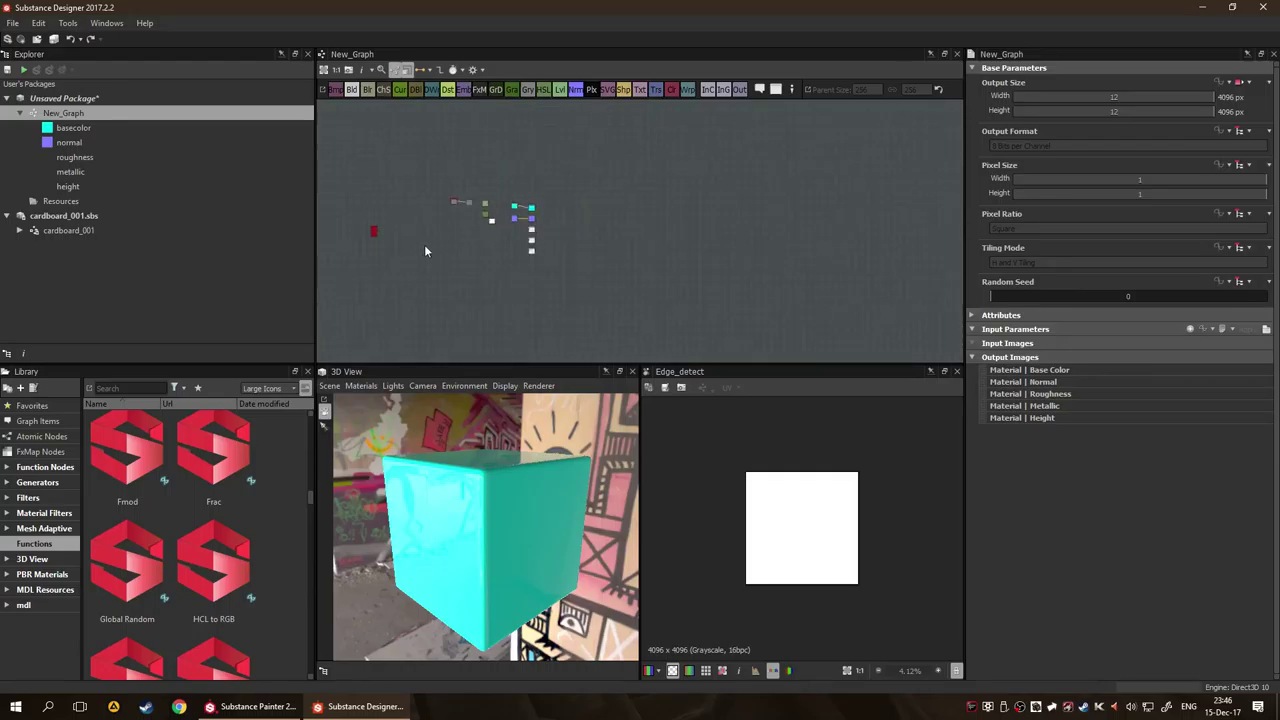
scroll(560, 212, "up", 3)
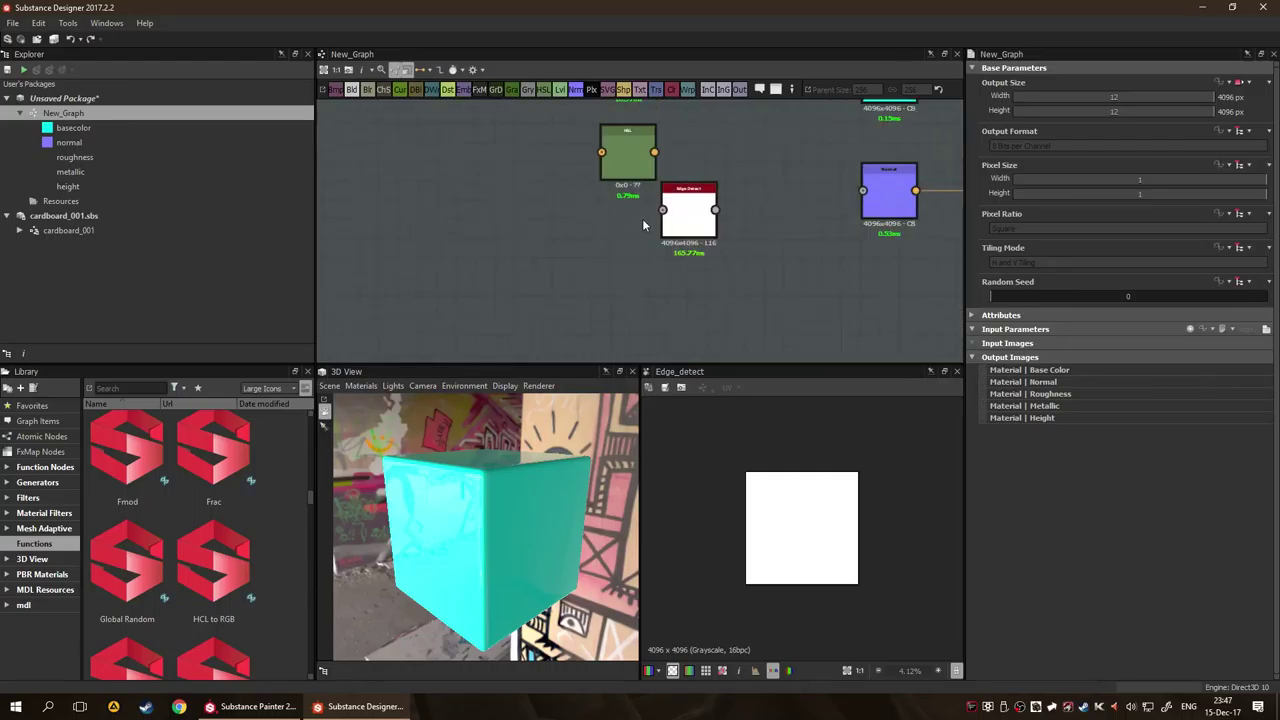
scroll(643, 225, "down", 3)
scroll(558, 264, "up", 2)
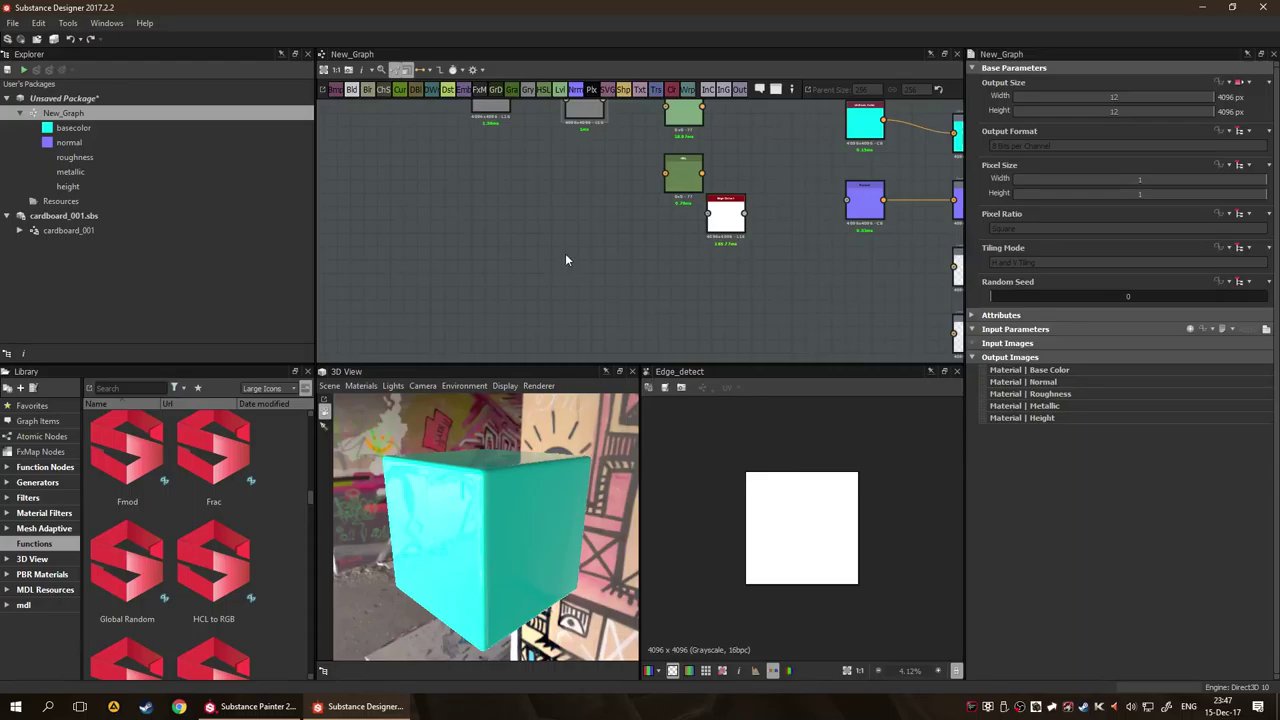
right_click(568, 207)
left_click(550, 233)
mouse_move(550, 233)
left_mouse_down()
mouse_move(528, 209)
mouse_move(530, 225)
left_mouse_up()
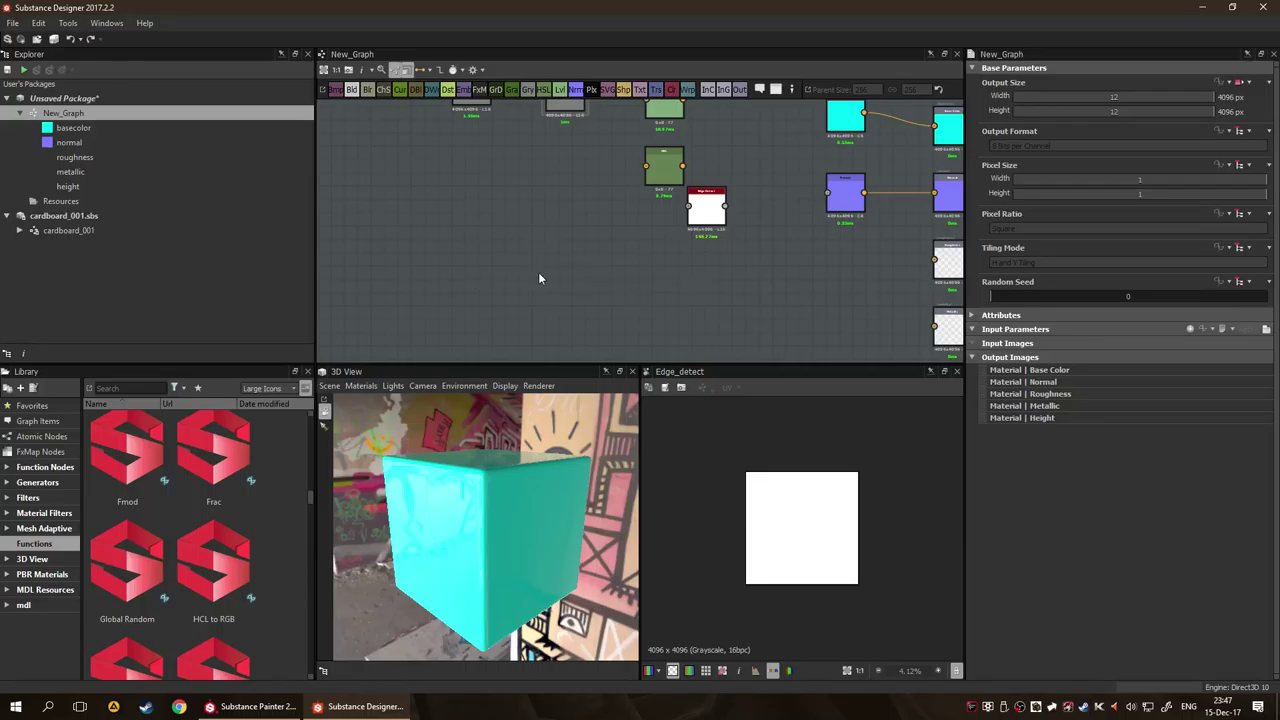
scroll(538, 278, "down", 5)
scroll(600, 340, "up", 3)
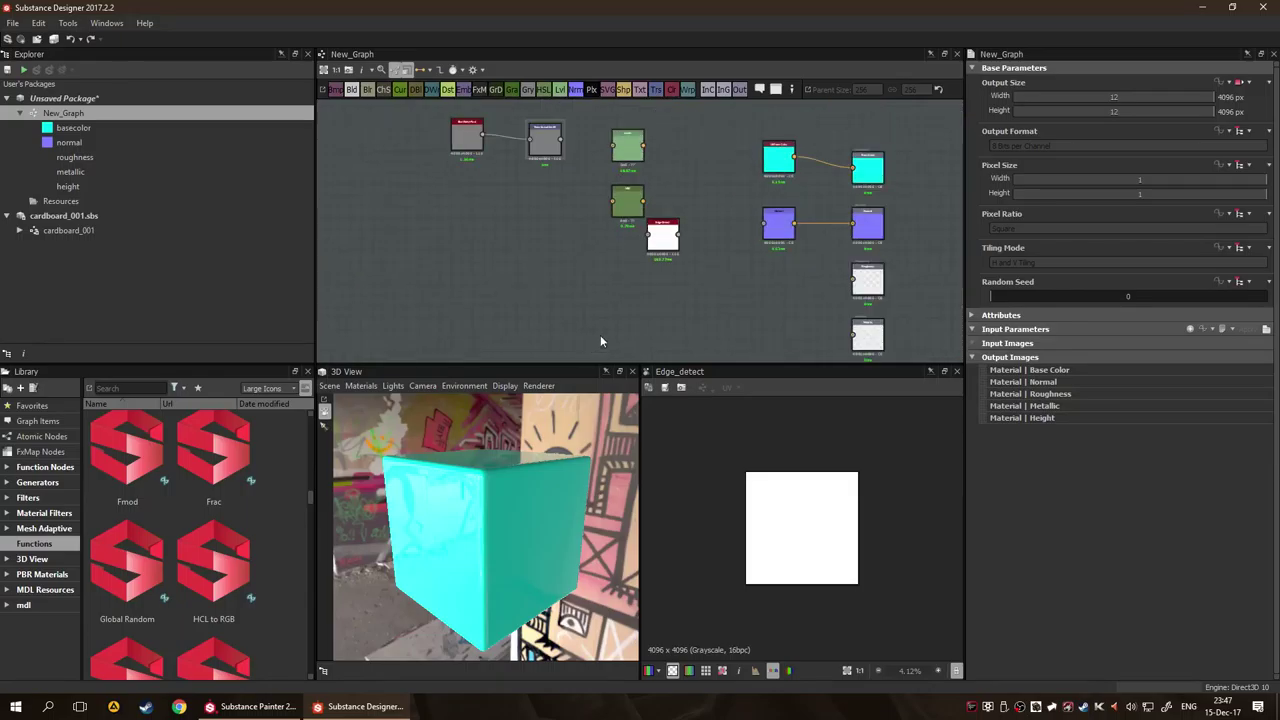
left_click_drag(547, 301, 576, 267)
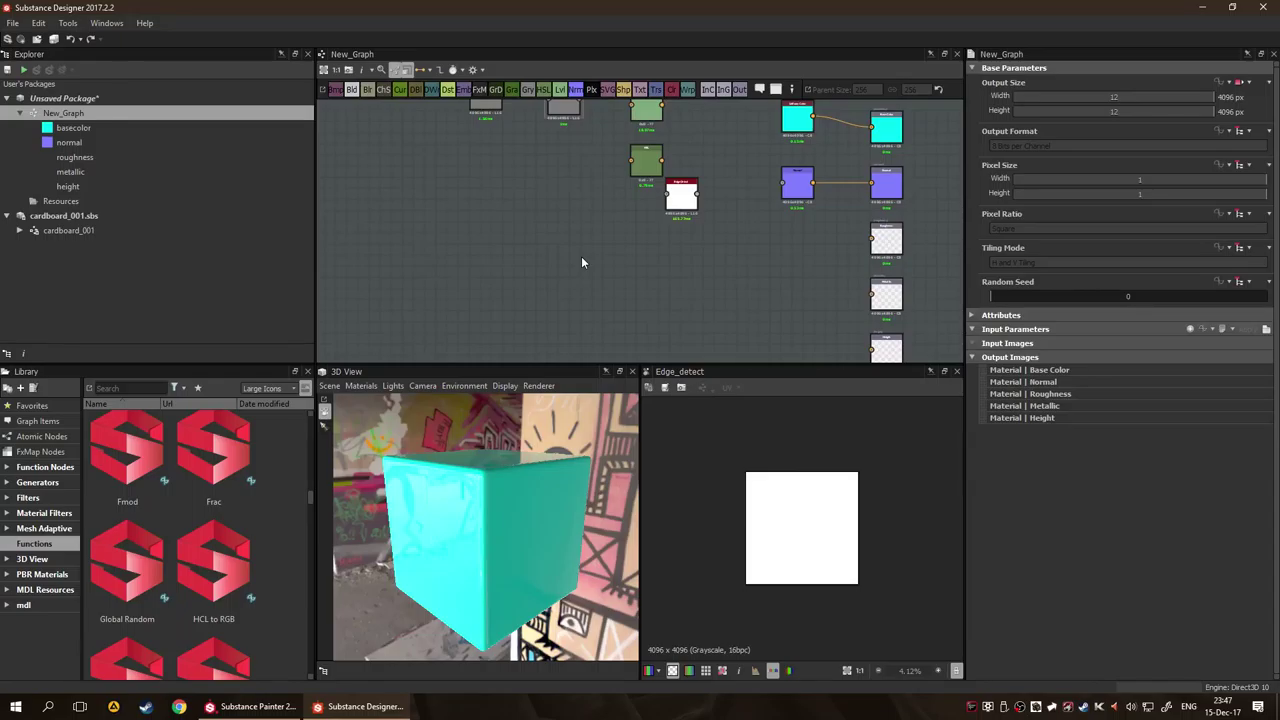
scroll(434, 277, "down", 3)
scroll(643, 257, "up", 3)
scroll(742, 270, "down", 2)
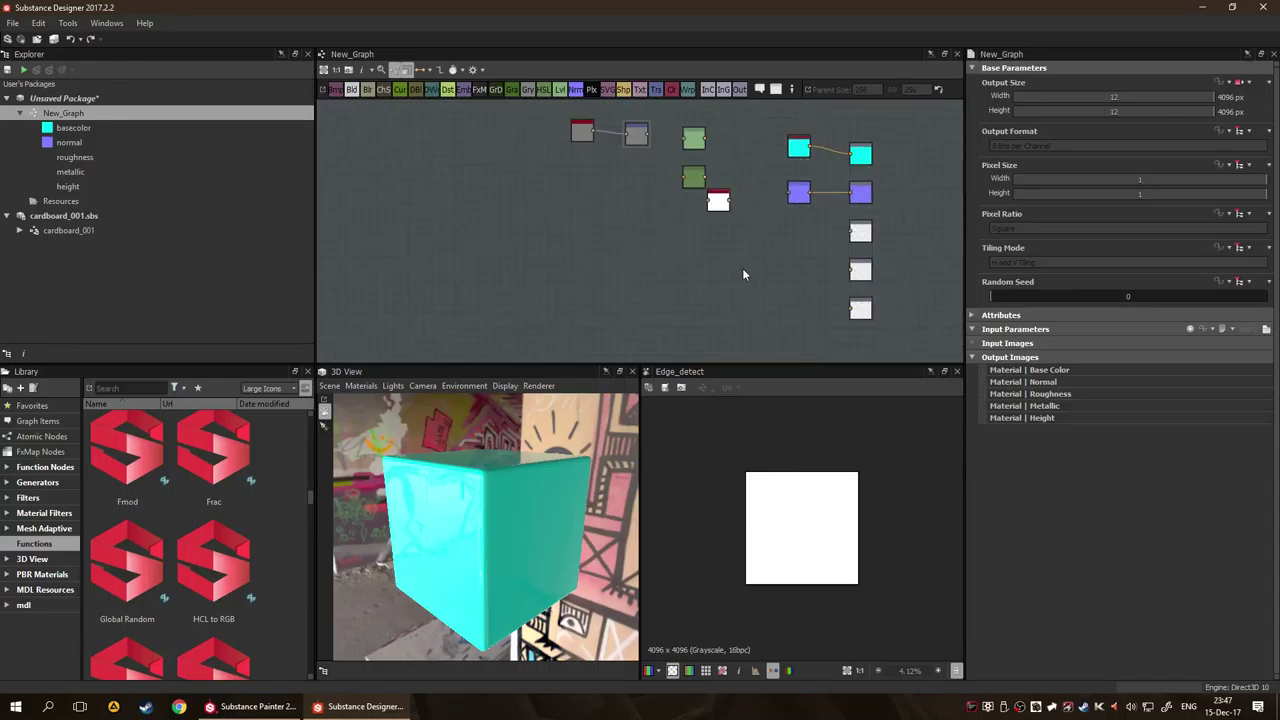
scroll(737, 272, "up", 1)
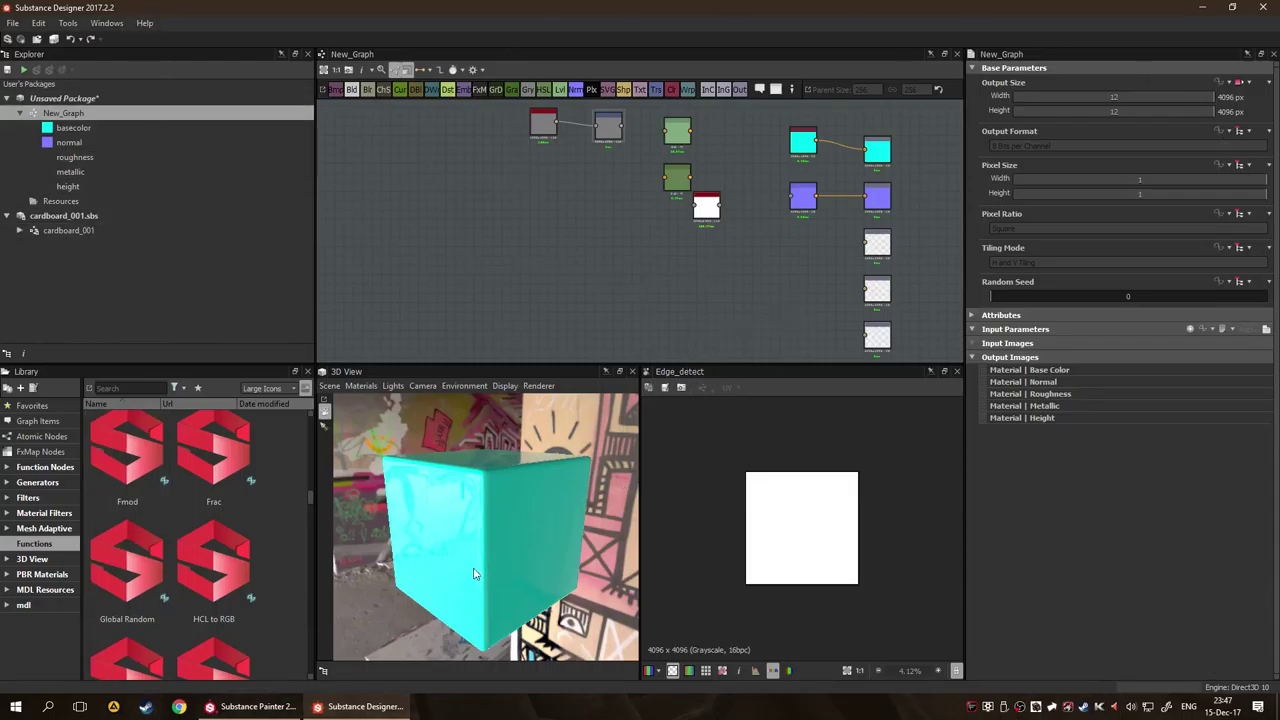
Link the Terrain.fbx 3D mesh into the Unsaved Package.
right_click(140, 269)
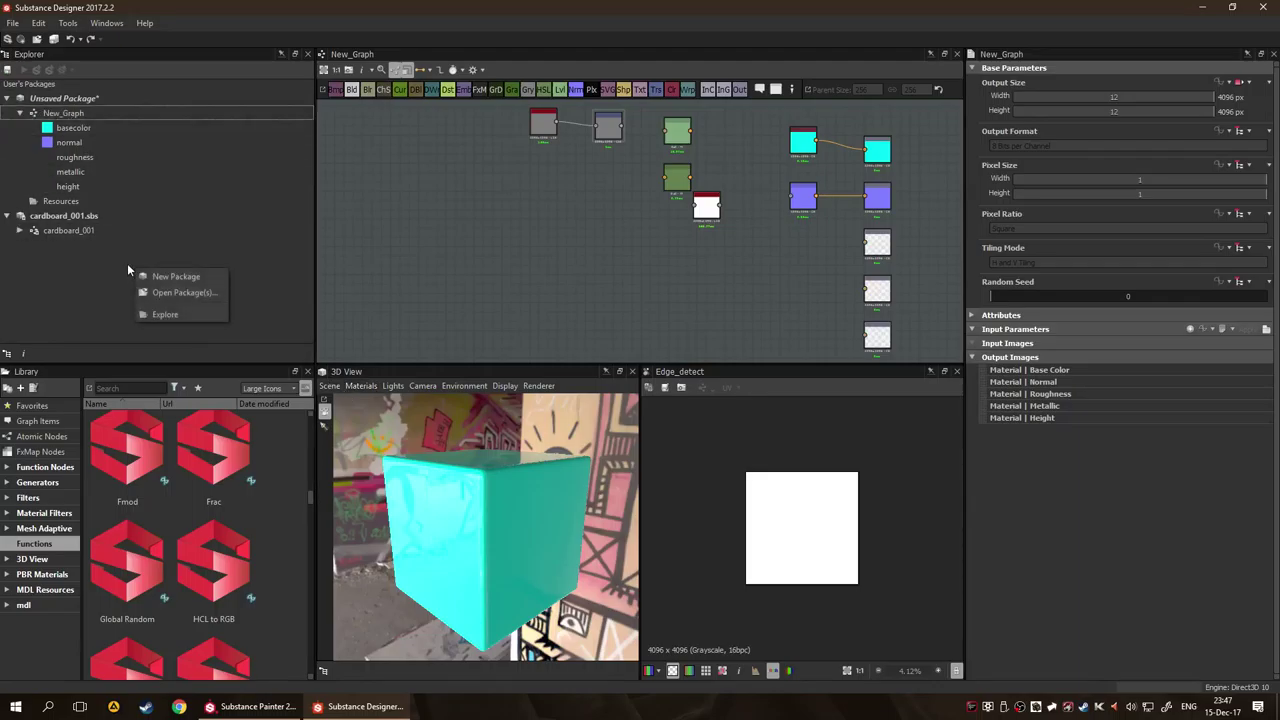
left_click(62, 103)
right_click(61, 100)
mouse_move(150, 140)
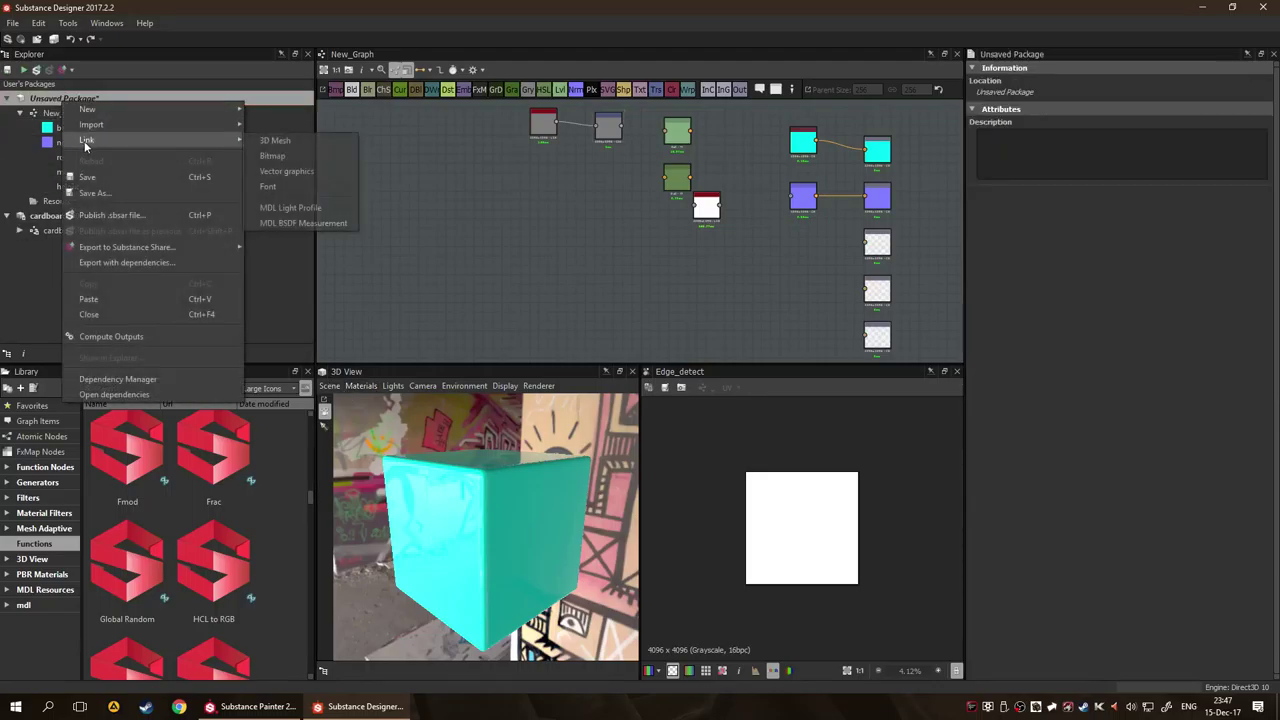
left_click(302, 142)
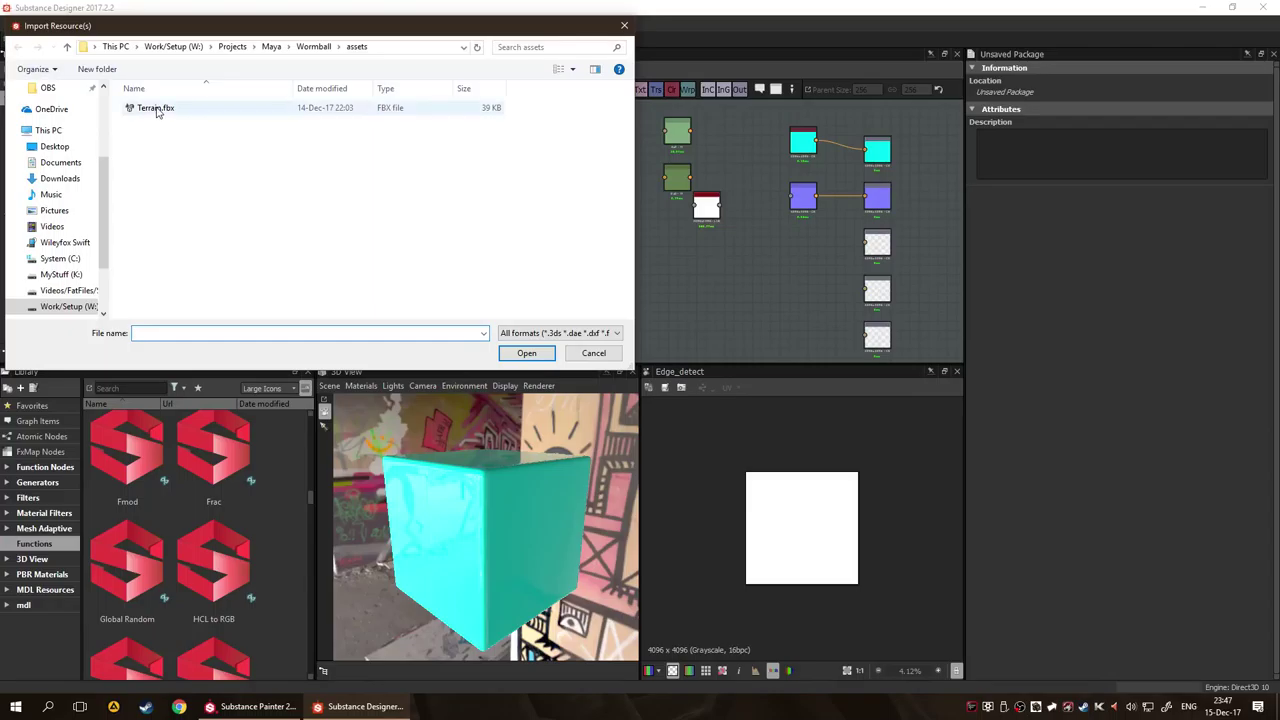
key("Escape")
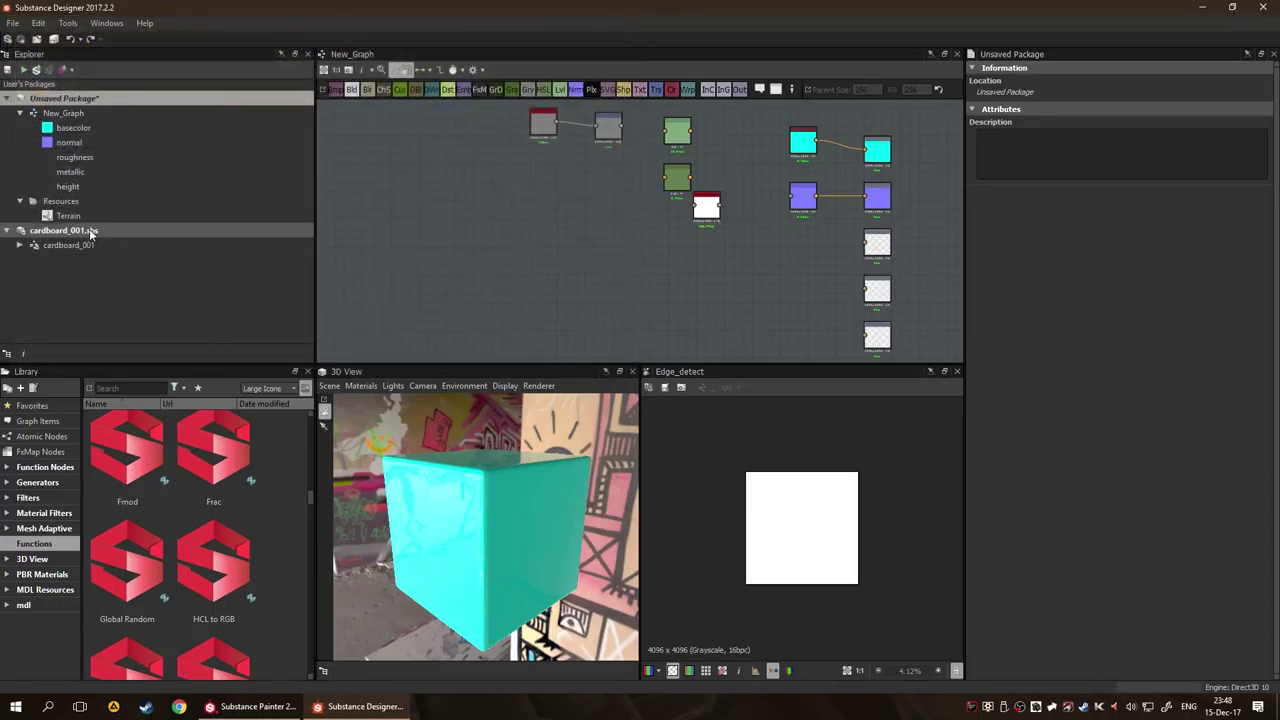
Show the Terrain mesh in the 3D View with the graph's cyan material applied.
left_click_drag(68, 215, 517, 592)
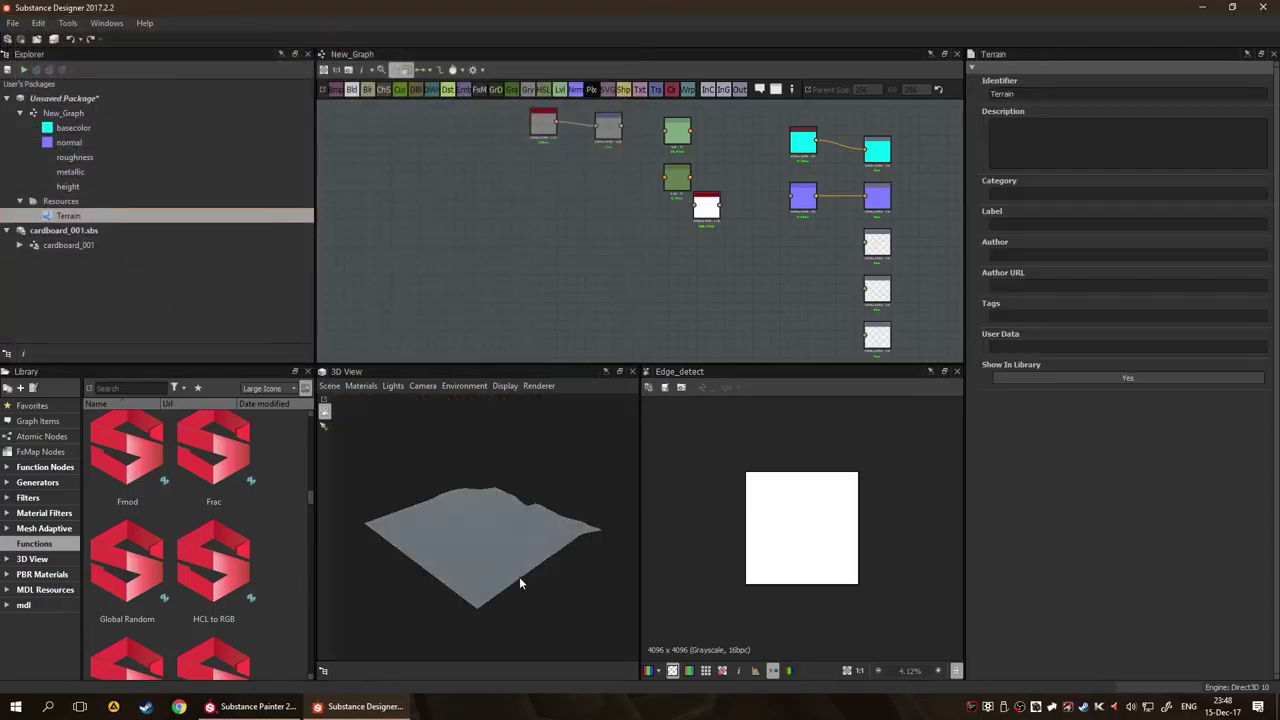
right_click(686, 261)
left_click(712, 335)
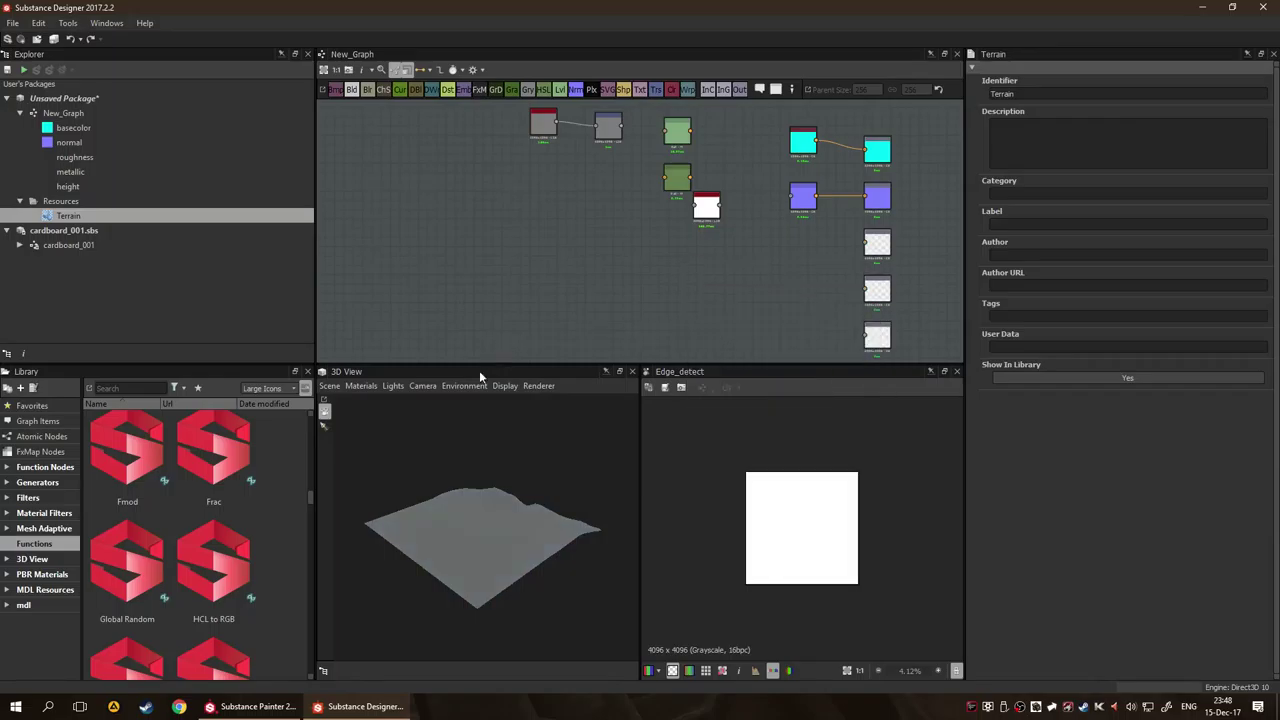
left_click_drag(508, 556, 514, 489)
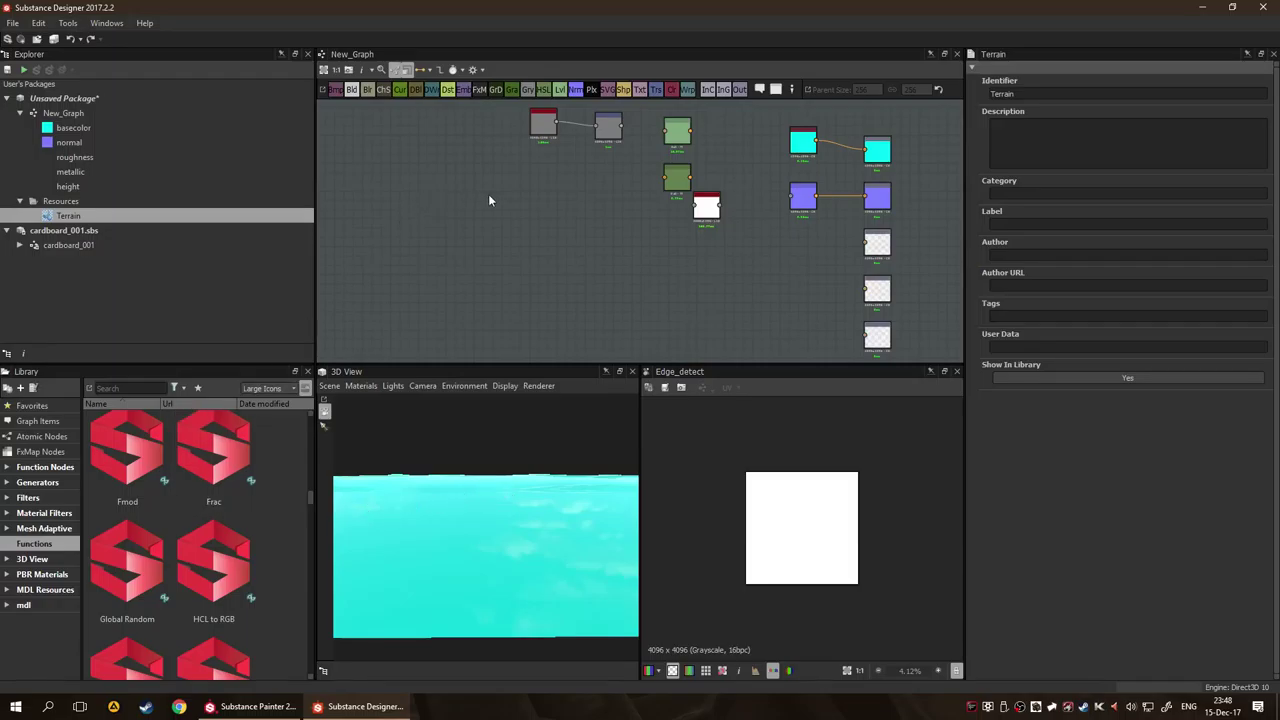
scroll(500, 196, "down", 2)
left_click_drag(460, 115, 737, 287)
key("Delete")
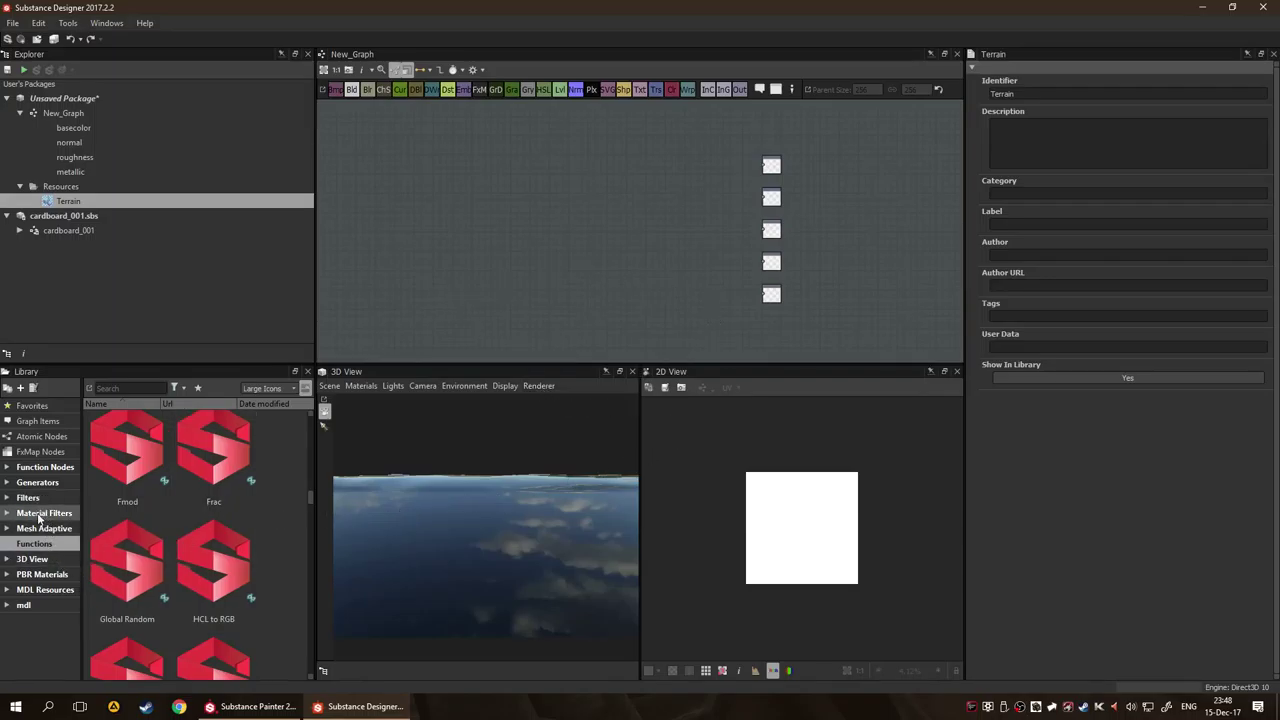
left_click(42, 574)
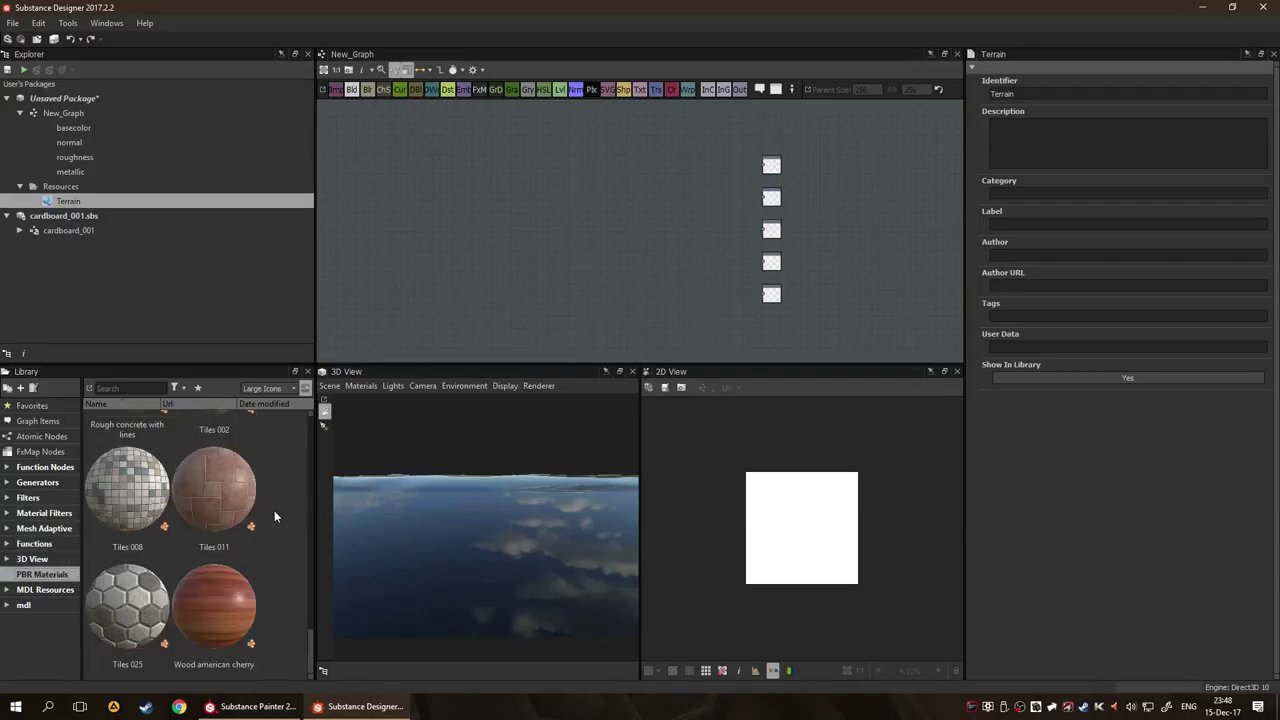
scroll(270, 513, "down", 3)
scroll(260, 511, "up", 3)
scroll(260, 511, "up", 1)
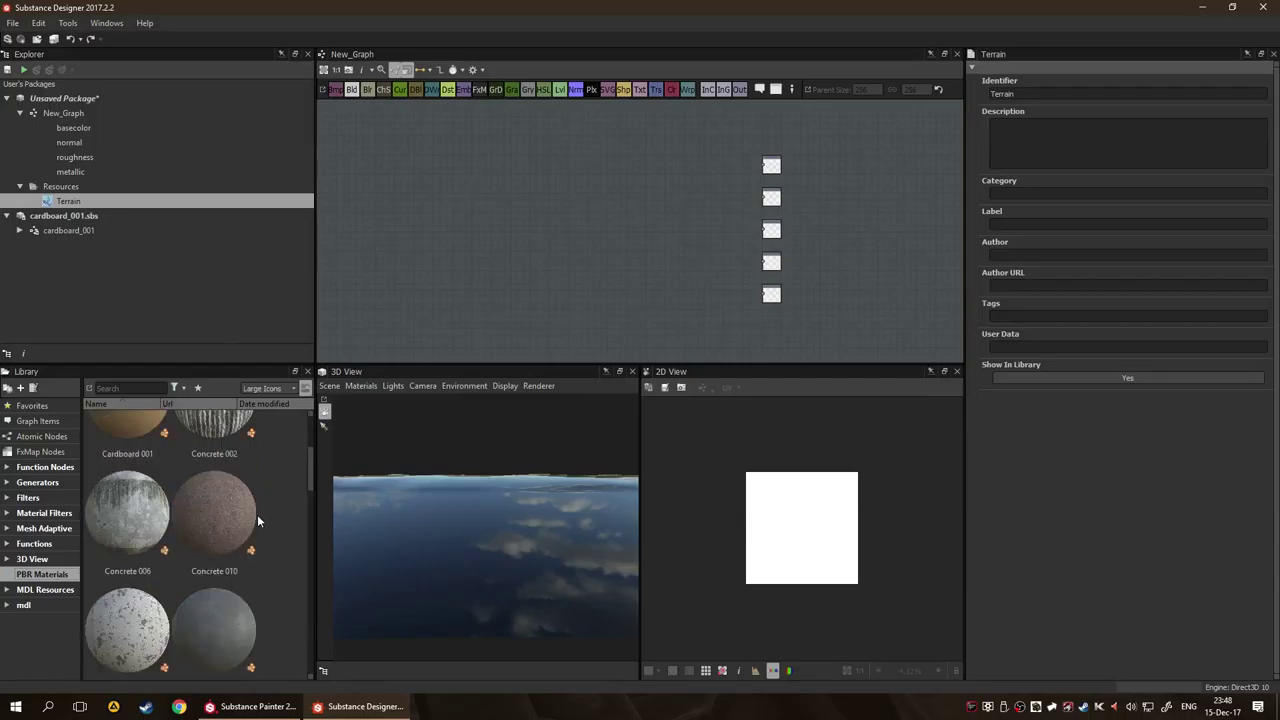
scroll(257, 514, "down", 1)
scroll(230, 501, "up", 3)
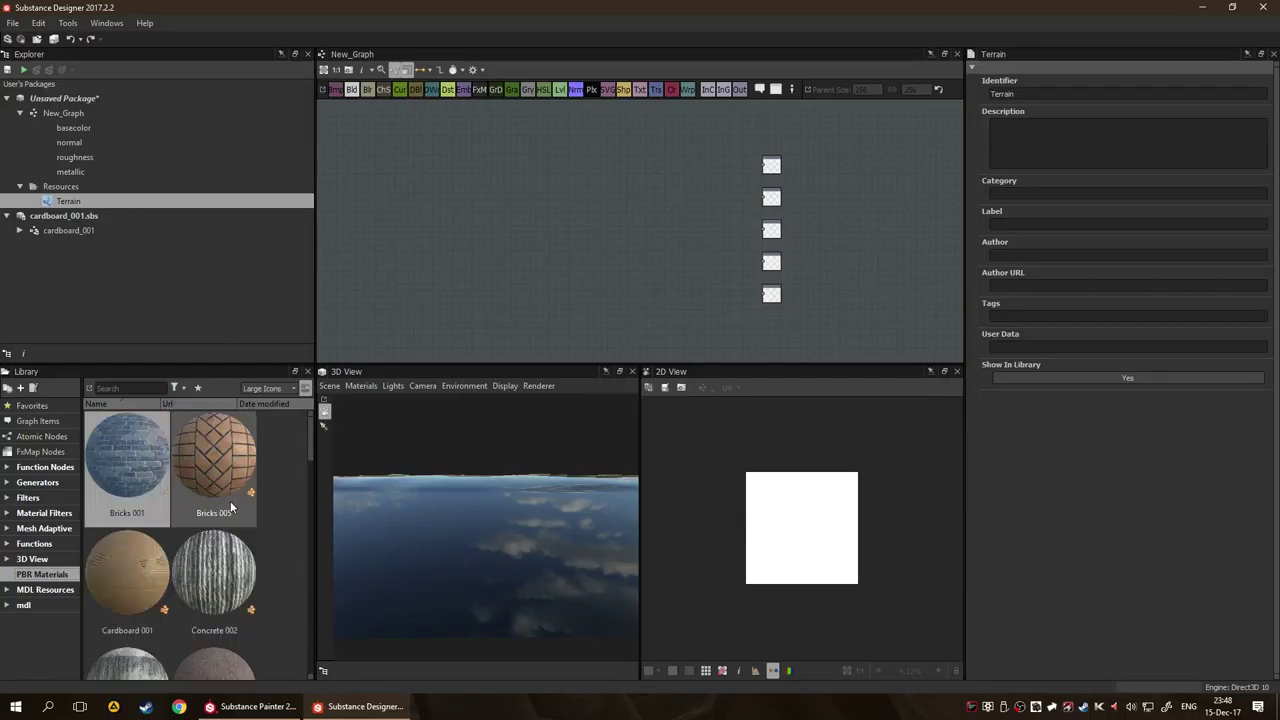
scroll(231, 502, "down", 3)
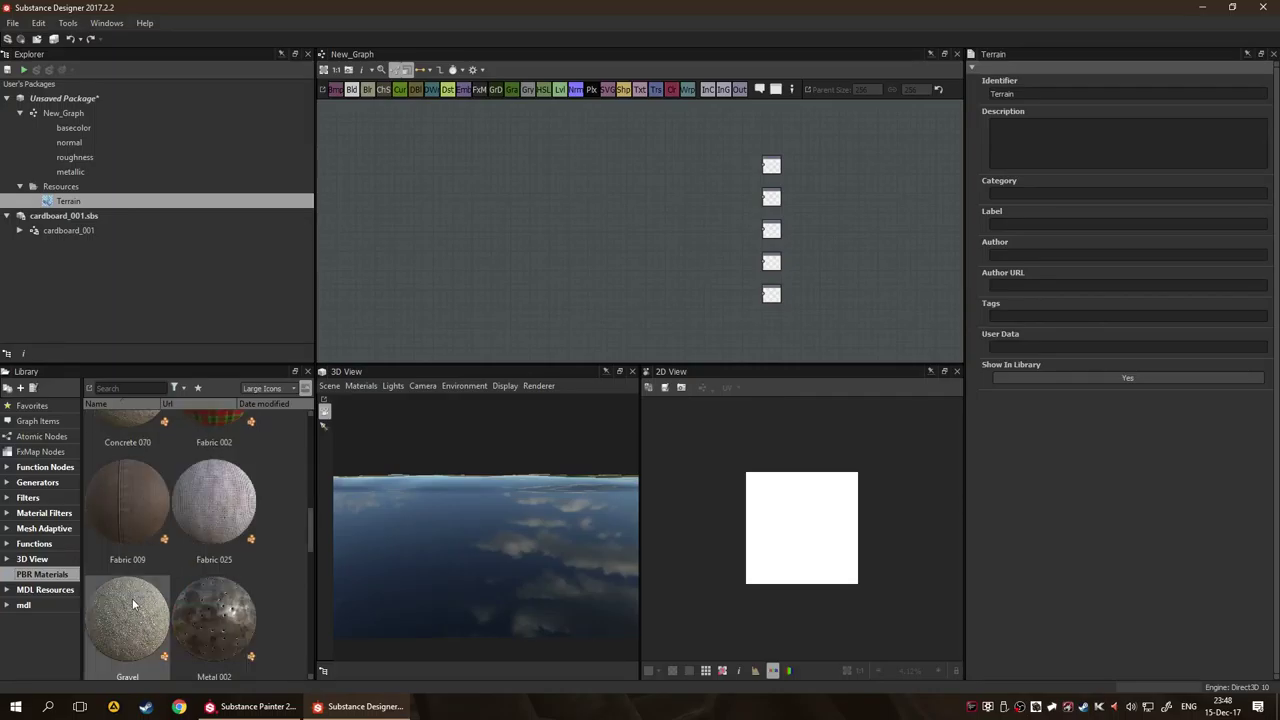
Add a Gravel node, wire it to all five outputs, and open its referenced graph.
left_click_drag(132, 598, 477, 241)
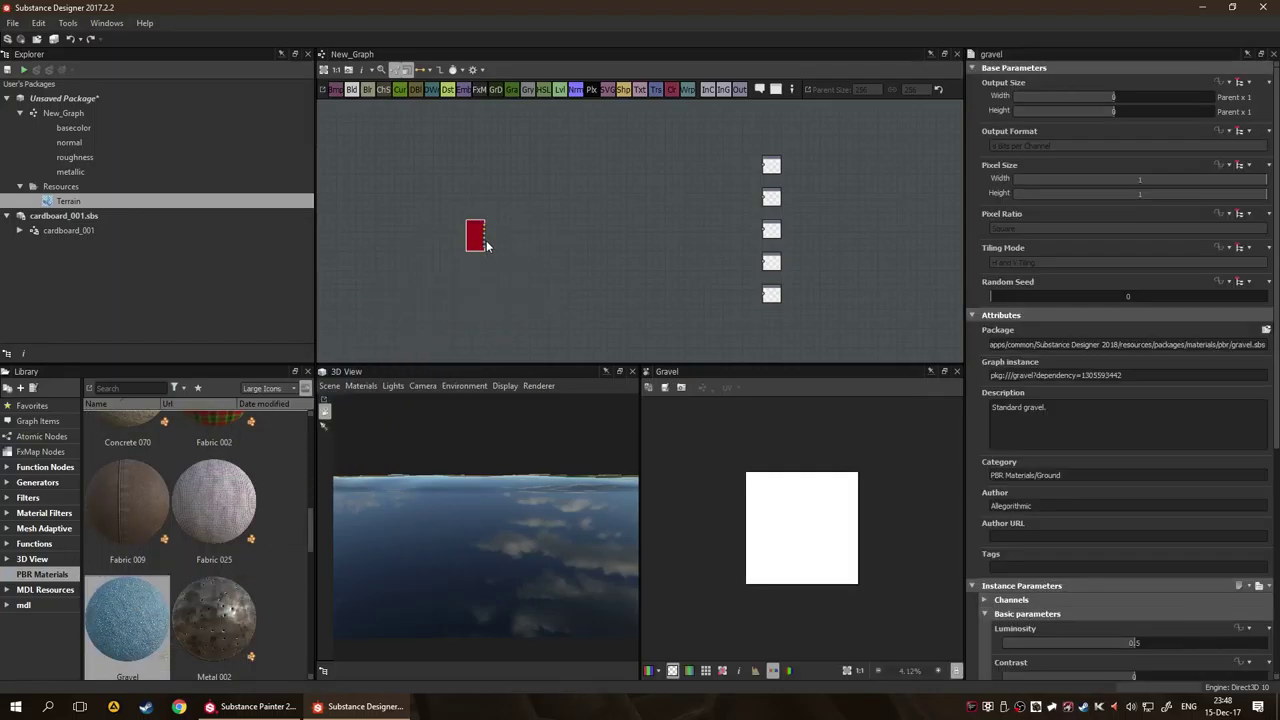
scroll(486, 246, "up", 1)
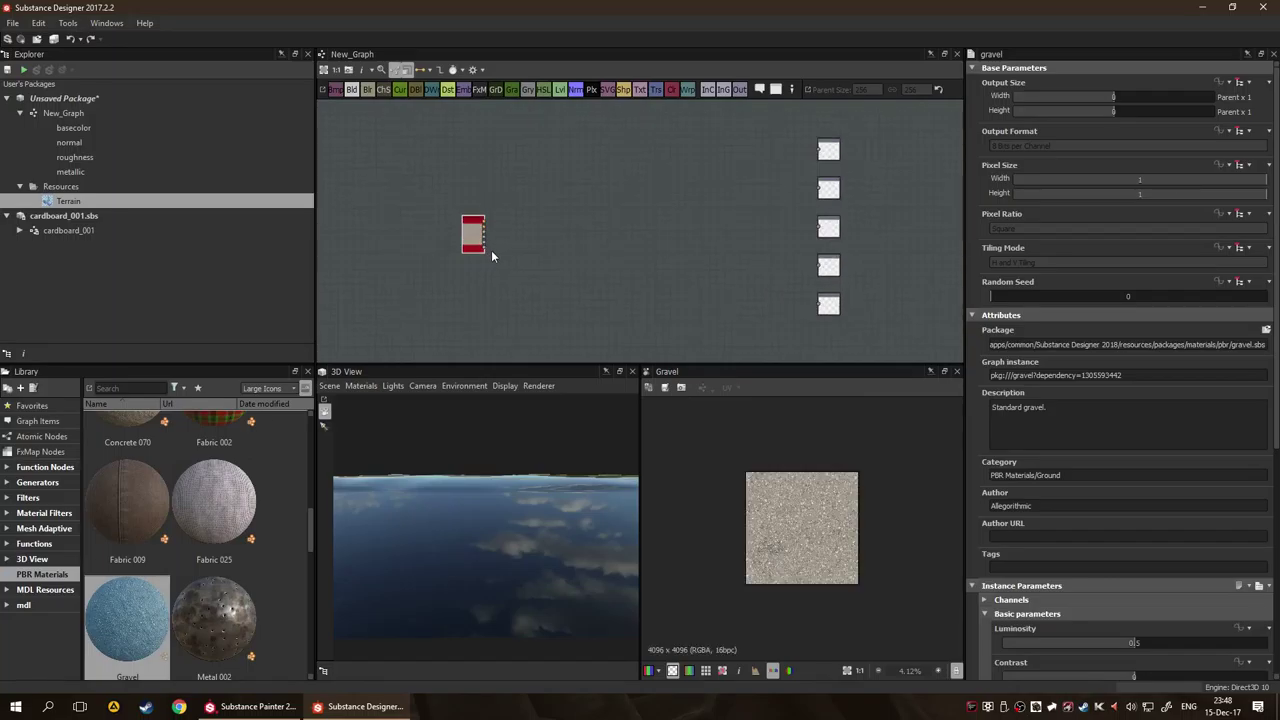
scroll(473, 233, "up", 3)
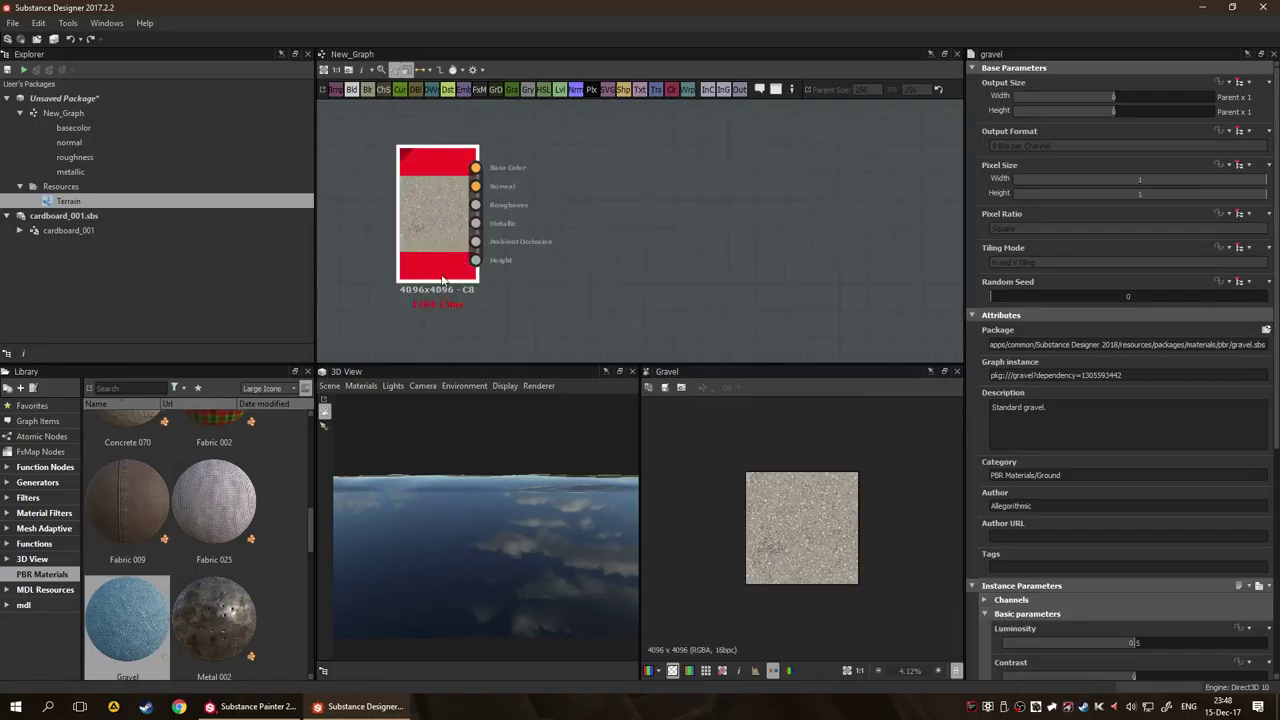
scroll(382, 212, "down", 3)
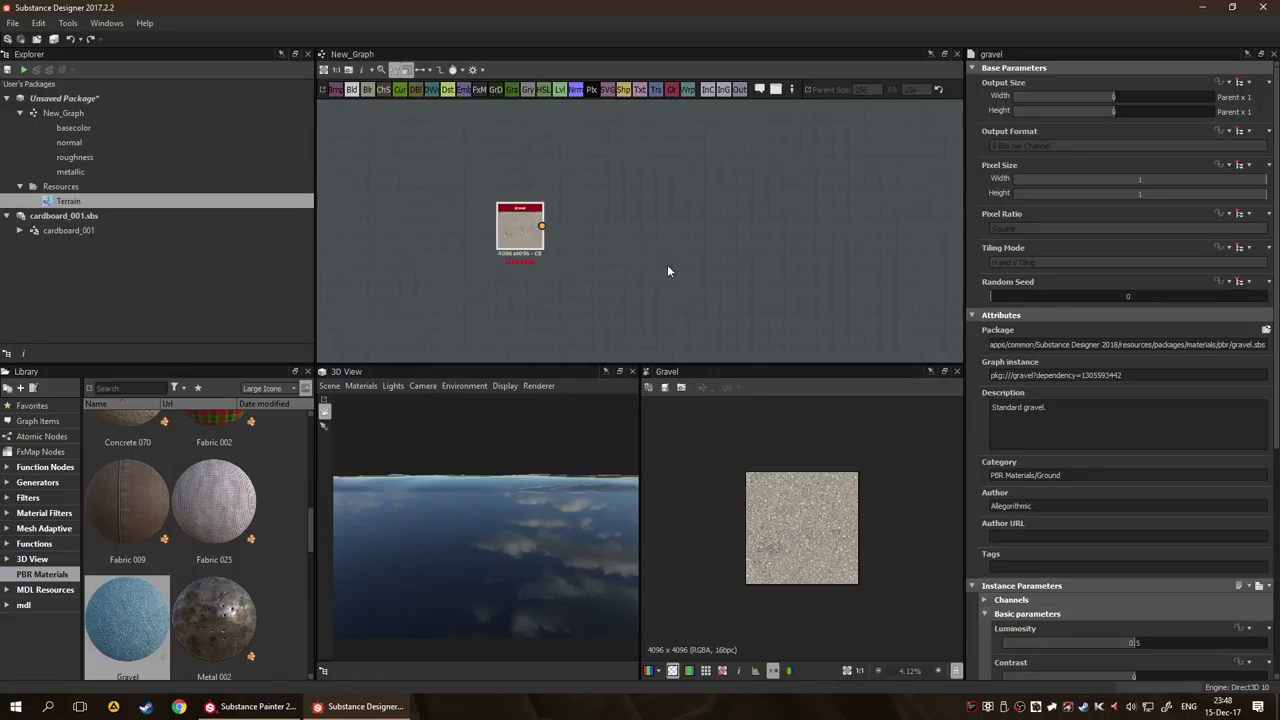
left_click_drag(667, 264, 468, 255)
scroll(468, 255, "down", 2)
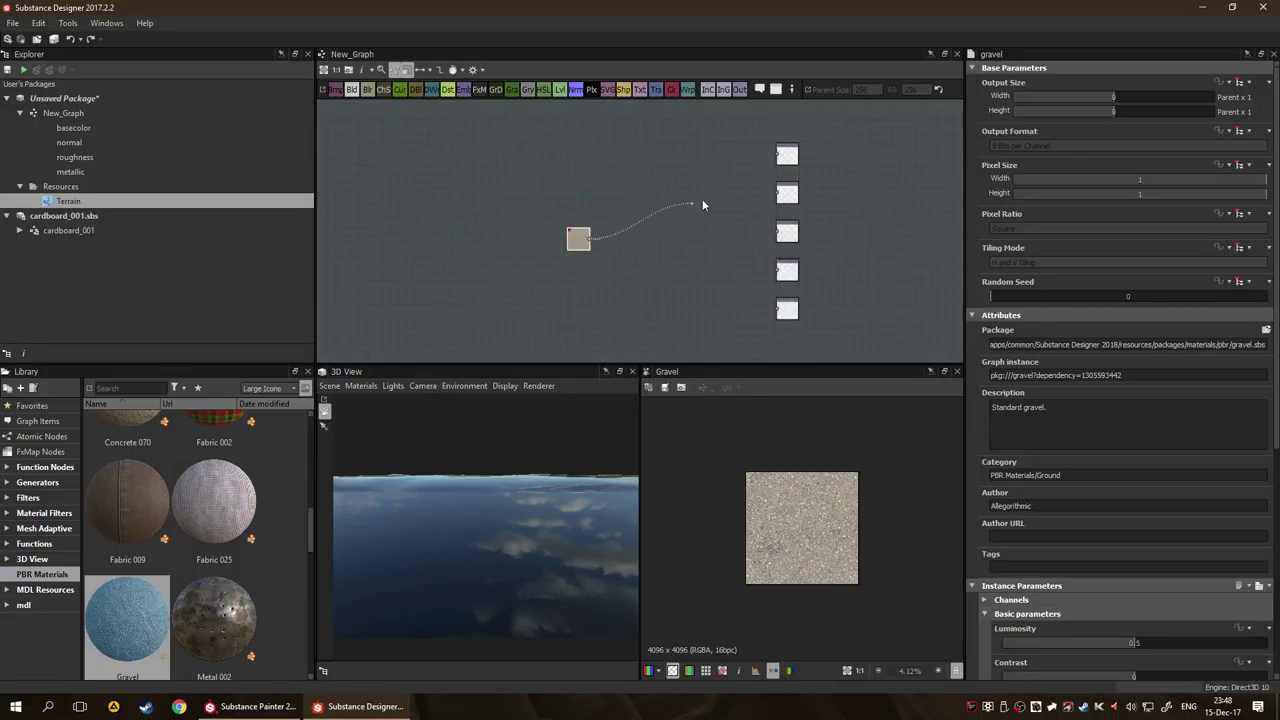
left_click_drag(702, 205, 785, 167)
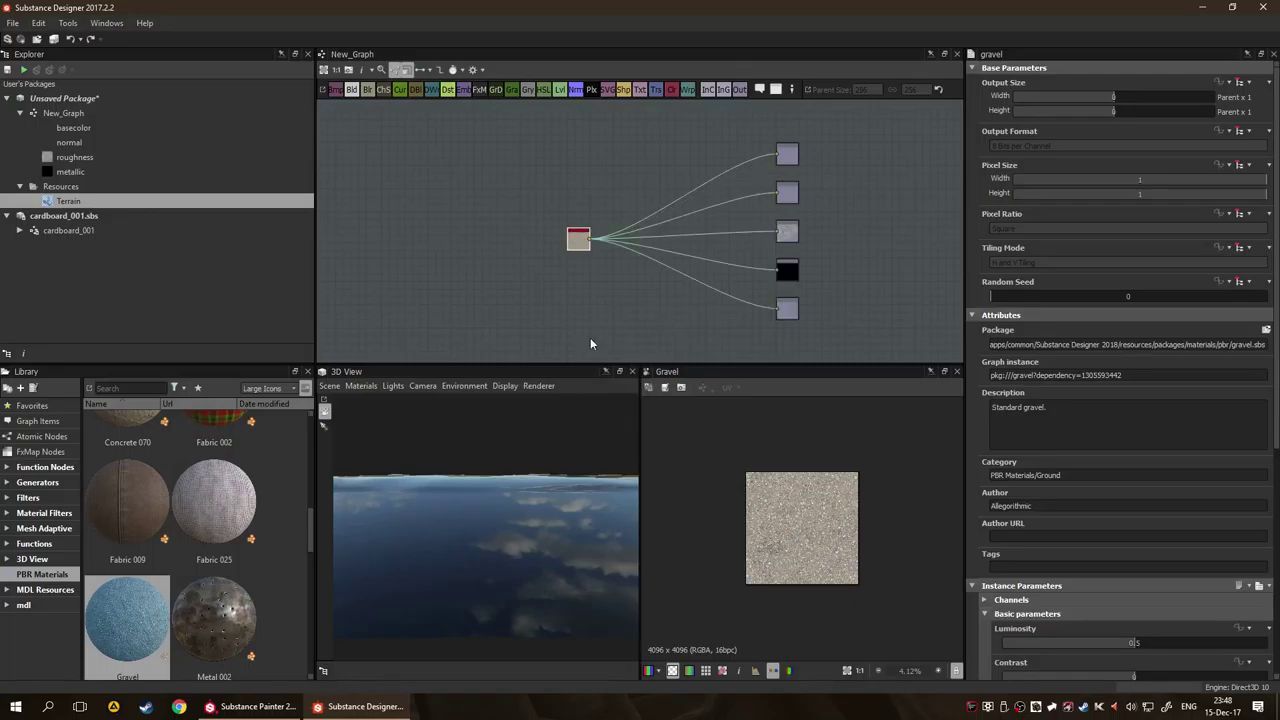
right_click(585, 238)
left_click(672, 421)
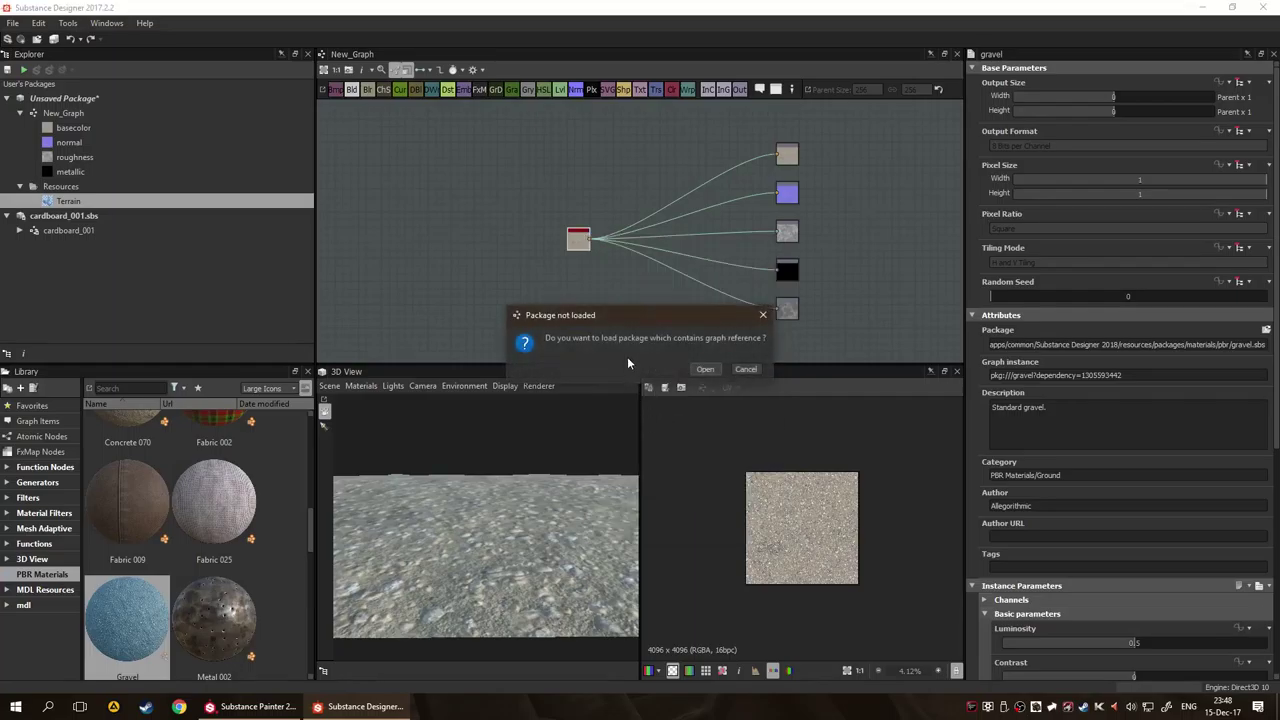
Load the gravel package to inspect its graph, then return to New_Graph and select Gravel.
left_click(702, 370)
scroll(632, 250, "up", 6)
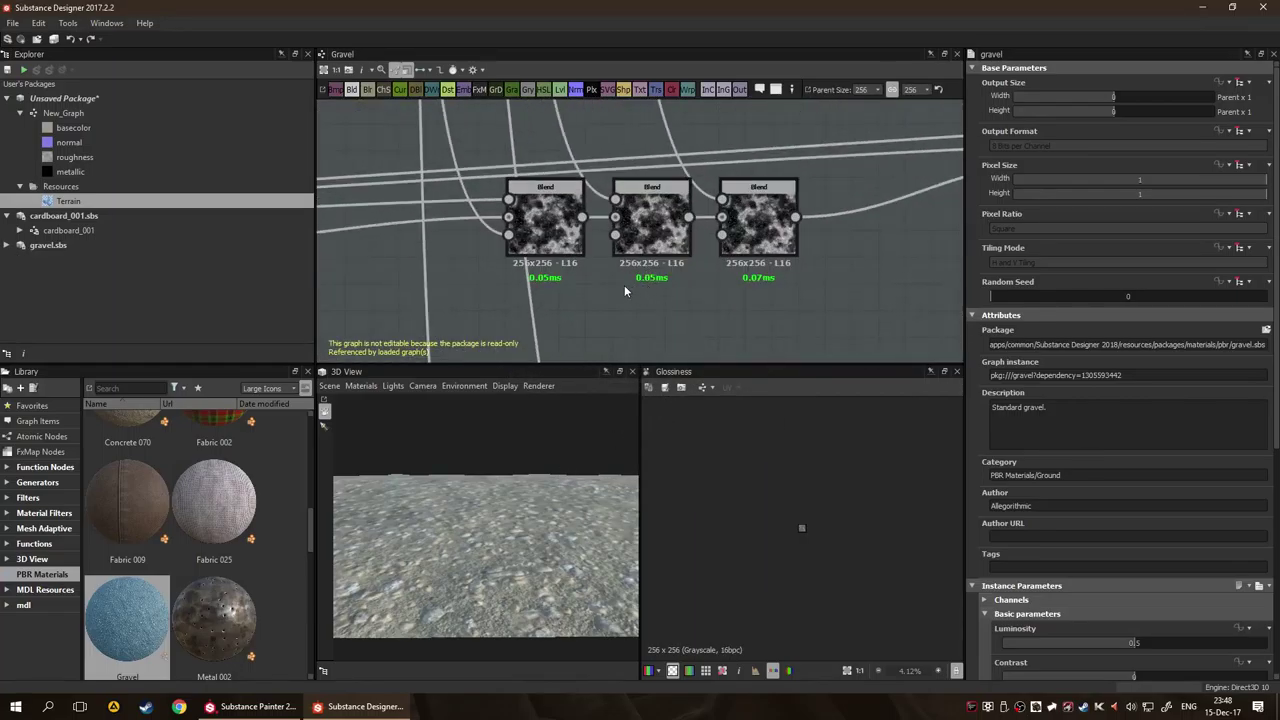
scroll(712, 284, "down", 6)
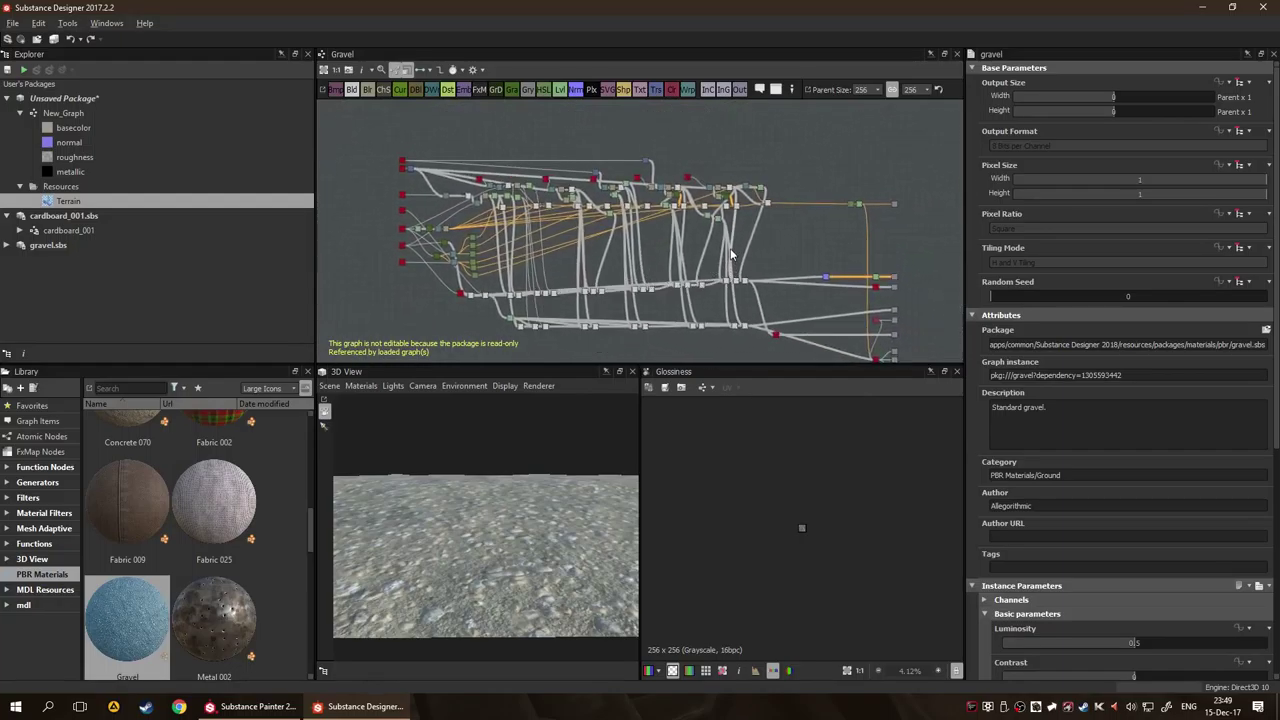
double_click(135, 113)
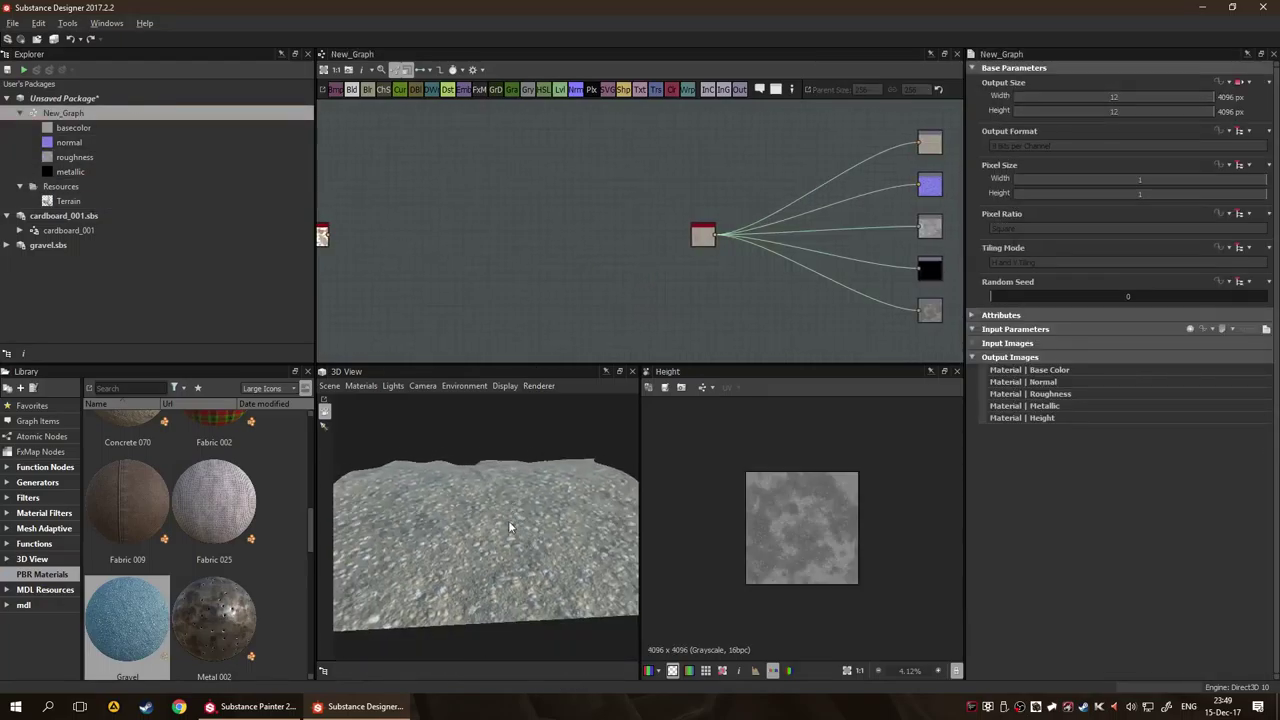
left_click_drag(509, 527, 770, 380)
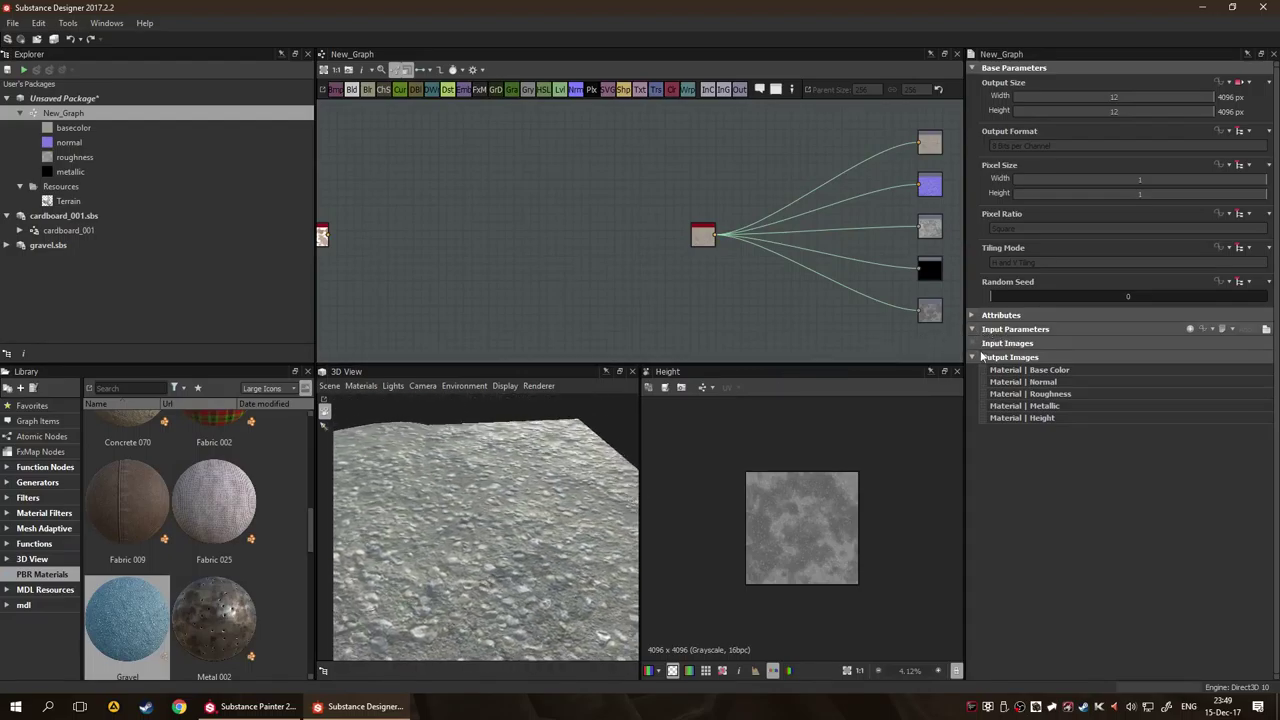
left_click(703, 237)
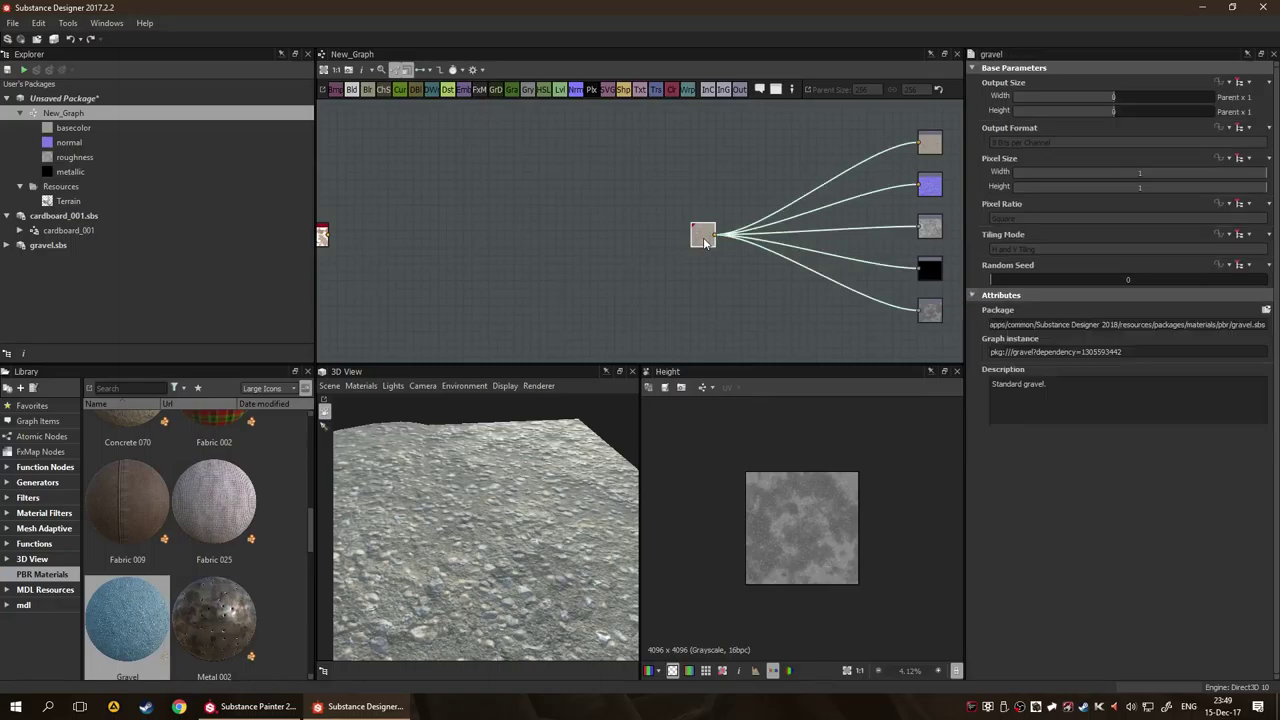
Show the Gravel instance parameters (Height Range 0.25, Layers 6, Gravel Scale 0.5), viewing the terrain at a low grazing angle.
scroll(1158, 517, "down", 6)
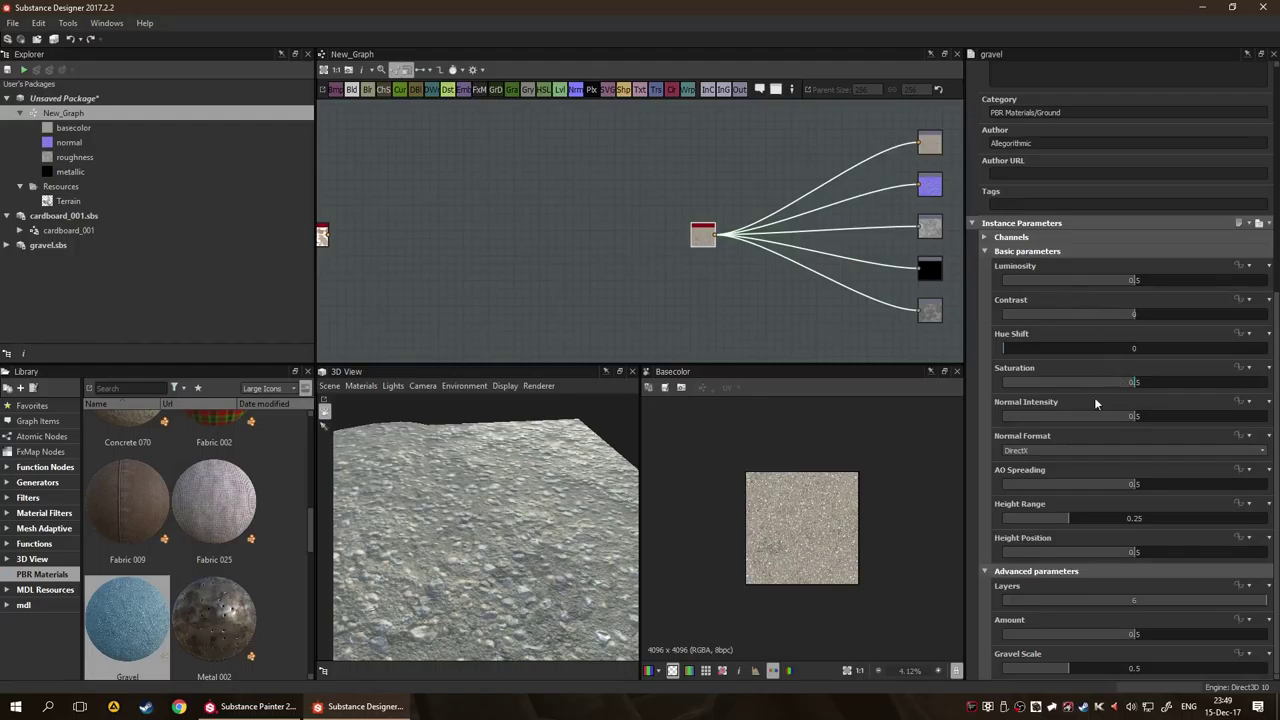
left_click_drag(504, 538, 575, 480)
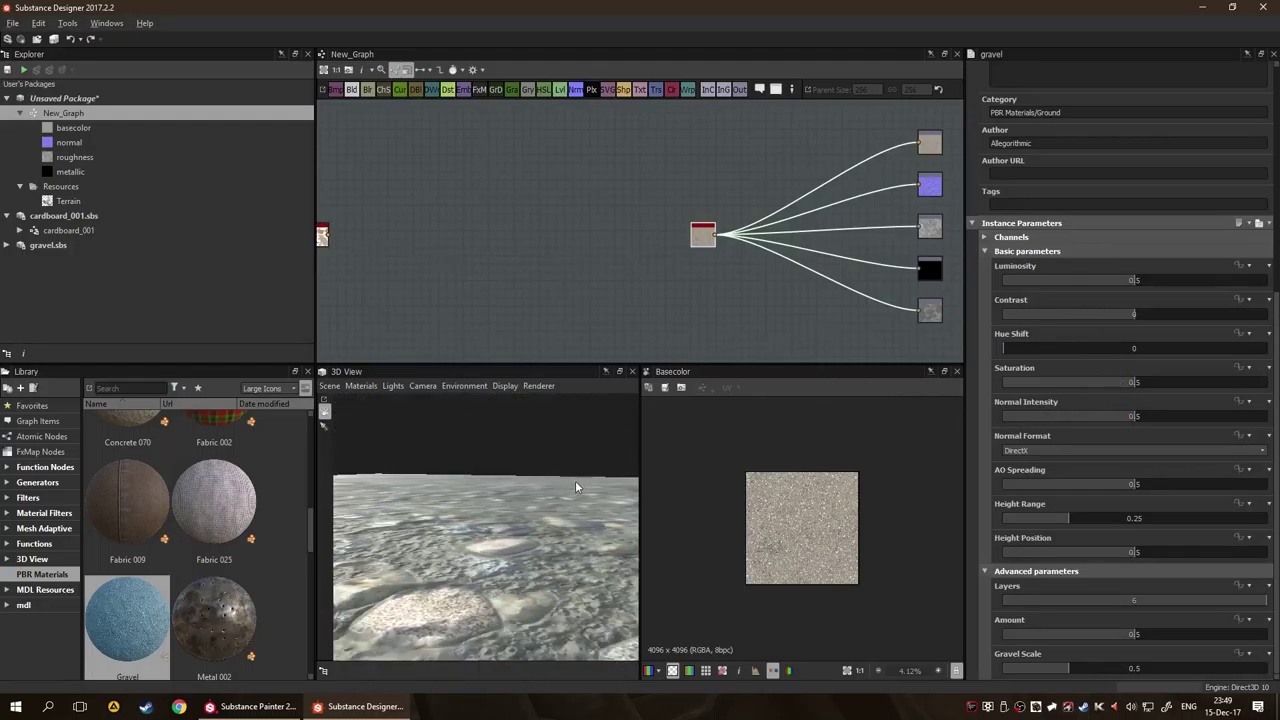
Show the 3D View material's properties and raise its Height Scale to displace the terrain.
left_click(361, 386)
mouse_move(375, 405)
left_click(476, 405)
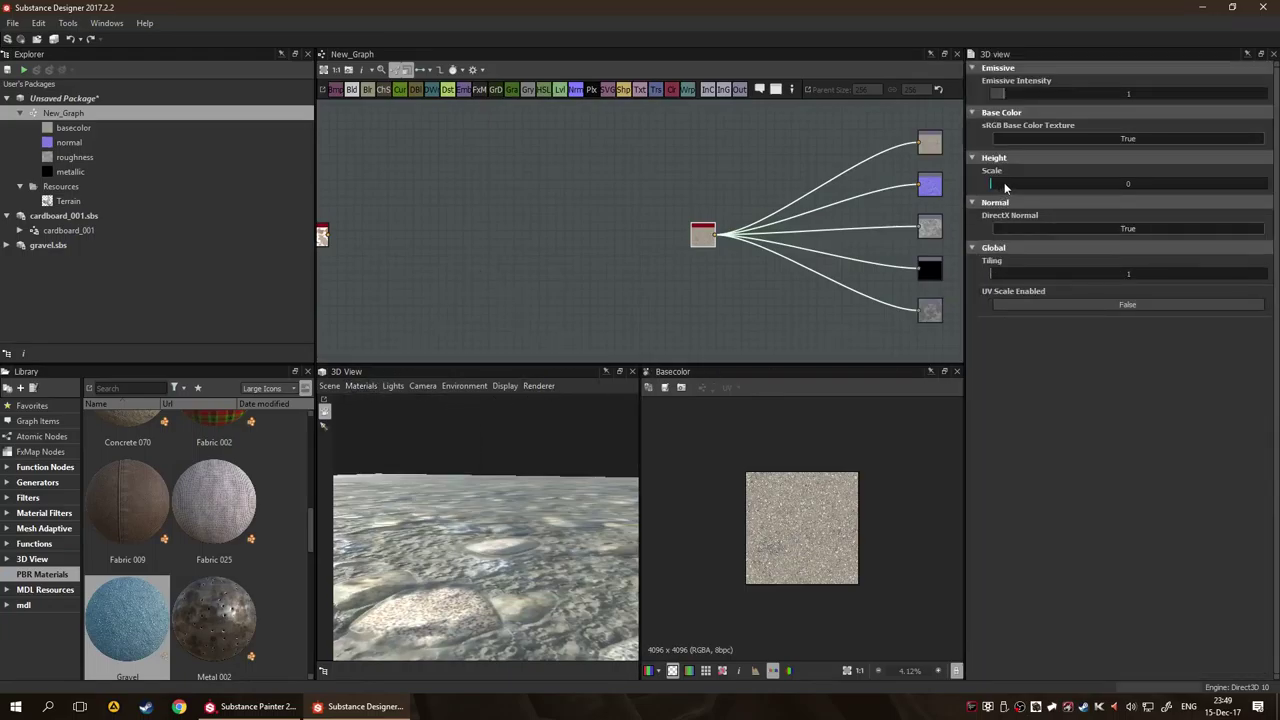
mouse_move(1007, 188)
left_mouse_down()
mouse_move(1077, 188)
mouse_move(1021, 202)
left_mouse_up()
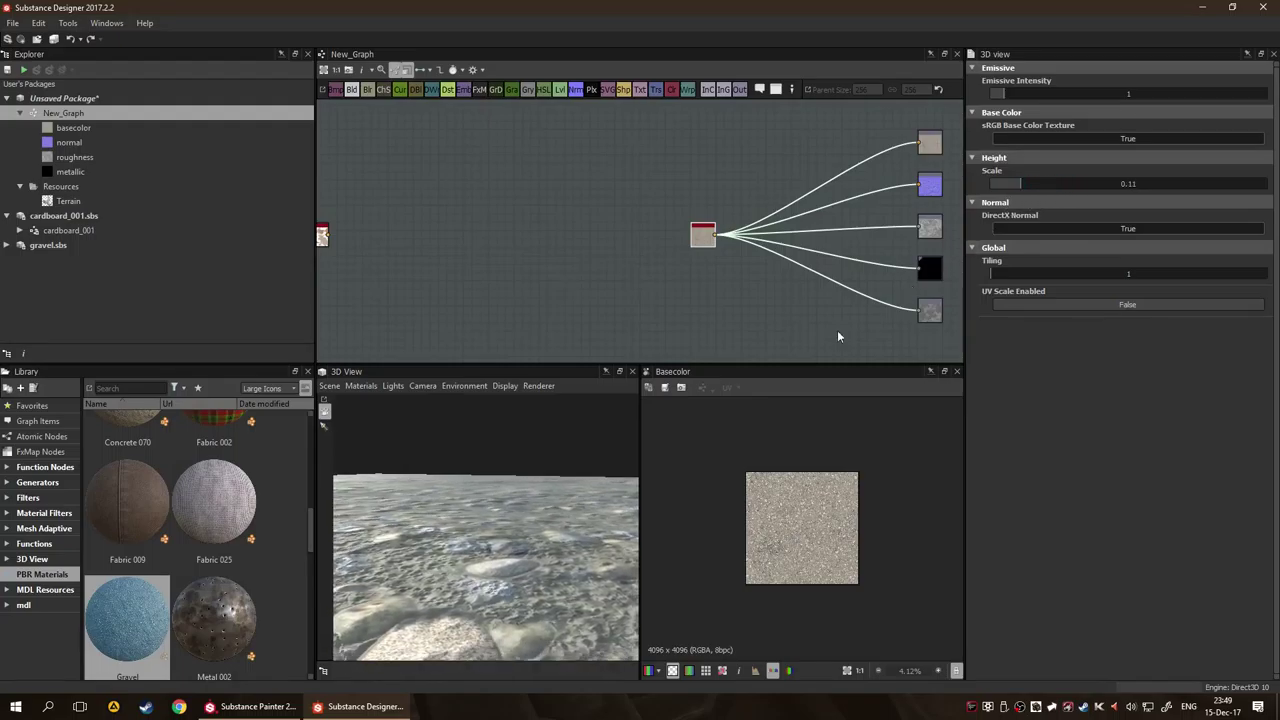
left_click_drag(541, 499, 526, 457)
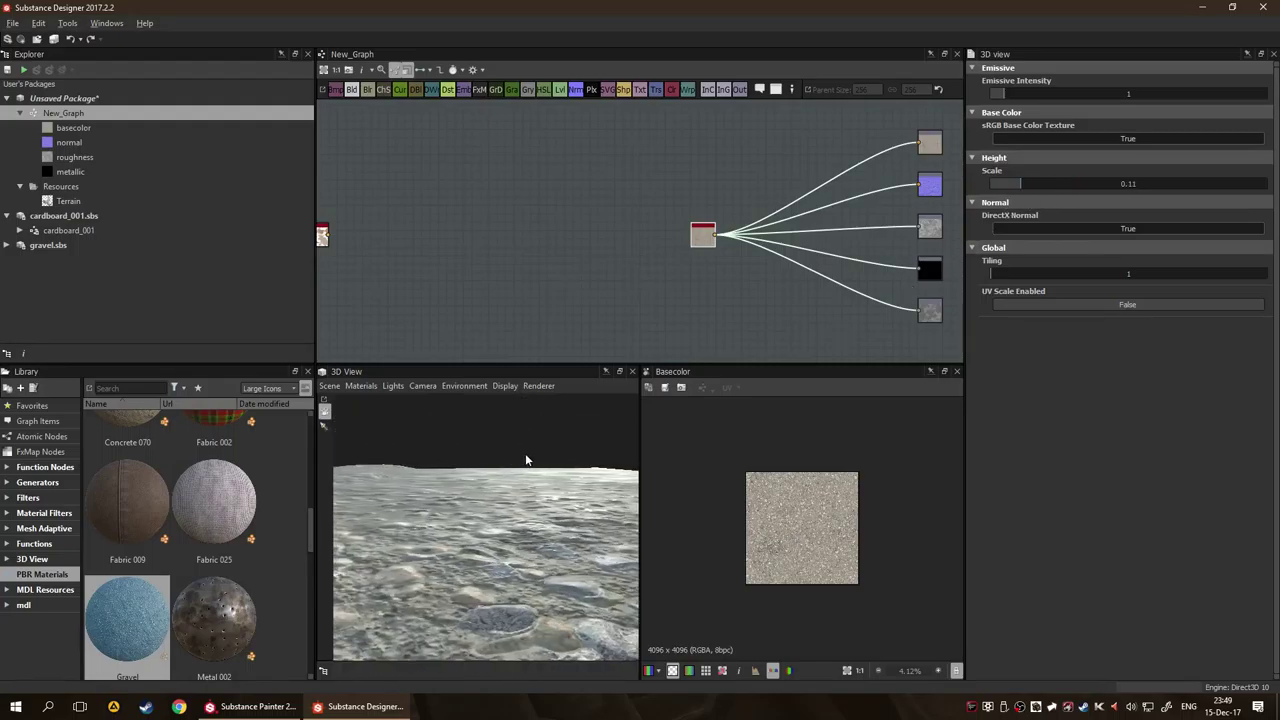
Adjust the Height Scale through 0.52 and 0.33, settle on 0.24, then switch to Substance Painter.
left_click_drag(1035, 189, 1135, 188)
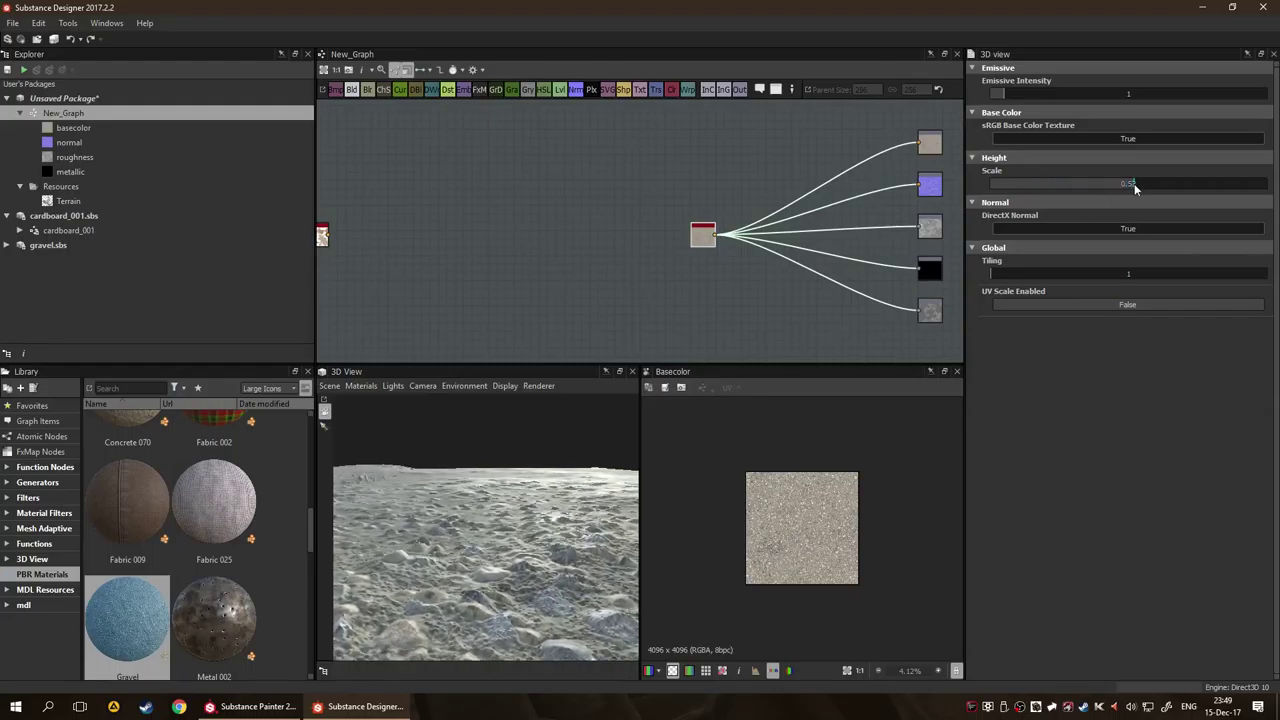
mouse_move(450, 480)
left_mouse_down()
mouse_move(388, 532)
mouse_move(535, 444)
mouse_move(640, 430)
mouse_move(718, 438)
mouse_move(570, 488)
mouse_move(463, 488)
mouse_move(418, 460)
mouse_move(476, 468)
mouse_move(470, 455)
left_mouse_up()
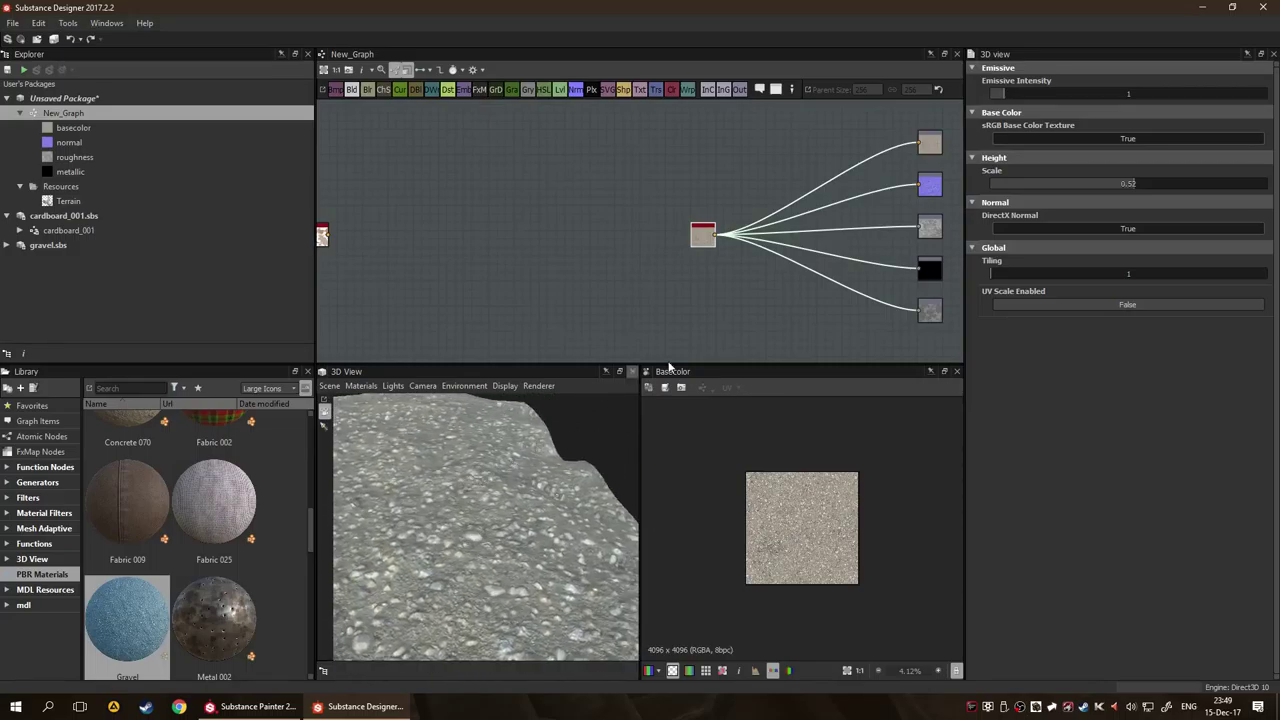
left_click_drag(1132, 184, 1056, 186)
left_click_drag(586, 444, 489, 492)
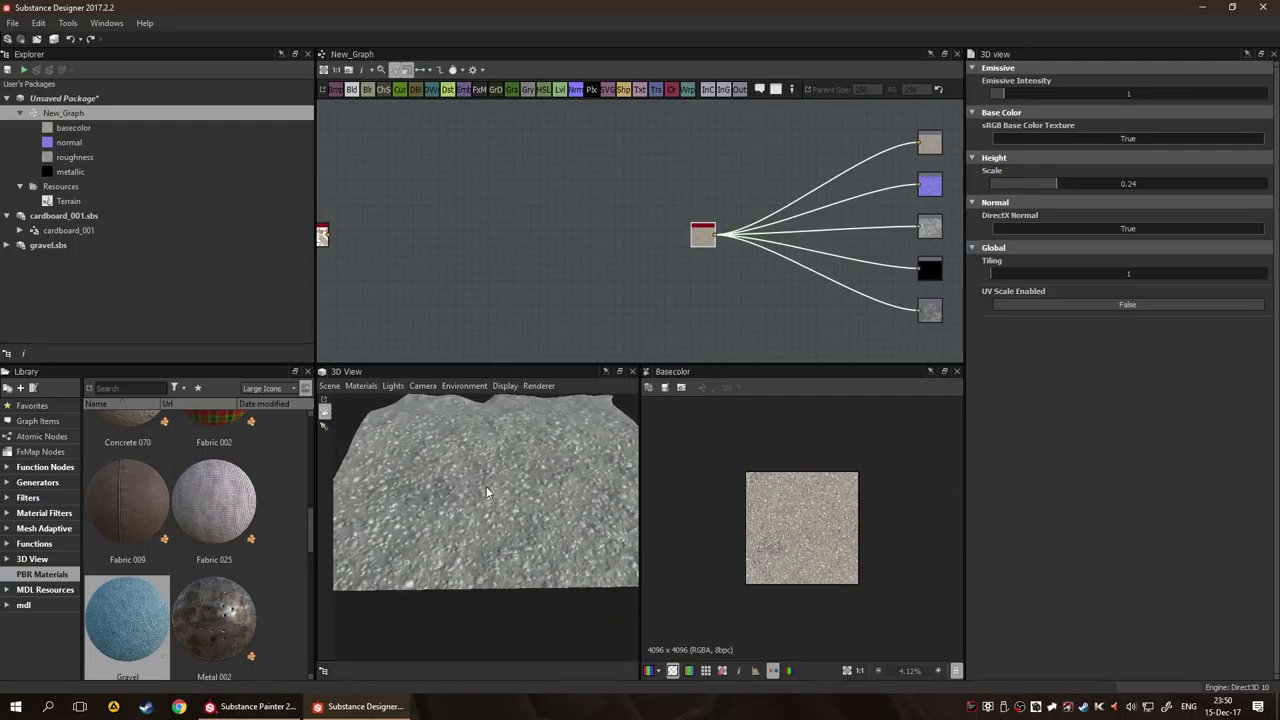
left_click(255, 706)
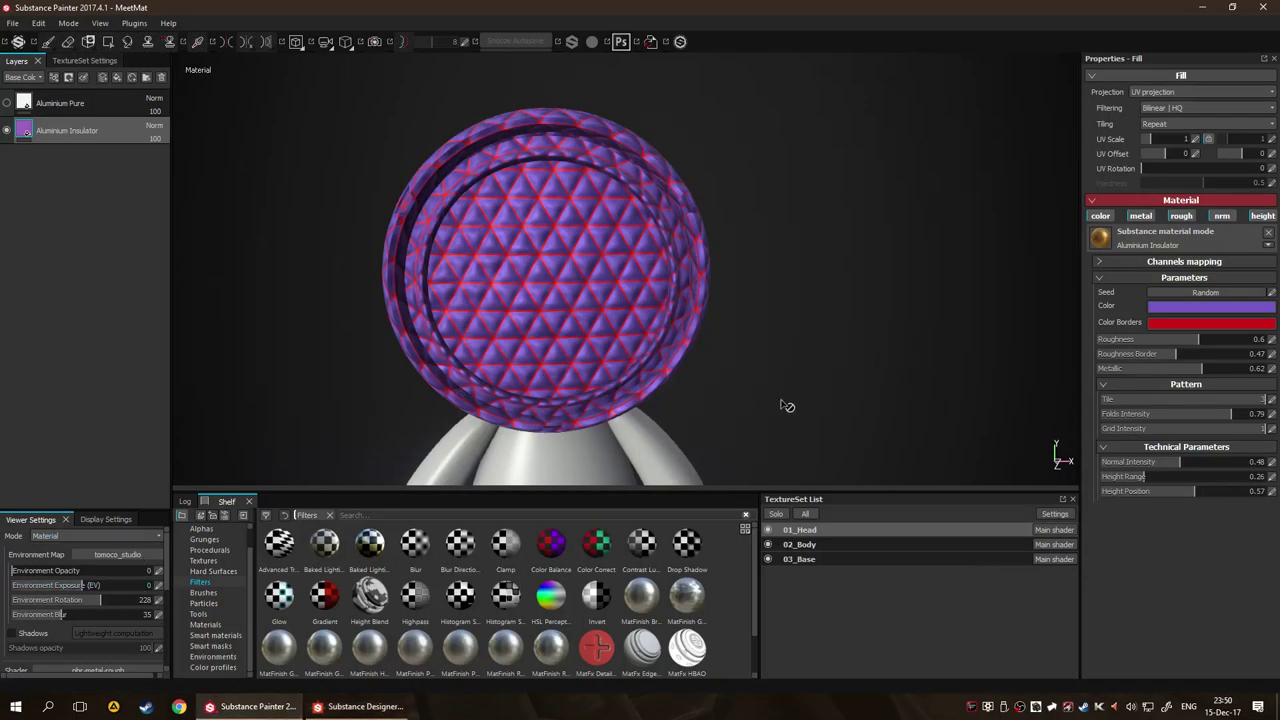
Return to Substance Designer with the gravel terrain displaced at height 0.24.
left_click(355, 706)
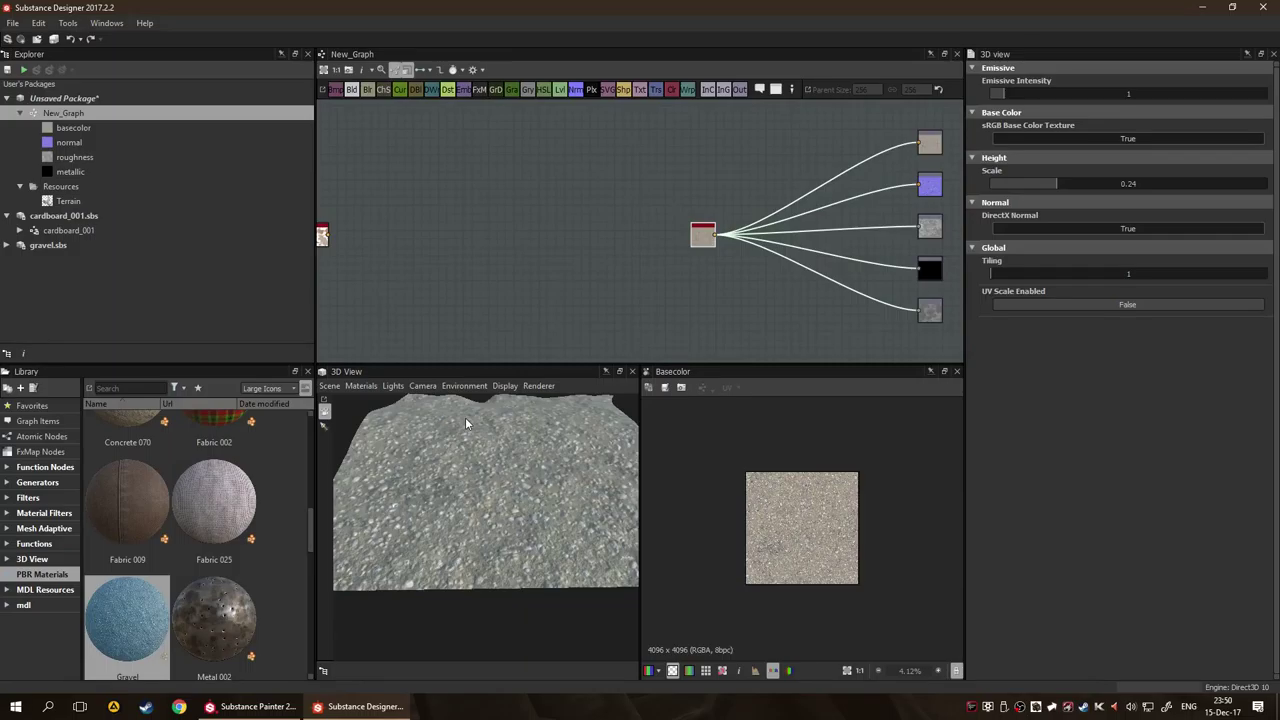
Deselect the Gravel node to list New_Graph's parameters: 4096 x 4096 output, Random Seed 0, five outputs.
left_click(575, 284)
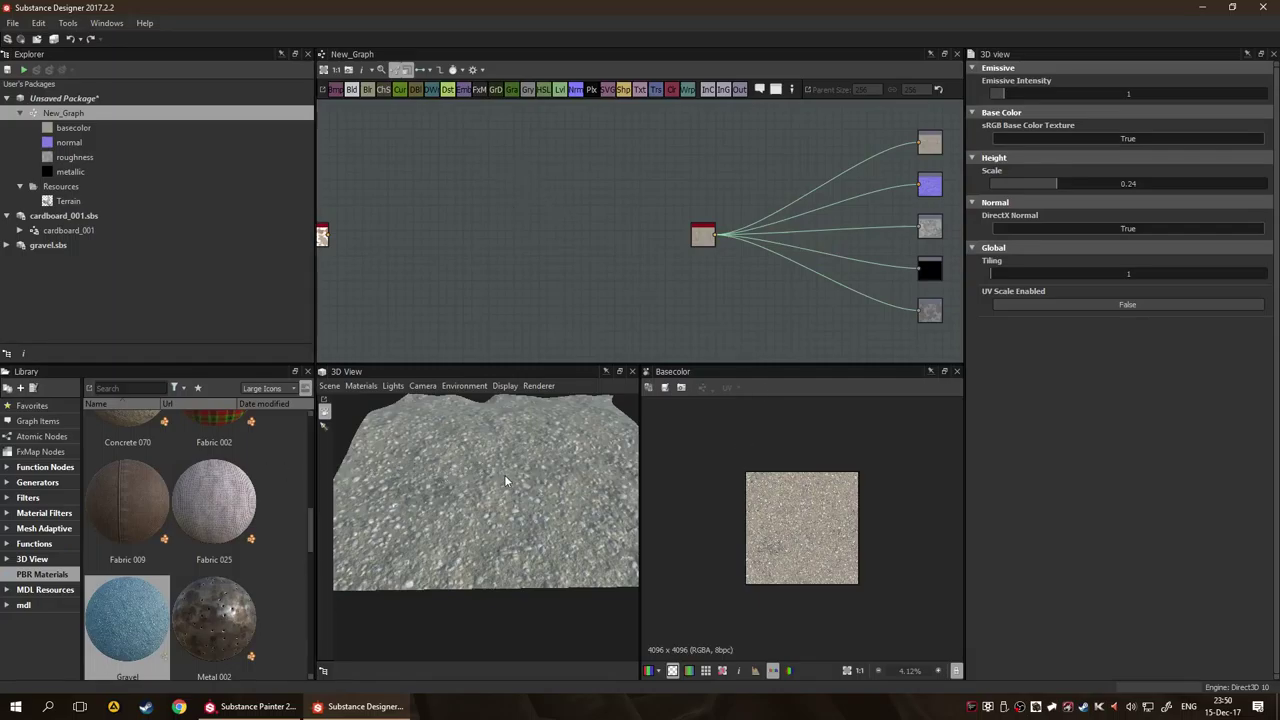
left_click_drag(552, 496, 408, 470)
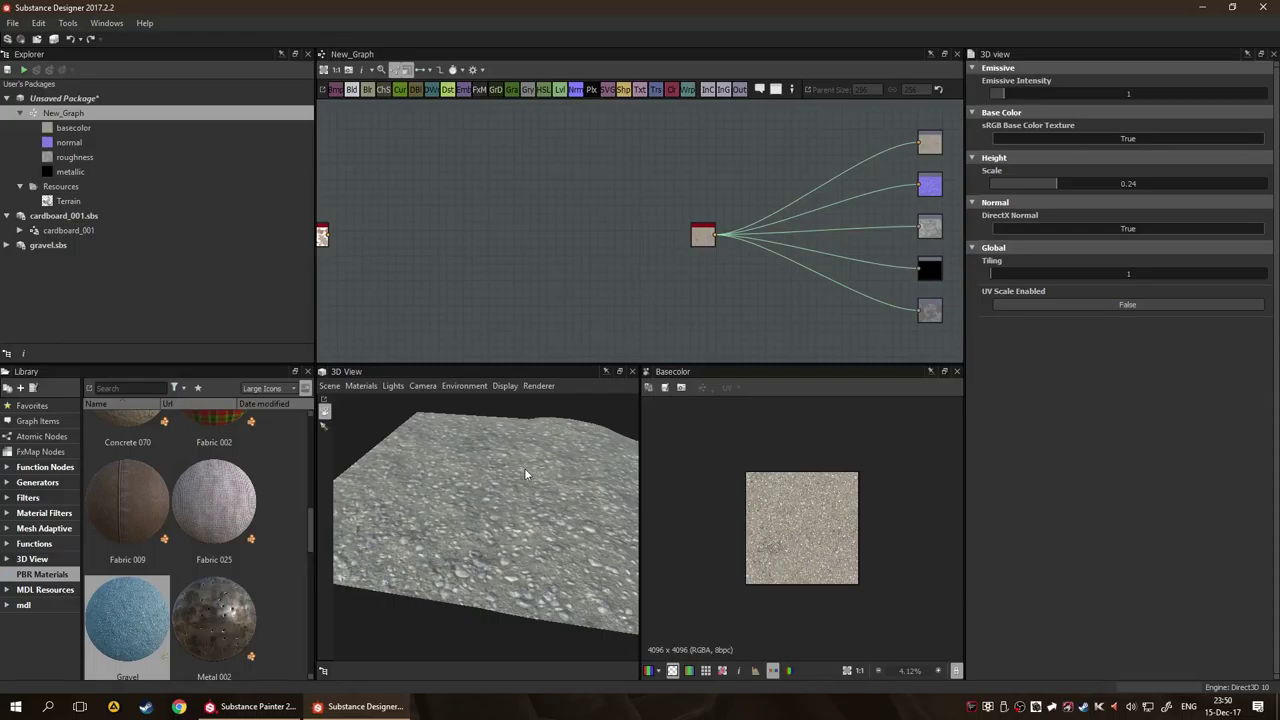
left_click(486, 257)
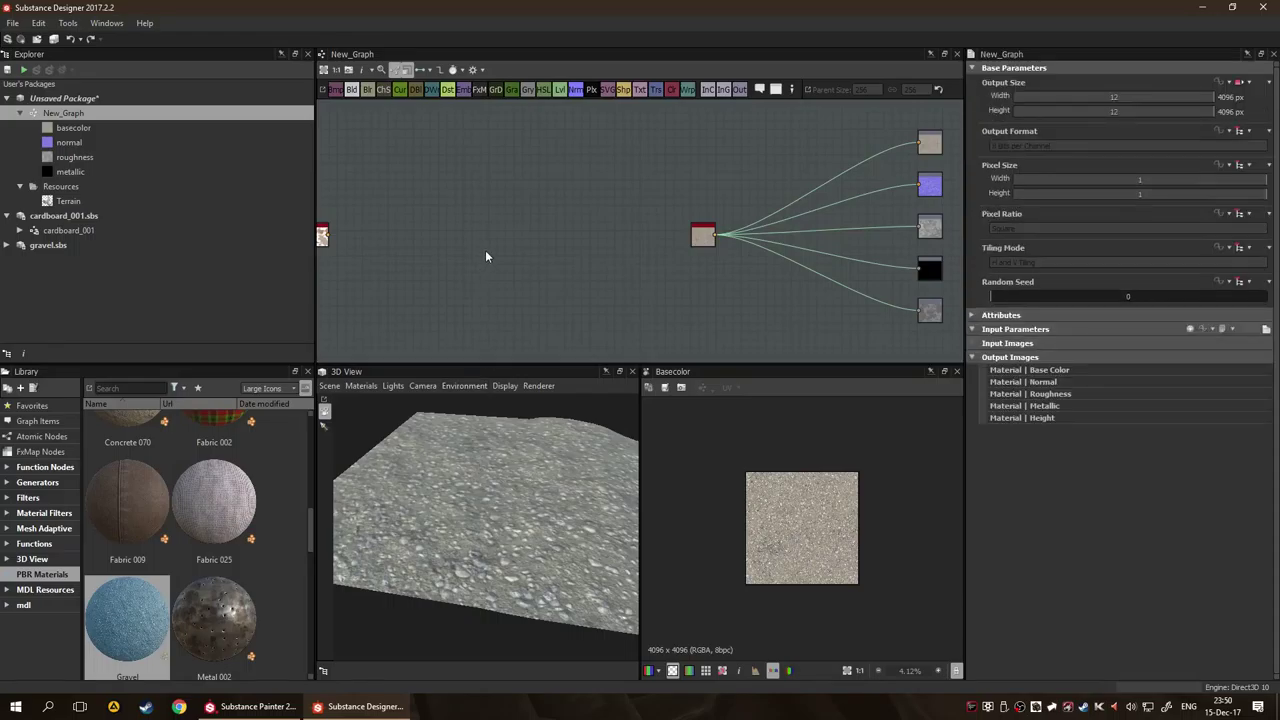